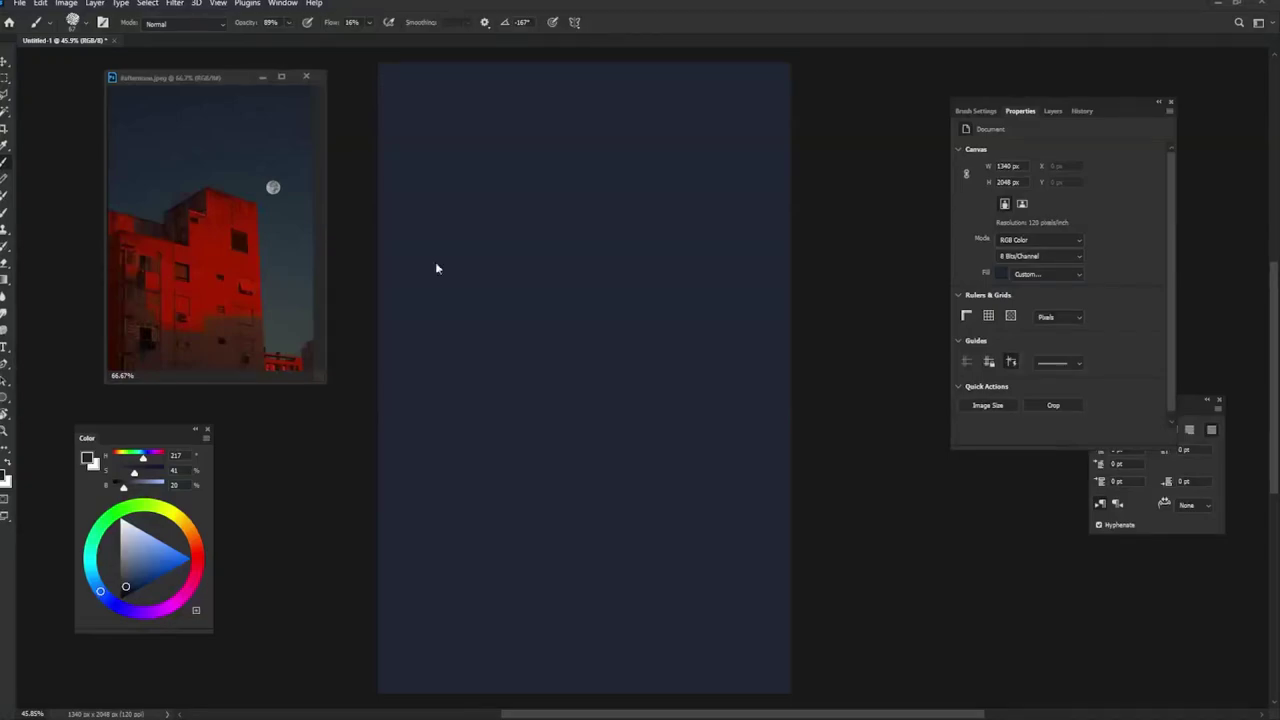
Step: Trace the building with the Polygonal Lasso: stepped roofline, slanted right wall, closed at the start
key("l")
left_click(372, 298)
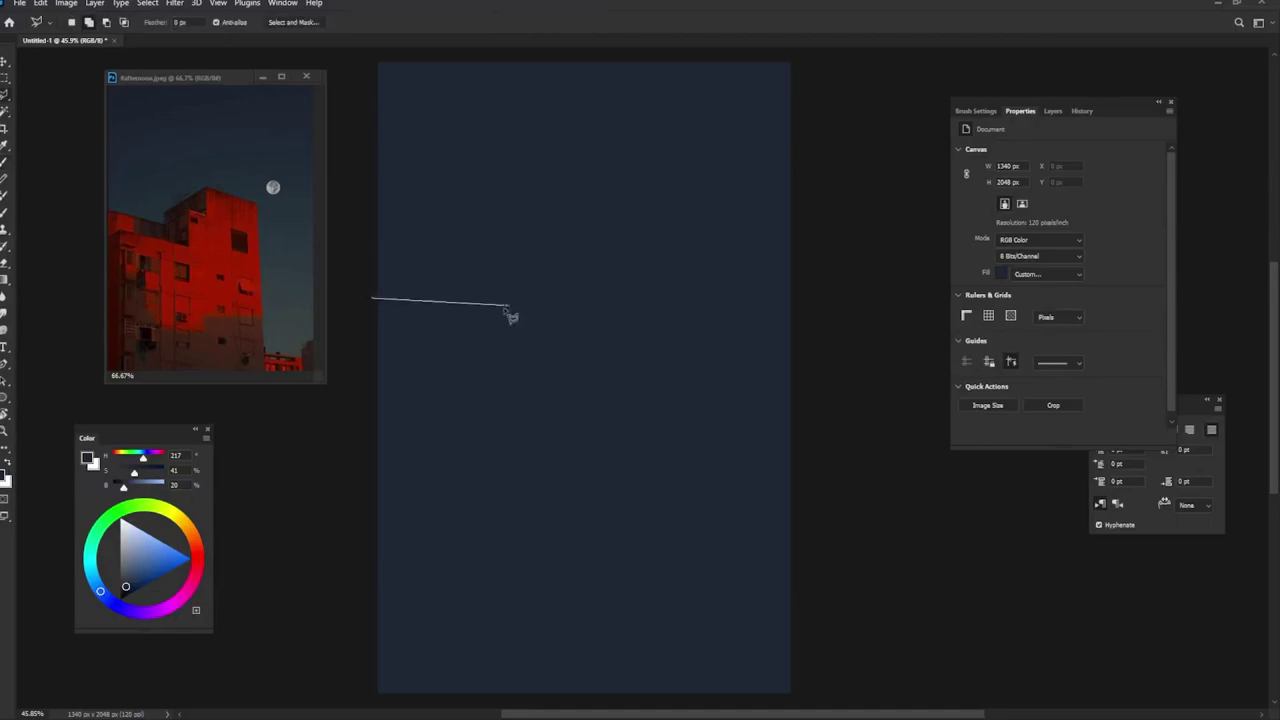
left_click(500, 317)
left_click(500, 290)
left_click(586, 247)
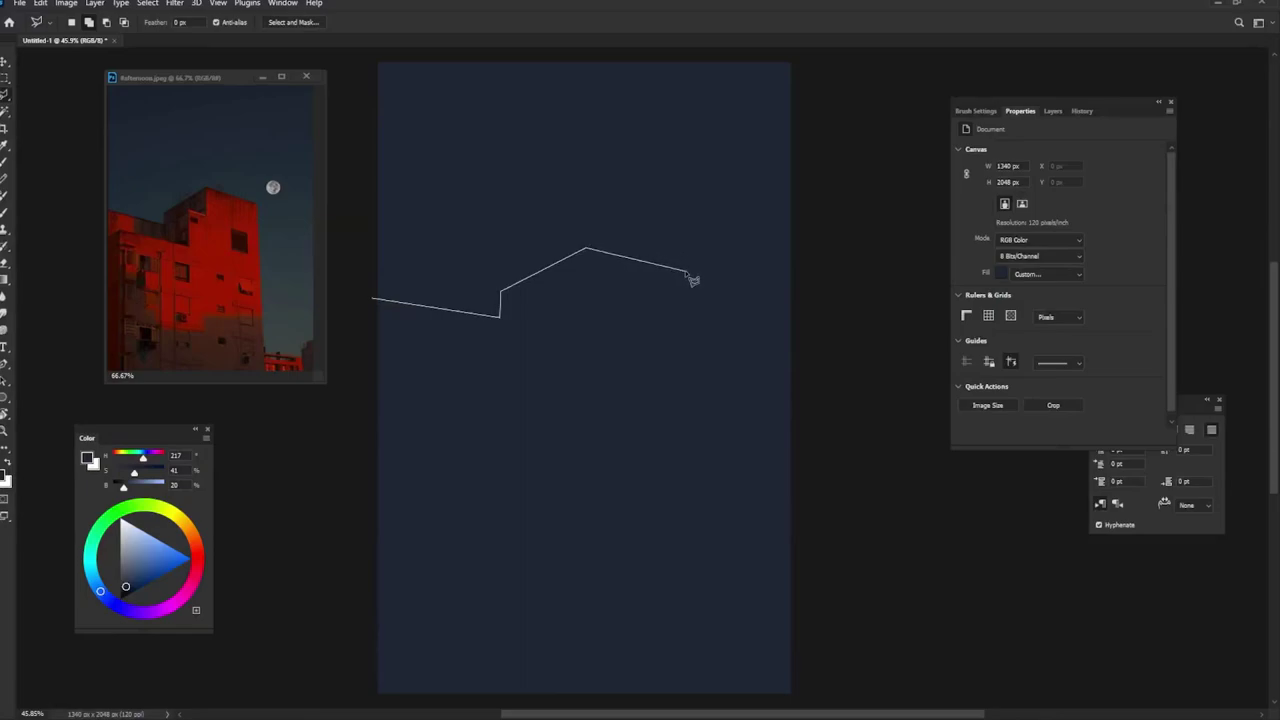
left_click(689, 271)
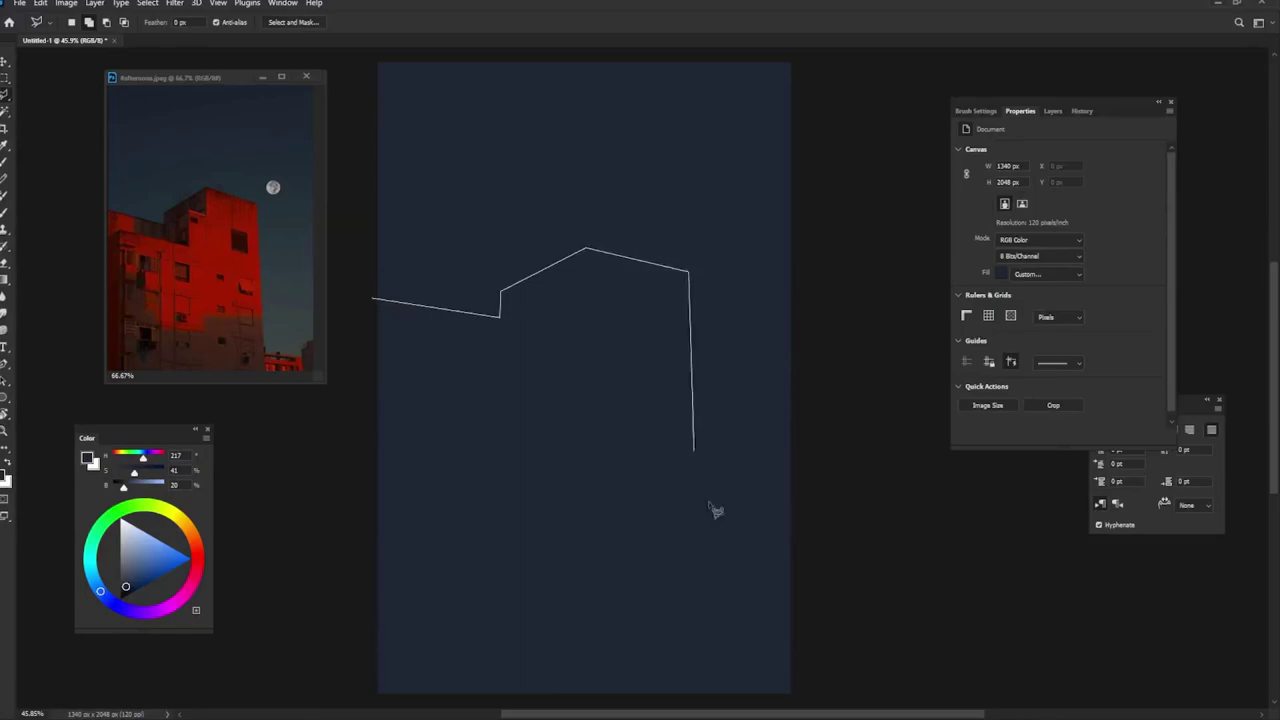
left_click(732, 694)
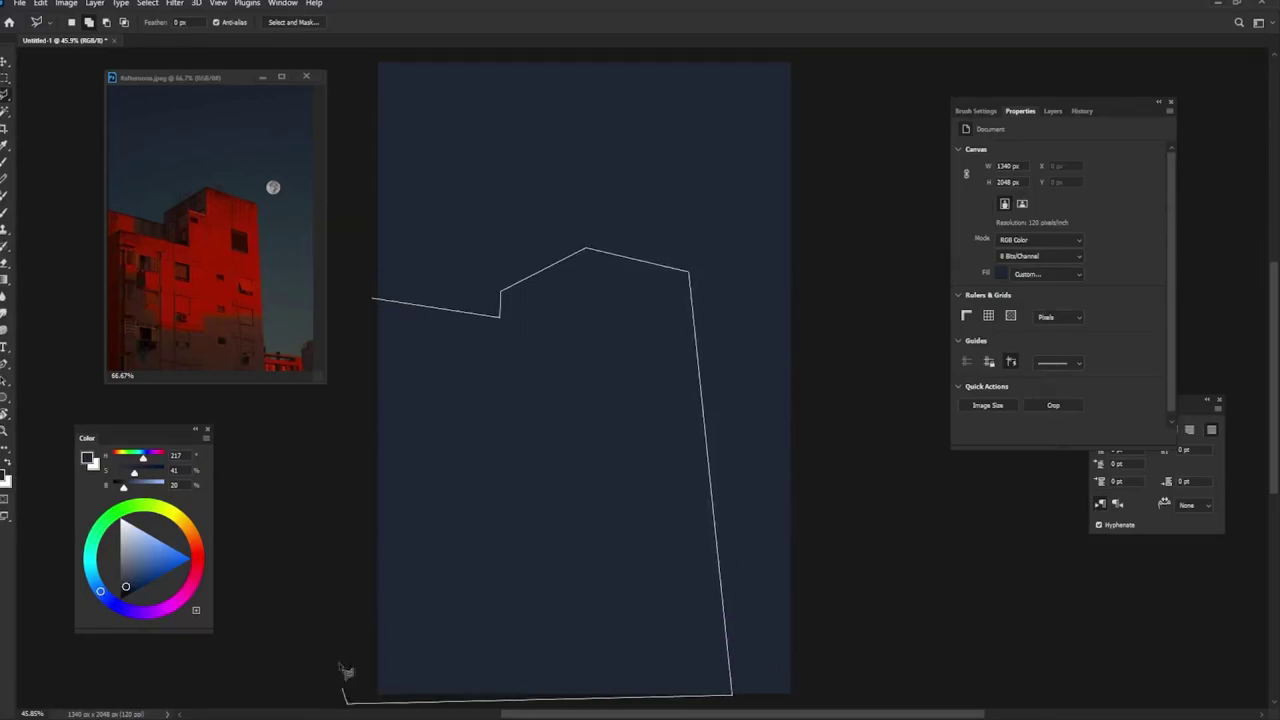
left_click(347, 703)
left_click(353, 310)
left_click(372, 300)
Step: Brush red into the building selection, then sample a dark brown from the reference photo
key("b")
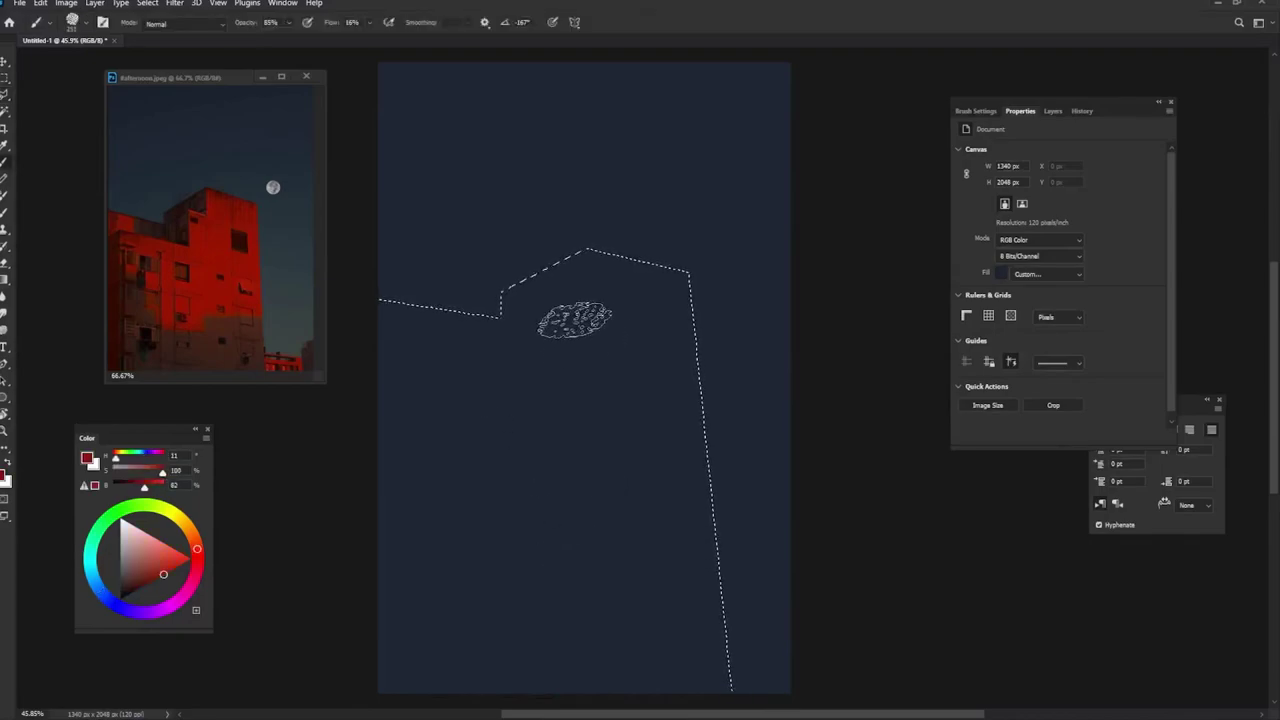
mouse_move(520, 505)
left_mouse_down()
mouse_move(500, 283)
mouse_move(486, 400)
mouse_move(643, 509)
mouse_move(686, 451)
mouse_move(409, 591)
mouse_move(534, 557)
mouse_move(669, 303)
mouse_move(537, 257)
mouse_move(369, 655)
mouse_move(630, 468)
mouse_move(521, 413)
mouse_move(549, 550)
left_mouse_up()
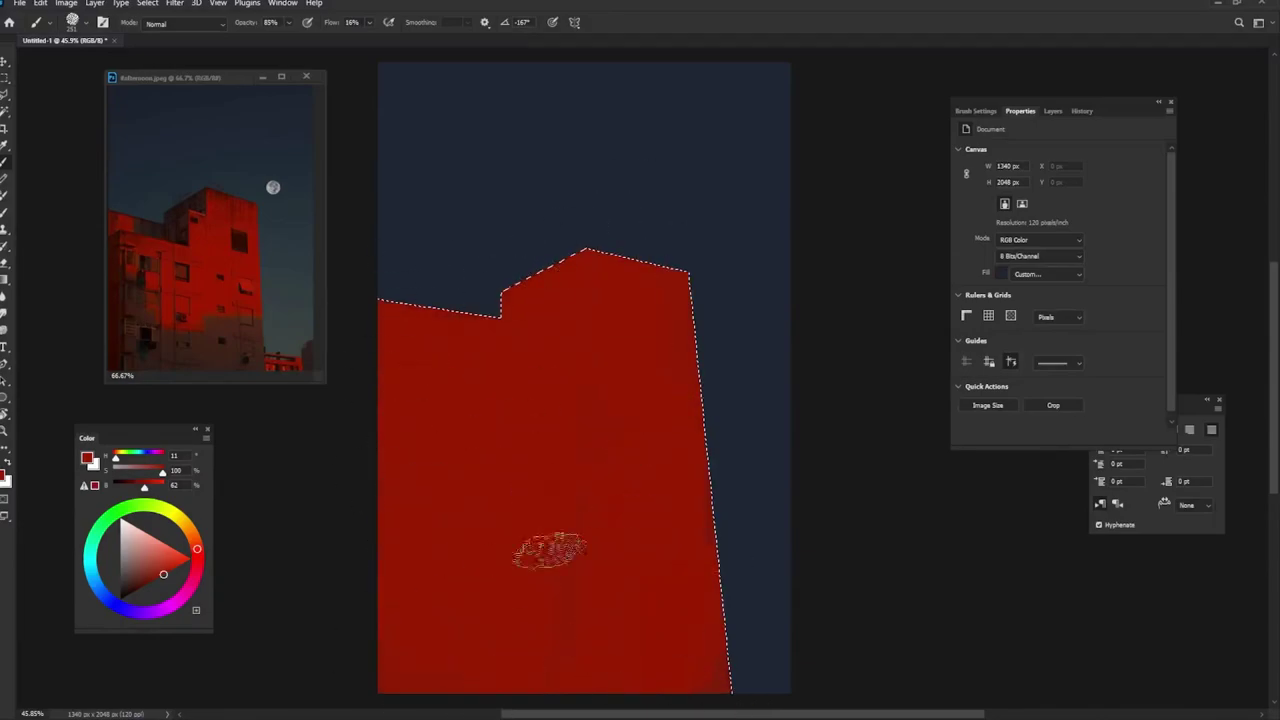
left_click(186, 201, "alt")
left_click(1050, 110)
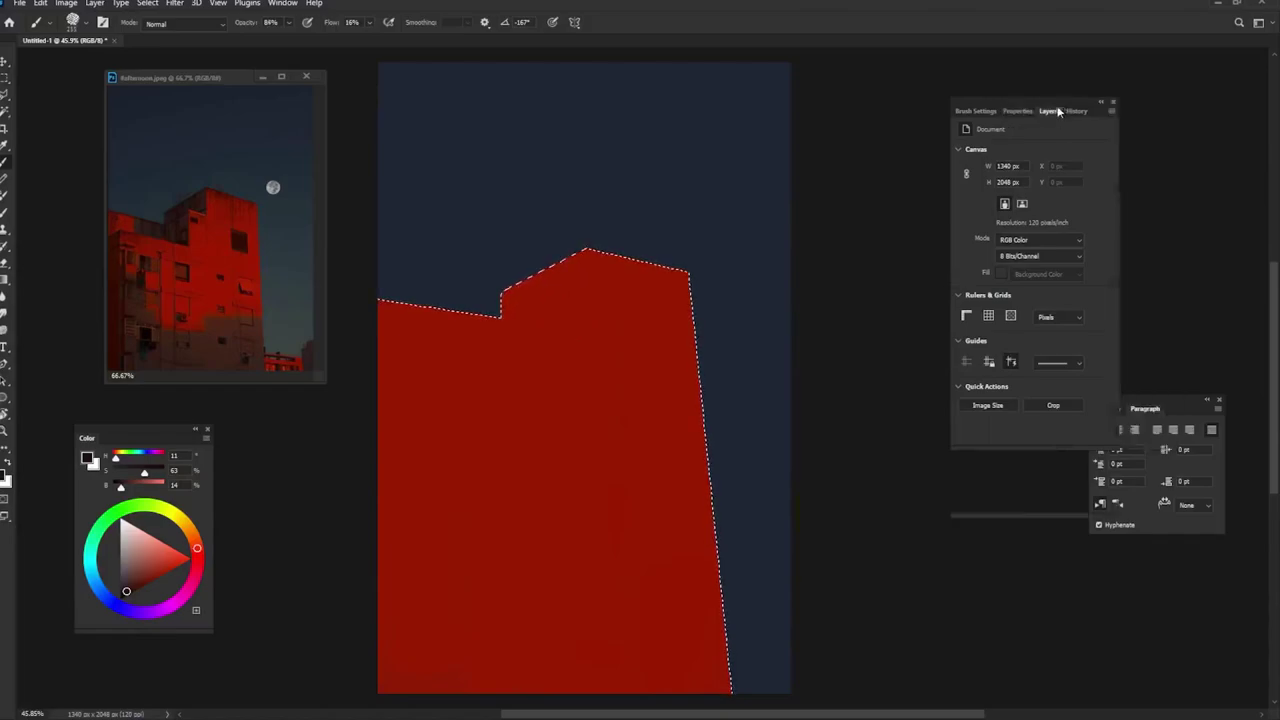
Step: Choose a textured brush tip at 133 px, 63% roundness and a -160° angle
left_click(975, 111)
left_click(1073, 177)
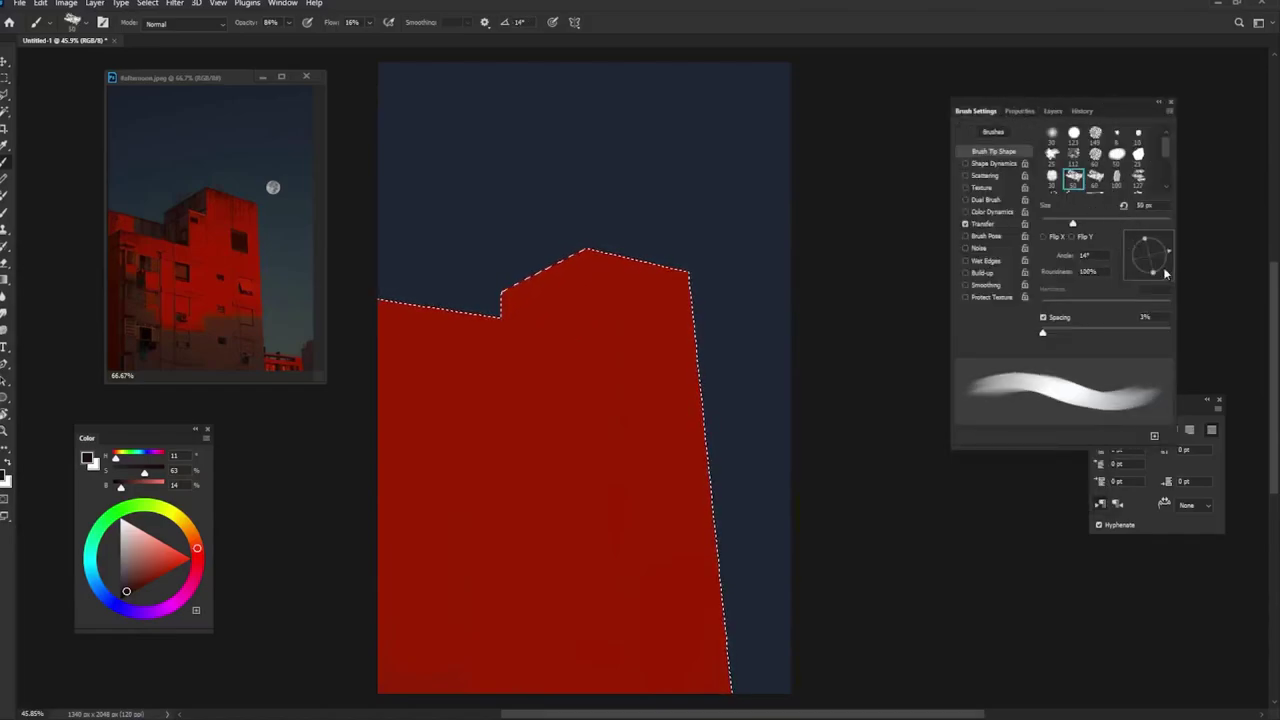
left_click_drag(1169, 258, 1167, 246)
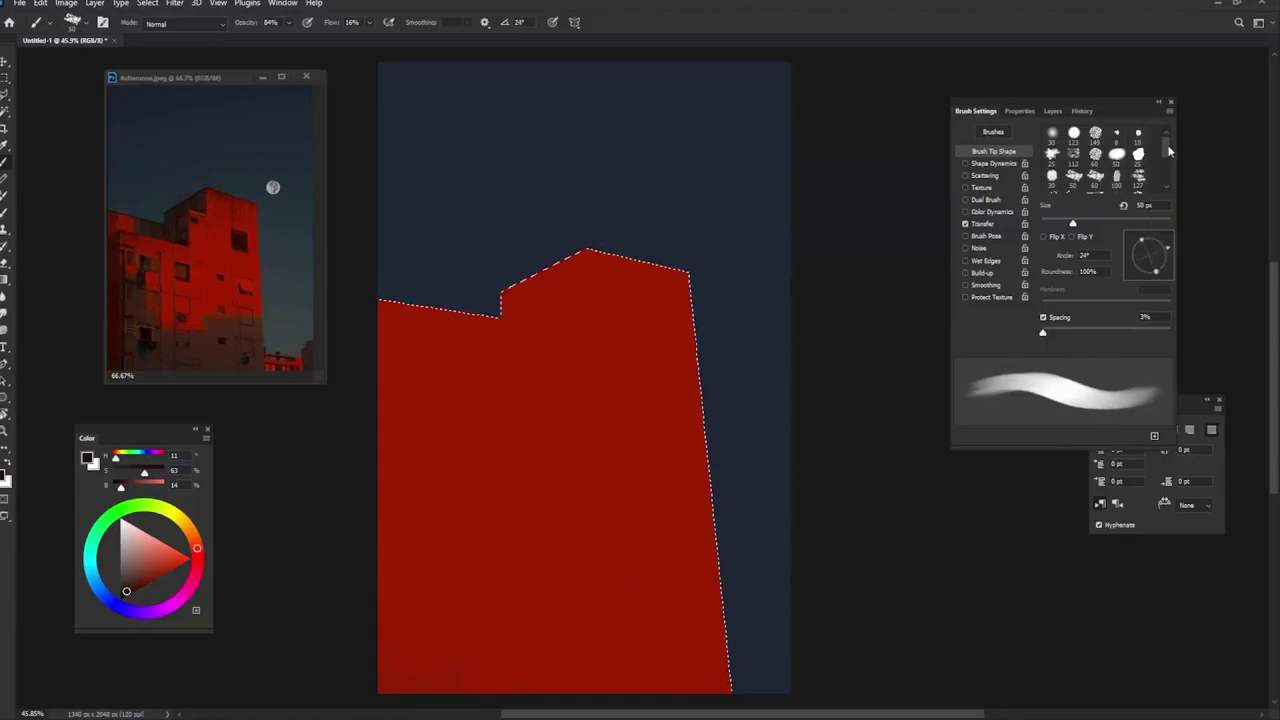
left_click_drag(1169, 150, 1167, 183)
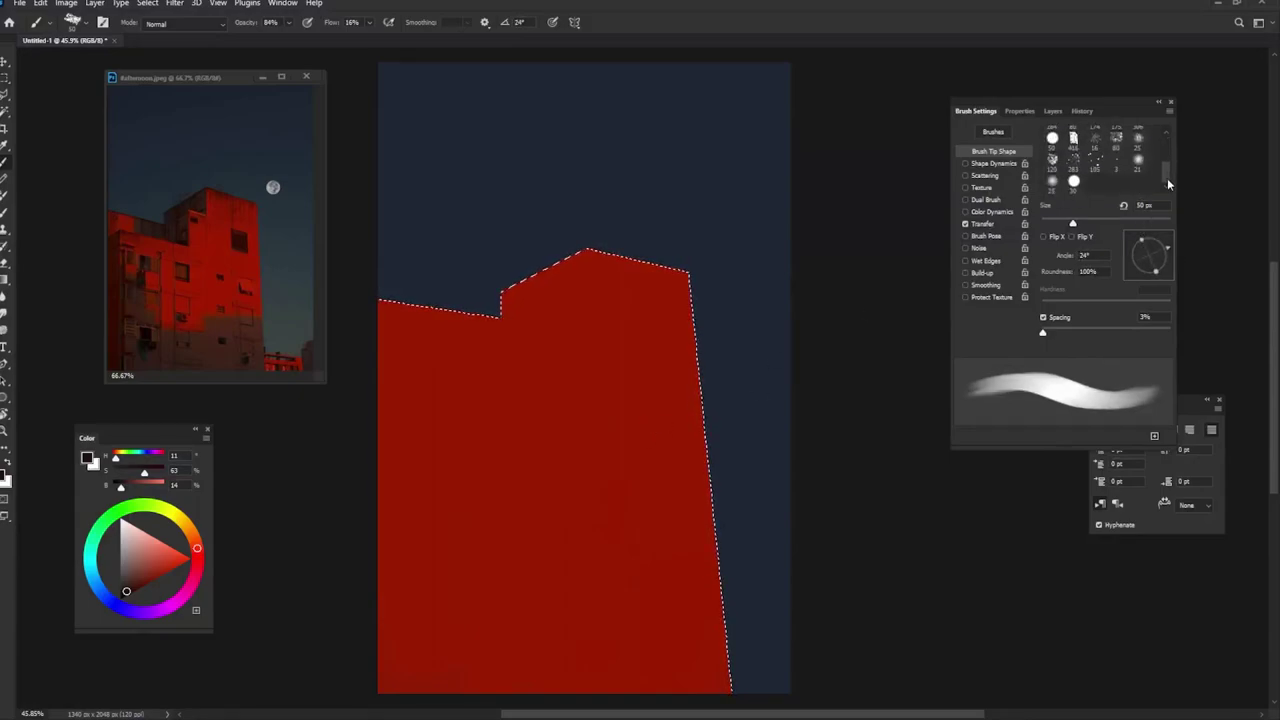
left_click_drag(1073, 222, 1101, 222)
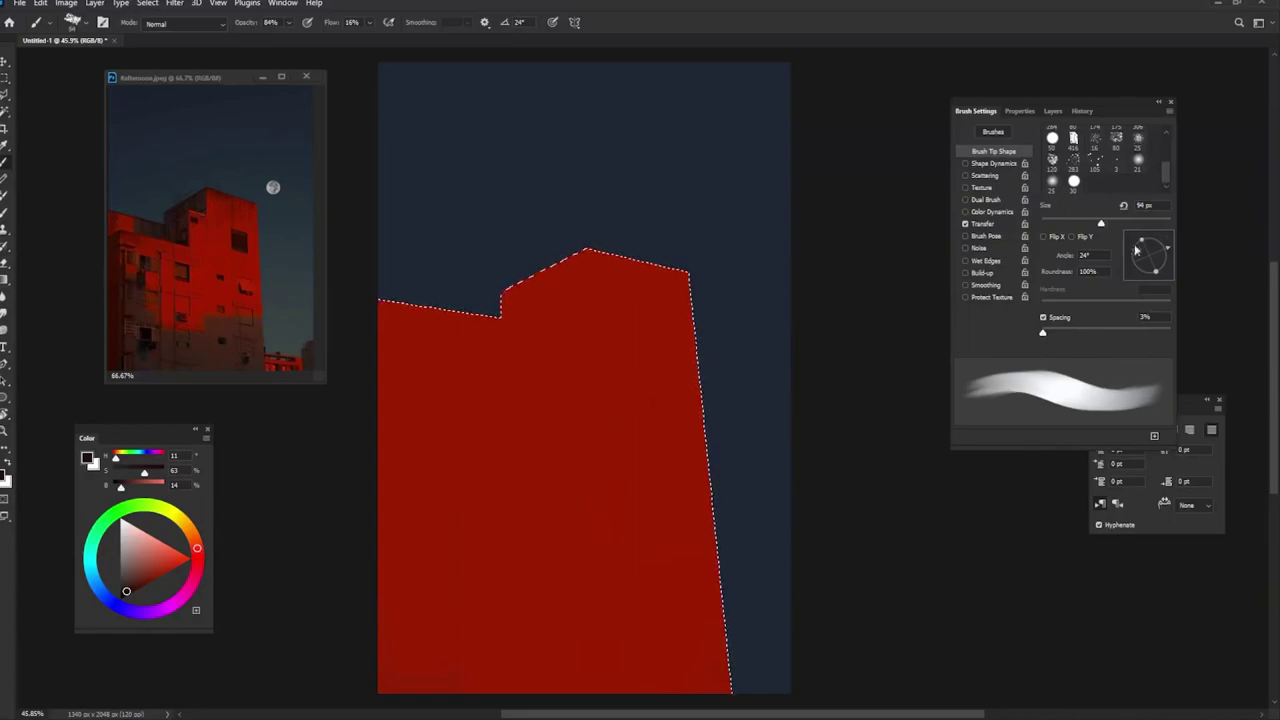
mouse_move(1156, 272)
left_mouse_down()
mouse_move(1145, 245)
mouse_move(1128, 258)
mouse_move(1142, 272)
mouse_move(1147, 251)
mouse_move(1131, 268)
left_mouse_up()
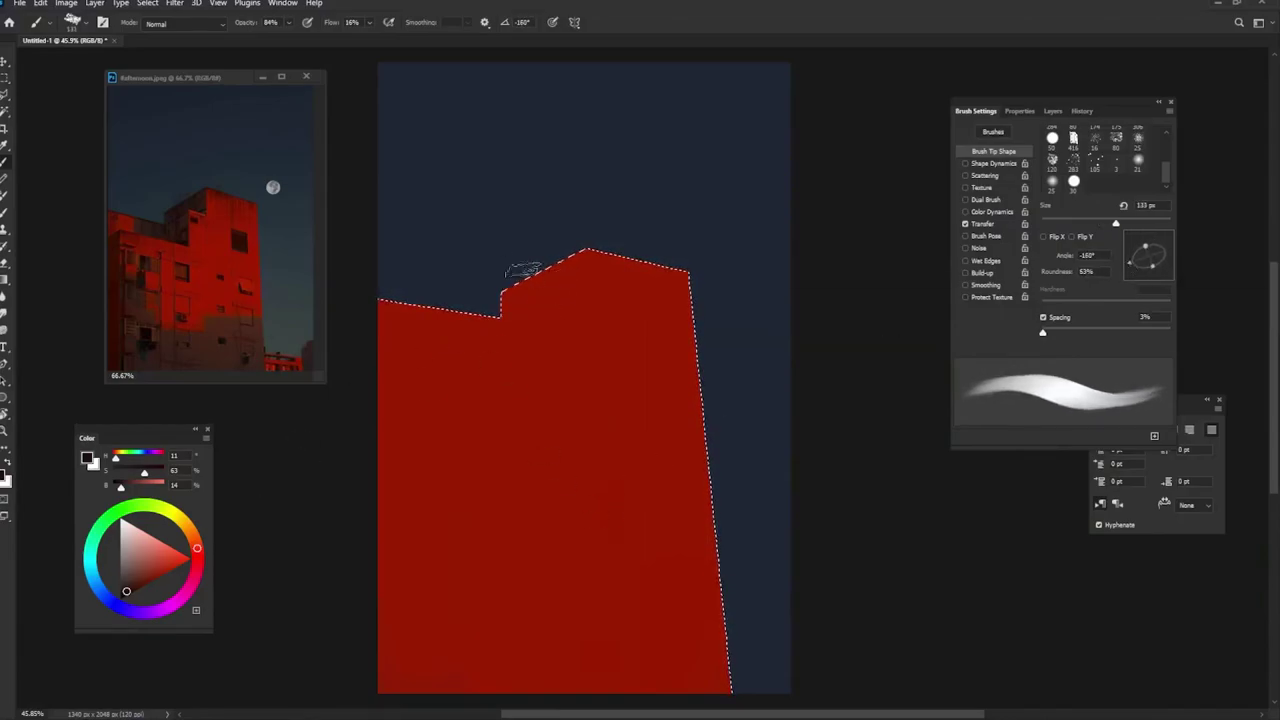
Step: Paint a dark shadow band below the roofline step
left_click_drag(522, 270, 520, 340)
left_click_drag(545, 250, 570, 350)
mouse_move(575, 290)
left_mouse_down()
mouse_move(573, 322)
mouse_move(514, 257)
mouse_move(449, 337)
mouse_move(497, 362)
left_mouse_up()
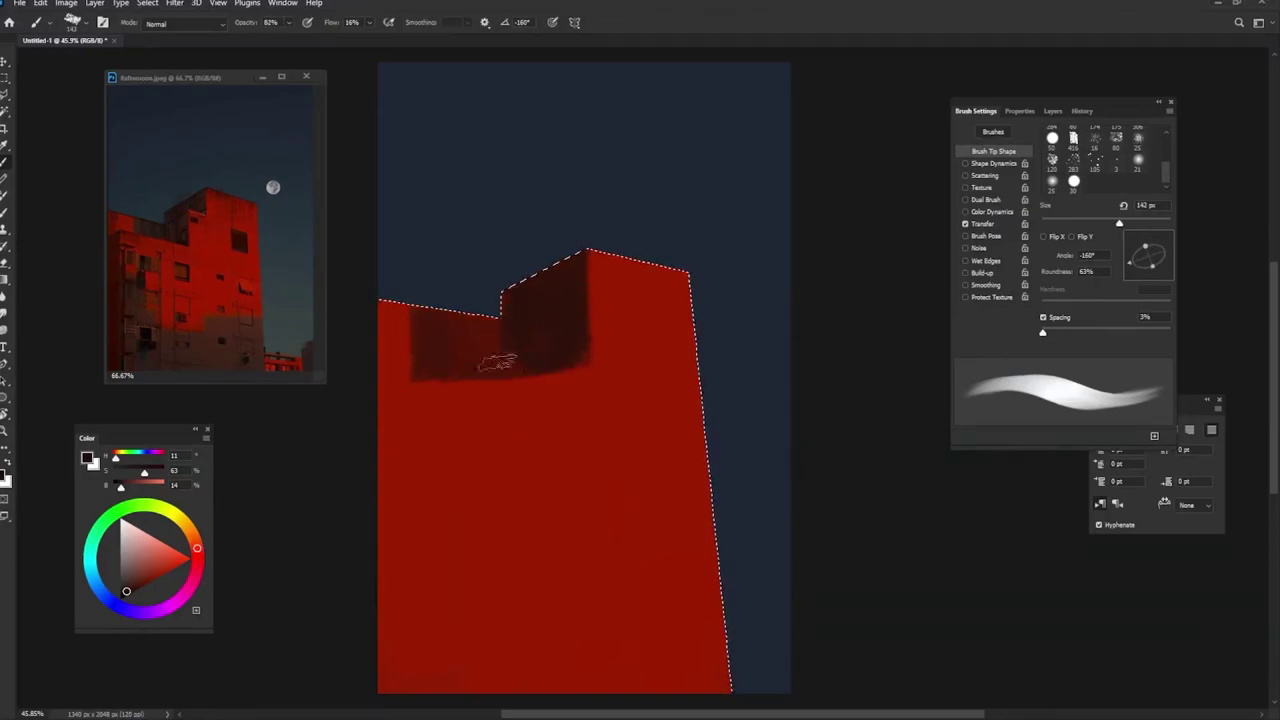
mouse_move(651, 313)
left_mouse_down()
mouse_move(630, 330)
mouse_move(648, 338)
left_mouse_up()
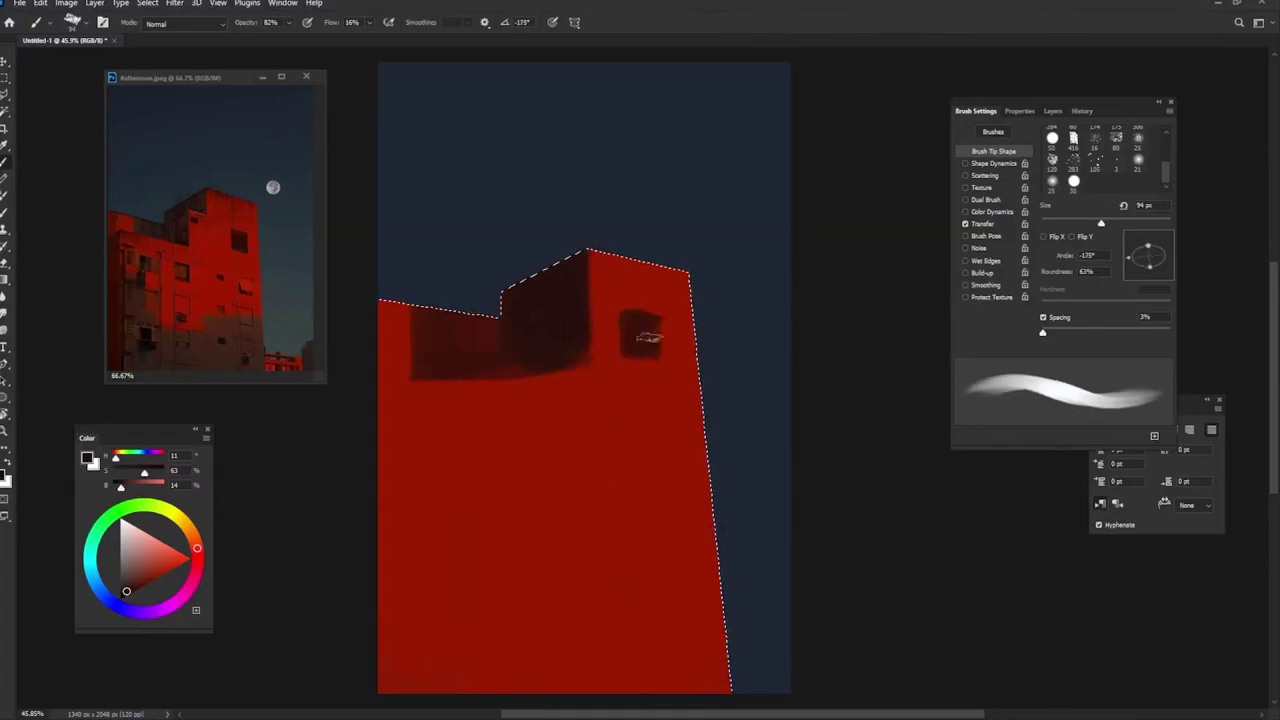
Step: Paint a dark window patch on the tower, tidying its edges with wall red at 100% opacity
left_click(617, 383, "alt")
left_click_drag(617, 383, 640, 318)
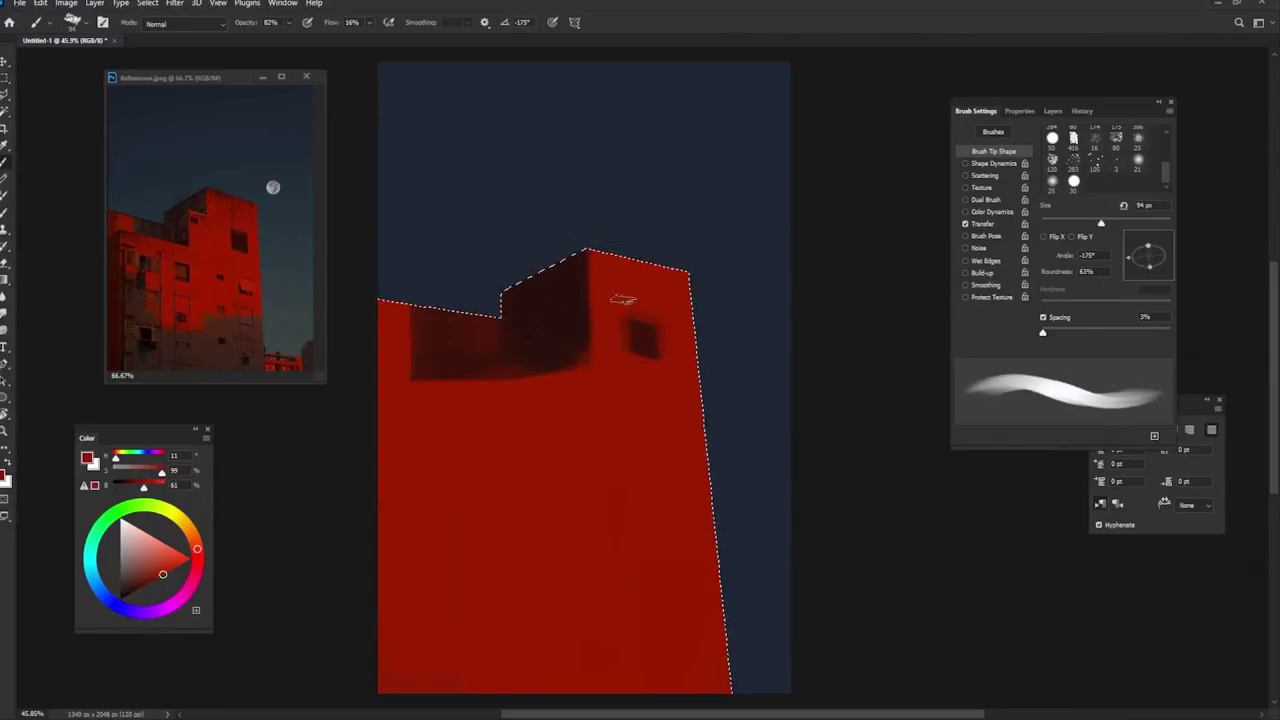
left_click(645, 341, "alt")
left_click_drag(640, 325, 648, 365)
mouse_move(289, 22)
left_mouse_down()
mouse_move(313, 40)
mouse_move(388, 40)
left_mouse_up()
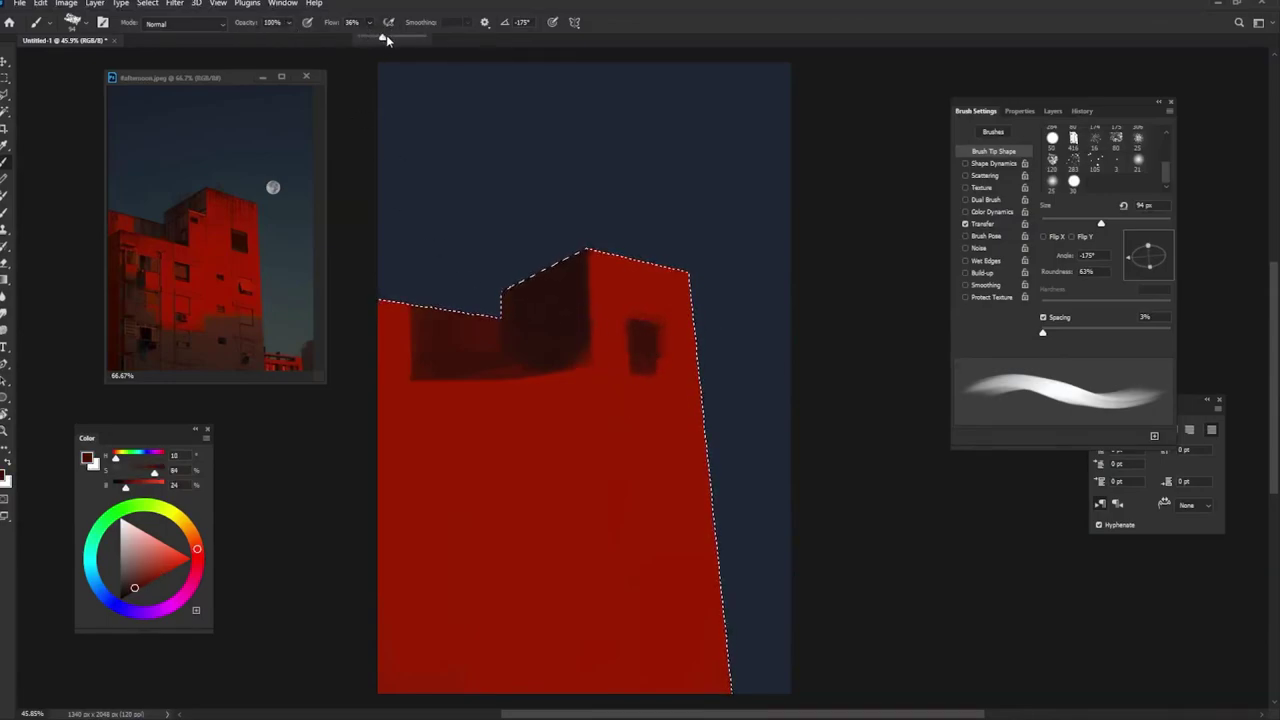
left_click(645, 385, "alt")
left_click_drag(620, 316, 661, 365)
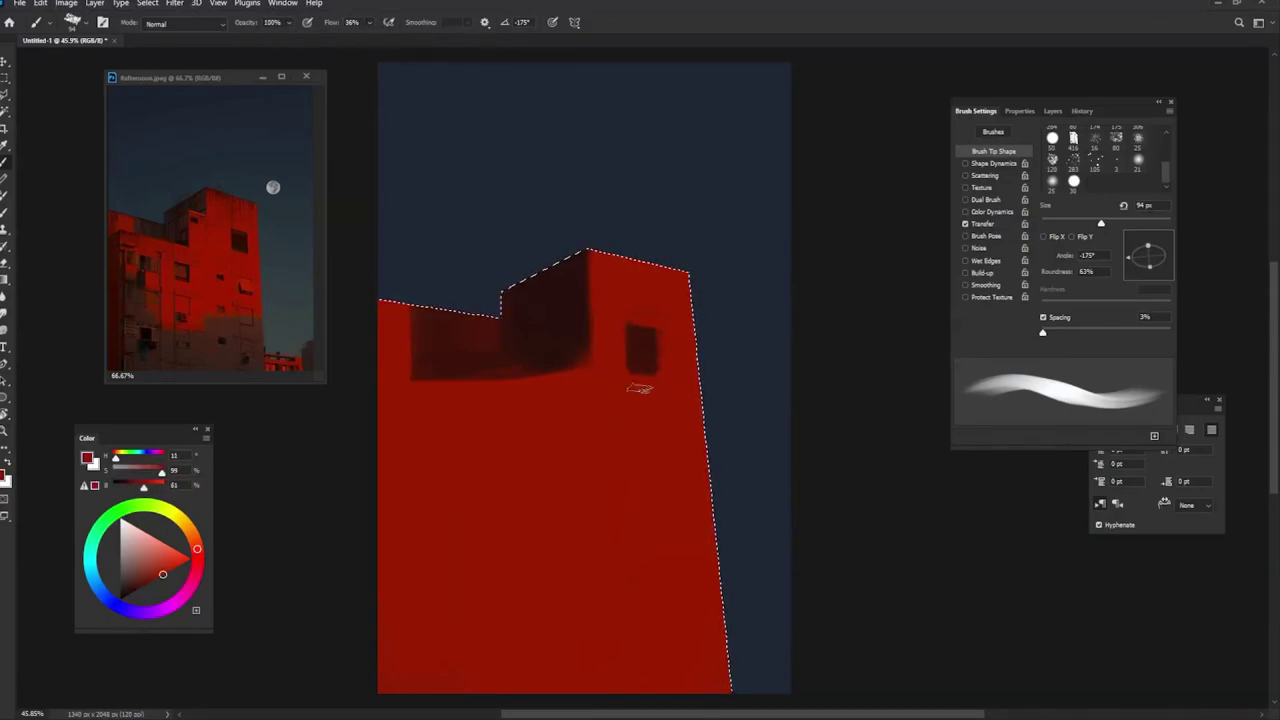
Step: Repaint the top shadow to leave a stepped edge, then set 98% opacity and an 86 px brush
key("bracketright")
left_click(511, 389, "alt")
key("bracketleft")
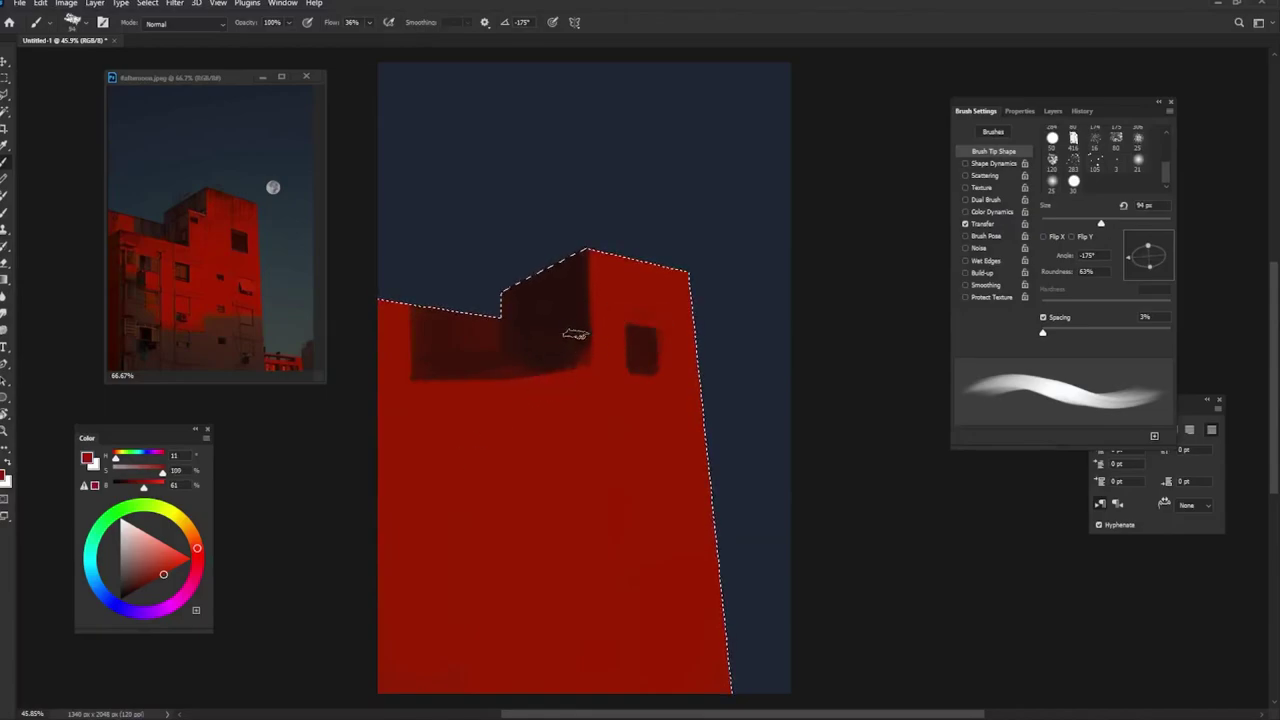
mouse_move(555, 328)
left_mouse_down()
mouse_move(543, 366)
mouse_move(571, 337)
mouse_move(585, 355)
left_mouse_up()
key("9")
key("8")
key("bracketleft")
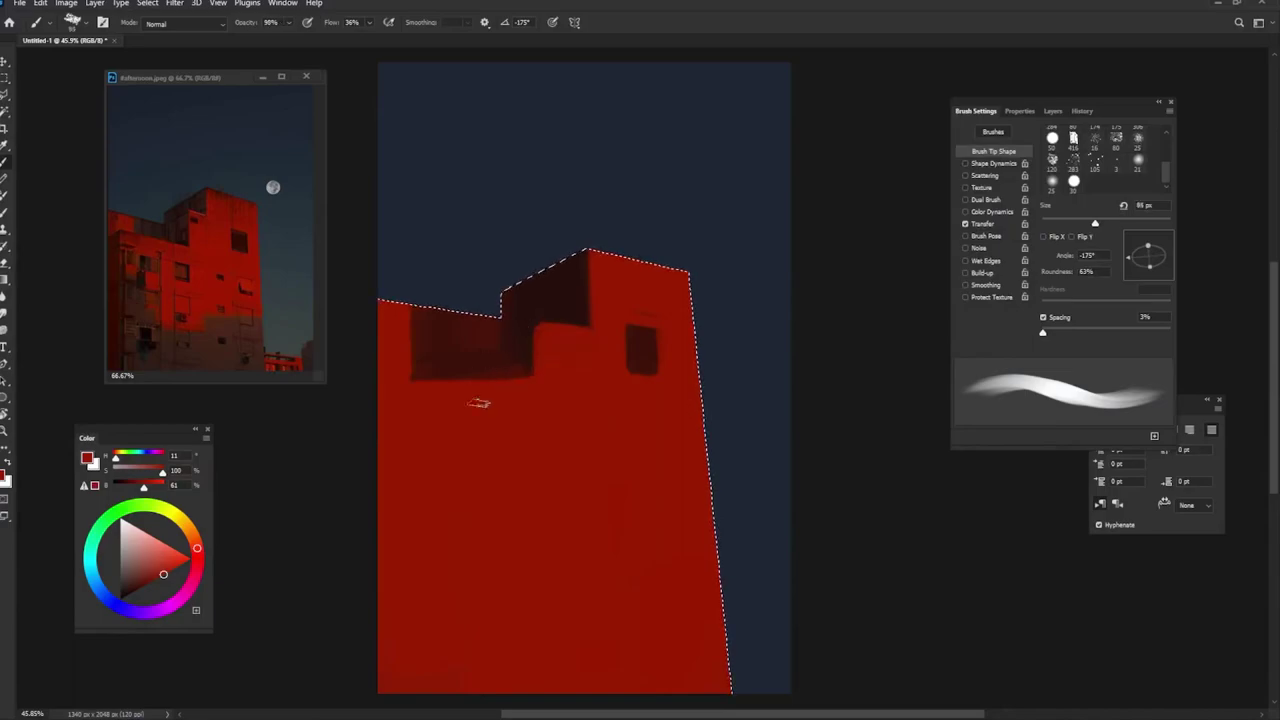
Step: Darken the left end of the shadow band and paint a shadow stripe down the left edge
left_click(516, 338, "alt")
left_click(424, 322, "alt")
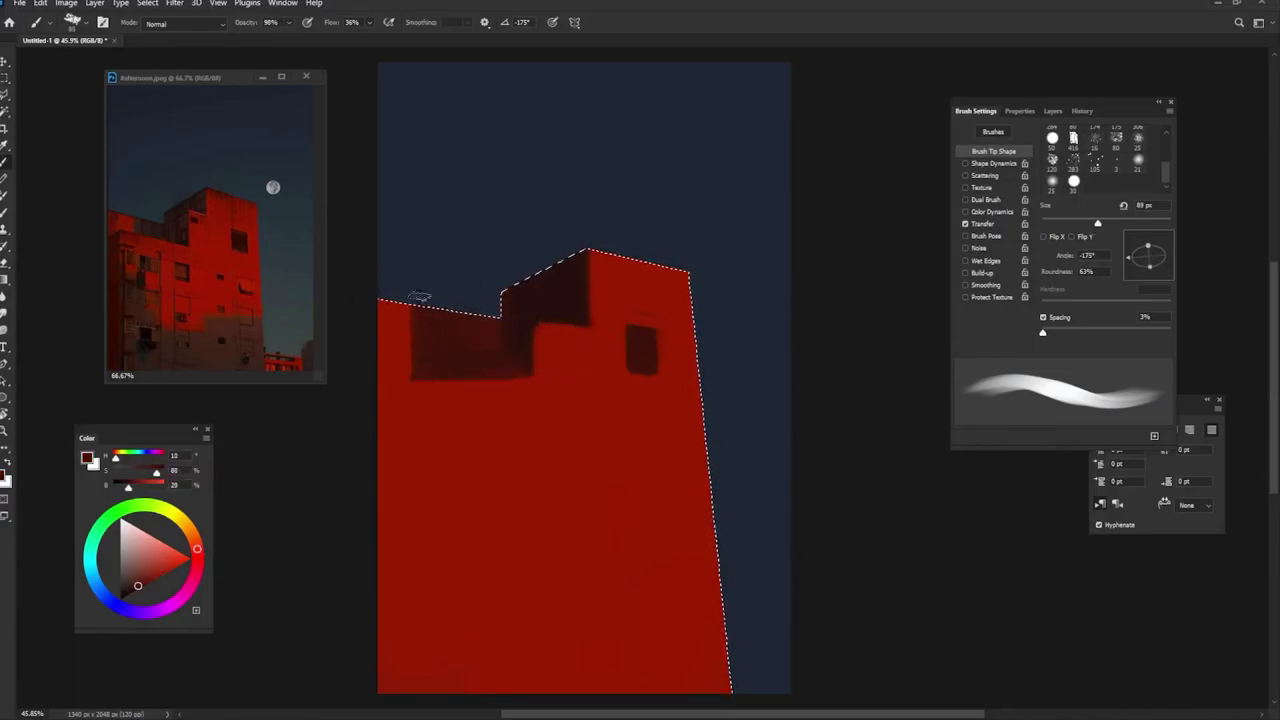
left_click(411, 342, "alt")
left_click(465, 350, "alt")
key("bracketleft")
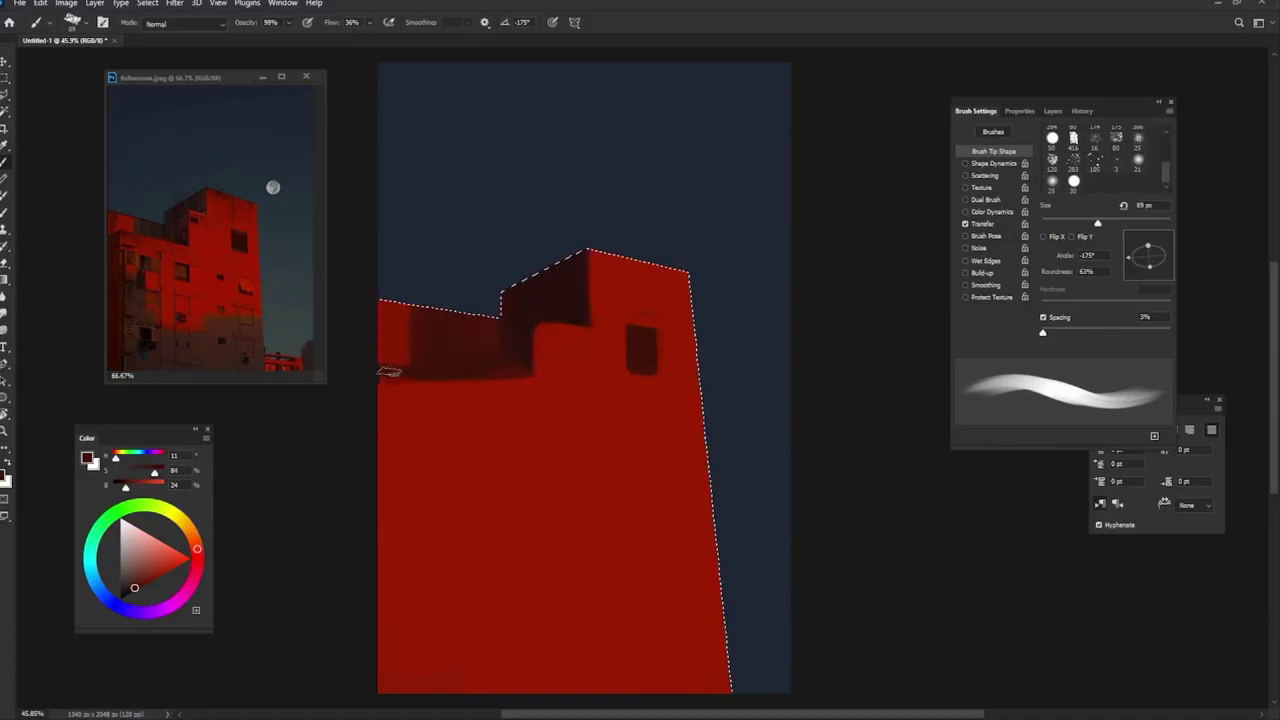
left_click_drag(405, 375, 358, 396)
left_click(466, 368, "alt")
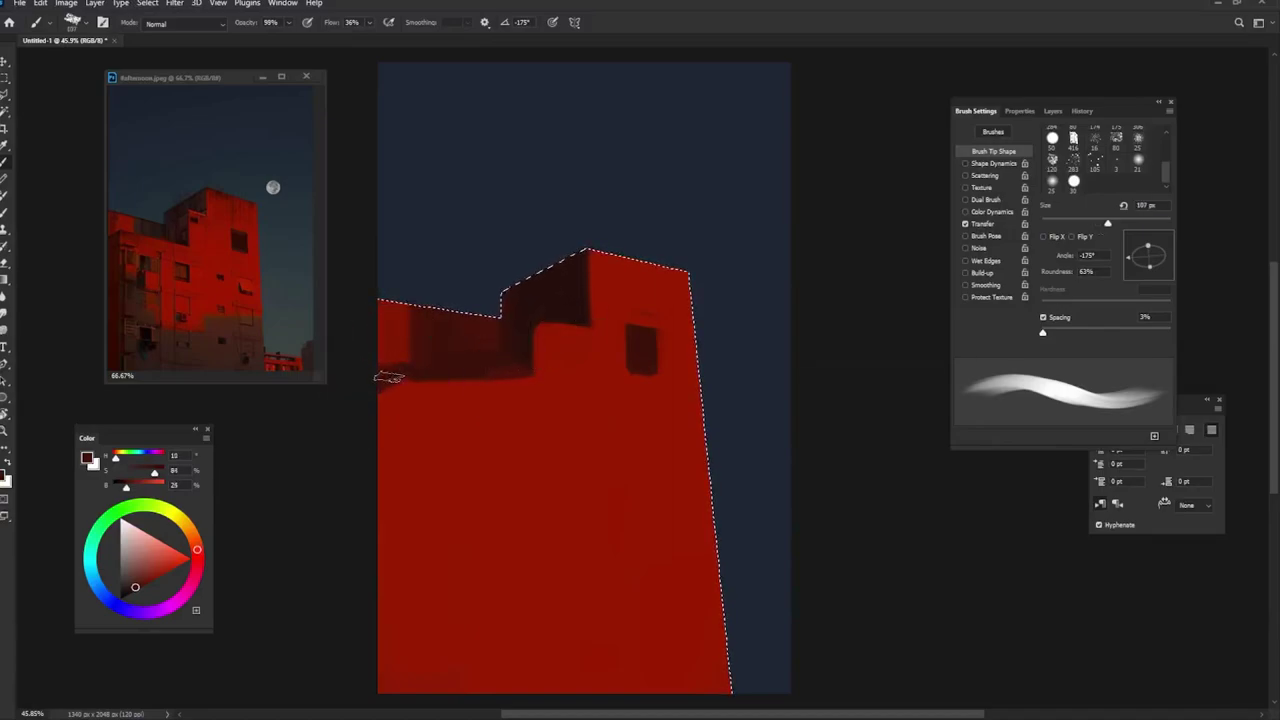
key("bracketright")
key("bracketright")
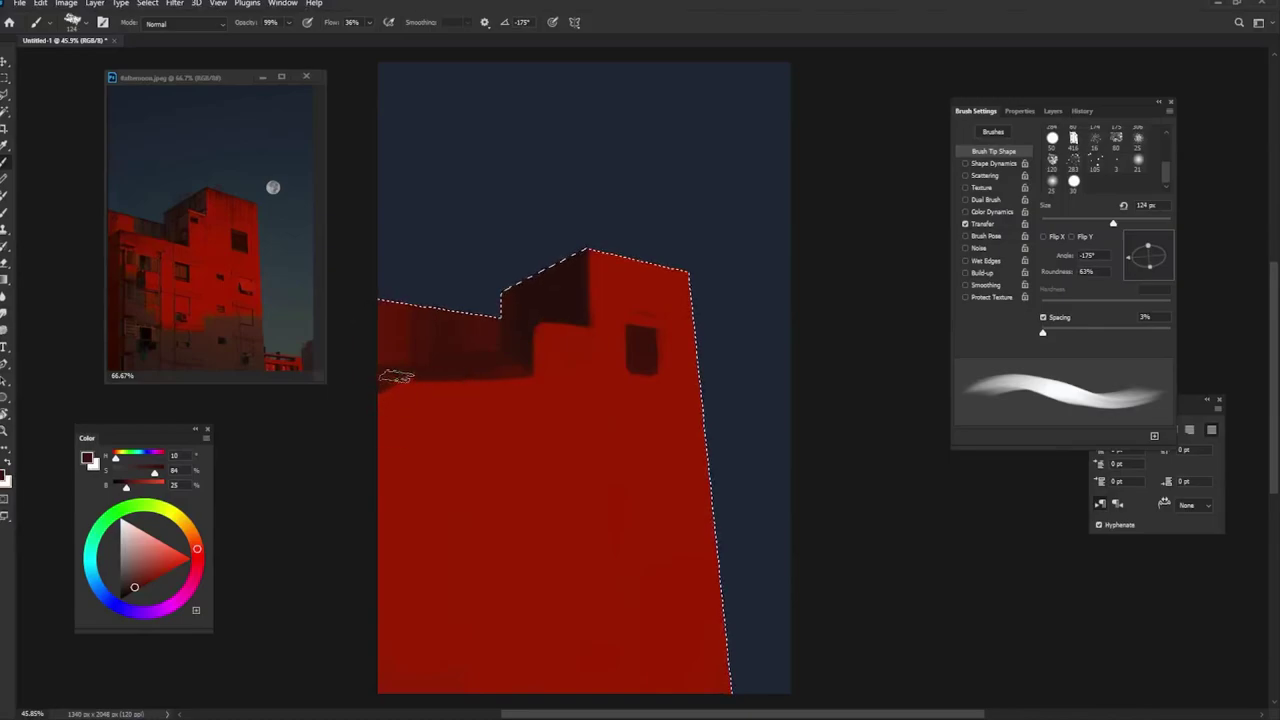
key("shift+Right")
key("shift+Right")
key("shift+Right")
left_click_drag(392, 388, 392, 690)
Step: Paint a thick near-black dark-red shadow along the lower roof ledge with an 81 px brush
left_click(396, 392, "alt")
left_click(417, 371, "alt")
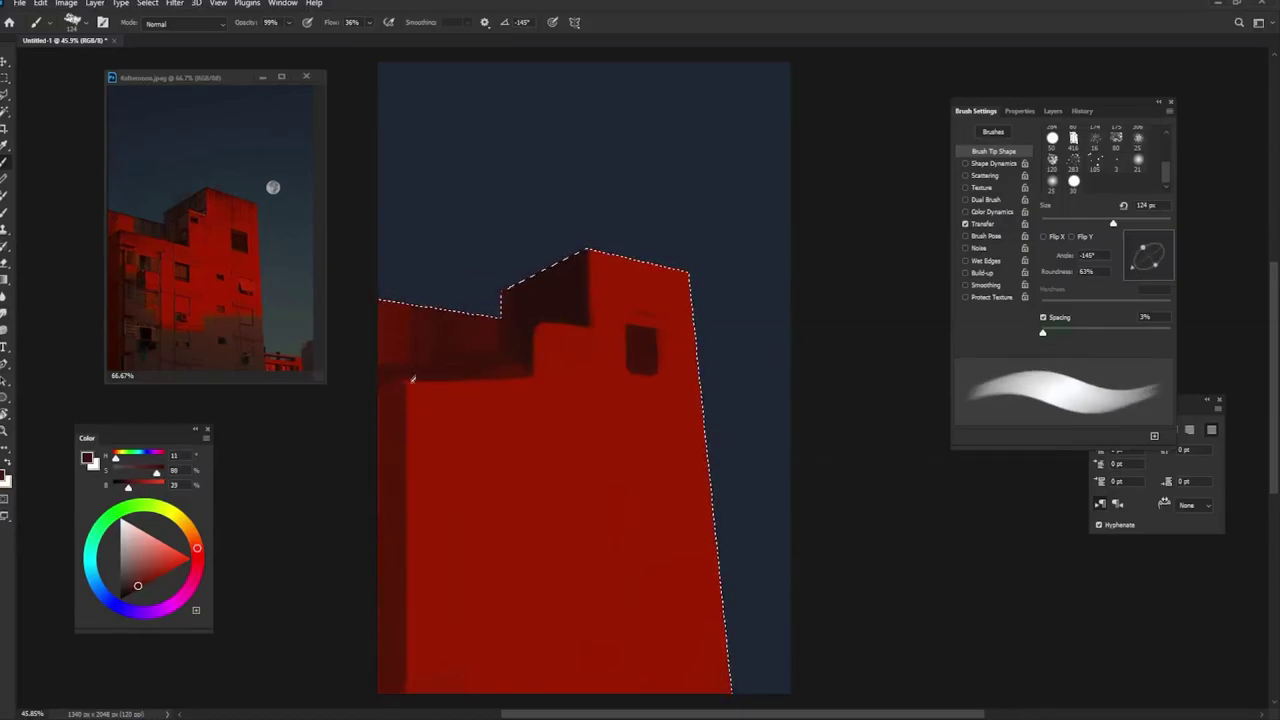
key("bracketleft")
key("bracketleft")
left_click(129, 593)
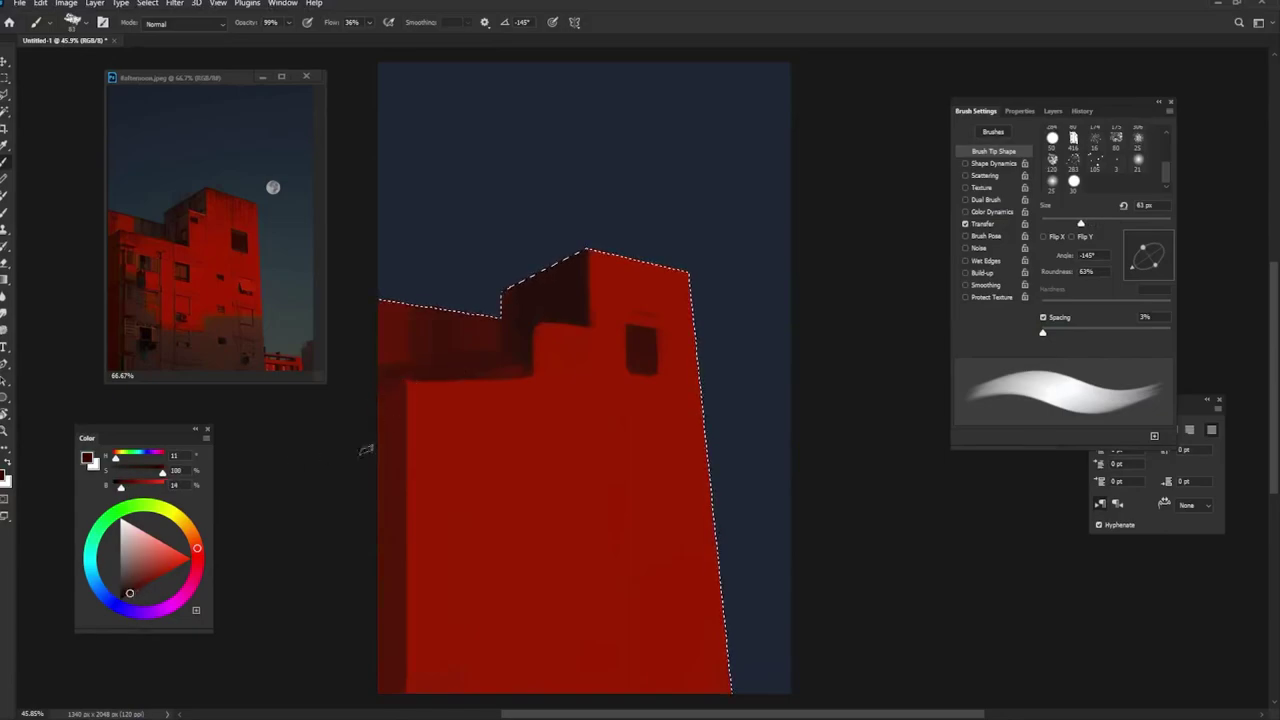
key("Right")
key("Right")
key("Right")
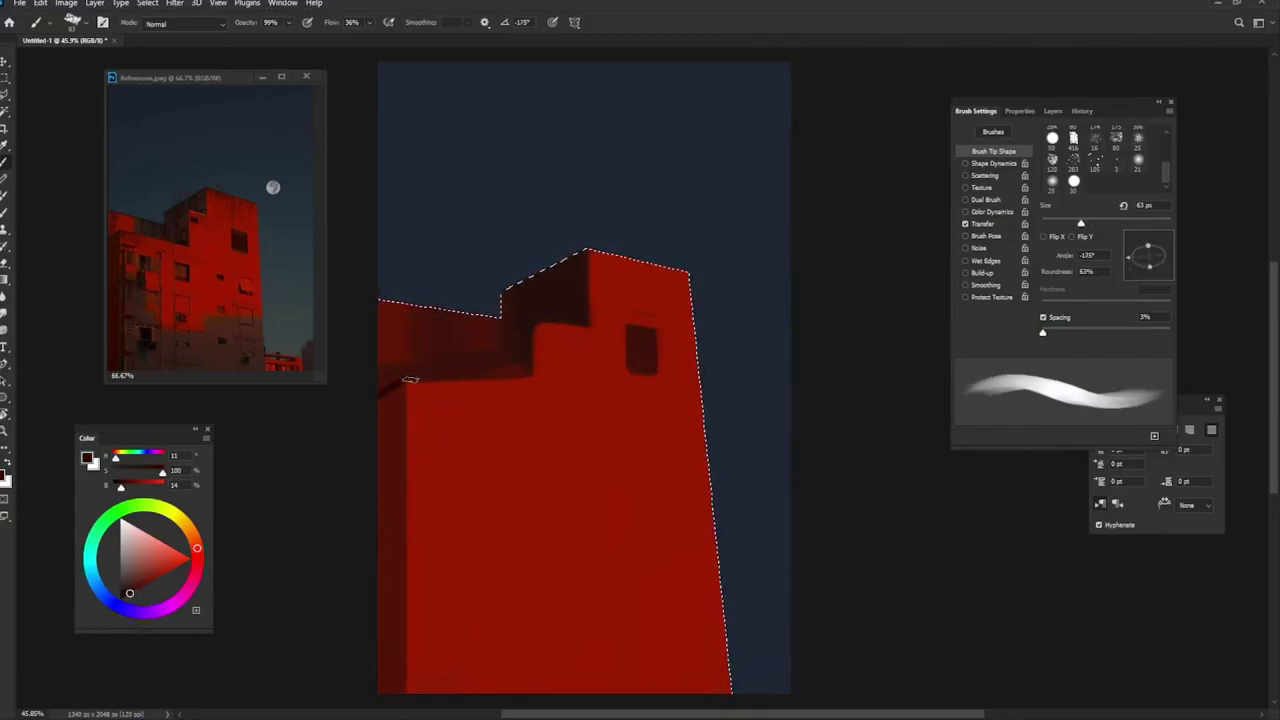
left_click_drag(410, 379, 527, 375)
left_click_drag(415, 381, 545, 390)
mouse_move(432, 398)
left_mouse_down()
mouse_move(532, 392)
mouse_move(440, 382)
left_mouse_up()
Step: Widen the very dark red-brown shadow at the roof step using a 72 px brush
left_click(522, 366, "alt")
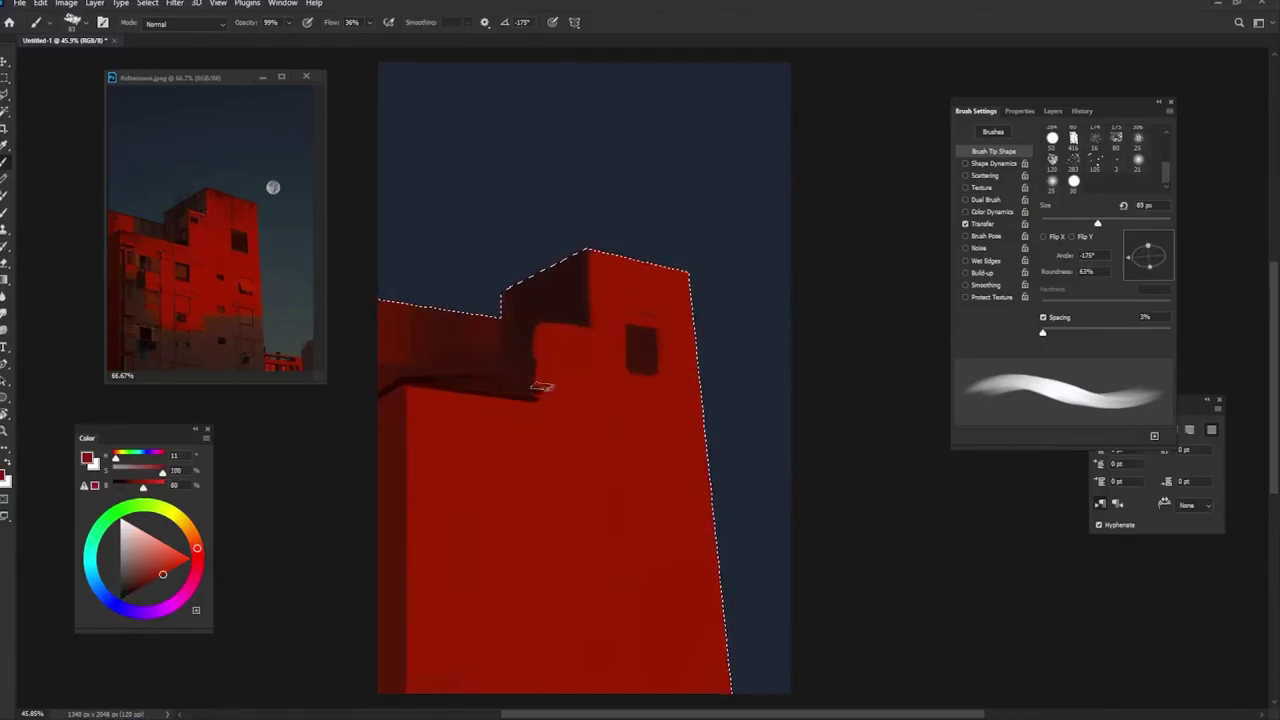
left_click(557, 320, "alt")
key("bracketleft")
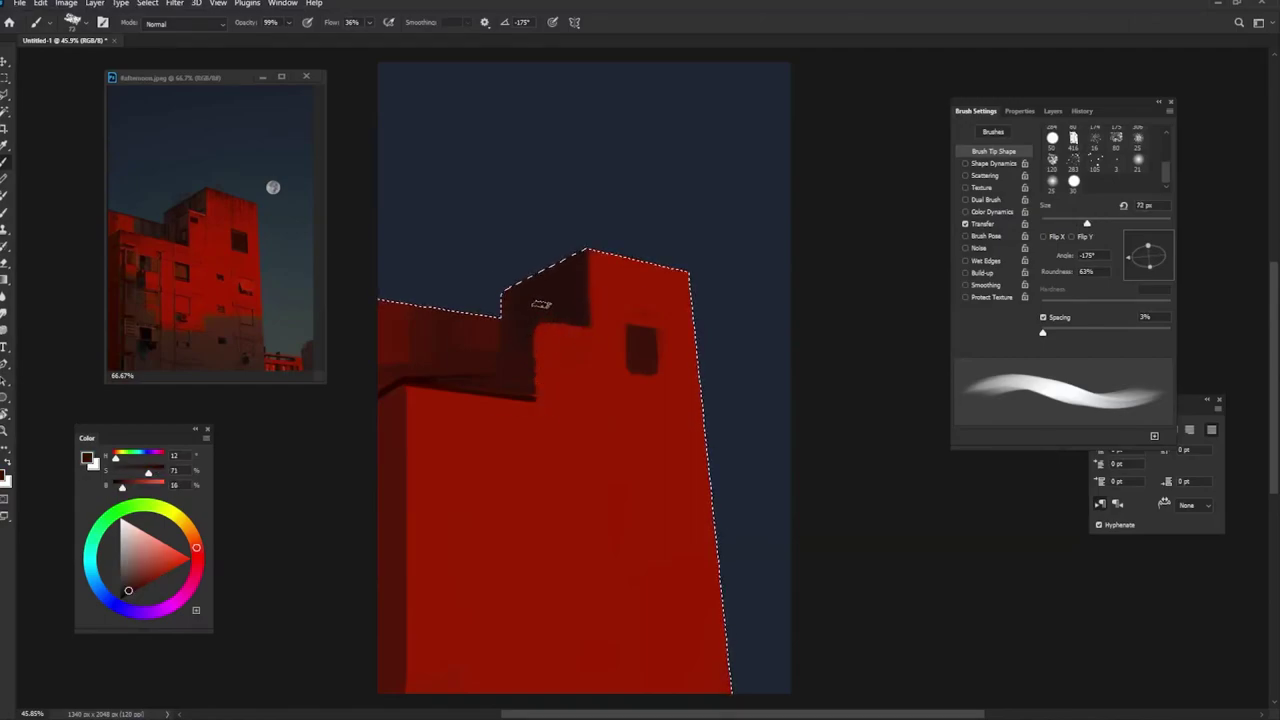
left_click_drag(540, 304, 536, 316)
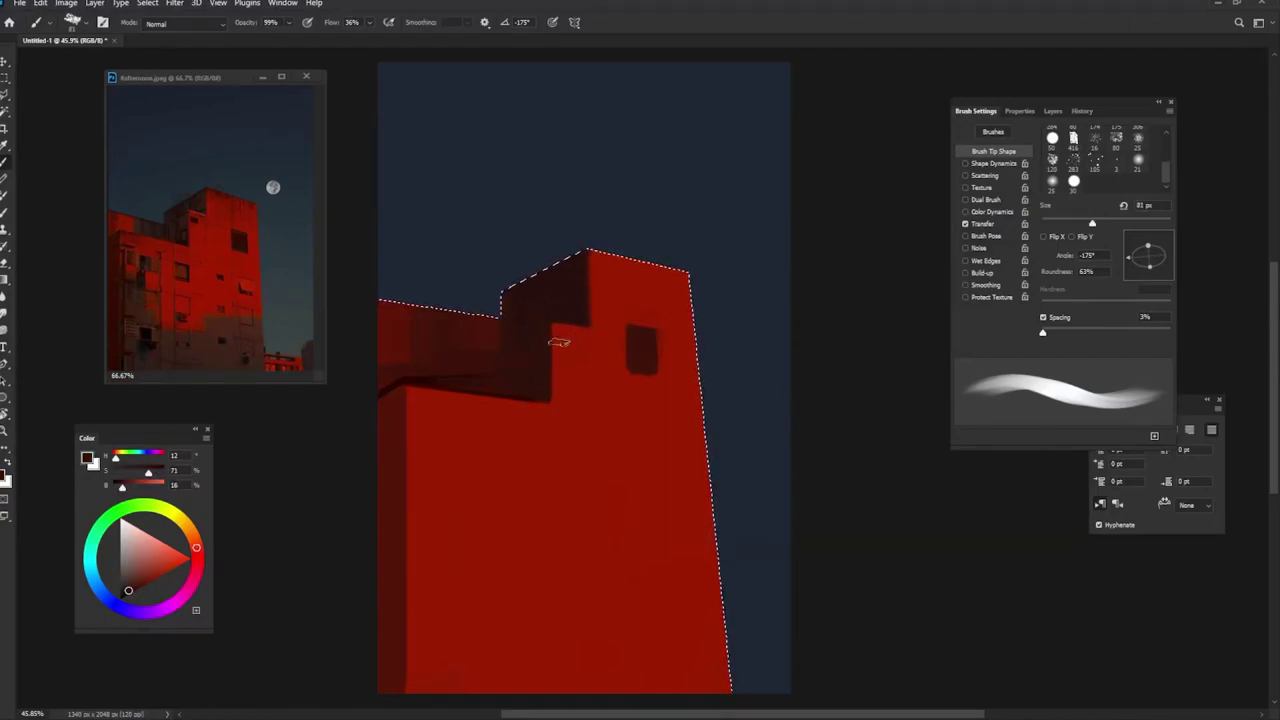
Step: Sample rooftop reds and rotate the brush tip to -175°, ending on a near-black window red
left_click(480, 371, "alt")
key("shift+Left")
key("shift+Left")
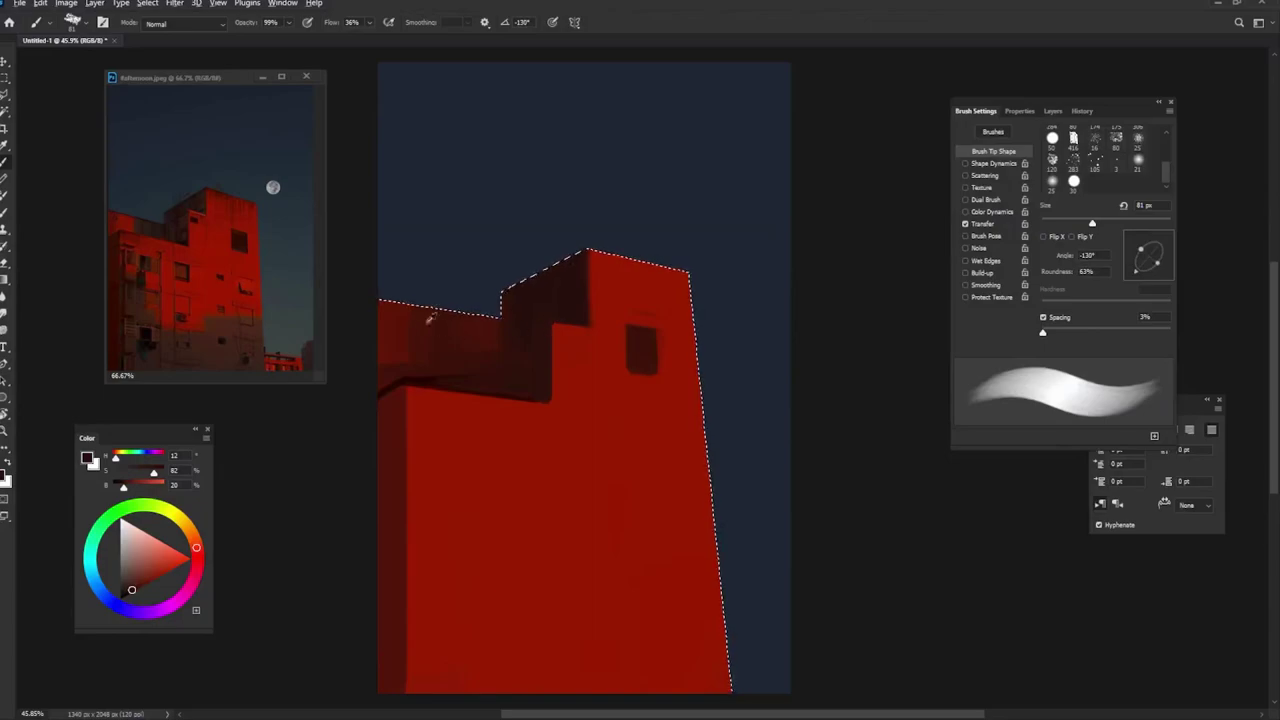
left_click(548, 330, "alt")
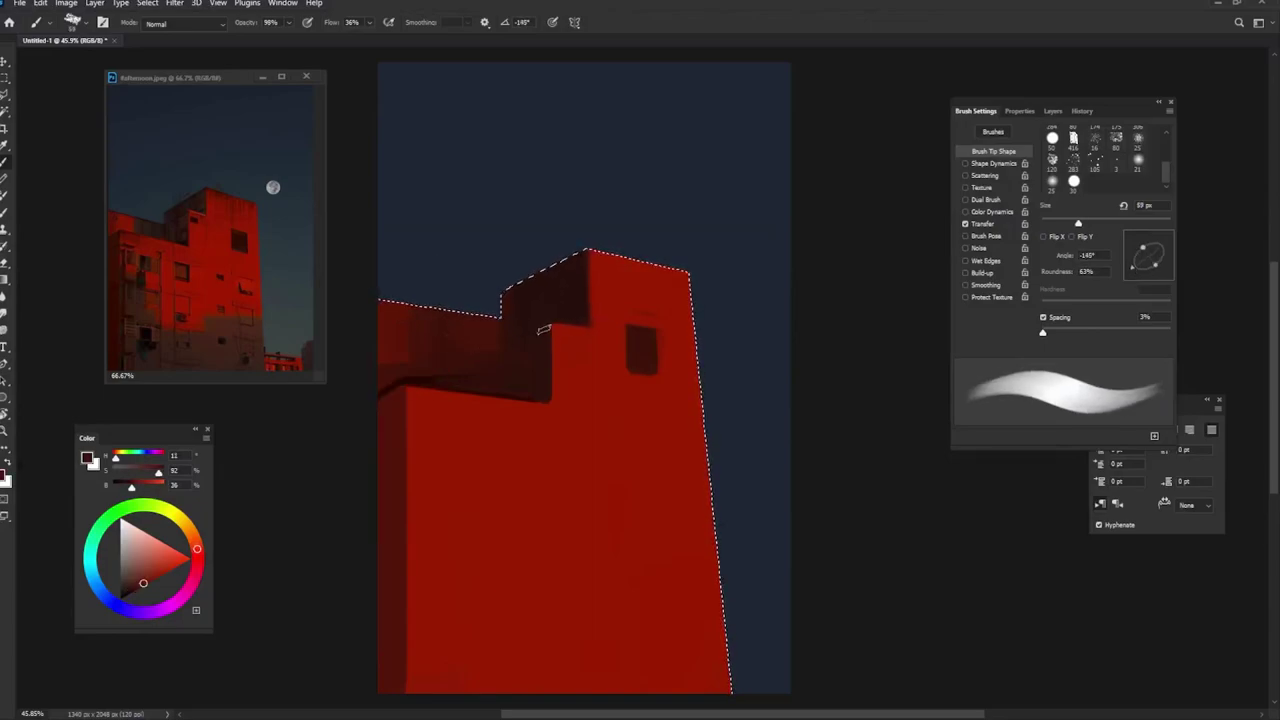
key("shift+Right")
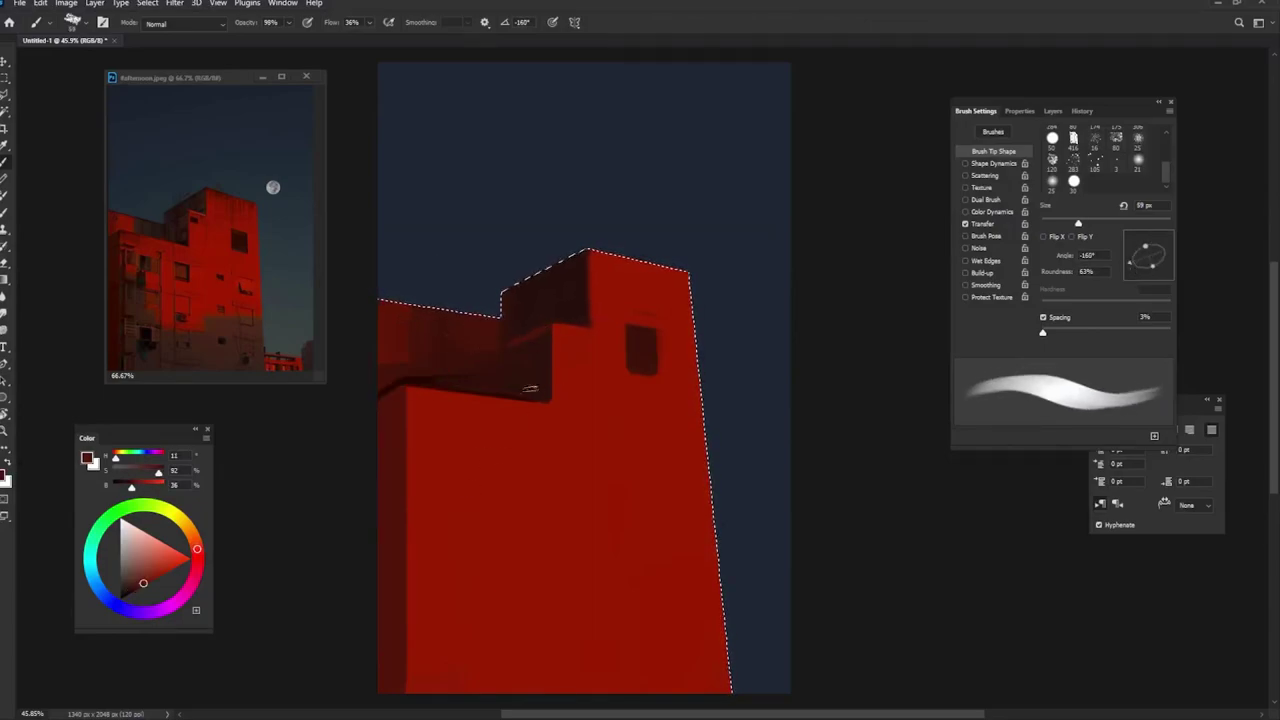
left_click(517, 378, "alt")
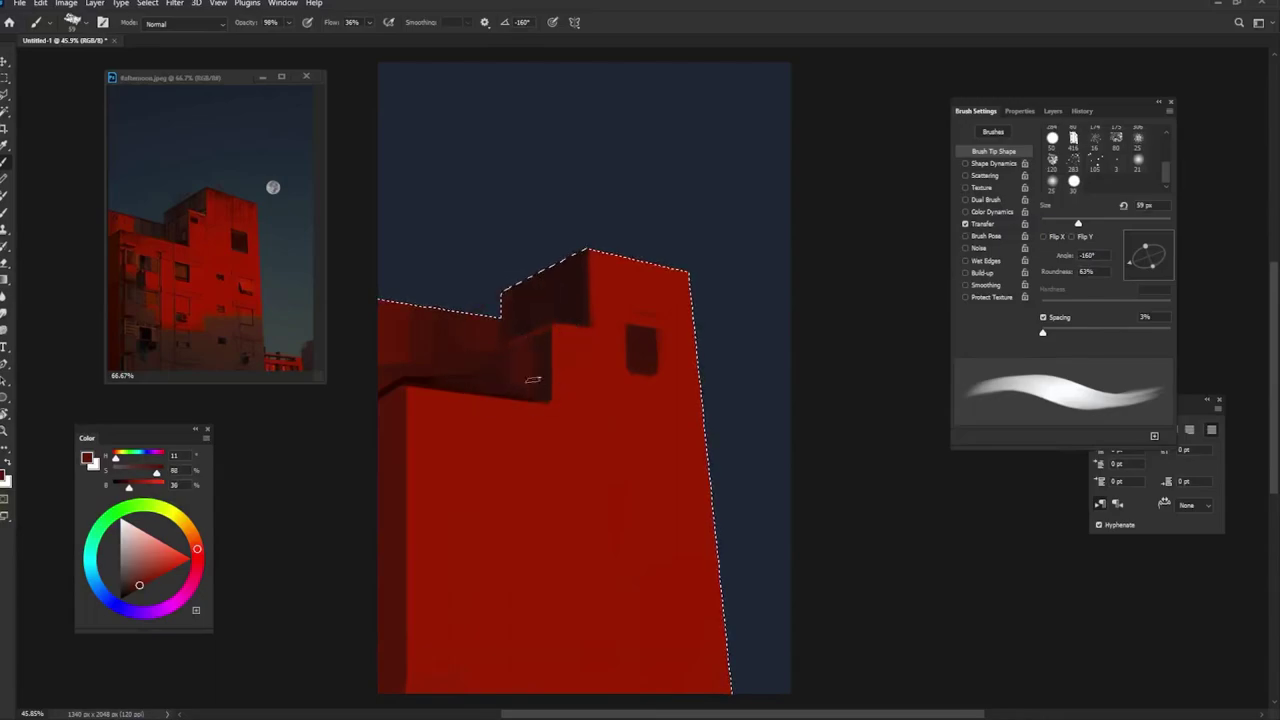
key("shift+Right")
key("shift+Right")
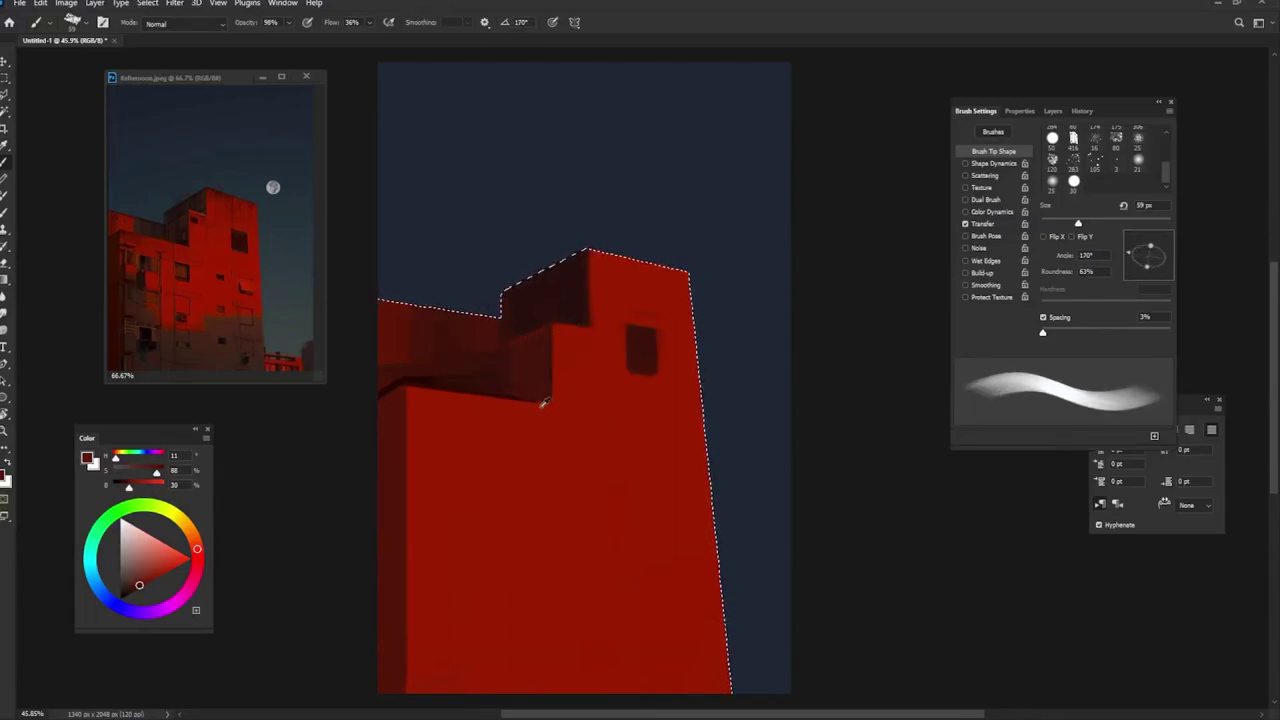
key("shift+Left")
left_click(541, 378, "alt")
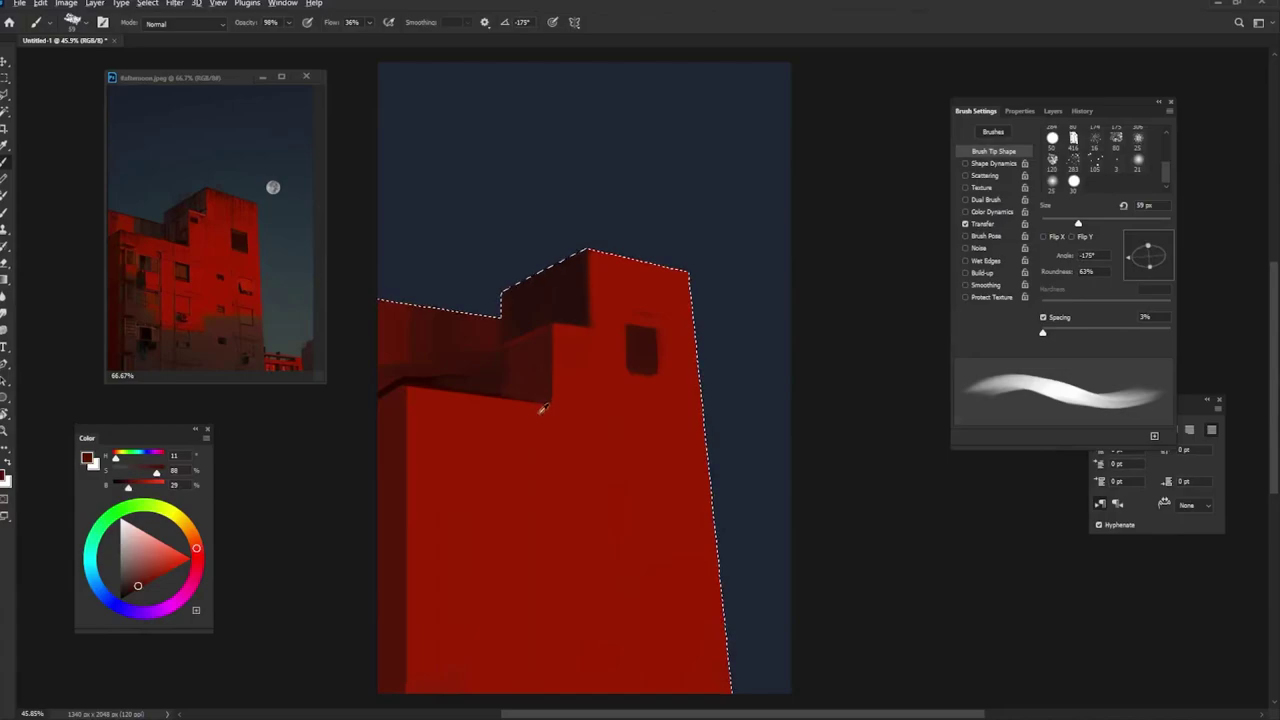
left_click(541, 408, "alt")
left_click(648, 372, "alt")
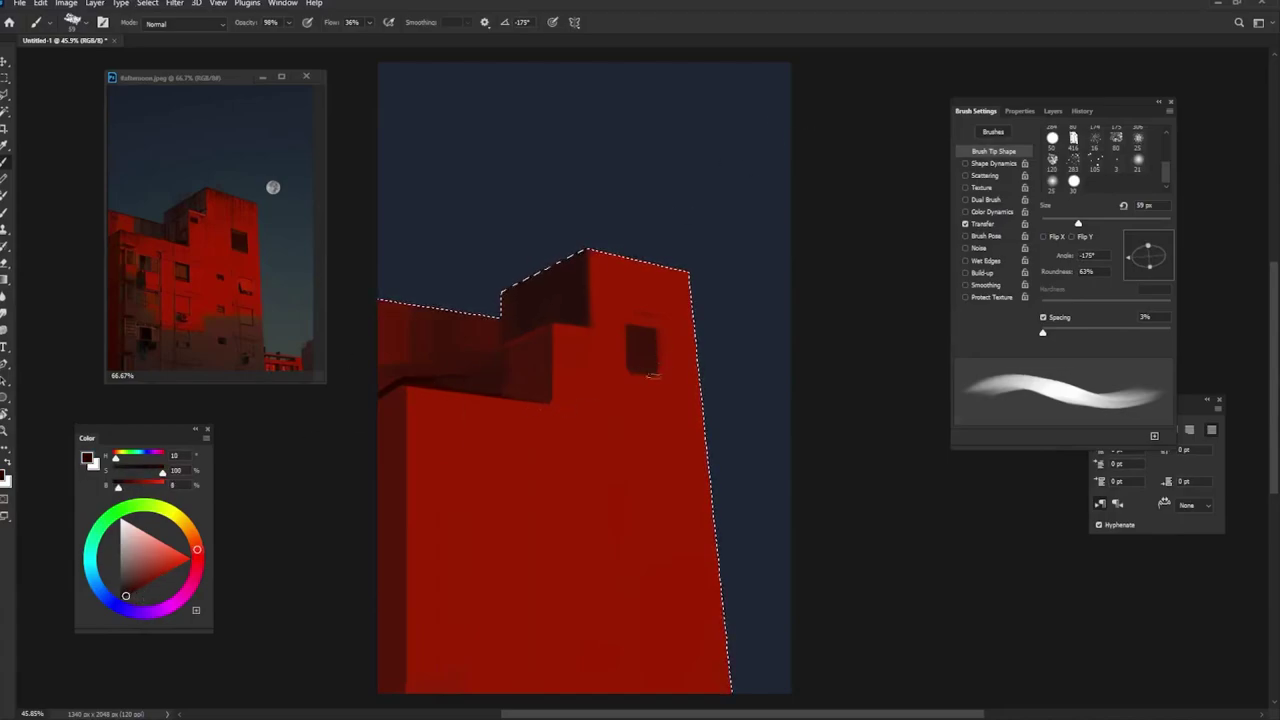
Step: Darken the tower window and sample reds around the roof peak
left_click_drag(638, 354, 647, 368)
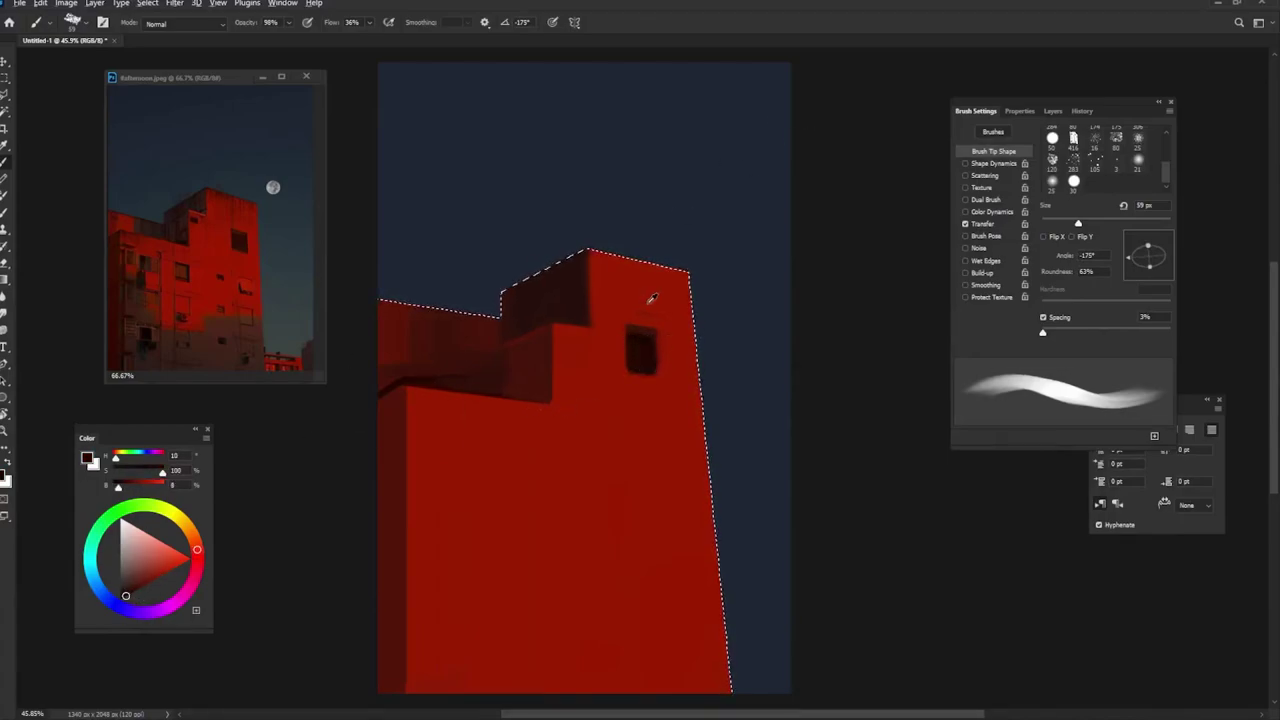
left_click(586, 255, "alt")
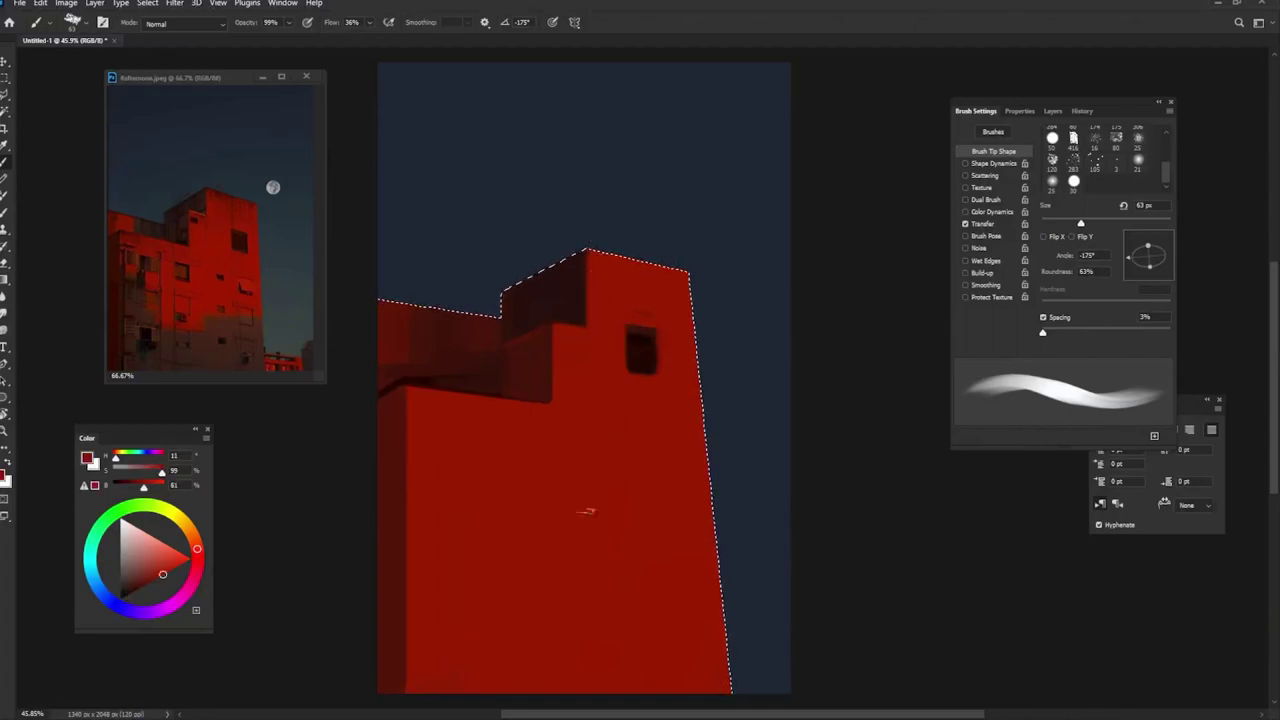
left_click(613, 308, "alt")
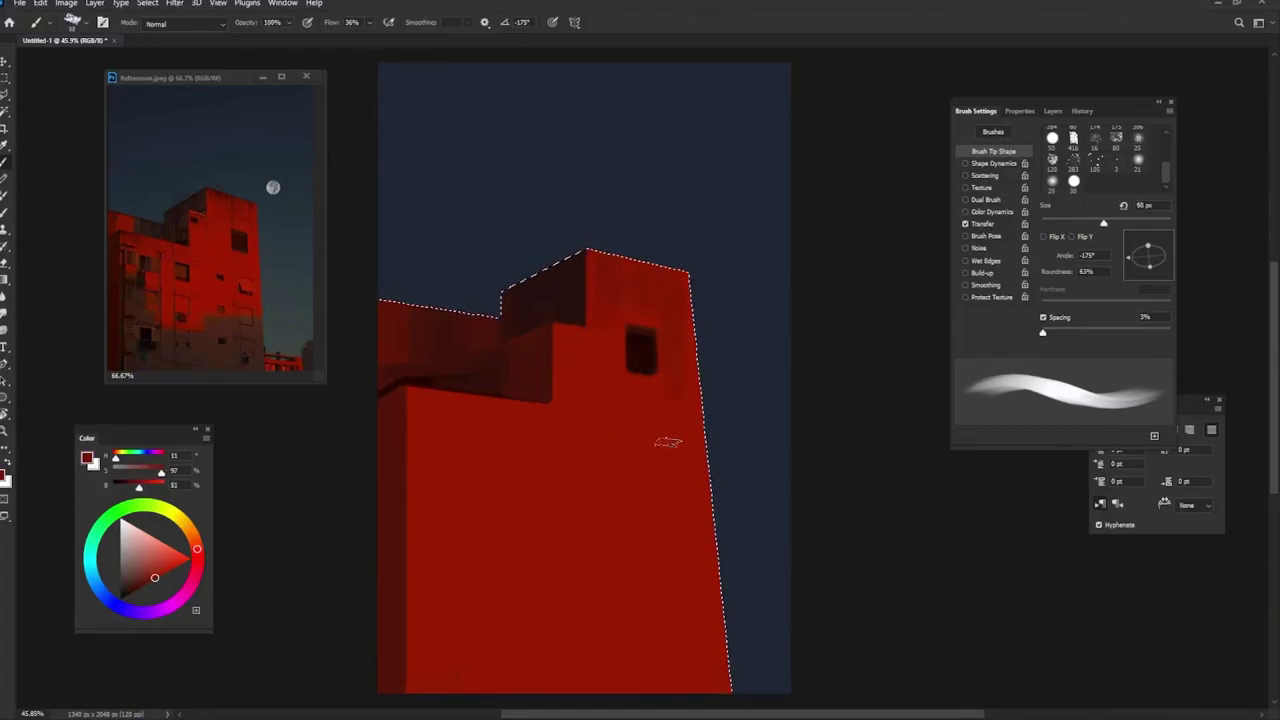
left_click(557, 316, "alt")
left_click(605, 317, "alt")
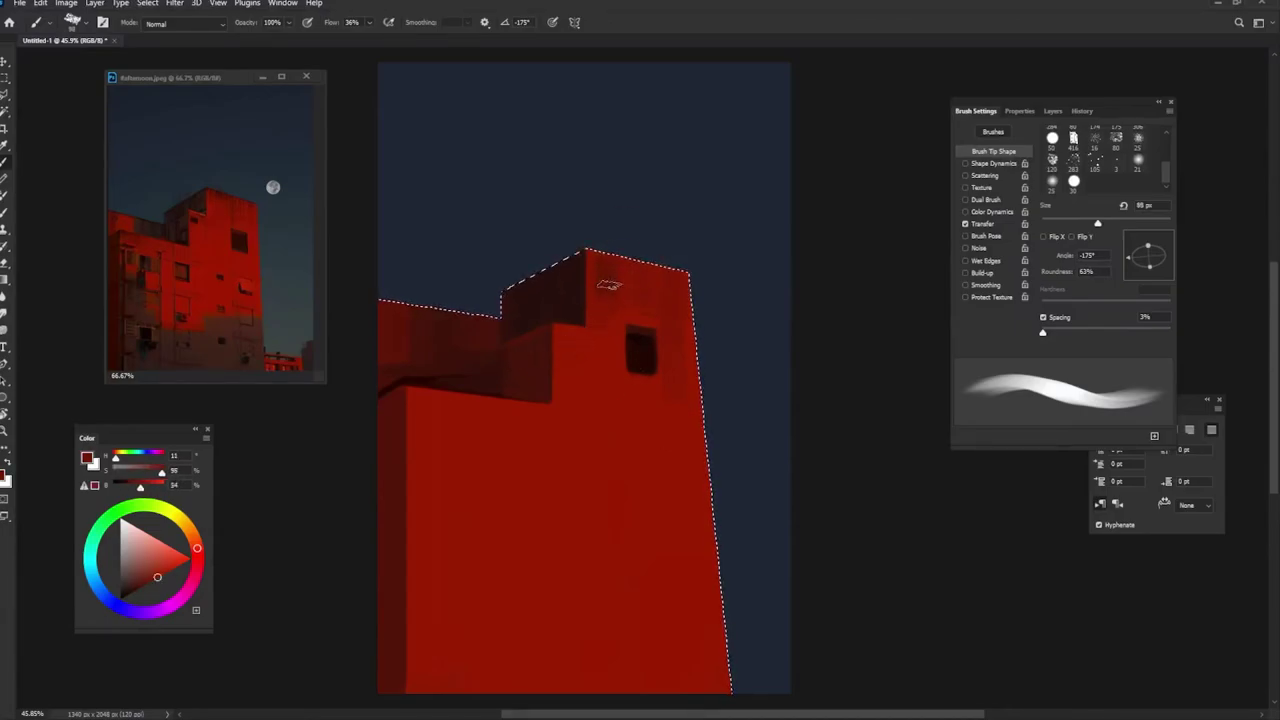
left_click(617, 307, "alt")
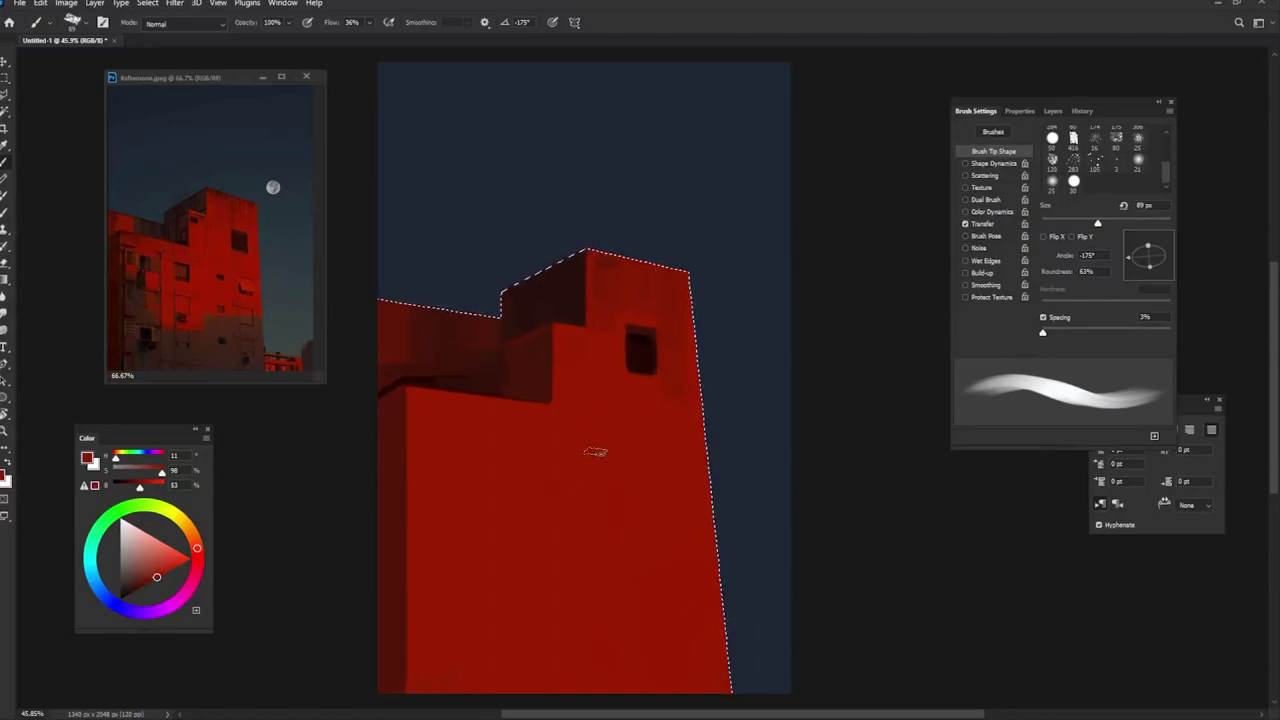
Step: Resize the brush with Alt+right-drag while sampling dark roof reds
right_click(473, 336, "alt")
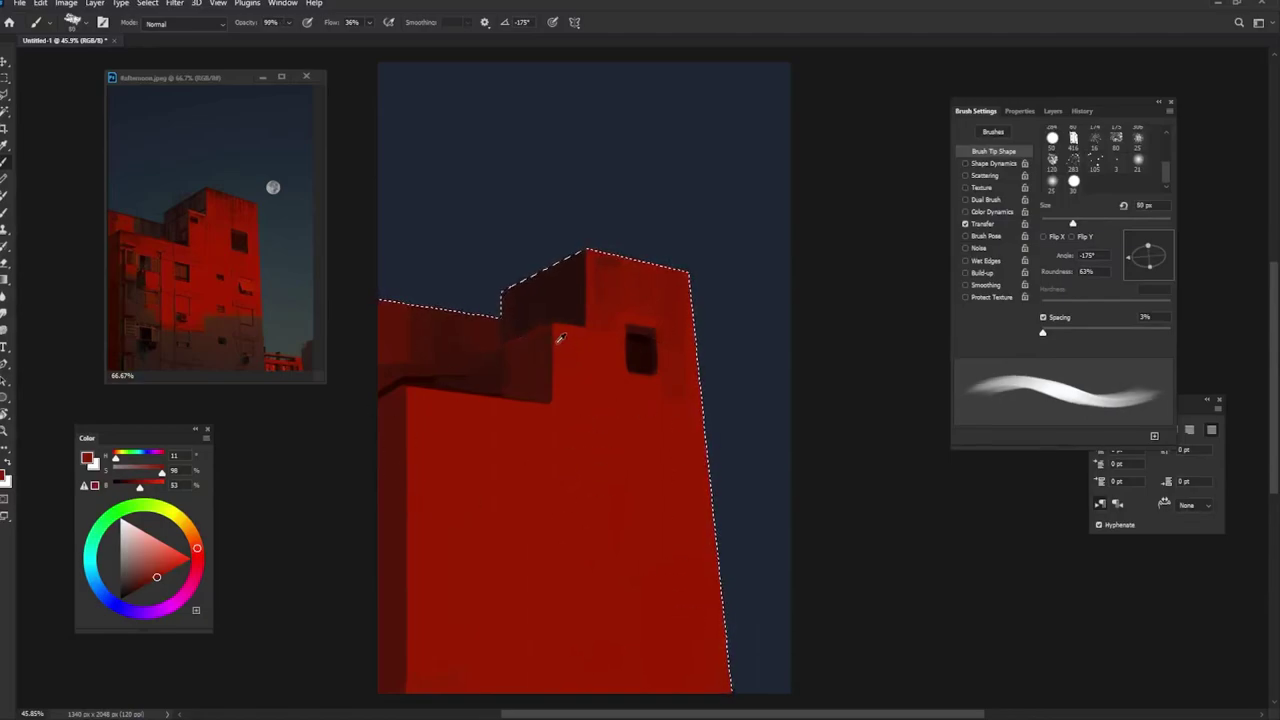
left_click(430, 372, "alt")
right_click(457, 363, "alt")
left_click(417, 367, "alt")
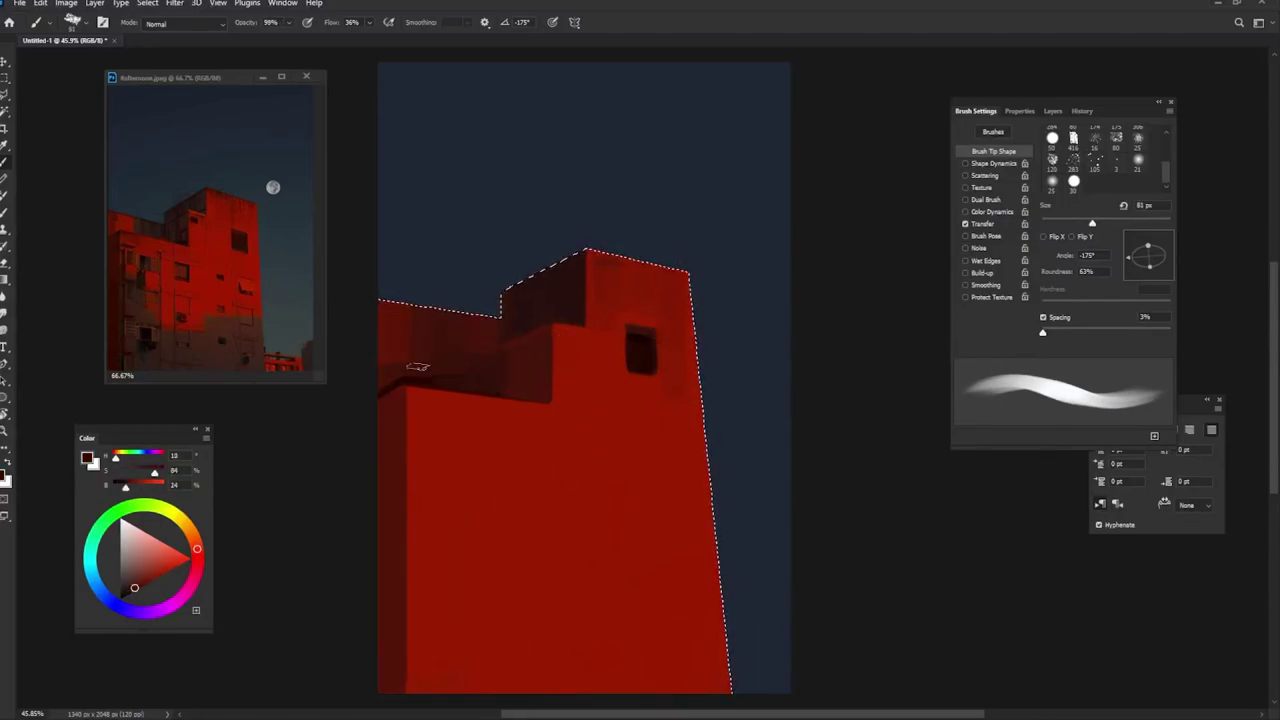
right_click(400, 330, "alt")
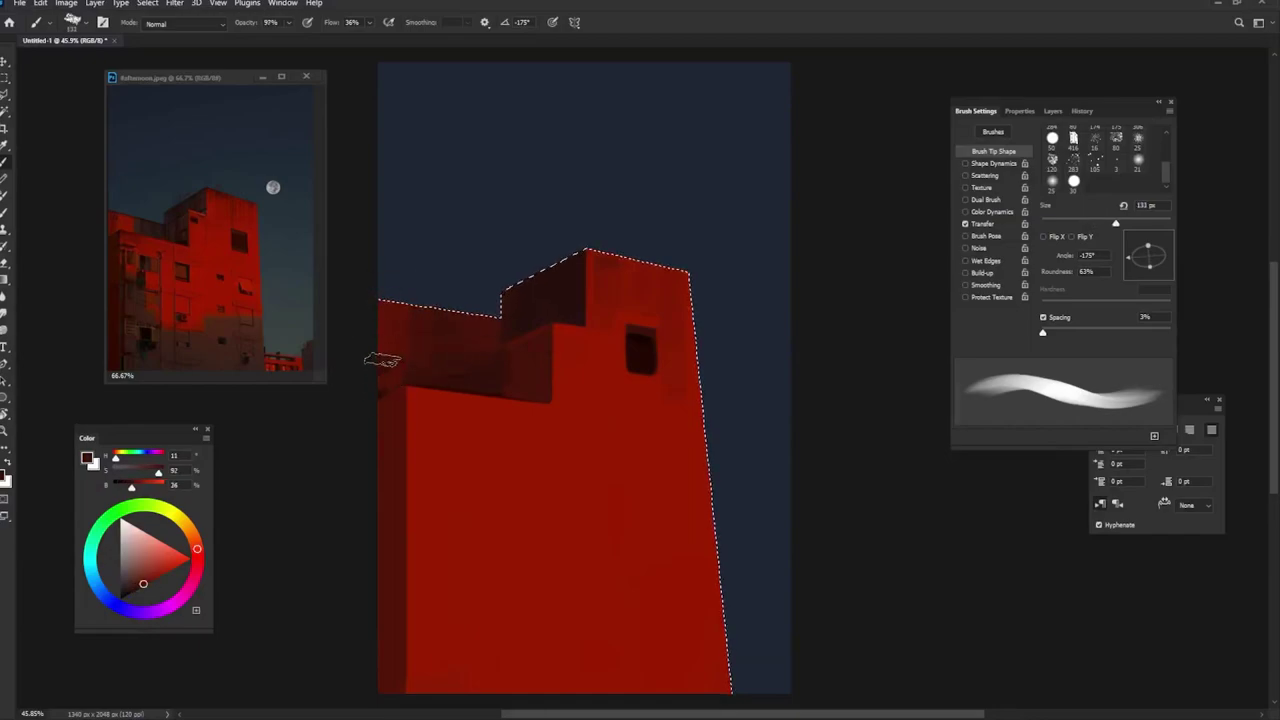
left_click(609, 293, "alt")
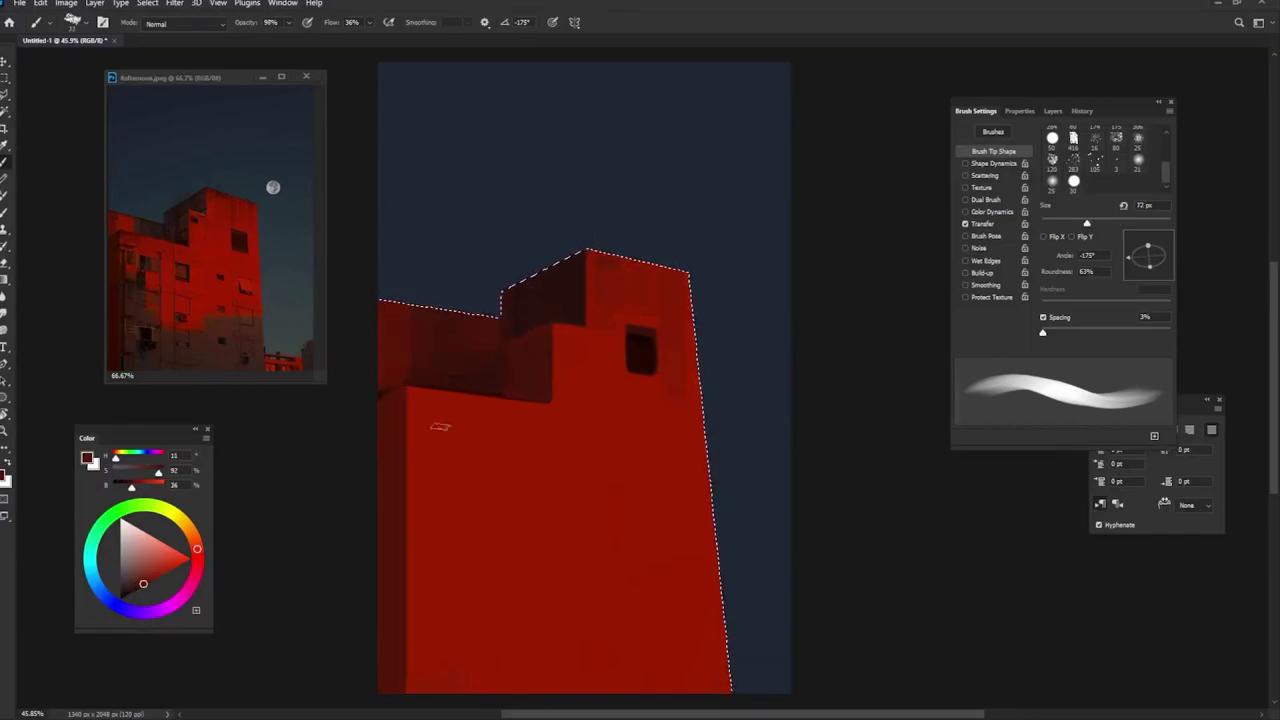
right_click(558, 368, "alt")
left_click(505, 362, "alt")
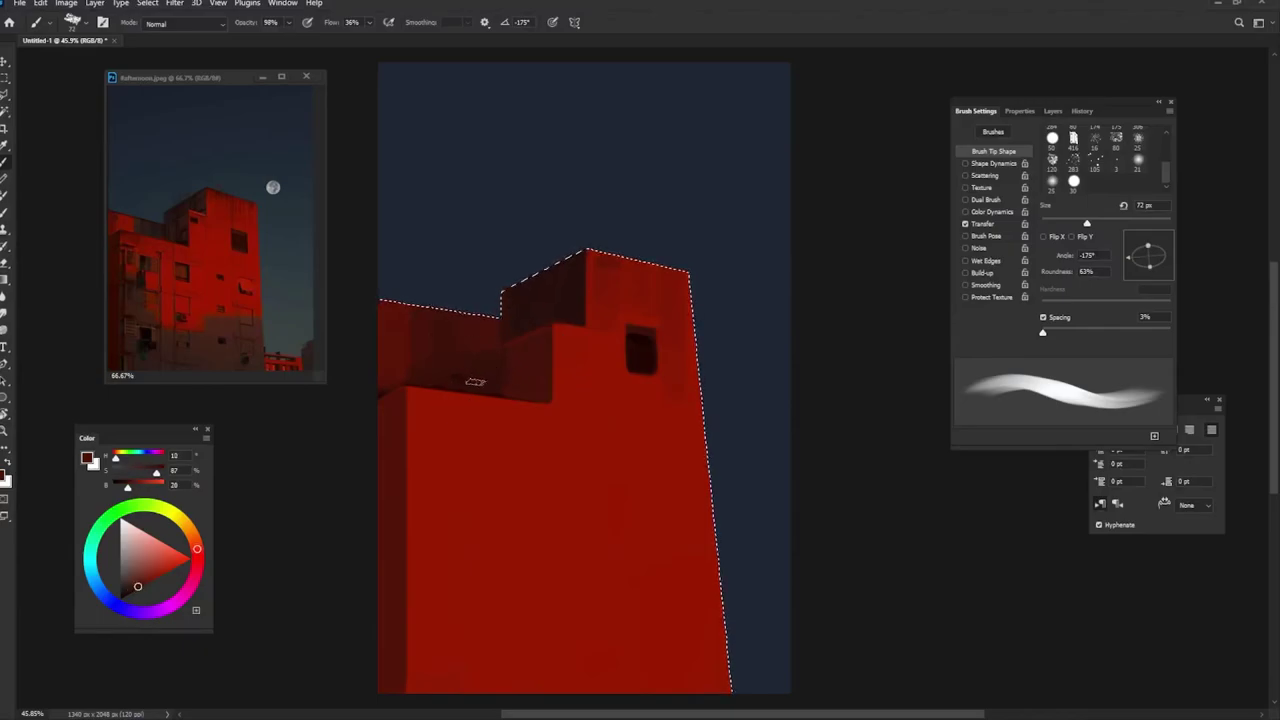
left_click(476, 340, "alt")
right_click(566, 337, "alt")
Step: Bring the brush to 54 px while sampling reds near the window and roof block
left_click(631, 346, "alt")
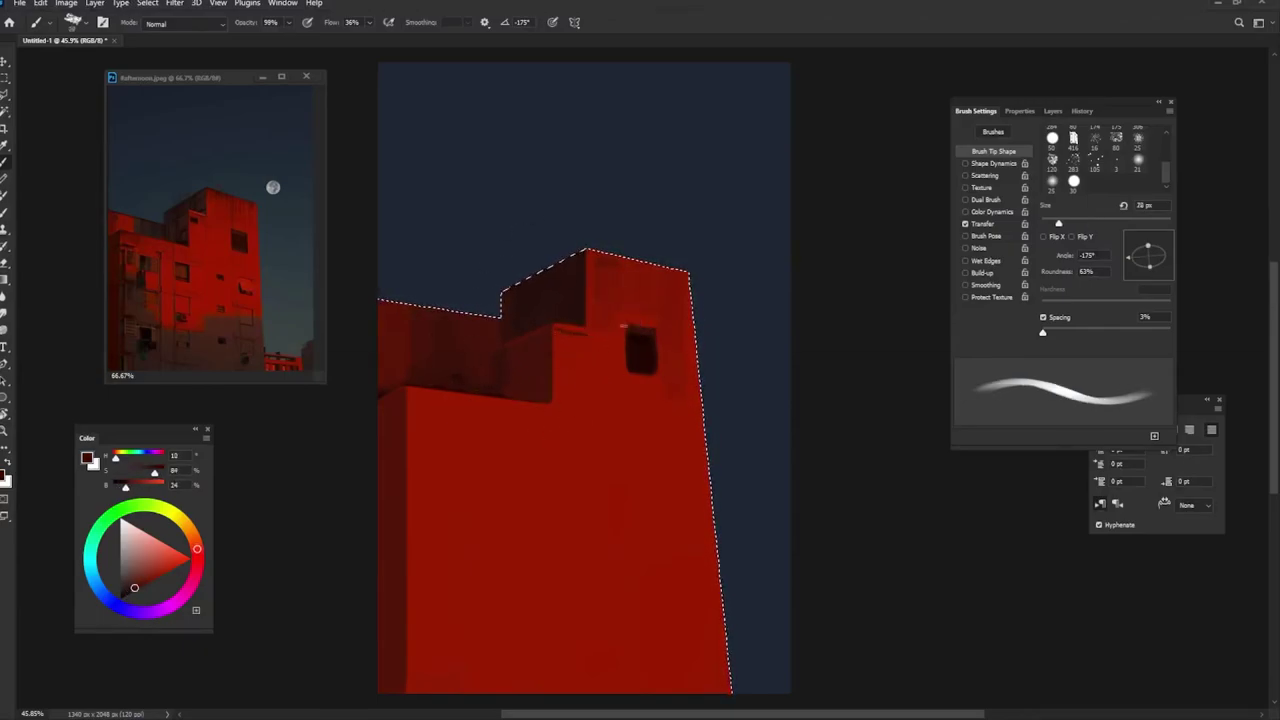
right_click(574, 349, "alt")
left_click(575, 350, "alt")
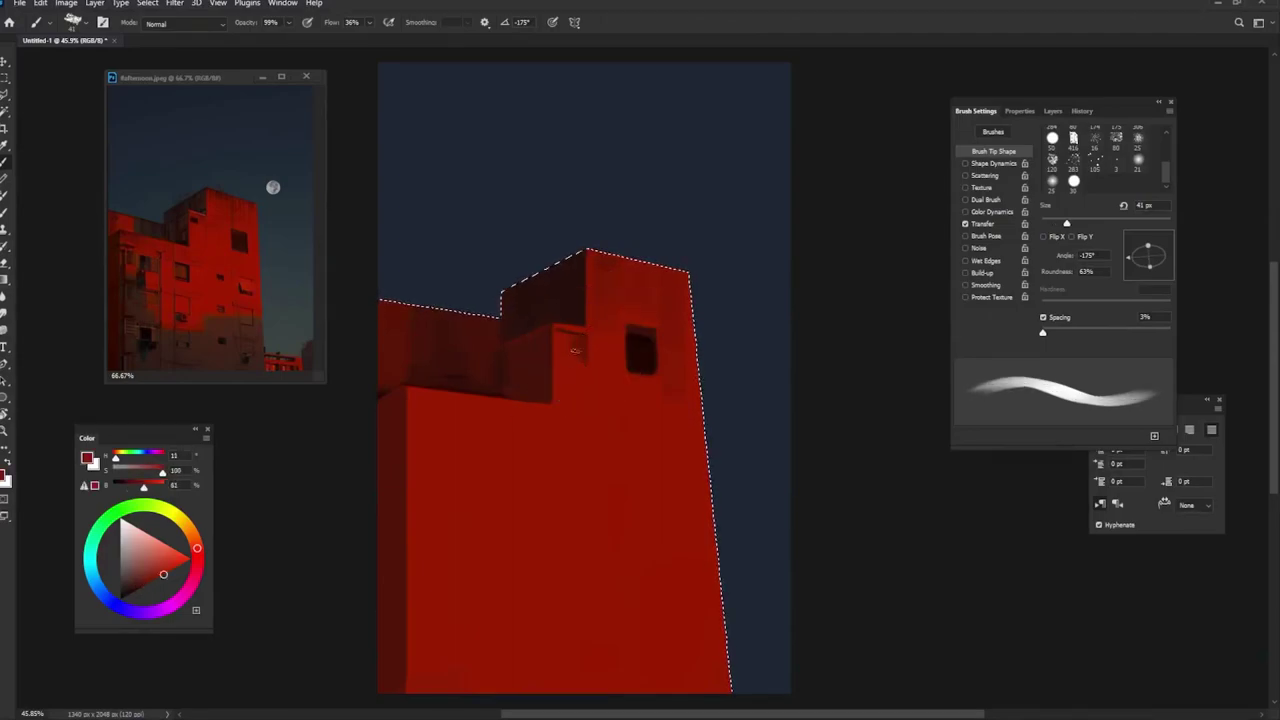
right_click(575, 350, "alt")
left_click(560, 378, "alt")
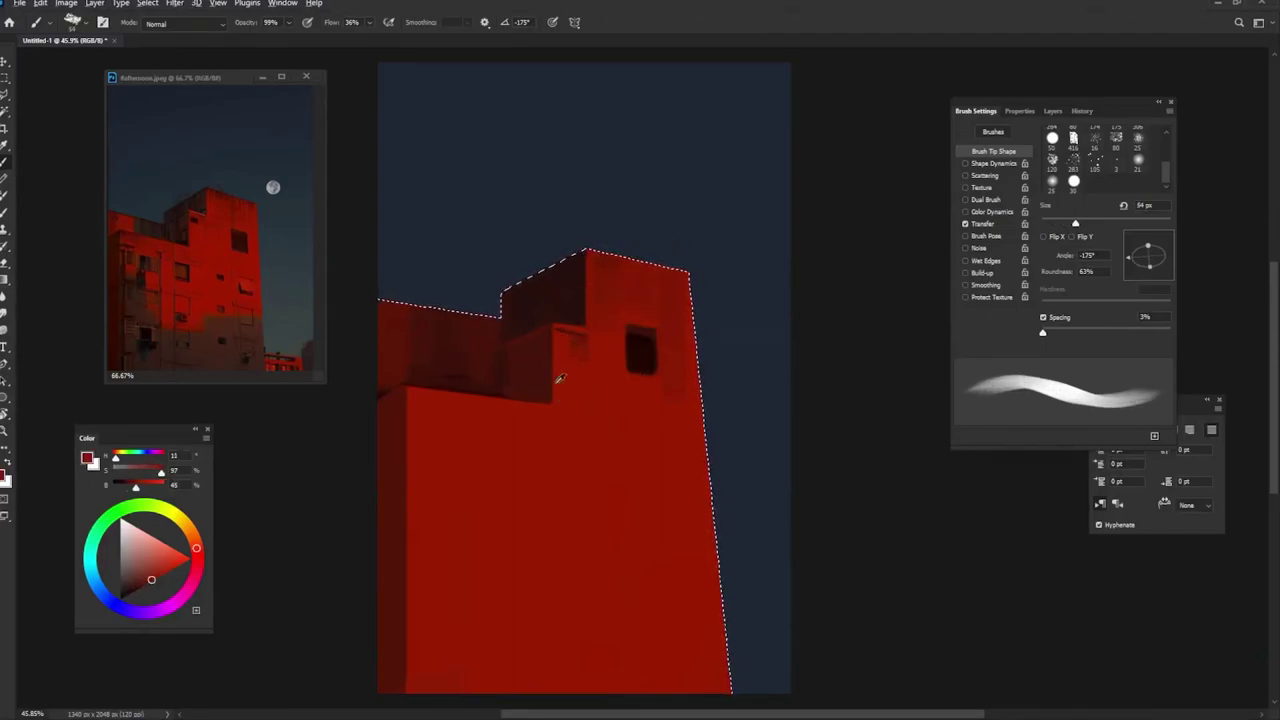
left_click(540, 365, "alt")
right_click(534, 360, "alt")
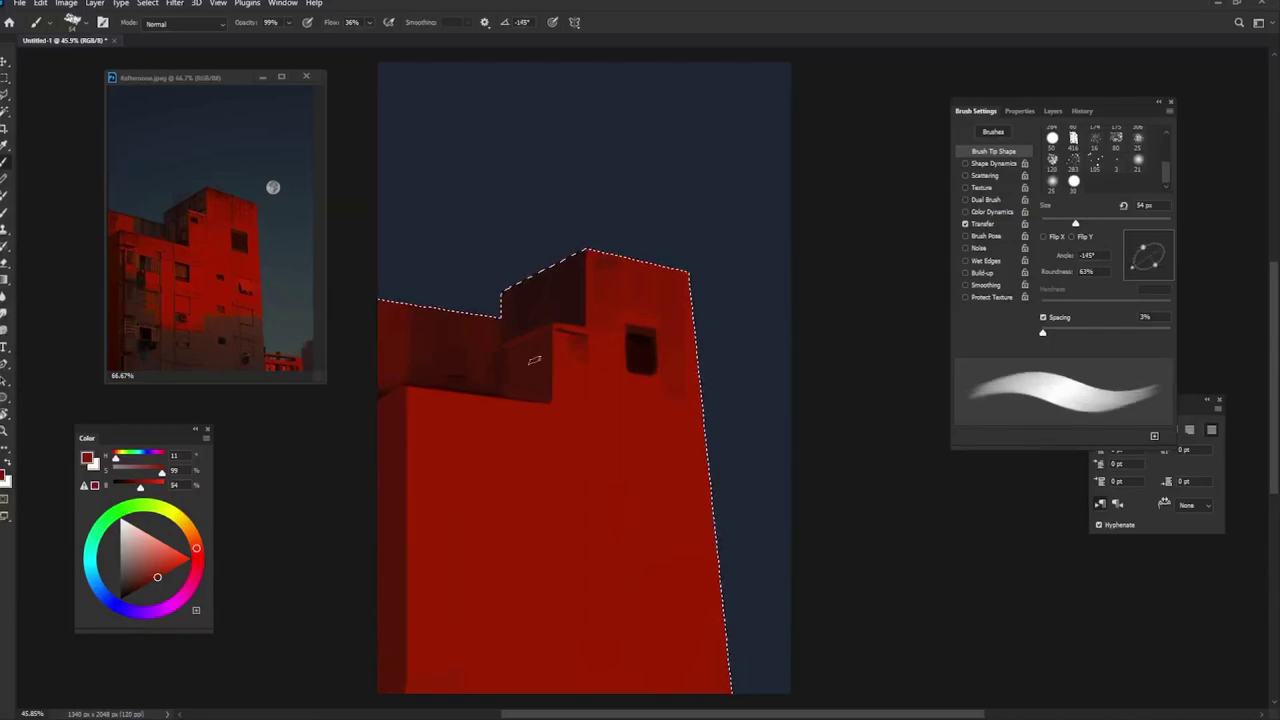
left_click(536, 366, "alt")
Step: Set full opacity, turn the tip back to -175°, and sample window and wall reds
key("0")
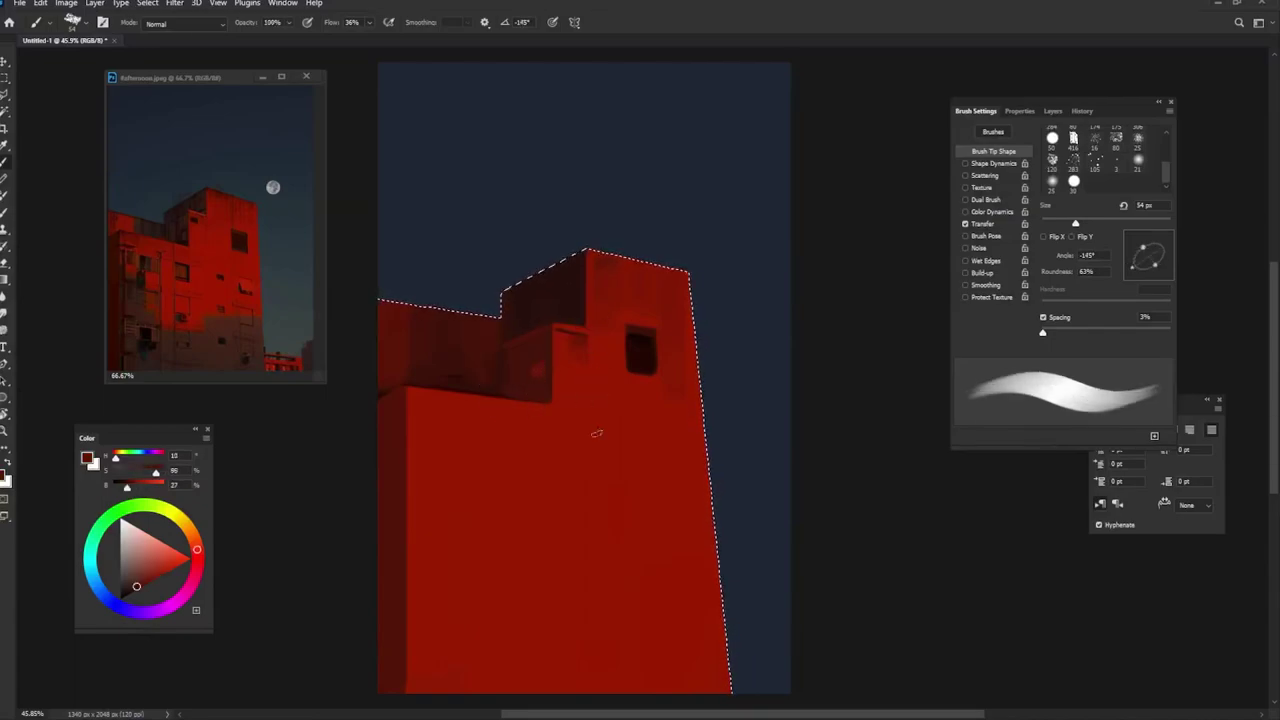
left_click(640, 336, "alt")
key("shift+Left")
key("shift+Left")
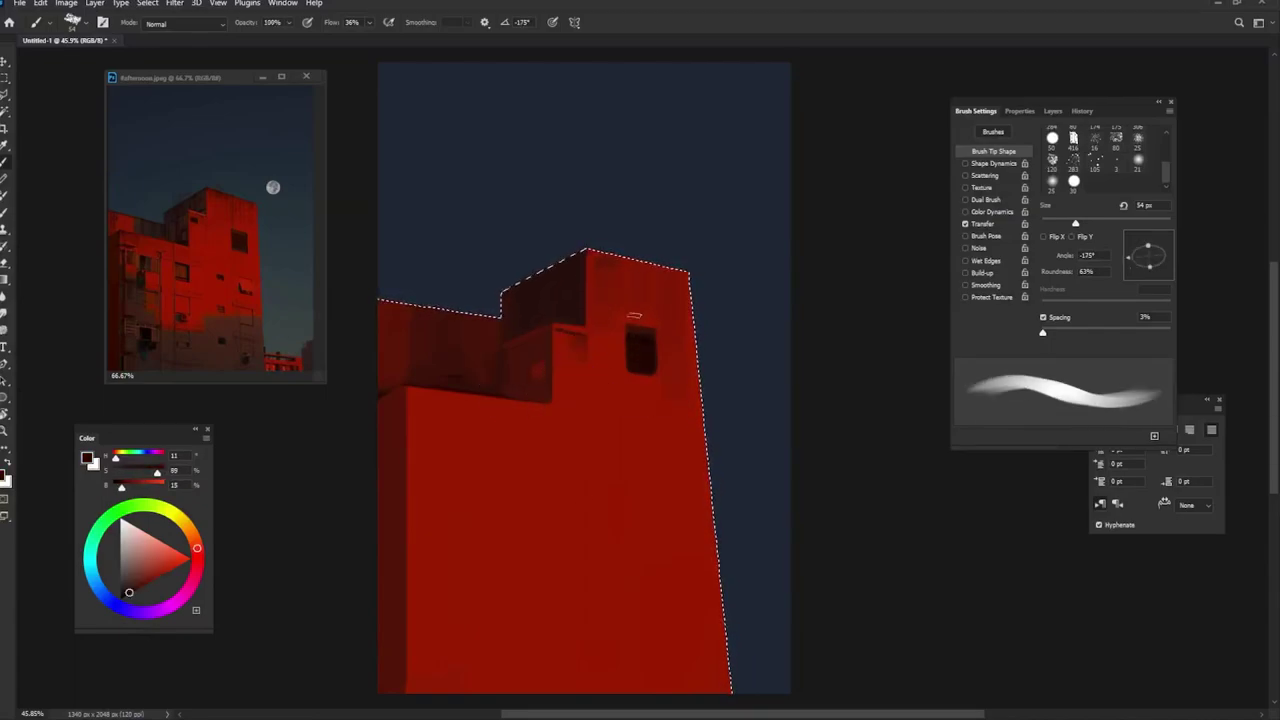
left_click(634, 290, "alt")
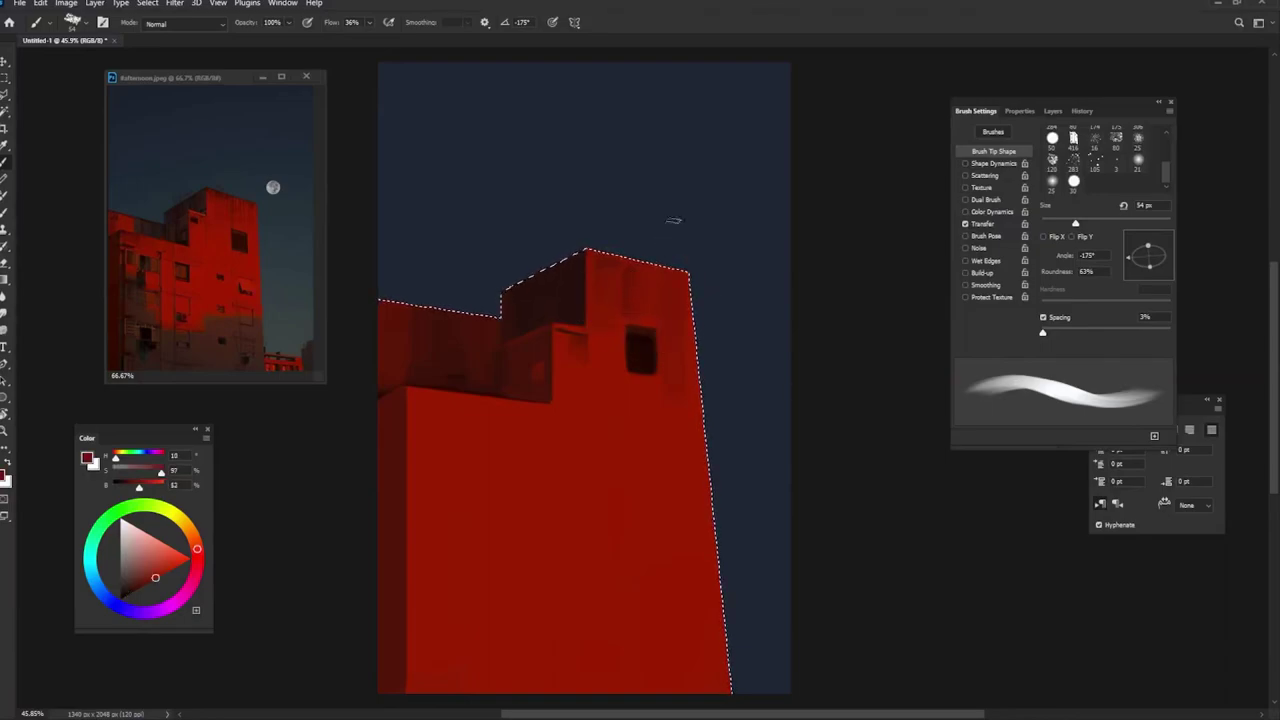
left_click(535, 285, "alt")
key("bracketright")
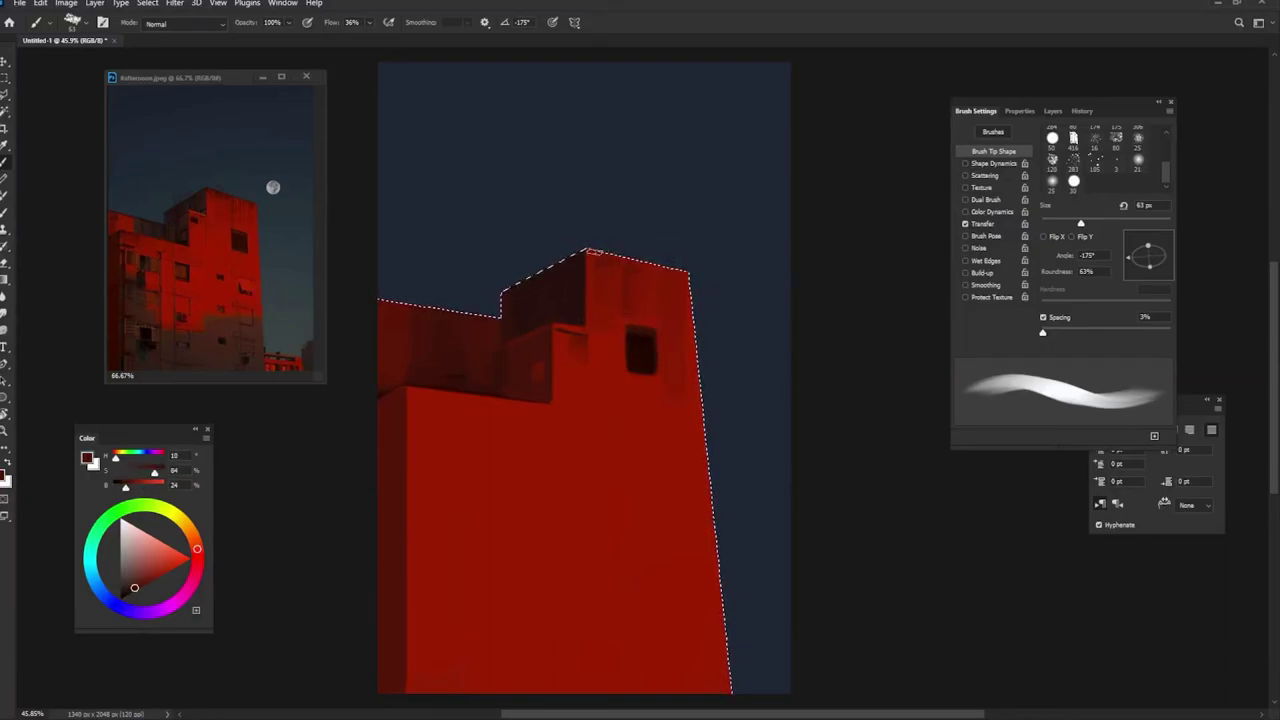
left_click(633, 291, "alt")
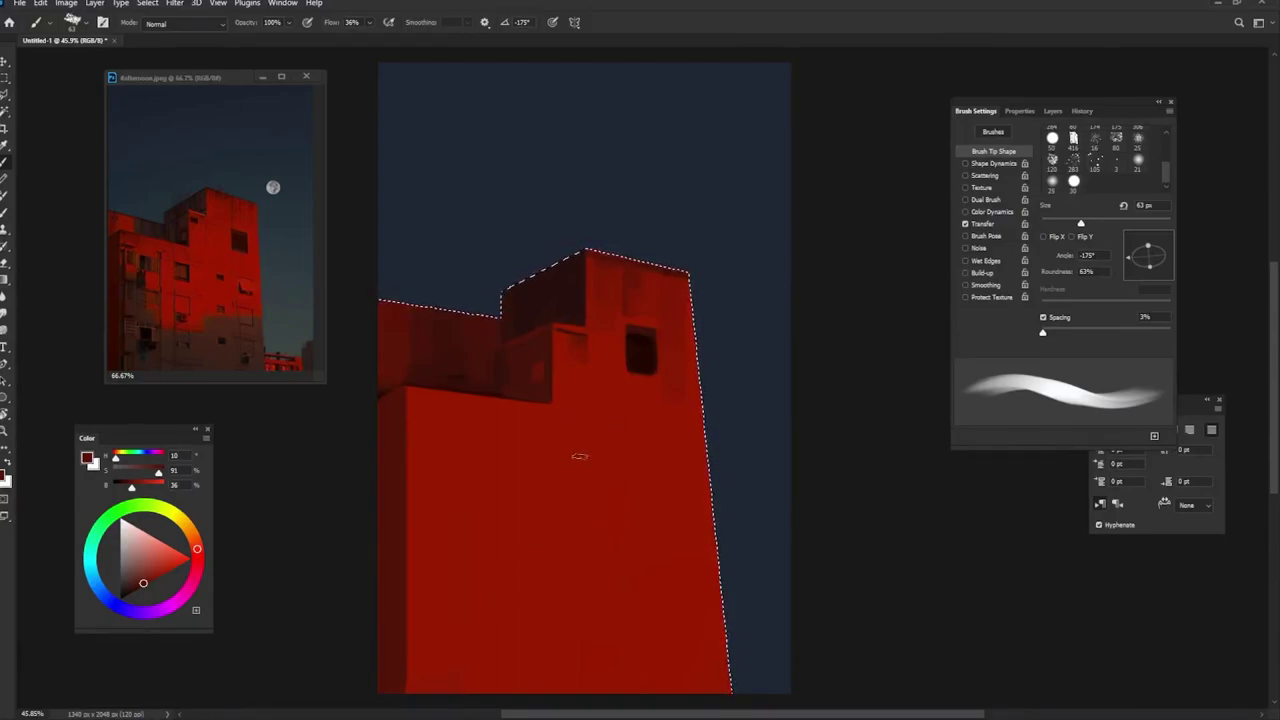
key("bracketleft")
key("bracketleft")
key("bracketleft")
left_click(655, 351, "alt")
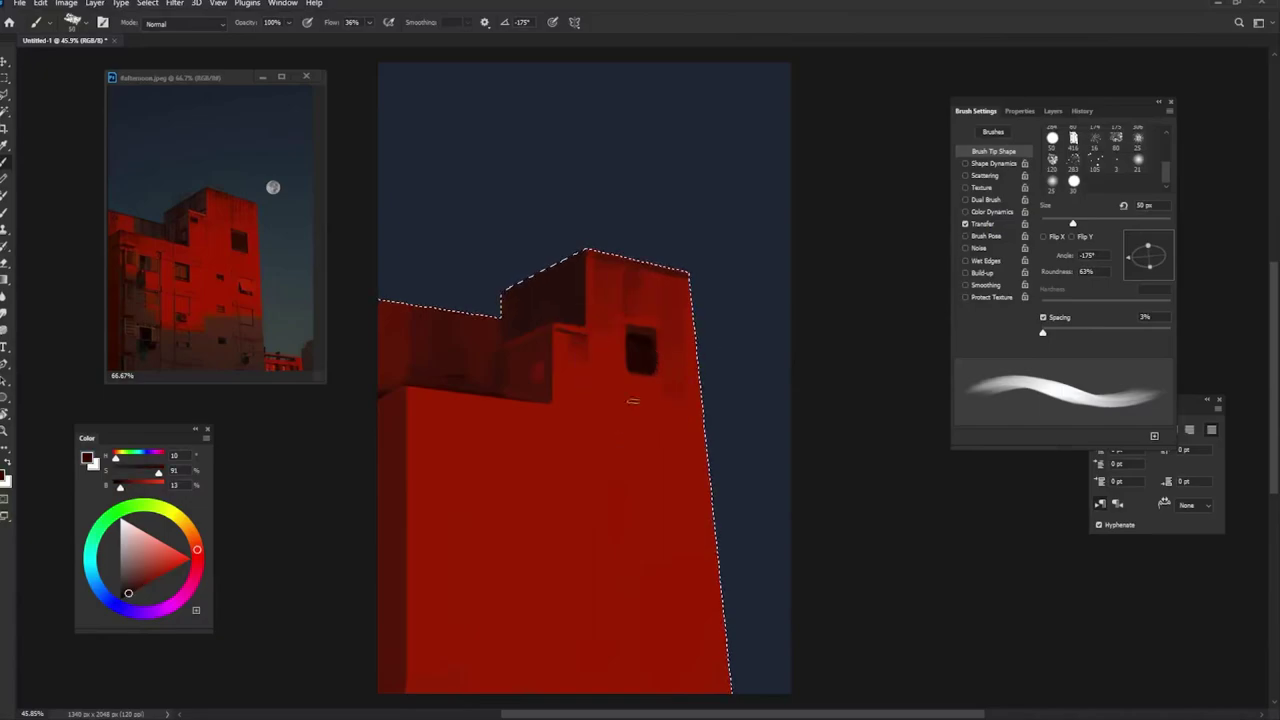
left_click(638, 378, "alt")
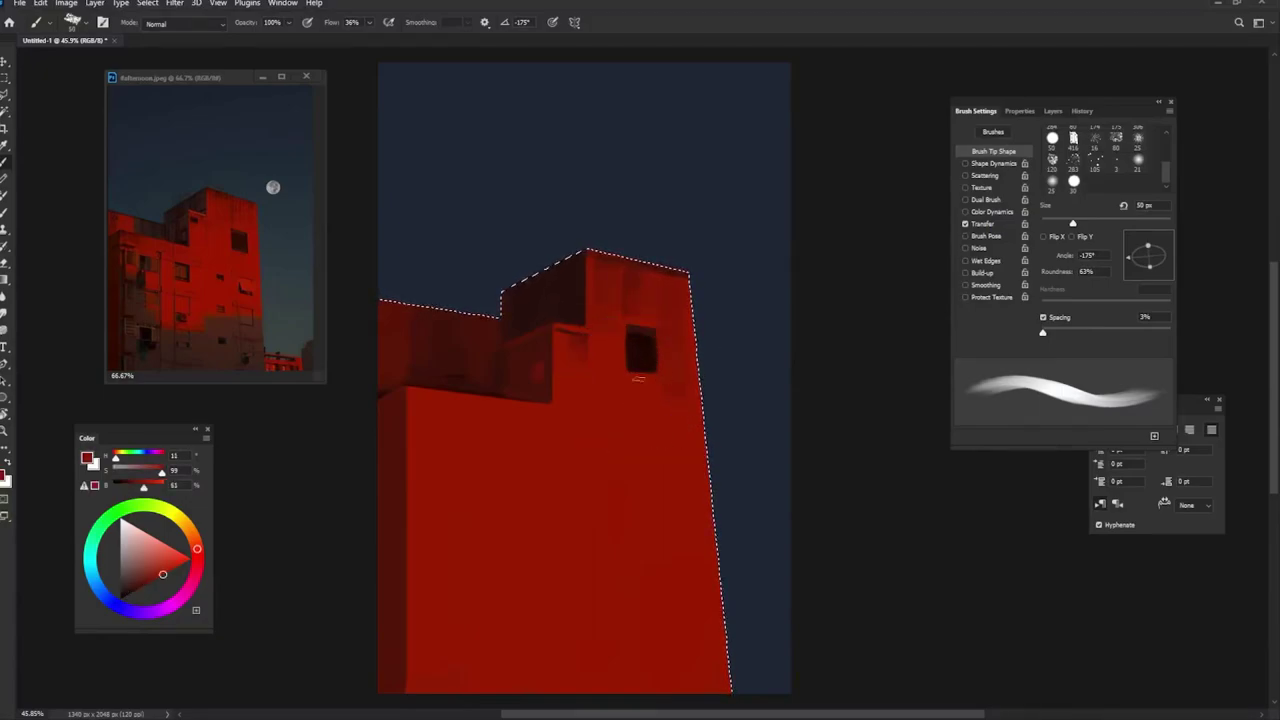
Step: Paint over the dark stroke on the wall with a brighter wall red
left_click_drag(571, 409, 413, 437)
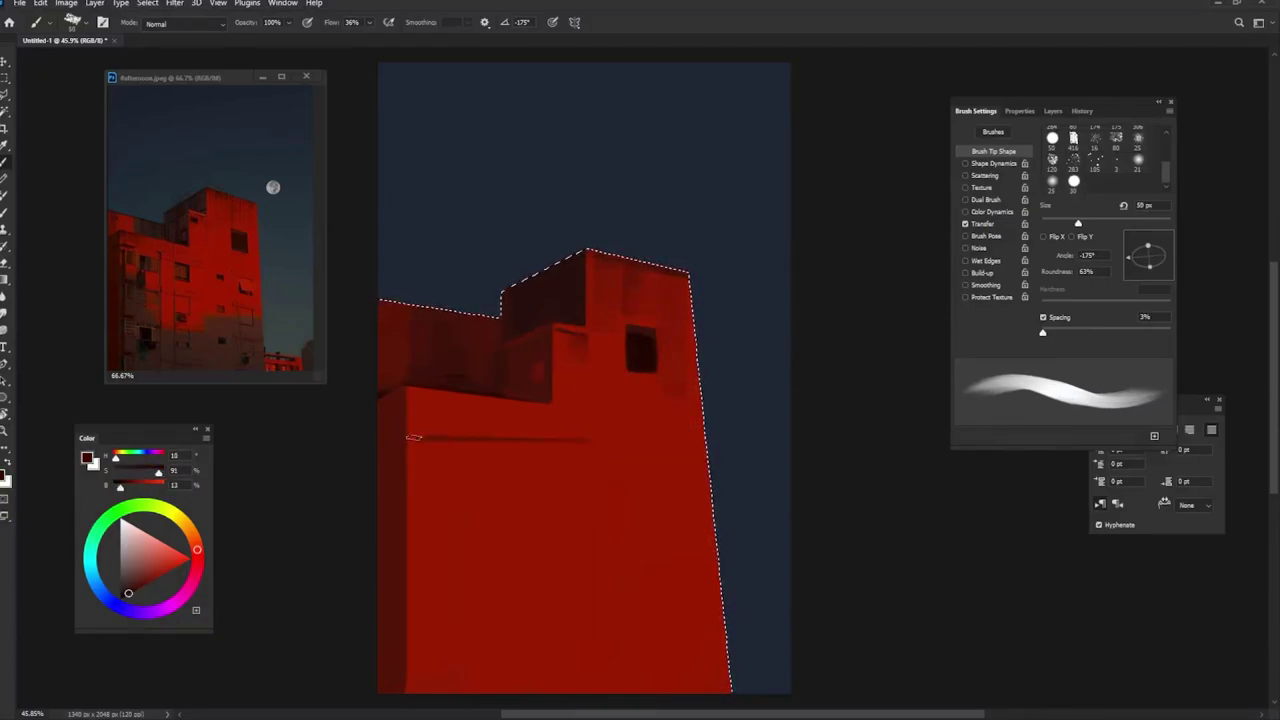
left_click(580, 455, "alt")
left_click_drag(571, 445, 420, 449)
left_click(590, 335, "alt")
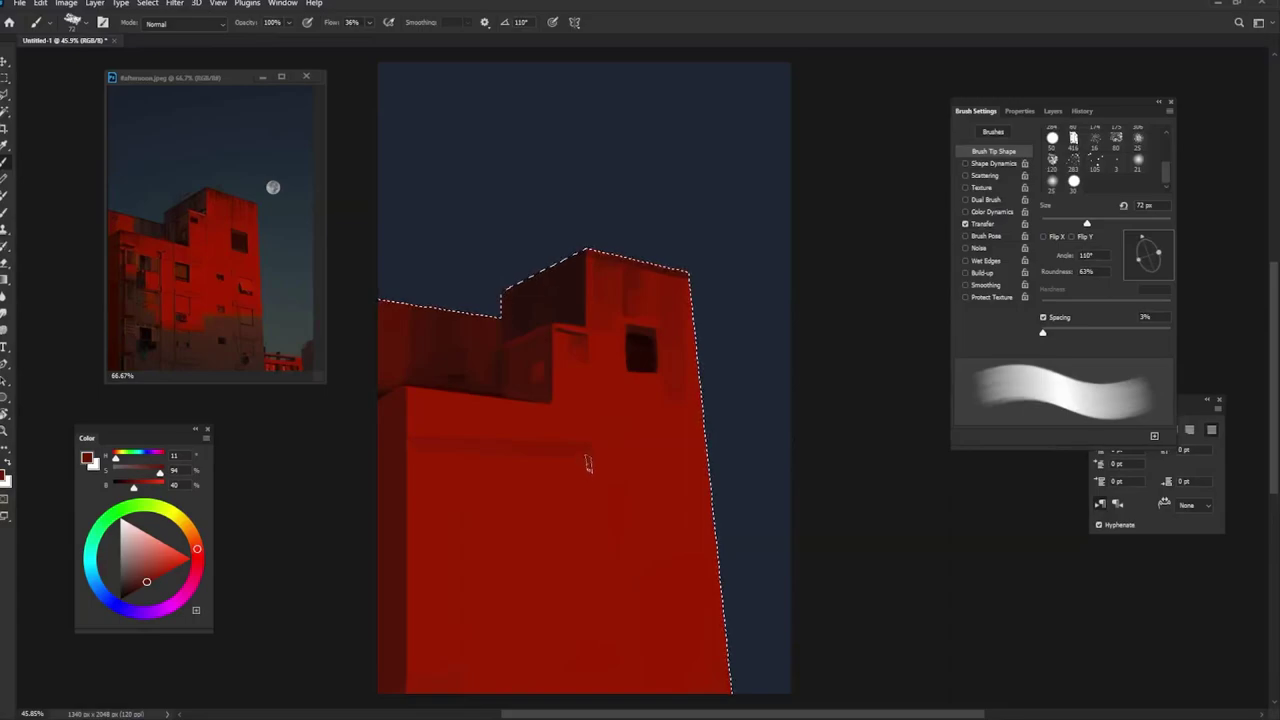
left_click(493, 427, "alt")
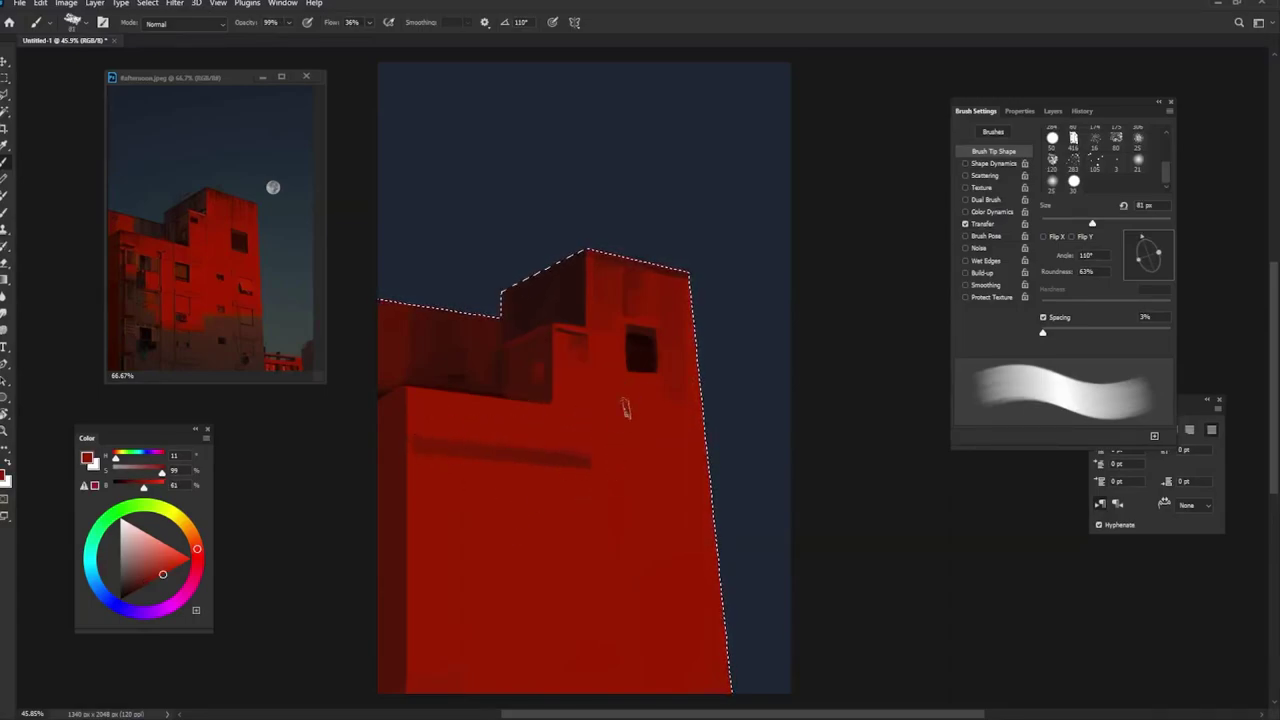
Step: Extend the ledge shadow band to the tower edge and shade the lower-left wall with a ~120 px brush
left_click(624, 408, "alt")
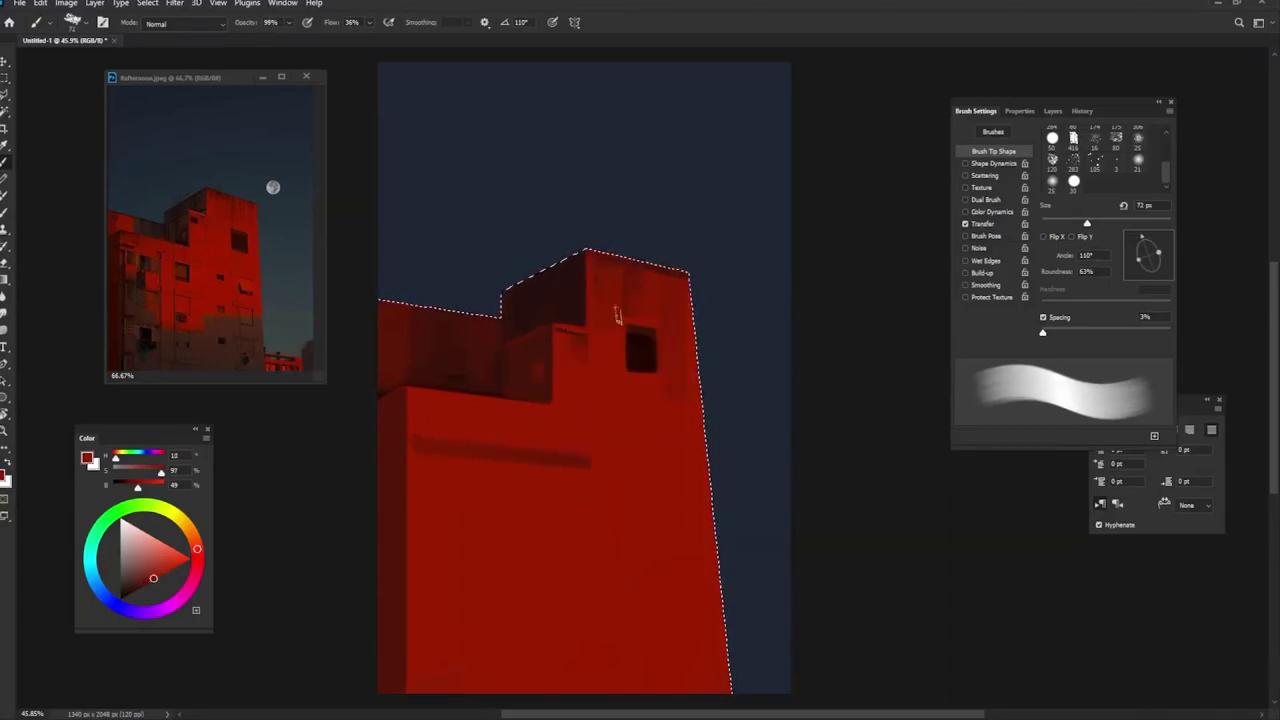
left_click(655, 352, "alt")
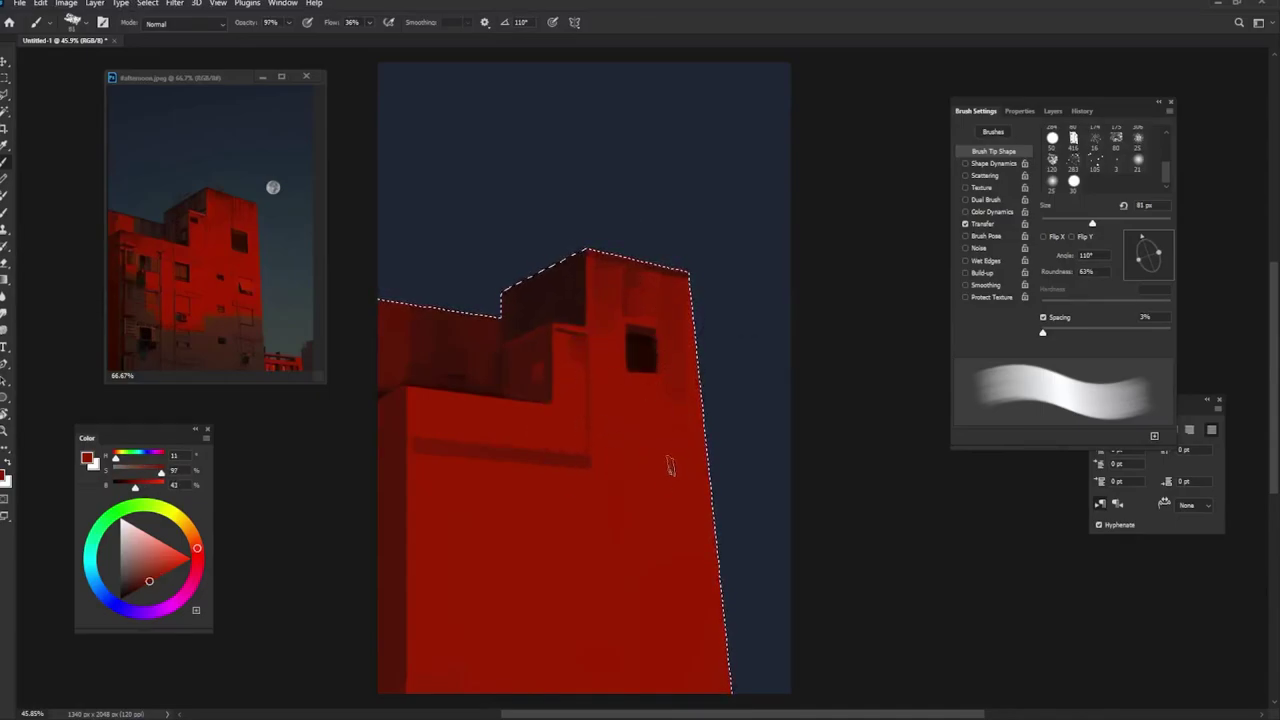
left_click_drag(412, 450, 703, 483)
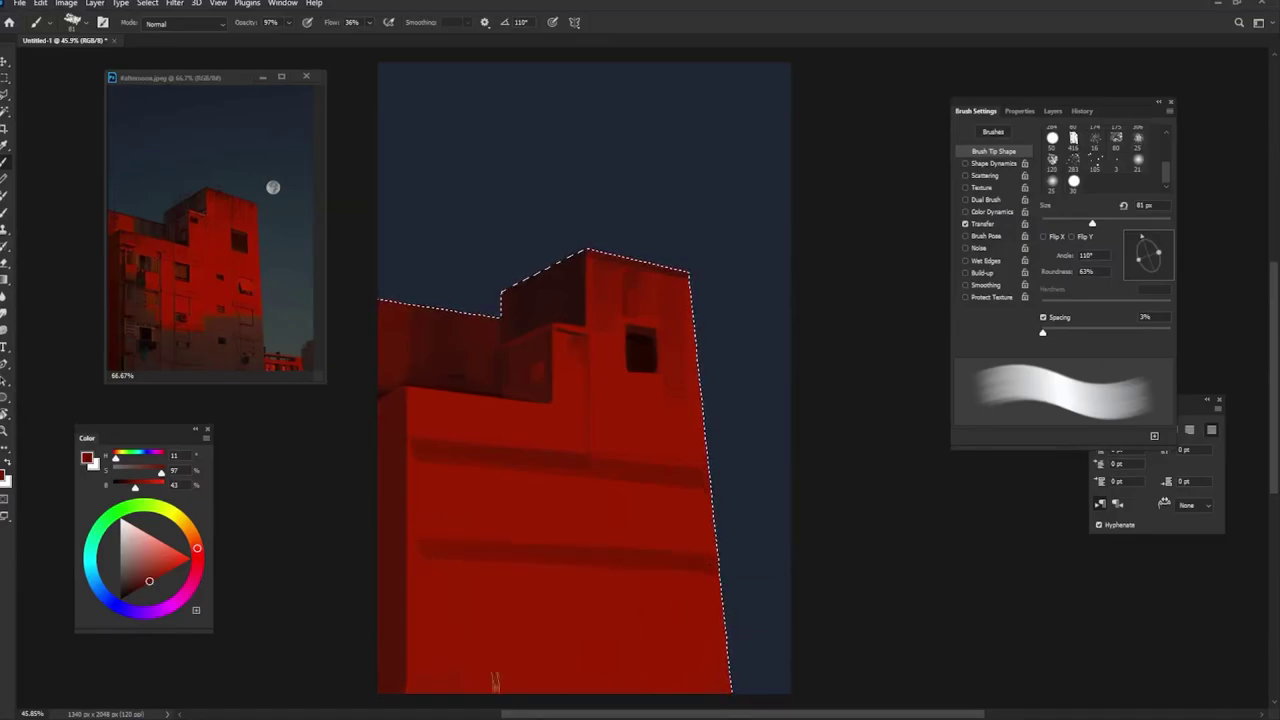
left_click_drag(427, 633, 445, 625)
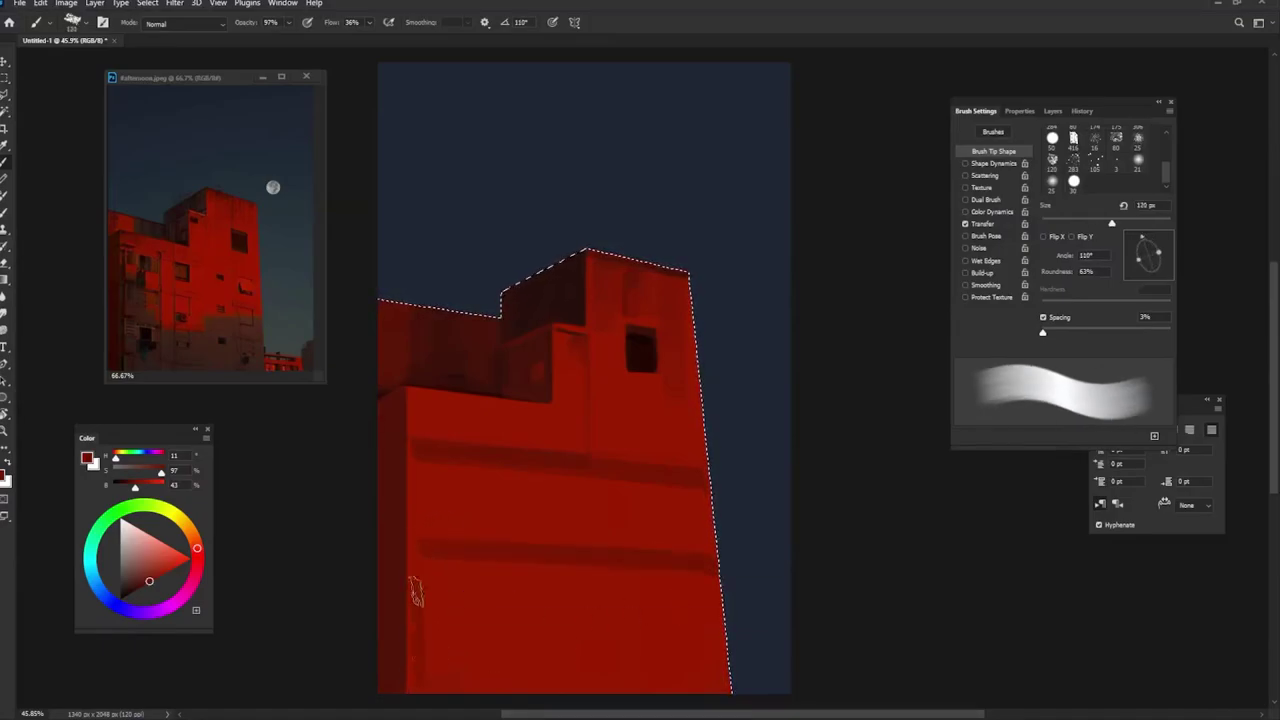
mouse_move(428, 582)
left_mouse_down()
mouse_move(423, 600)
mouse_move(531, 674)
mouse_move(622, 685)
left_mouse_up()
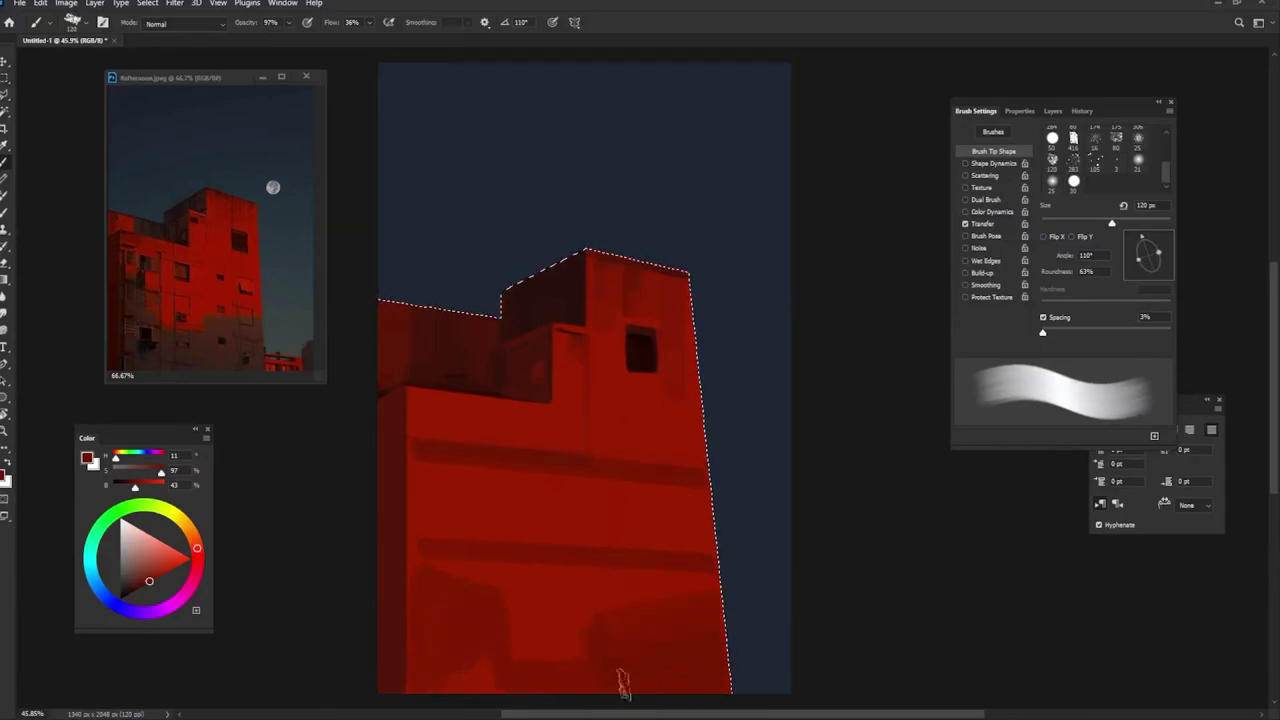
Step: Sample wall reds and repaint the strip along the building's left edge with a 76 px brush at 95°
left_click(431, 577, "alt")
left_click(393, 593, "alt")
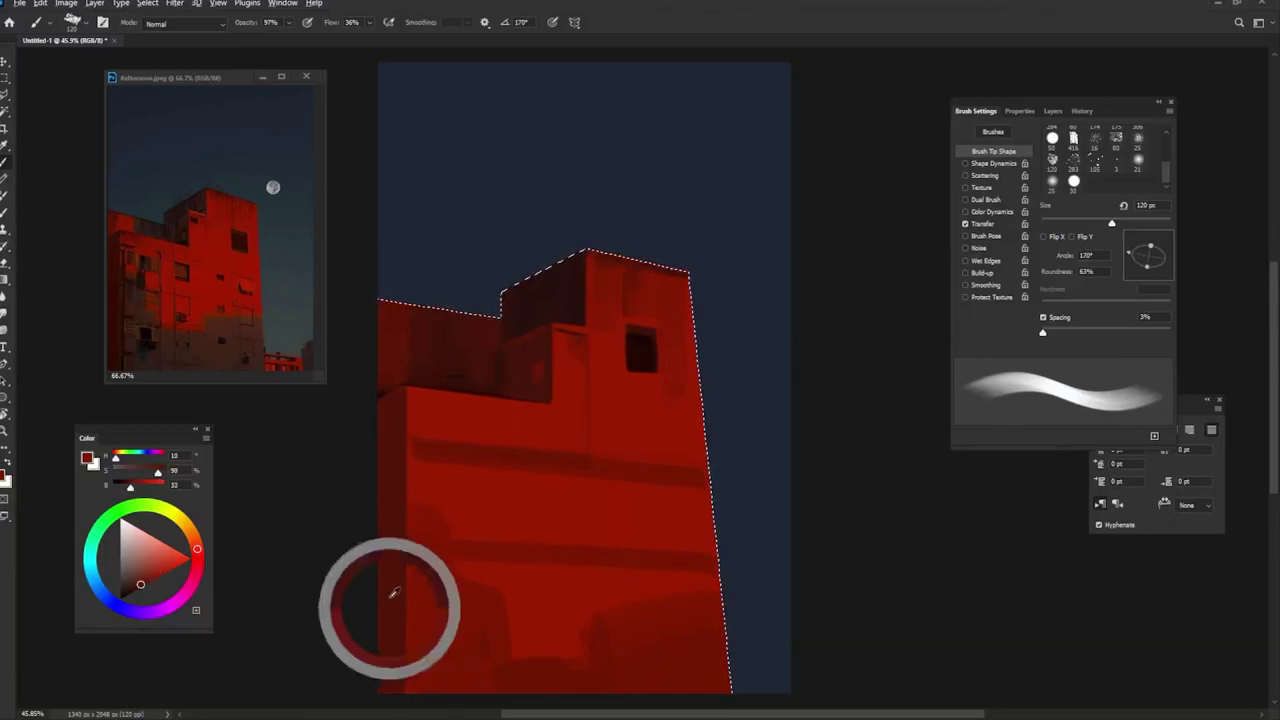
left_click(397, 585, "alt")
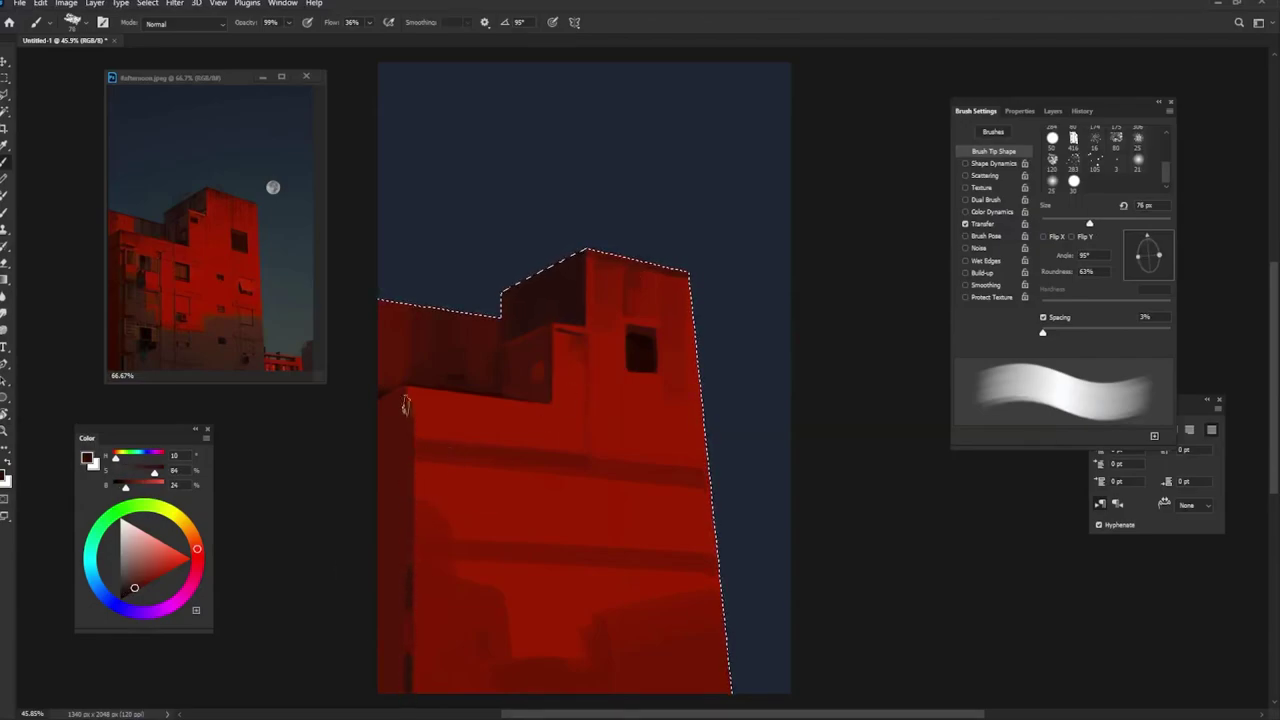
left_click(429, 471, "alt")
left_click_drag(408, 428, 414, 686)
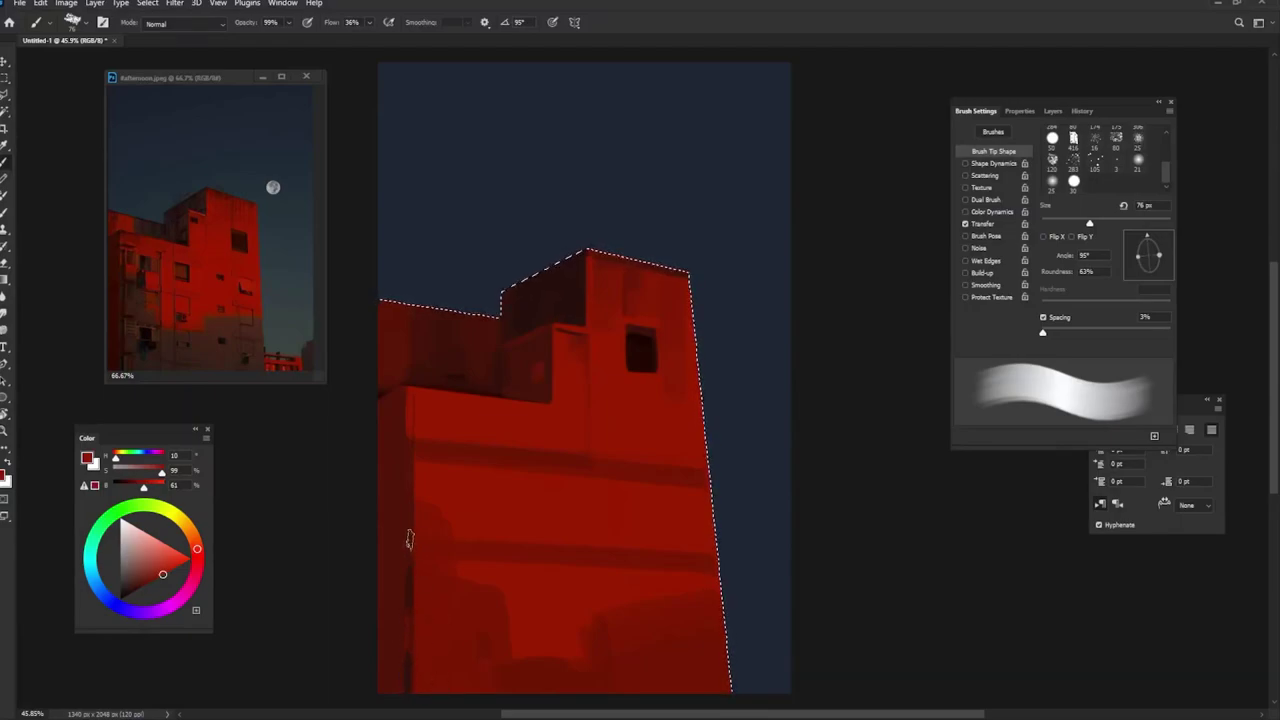
left_click(414, 472, "alt")
Step: Paint two dark windows side by side on the left of the lower wall
left_click(492, 458, "alt")
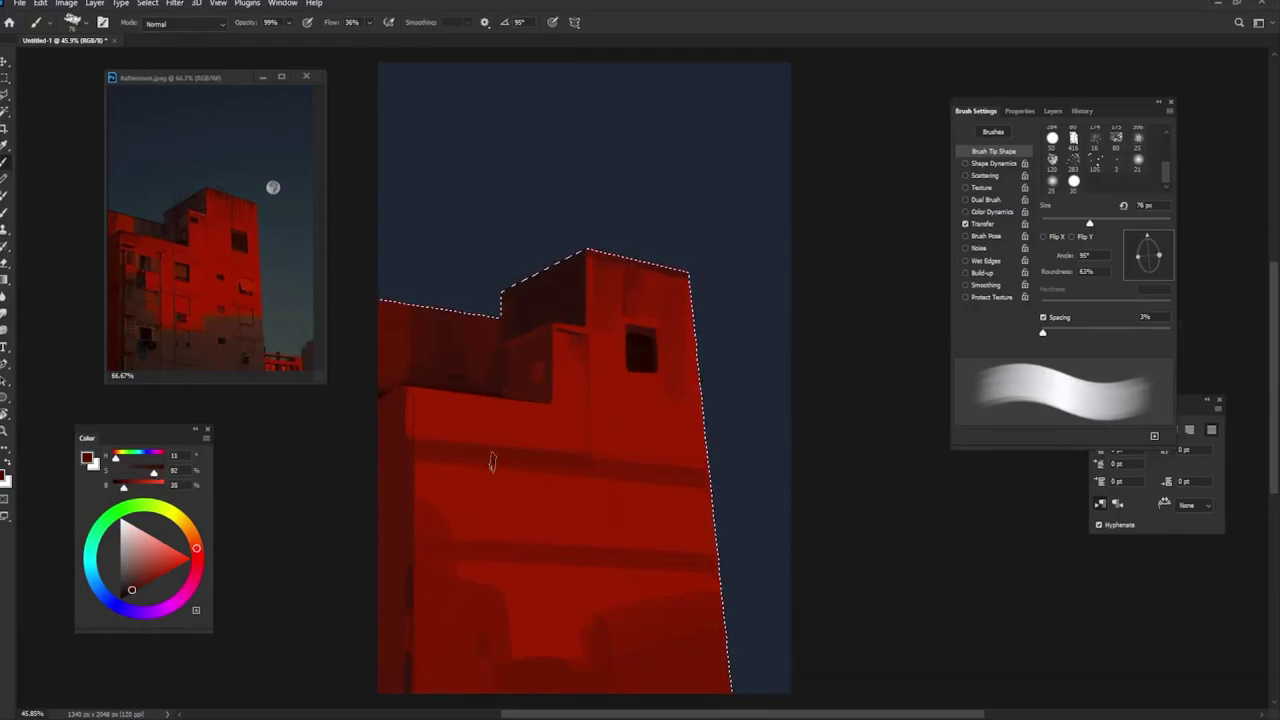
left_click_drag(474, 452, 476, 495)
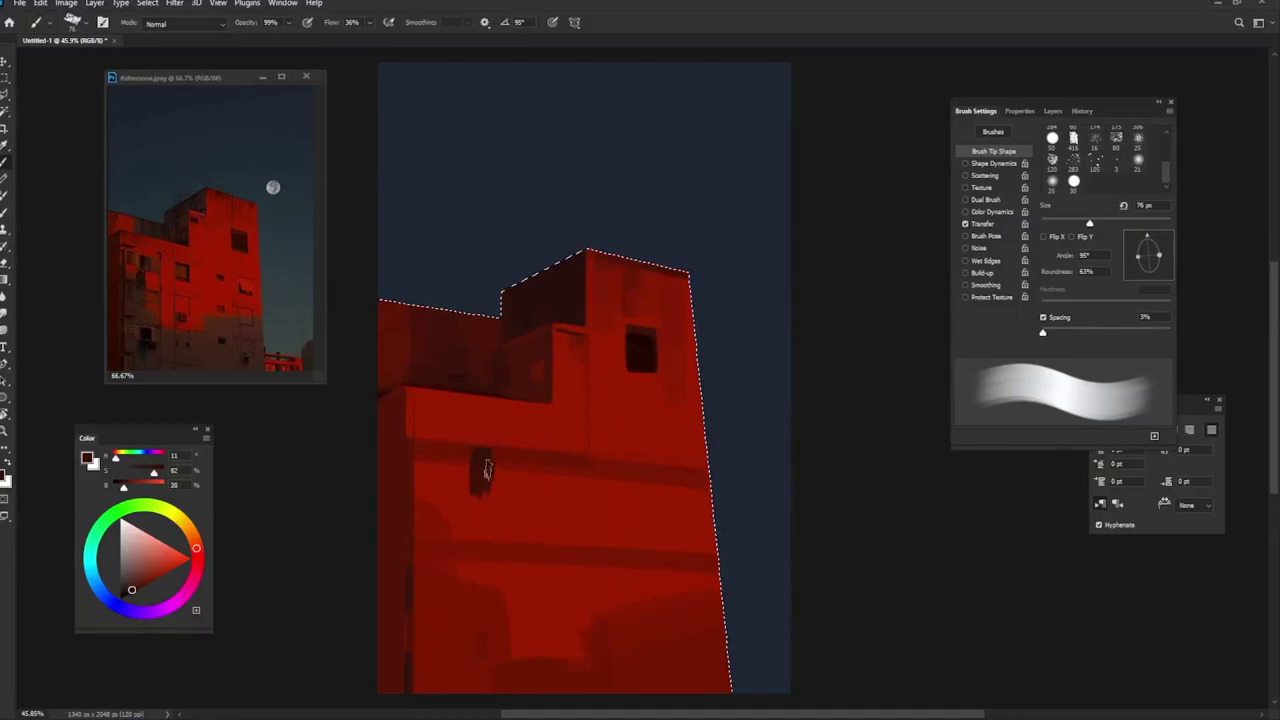
left_click(480, 488, "alt")
left_click(481, 468, "alt")
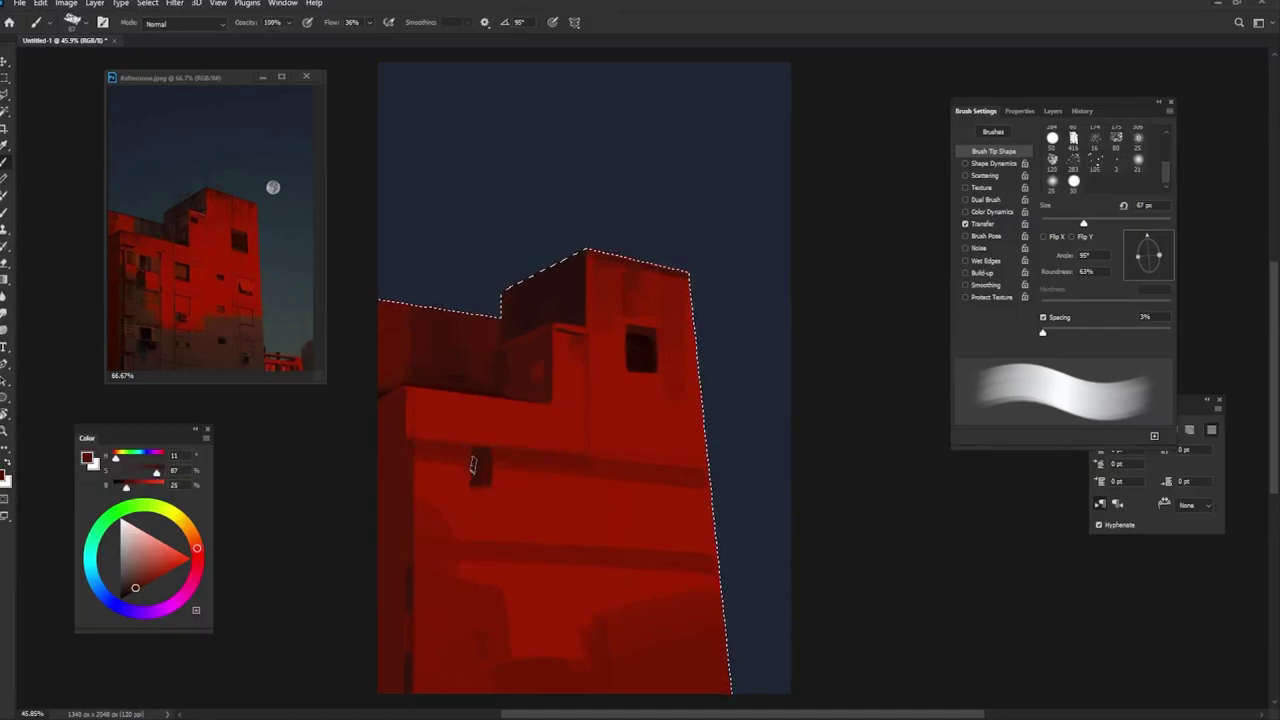
left_click_drag(434, 448, 430, 495)
left_click(450, 470, "alt")
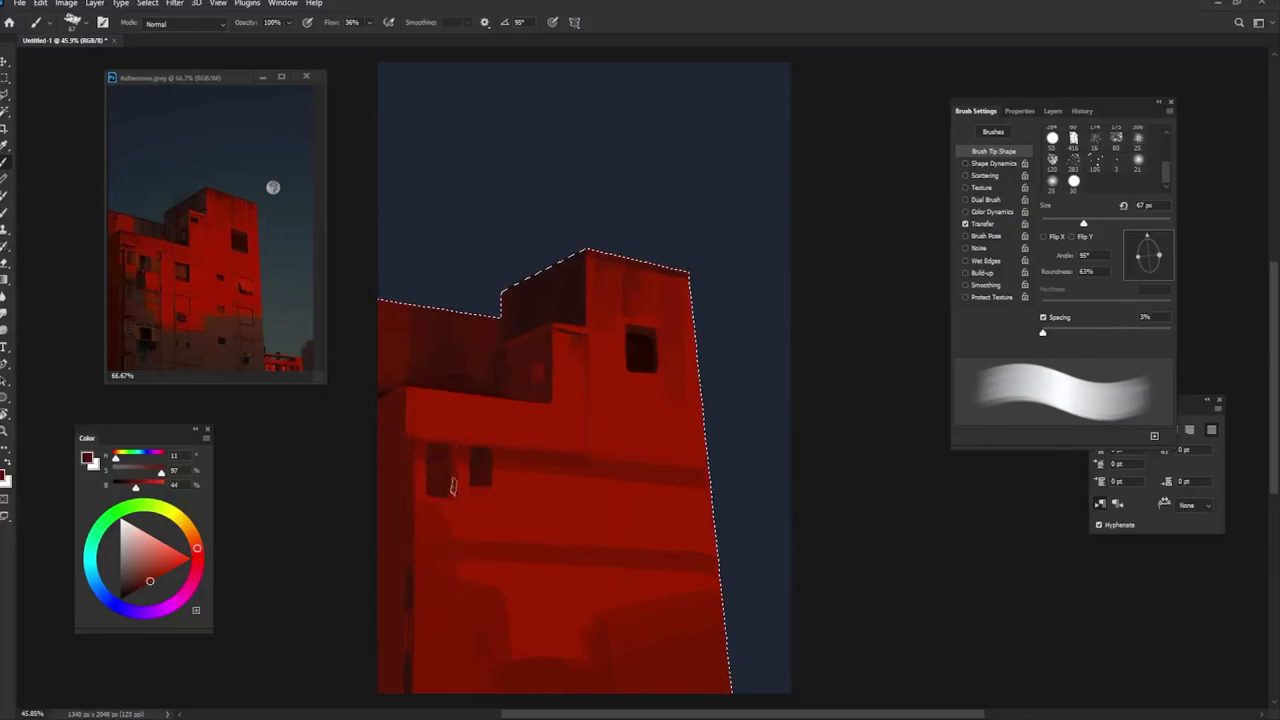
Step: Sample a light red, rotate the brush tip and paint a highlight along the ledge
key("9")
left_click(421, 441, "alt")
left_click_drag(421, 441, 443, 443)
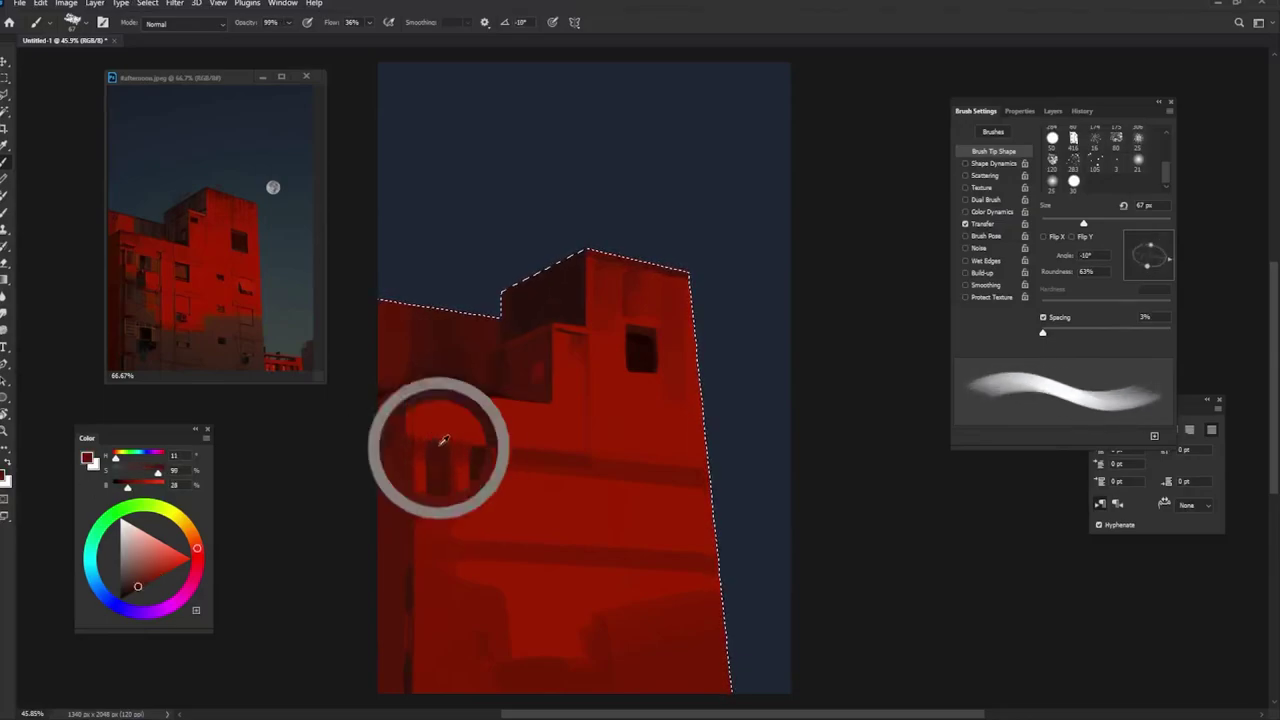
key("shift+Right")
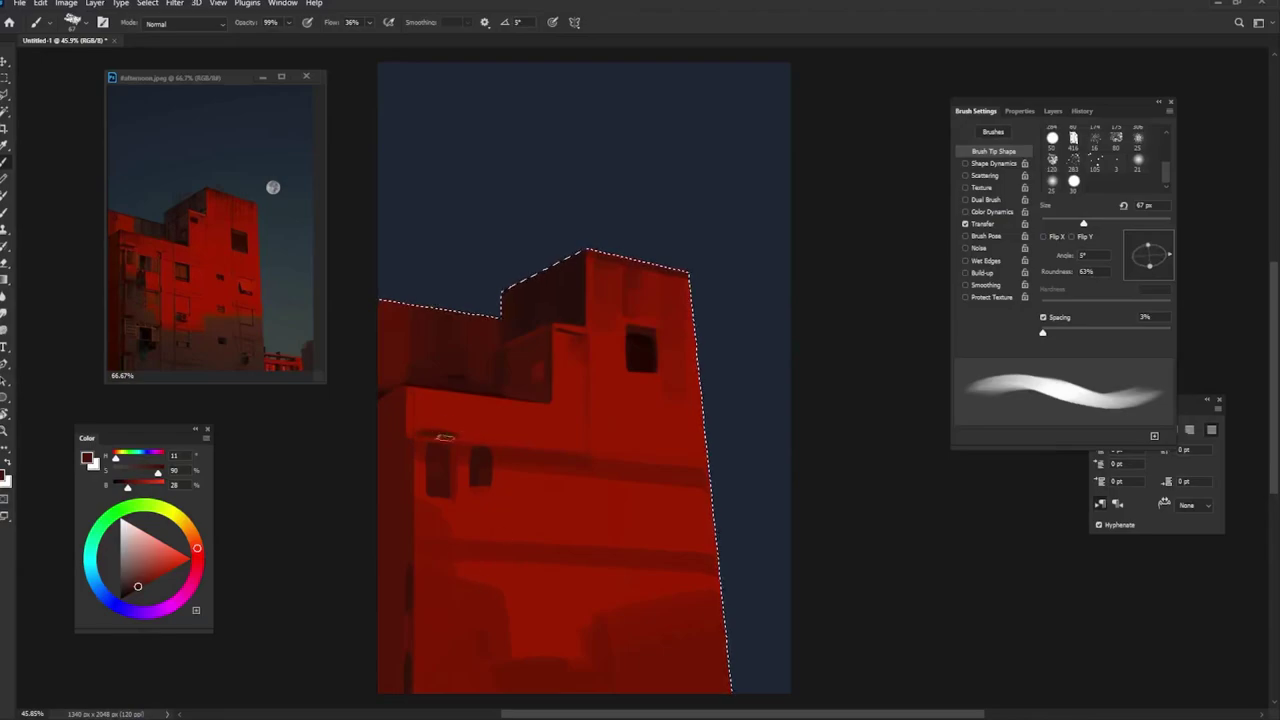
left_click(443, 413, "alt")
mouse_move(420, 430)
left_mouse_down()
mouse_move(456, 430)
mouse_move(411, 432)
left_mouse_up()
Step: Sample darker reds and set the brush to 37 px at 140° for thin lines
key("bracketleft")
key("shift+Left")
key("shift+Left")
key("shift+Left")
key("bracketright")
key("shift+Left")
key("shift+Left")
key("shift+Left")
left_click(435, 411, "alt")
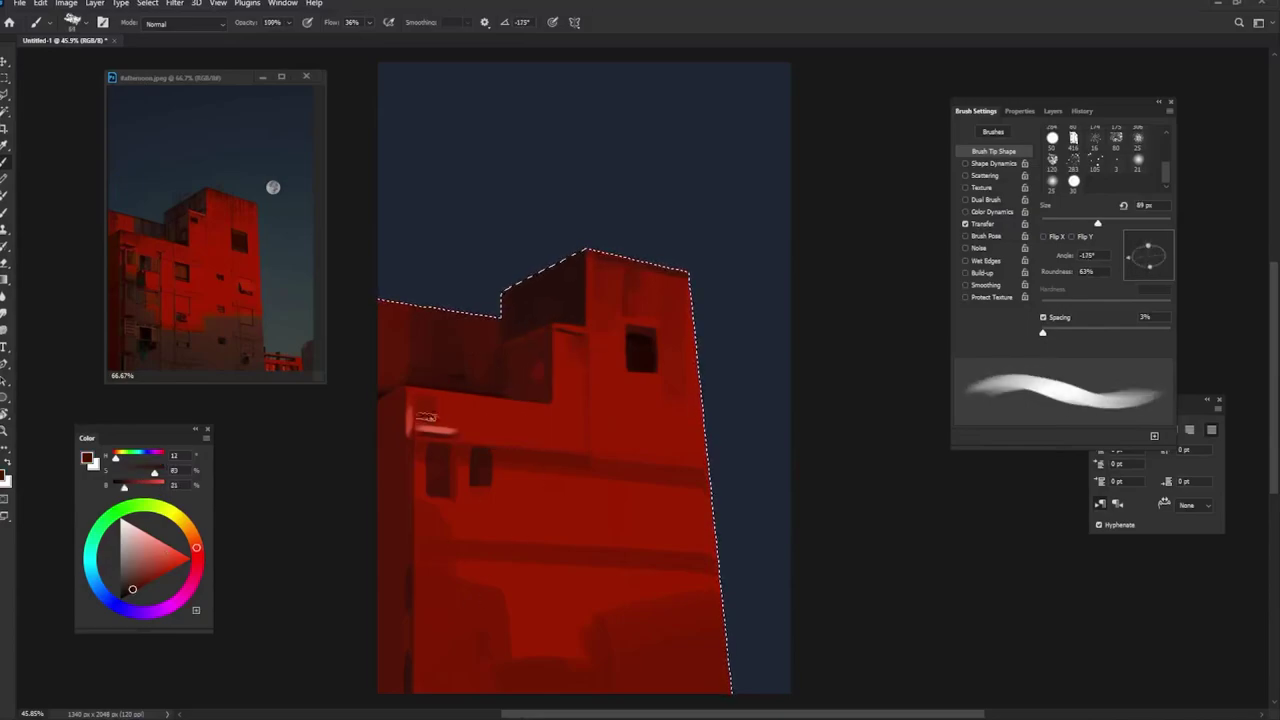
left_click(460, 415, "alt")
left_click(428, 393, "alt")
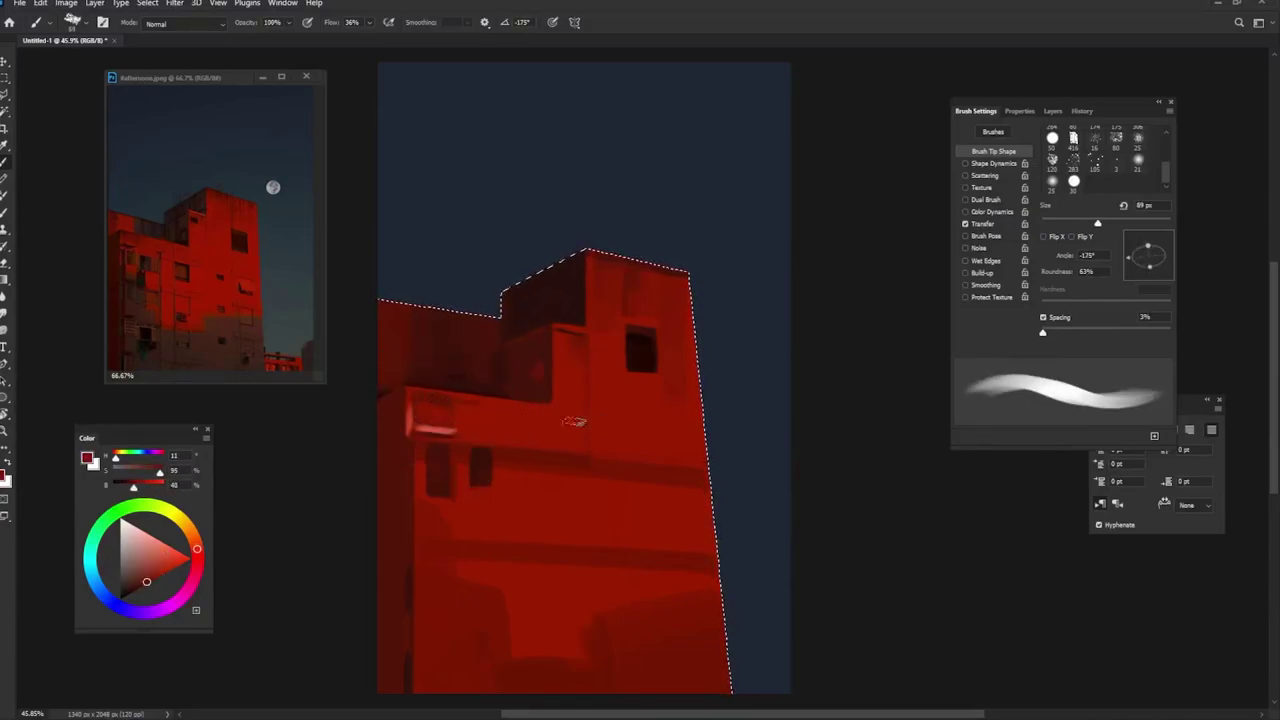
left_click(538, 408, "alt")
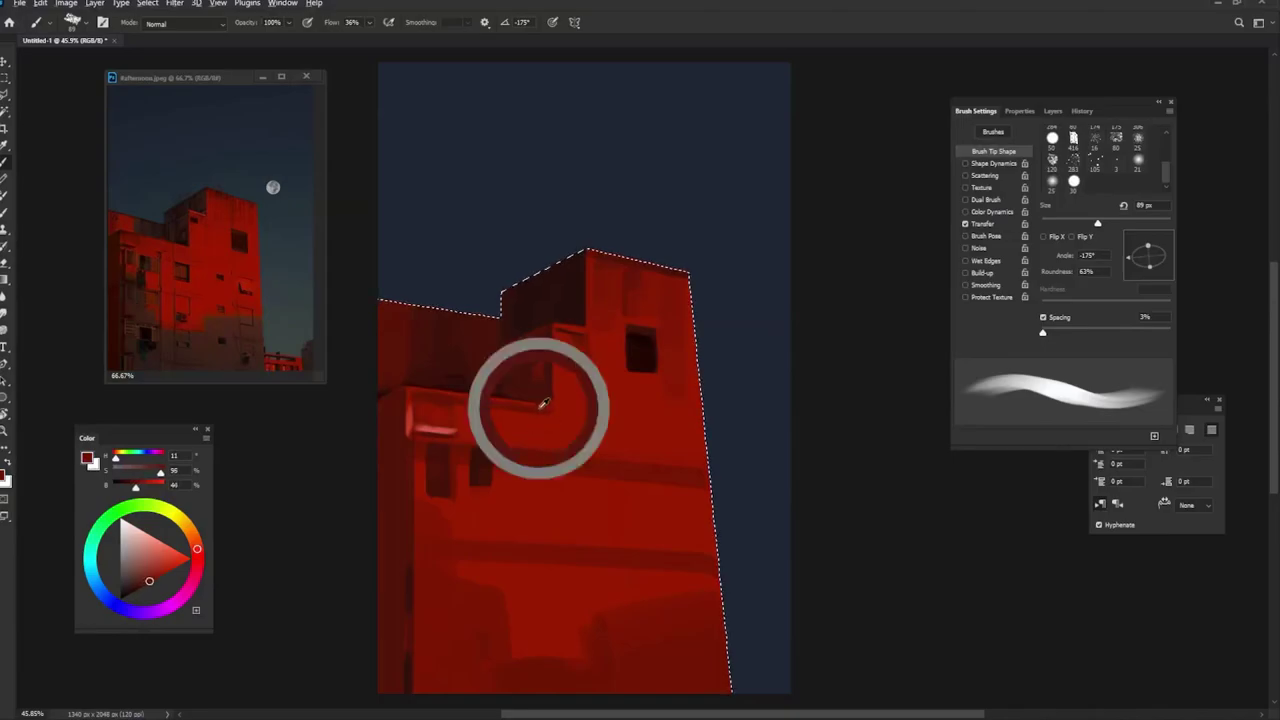
left_click_drag(558, 398, 530, 405)
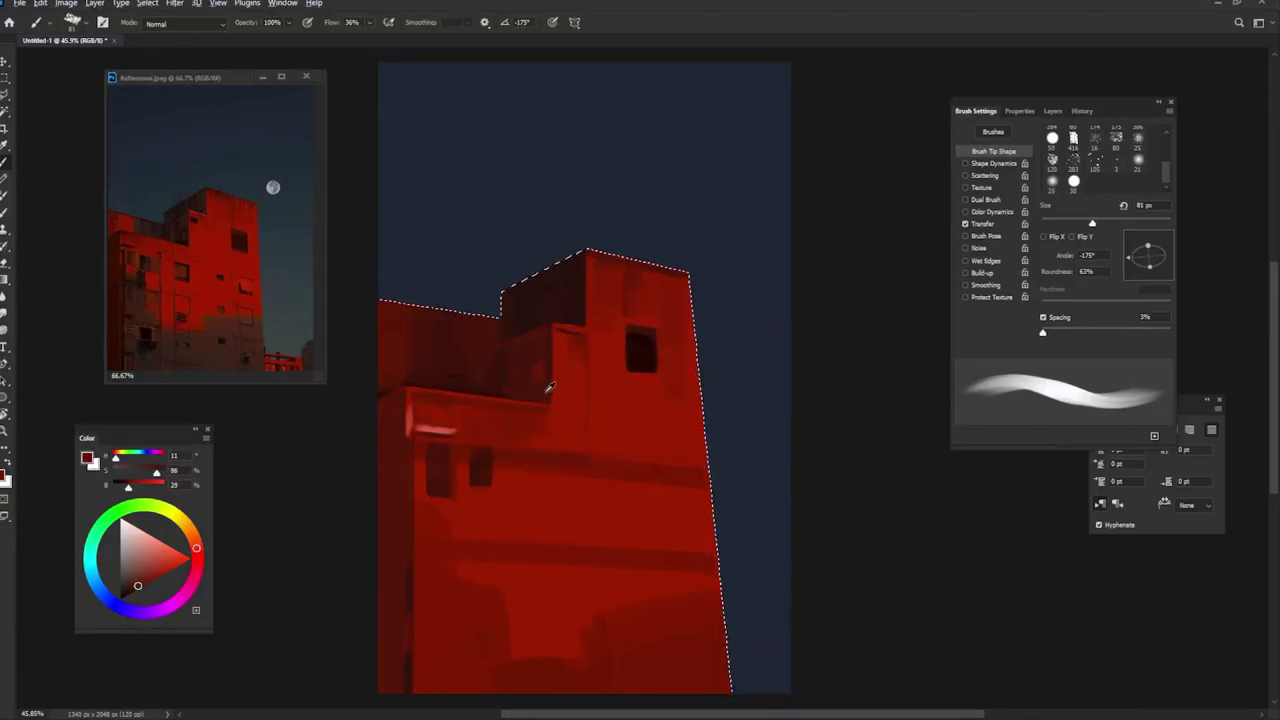
left_click(517, 413, "alt")
Step: Turn the brush tip vertical and paint two dark ladder rails up the wall
key("shift+Right")
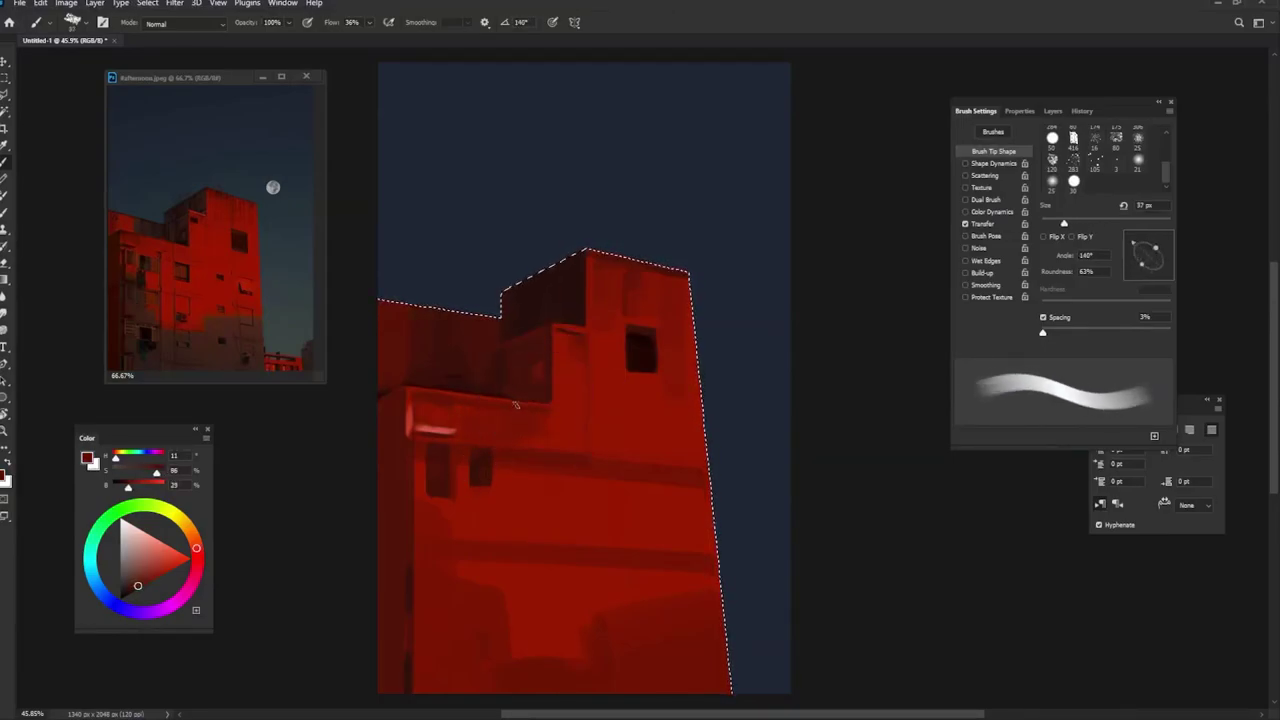
left_click_drag(518, 688, 517, 410)
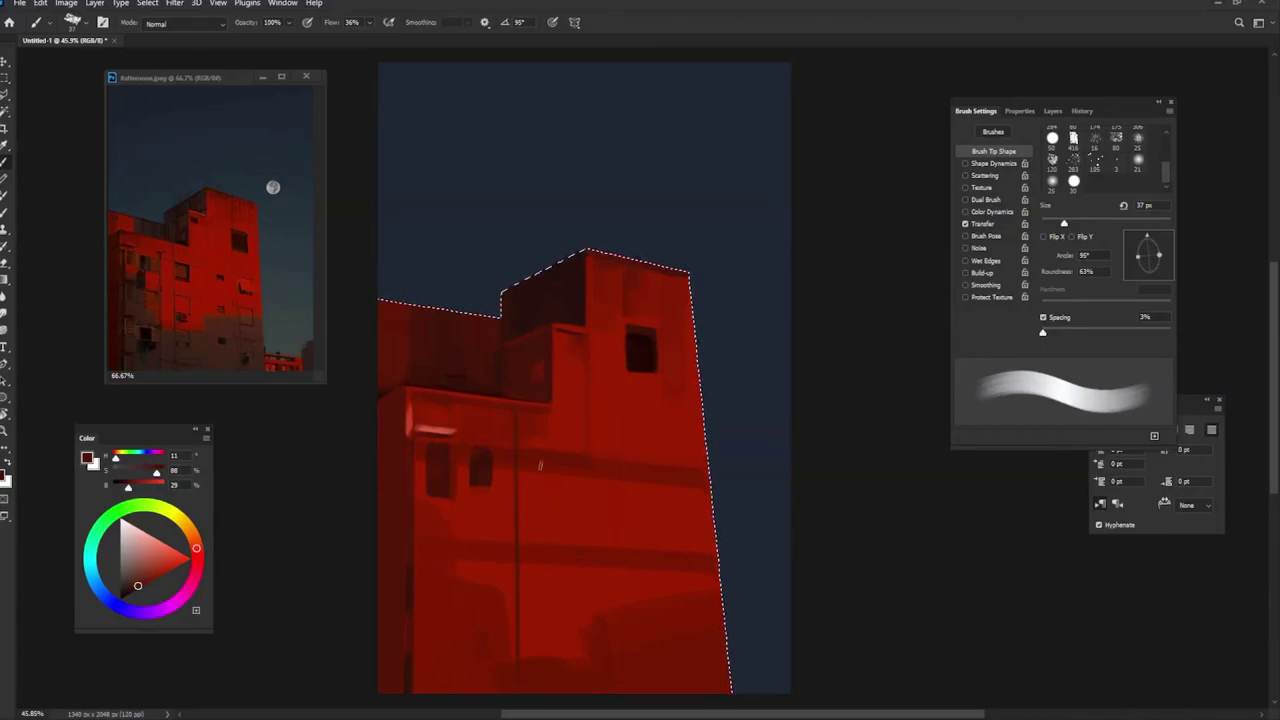
left_click_drag(542, 694, 534, 418)
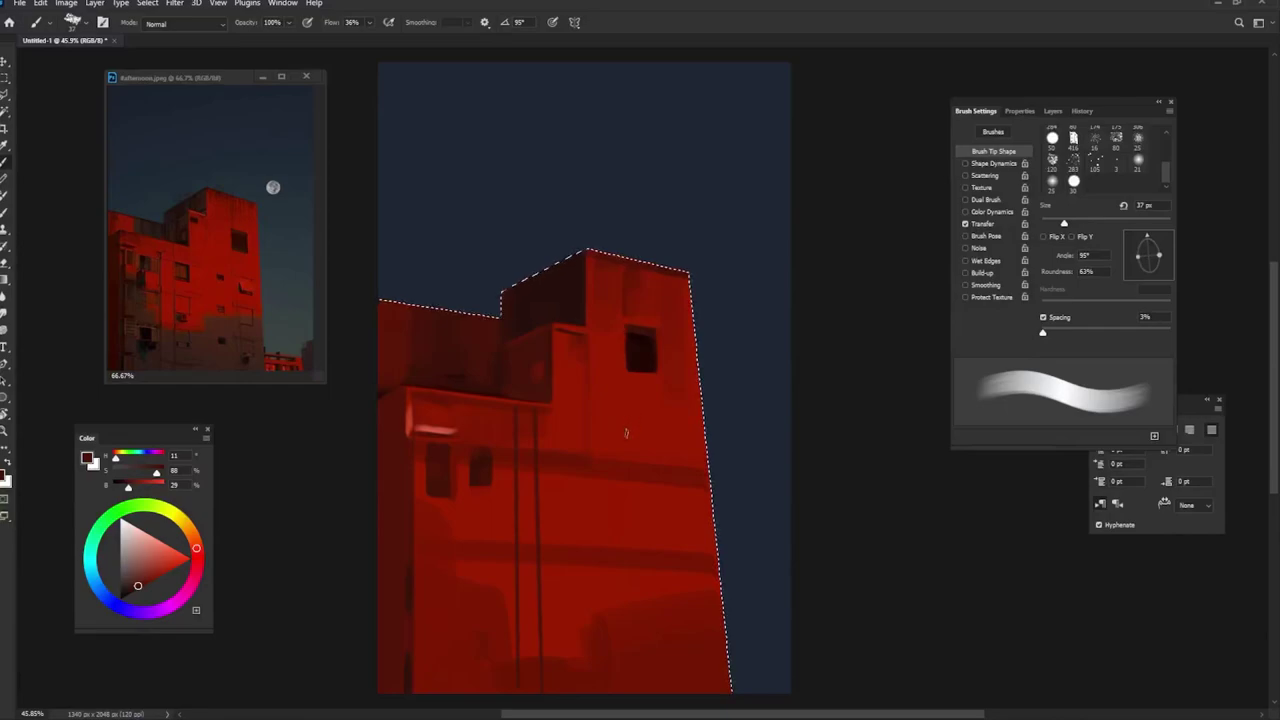
Step: Enlarge the brush to 72 px, make the tip horizontal and sample darker wall reds
key("bracketright")
key("bracketright")
key("bracketright")
left_click(633, 418, "alt")
key("shift+Right")
key("shift+Right")
key("shift+Right")
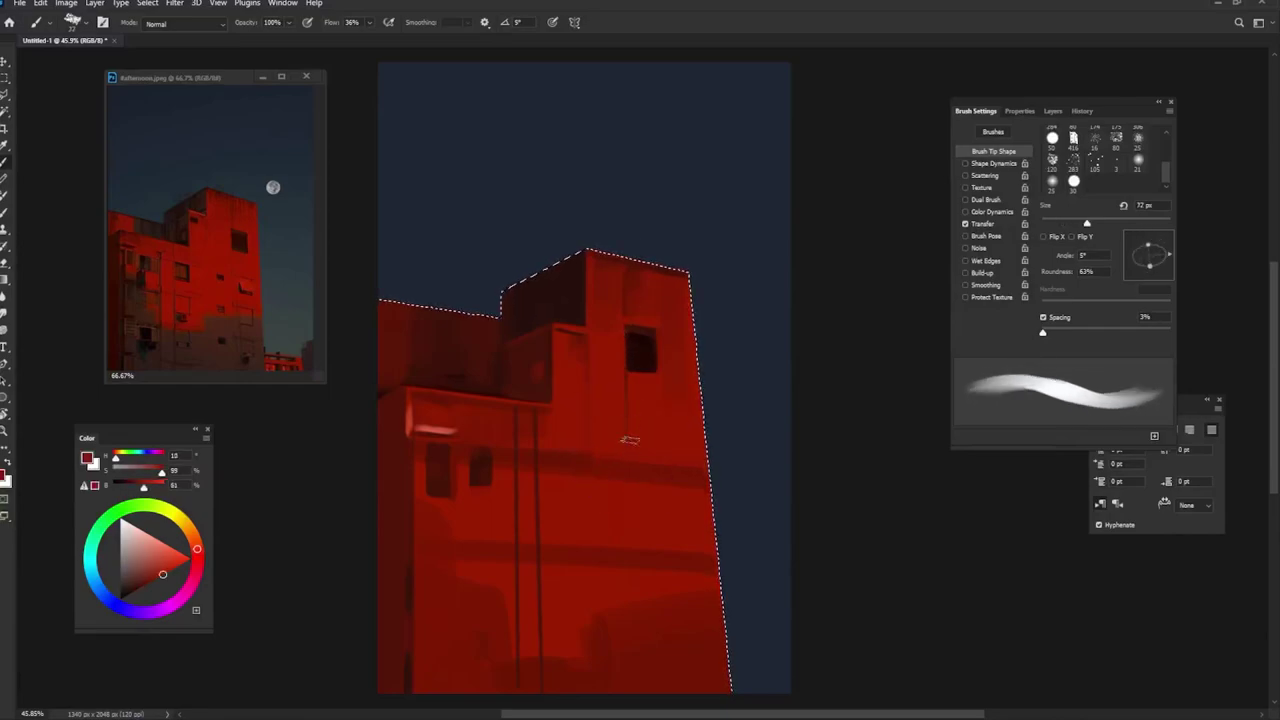
left_click(642, 421, "alt")
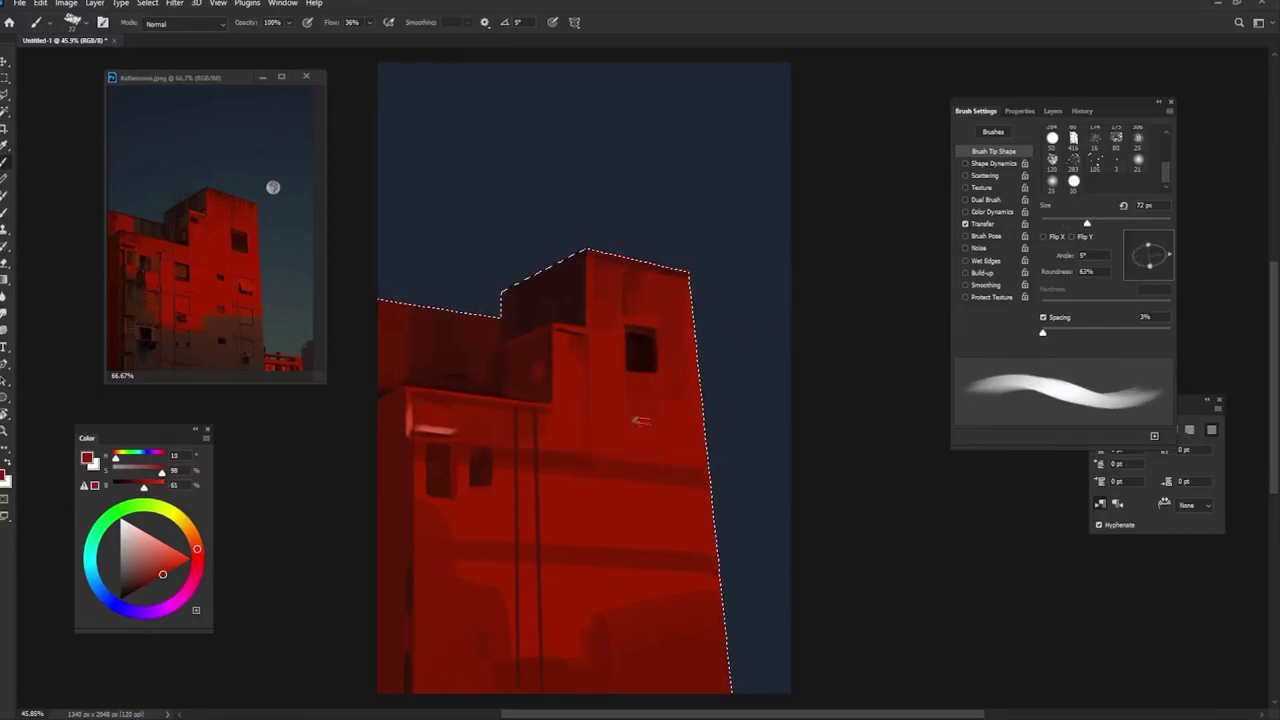
left_click(646, 430, "alt")
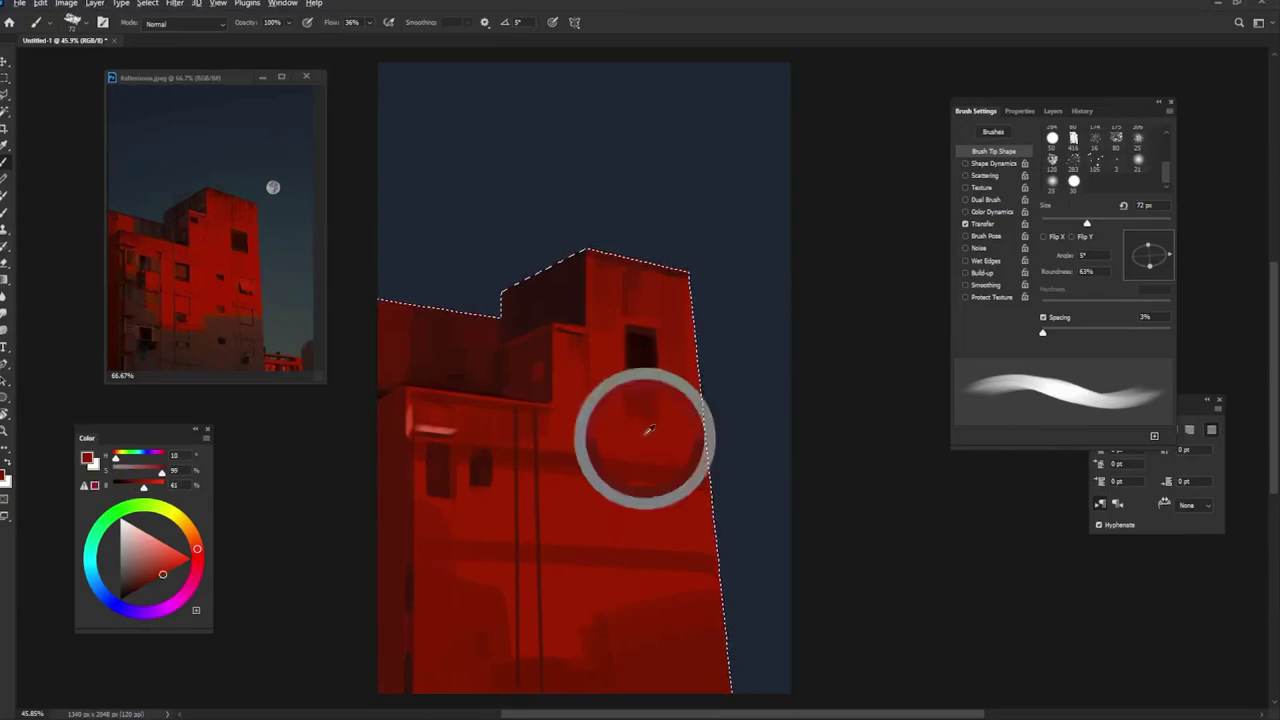
left_click(611, 462, "alt")
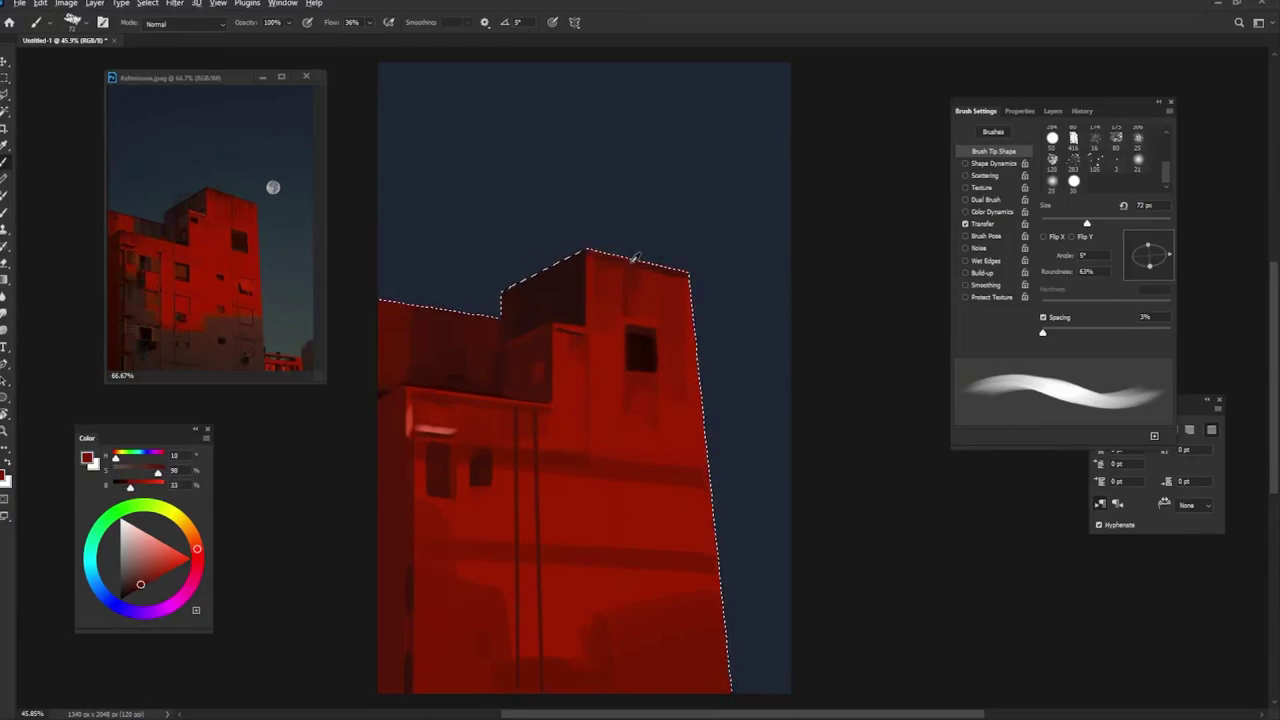
Step: Sample brighter and darker wall reds and resize the brush to about 81 px
key("bracketleft")
key("9")
key("9")
key("shift+Right")
key("shift+Right")
left_click(609, 296, "alt")
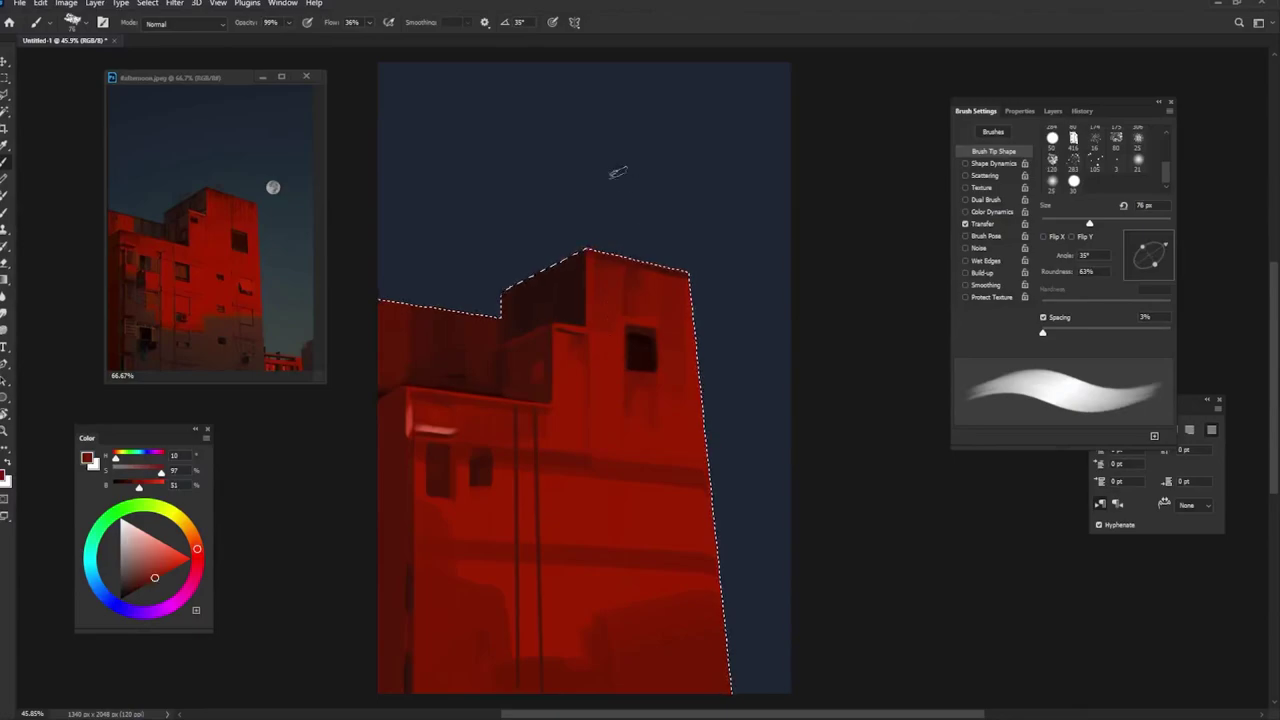
key("bracketright")
key("bracketright")
left_click(567, 288, "alt")
key("bracketright")
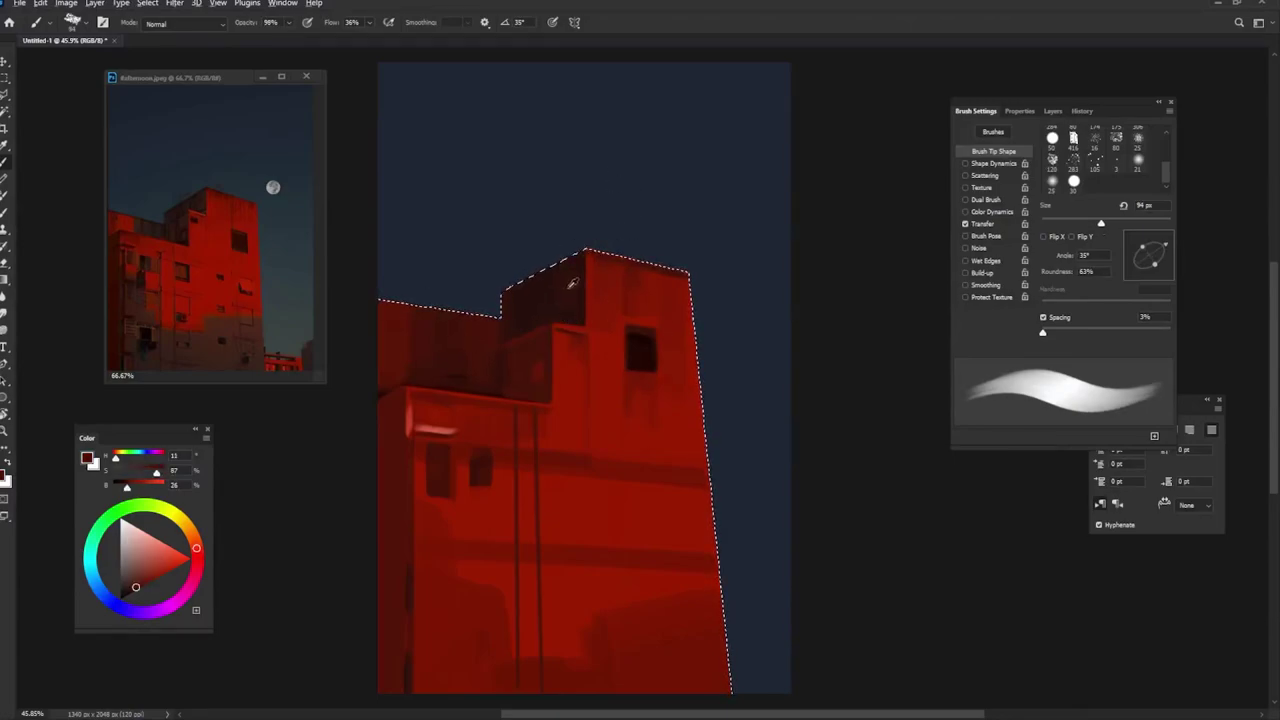
left_click(572, 284, "alt")
key("bracketleft")
key("shift+Left")
key("shift+Left")
key("shift+Left")
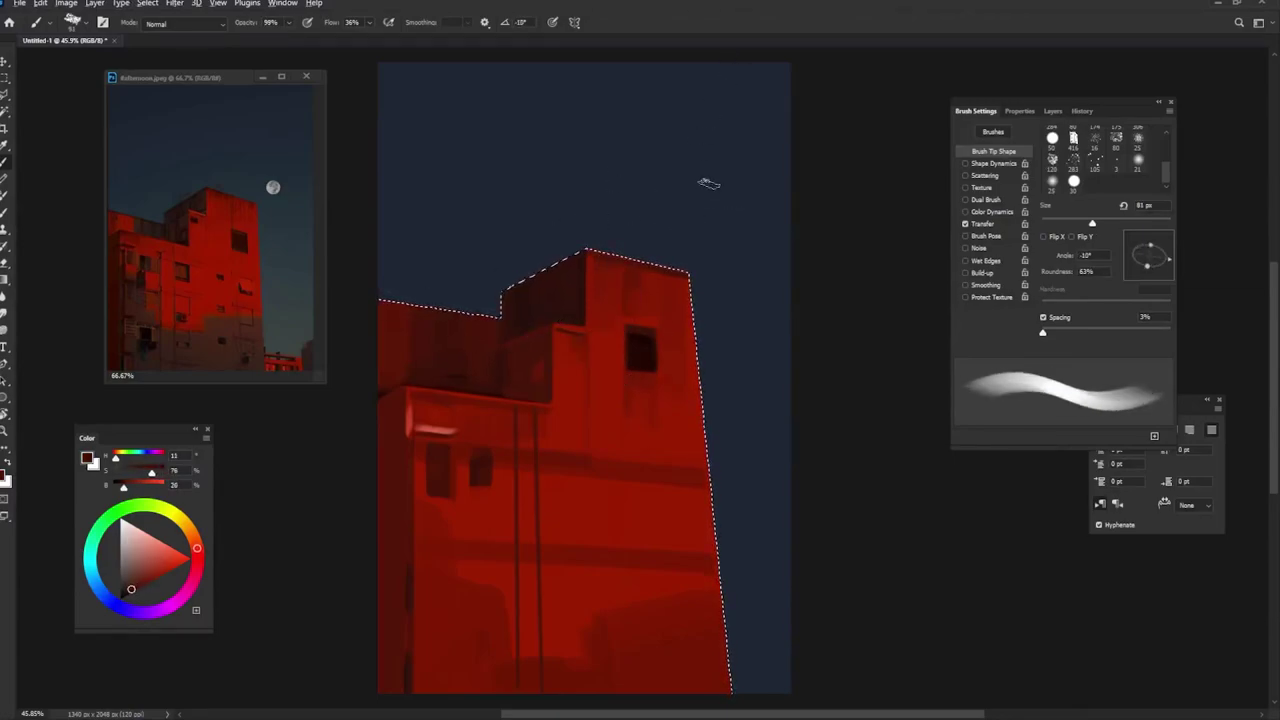
Step: Sample a very dark red, shrink the brush to 33 px and set 83% roundness
left_click(432, 402, "alt")
key("bracketleft")
key("bracketleft")
key("bracketleft")
key("shift+Right")
key("shift+Right")
key("shift+Right")
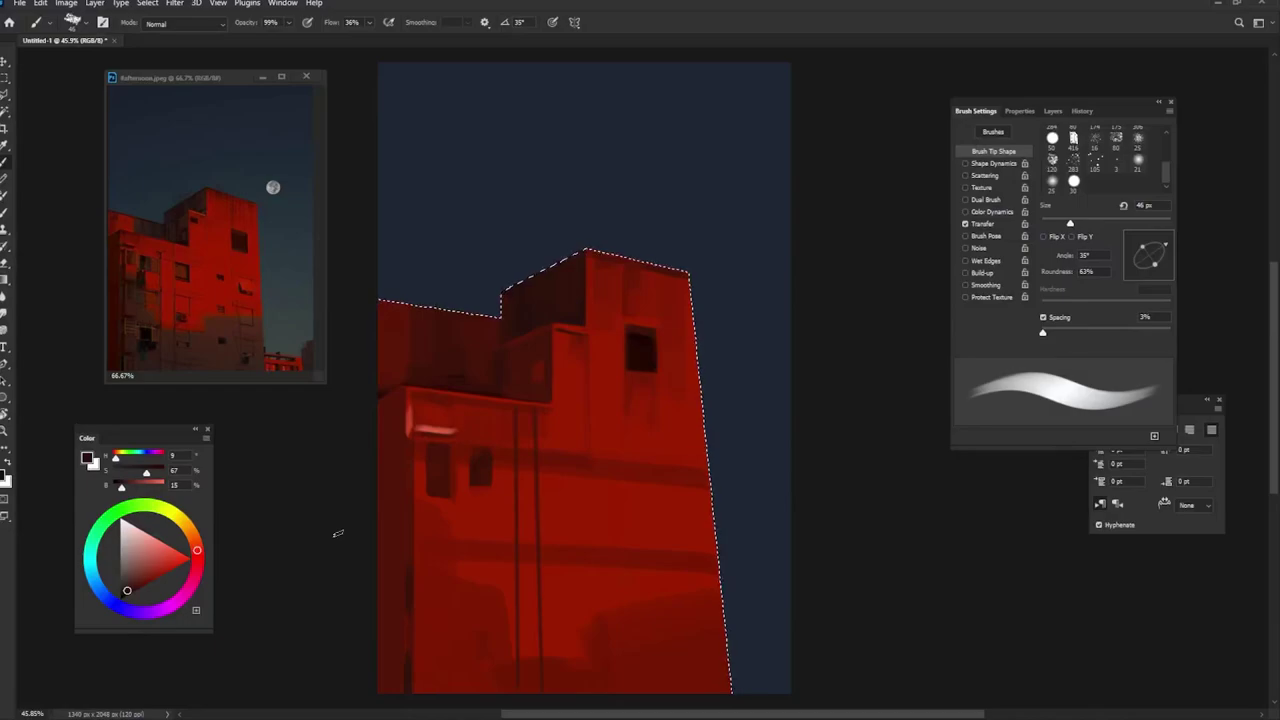
key("bracketleft")
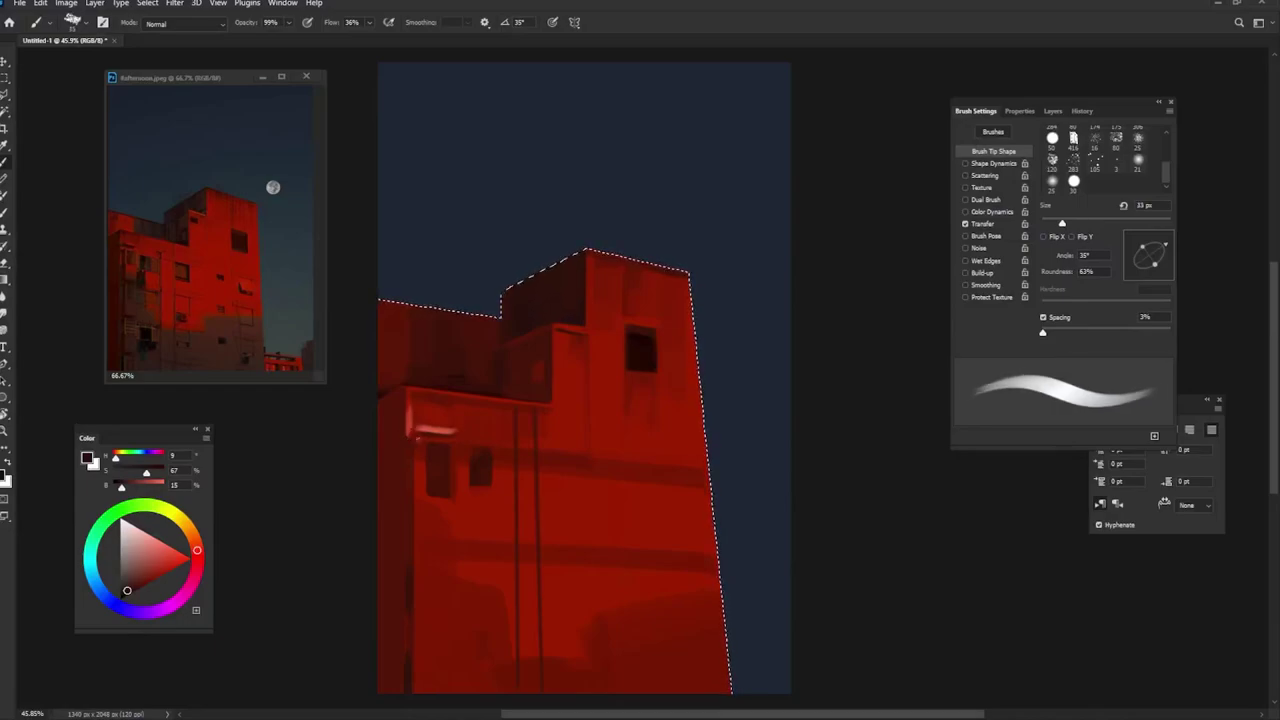
key("shift+Up")
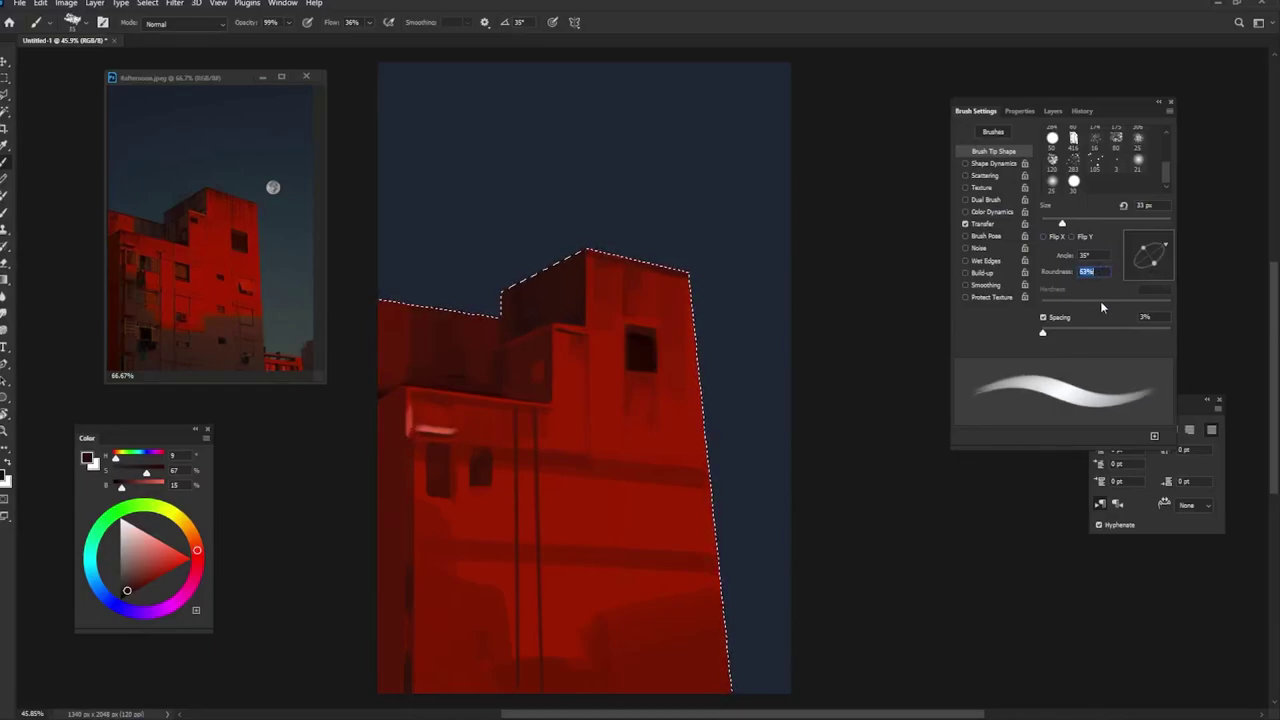
key("shift+Up")
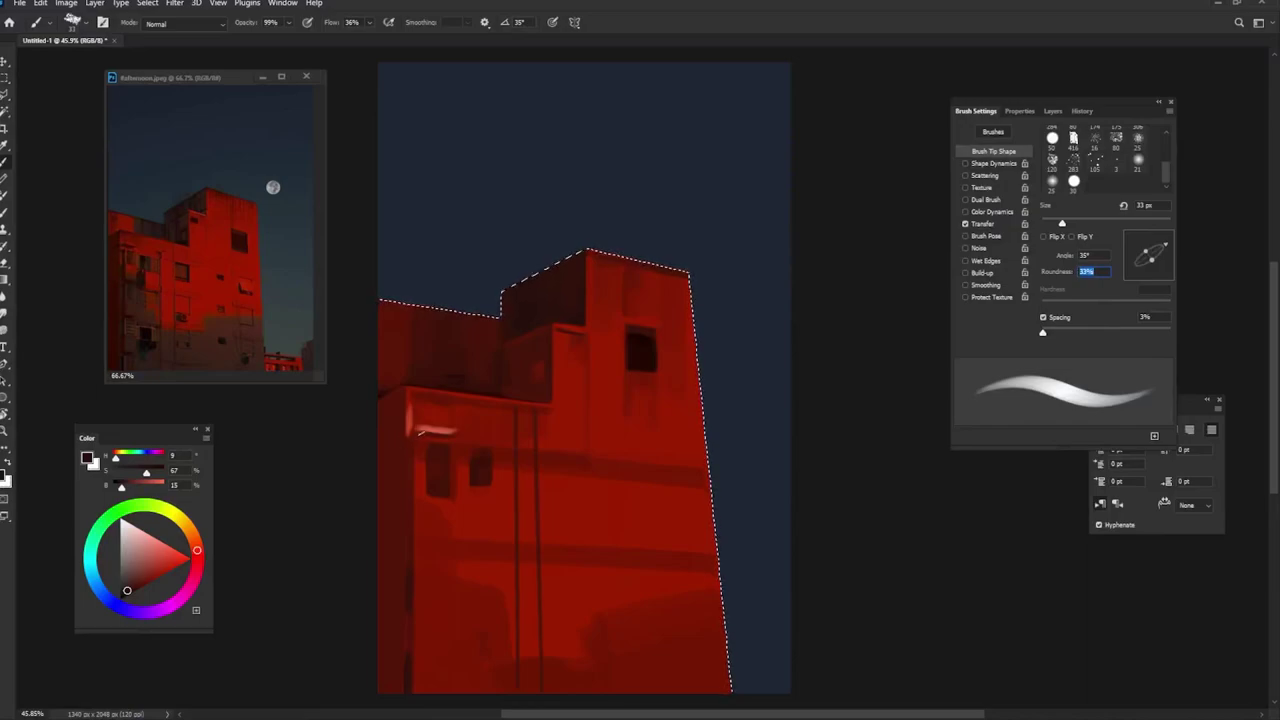
key("Return")
Step: Resize the brush to 46 px, rotate its tip to -85° and sample brighter reds
key("0")
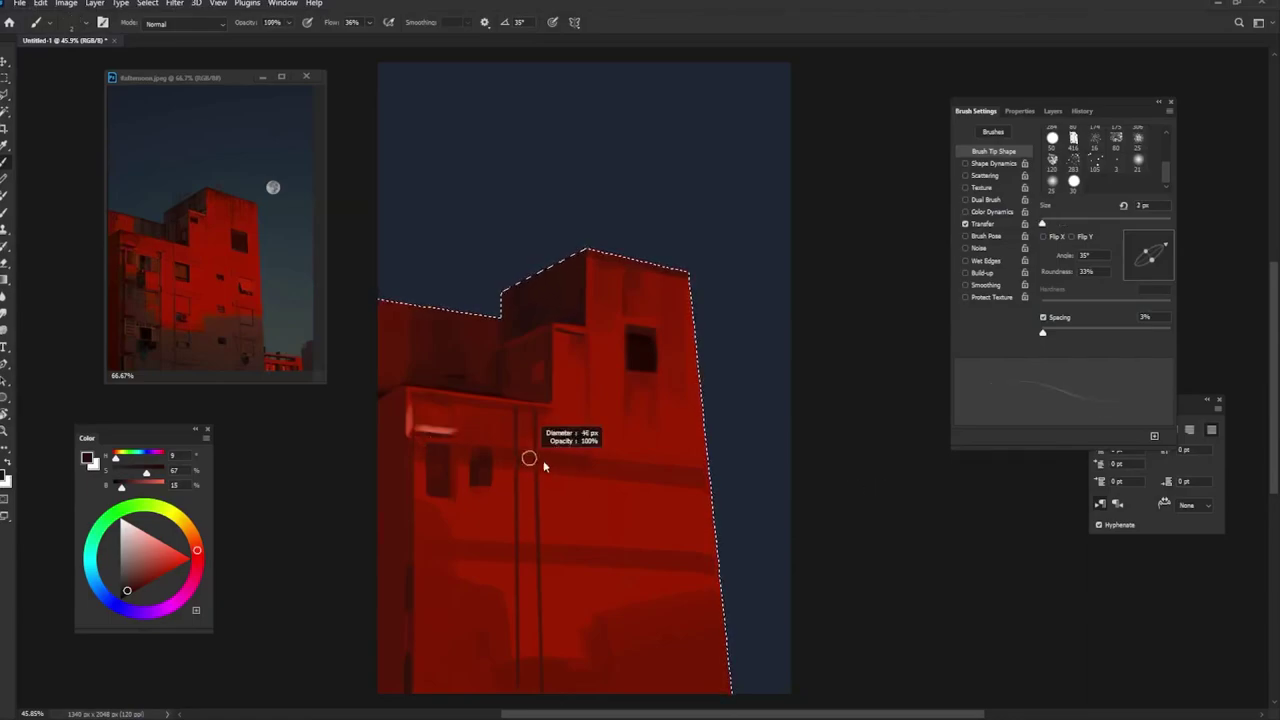
key("bracketright")
key("bracketright")
key("bracketright")
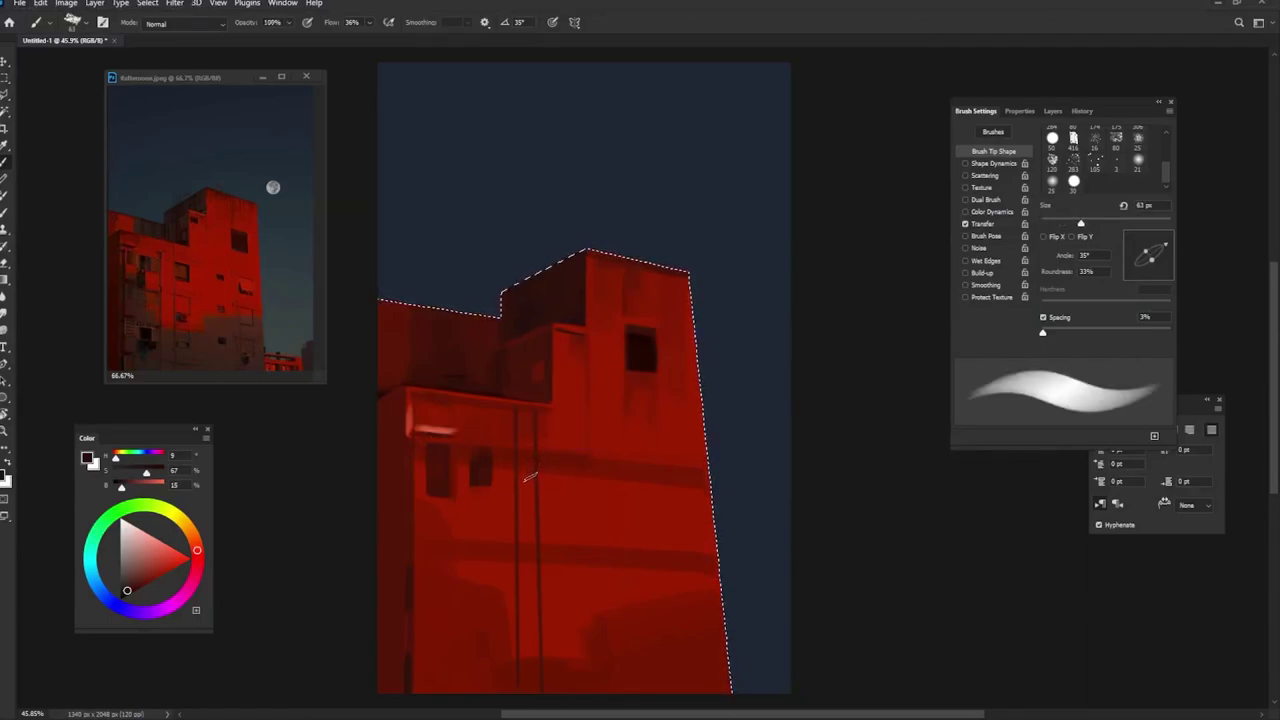
key("Right")
key("Right")
key("Right")
key("Right")
key("Right")
key("Right")
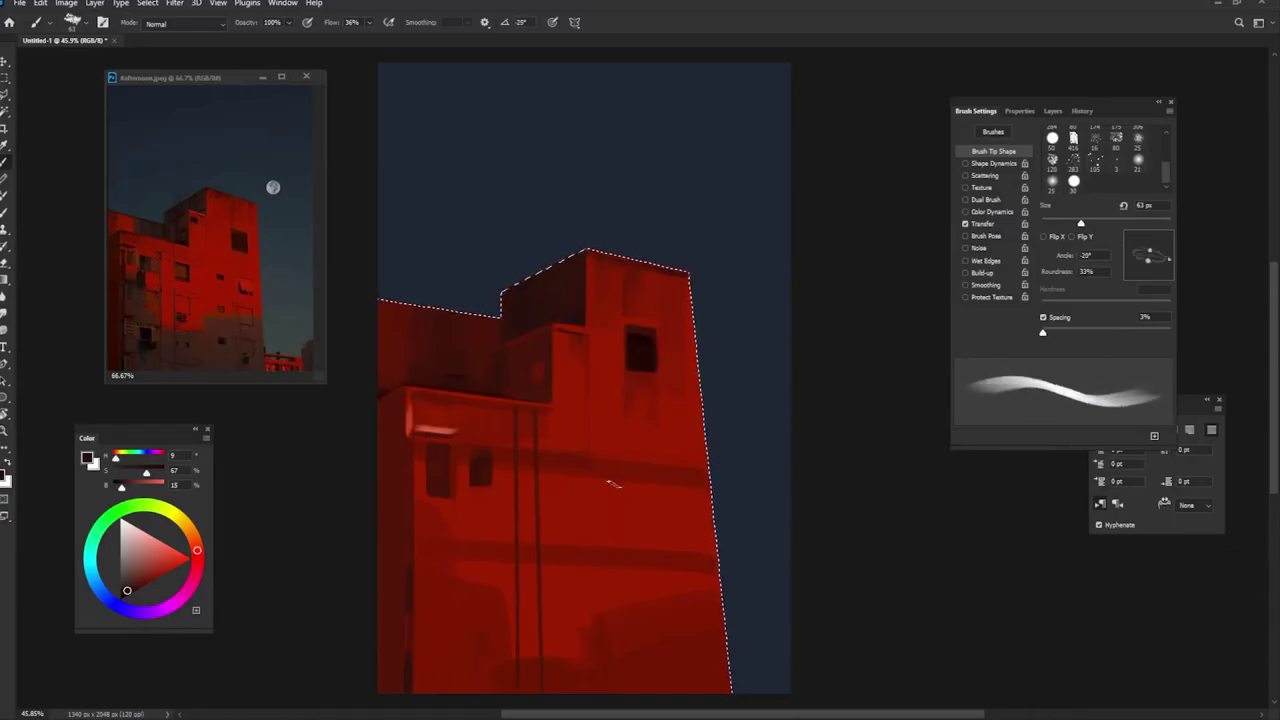
key("bracketleft")
key("bracketleft")
key("Left")
key("Left")
key("Left")
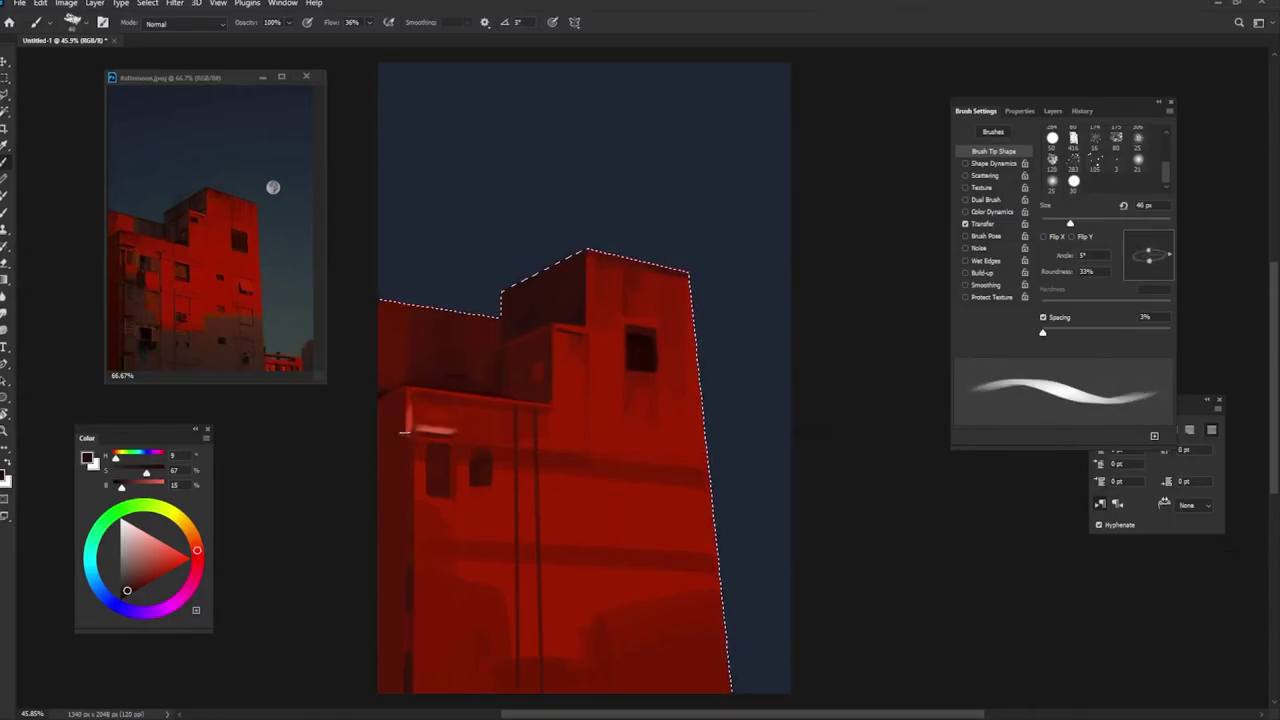
key("shift+Right")
key("shift+Right")
key("shift+Right")
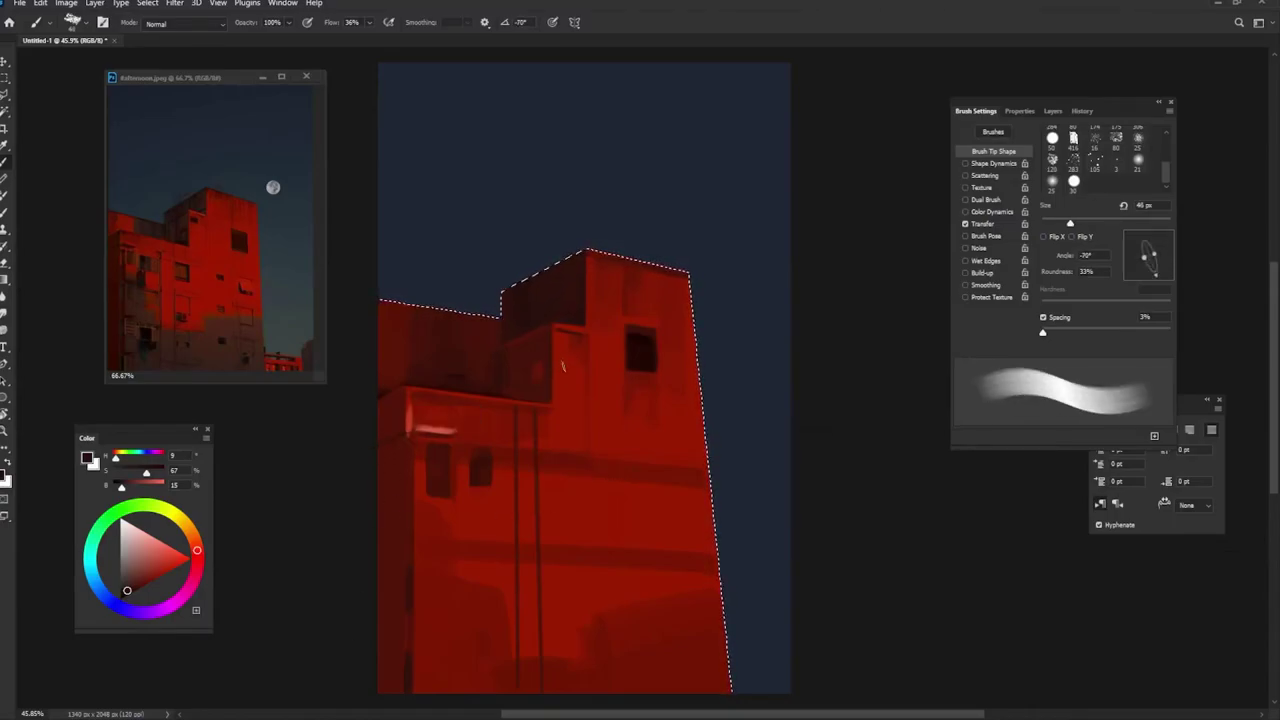
left_click(560, 345, "alt")
key("shift+Right")
key("shift+Right")
key("shift+Right")
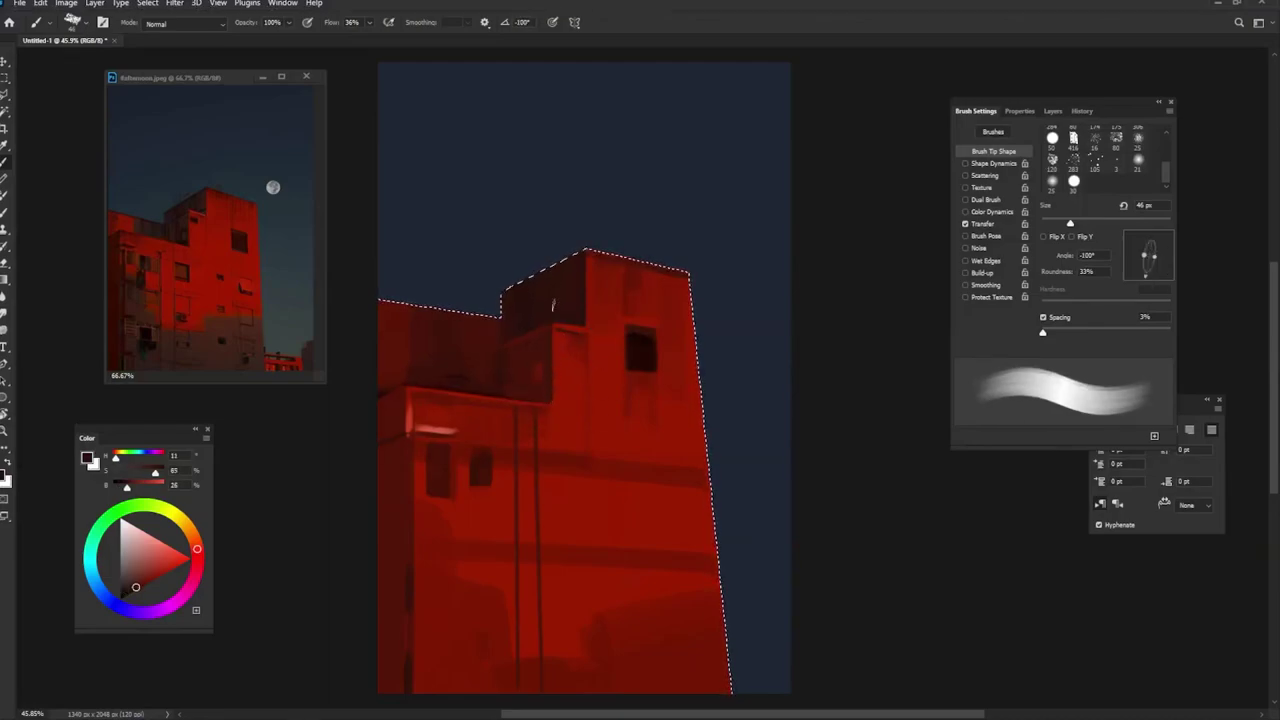
left_click(552, 395, "alt")
key("shift+Left")
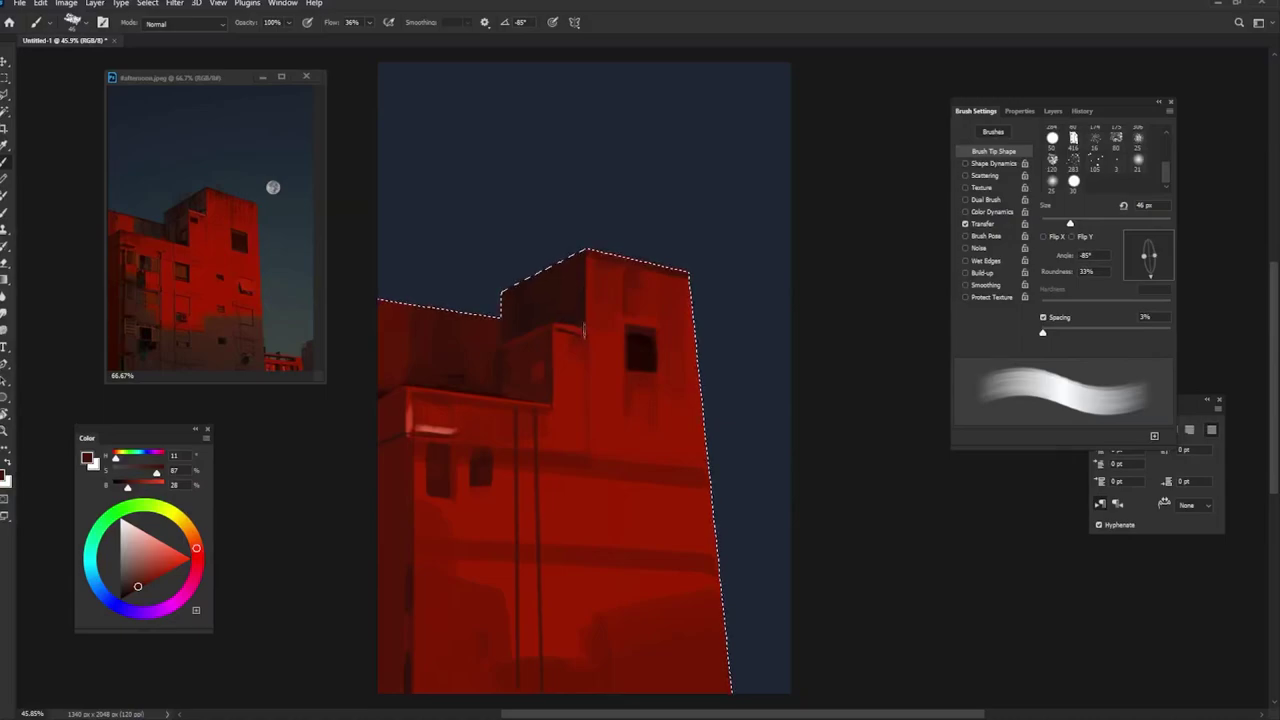
Step: Pick lighter highlight reds and set the brush to 50 px at 90% opacity
left_click(588, 332, "alt")
left_click(654, 360, "alt")
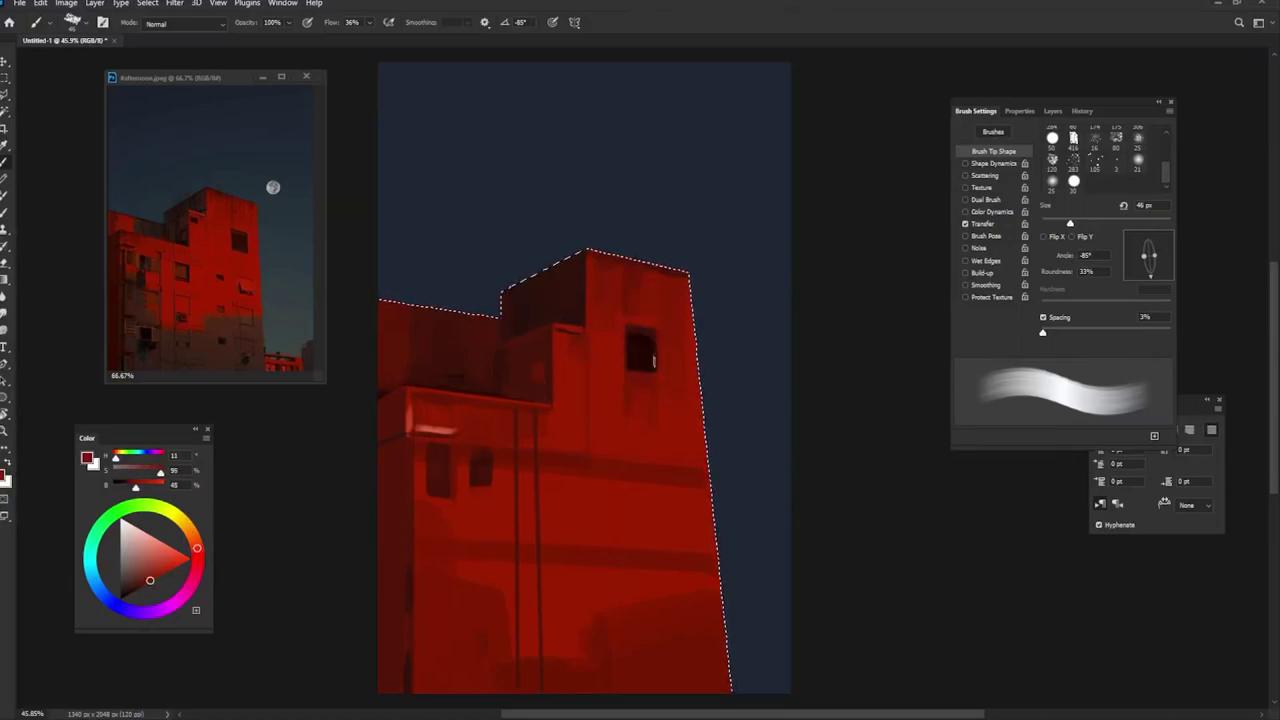
left_click(586, 284, "alt")
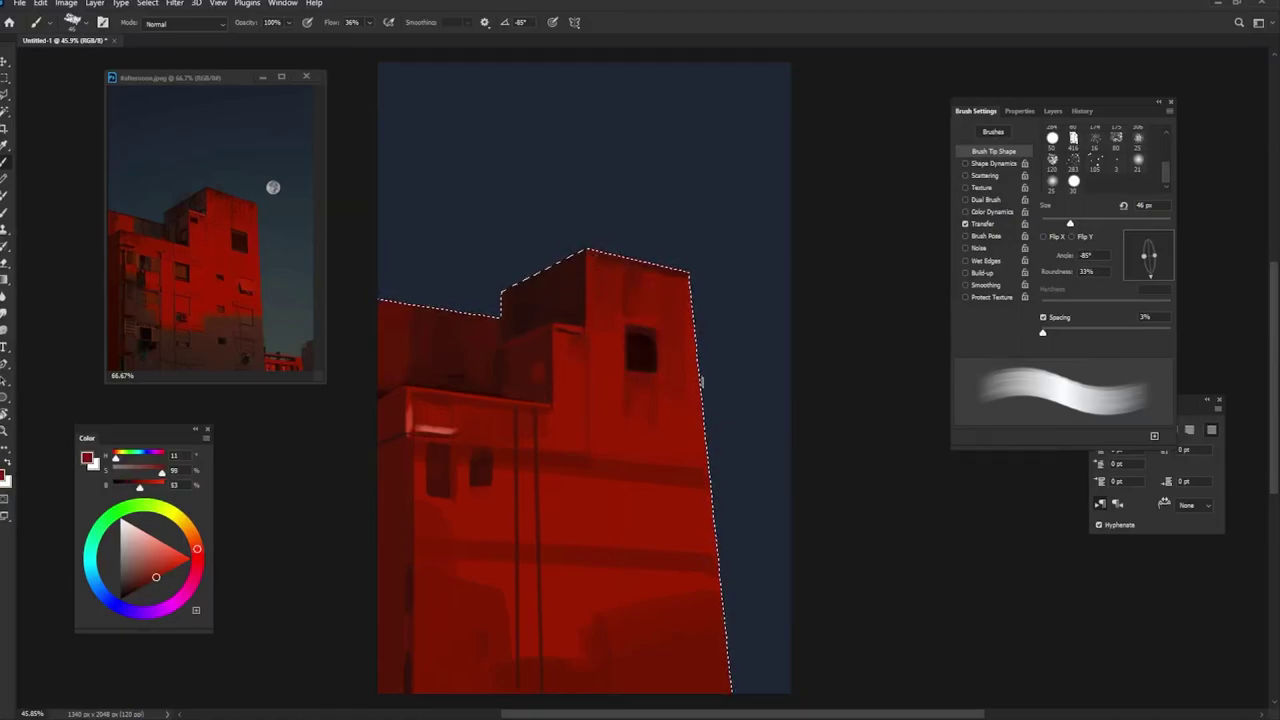
left_click(638, 306, "alt")
key("bracketright")
key("9")
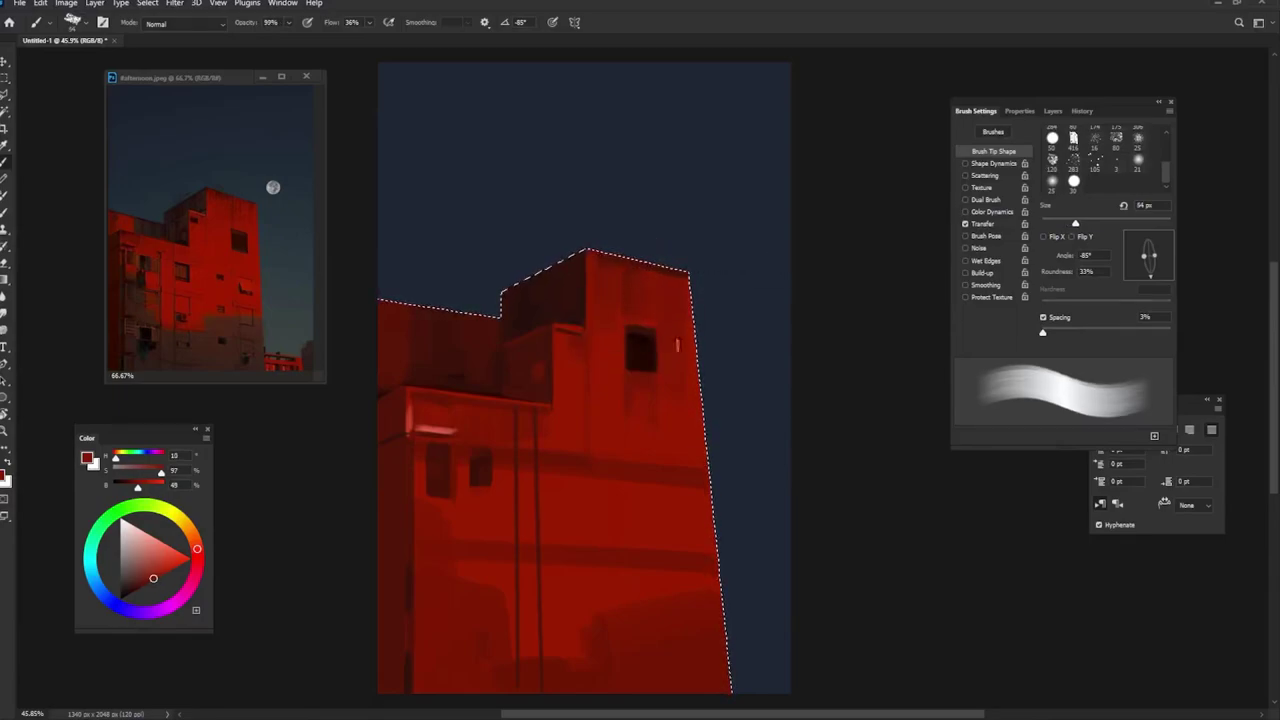
key("bracketleft")
left_click(536, 470, "alt")
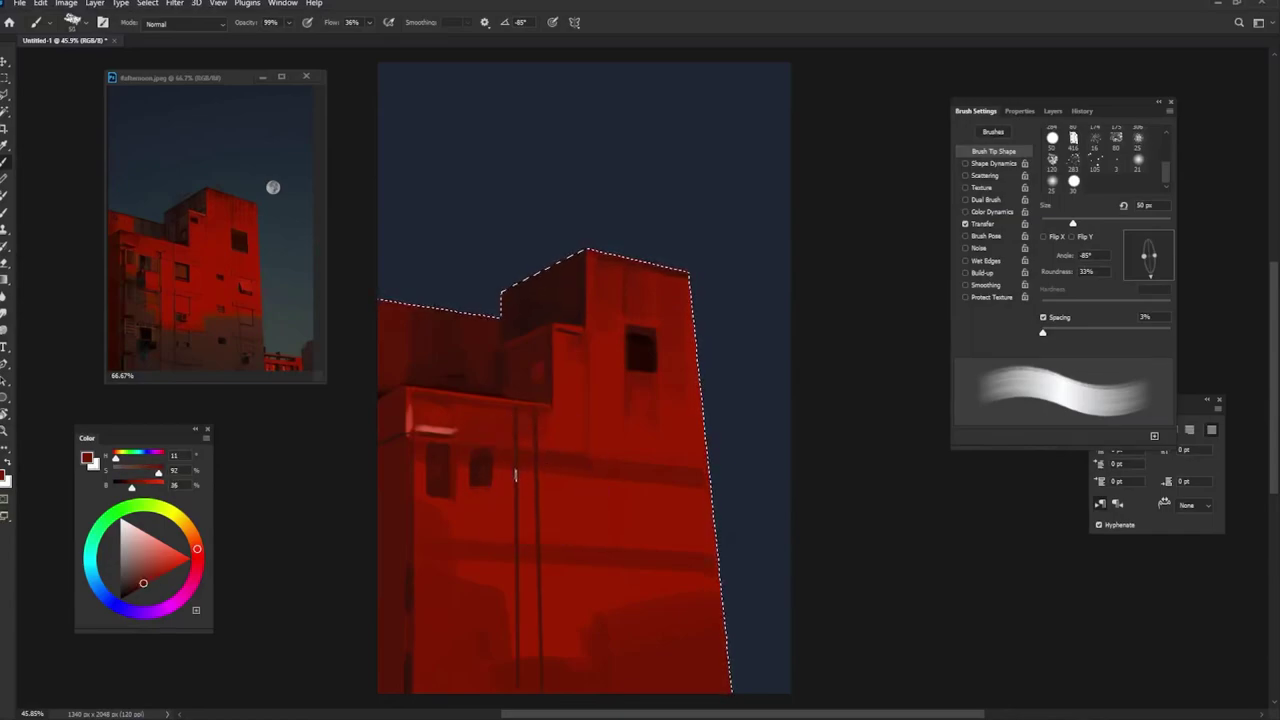
Step: Sample highlight and shadow reds and rotate the brush tip to -10°
key("shift+Right")
key("shift+Right")
key("shift+Right")
left_click(520, 418, "alt")
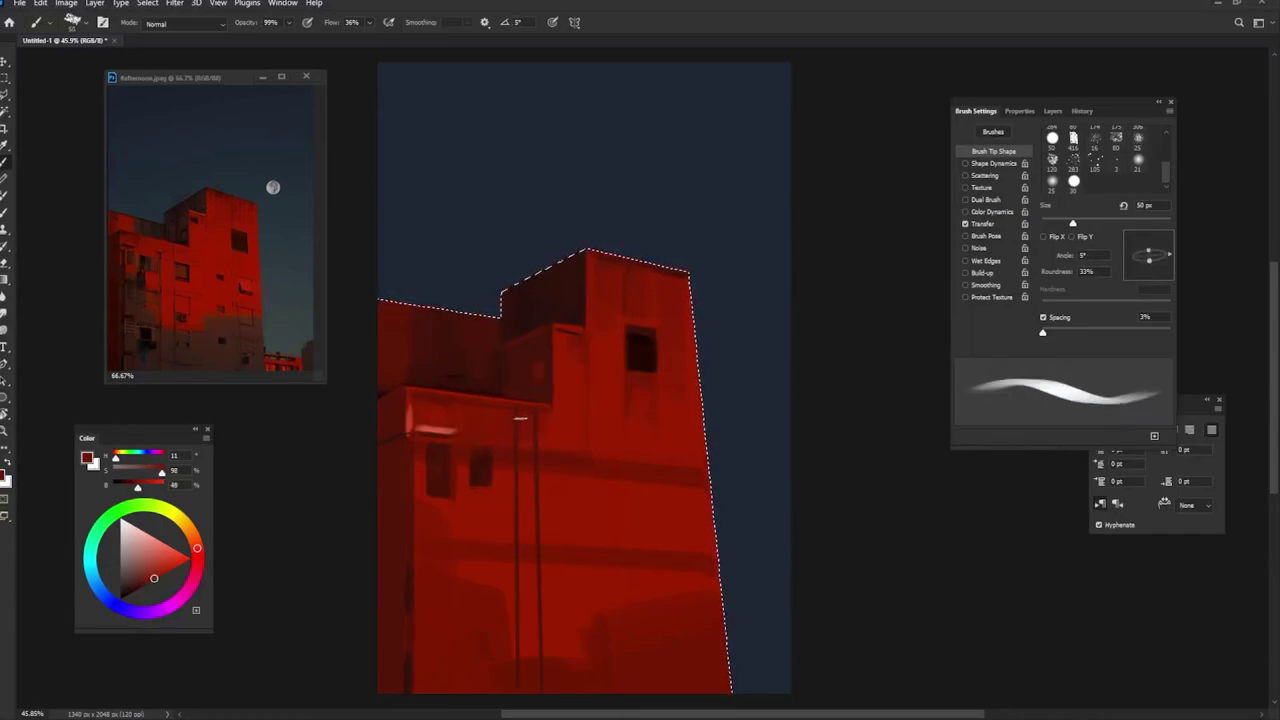
left_click(521, 401, "alt")
left_click(505, 325, "alt")
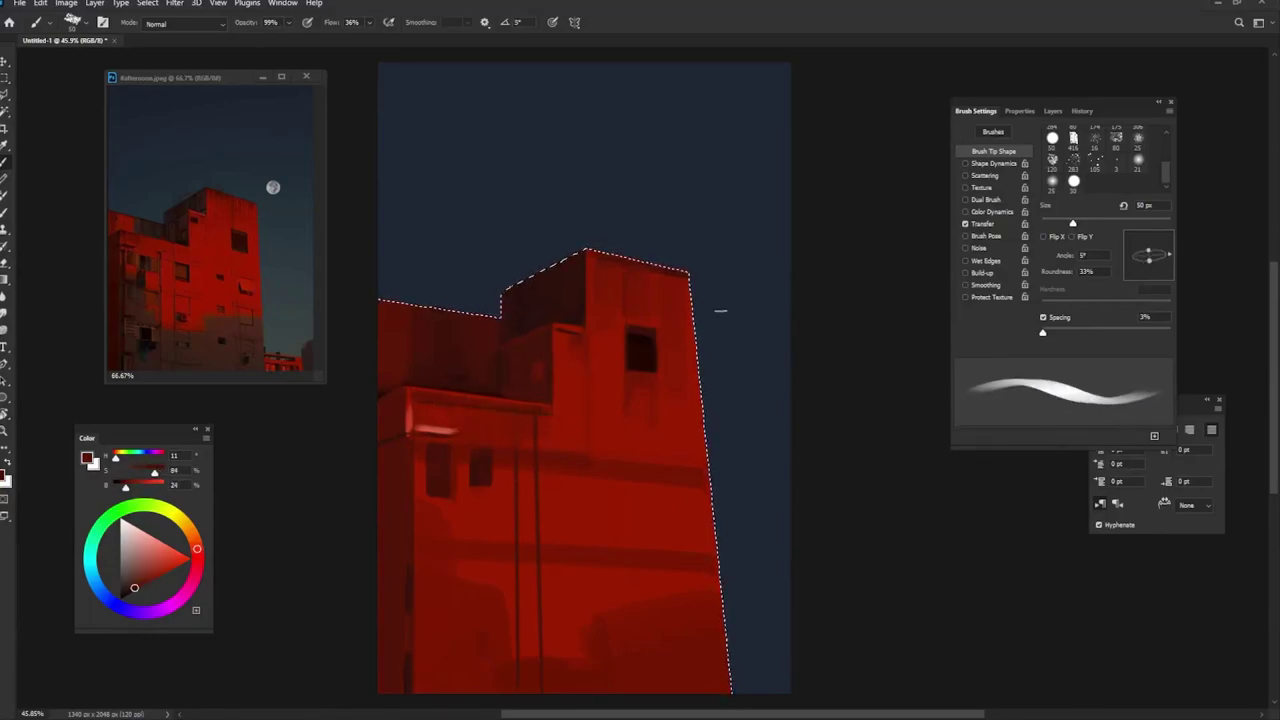
key("shift+Right")
key("shift+Right")
key("shift+Right")
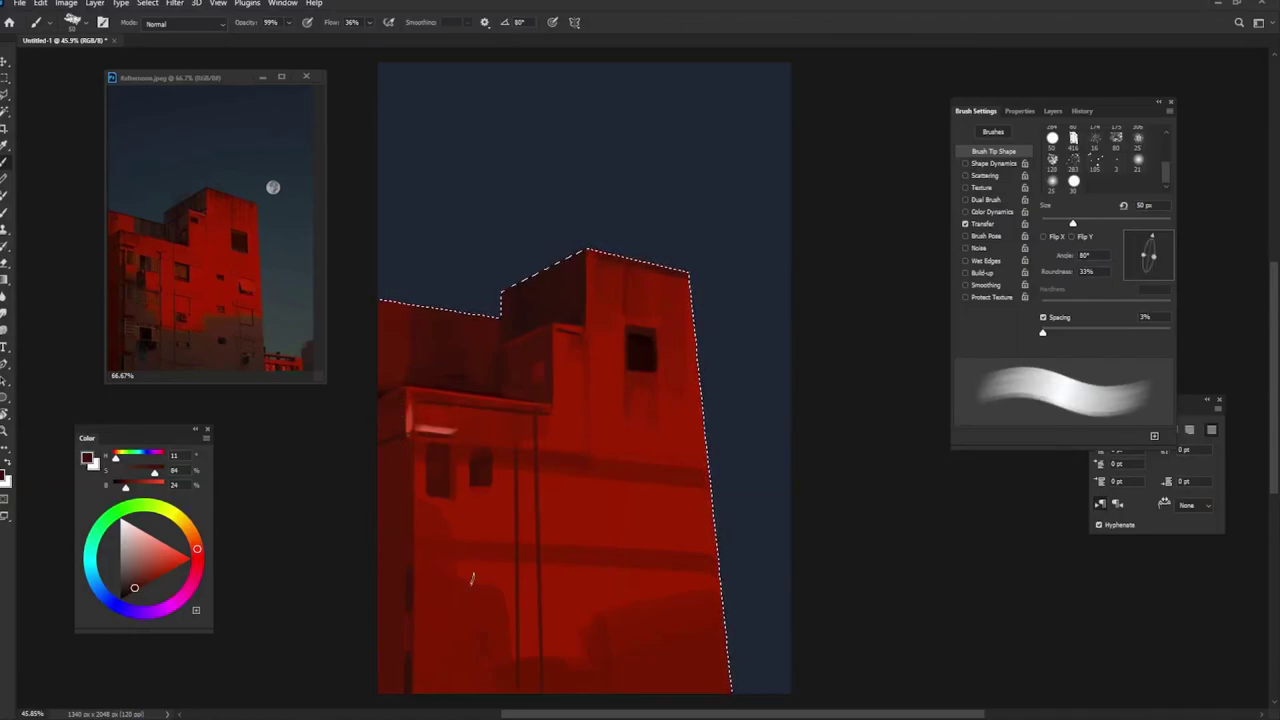
left_click(415, 416, "alt")
key("shift+Right")
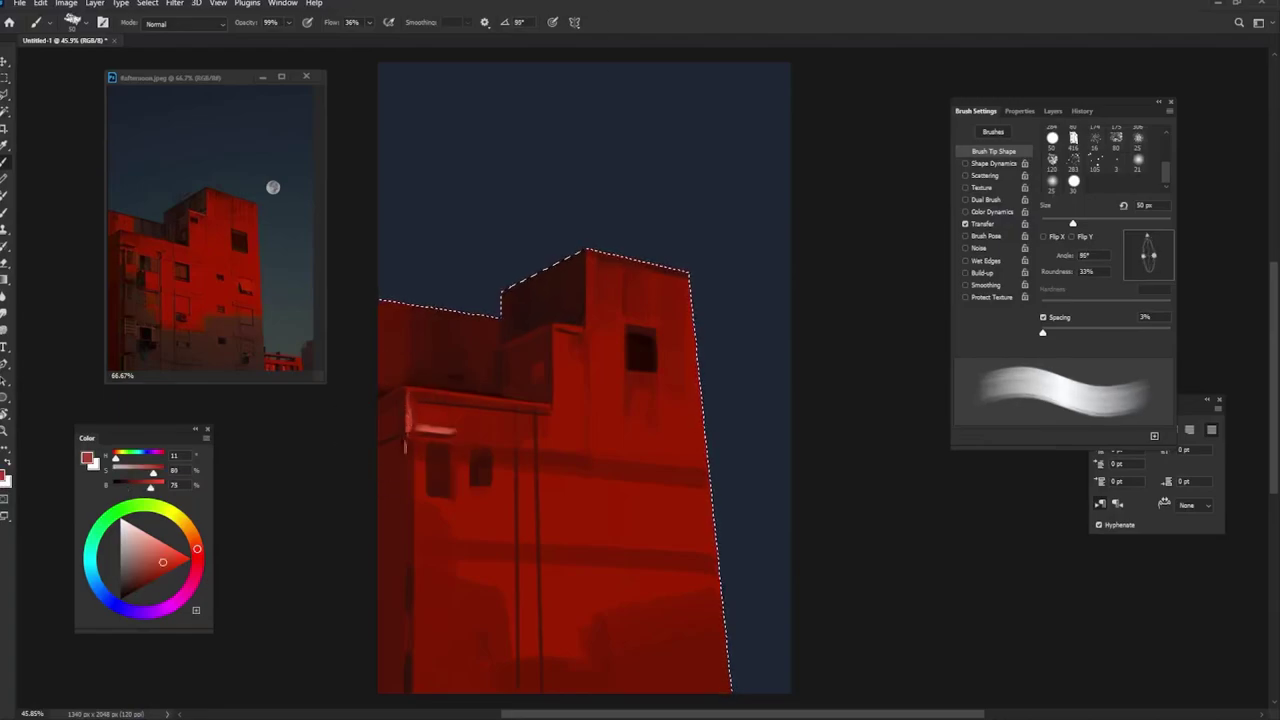
key("shift+Left")
key("shift+Left")
key("shift+Left")
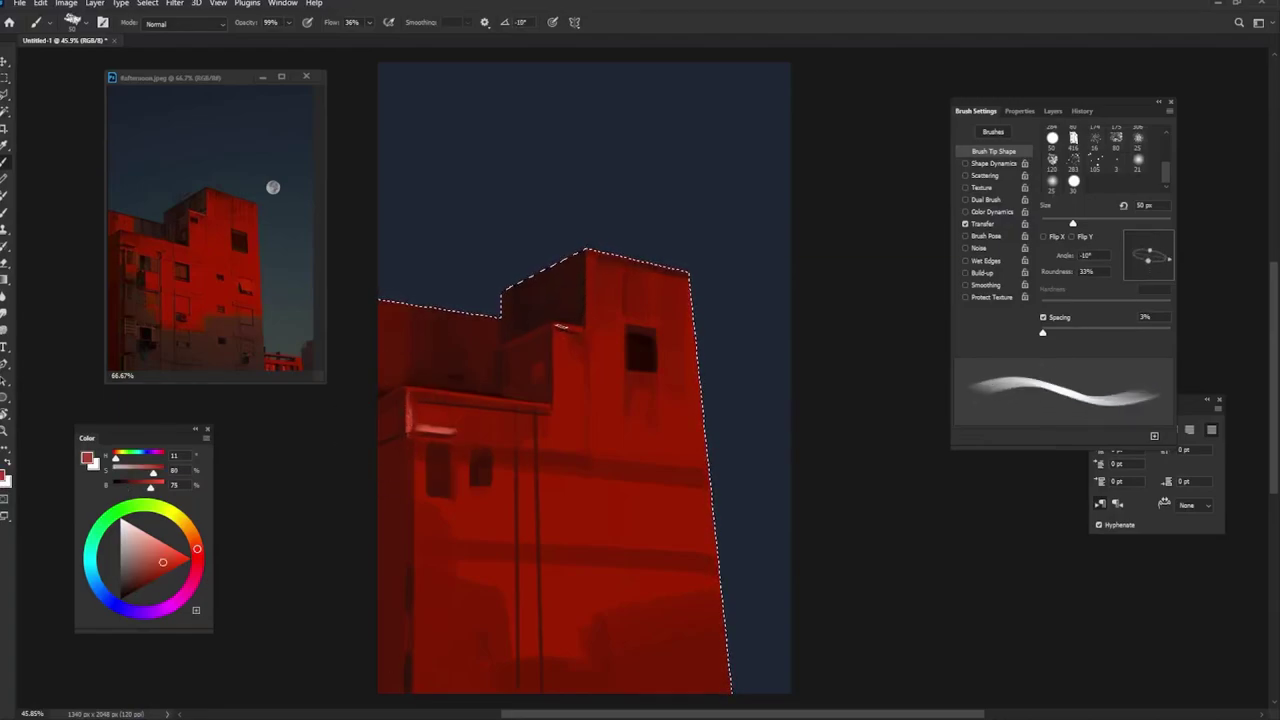
Step: Paint a pale highlight along the upper ledge, then set 100% opacity, 5° and 67 px
left_click_drag(556, 328, 602, 327)
key("0")
key("shift+Right")
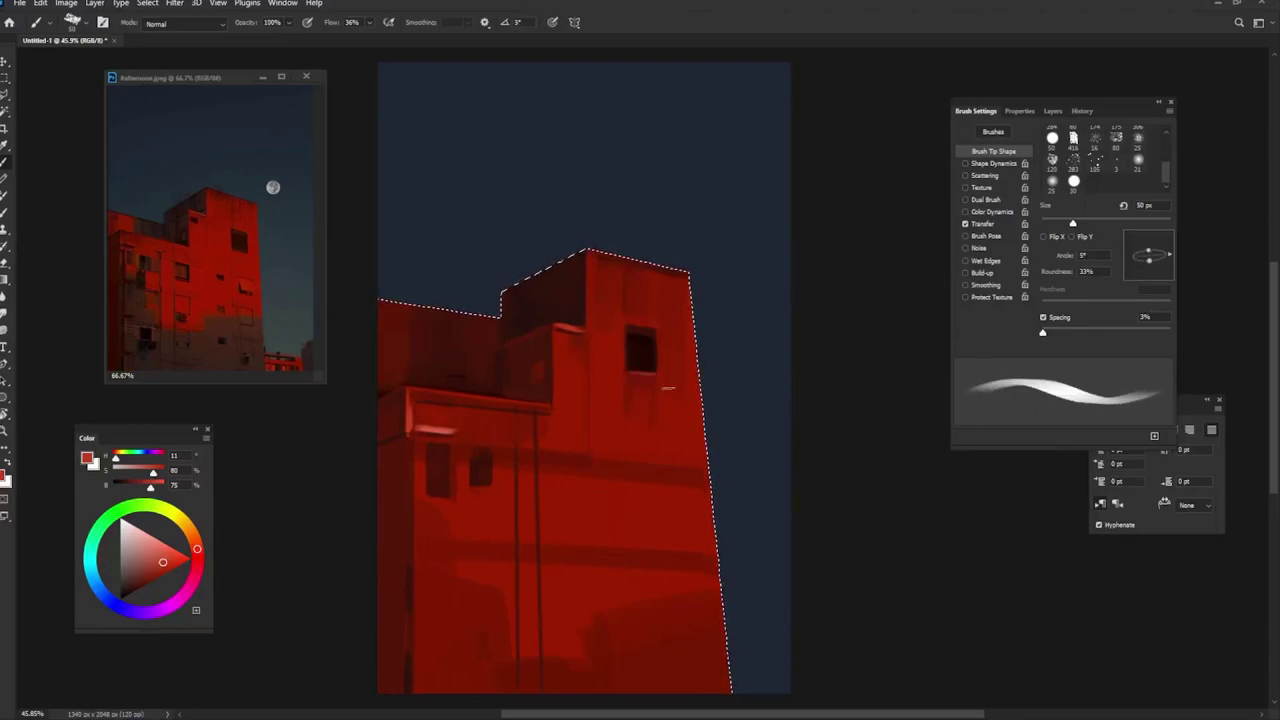
key("bracketright")
Step: Sample dark and brighter building reds and show the brush's Transfer settings
left_click(441, 413, "alt")
left_click(439, 397, "alt")
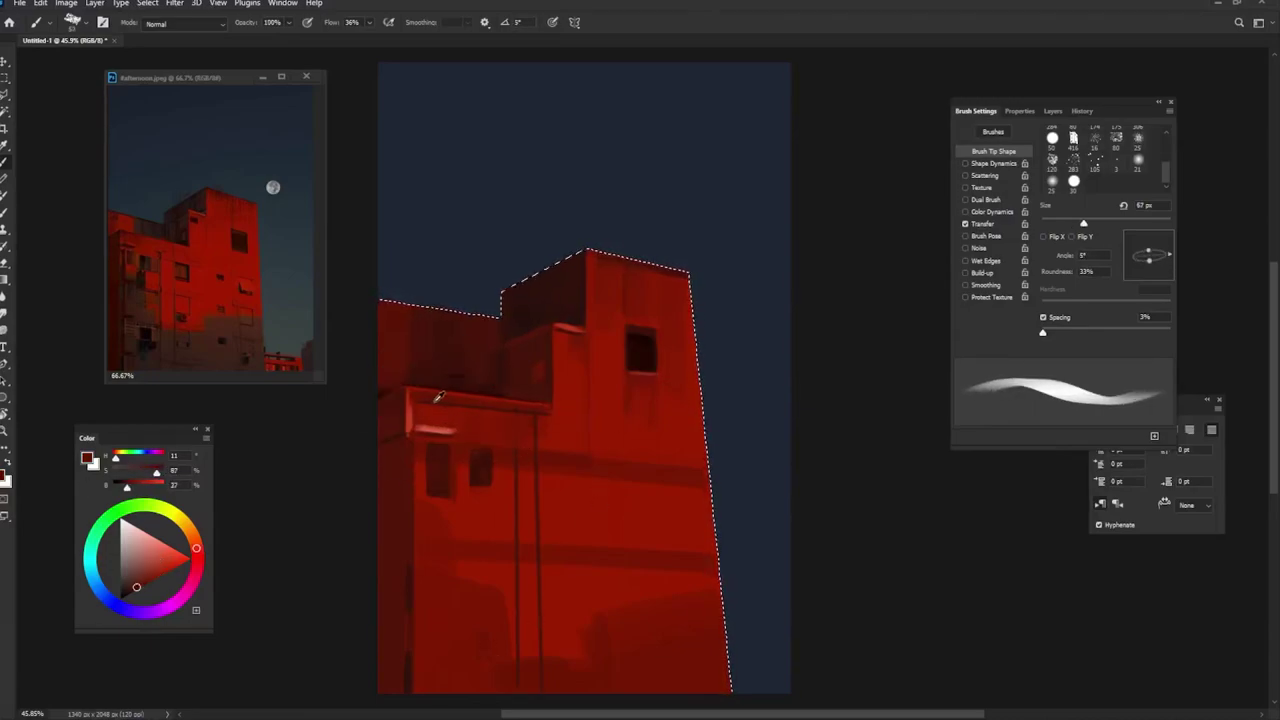
left_click(425, 407, "alt")
left_click(452, 408, "alt")
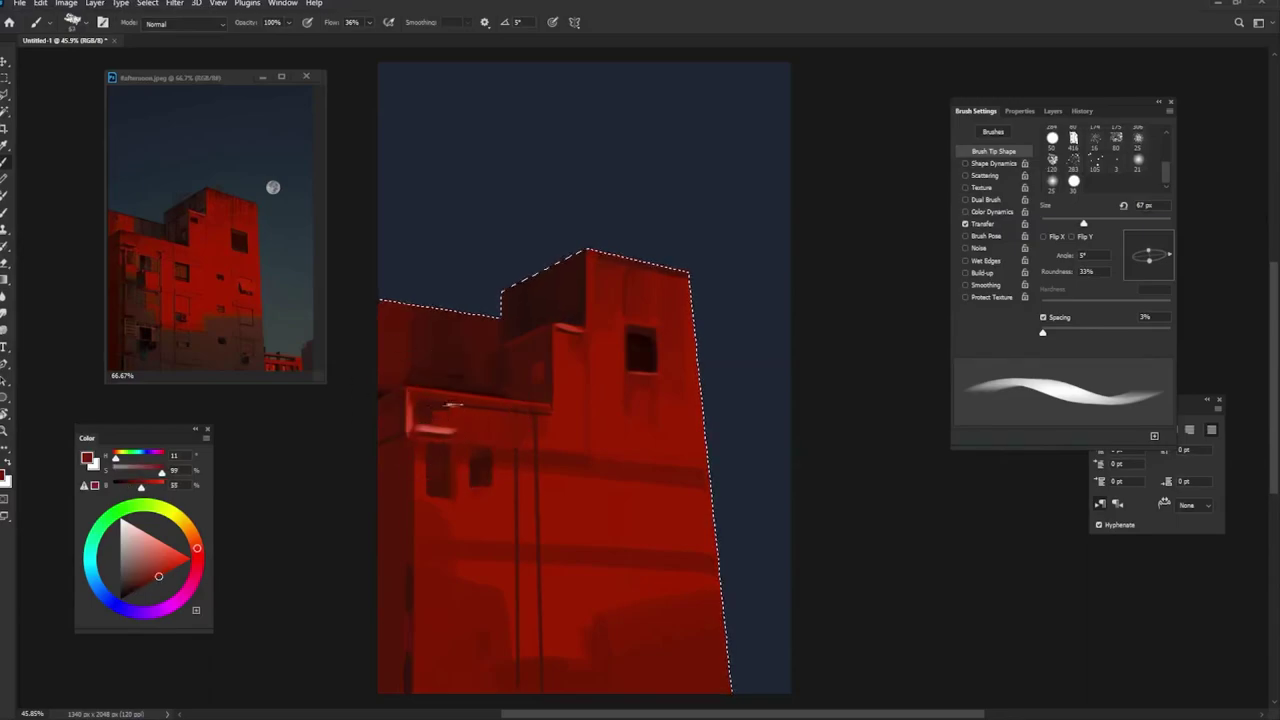
left_click(982, 223)
Step: Set the brush's Flow Jitter Control to Pen Pressure in Transfer settings
left_click(1108, 218)
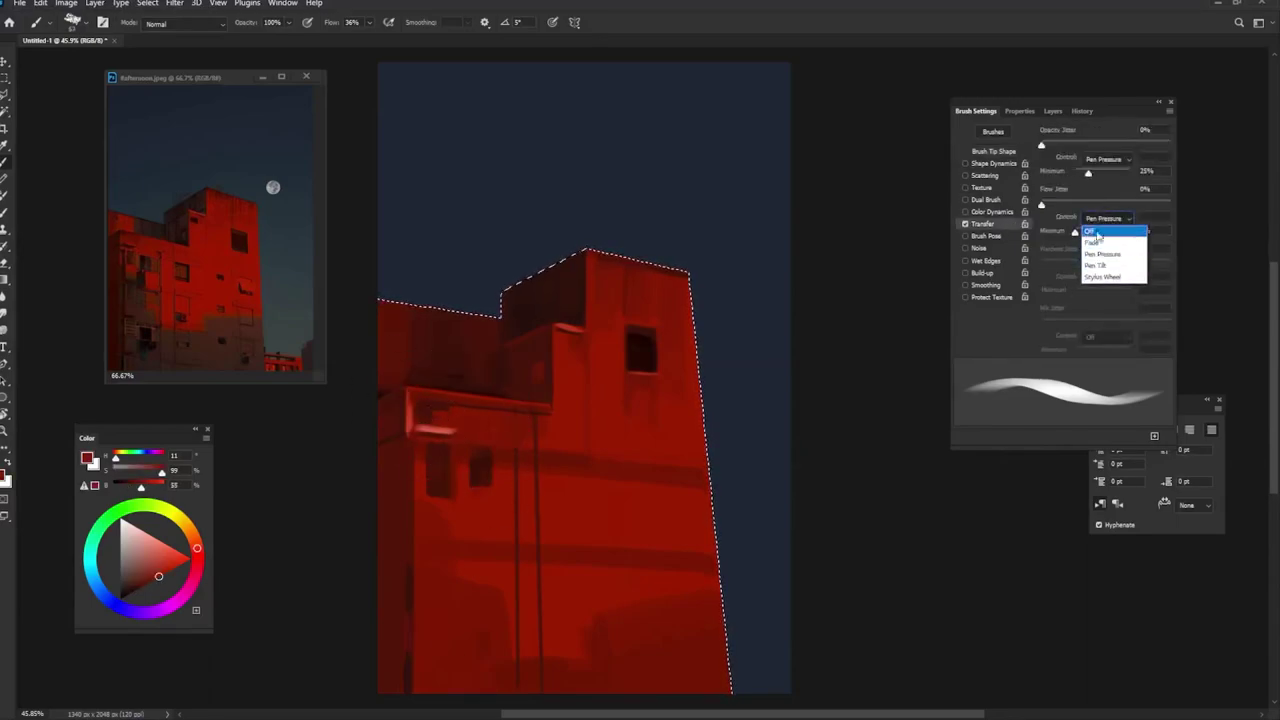
left_click(1113, 232)
left_click(1108, 218)
left_click(1110, 244)
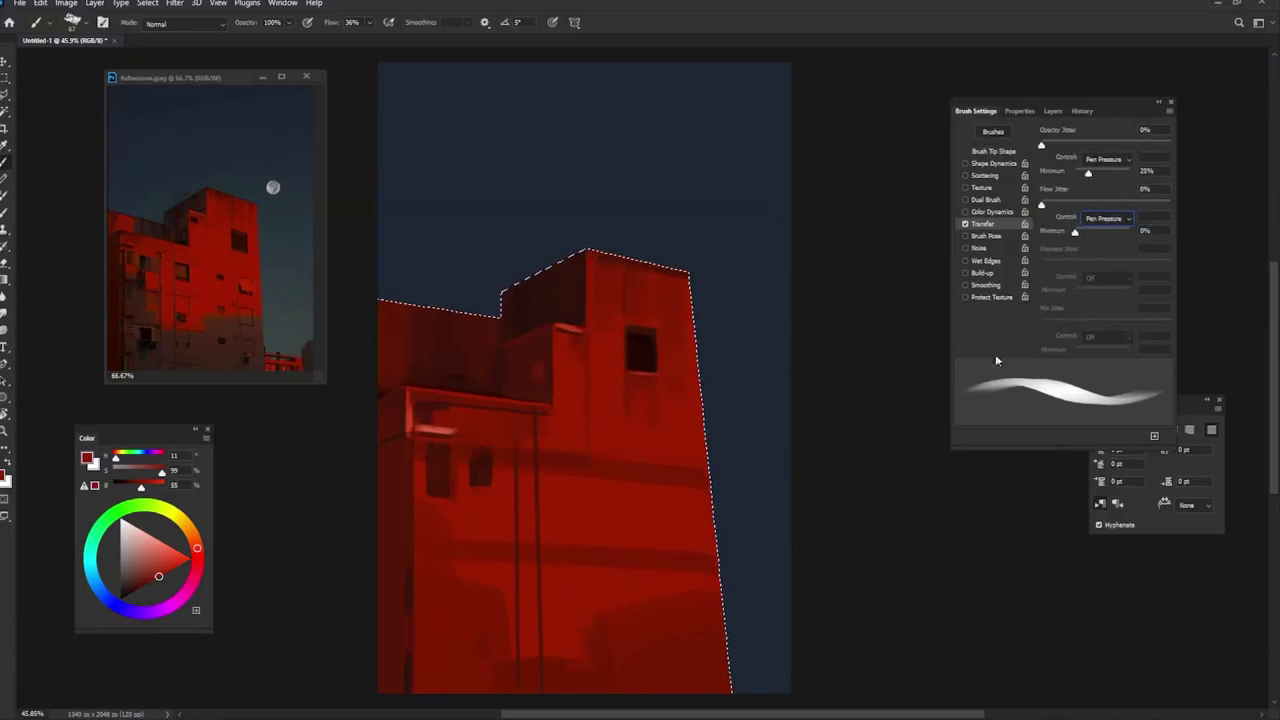
Step: Reselect the building silhouette and sample lighter and shadow reds for the left ledge rim
left_click(432, 415, "alt")
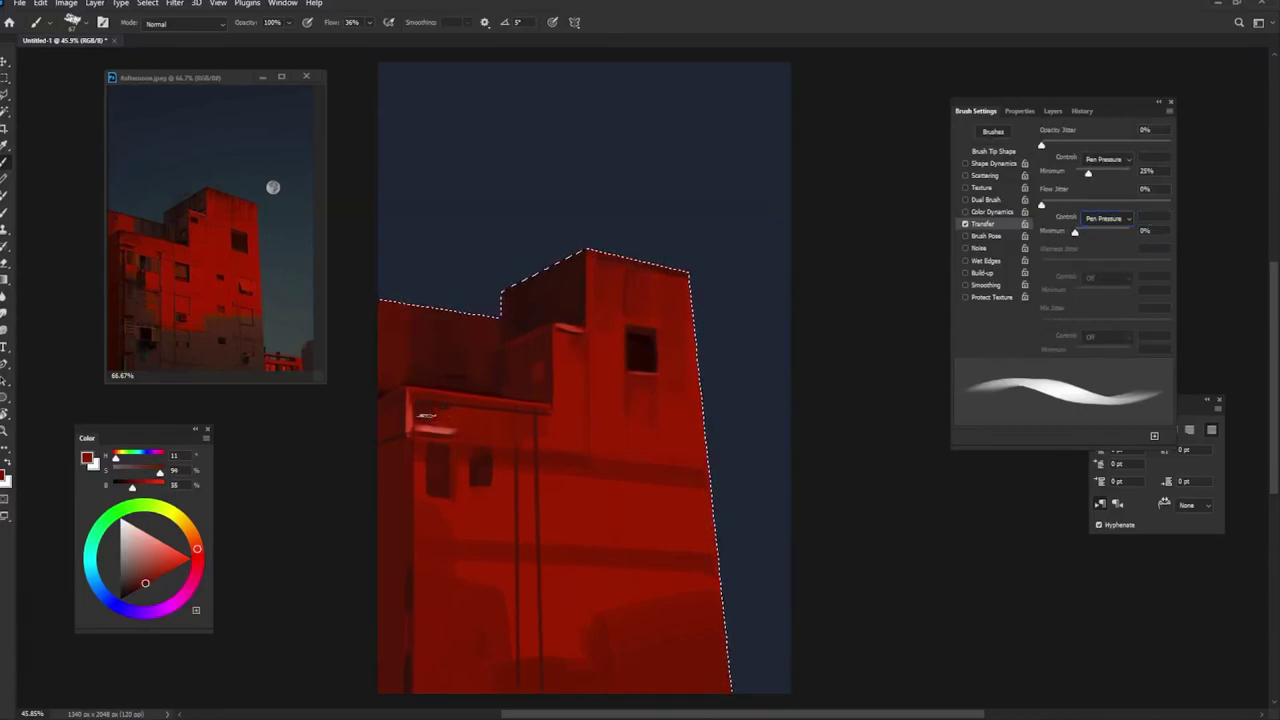
left_click(480, 439, "alt")
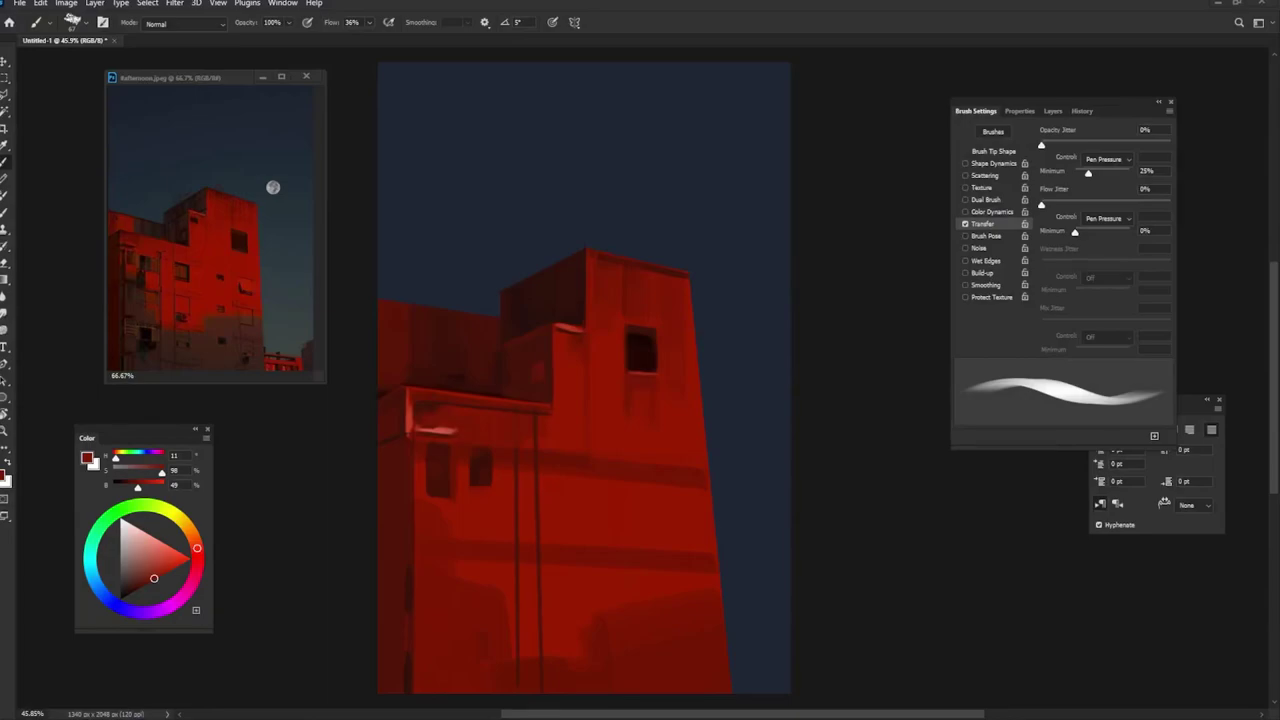
key("ctrl+shift+d")
left_click(455, 411, "alt")
left_click(453, 420, "alt")
left_click(420, 432, "alt")
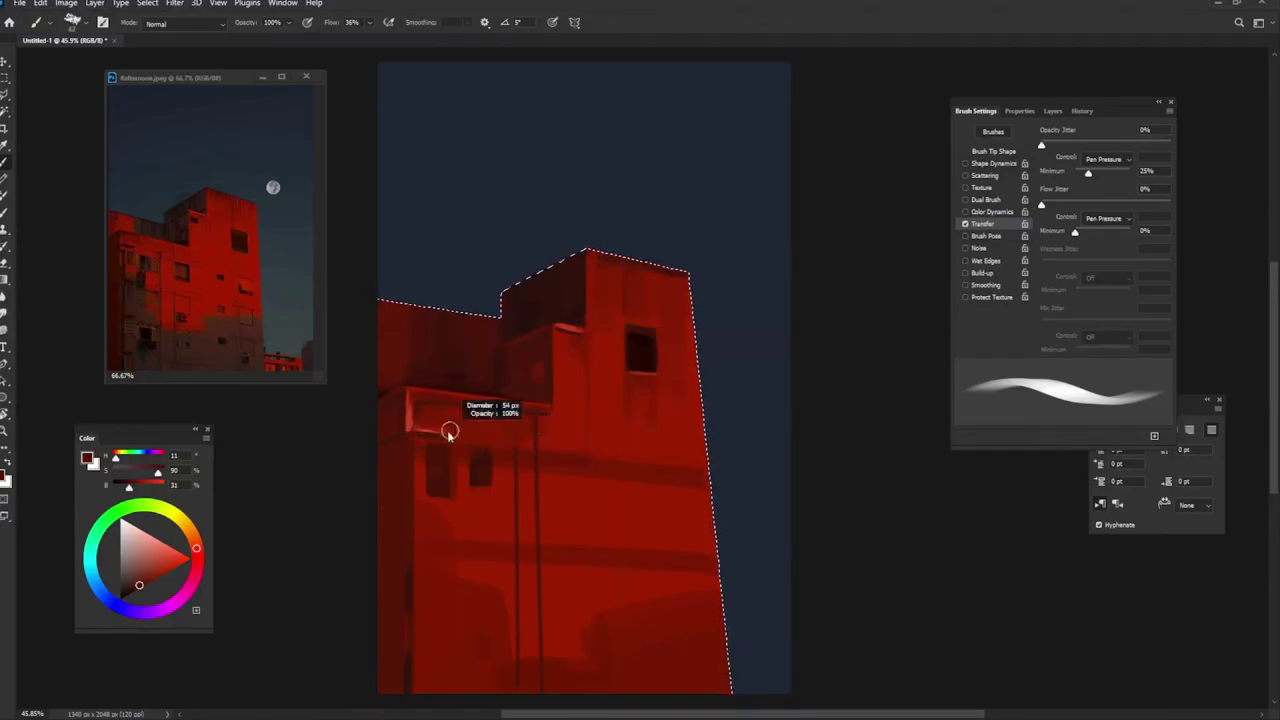
Step: Rotate the brush tip between -85° and 5° while sampling bright and deep shadow reds
left_click_drag(448, 436, 453, 427)
key("shift+Left")
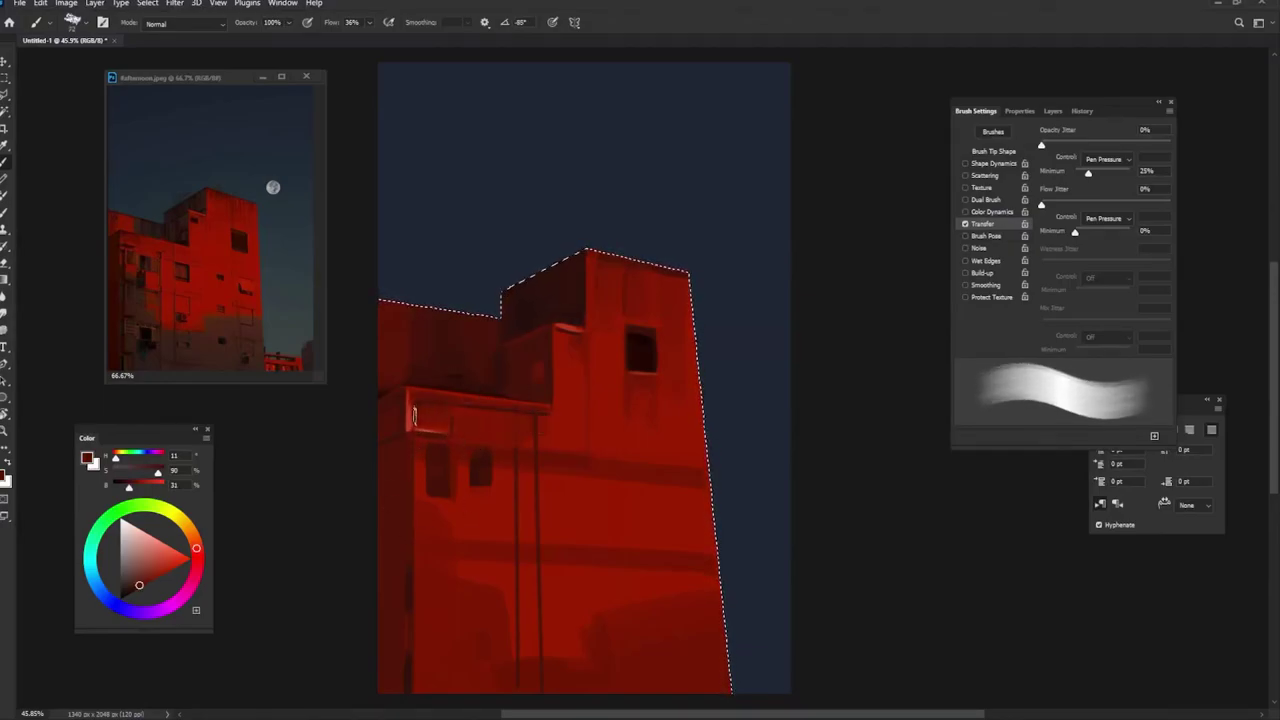
left_click(420, 443, "alt")
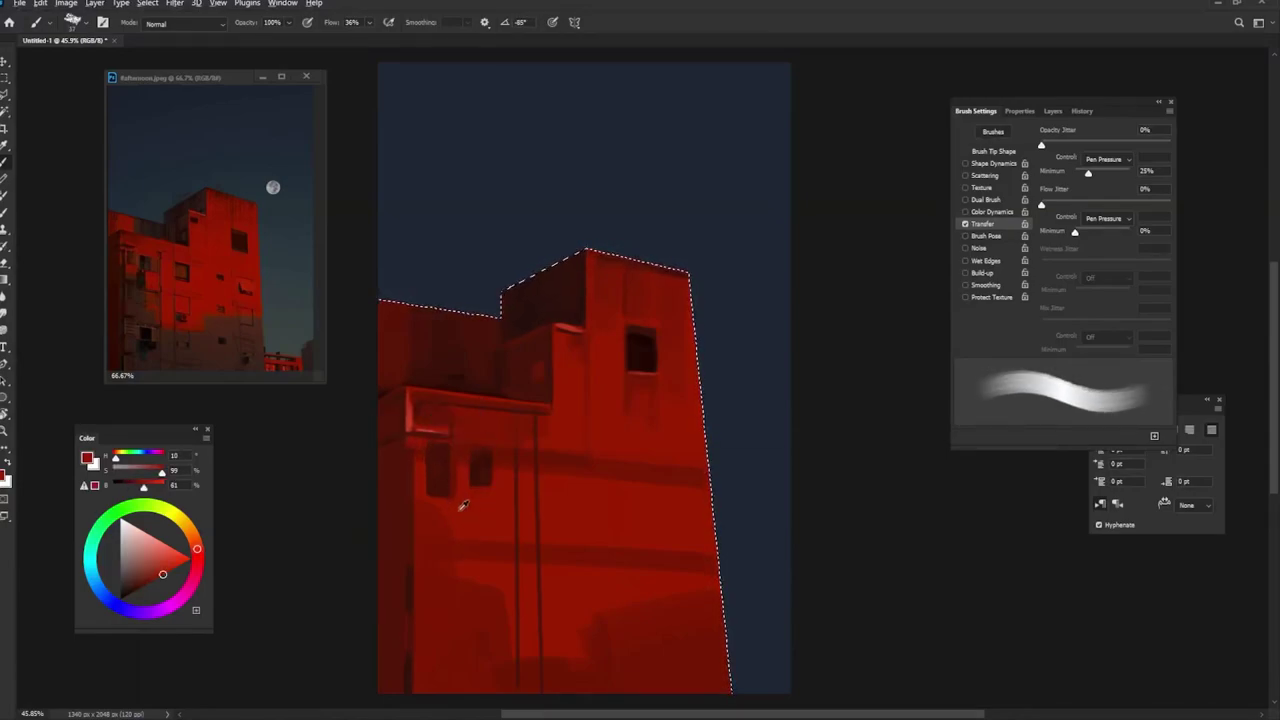
key("shift+Right")
key("shift+Right")
key("shift+Right")
key("shift+Right")
key("shift+Right")
key("shift+Right")
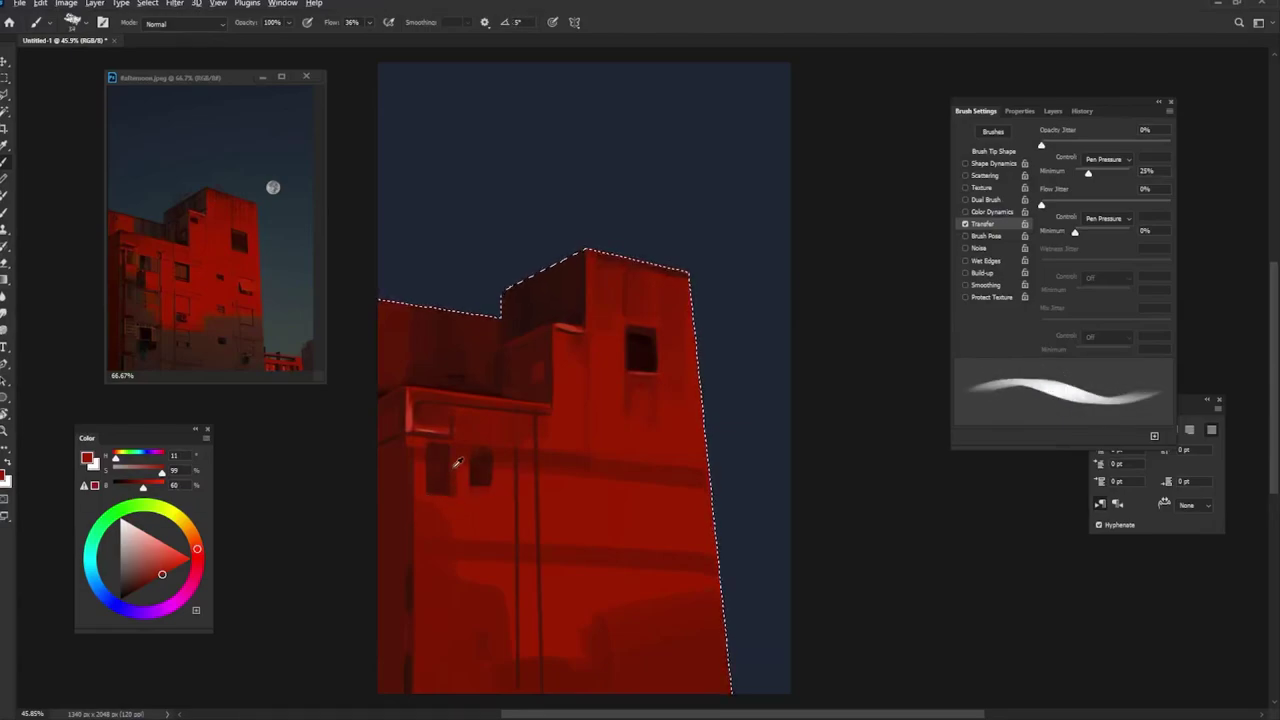
left_click(457, 456, "alt")
left_click(501, 457, "alt")
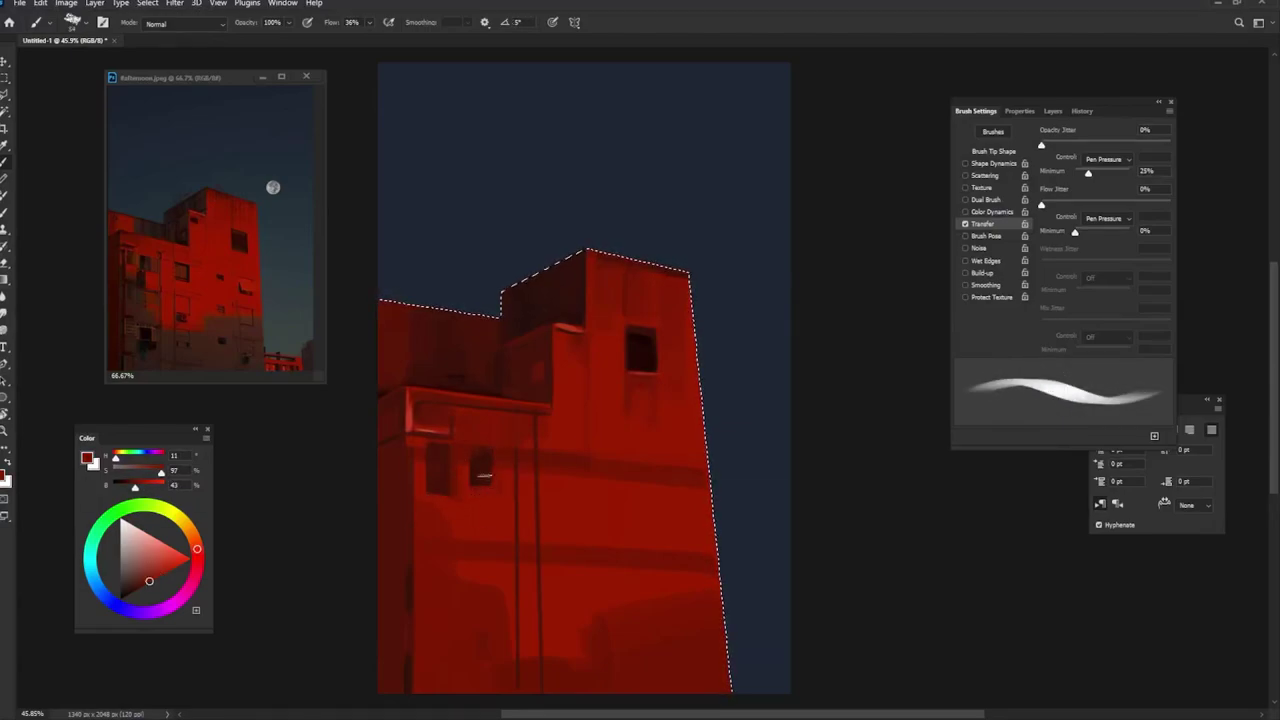
left_click(482, 456, "alt")
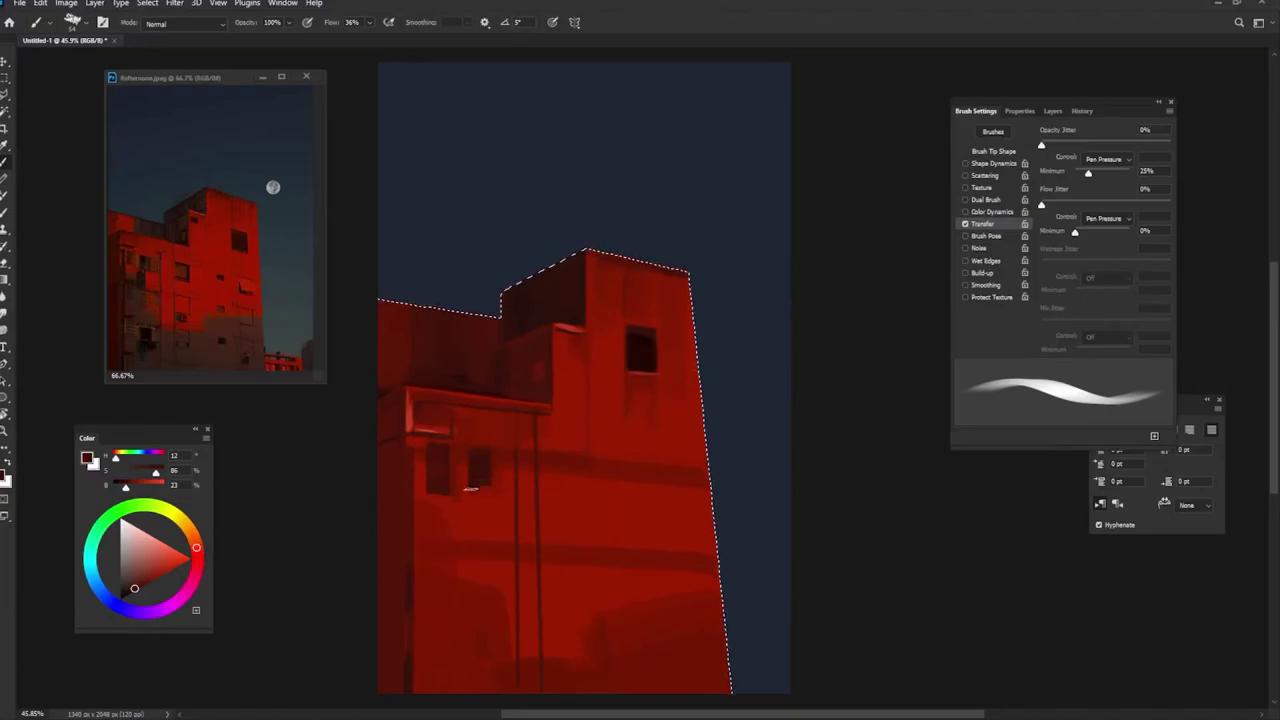
Step: Sample near-black reds and turn the tip vertical then horizontal to frame the new window
left_click(187, 268, "alt")
key("shift+Right")
key("shift+Right")
key("shift+Left")
key("shift+Left")
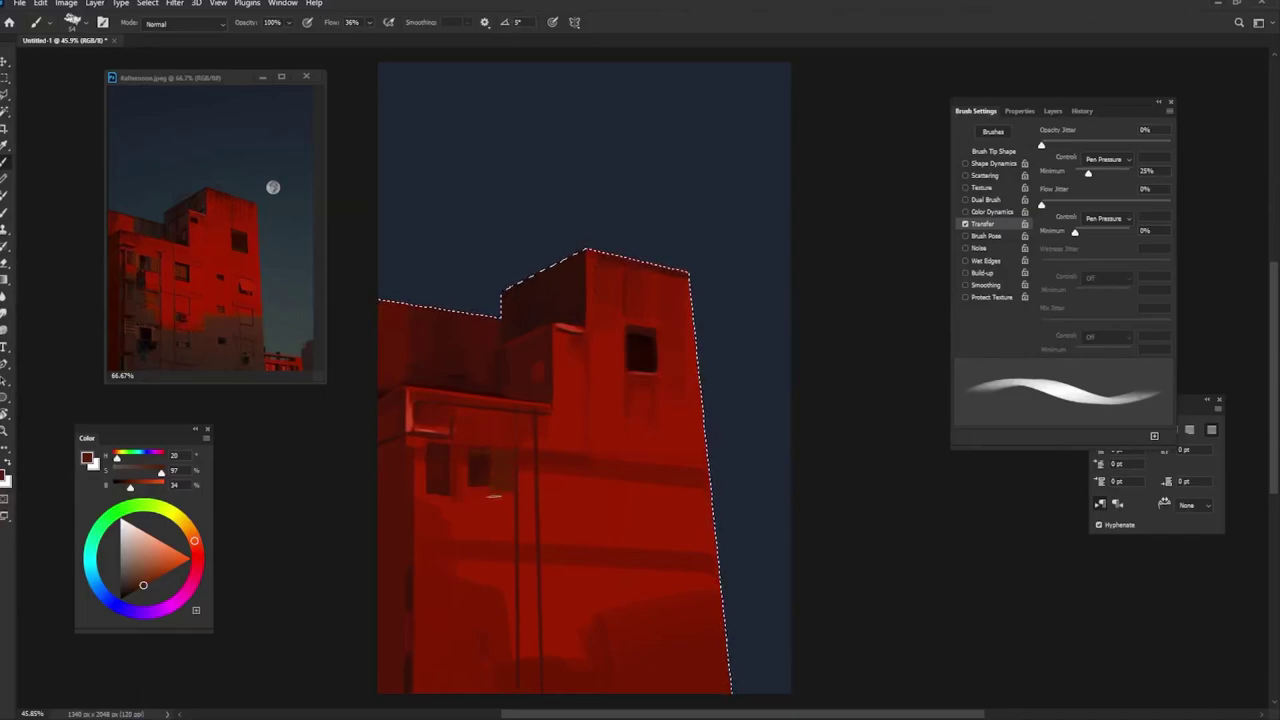
left_click(495, 480, "alt")
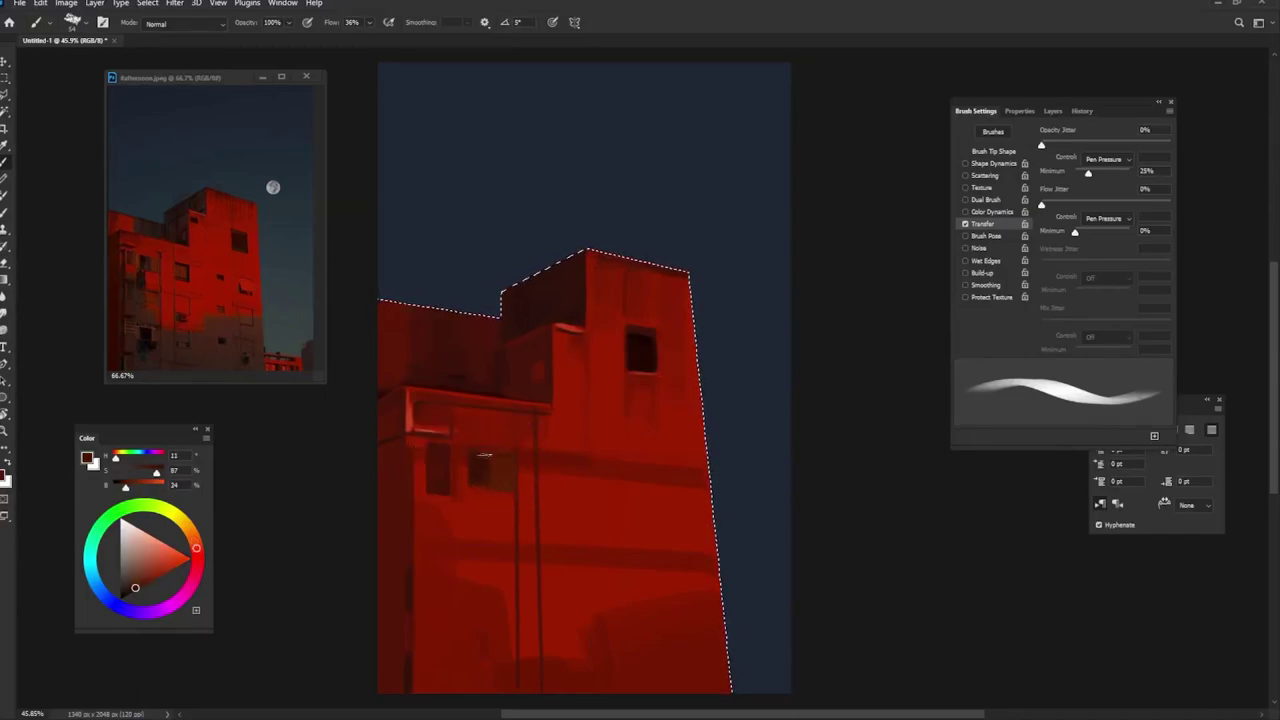
left_click(556, 460, "alt")
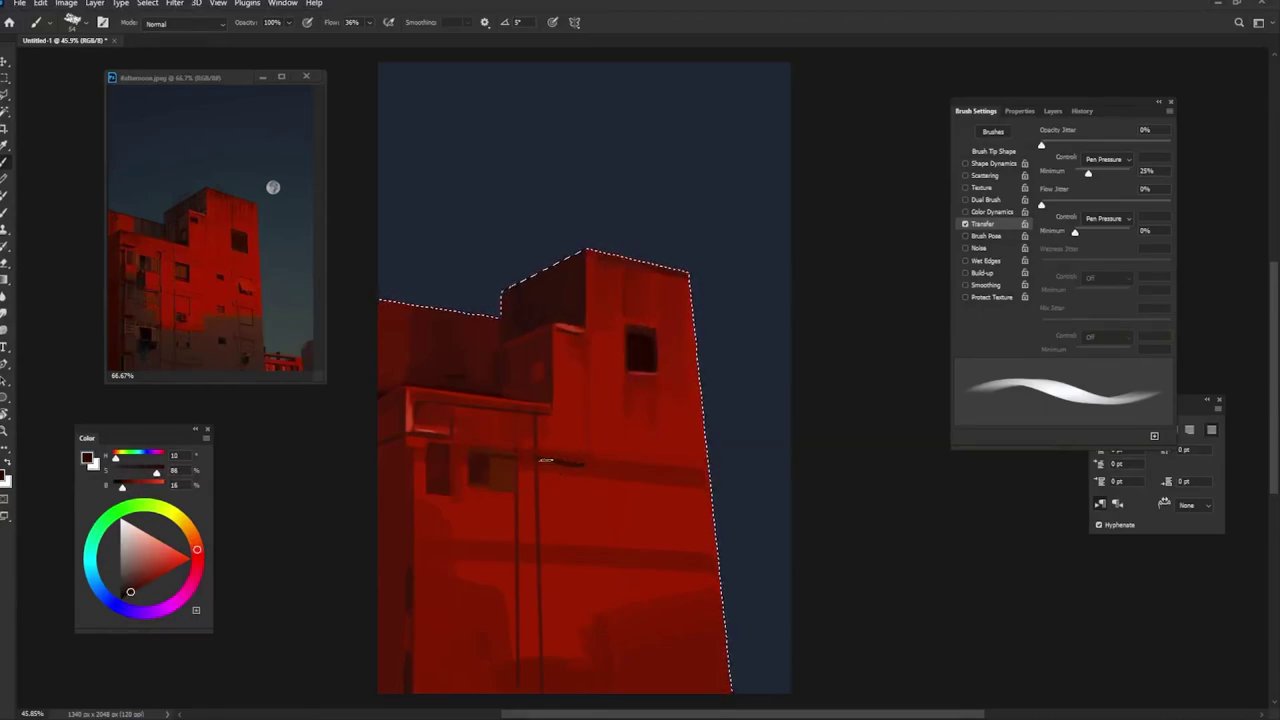
key("shift+Left")
key("shift+Left")
key("shift+Left")
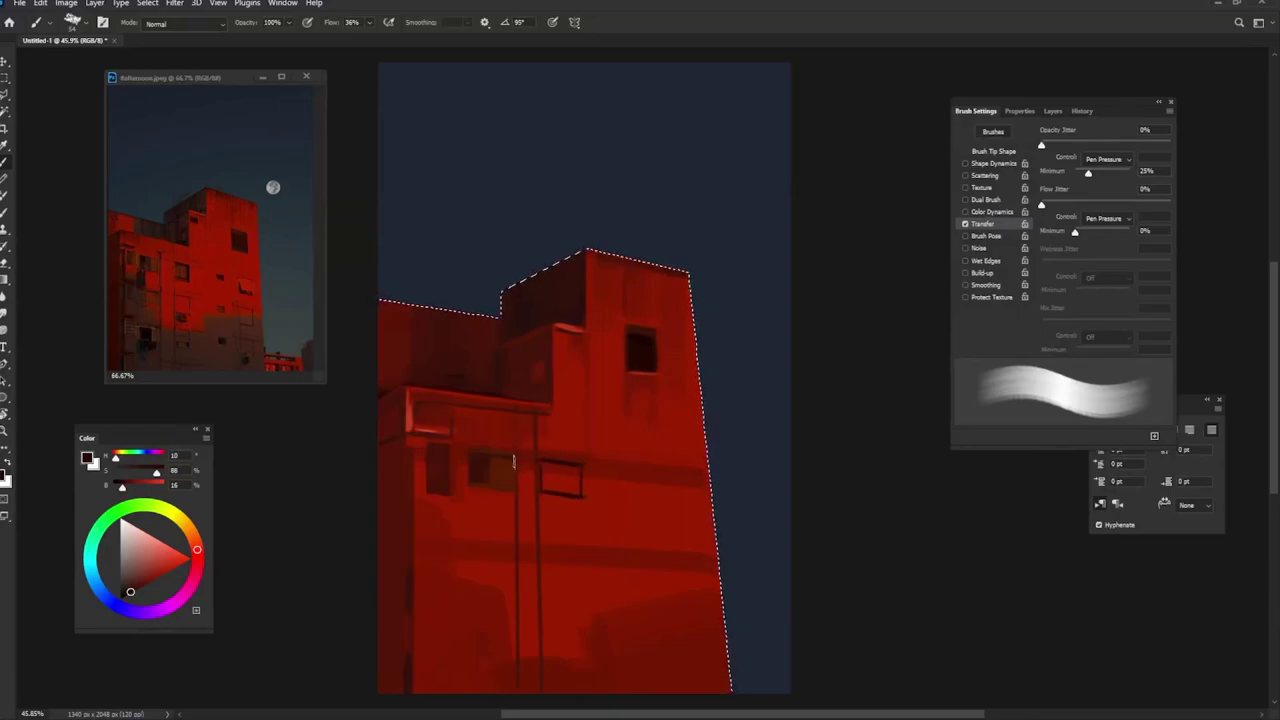
key("shift+Right")
key("shift+Right")
key("shift+Right")
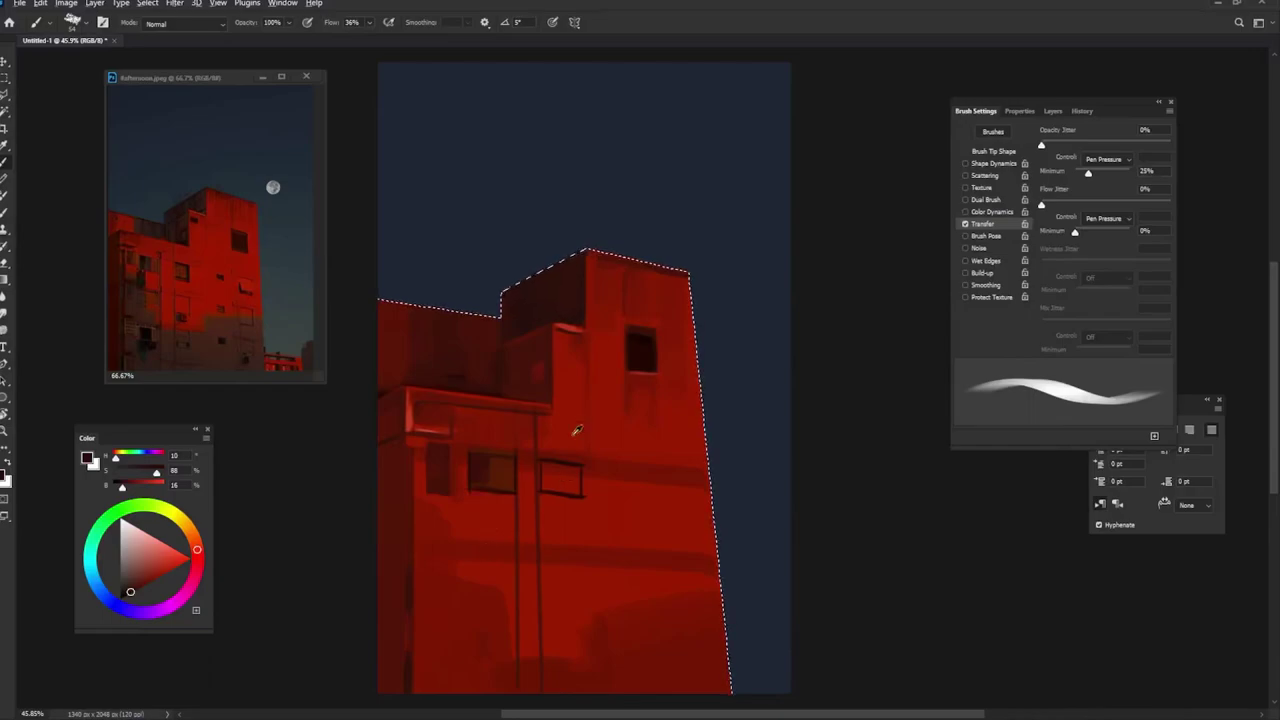
left_click(541, 413, "alt")
left_click(564, 427, "alt")
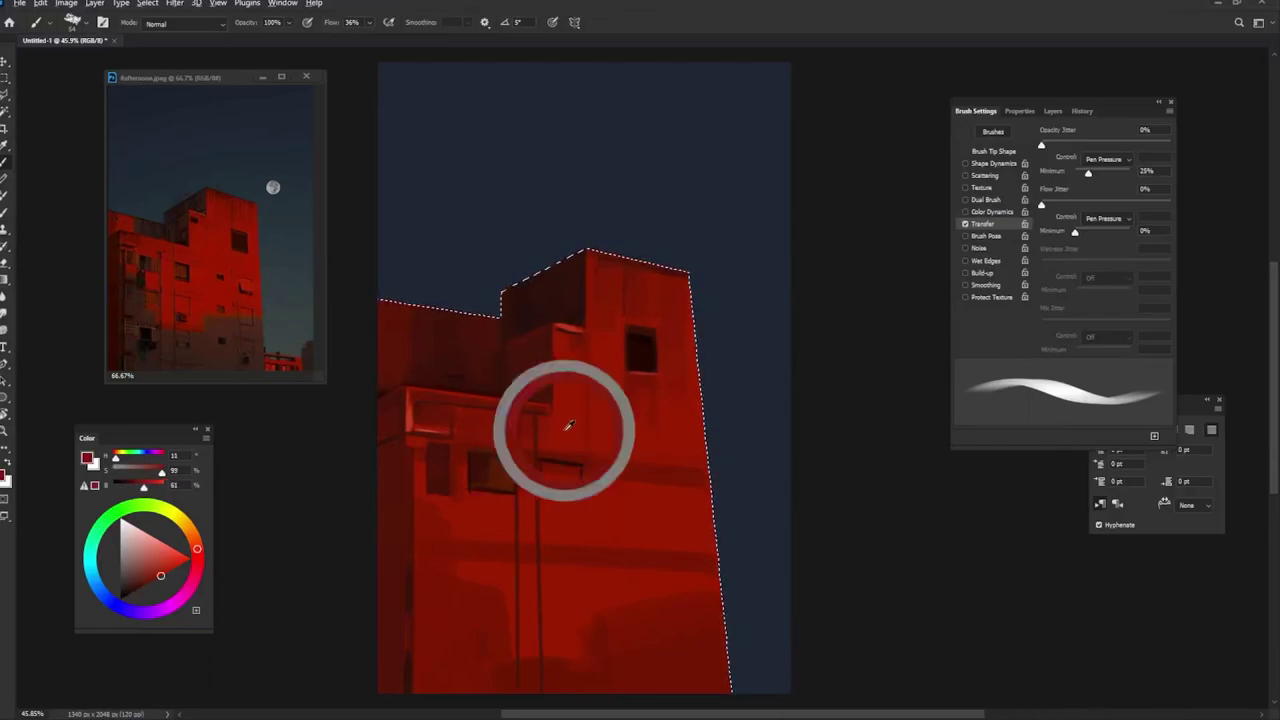
Step: Paint dark recesses into the lower-left windows, tilting the brush tip to vertical and diagonal angles
left_click(641, 331, "alt")
key("shift+Right")
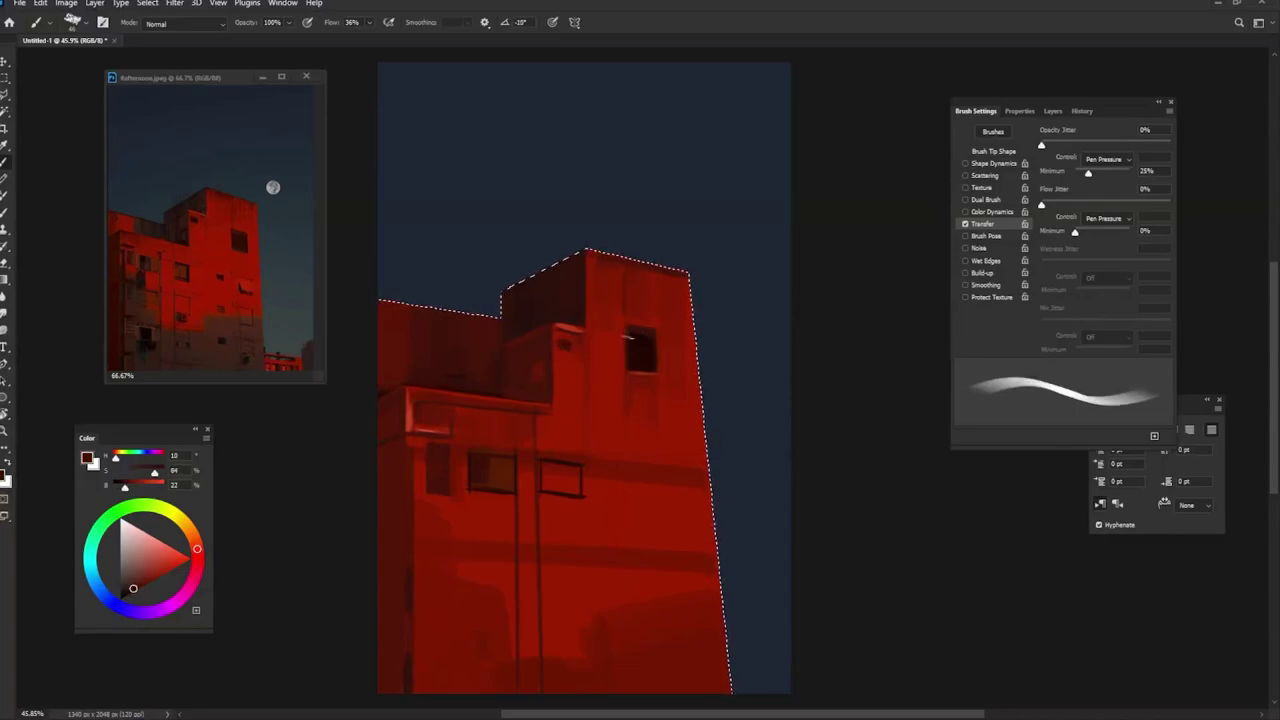
left_click(566, 325, "alt")
key("shift+Right")
key("shift+Right")
key("shift+Right")
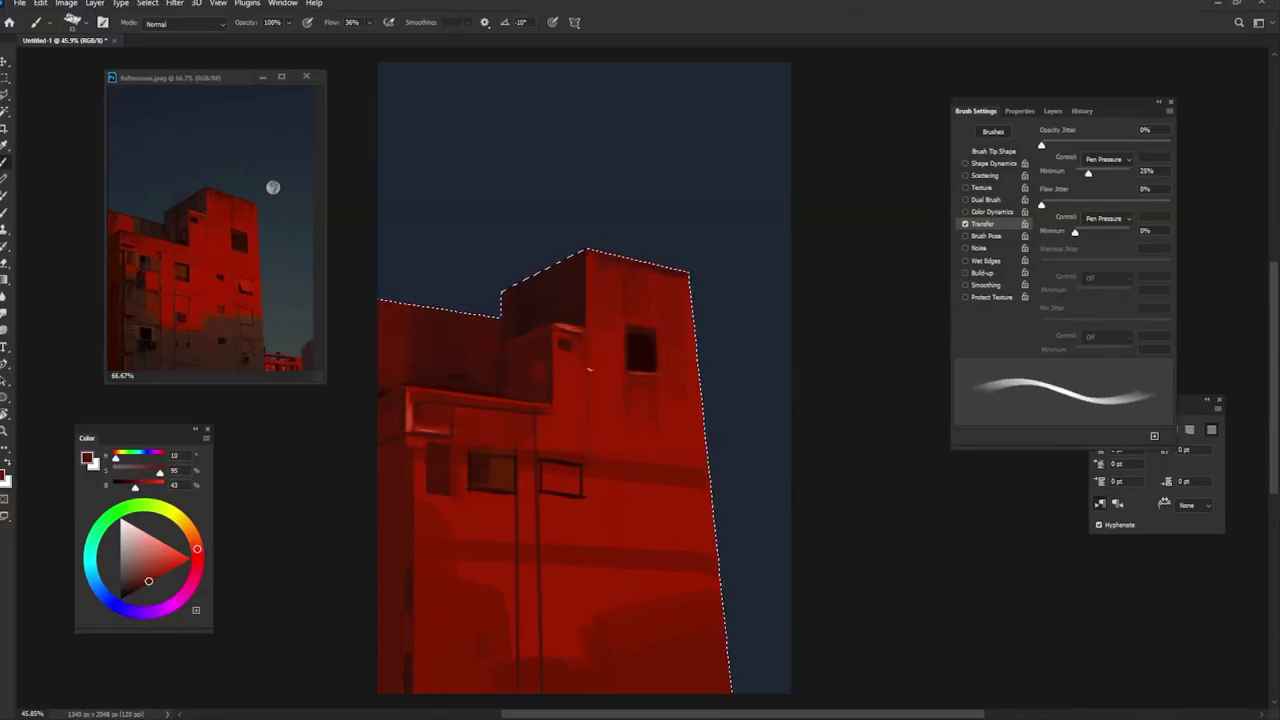
key("shift+Right")
key("shift+Right")
key("shift+Right")
key("shift+Right")
key("shift+Right")
key("shift+Right")
key("shift+Right")
key("shift+Right")
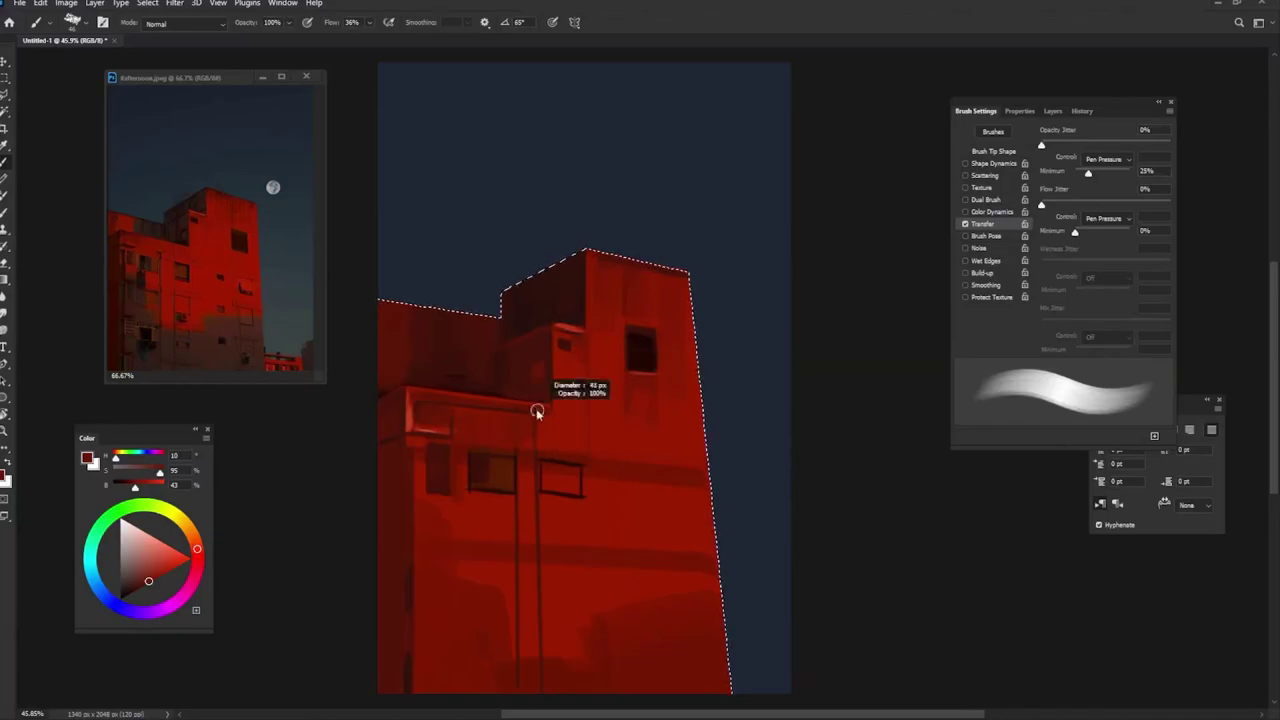
key("shift+Right")
key("shift+Right")
key("shift+Right")
left_click(513, 340, "alt")
key("shift+Right")
key("shift+Right")
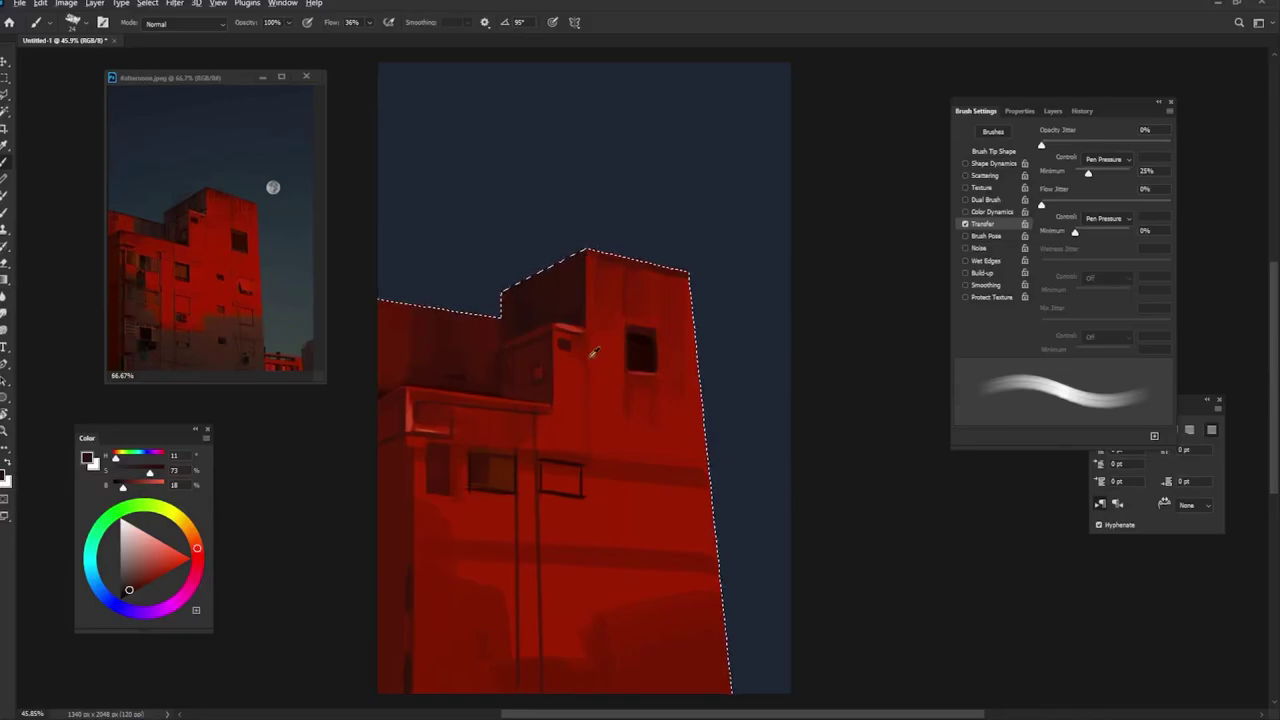
Step: Enlarge the brush and shade the windows at 100% opacity with sampled dark and deep reds
key("]")
left_click(594, 285, "alt")
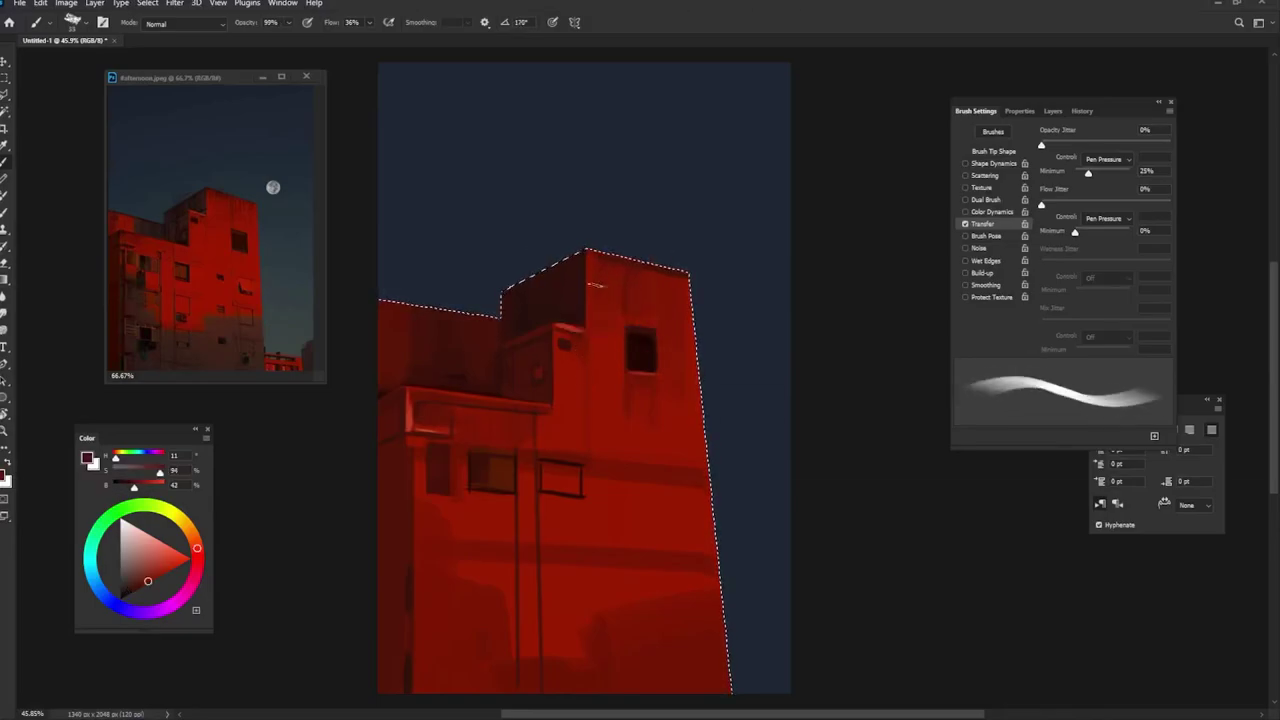
left_click(598, 407, "alt")
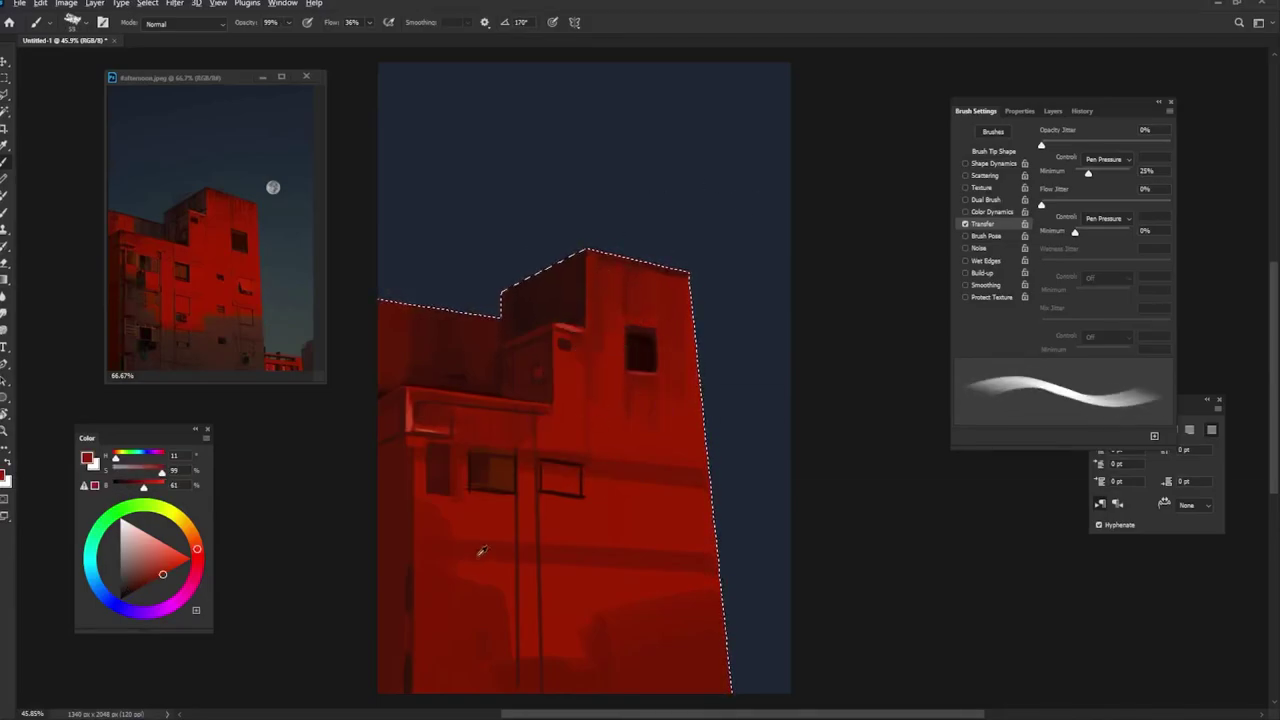
left_click(406, 334, "alt")
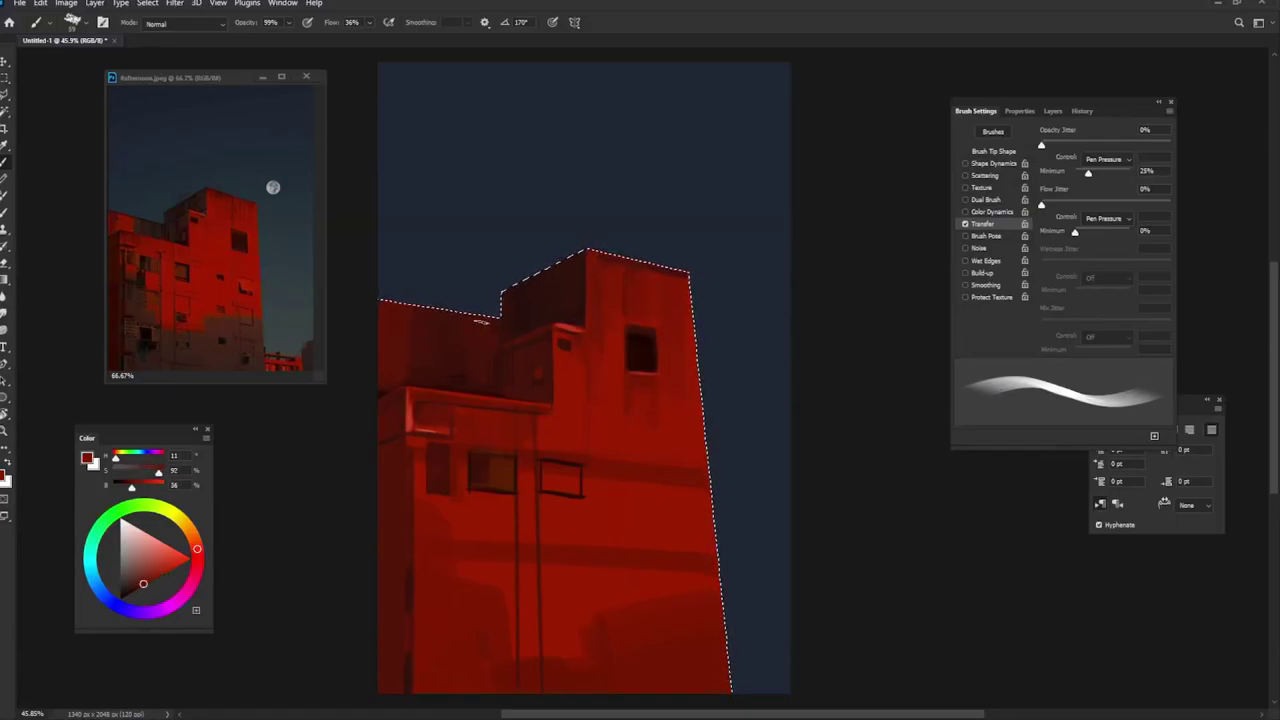
key("0")
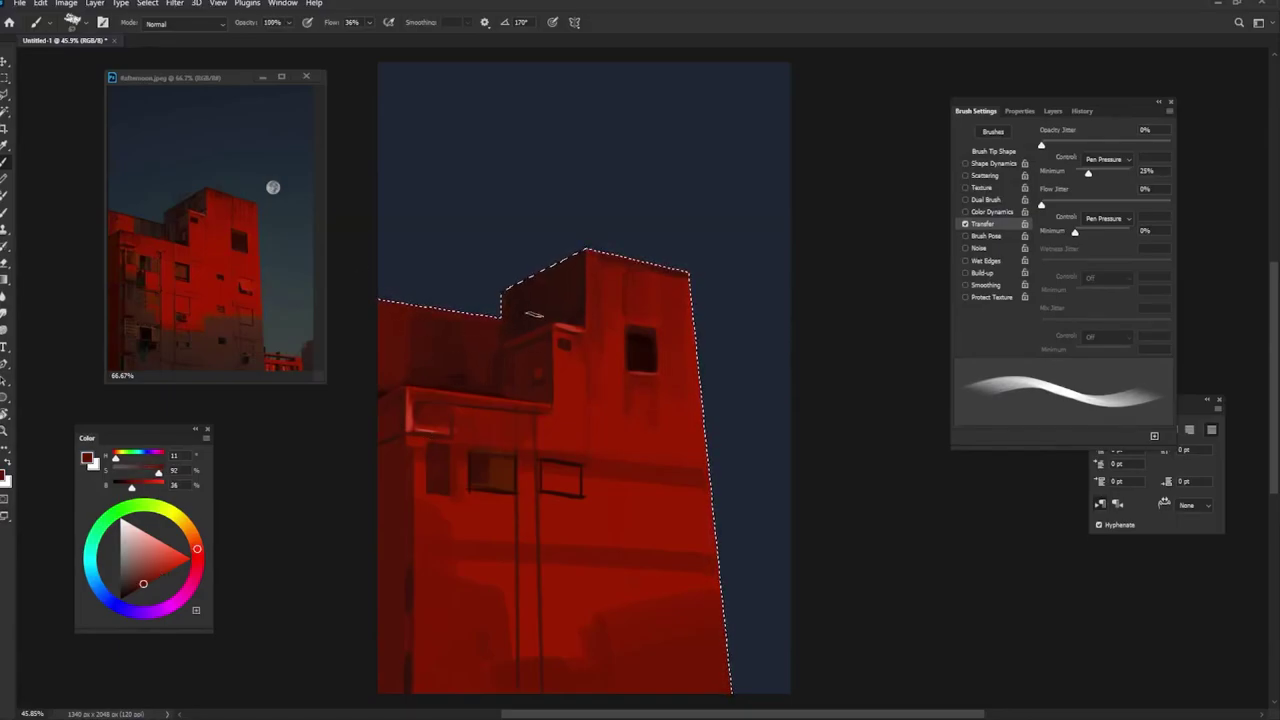
left_click(507, 317, "alt")
left_click(520, 318, "alt")
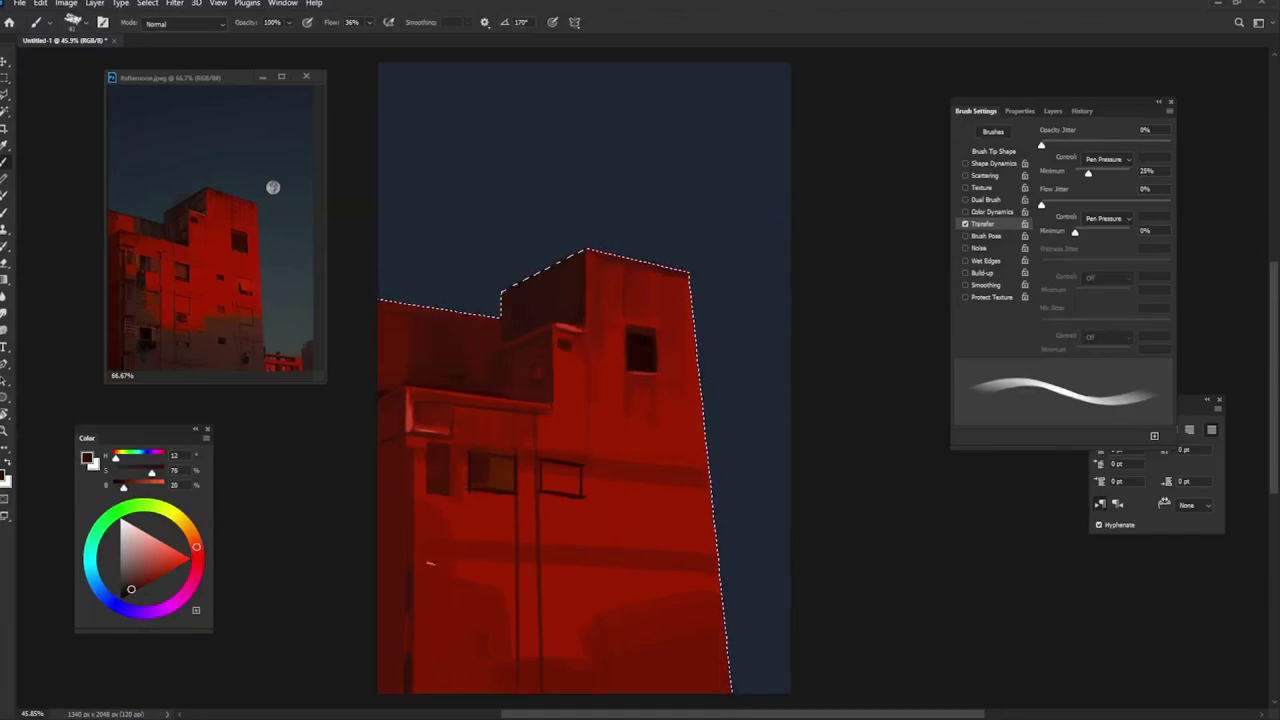
left_click(510, 314, "alt")
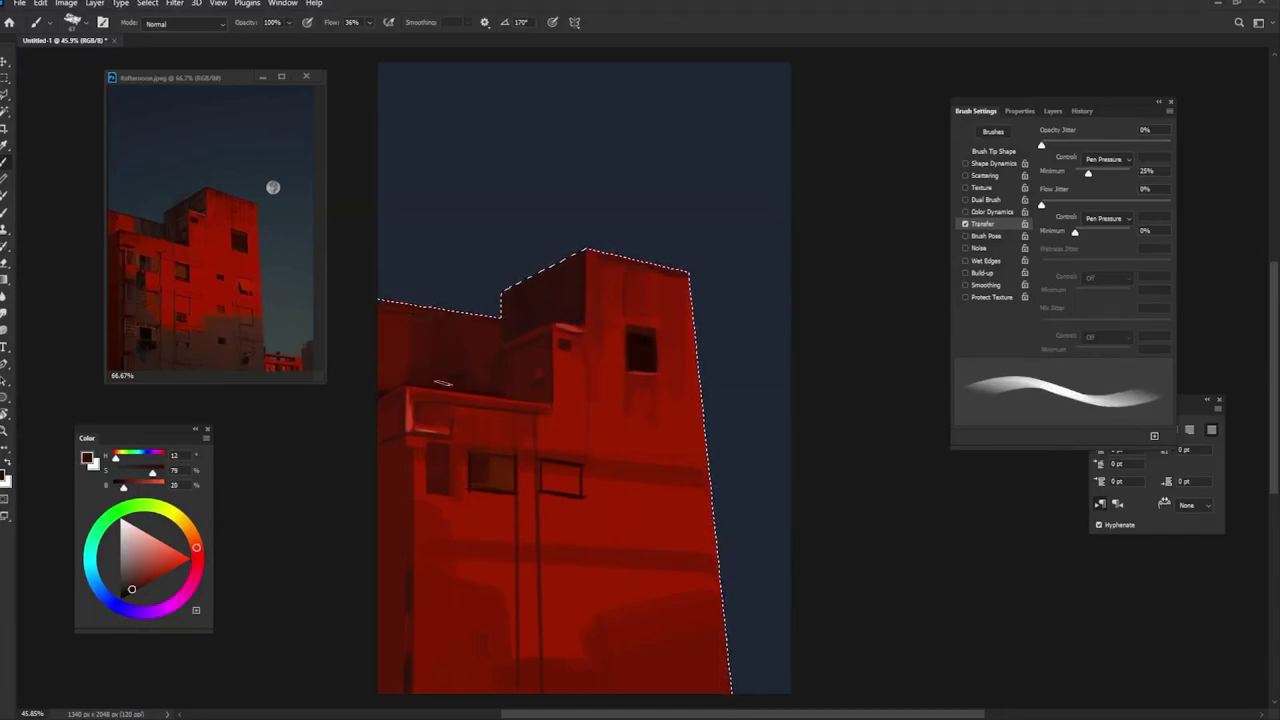
Step: Add mid and lit red tones around the windows, with the tip between 170° and -180°
left_click(397, 316, "alt")
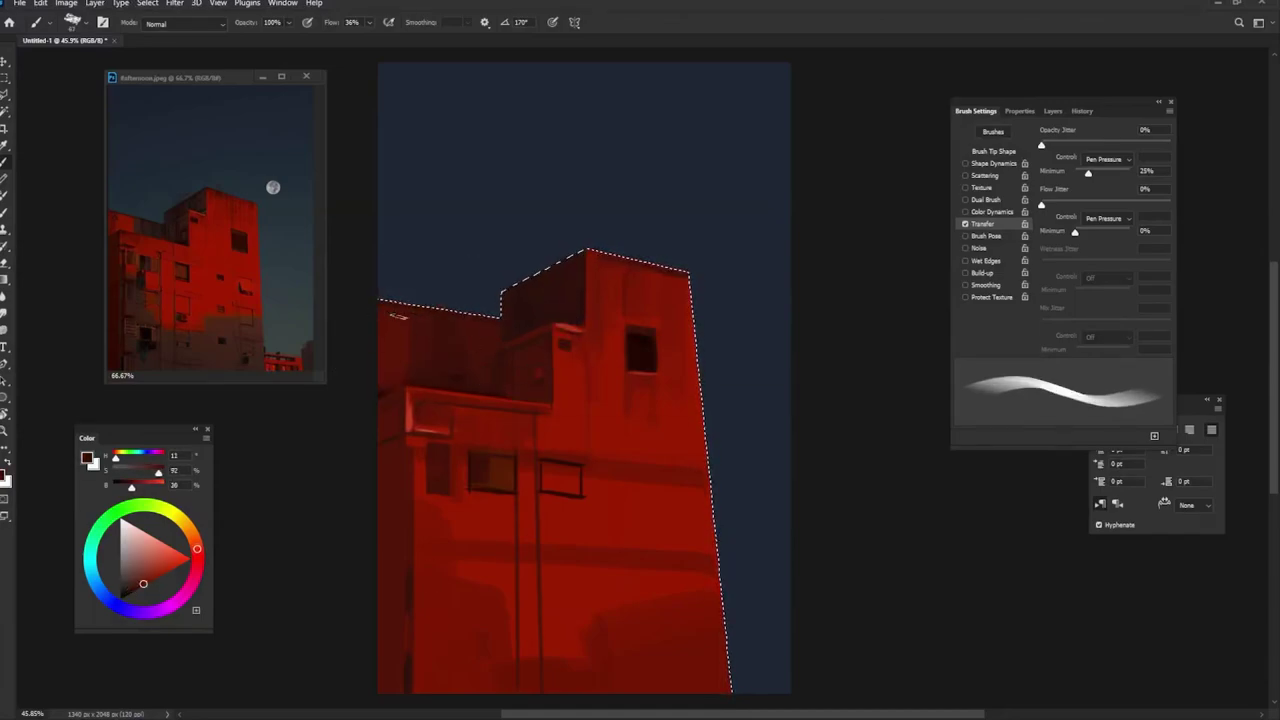
left_click(578, 366, "alt")
left_click(393, 365, "alt")
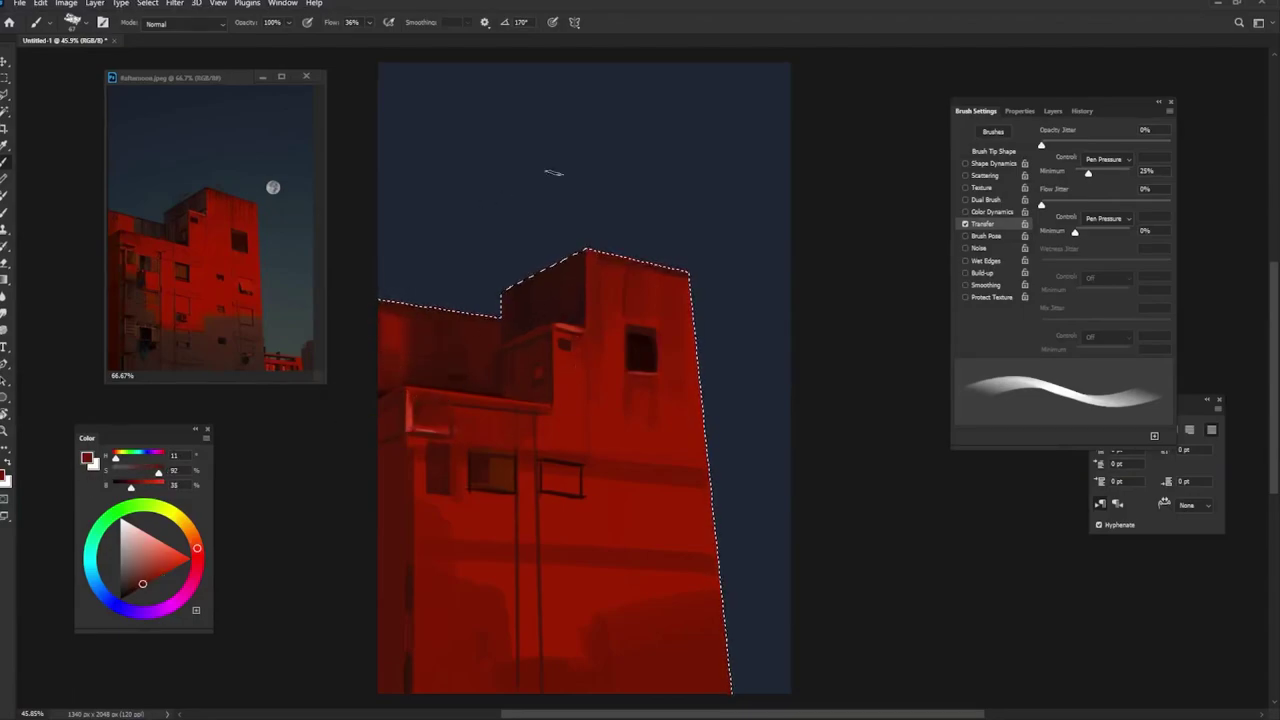
left_click(523, 337, "alt")
key("9")
key("9")
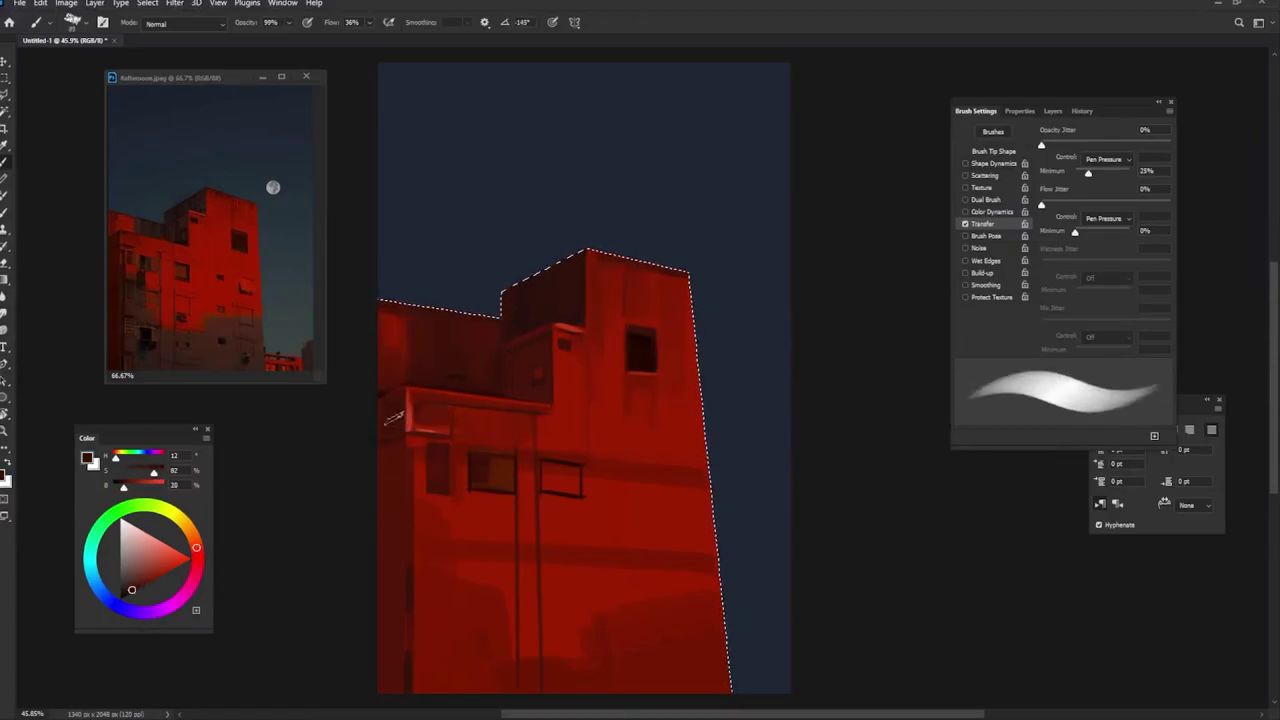
key("0")
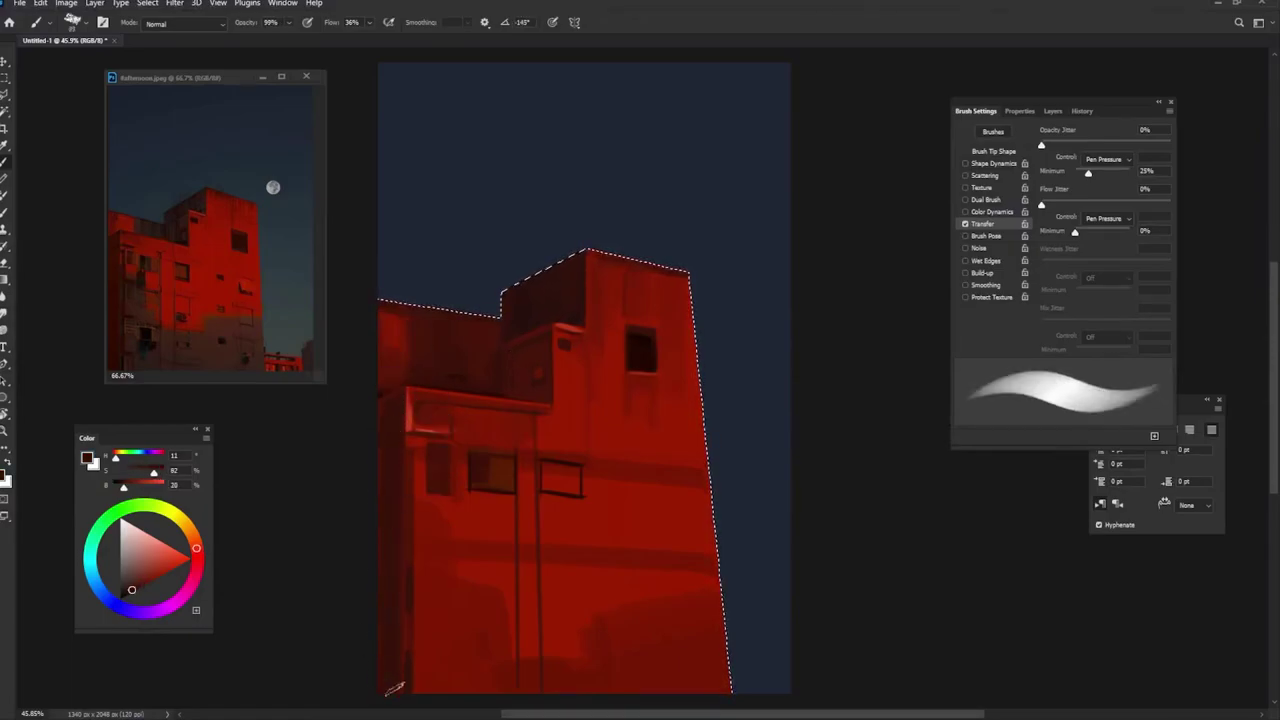
key("shift+Right")
key("shift+Right")
Step: Enlarge the brush and paint near-black red recesses into the left windows with a horizontal tip
key("shift+Right")
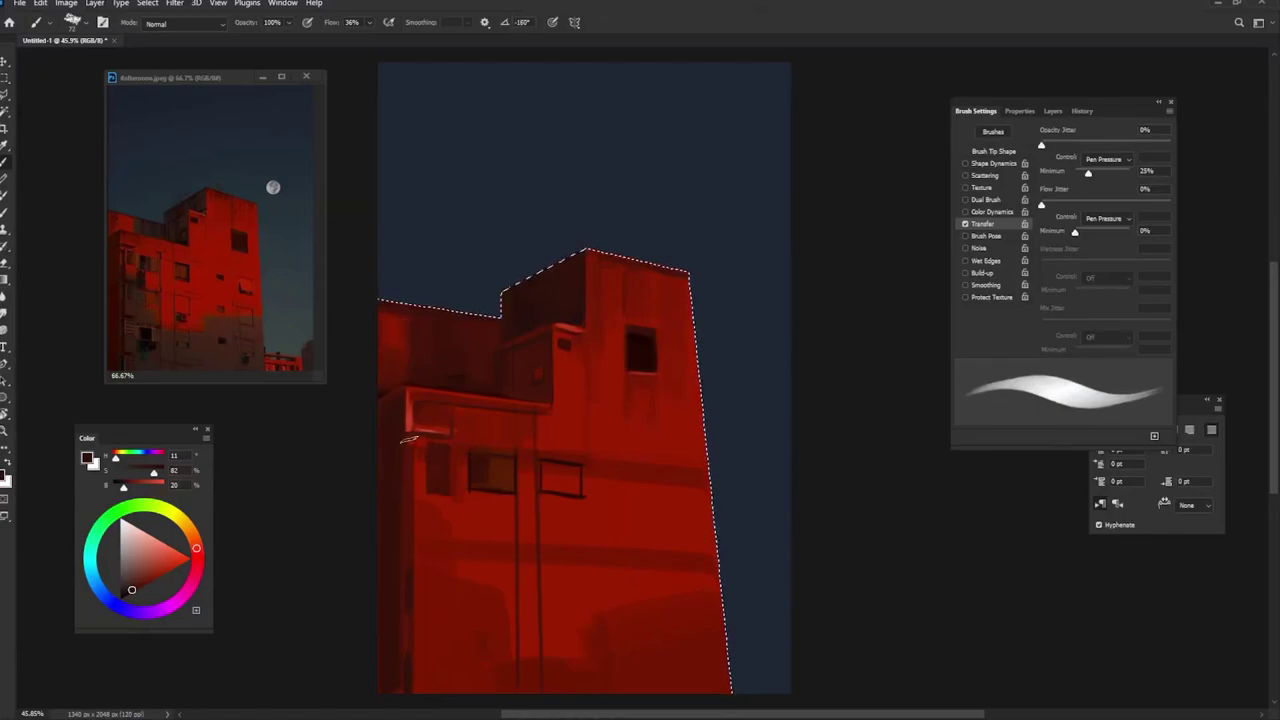
key("shift+Left")
key("shift+Left")
key("shift+Left")
key("shift+Left")
left_click(425, 441, "alt")
key("shift+Right")
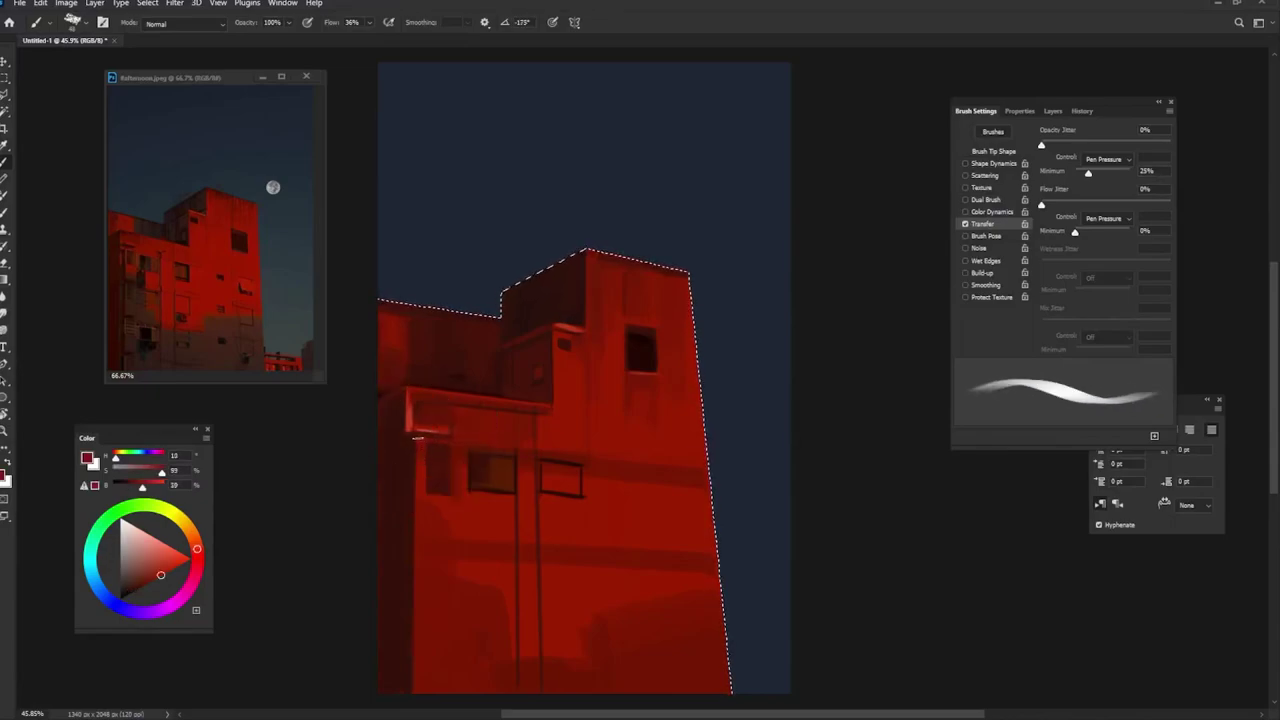
right_click(451, 410, "alt")
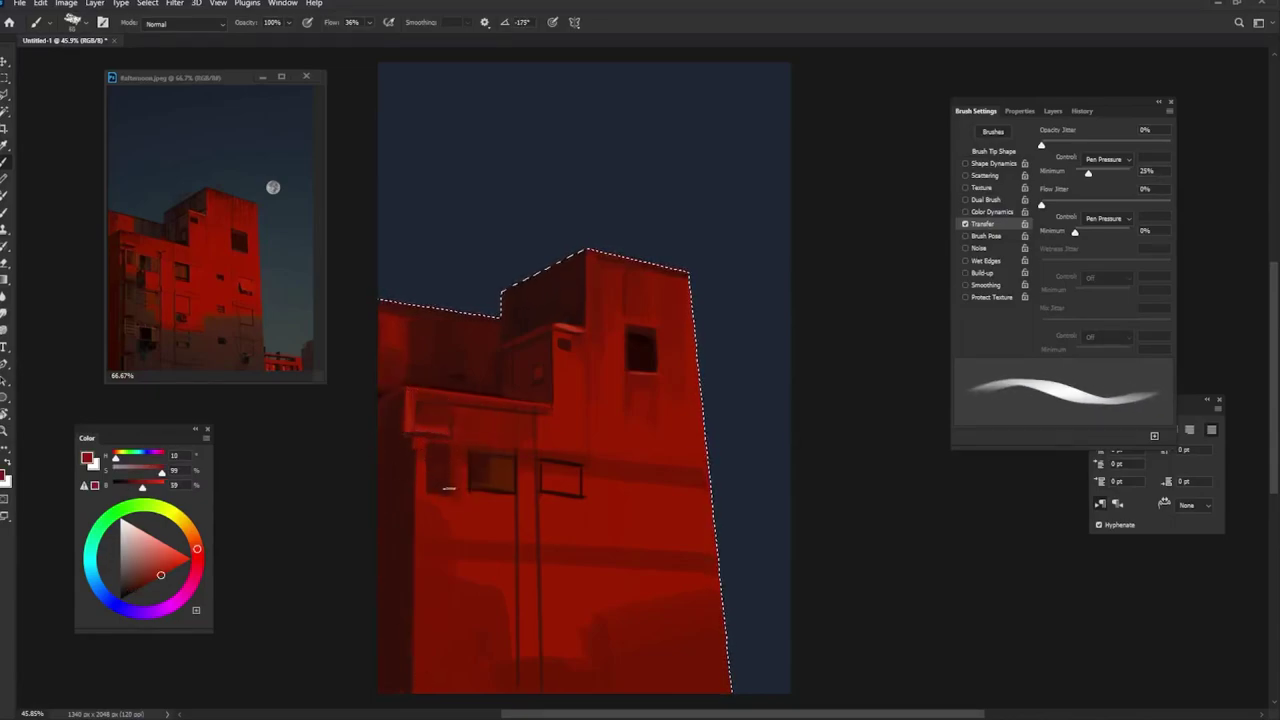
left_click(424, 439, "alt")
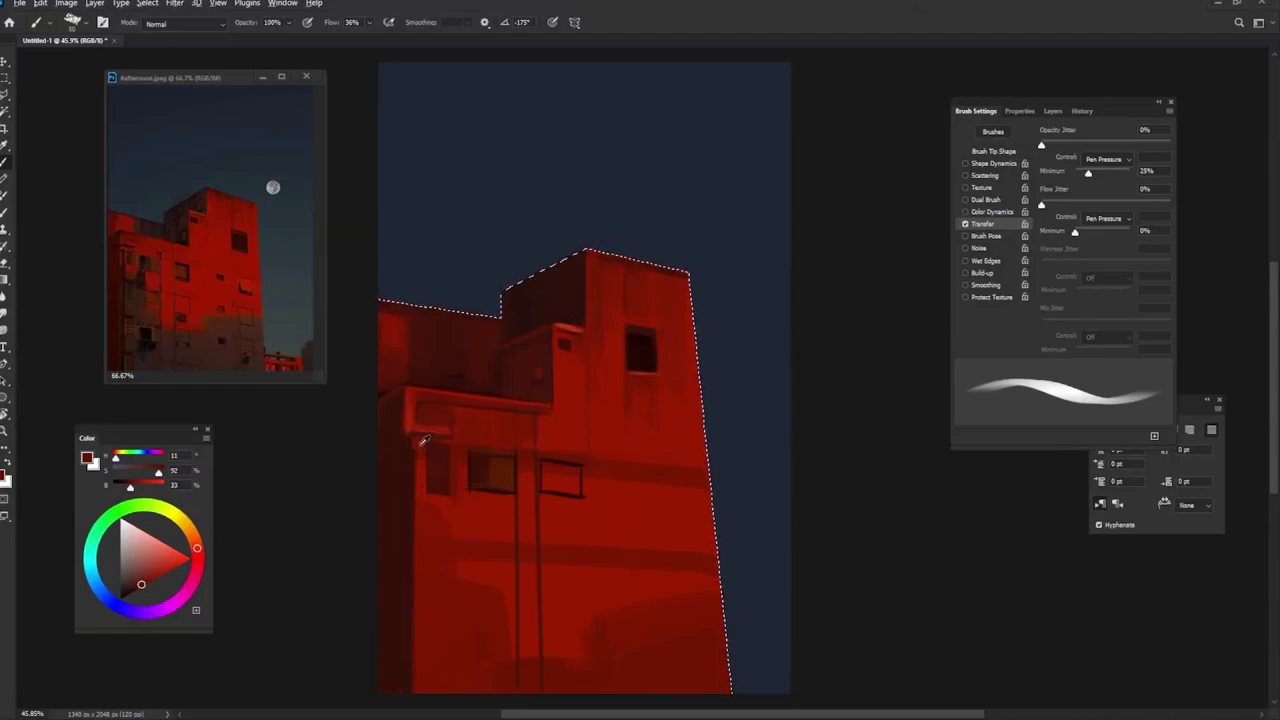
left_click(423, 490, "alt")
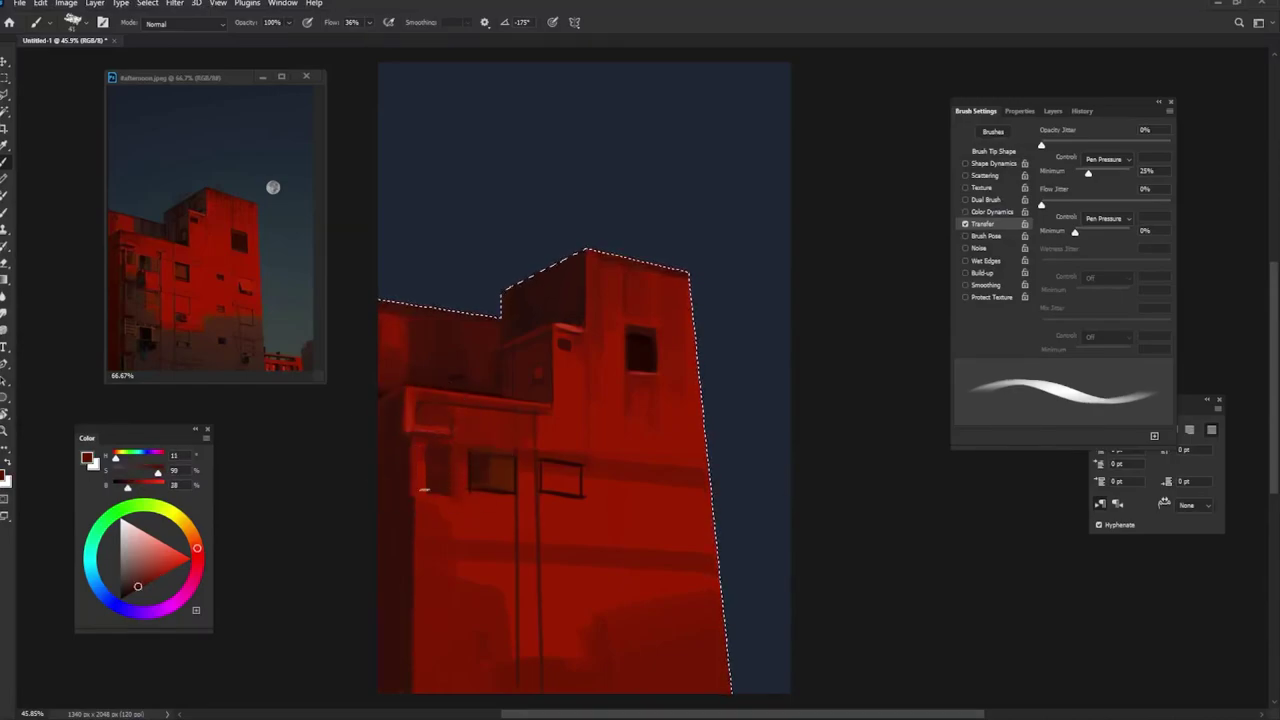
right_click(426, 450, "alt")
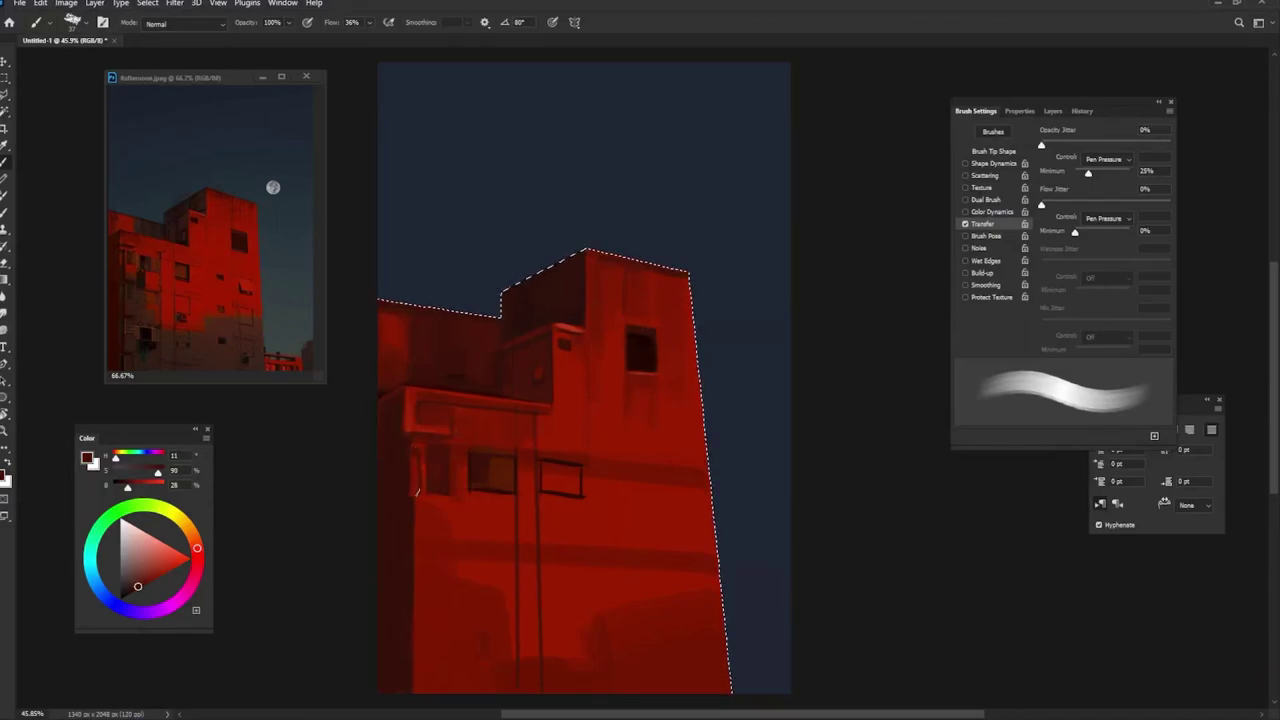
key("shift+Left")
key("shift+Left")
key("shift+Left")
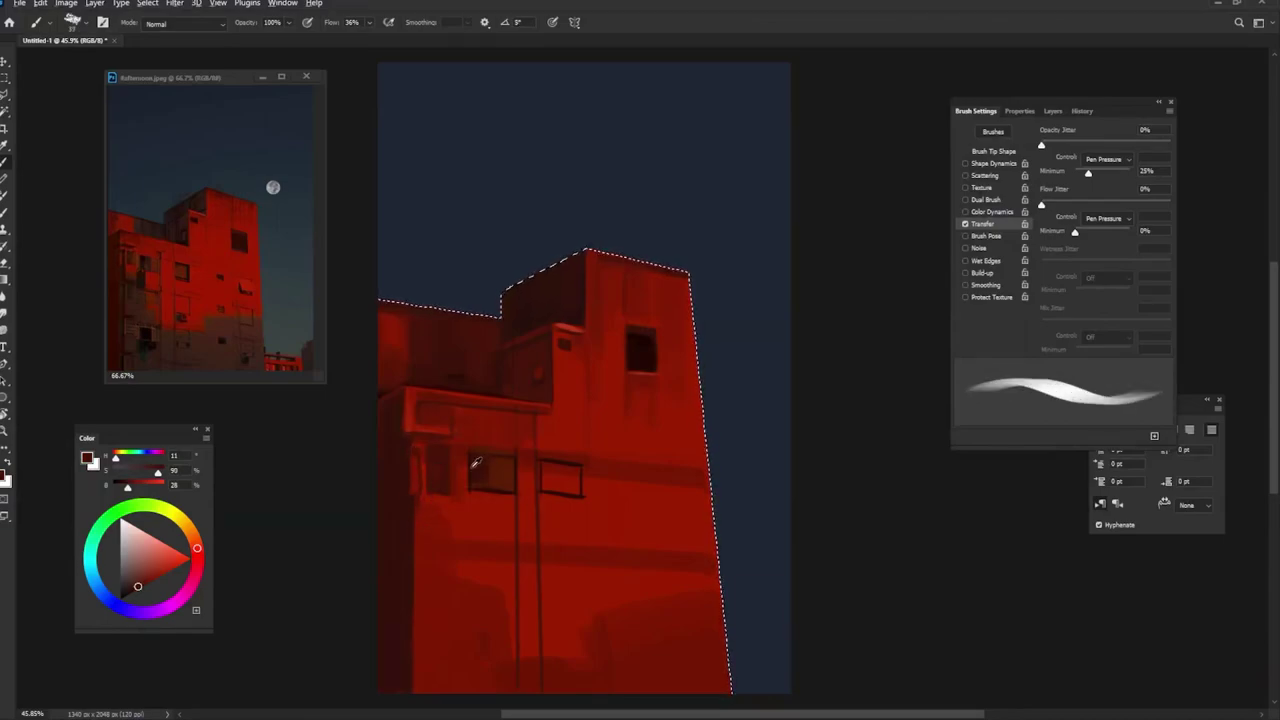
left_click(415, 490, "alt")
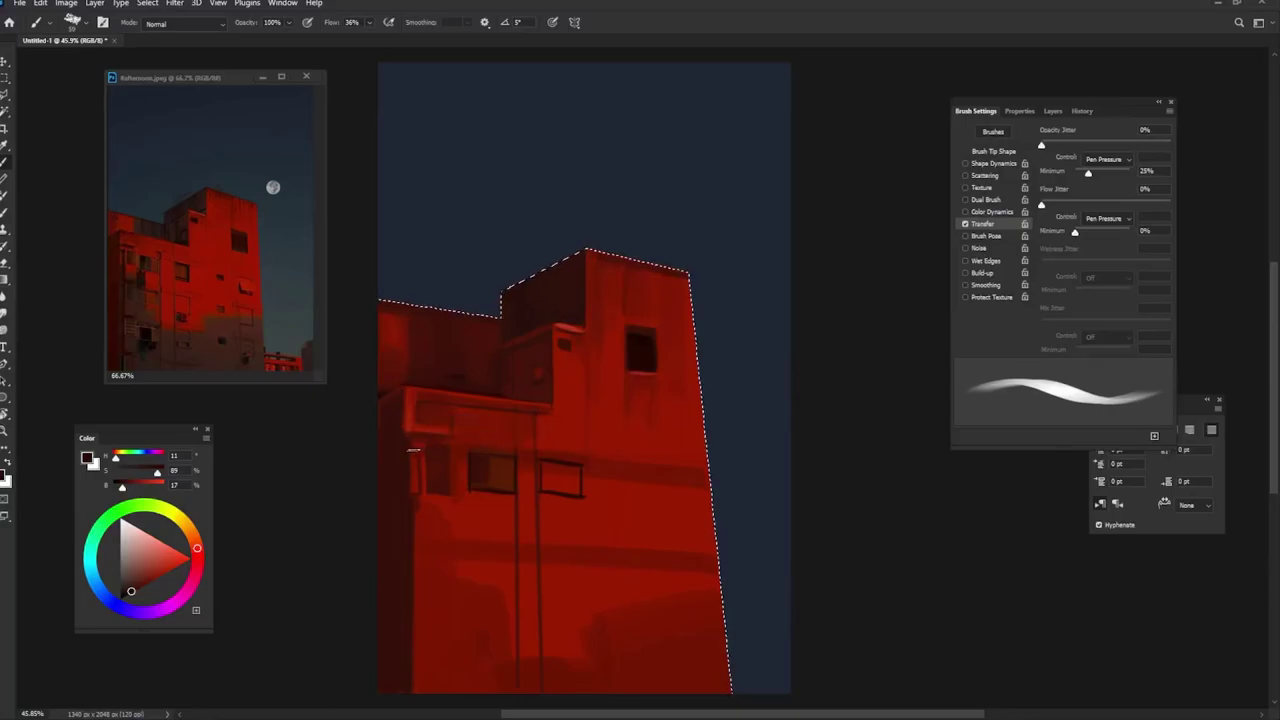
Step: Refine the window edges with brighter and very dark reds, rotating the tip between 170° and -175°
key("shift+Left")
key("shift+Left")
key("shift+Left")
key("shift+Left")
key("shift+Left")
key("shift+Left")
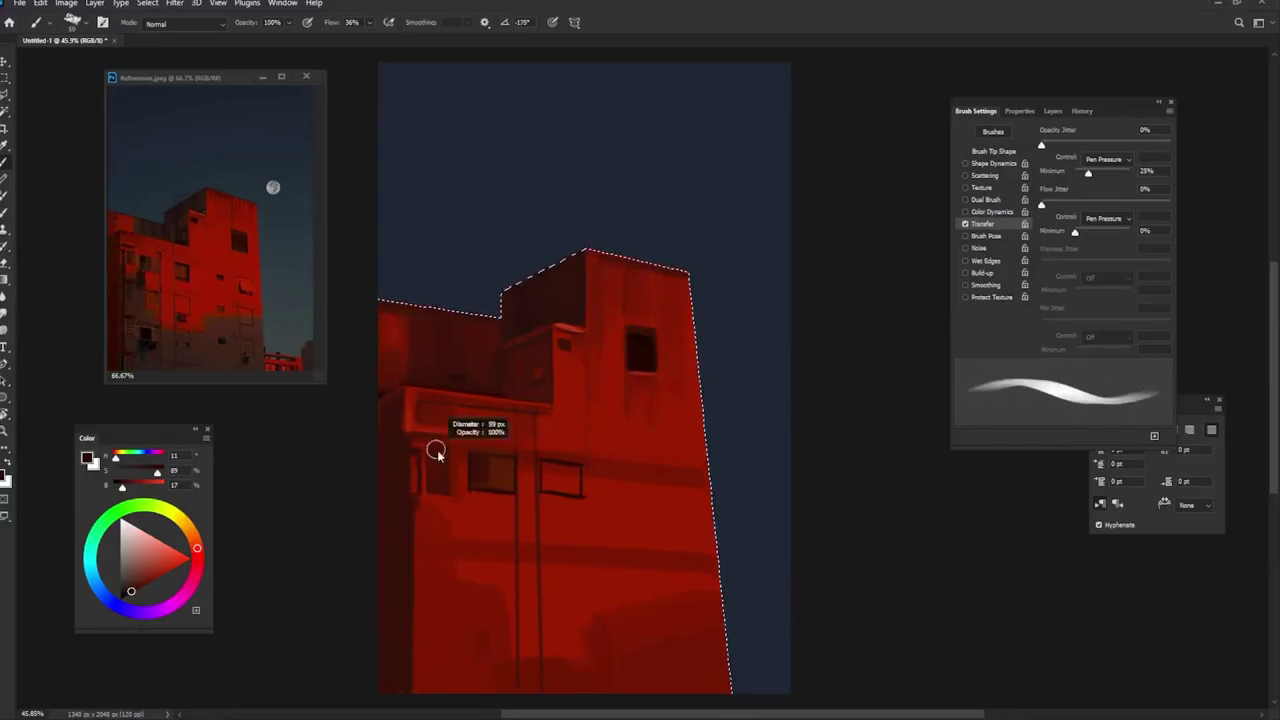
key("shift+Left")
key("shift+Left")
key("shift+Left")
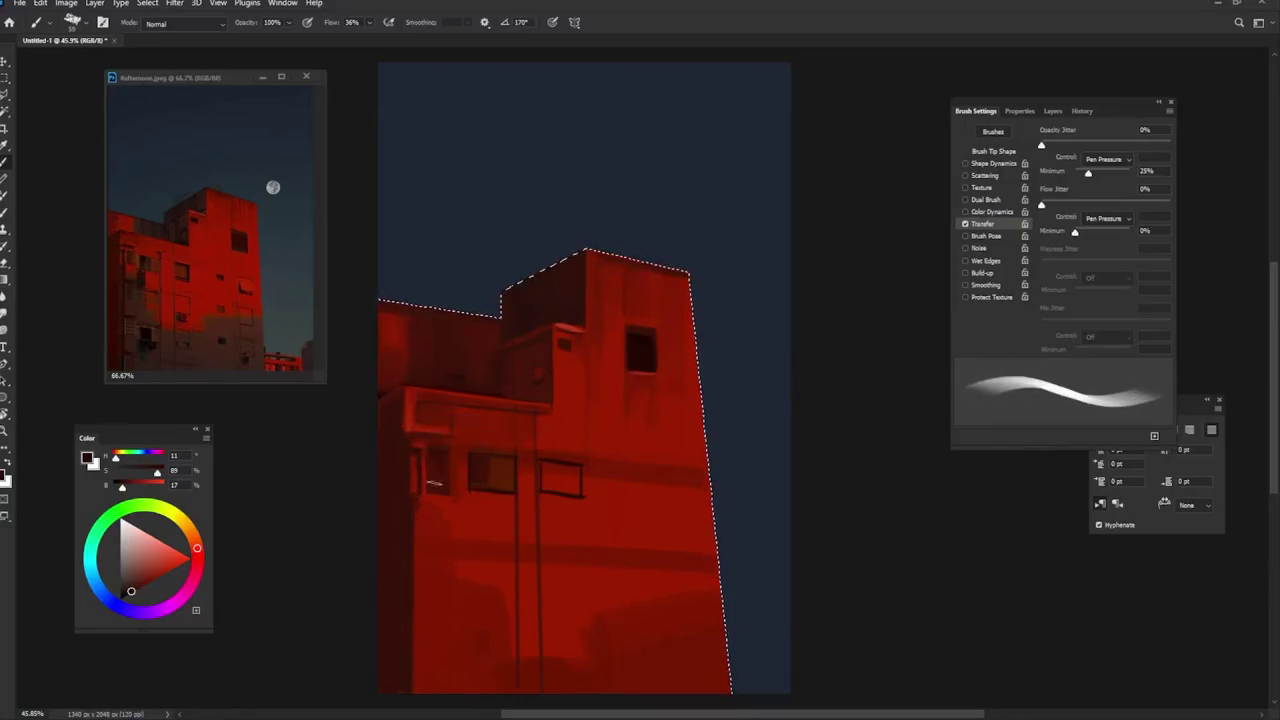
key("shift+Right")
left_click(428, 446, "alt")
key("shift+Left")
key("shift+Left")
key("shift+Left")
key("shift+Left")
key("shift+Left")
key("shift+Left")
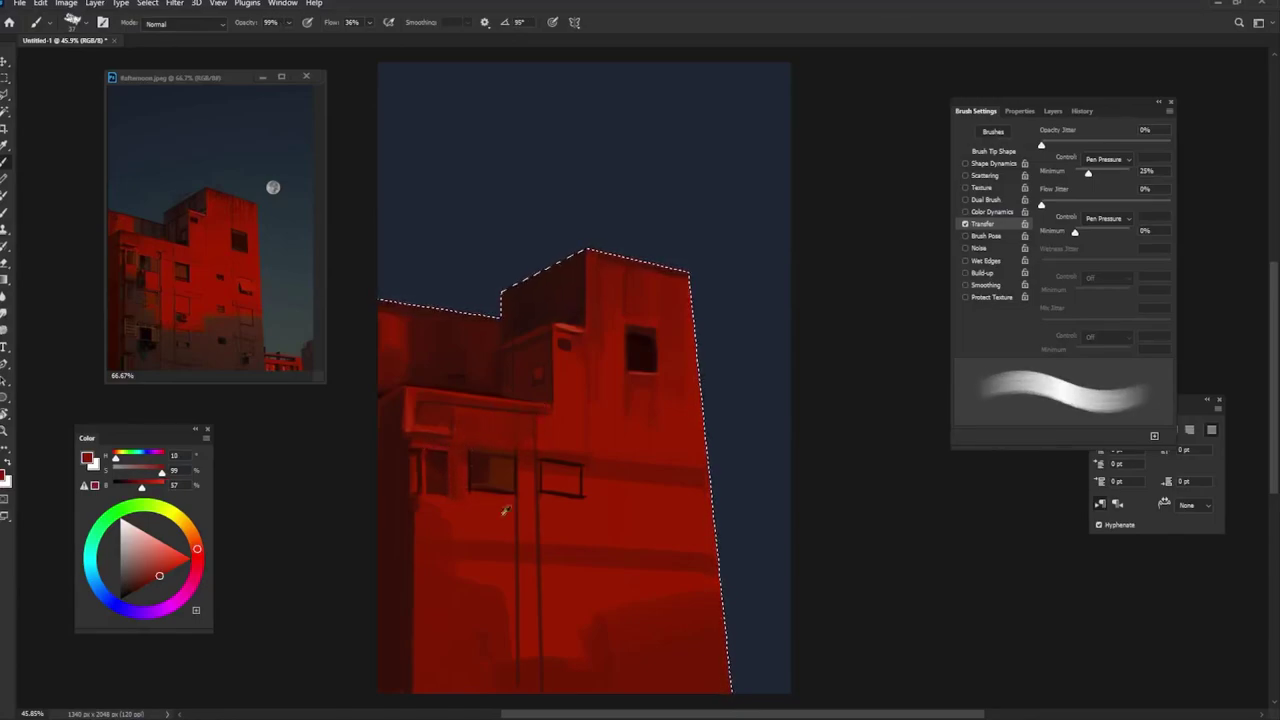
left_click(463, 474, "alt")
left_click(441, 462, "alt")
key("shift+Right")
key("shift+Right")
key("shift+Right")
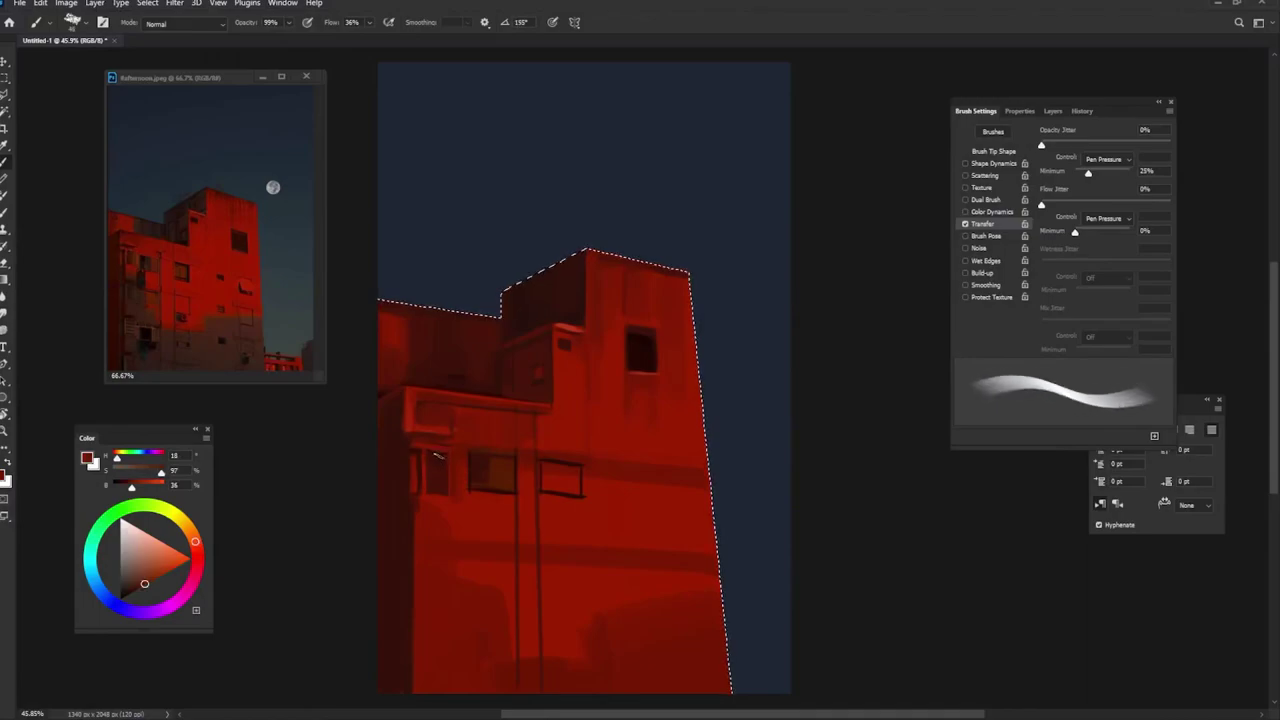
key("shift+Right")
key("shift+Right")
key("shift+Right")
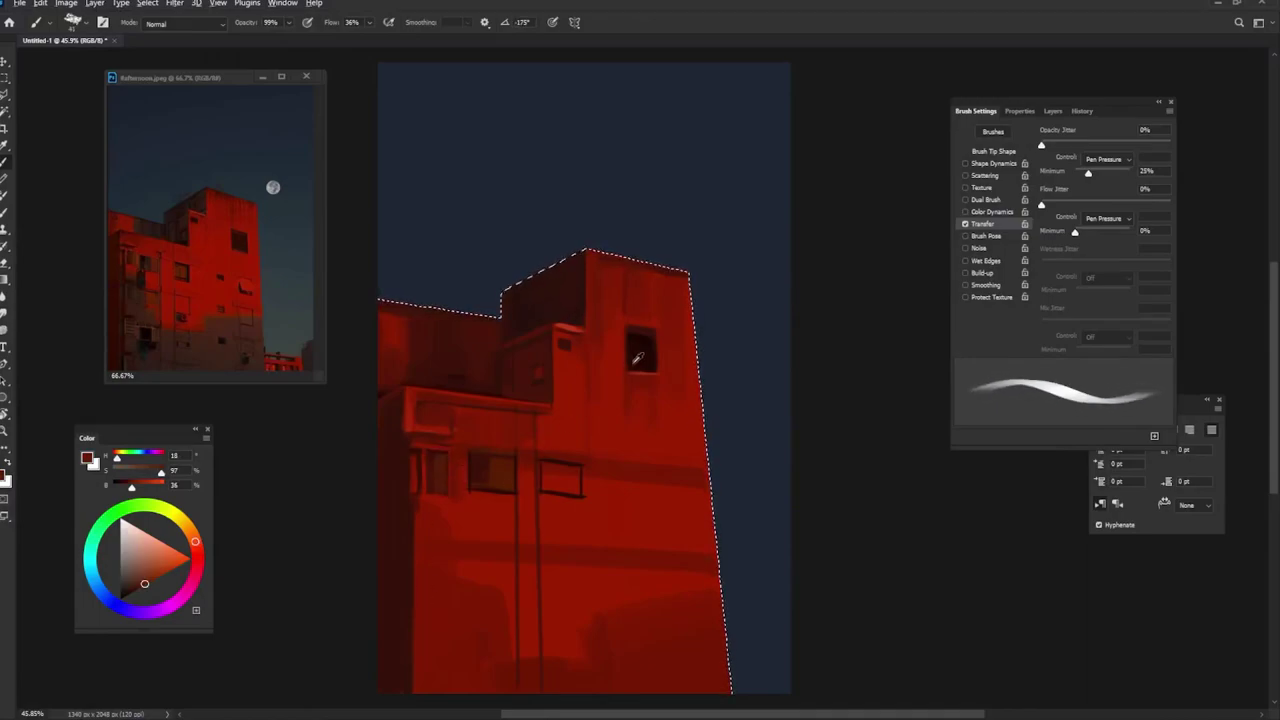
left_click(431, 455, "alt")
Step: Add small pale highlight strokes beside the left windows at 99% opacity, with the tip at 65° and -175°
key("0")
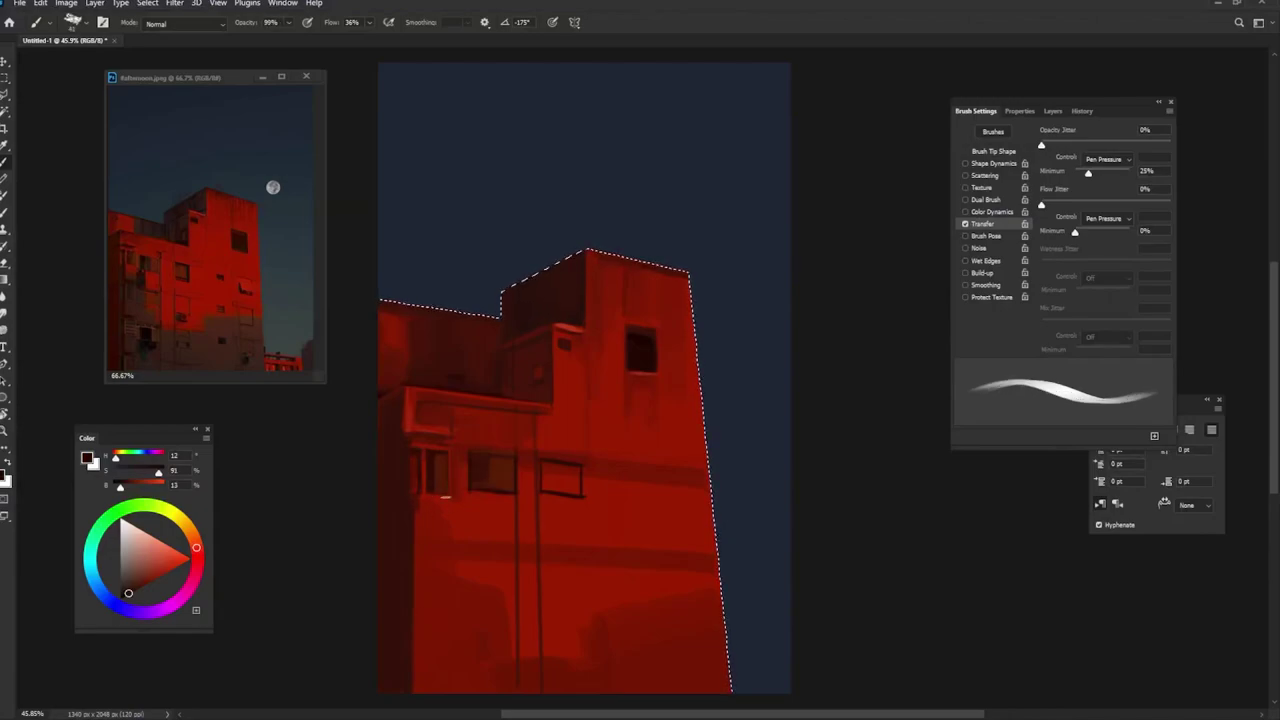
key("9")
key("9")
left_click(428, 500, "alt")
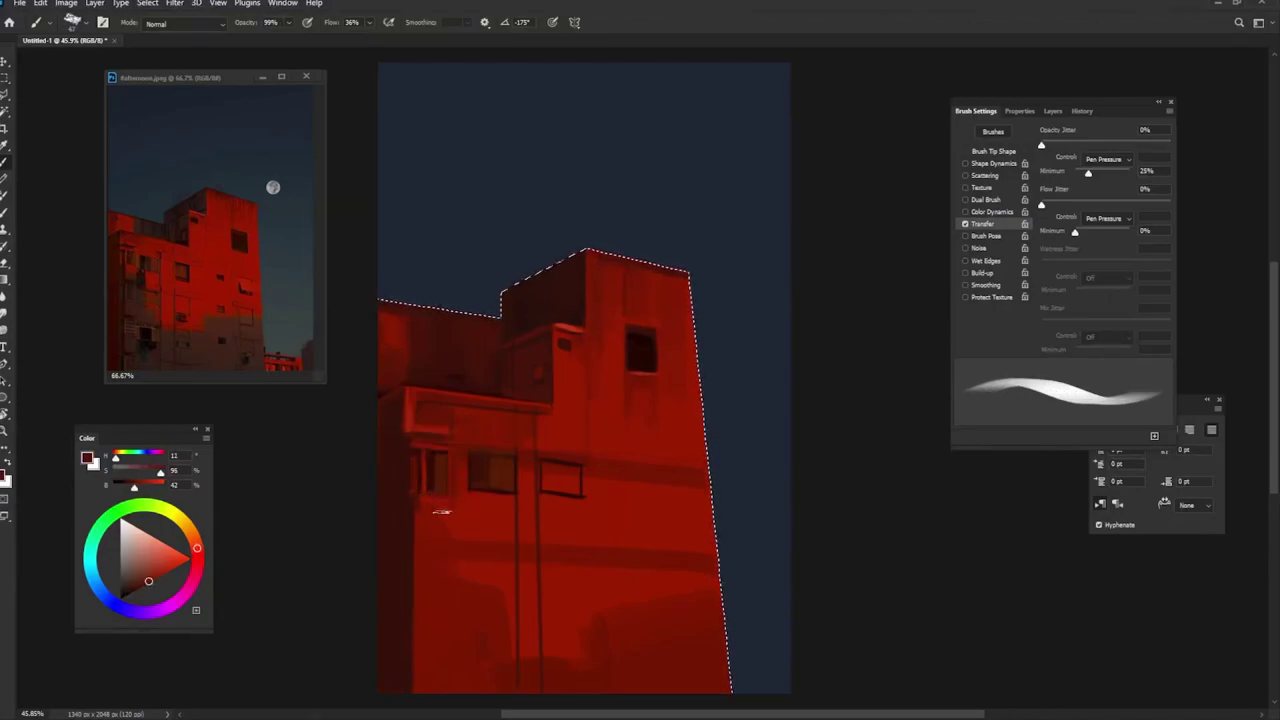
key("shift+Left")
key("shift+Left")
key("shift+Left")
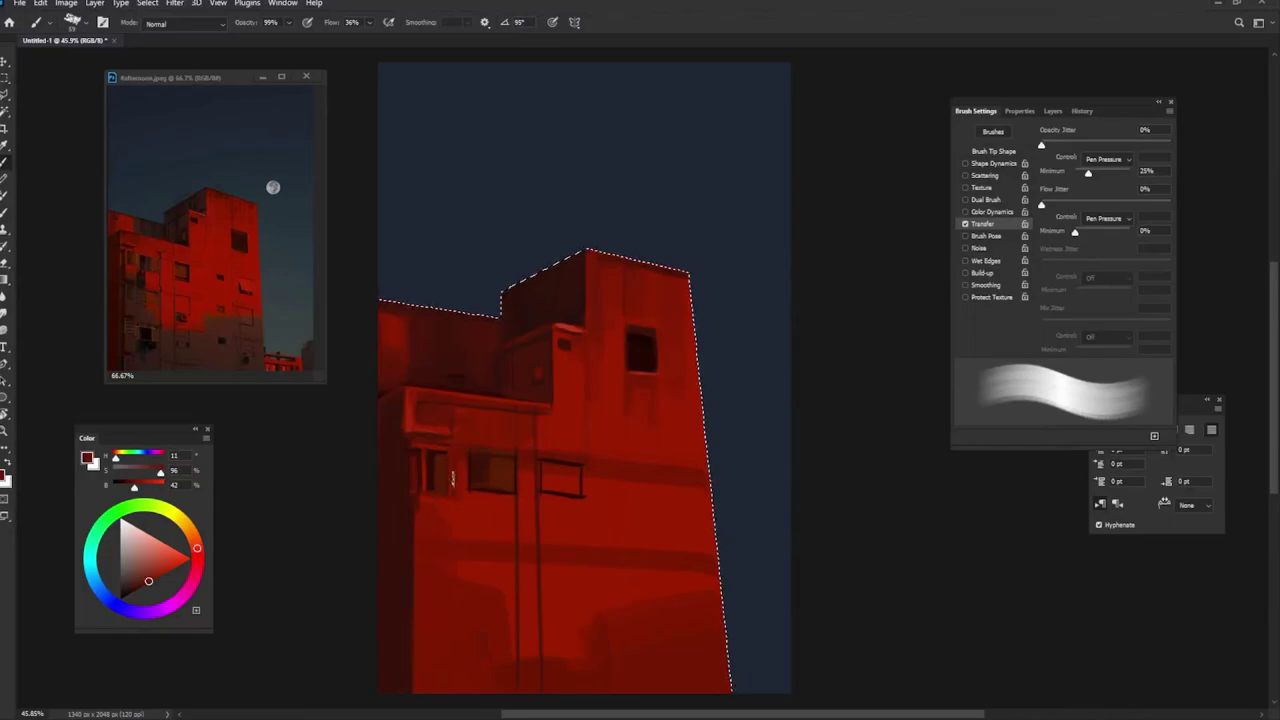
left_click(456, 481, "alt")
key("shift+Right")
key("shift+Right")
key("shift+Right")
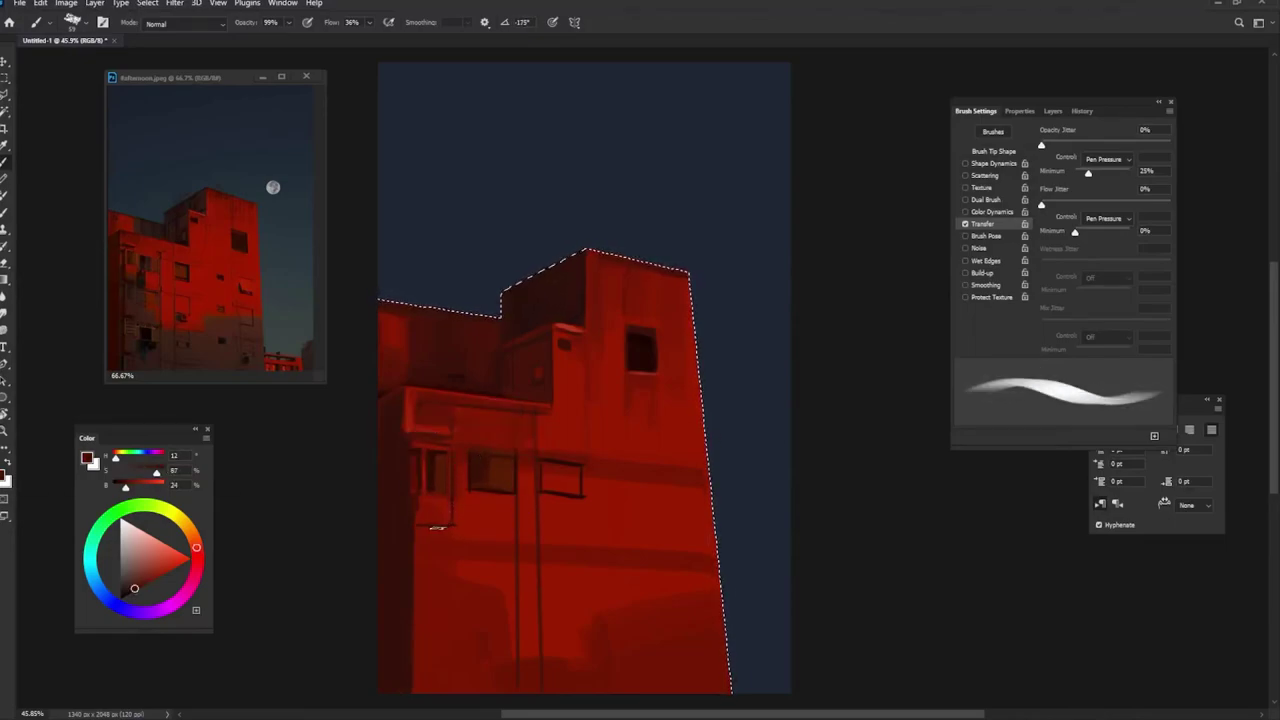
left_click(422, 515, "alt")
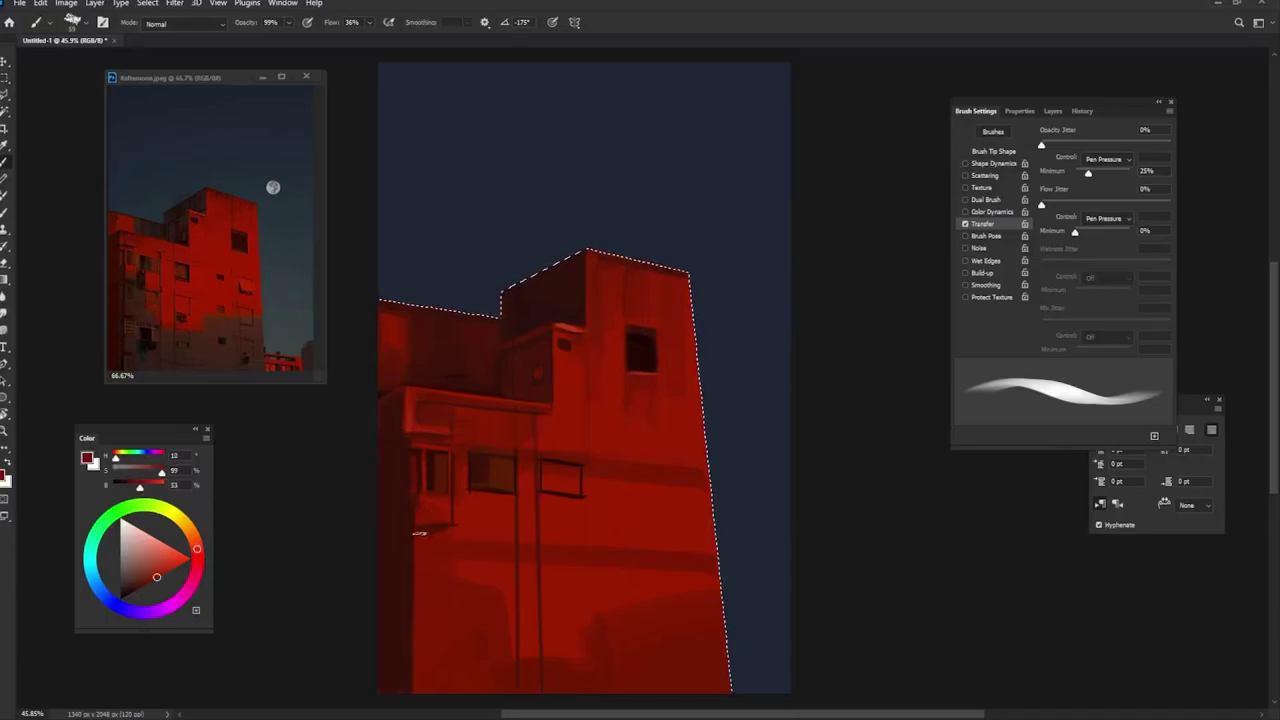
left_click(430, 503, "alt")
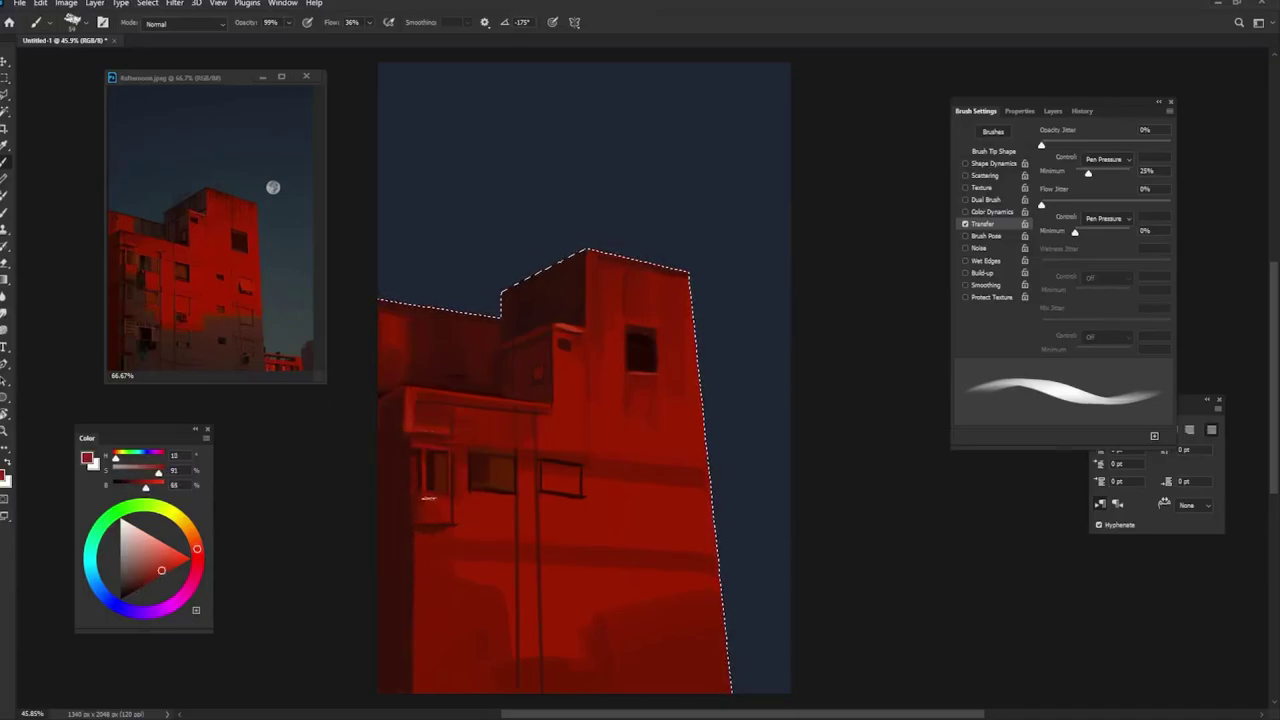
Step: Rotate the brush tip to -105°, then -10°, and sample deep shadow reds near the left windows
left_click(422, 496, "alt")
left_click(422, 495, "alt")
key("shift+Right")
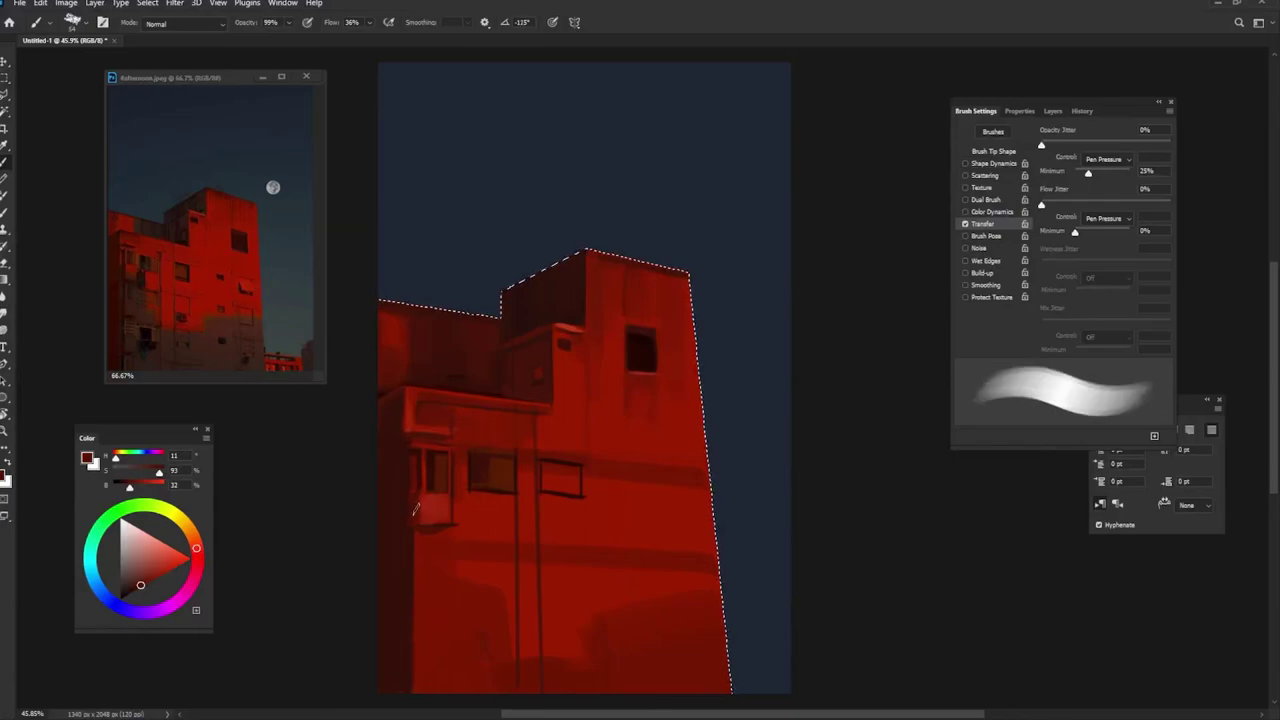
key("shift+Right")
key("shift+Right")
key("shift+Right")
key("shift+Right")
left_click(414, 487, "alt")
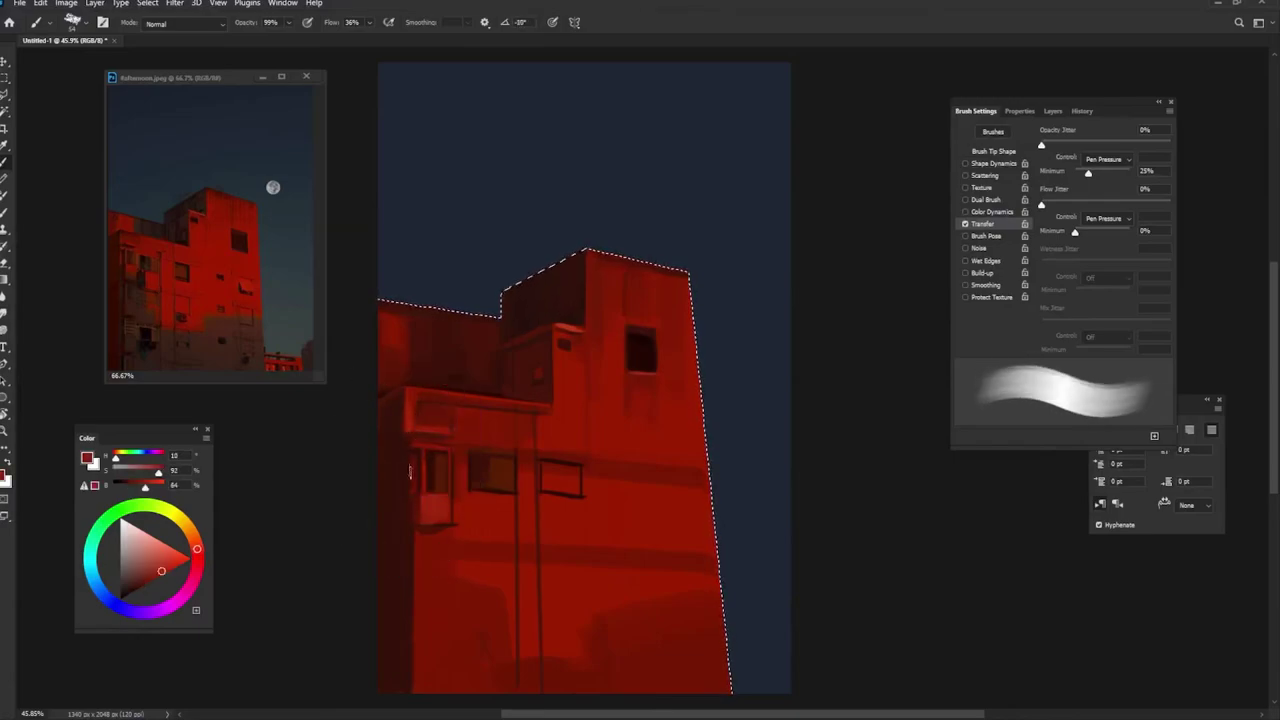
key("shift+Right")
key("shift+Right")
key("shift+Right")
key("shift+Right")
key("shift+Right")
key("shift+Right")
left_click(397, 411, "alt")
key("shift+Right")
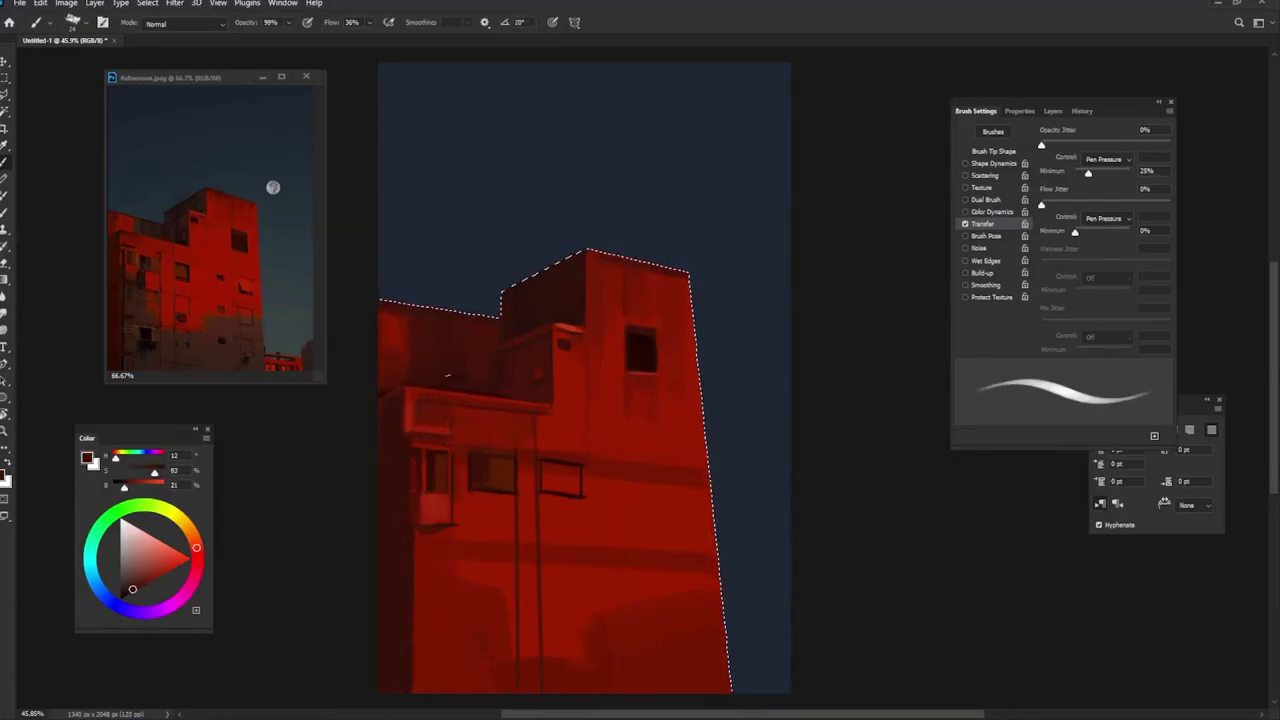
left_click(402, 398, "alt")
key("shift+Right")
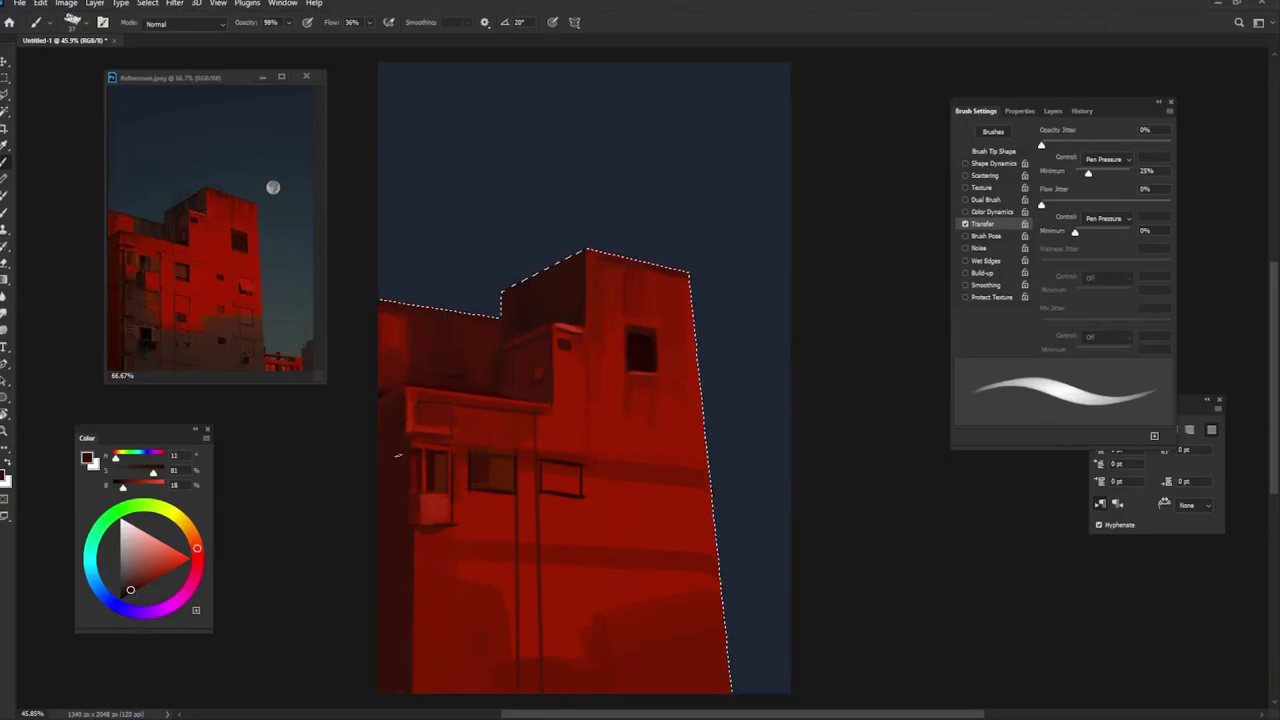
Step: Paint the small boxy unit below the left windows in darker reds
left_click(416, 467, "alt")
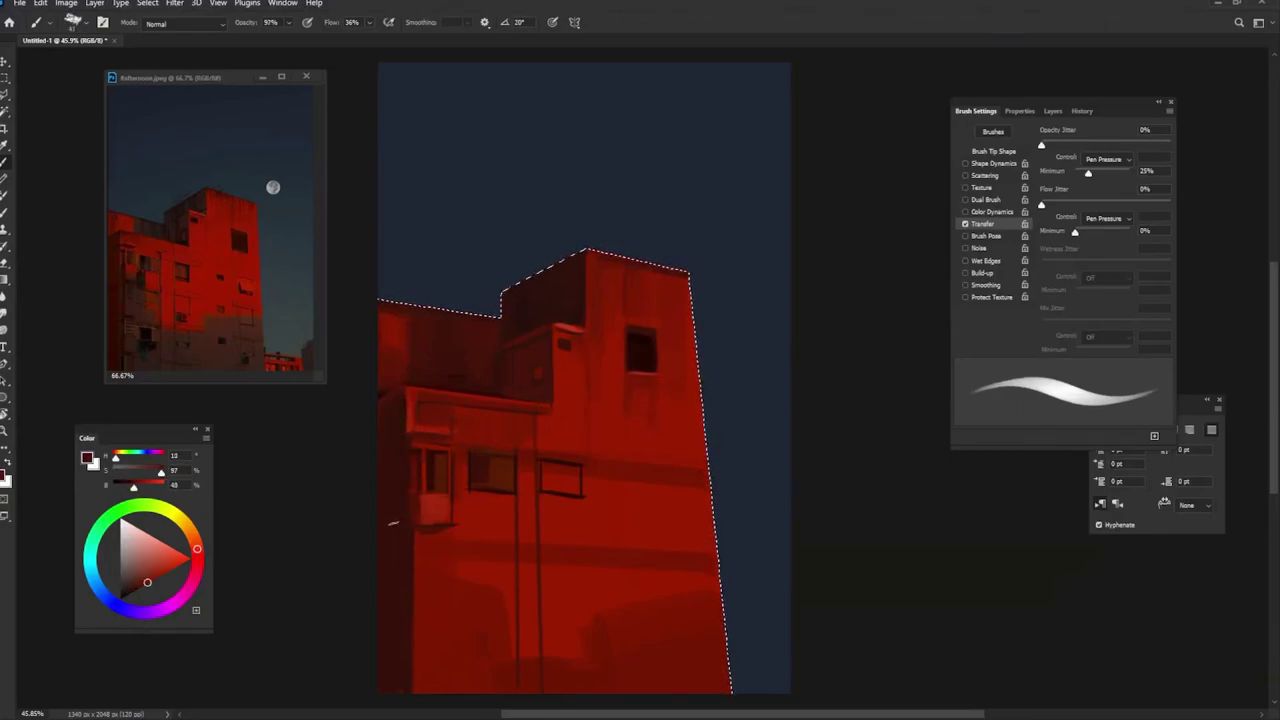
left_click(394, 522, "alt")
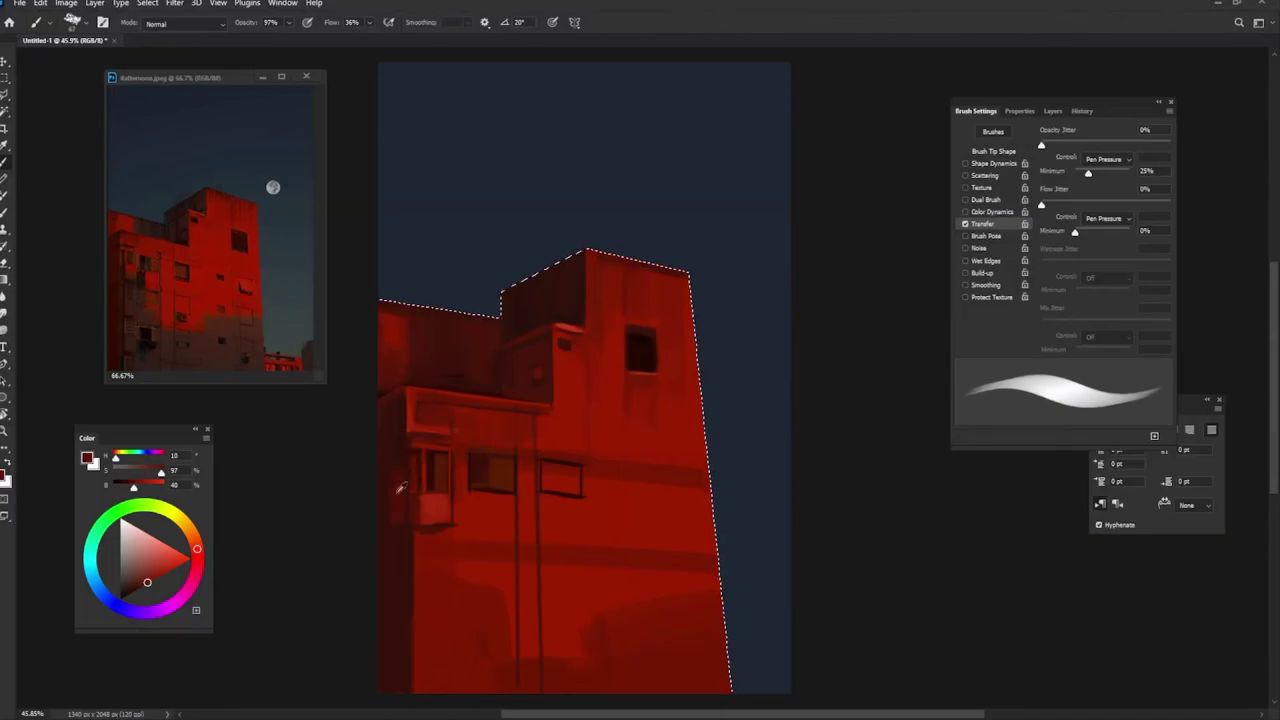
left_click(395, 486, "alt")
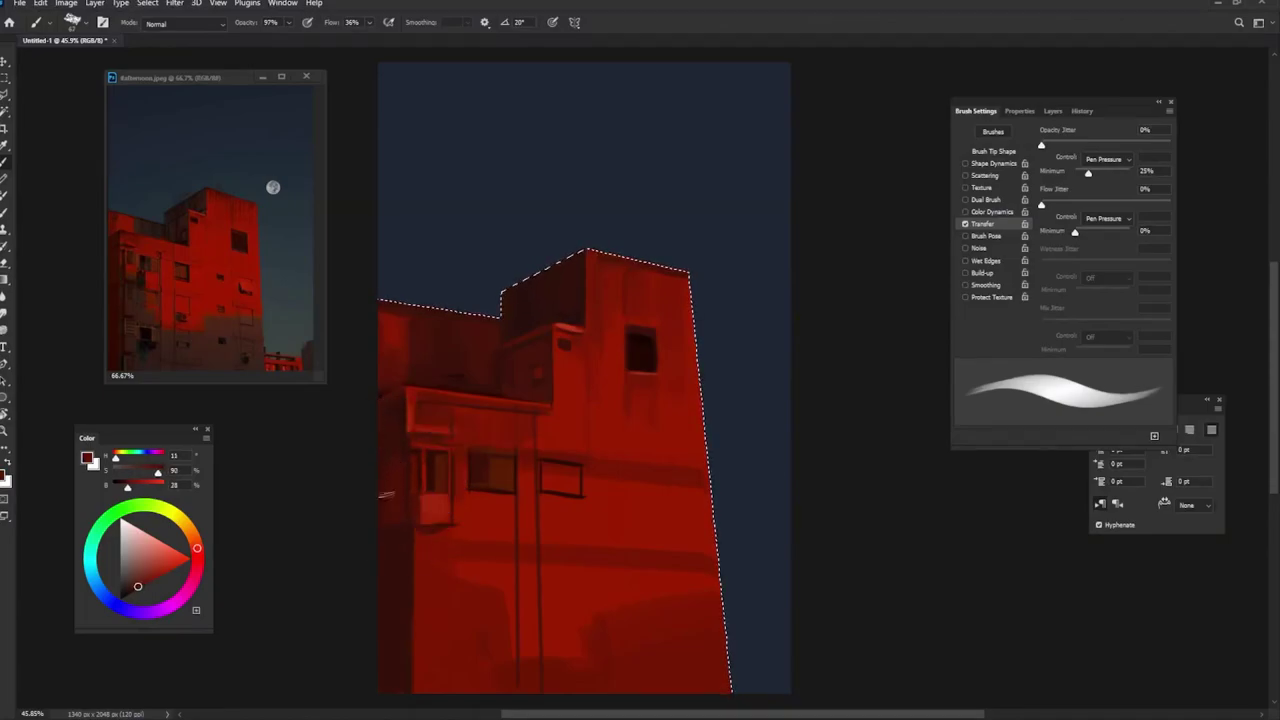
left_click(396, 524, "alt")
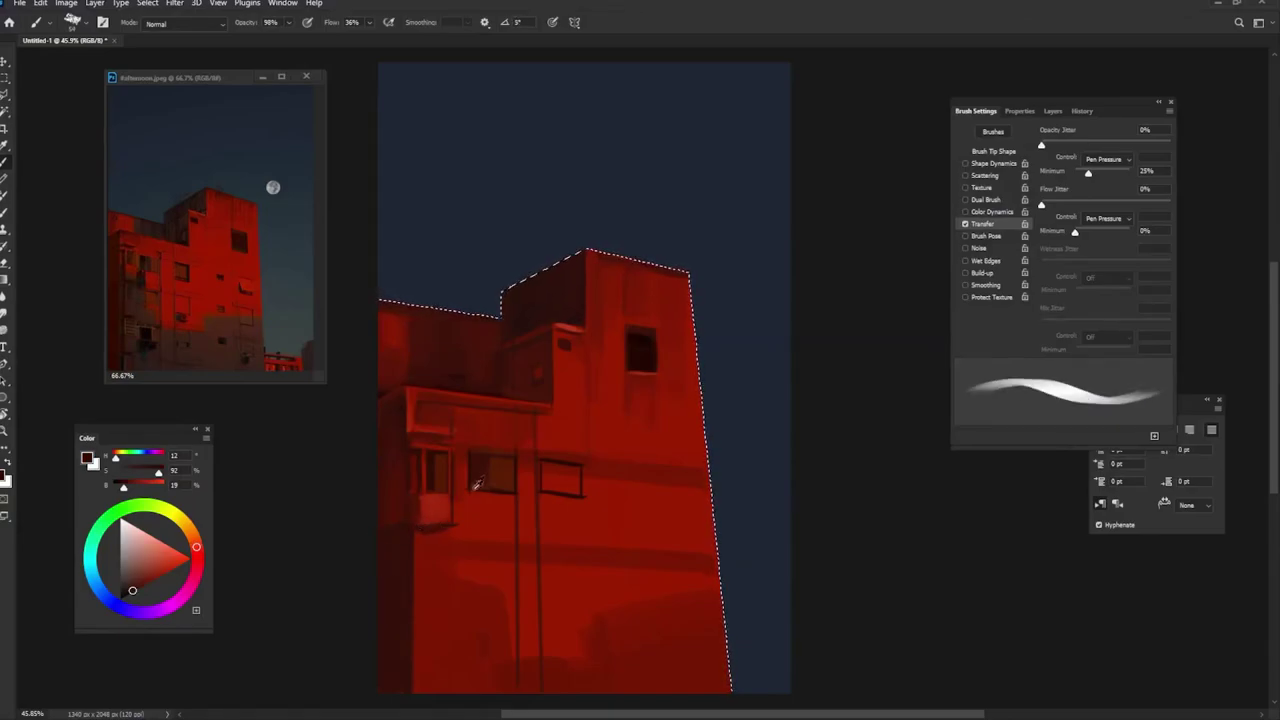
Step: Paint the dark block beneath the middle window at 100% opacity using mid, bright and dark reds
left_click(445, 426, "alt")
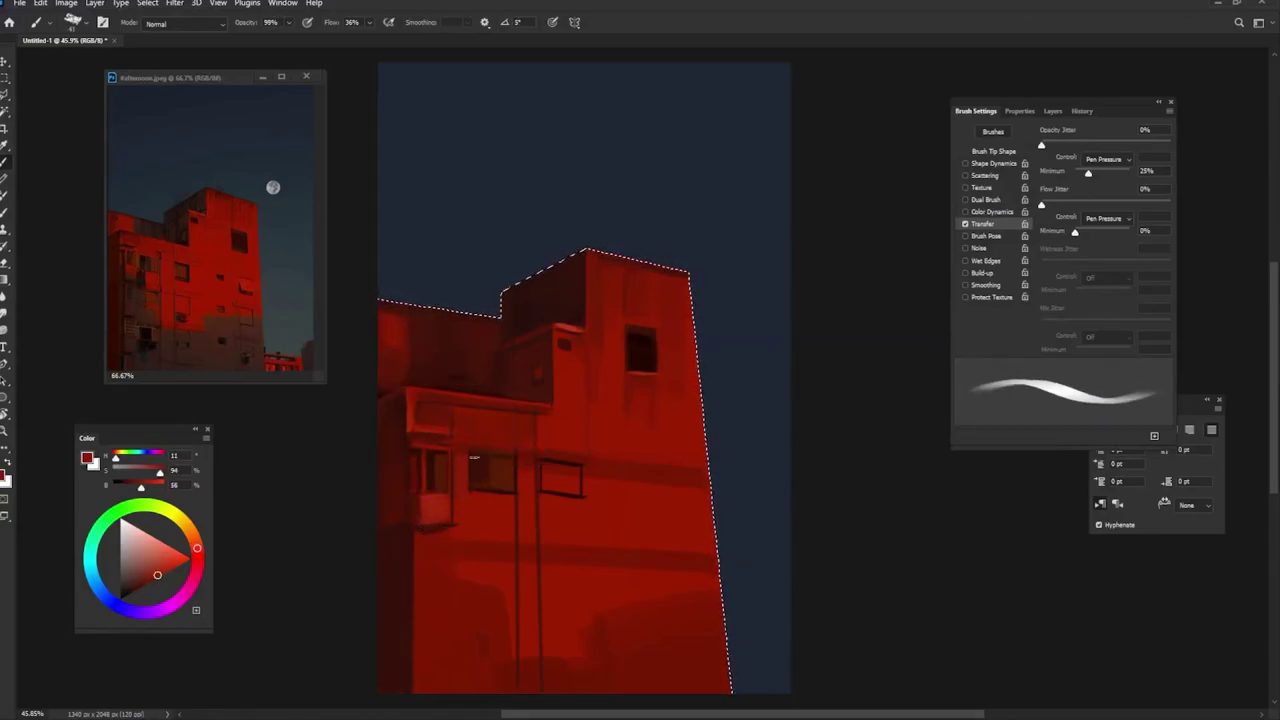
left_click(476, 492, "alt")
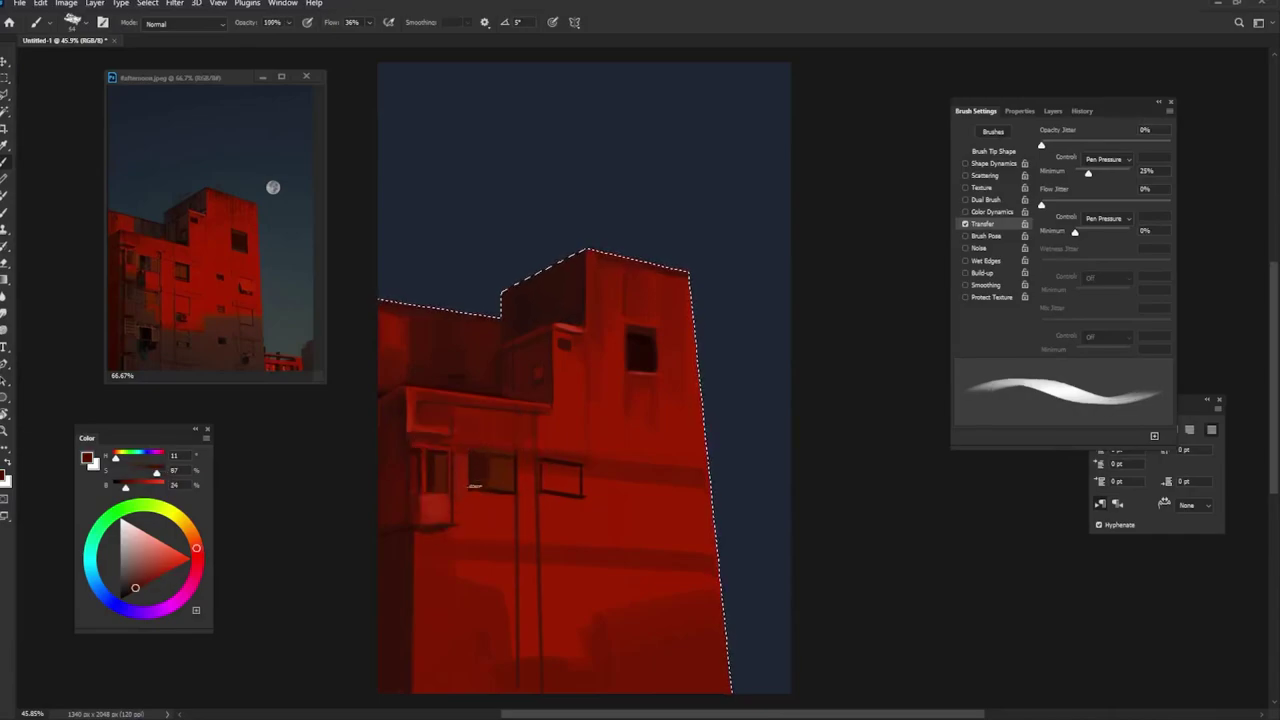
left_click(485, 527, "alt")
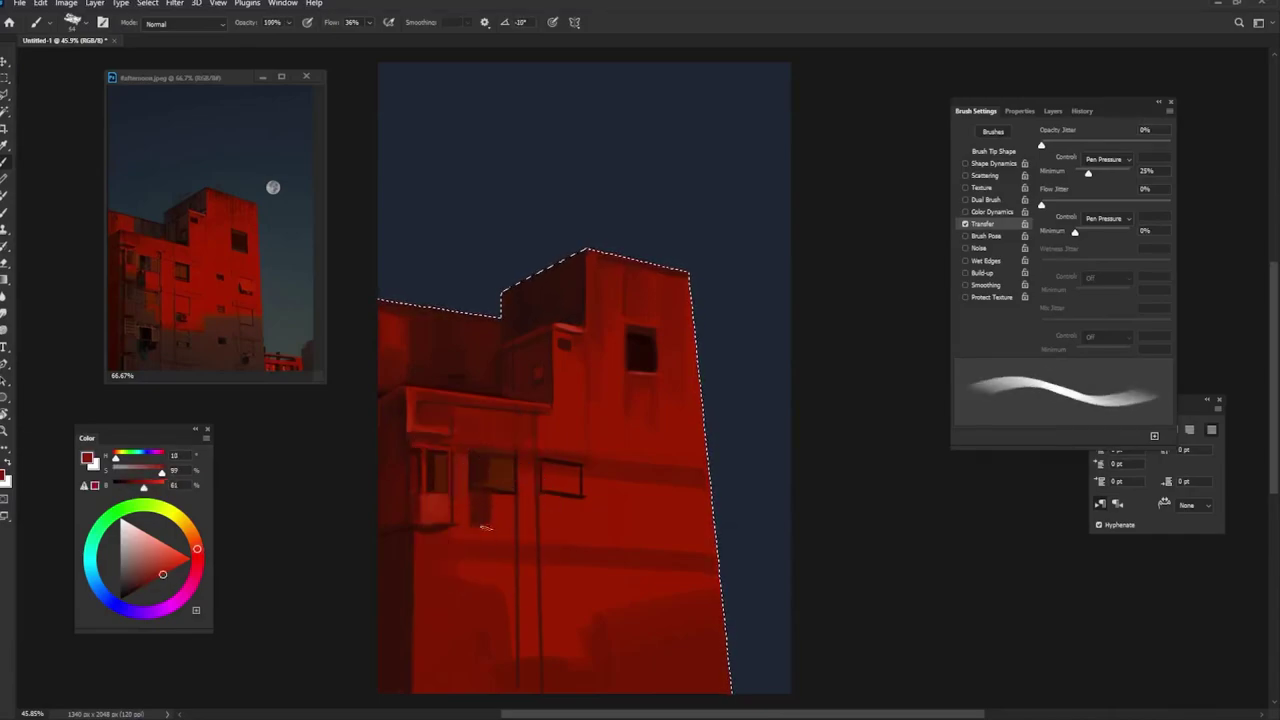
left_click(467, 498, "alt")
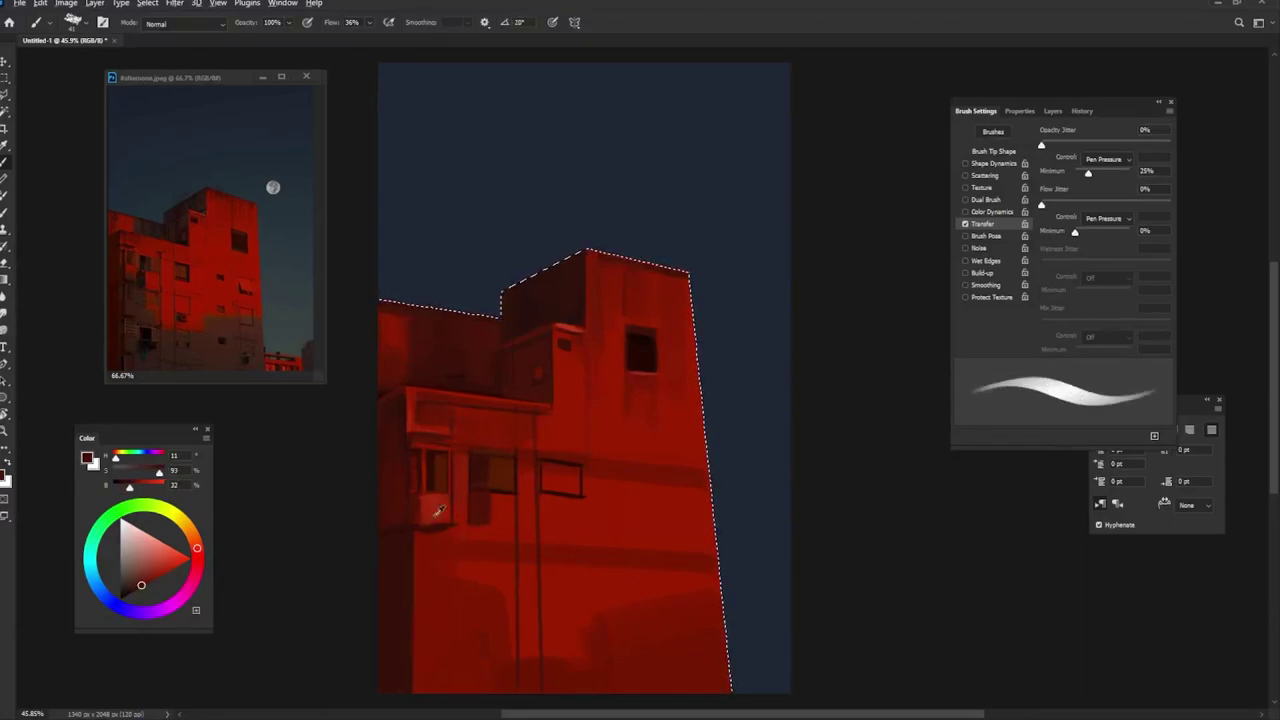
left_click(428, 511, "alt")
key("0")
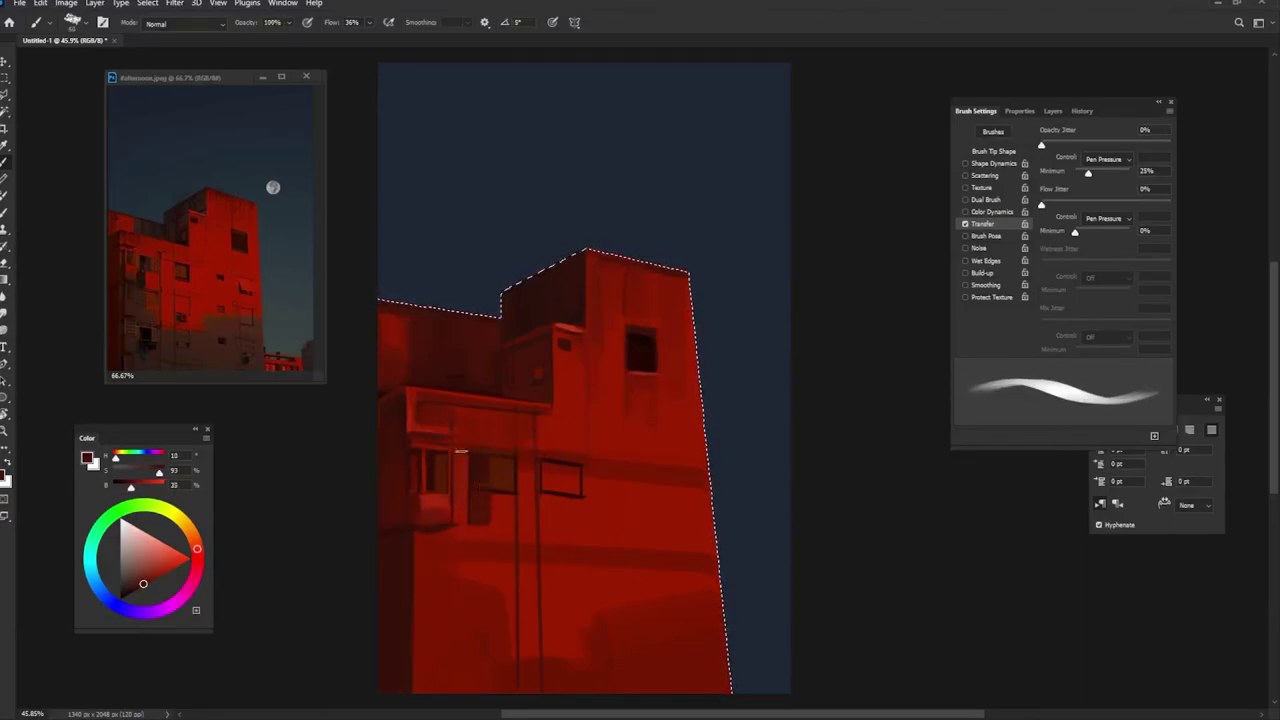
left_click(455, 447, "alt")
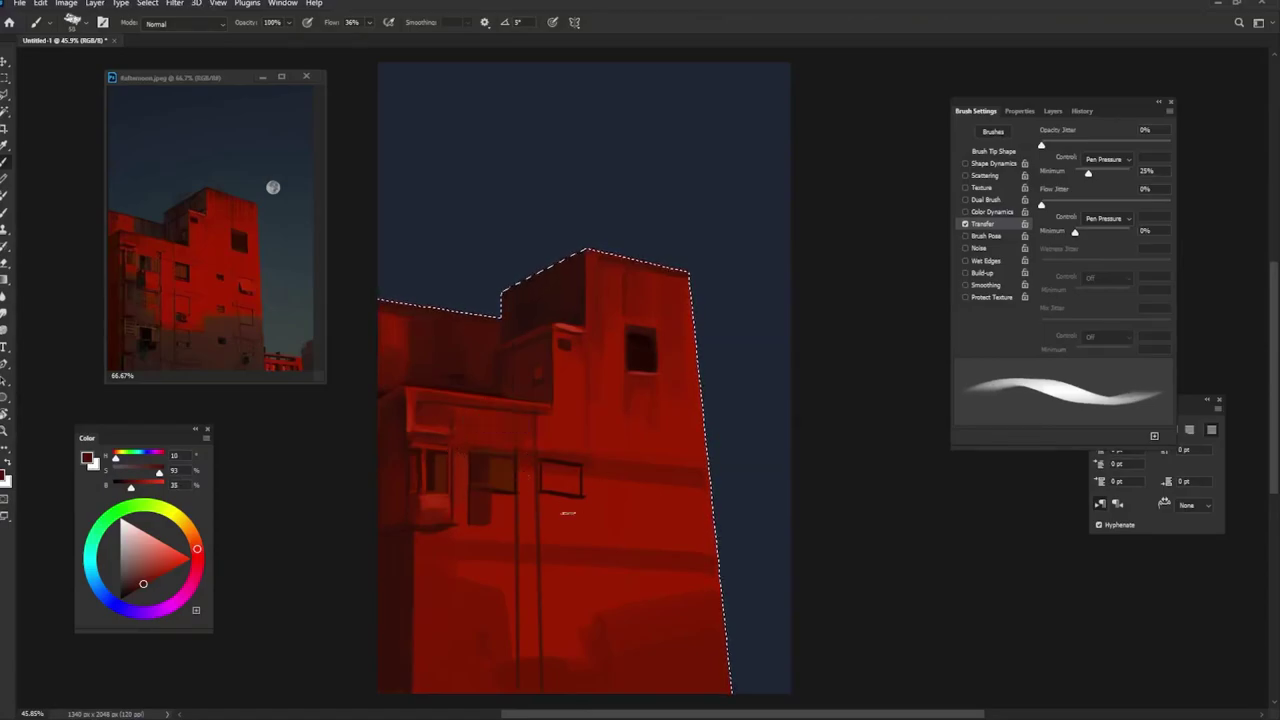
left_click(553, 455, "alt")
left_click(459, 451, "alt")
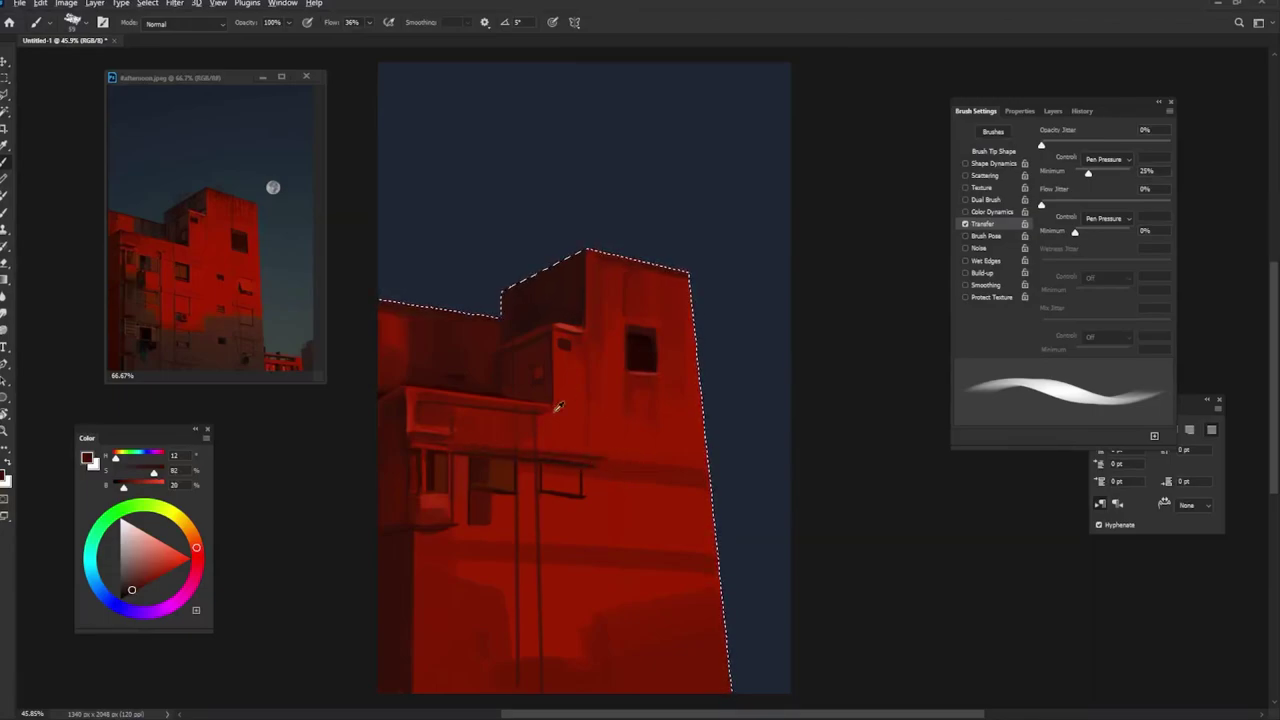
Step: Paint a light saturated-red rail line across the top of the window row
left_click(590, 461, "alt")
left_click_drag(470, 451, 600, 457)
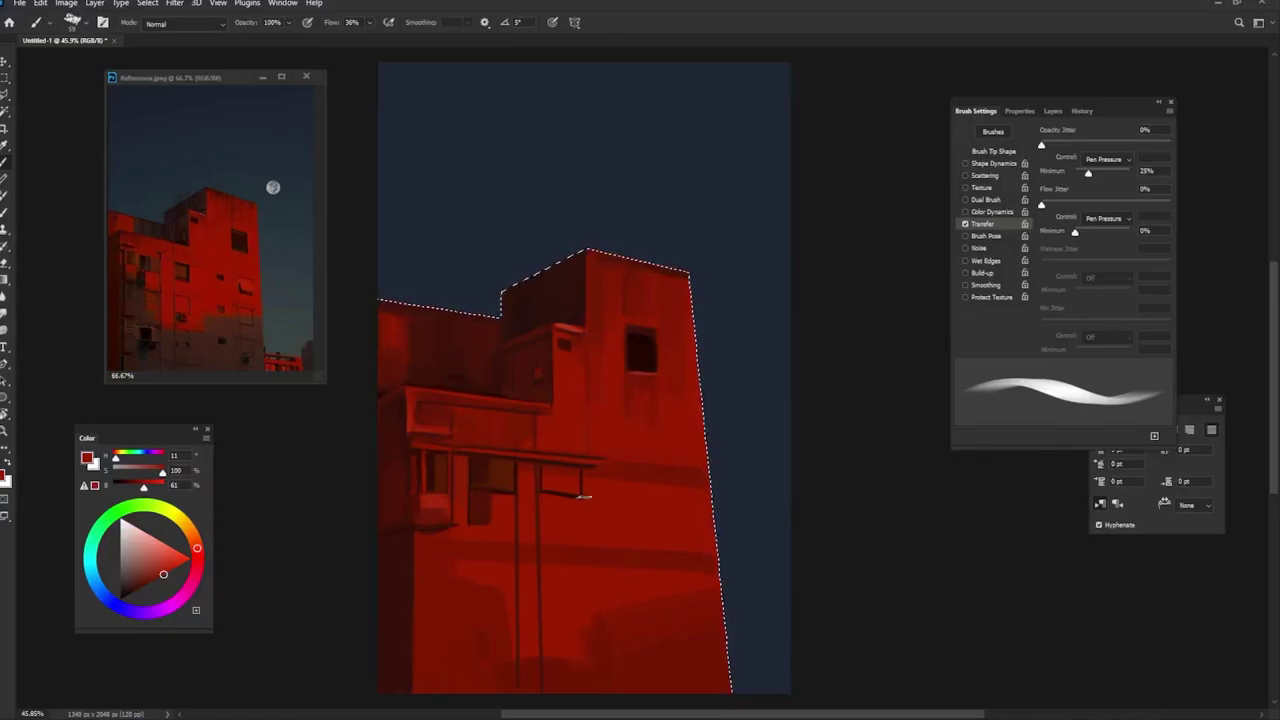
left_click(502, 471, "alt")
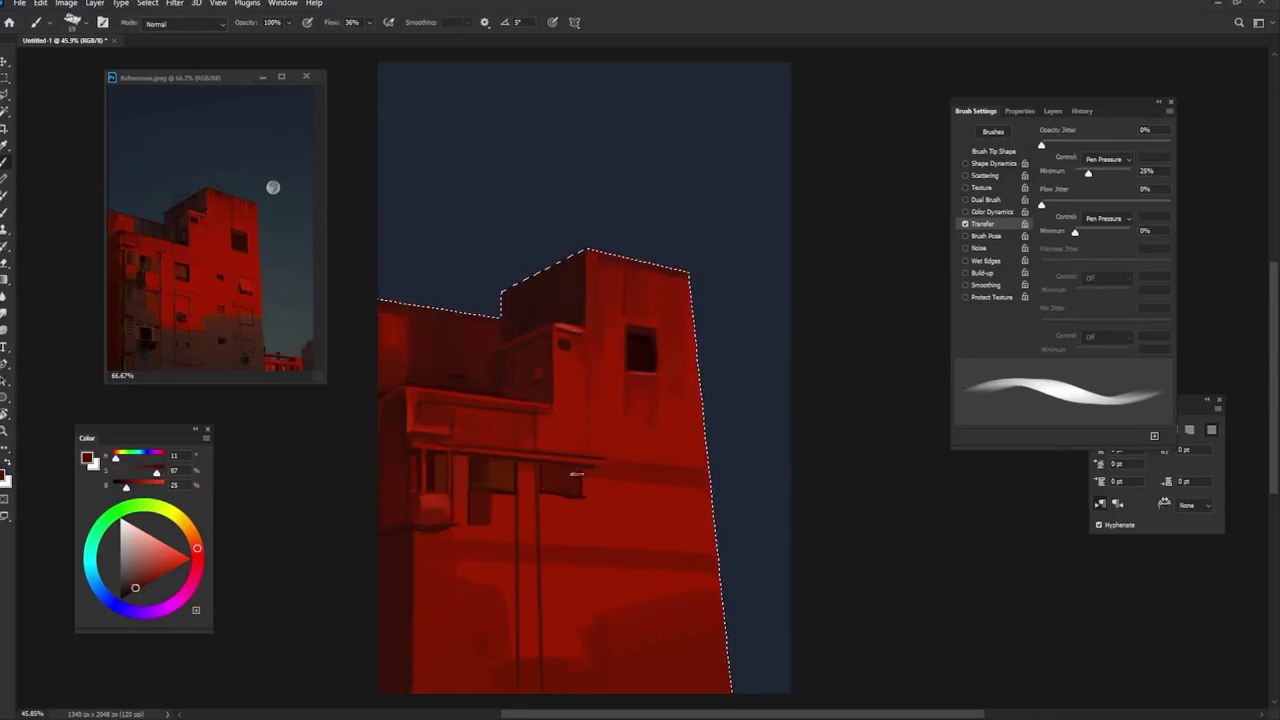
left_click(583, 494, "alt")
Step: Enlarge the brush and fill the right window's recess with very dark red
left_click(580, 462, "alt")
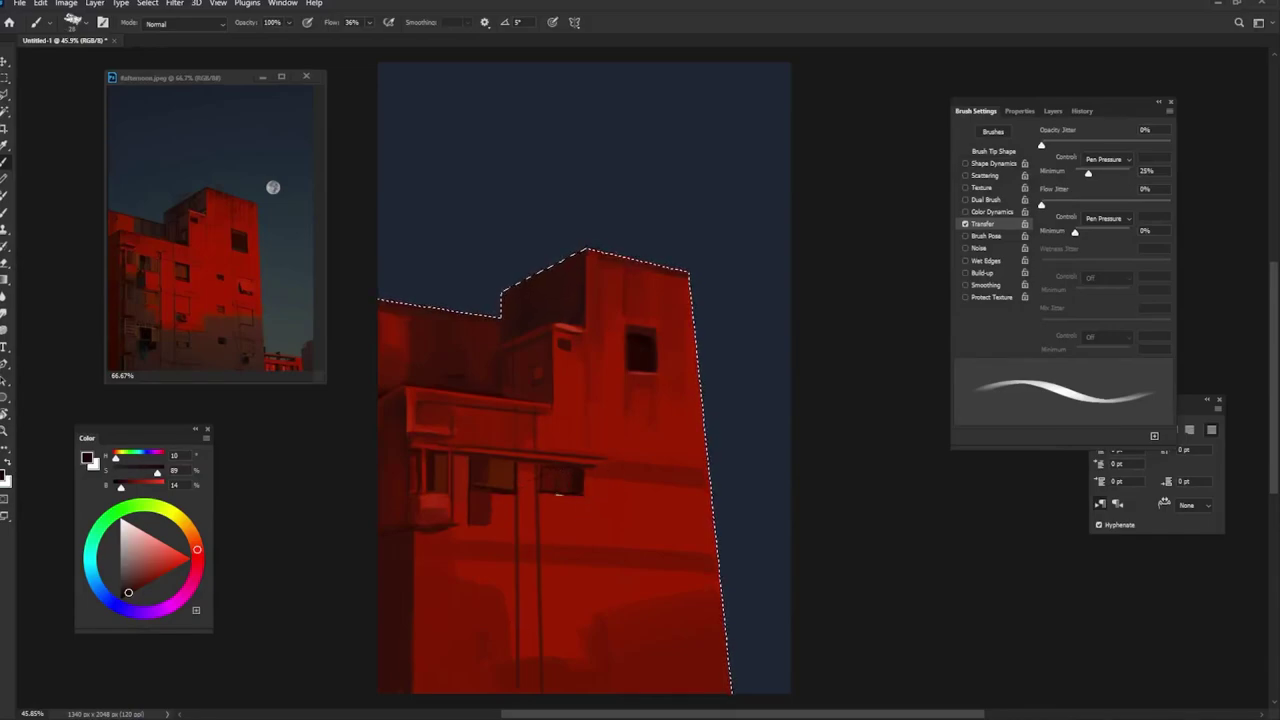
key("bracketright")
left_click(558, 412, "alt")
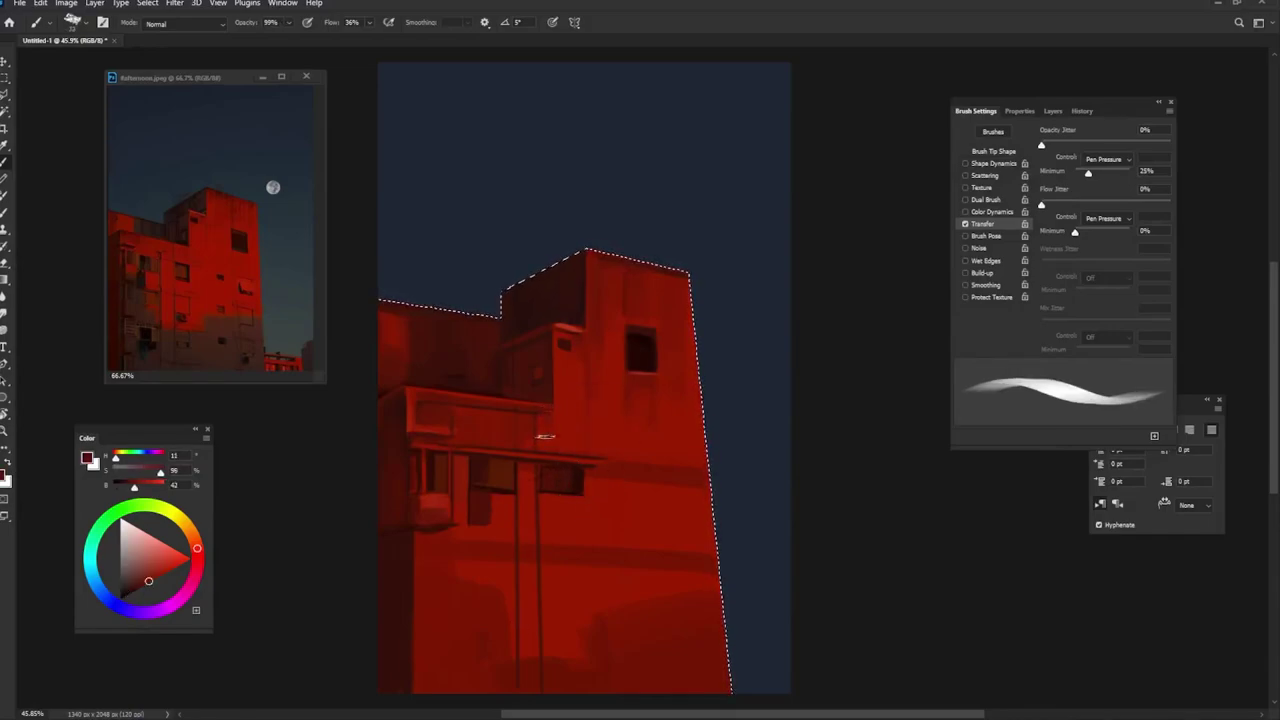
left_click(566, 345, "alt")
left_click(588, 342, "alt")
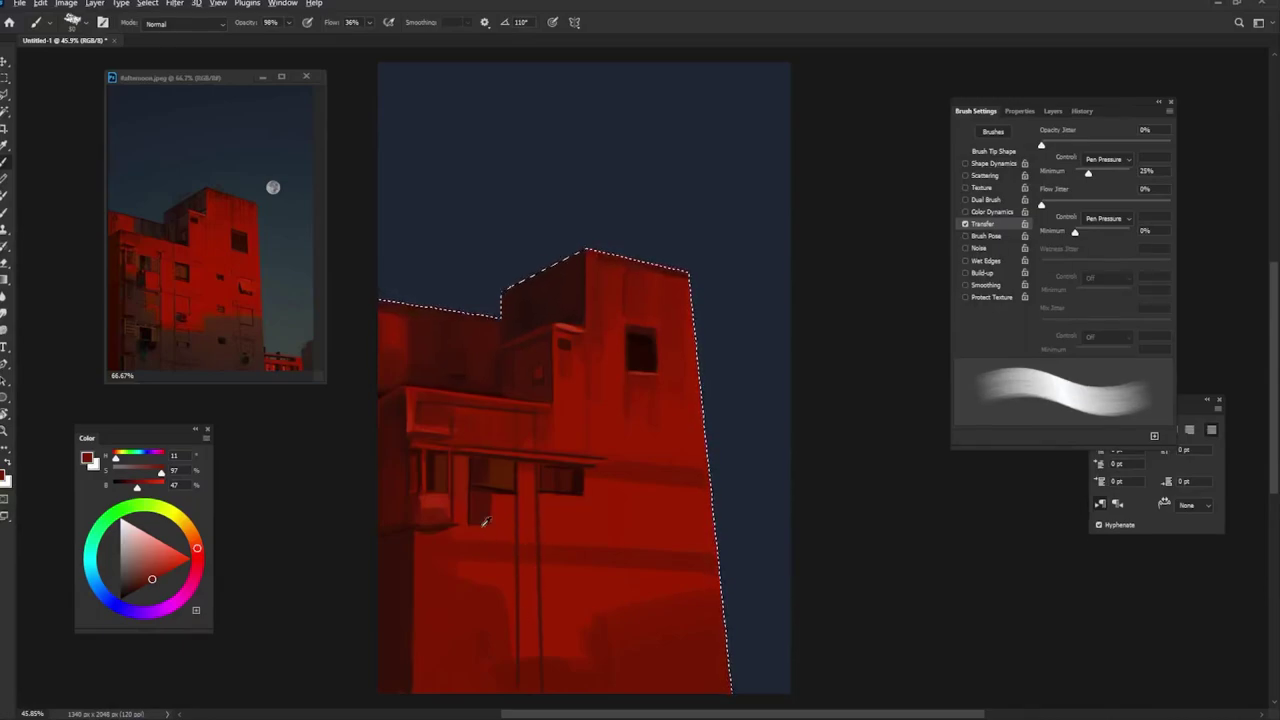
Step: Lower the opacity slightly and paint dark shading strokes across the lower-left wall
left_click(466, 540, "alt")
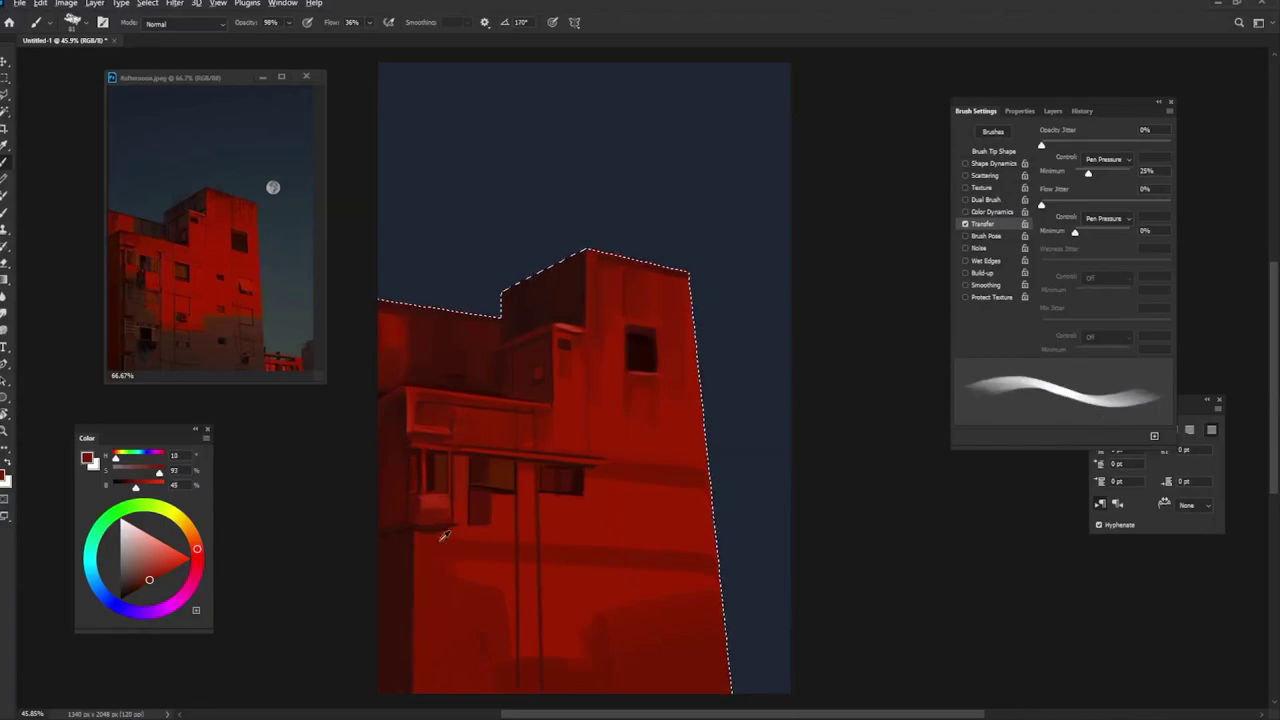
key("9")
key("7")
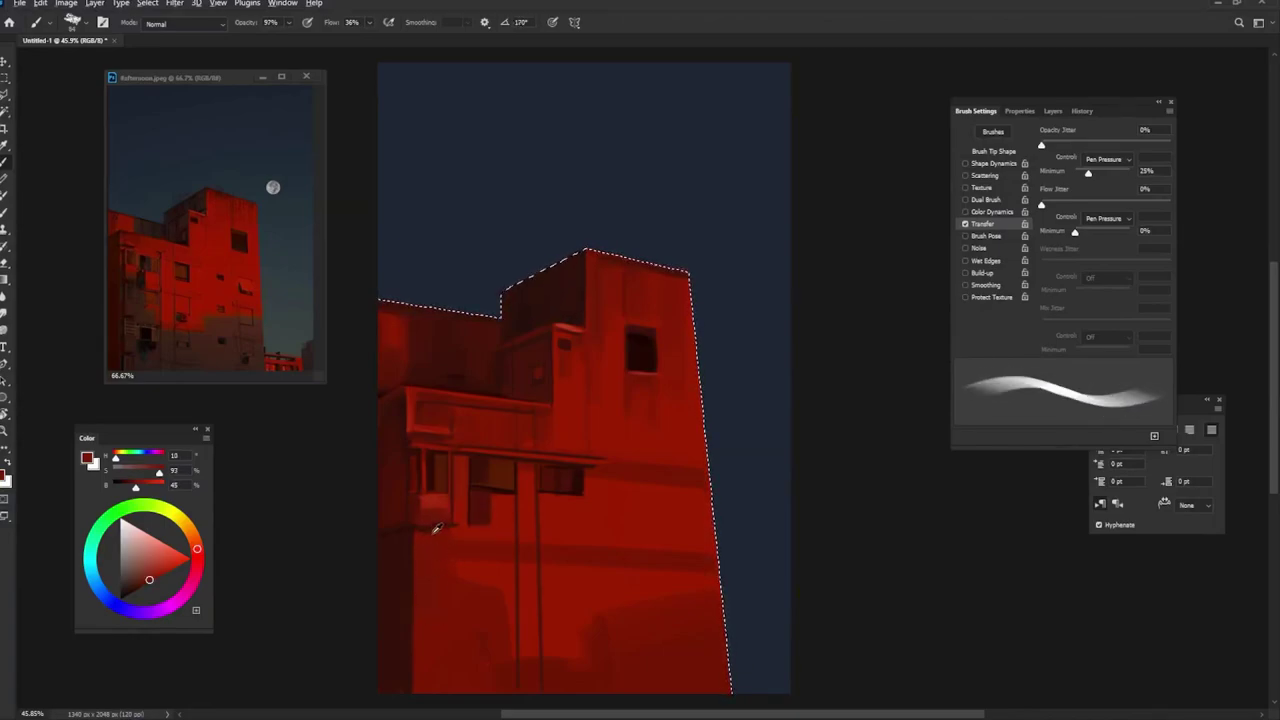
left_click(436, 528, "alt")
mouse_move(436, 536)
left_mouse_down()
mouse_move(449, 680)
mouse_move(461, 619)
mouse_move(486, 690)
mouse_move(608, 676)
left_mouse_up()
key("9")
key("9")
left_click(509, 672, "alt")
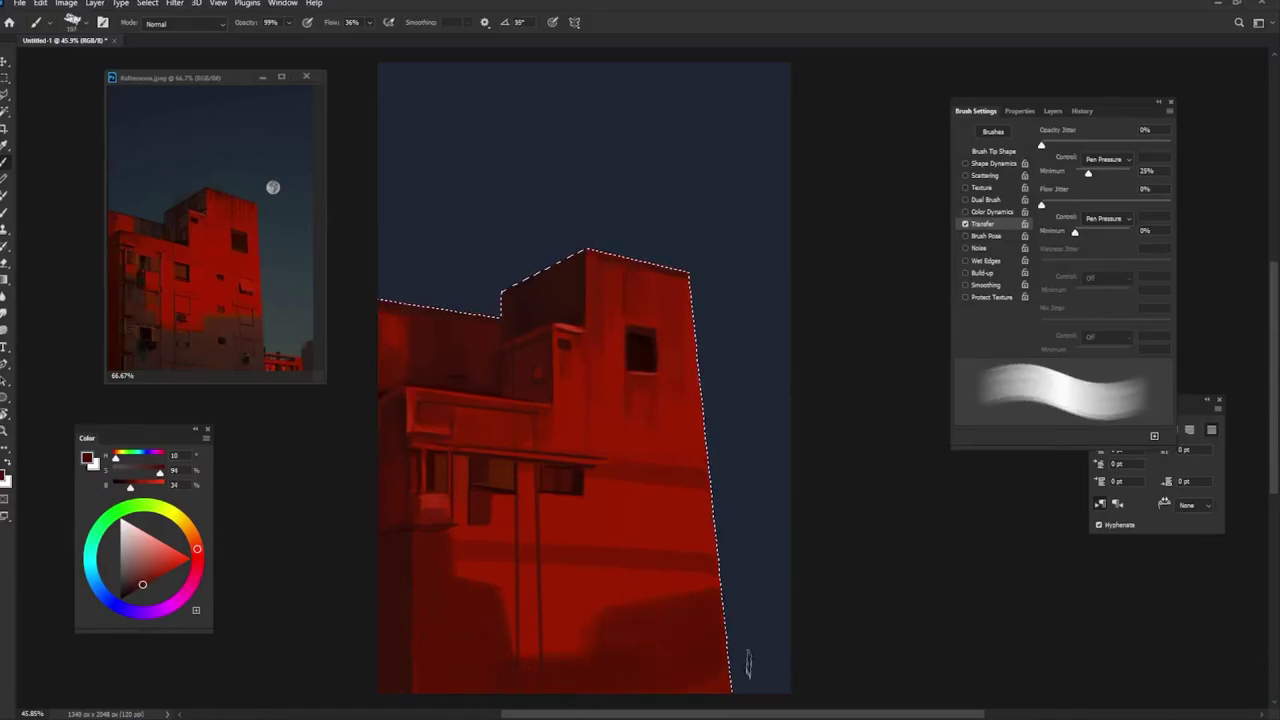
Step: Flatten the brush tip angle, sample brighter and shadow reds, and make the brush smaller
key("9")
key("8")
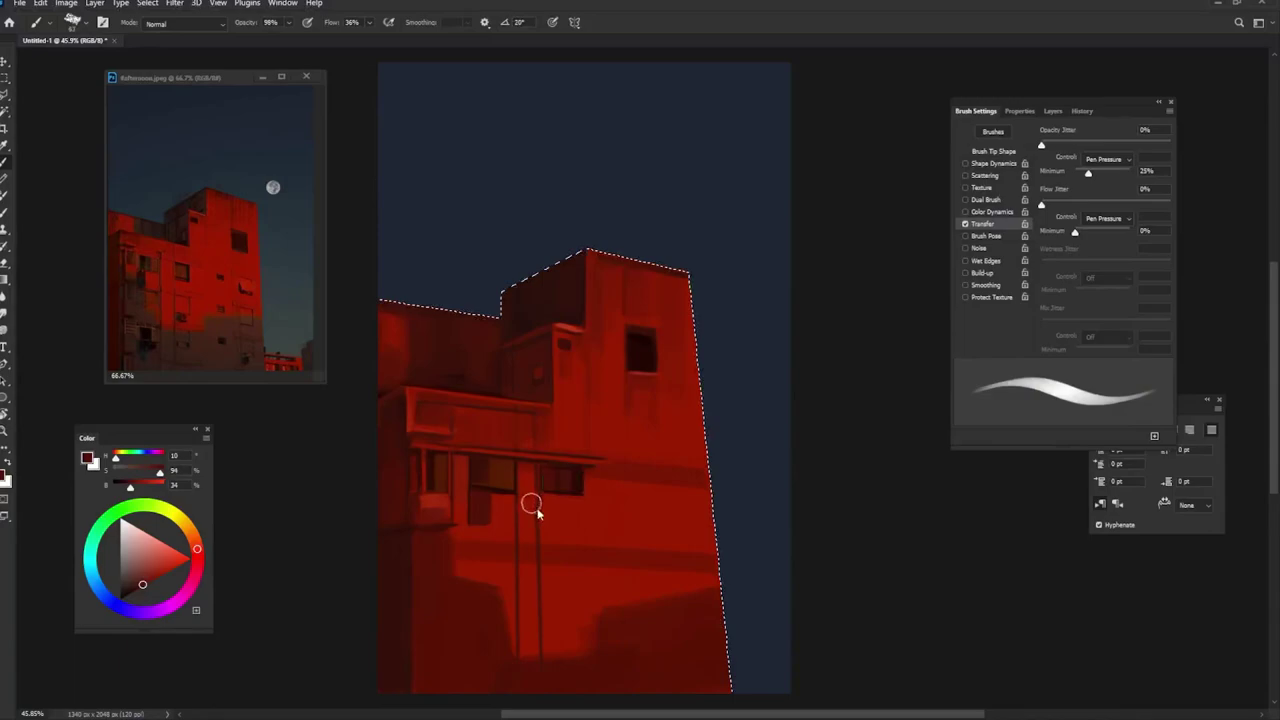
left_click(531, 503, "alt")
key("shift+Right")
key("shift+Right")
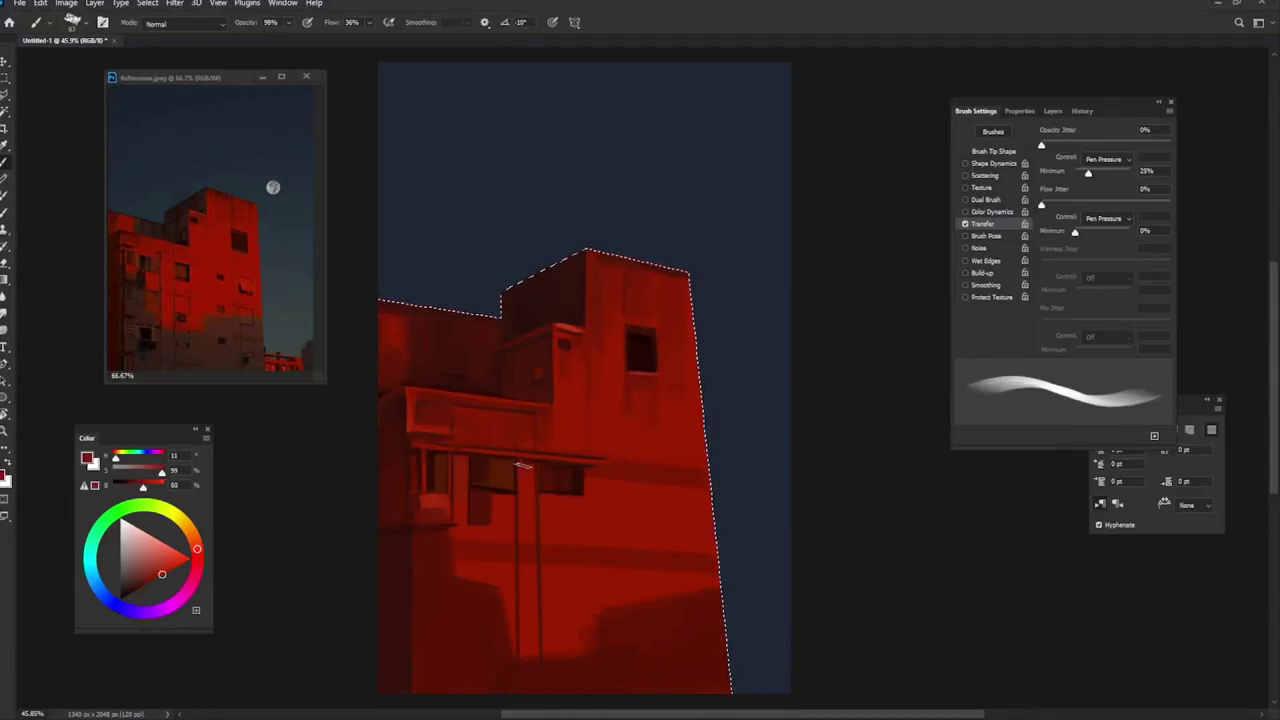
left_click(572, 461, "alt")
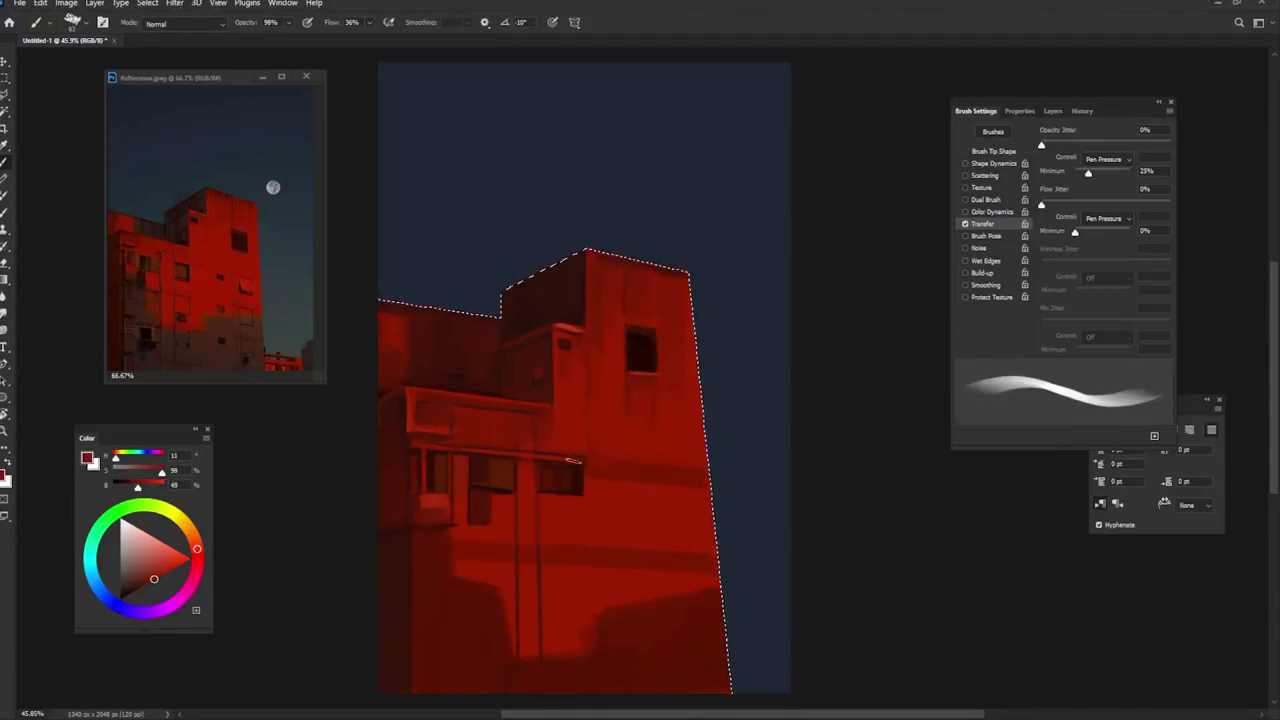
left_click(461, 450, "alt")
key("bracketleft")
Step: Outline the small window below the balconies in lit and shadow reds, ending with a horizontal tip
left_click(536, 500, "alt")
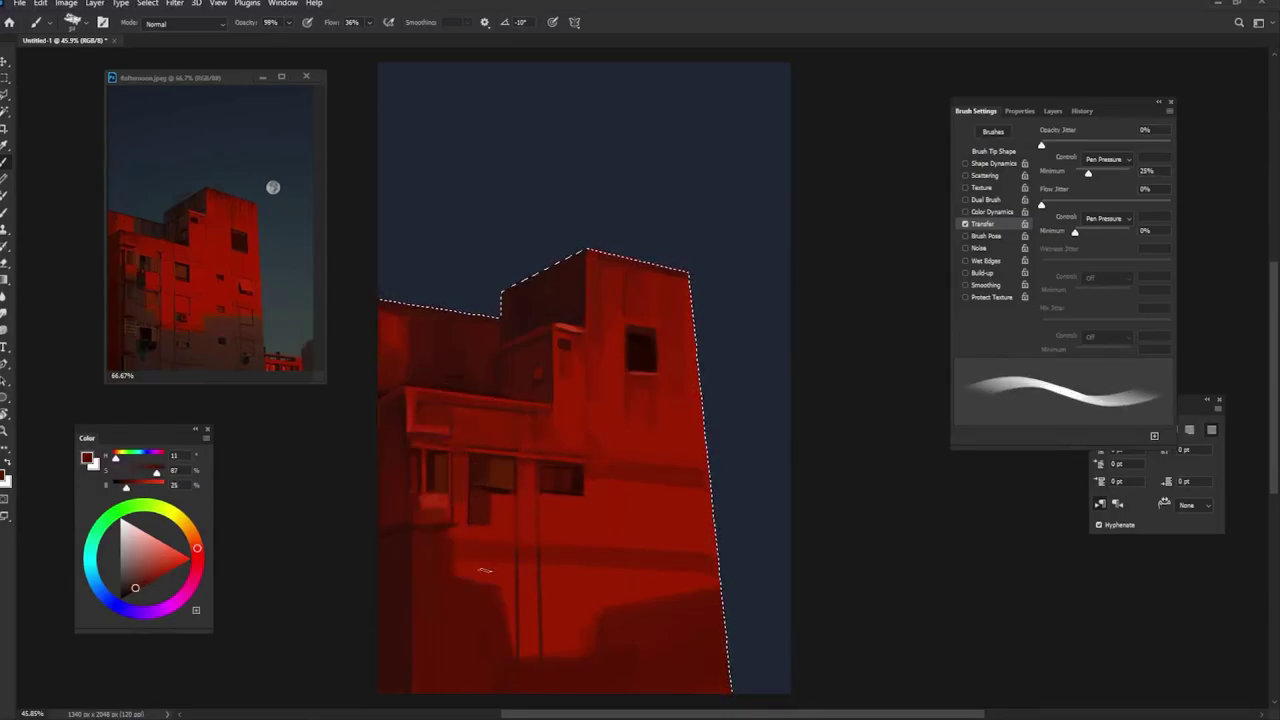
left_click(511, 507, "alt")
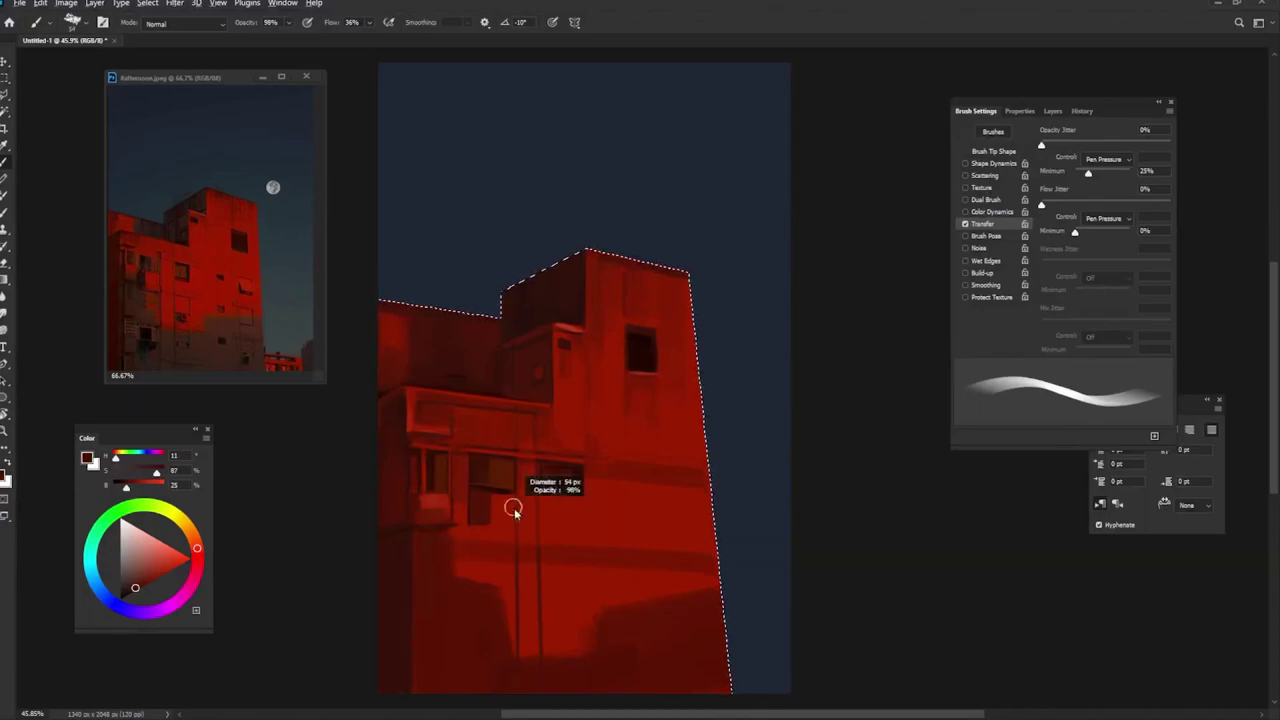
left_click(492, 587, "alt")
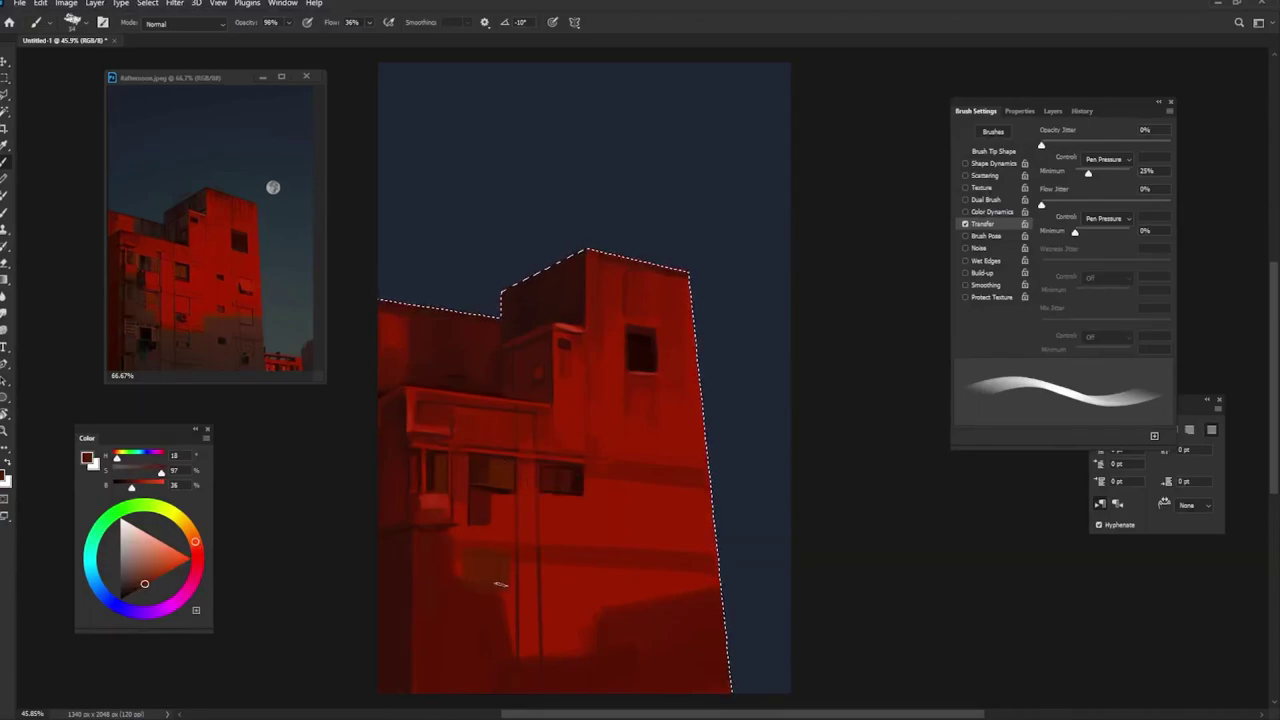
left_click(449, 517, "alt")
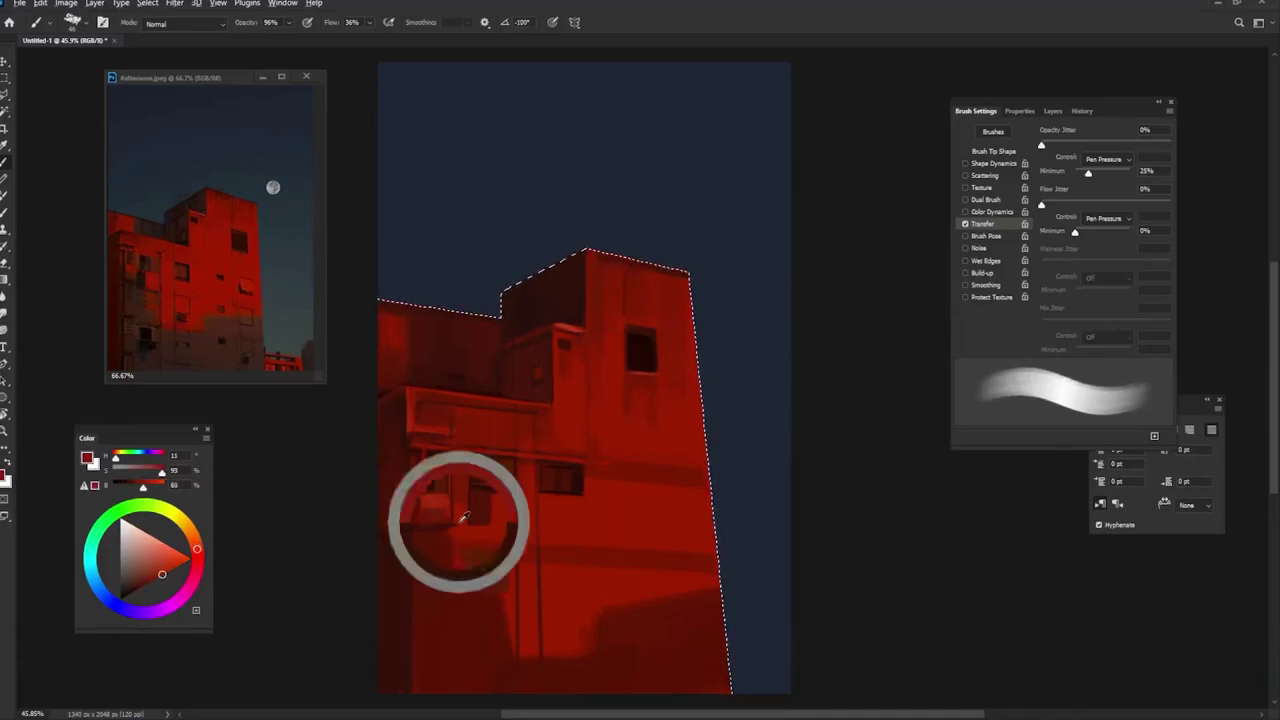
key("shift+Right")
key("shift+Right")
key("shift+Right")
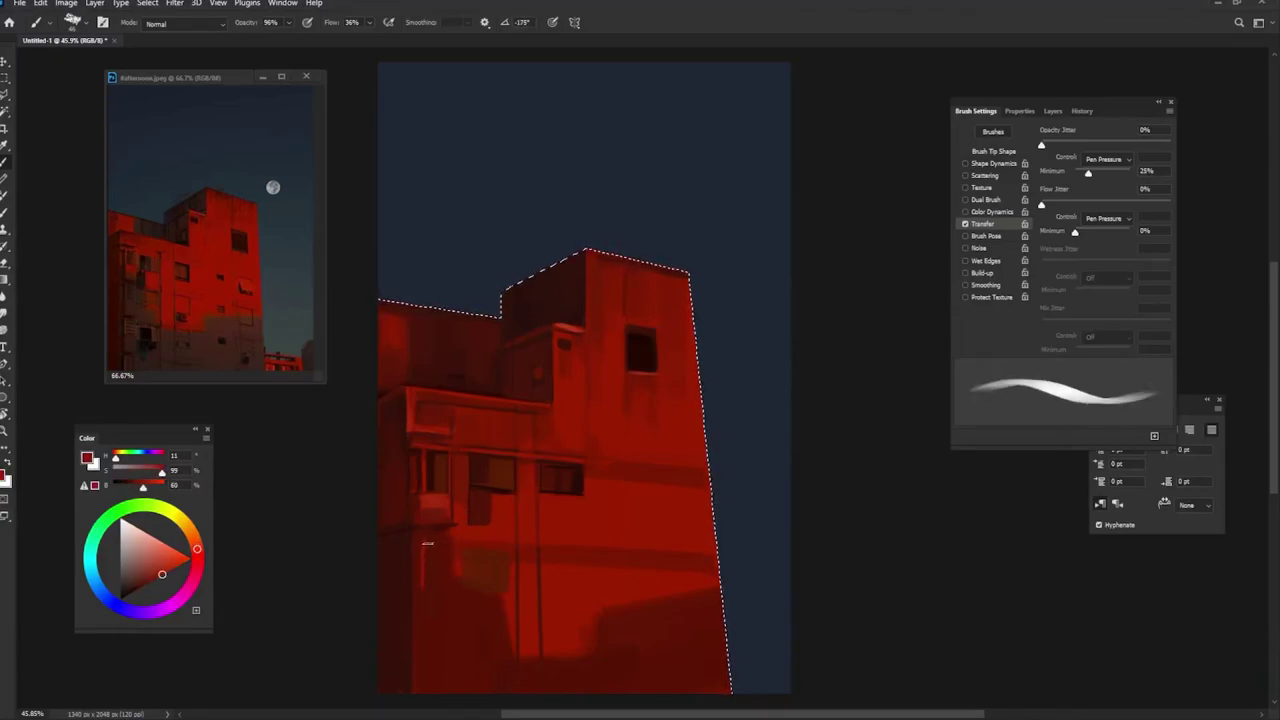
key("shift+Right")
key("shift+Right")
key("shift+Right")
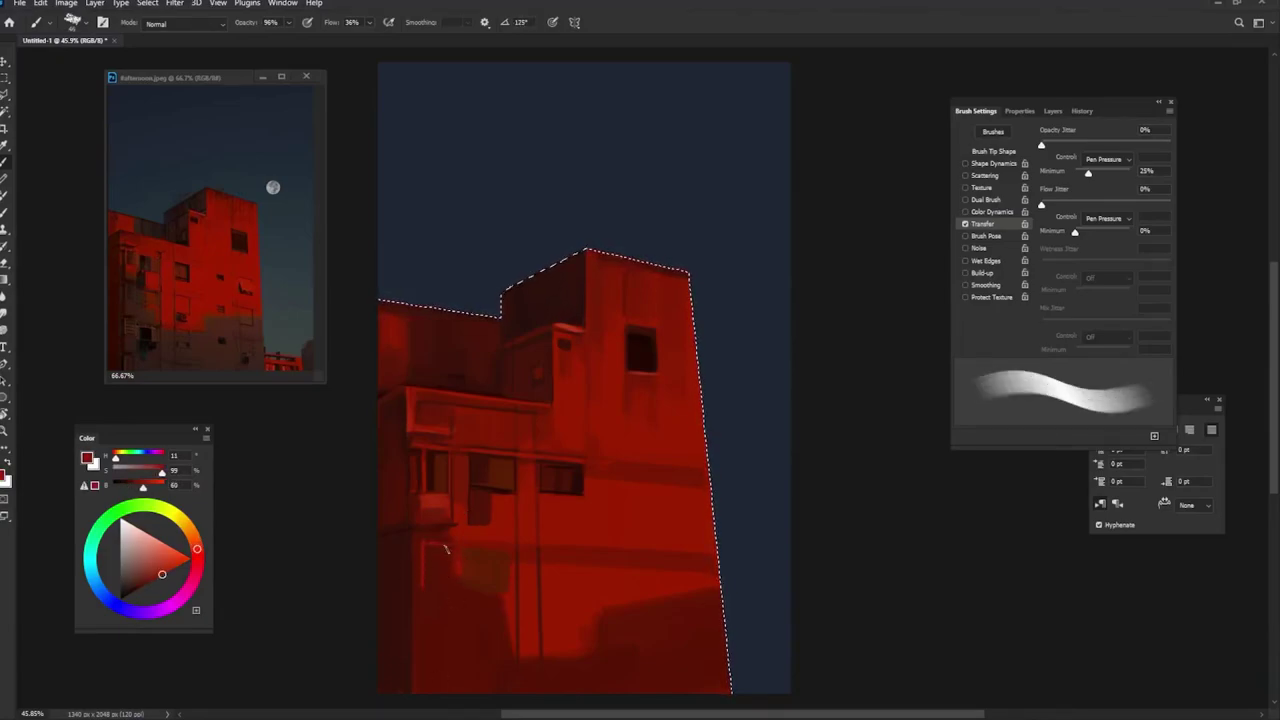
key("shift+Right")
key("shift+Right")
key("shift+Right")
key("shift+Left")
key("shift+Left")
key("shift+Left")
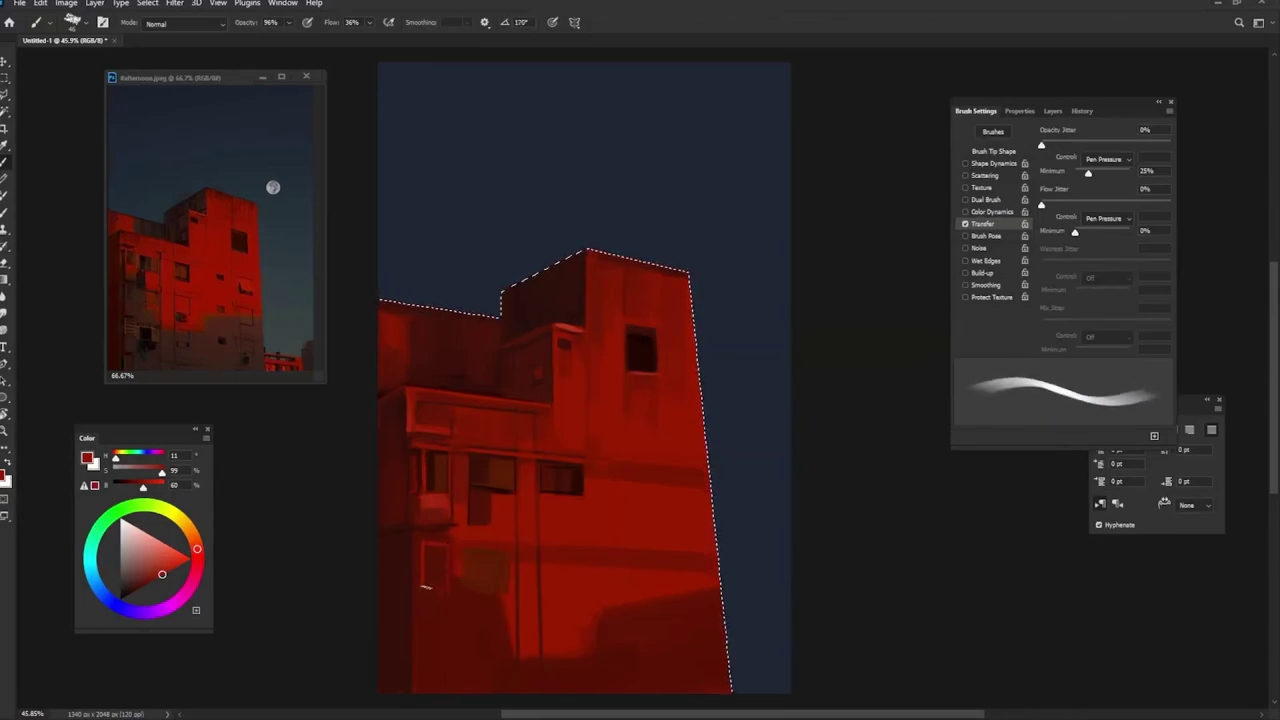
Step: Paint the boxed window unit at the lower-left in deep shadow reds, tip nearly horizontal
left_click(428, 610, "alt")
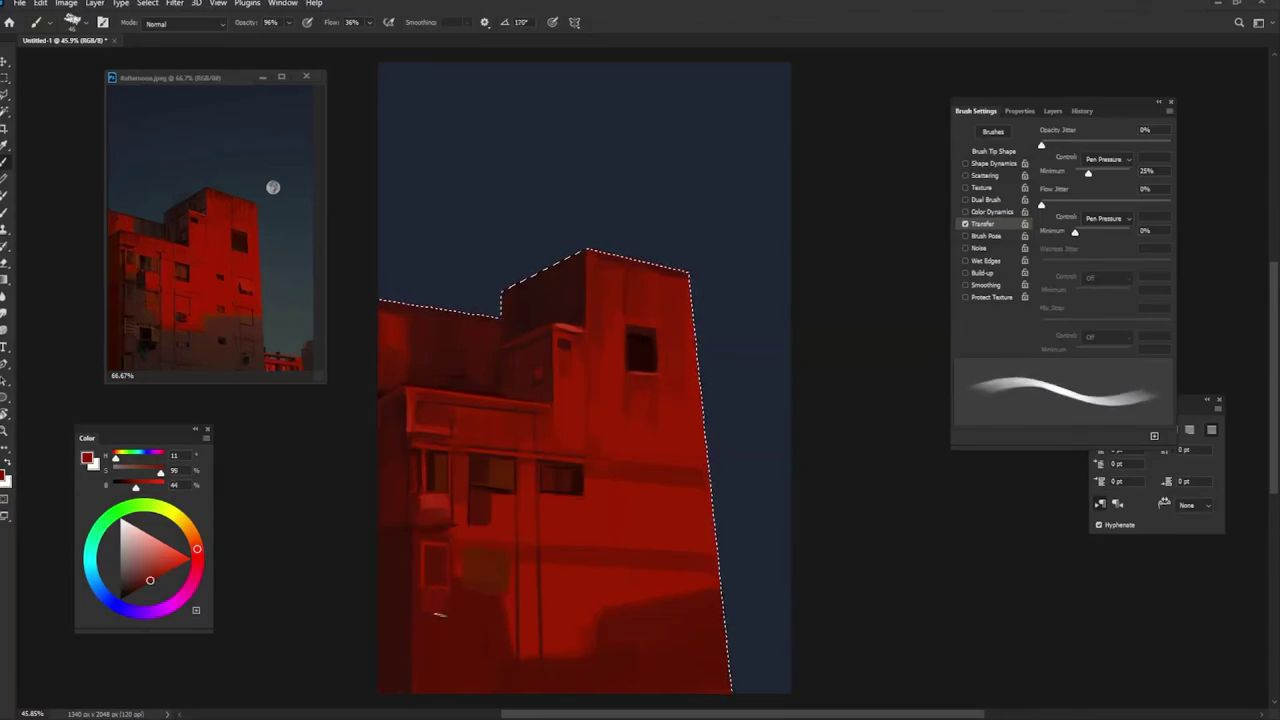
left_click(438, 618, "alt")
left_click(436, 562, "alt")
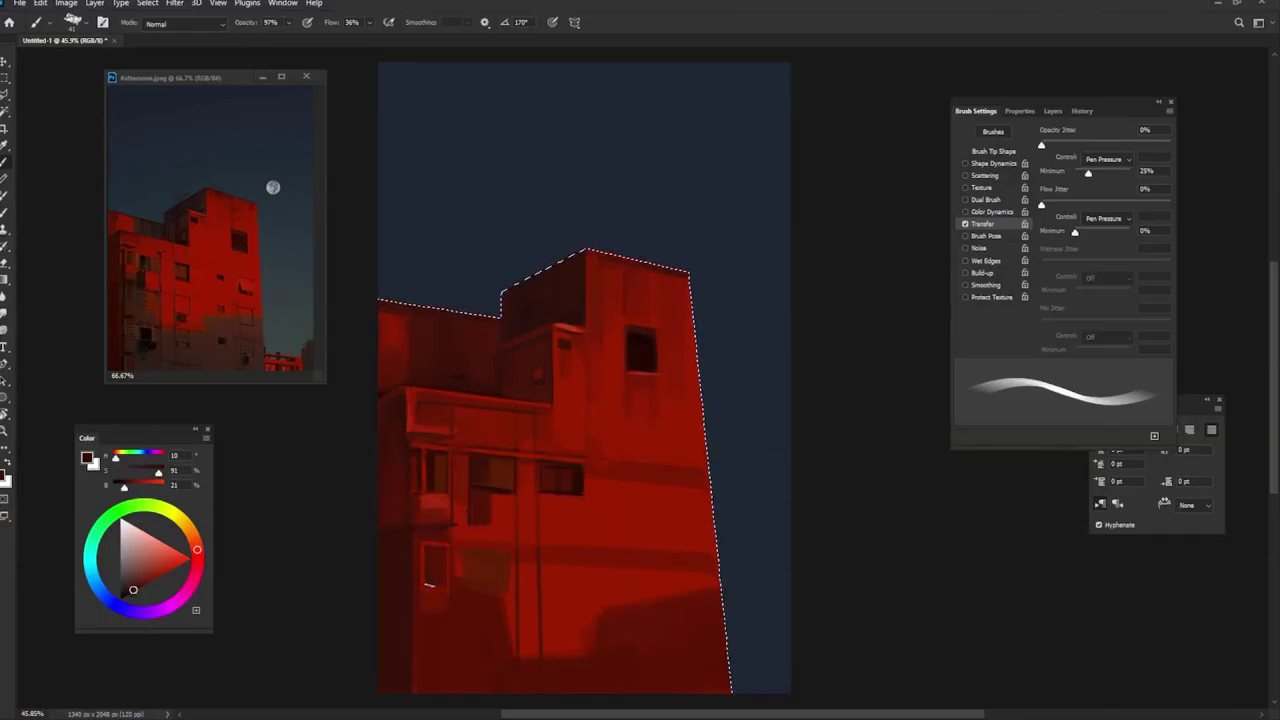
left_click(423, 571, "alt")
left_click(480, 560, "alt")
key("shift+Right")
key("shift+Right")
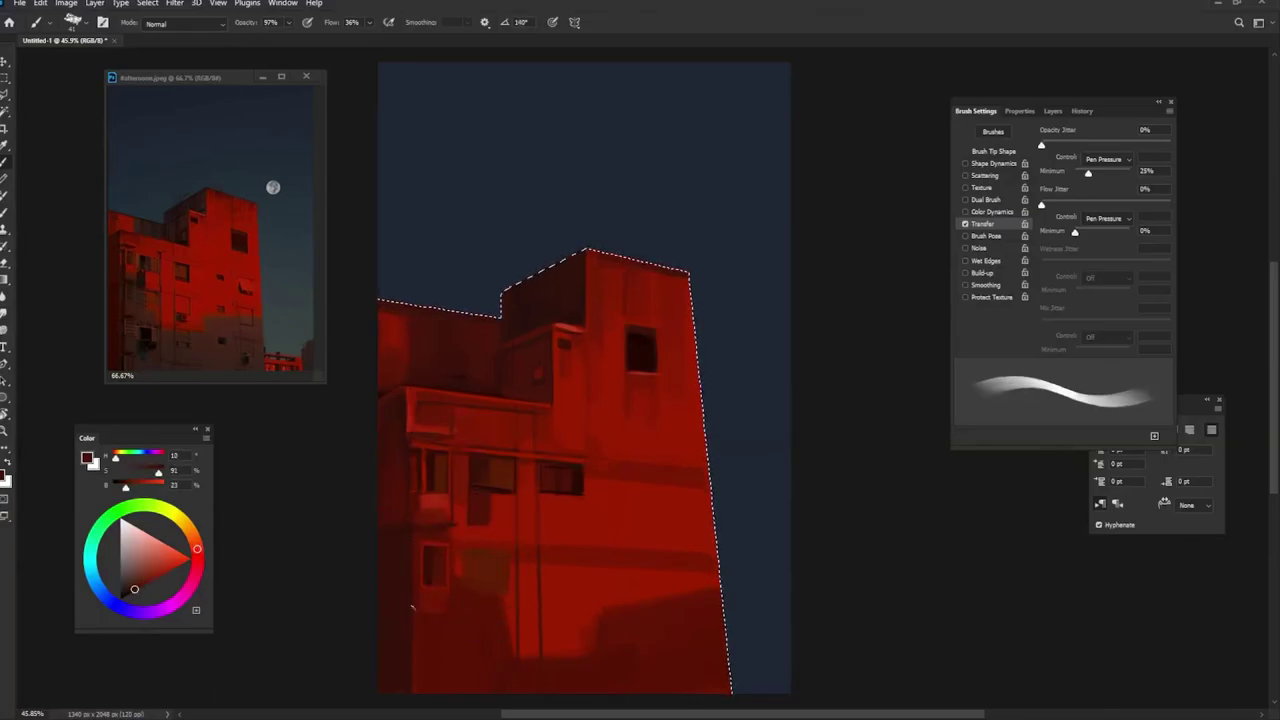
key("shift+Right")
key("shift+Right")
key("shift+Right")
left_click(418, 545, "alt")
key("shift+Right")
key("shift+Right")
key("shift+Right")
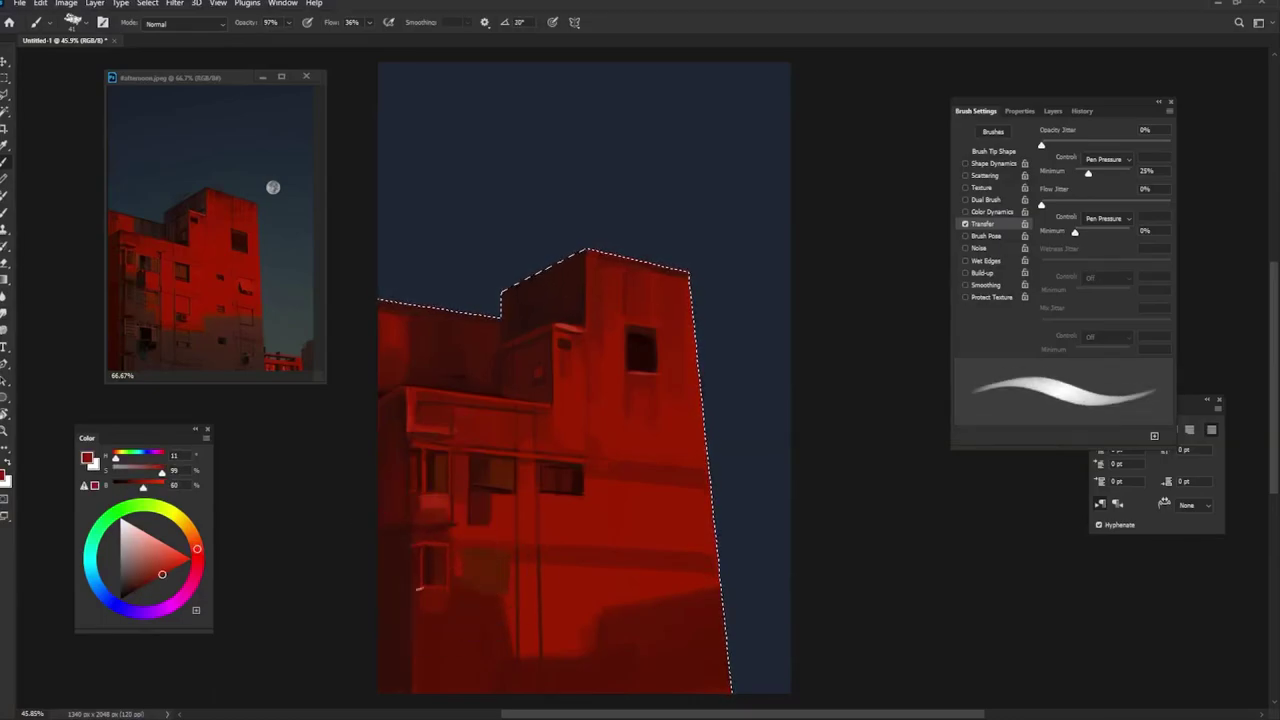
key("shift+Right")
Step: Paint the short ladder's rails and rungs, switching the brush tip between vertical and horizontal
left_click(428, 618, "alt")
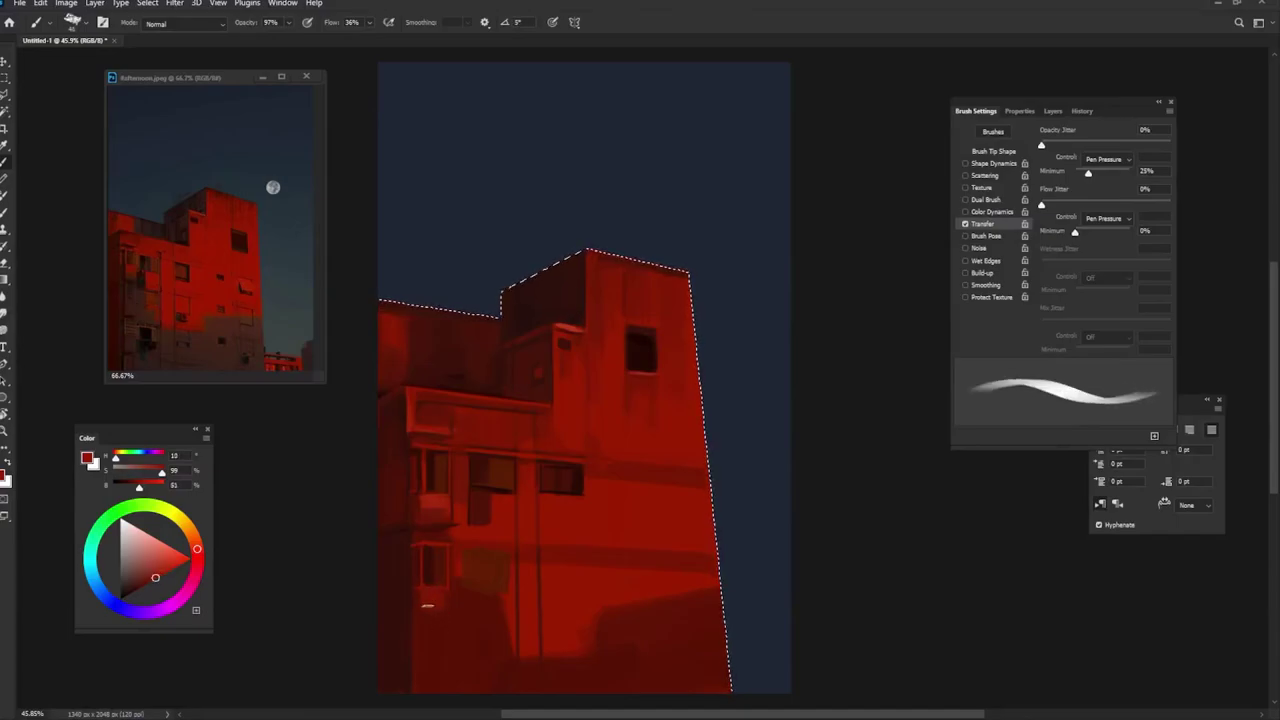
left_click(439, 620, "alt")
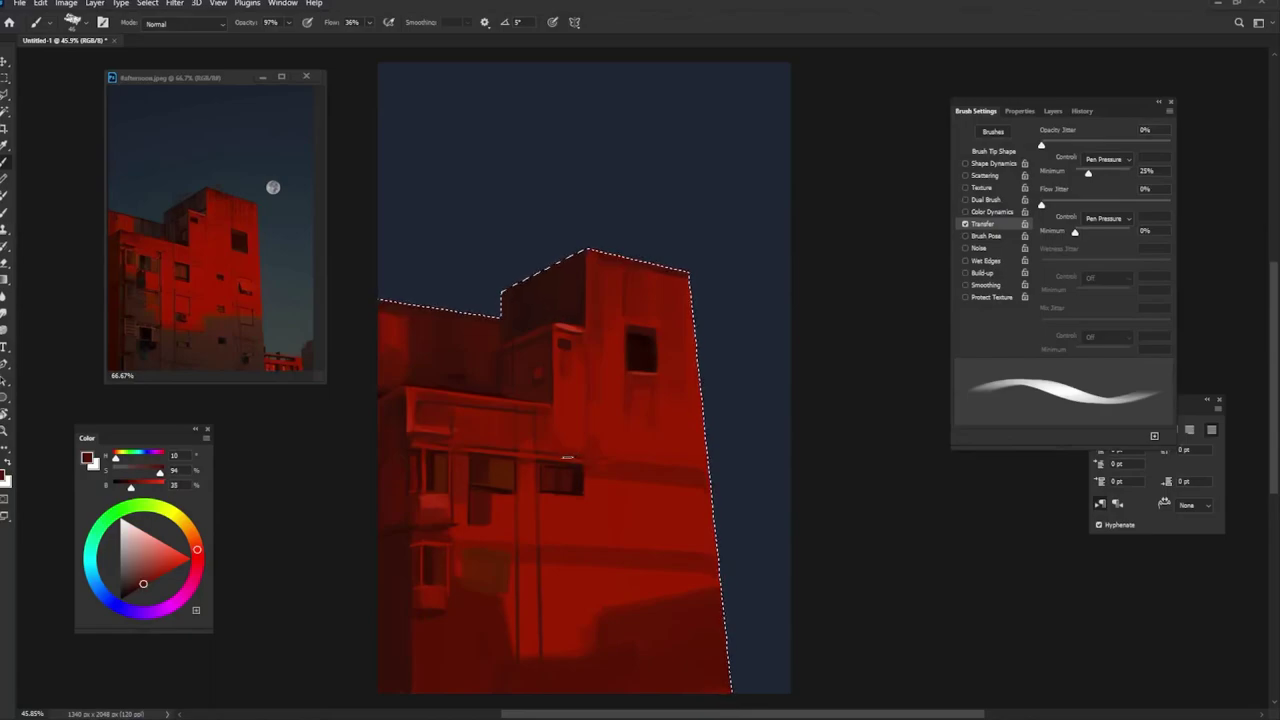
left_click(438, 601, "alt")
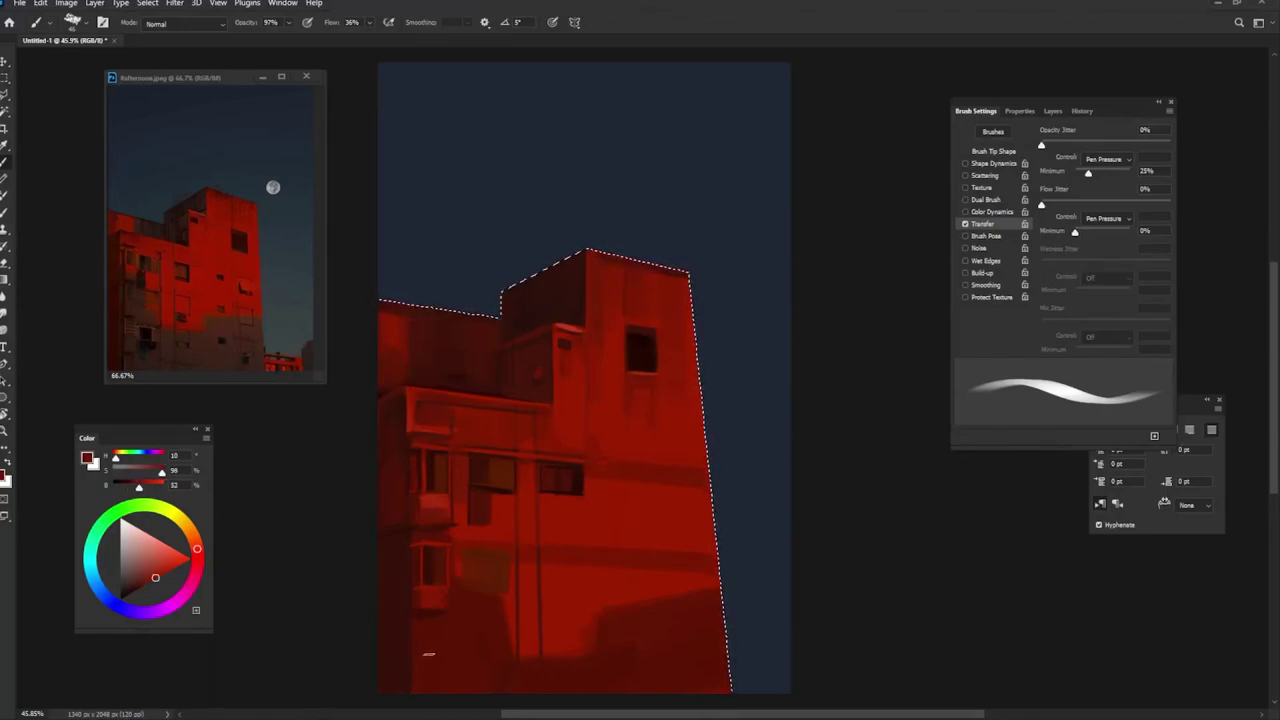
key("shift+Right")
key("shift+Right")
key("shift+Right")
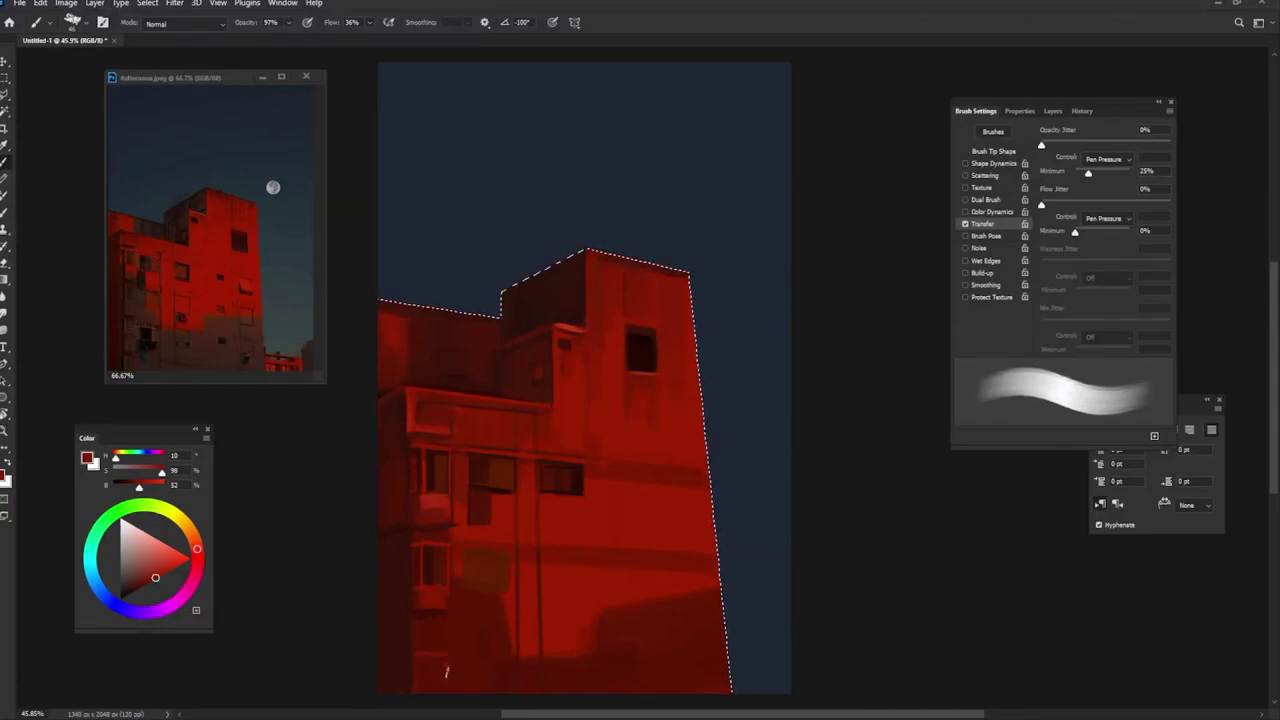
key("shift+Left")
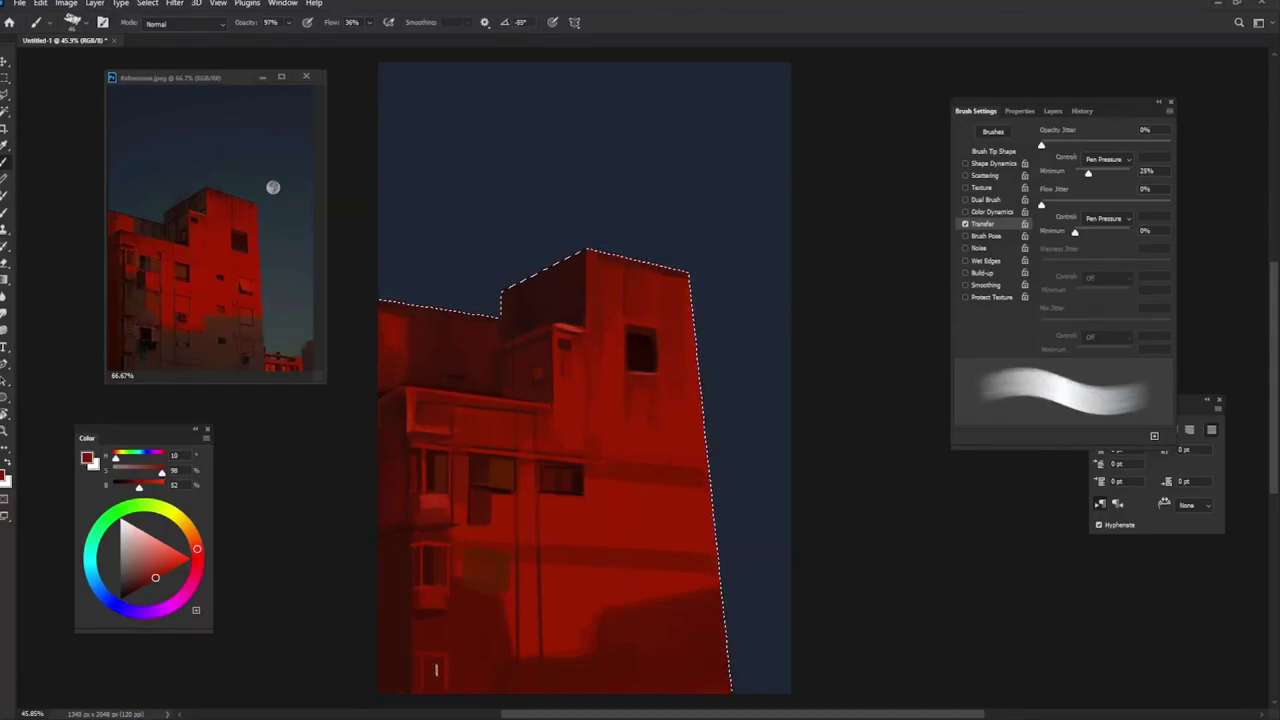
key("shift+Left")
key("shift+Left")
key("shift+Left")
key("shift+Left")
key("shift+Left")
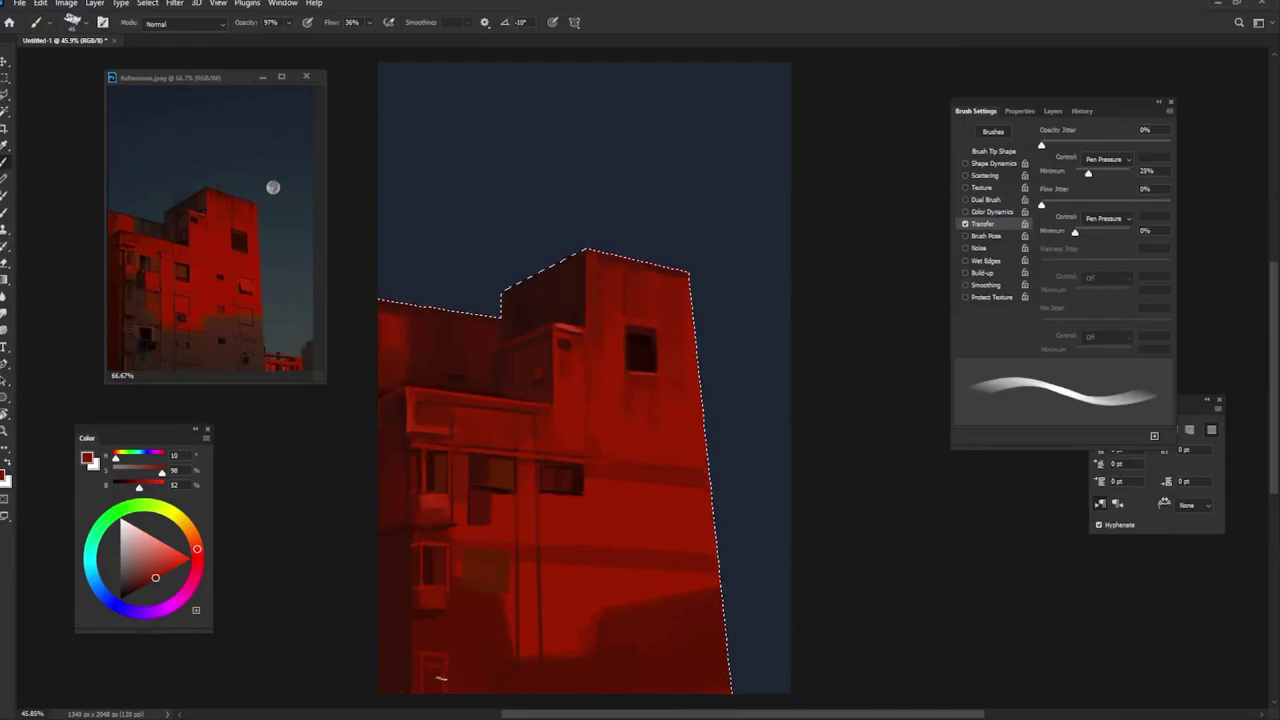
key("shift+Right")
key("shift+Right")
key("shift+Right")
key("shift+Right")
key("shift+Right")
left_click(429, 571, "alt")
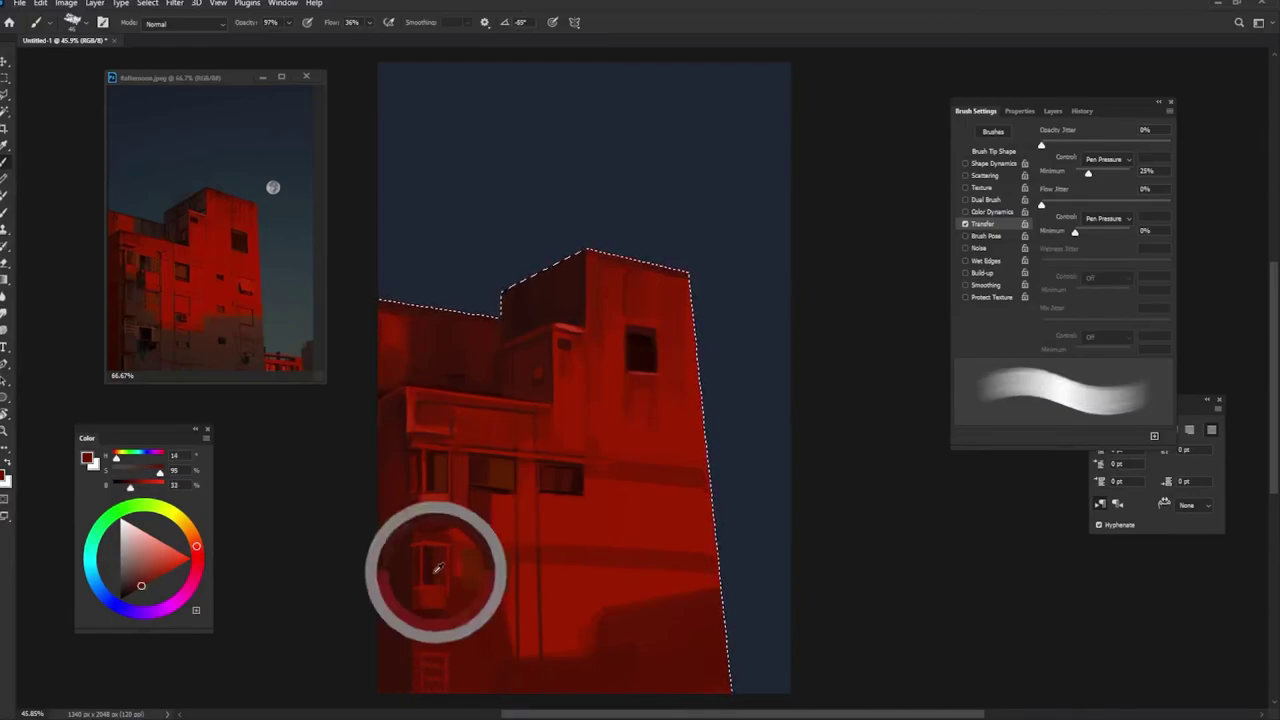
key("shift+Left")
key("shift+Left")
key("shift+Left")
key("shift+Left")
key("shift+Left")
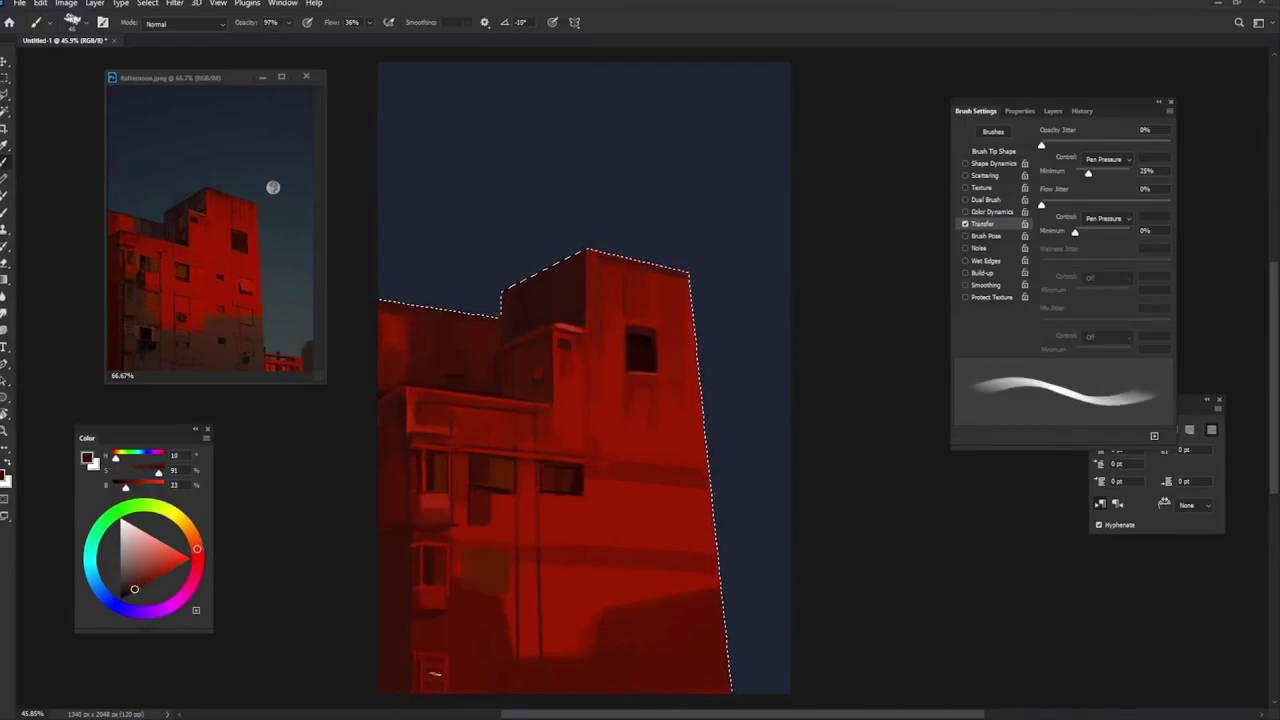
Step: At full opacity, paint the narrow dark recess beneath the middle window with a small highlight
left_click(428, 616, "alt")
key("shift+Right")
key("shift+Right")
key("shift+Right")
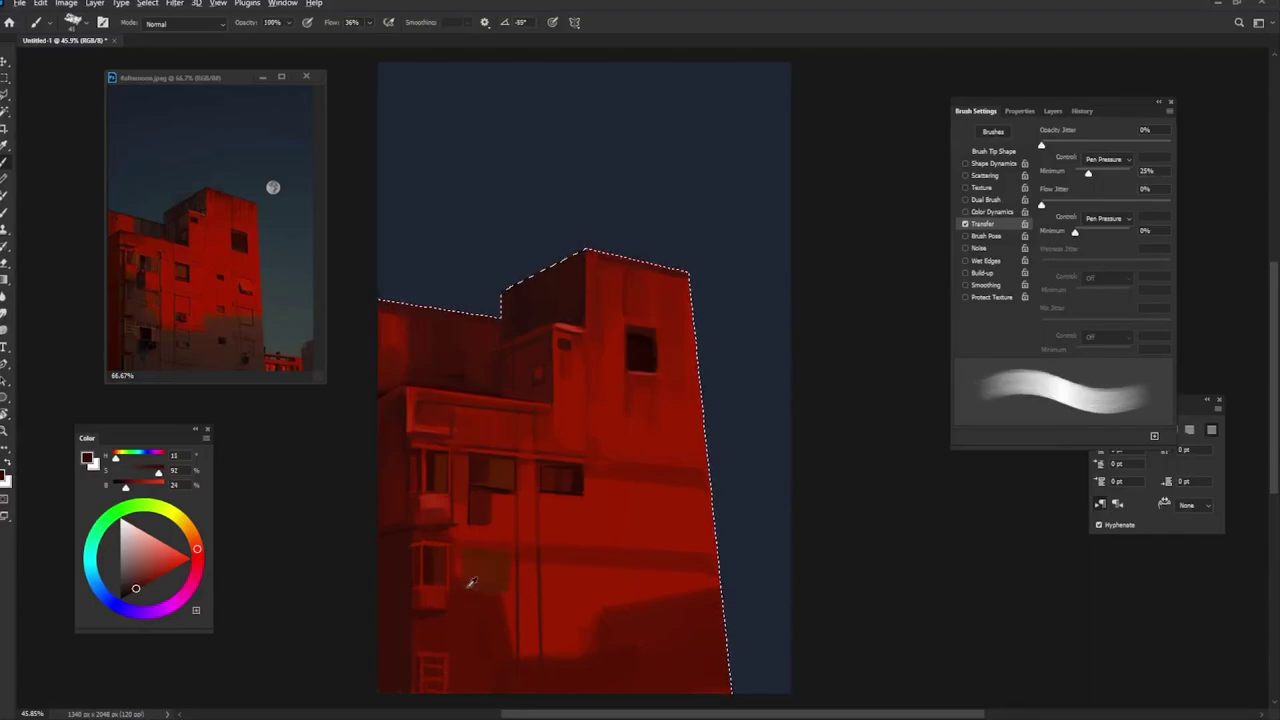
key("shift+Right")
key("shift+Right")
left_click_drag(462, 580, 458, 578)
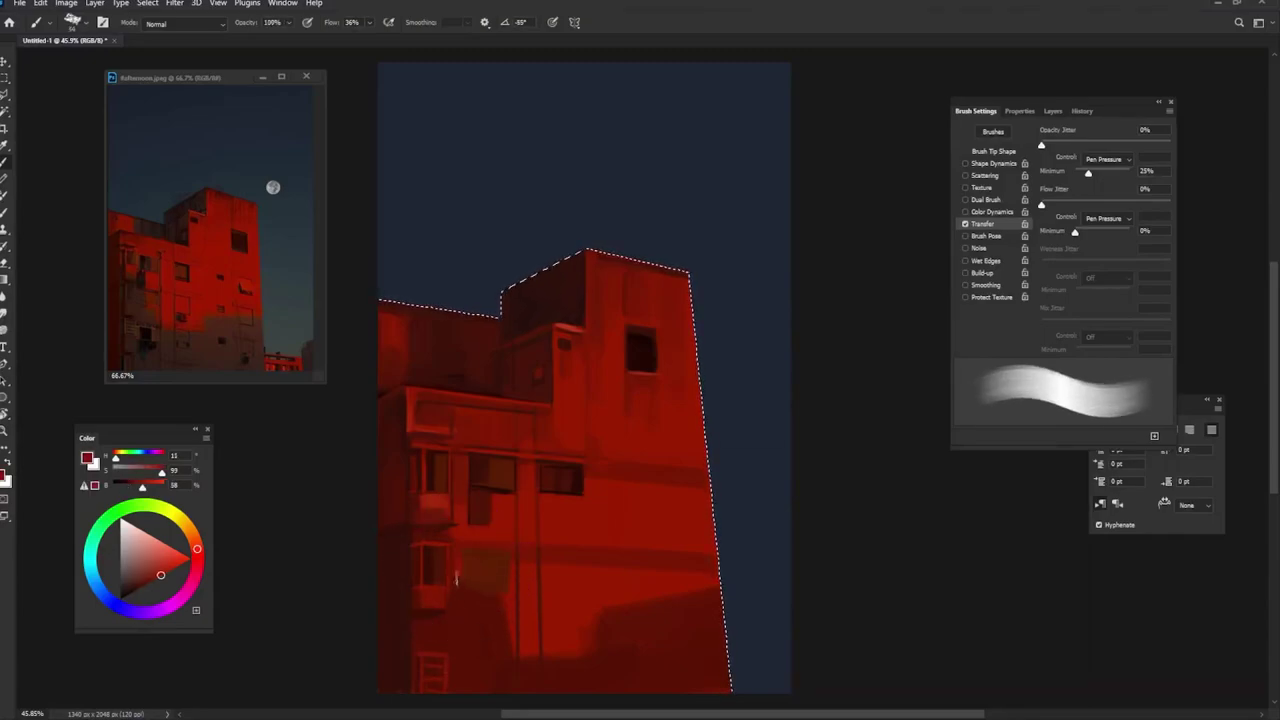
left_click(488, 466, "alt")
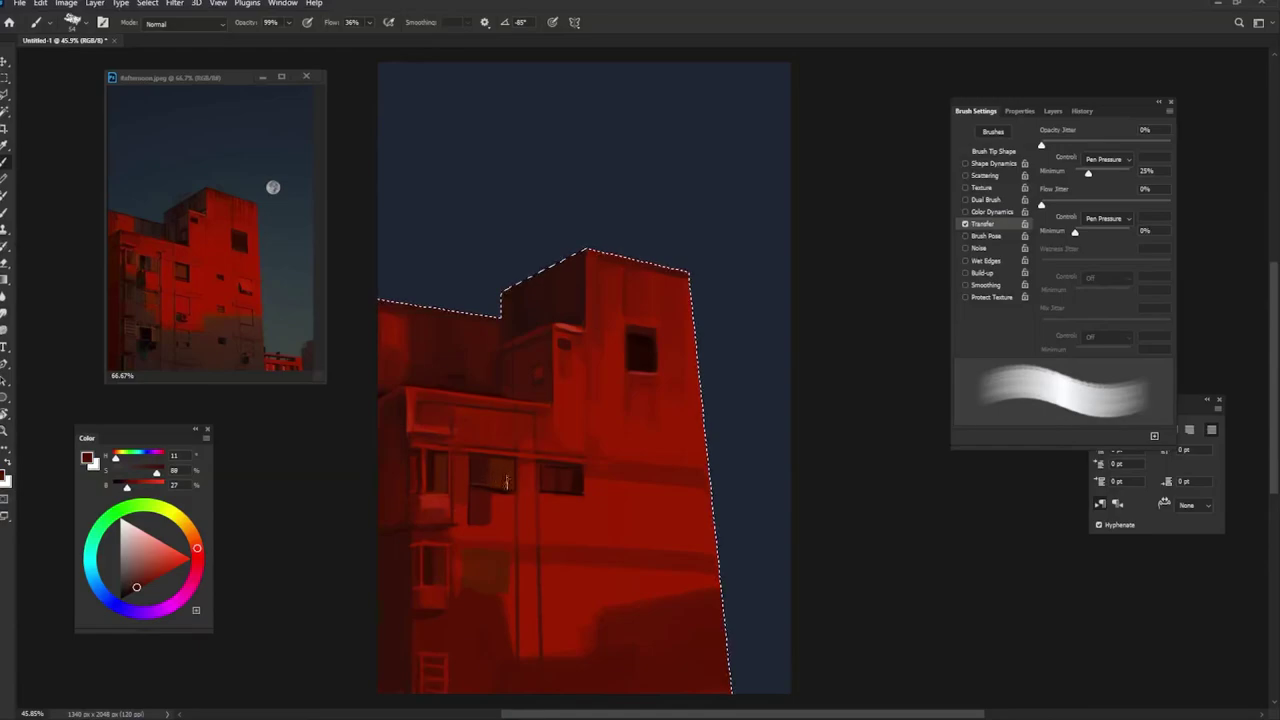
left_click_drag(509, 548, 505, 545)
left_click(501, 550, "alt")
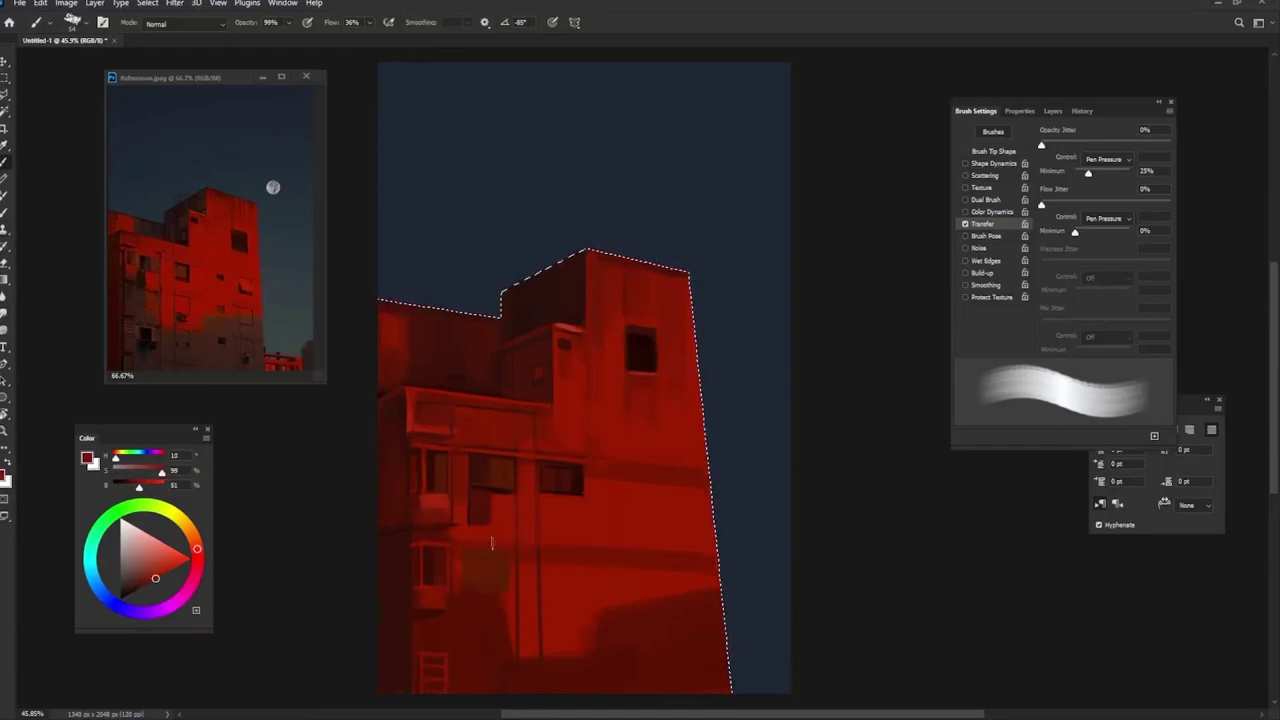
left_click(441, 536, "alt")
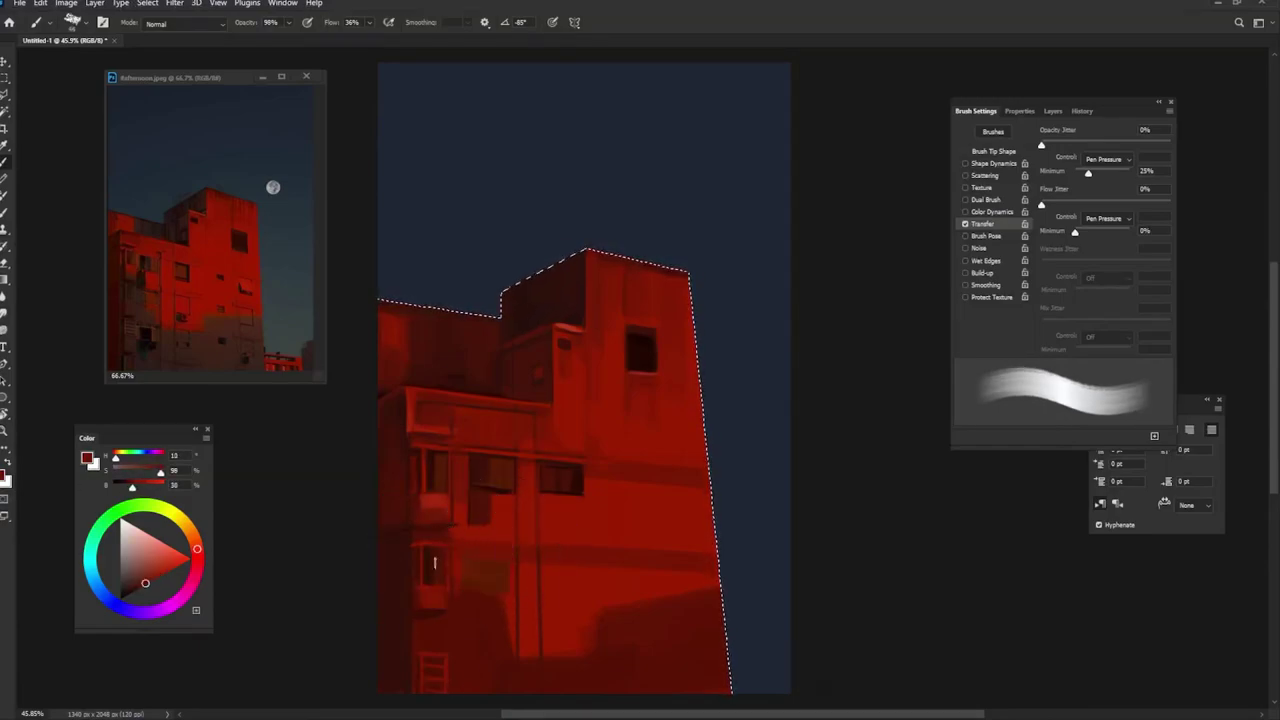
Step: Sample several lighter and darker reds from the wall and set the brush to 99% opacity
left_click(499, 530, "alt")
left_click(499, 521, "alt")
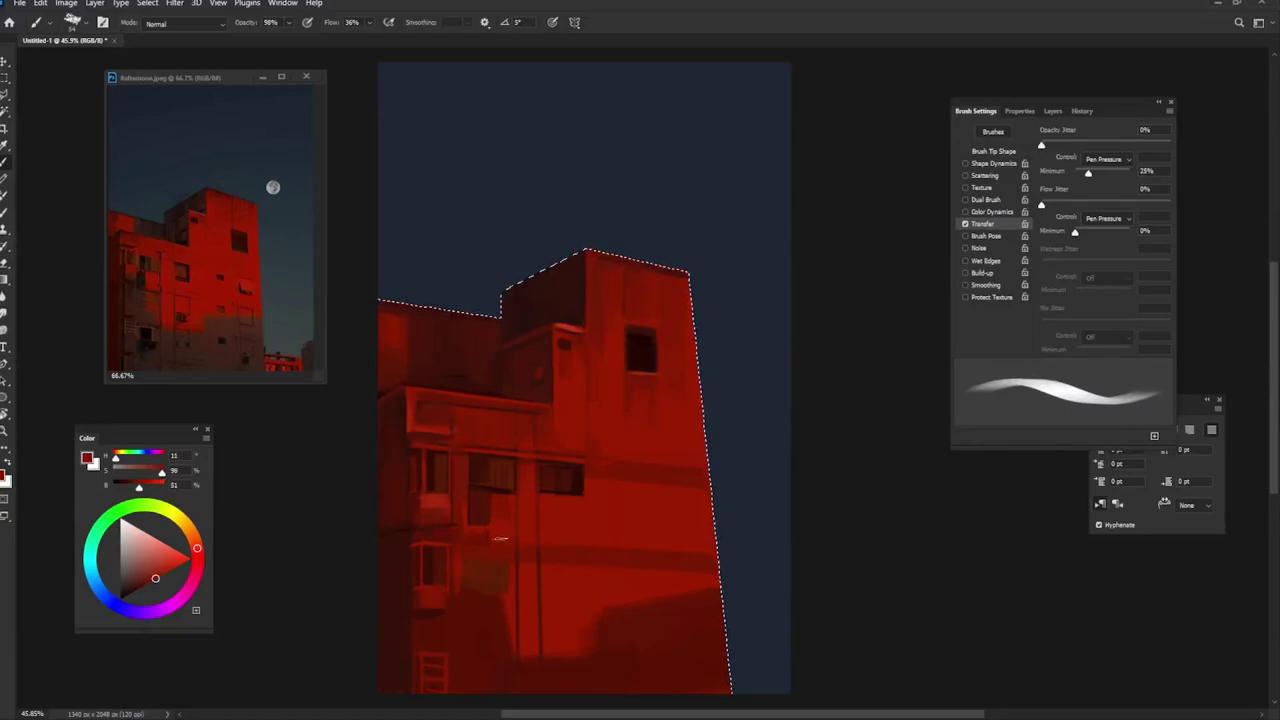
left_click(474, 454, "alt")
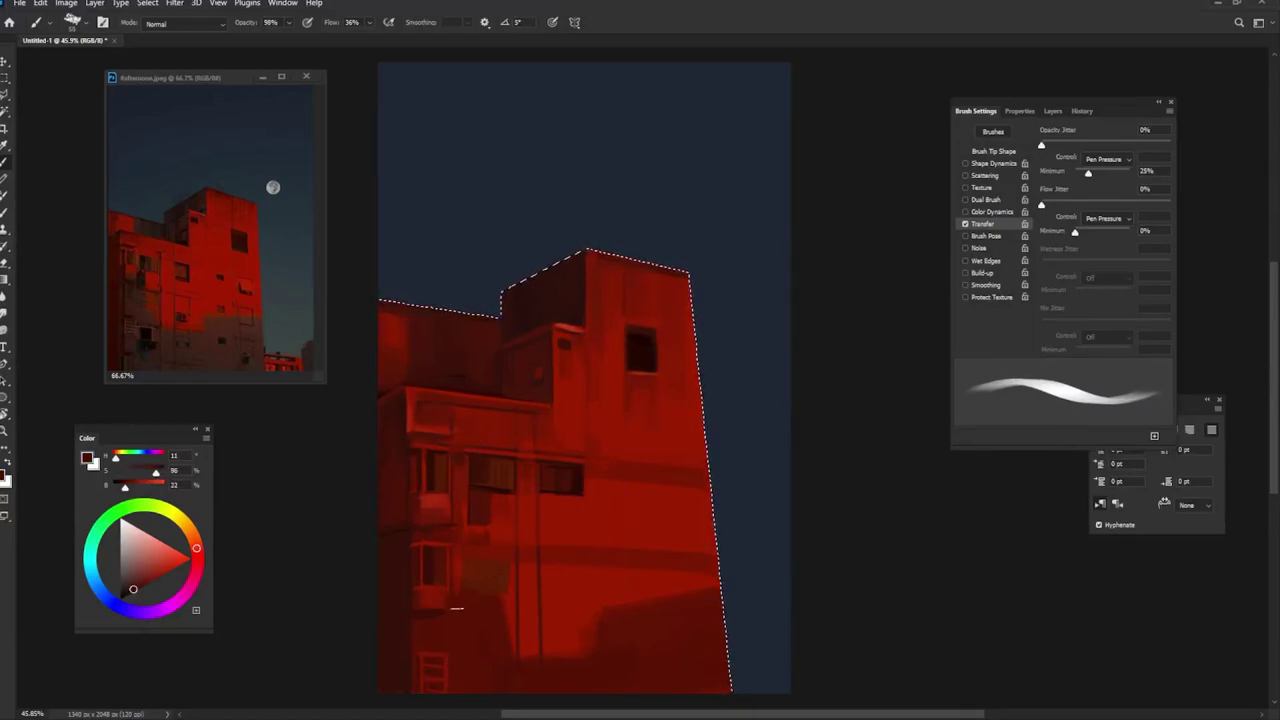
key("0")
left_click(477, 527, "alt")
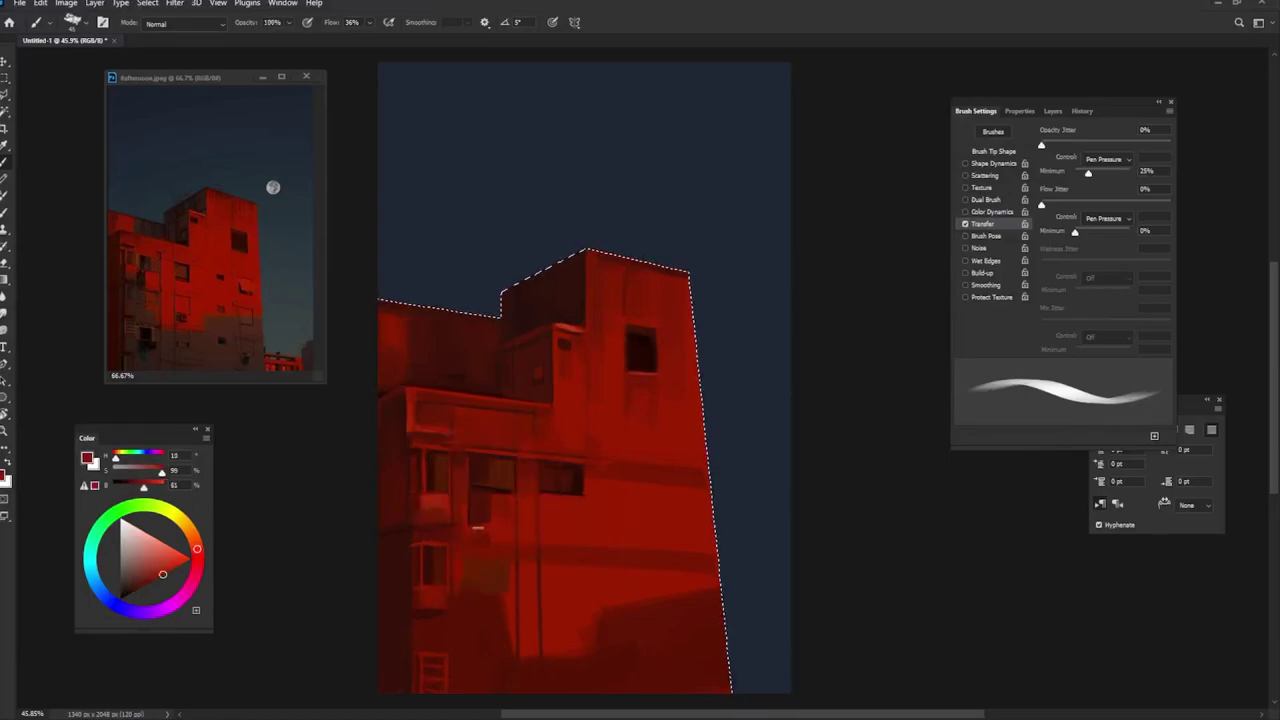
key("9")
key("9")
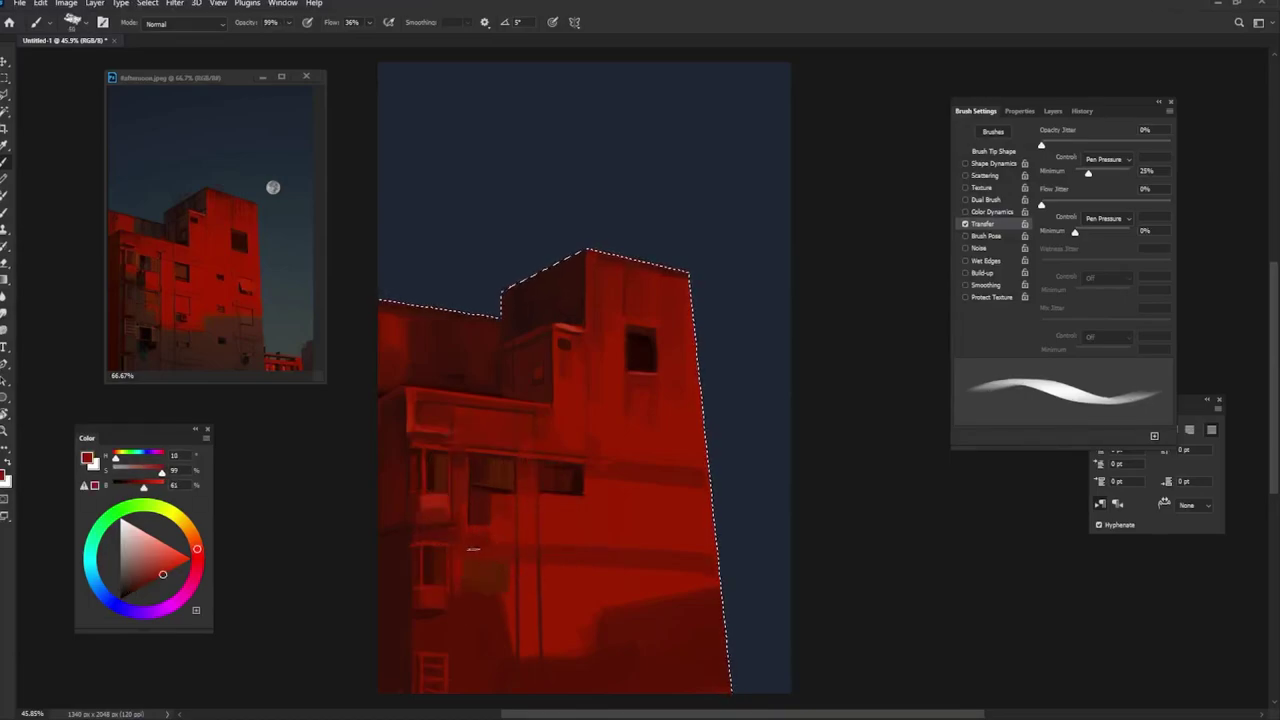
left_click(525, 562, "alt")
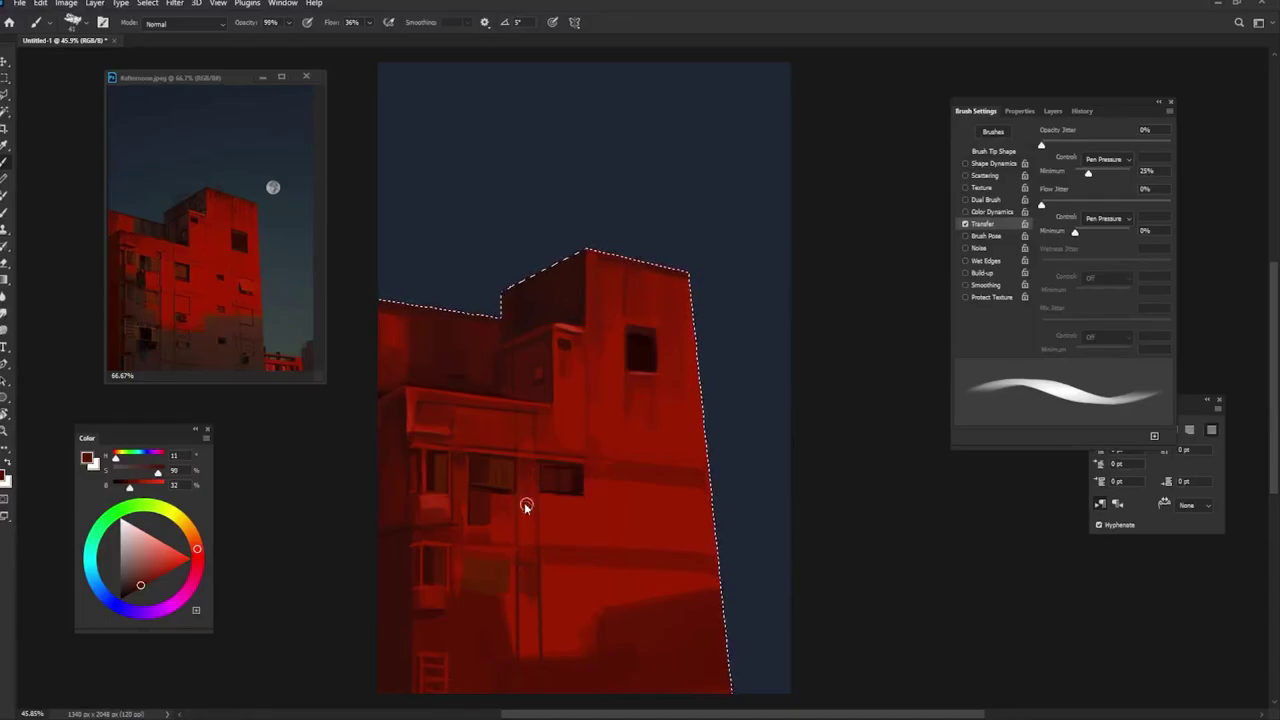
Step: With a much smaller brush, darken the lower-left wall using short dark strokes and a dab
key("bracketleft")
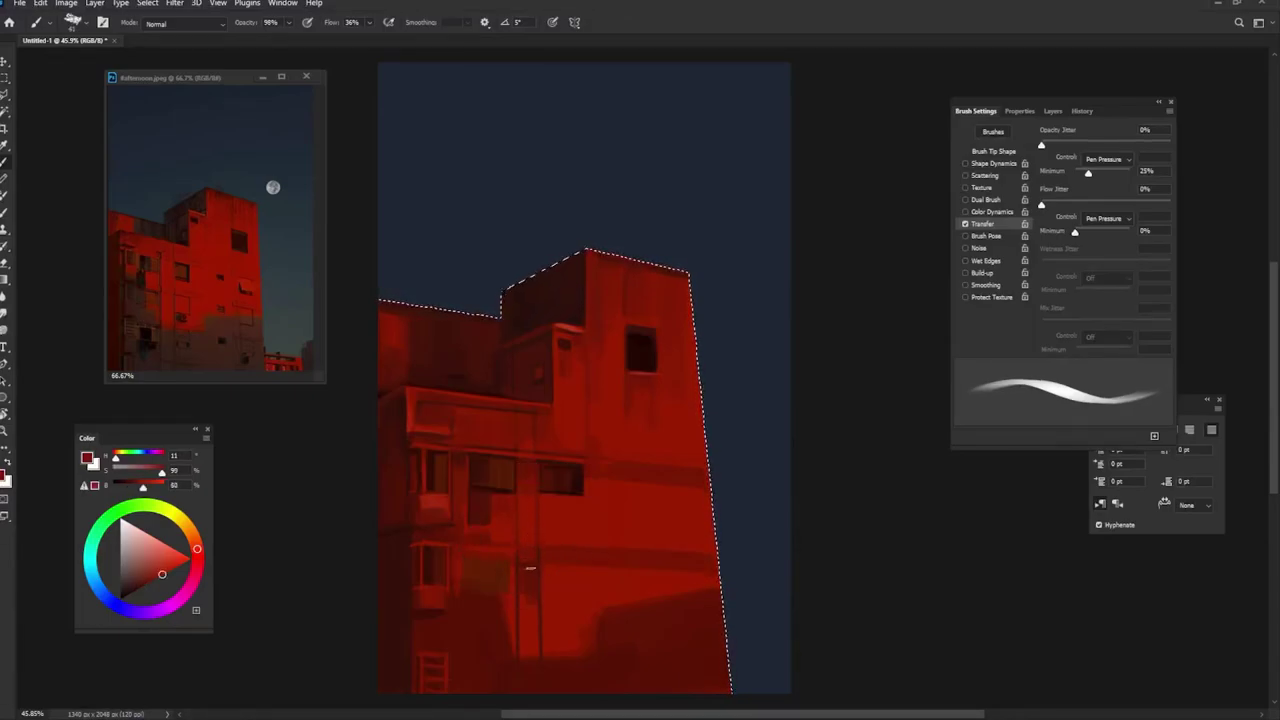
left_click(528, 522, "alt")
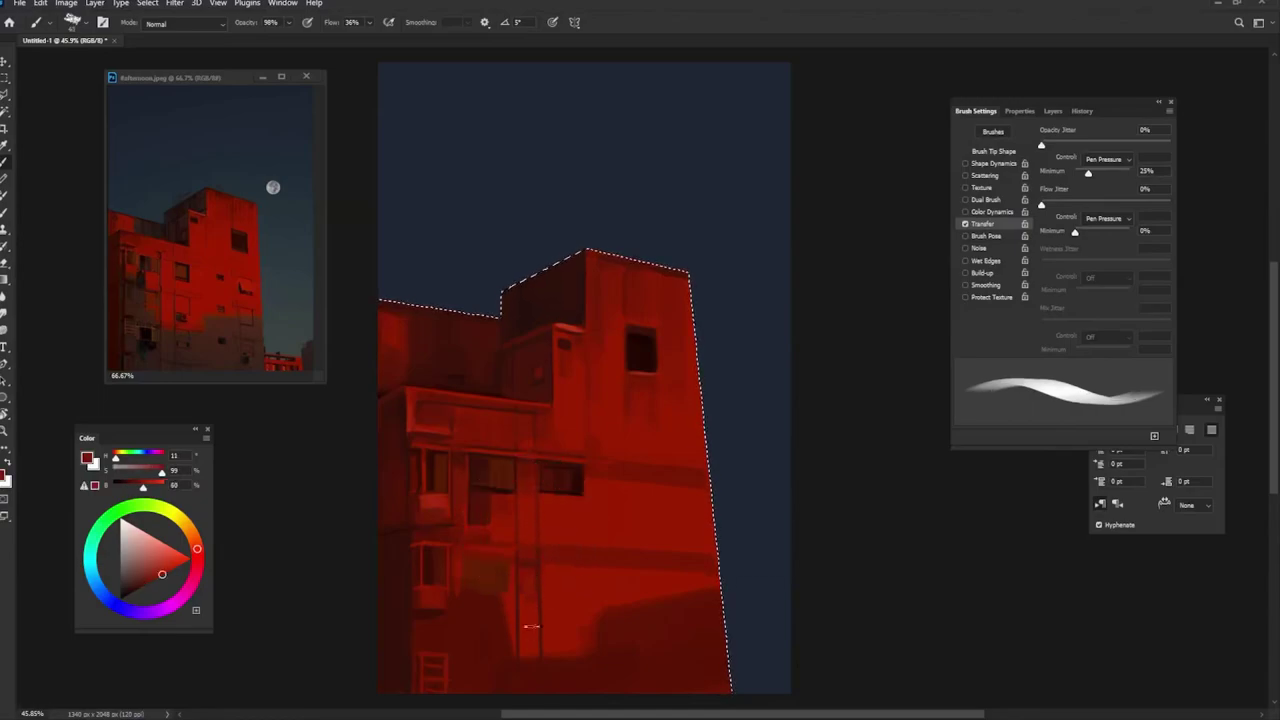
left_click(533, 563, "alt")
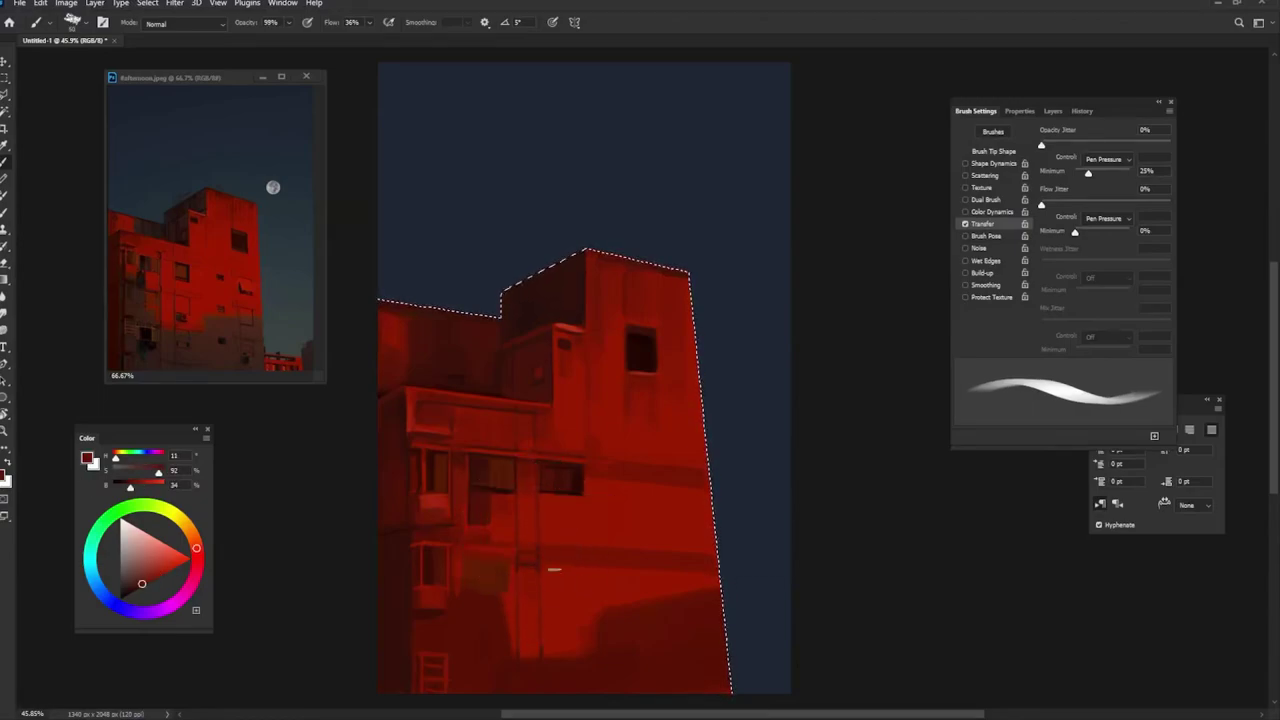
left_click(529, 550, "alt")
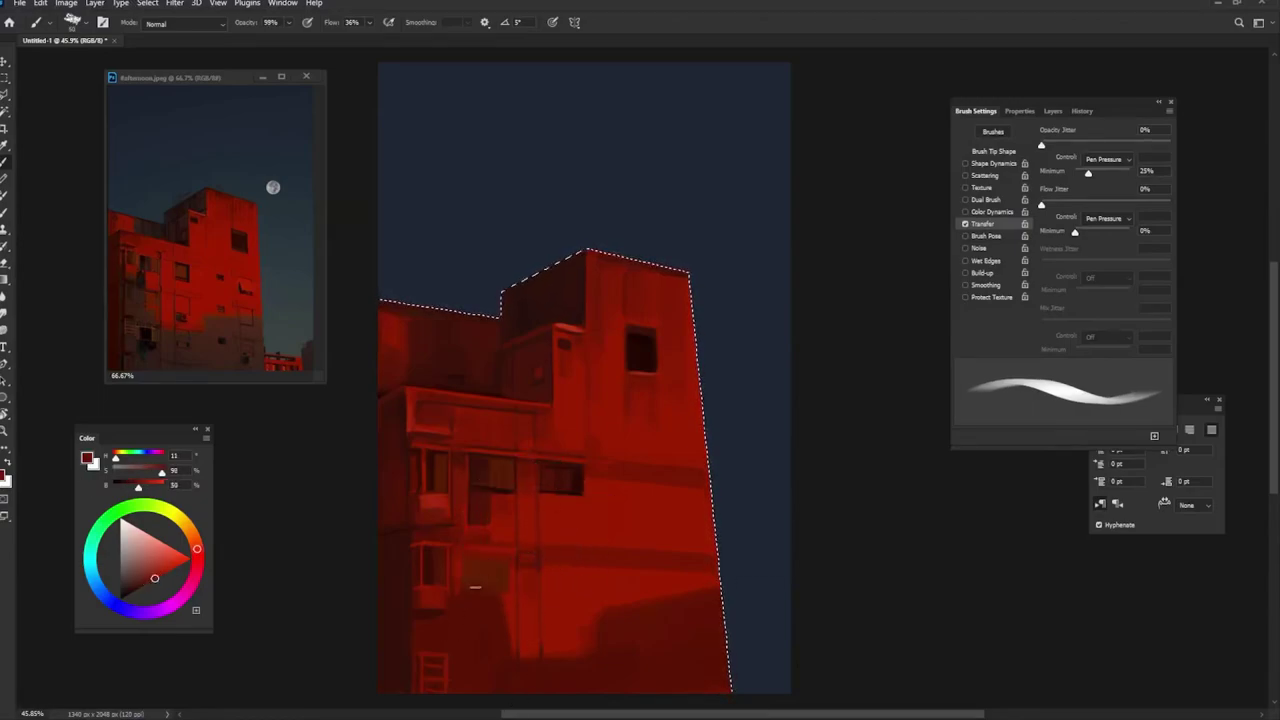
left_click_drag(428, 618, 452, 622)
left_click(484, 582, "alt")
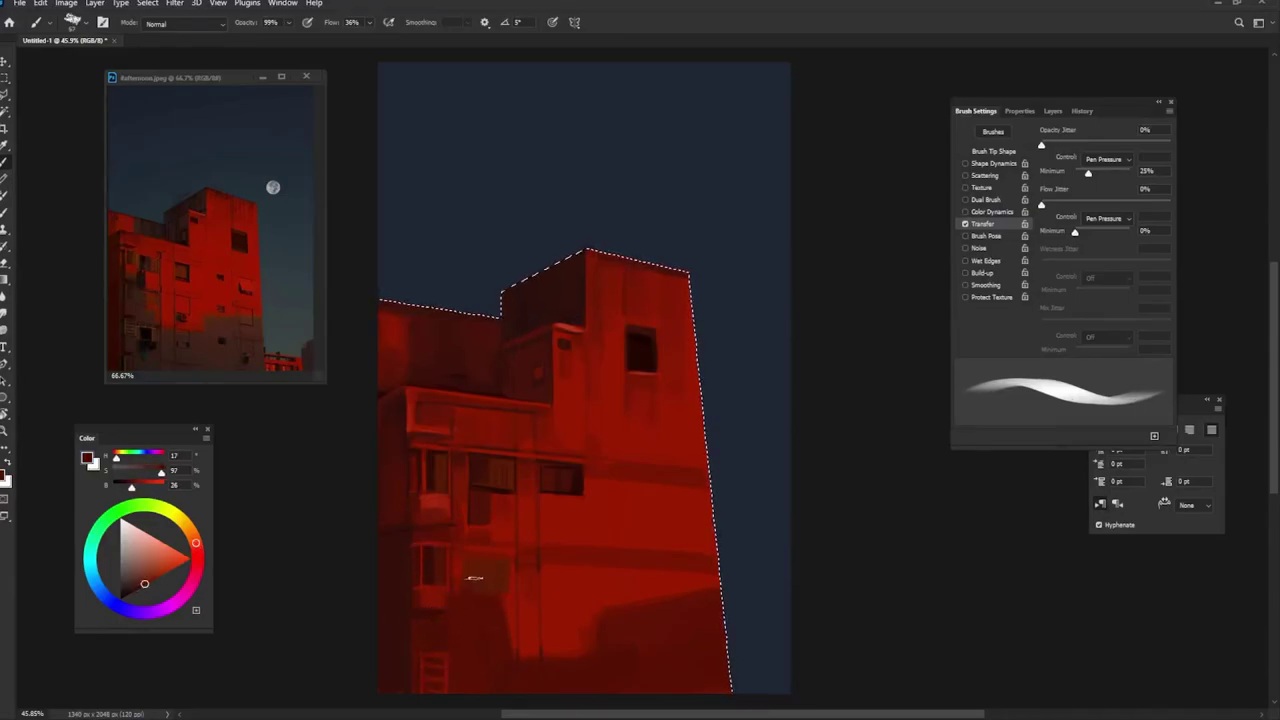
left_click(476, 578, "alt")
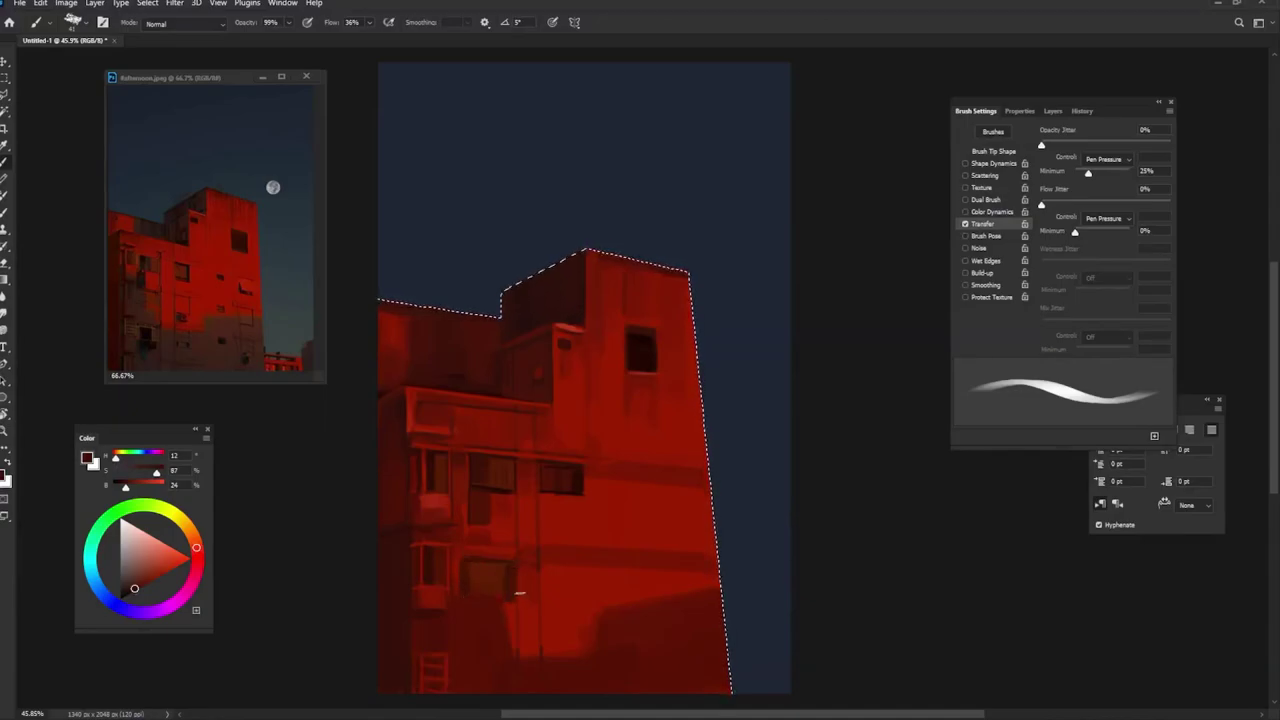
Step: Resample bright and darker reds from the lower wall at full brush opacity
left_click(512, 595, "alt")
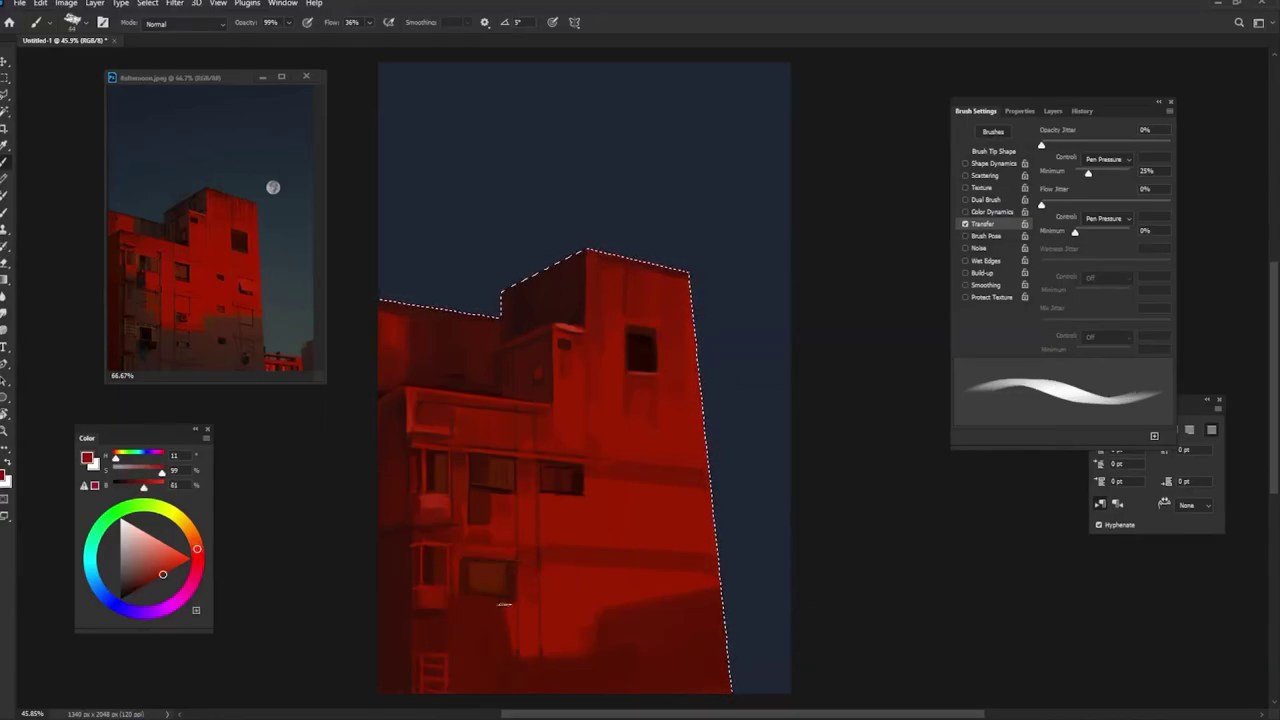
key("0")
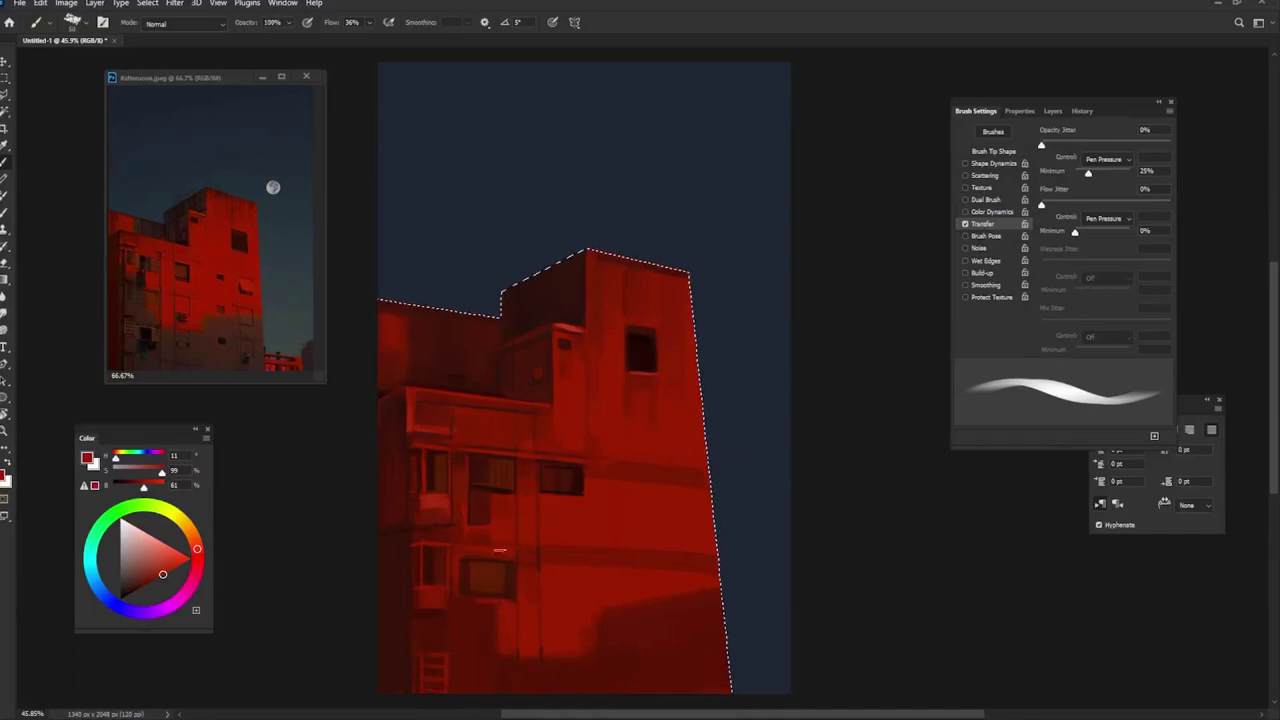
left_click(501, 562, "alt")
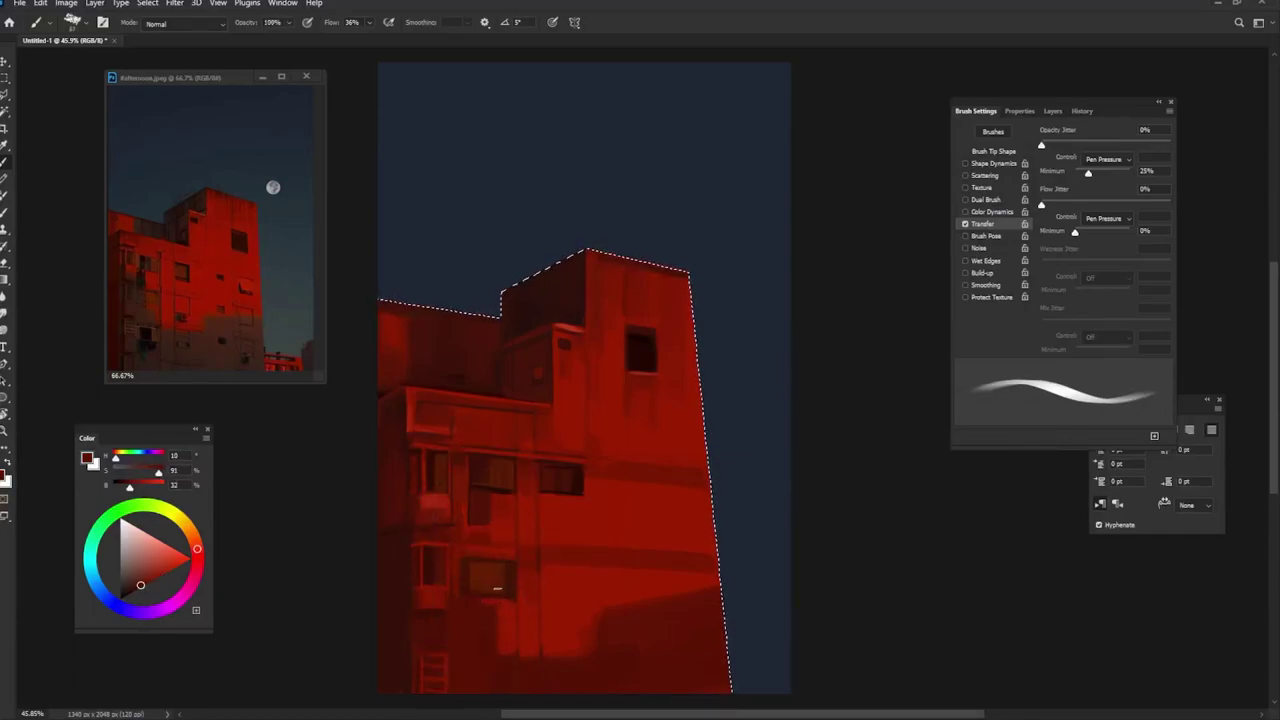
left_click(490, 568, "alt")
left_click(510, 580, "alt")
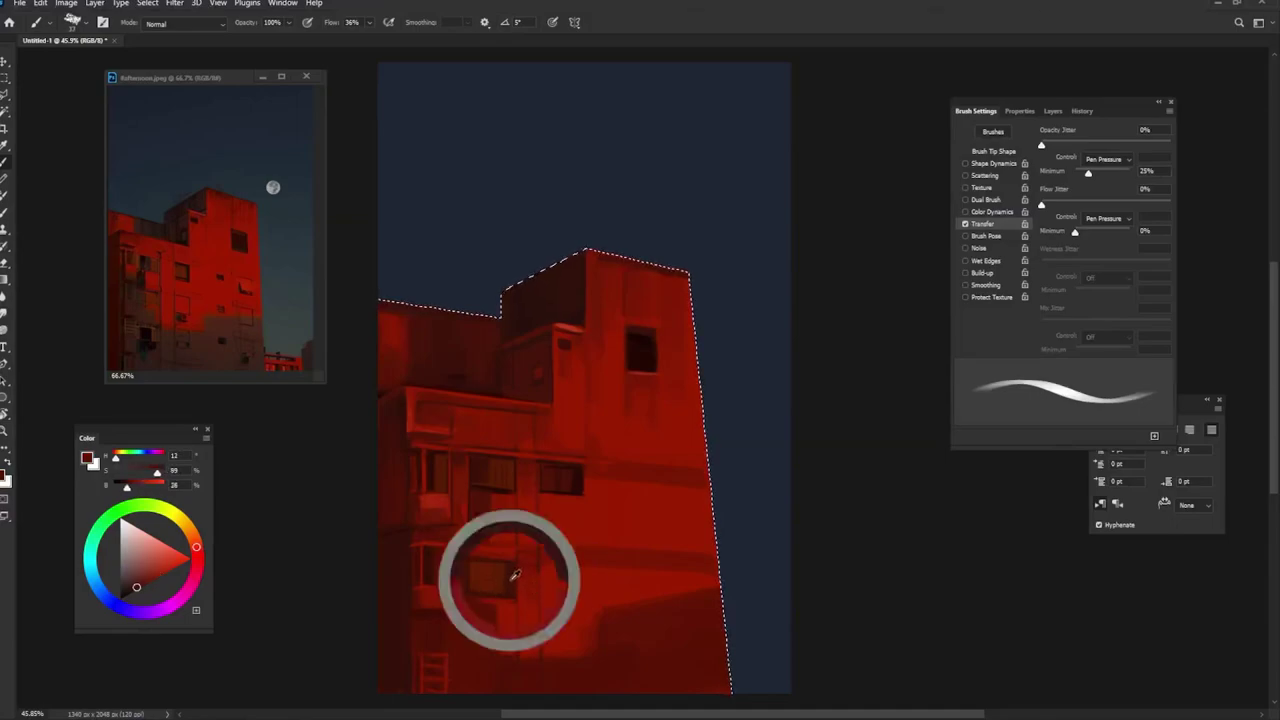
Step: Sample dark and bright wall reds while adjusting brush opacity to 90% then 99%
key("9")
left_click(509, 606, "alt")
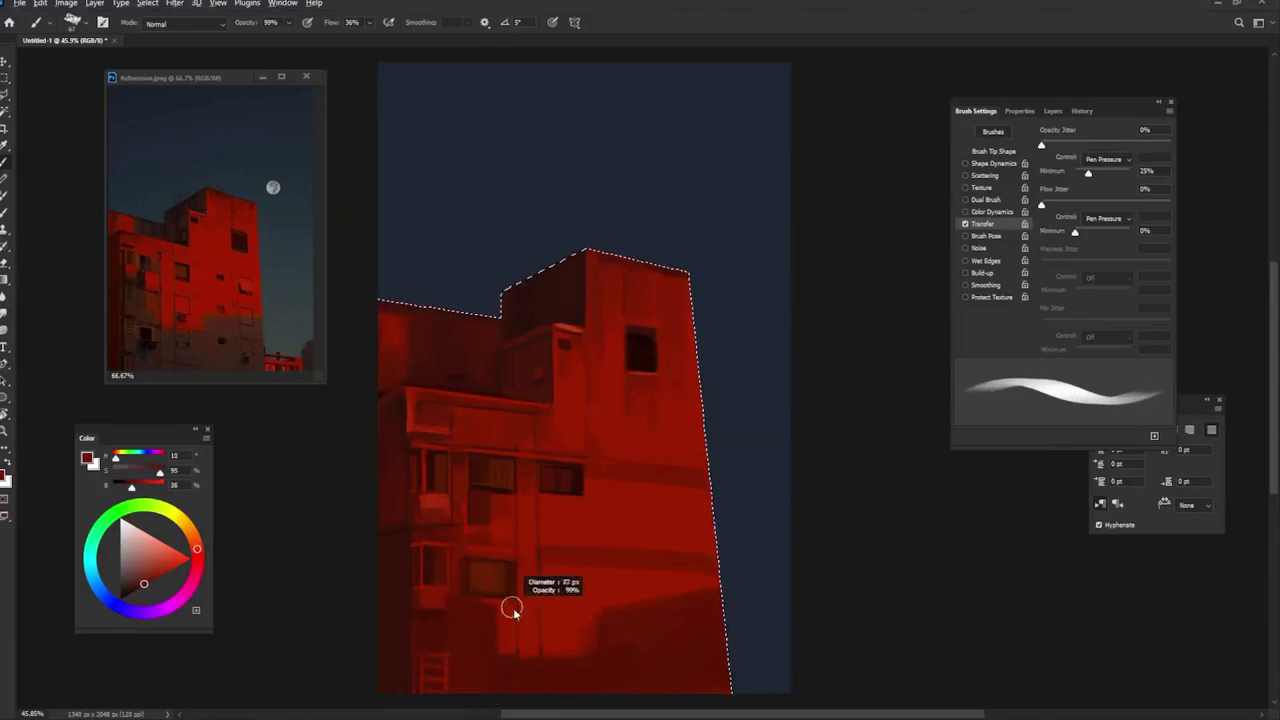
key("9")
key("9")
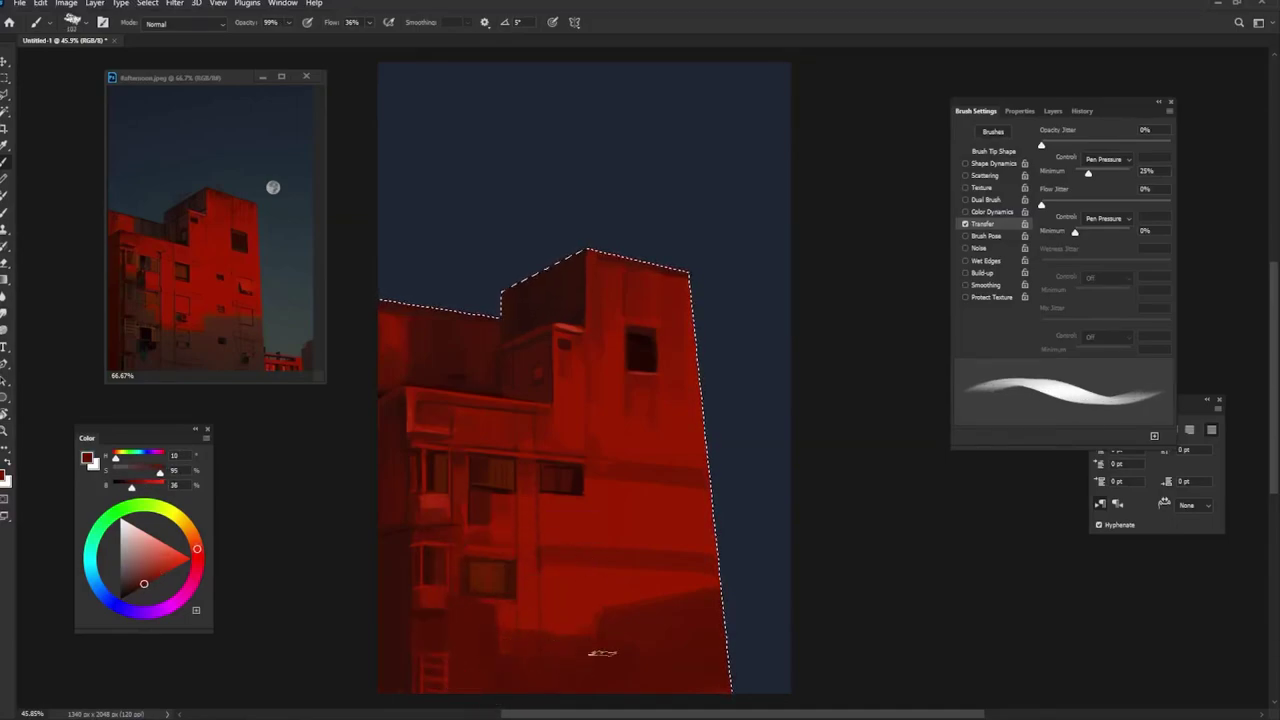
left_click(630, 601, "alt")
left_click(686, 571, "alt")
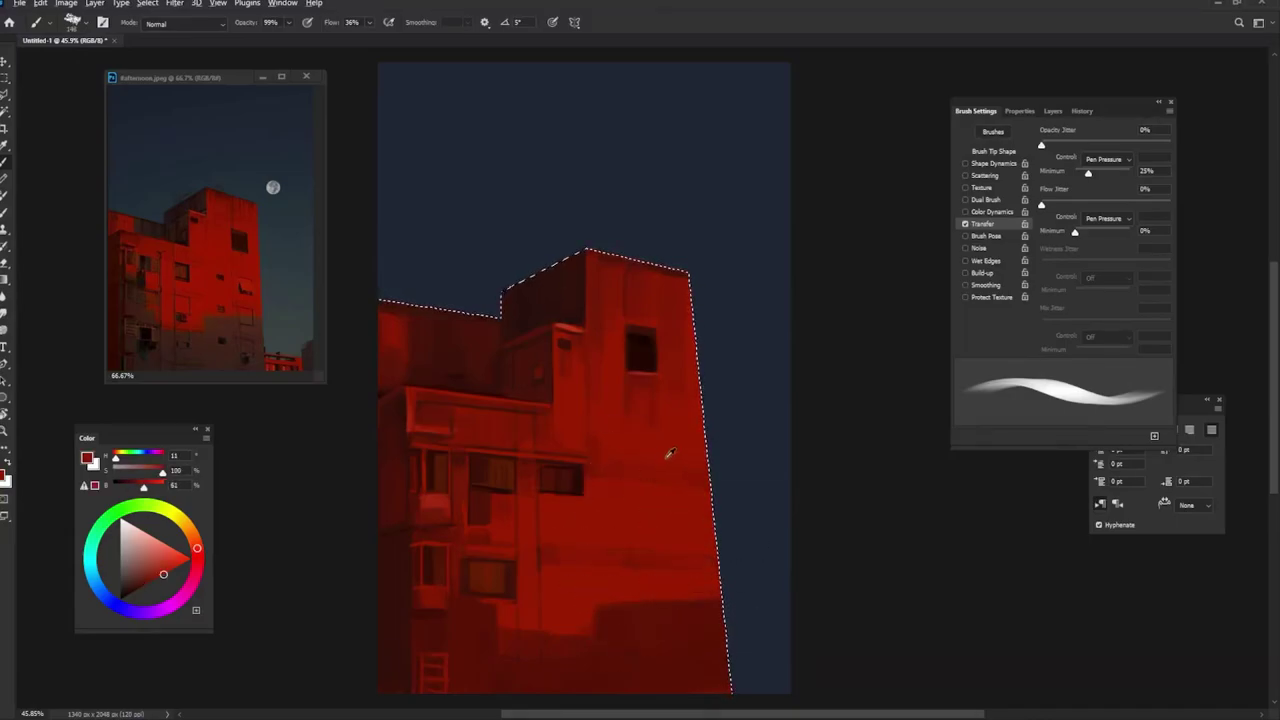
Step: Sample wall reds and resize the brush to 85 px with a wider, rotated tip
left_click(605, 496, "alt")
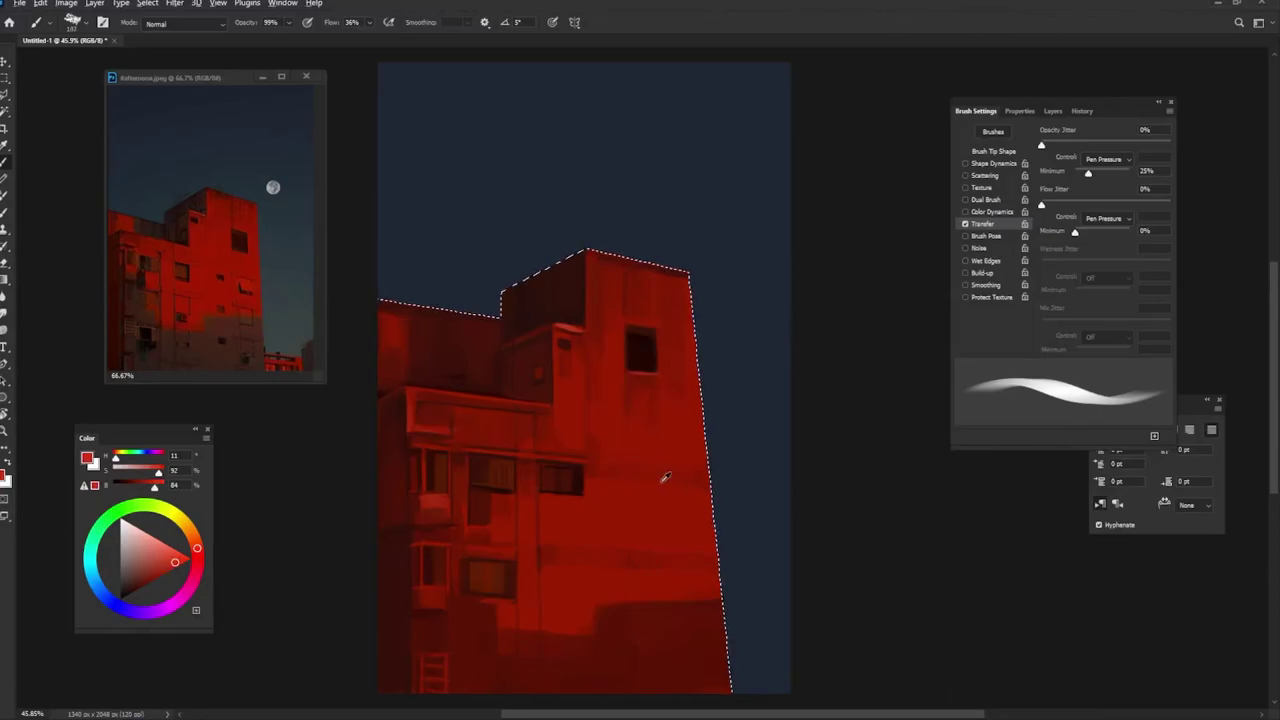
left_click_drag(663, 480, 682, 500)
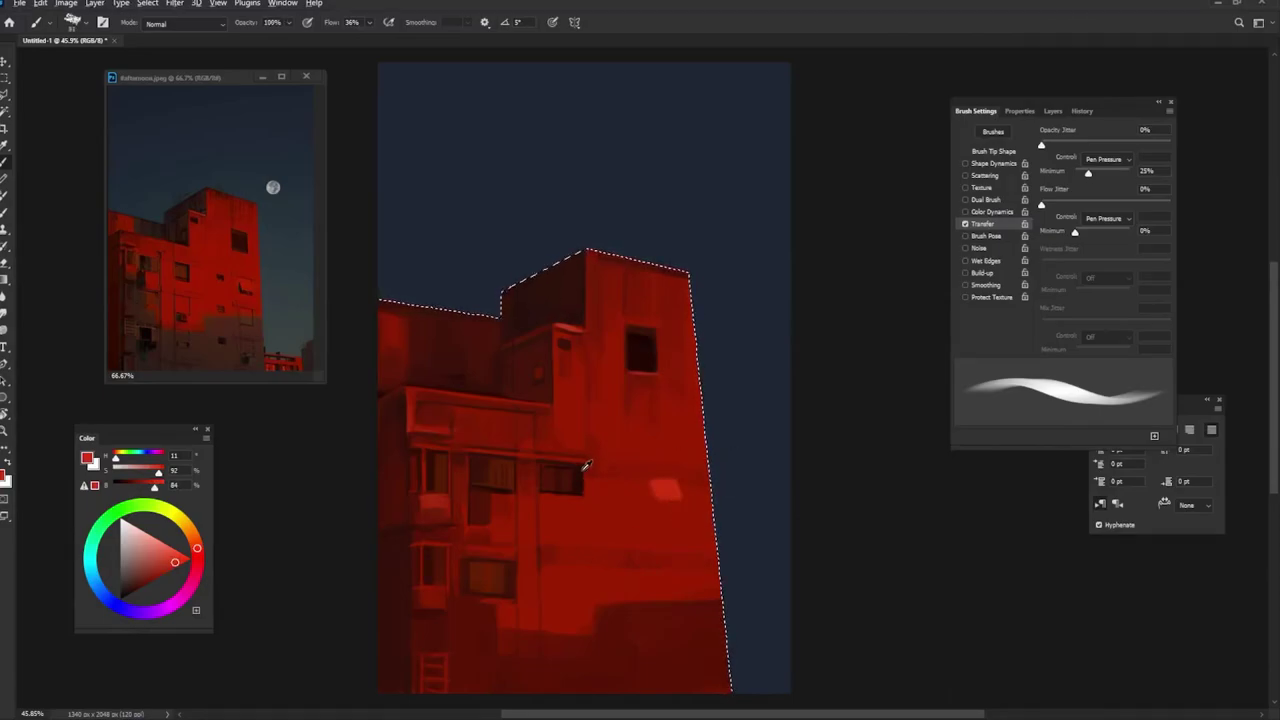
left_click(657, 486, "alt")
mouse_move(657, 486)
left_mouse_down()
mouse_move(672, 507)
mouse_move(656, 509)
mouse_move(684, 508)
left_mouse_up()
left_click(676, 506, "alt")
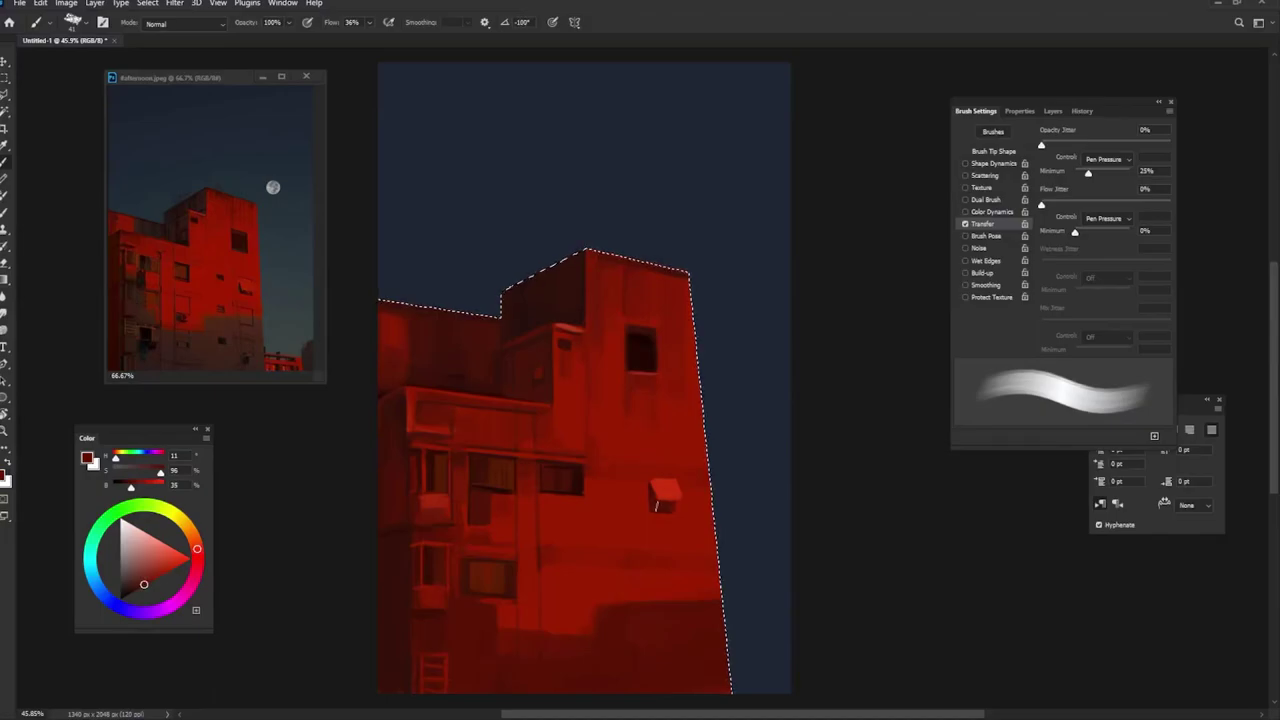
left_click(656, 505, "alt")
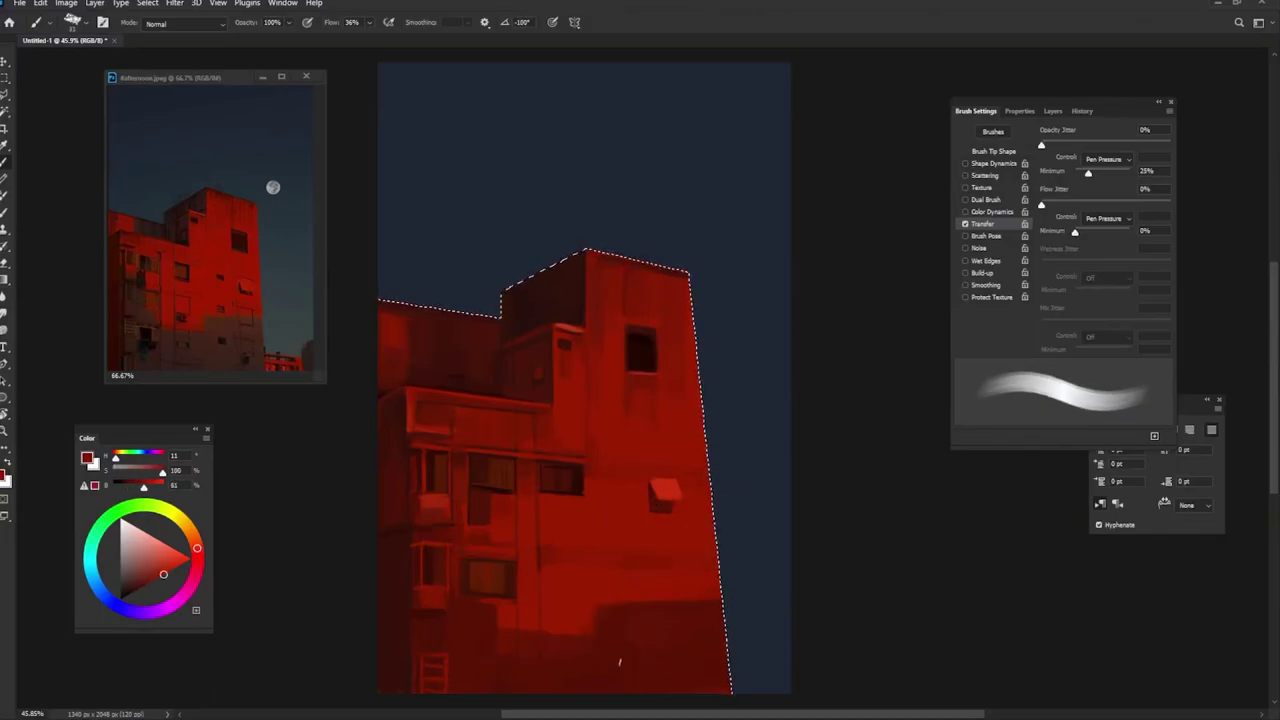
Step: Paint small near-black openings on the right wall, including two near the bottom
left_click(641, 345, "alt")
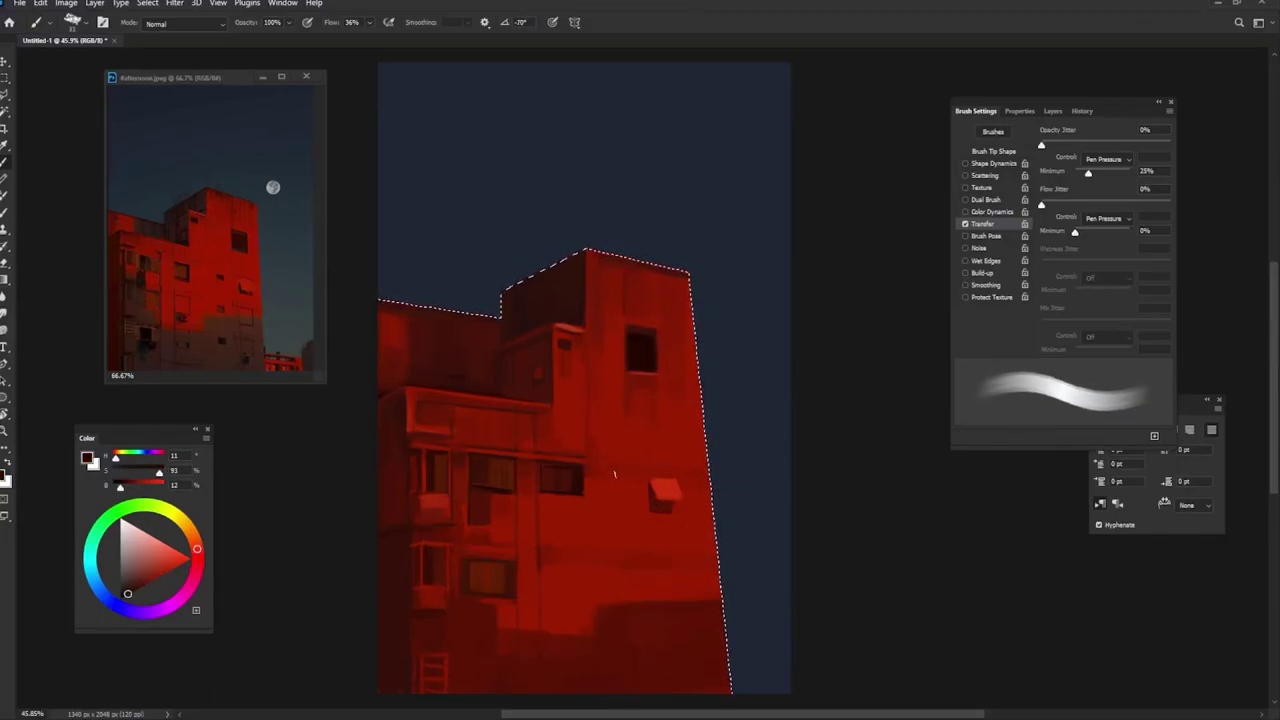
left_click_drag(614, 473, 622, 475)
left_click_drag(621, 546, 617, 543)
left_click(635, 532, "alt")
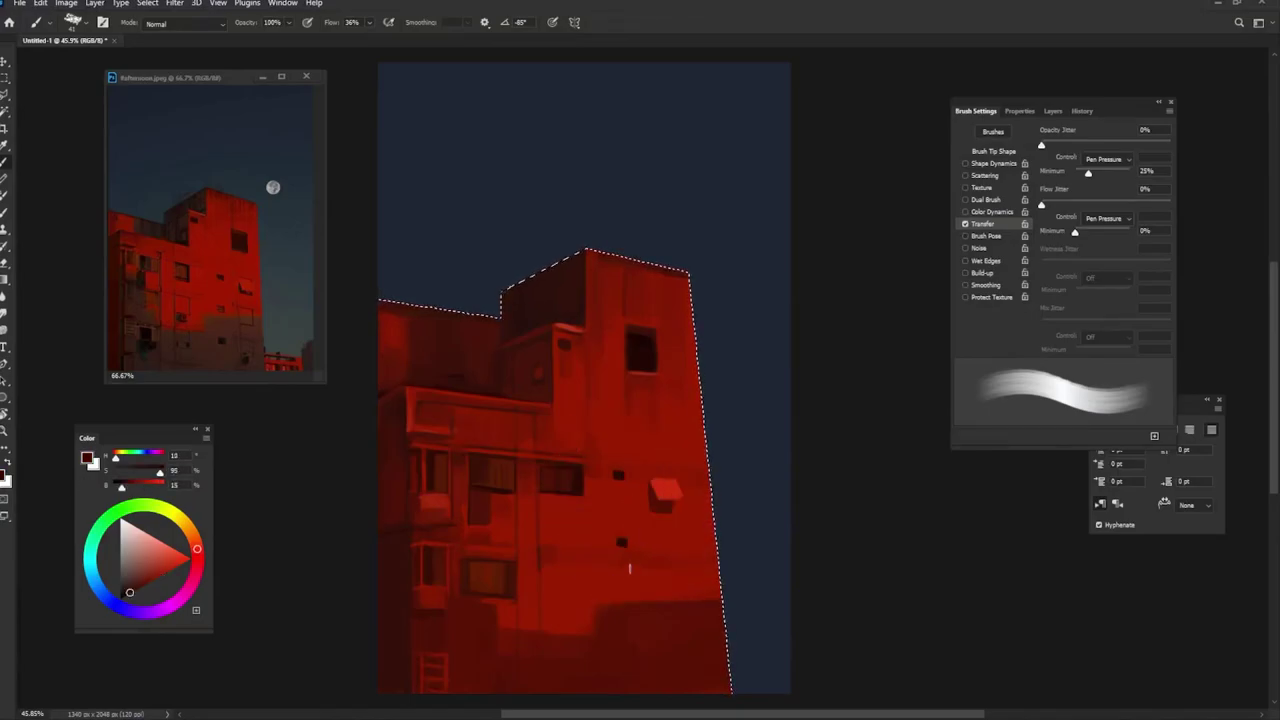
left_click(626, 630)
left_click(628, 640, "alt")
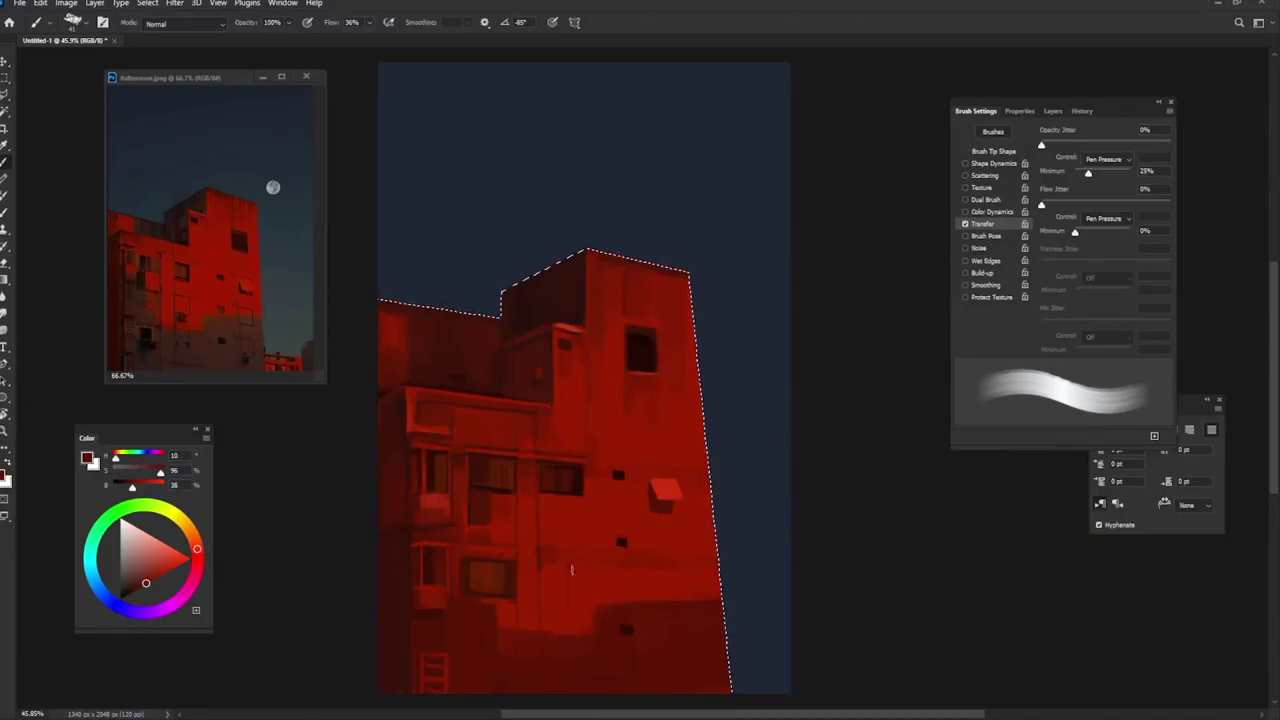
key("shift+Left")
key("shift+Left")
key("shift+Left")
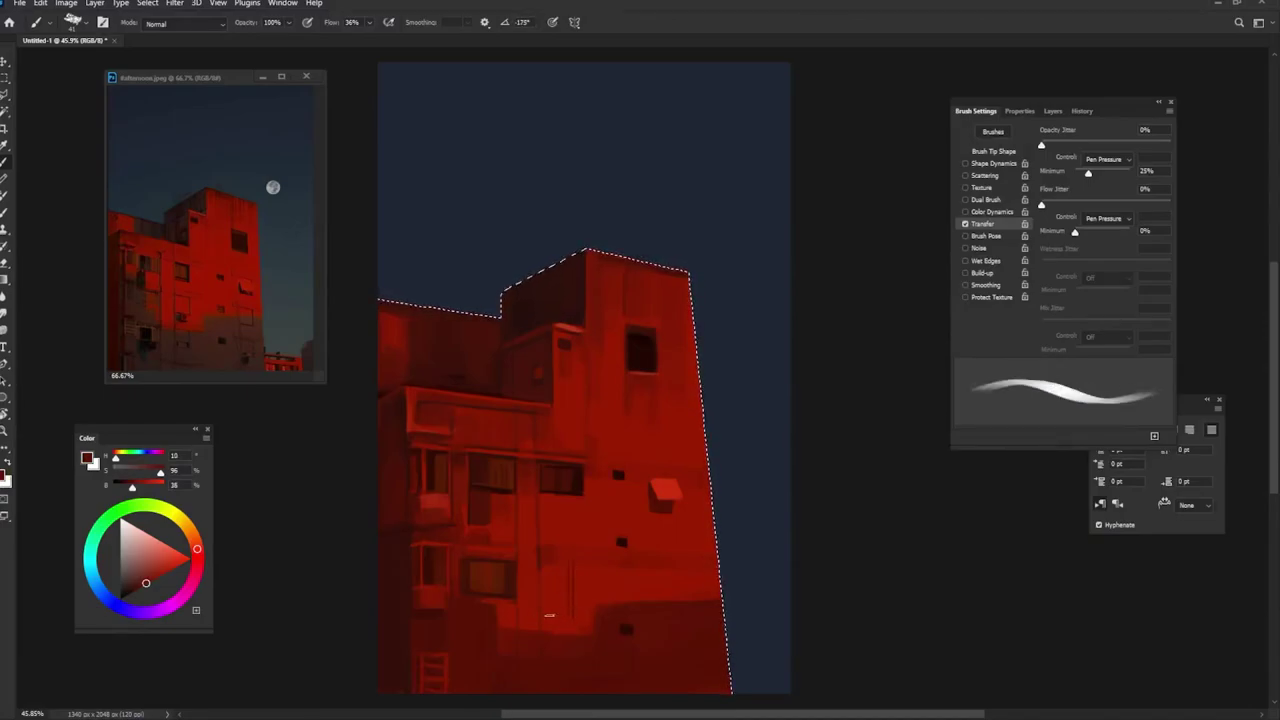
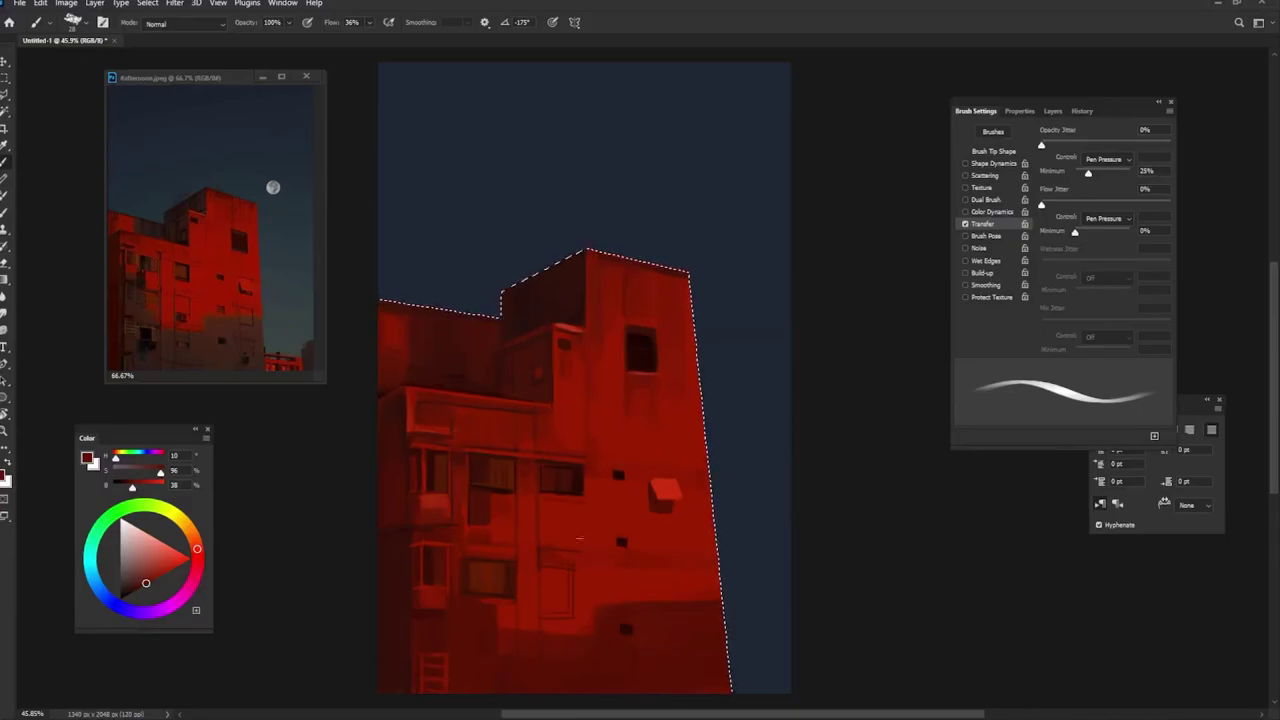
Step: Rotate the brush tip to 95° and sample bright, dark and shadow reds from the building wall
key("shift+Right")
key("shift+Right")
key("shift+Right")
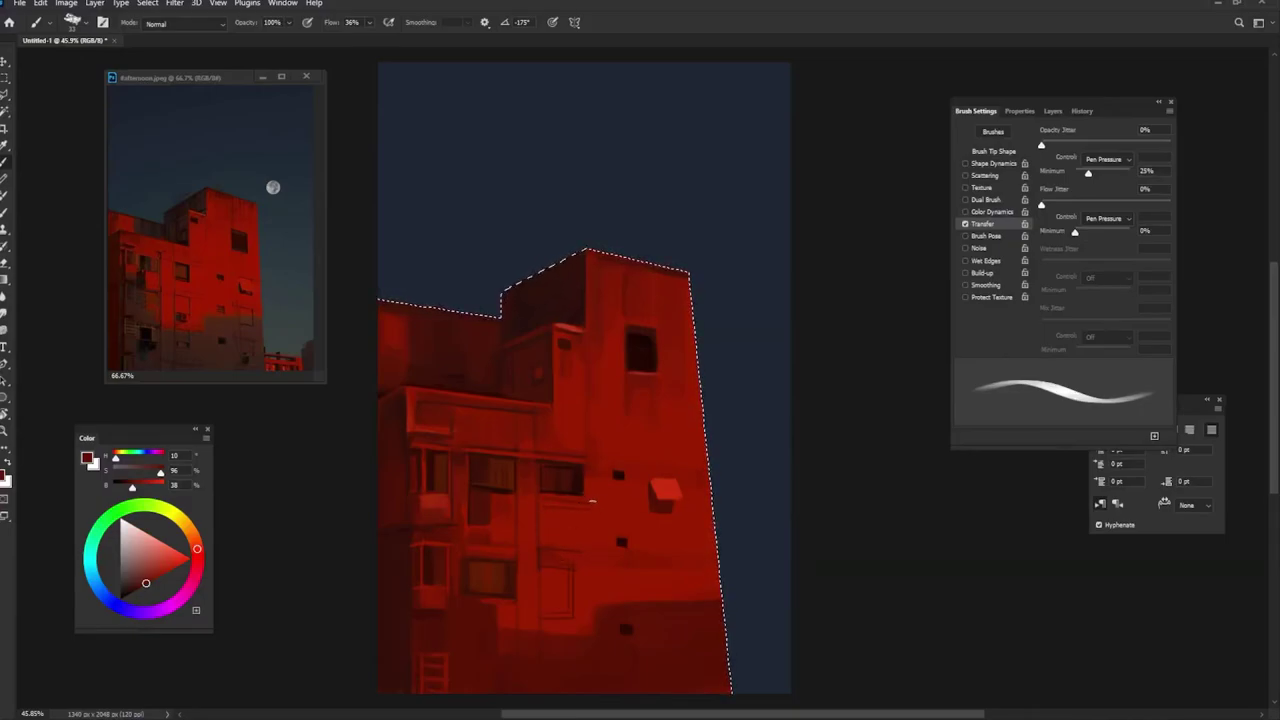
key("shift+Right")
key("shift+Right")
key("shift+Right")
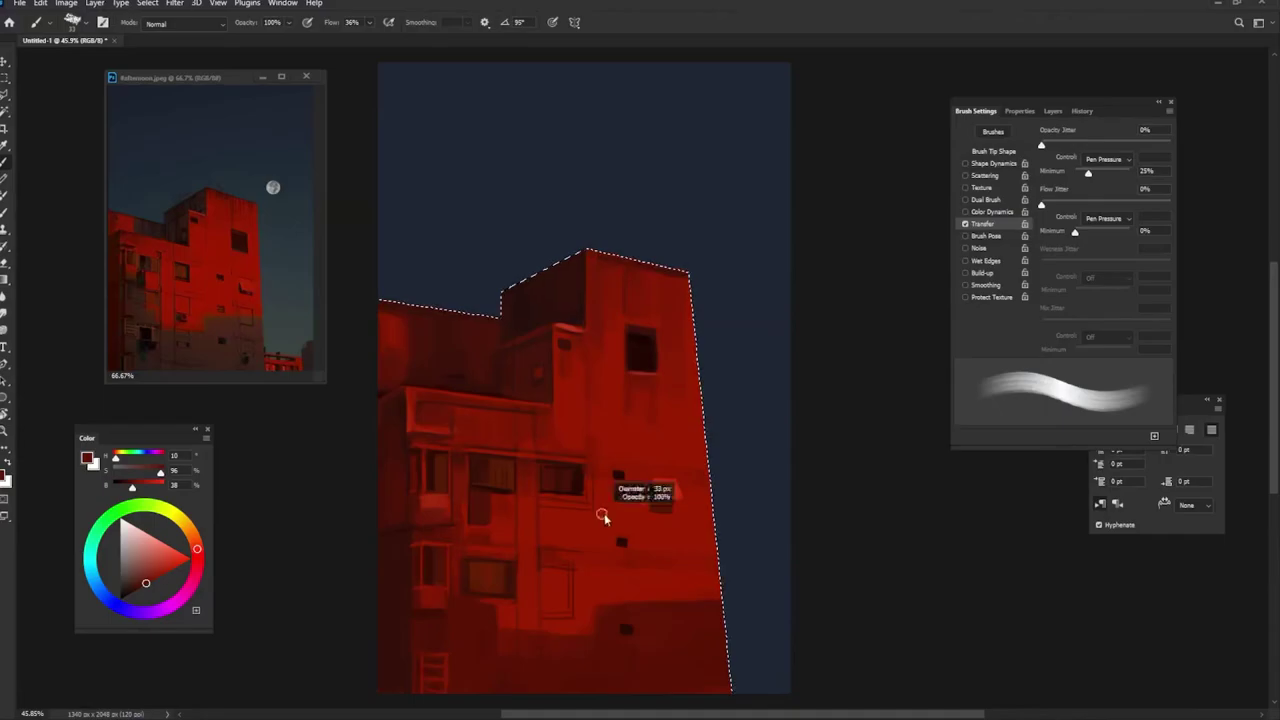
left_click(589, 476, "alt")
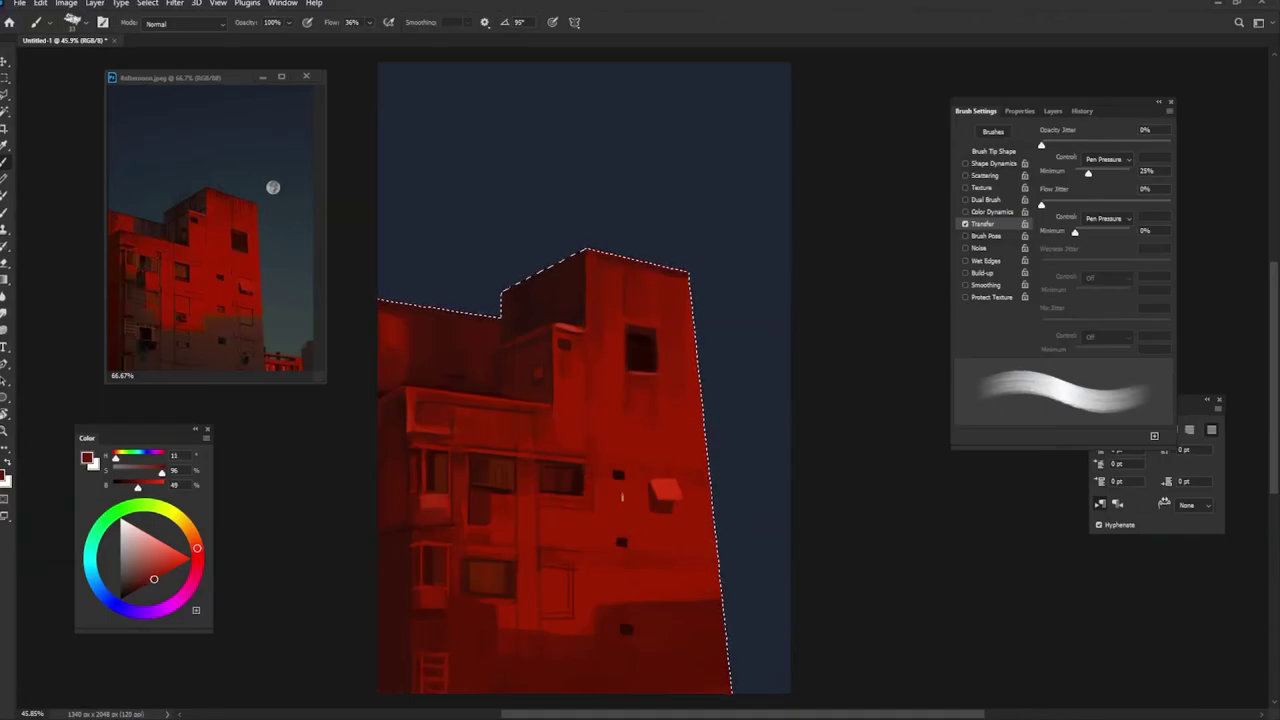
left_click(621, 496, "alt")
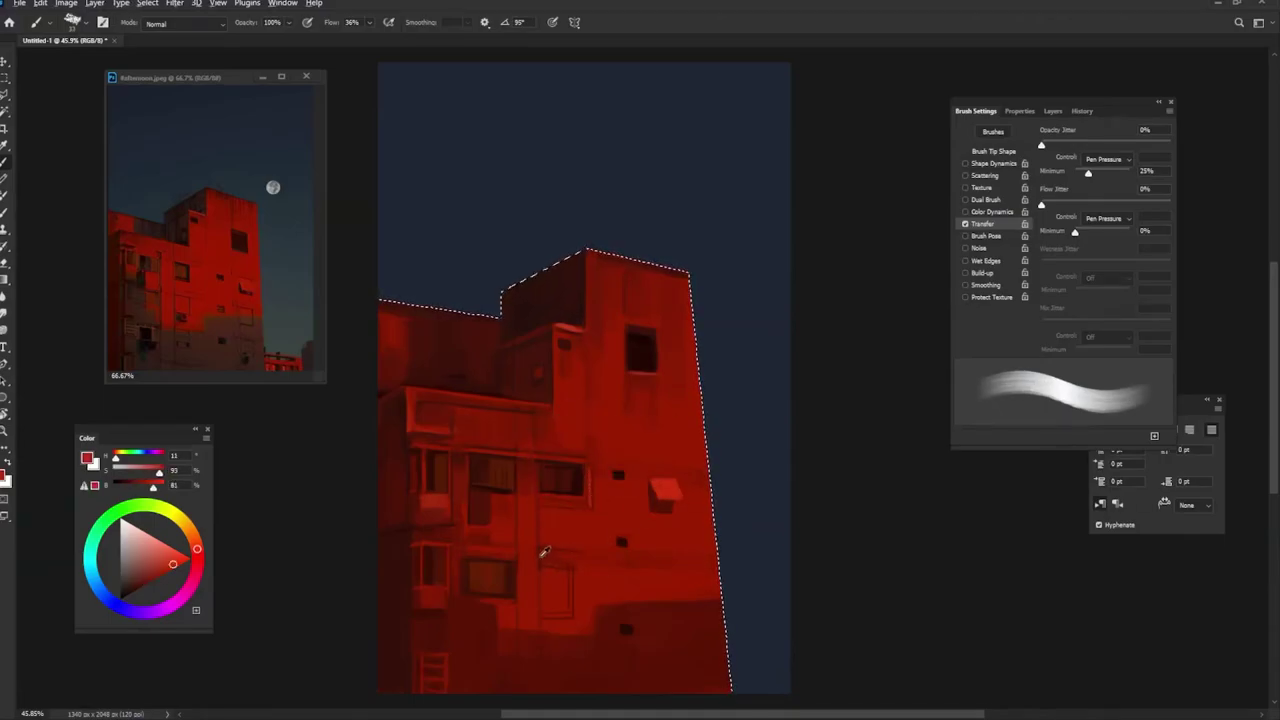
left_click(546, 605, "alt")
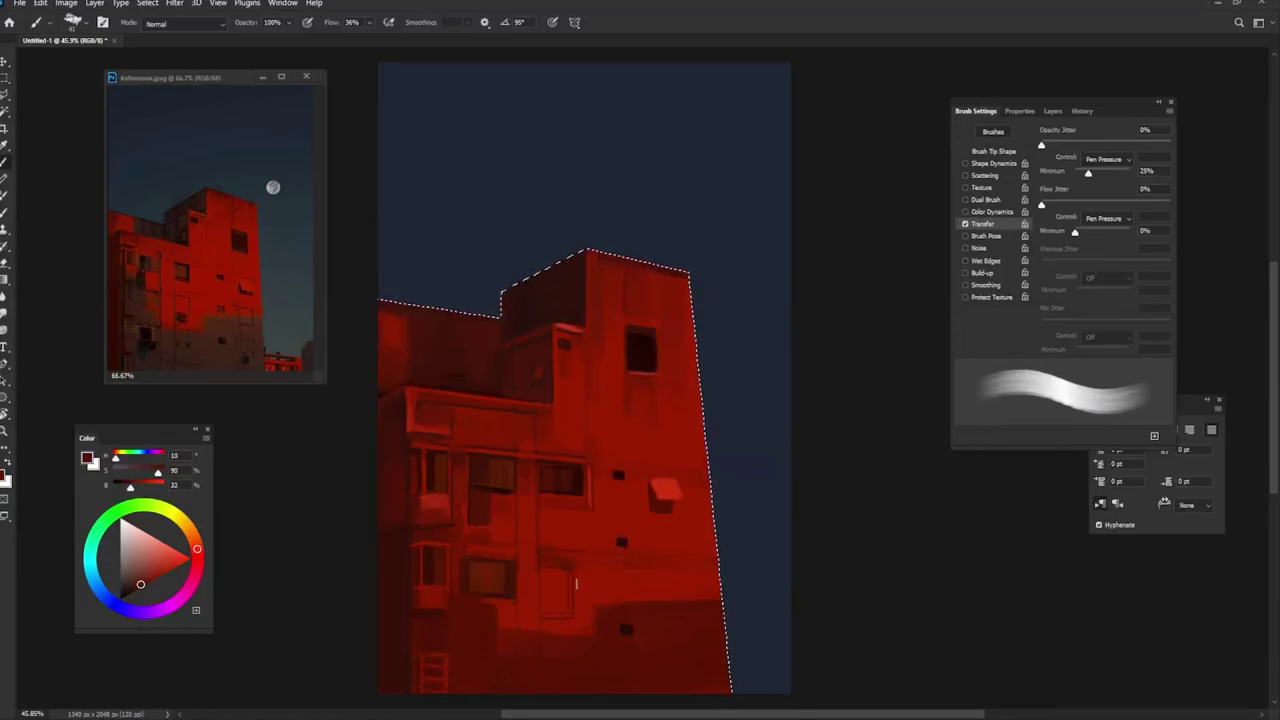
left_click(570, 617, "alt")
left_click(562, 585, "alt")
left_click(544, 592, "alt")
left_click(666, 490, "alt")
Step: Paint a light red patch on the lower wall at 90% opacity, then return to 100%
key("9")
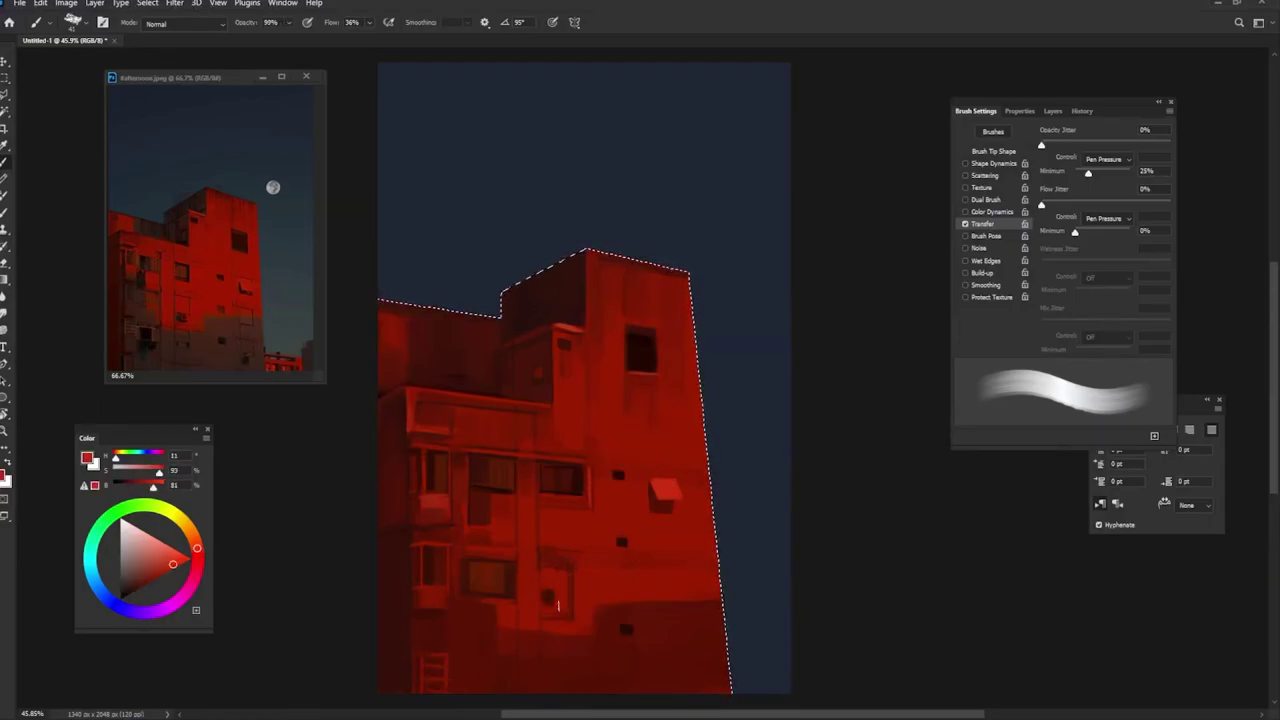
left_click_drag(551, 594, 556, 600)
key("9")
key("9")
left_click(544, 600, "alt")
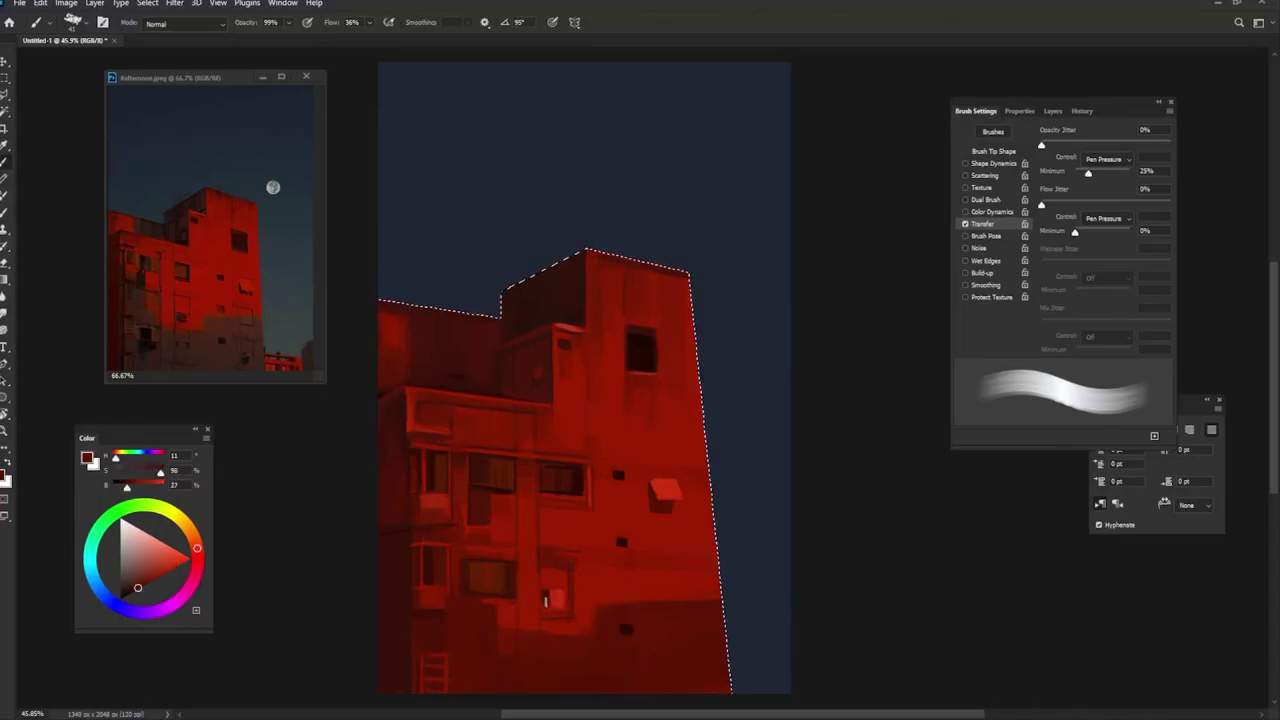
key("0")
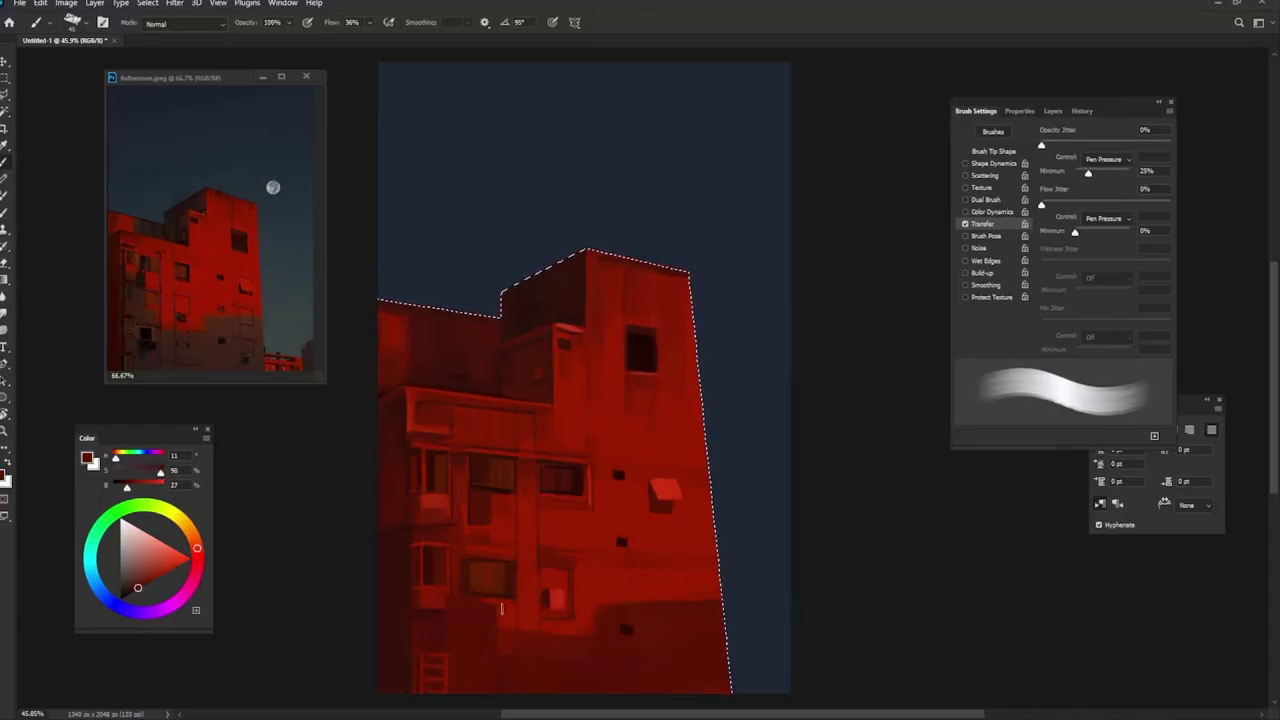
Step: With the tip at 170° and 99% opacity, paint lighter red vertical strokes on the lower wall
key("shift+Left")
key("shift+Left")
key("shift+Left")
left_click(507, 650, "alt")
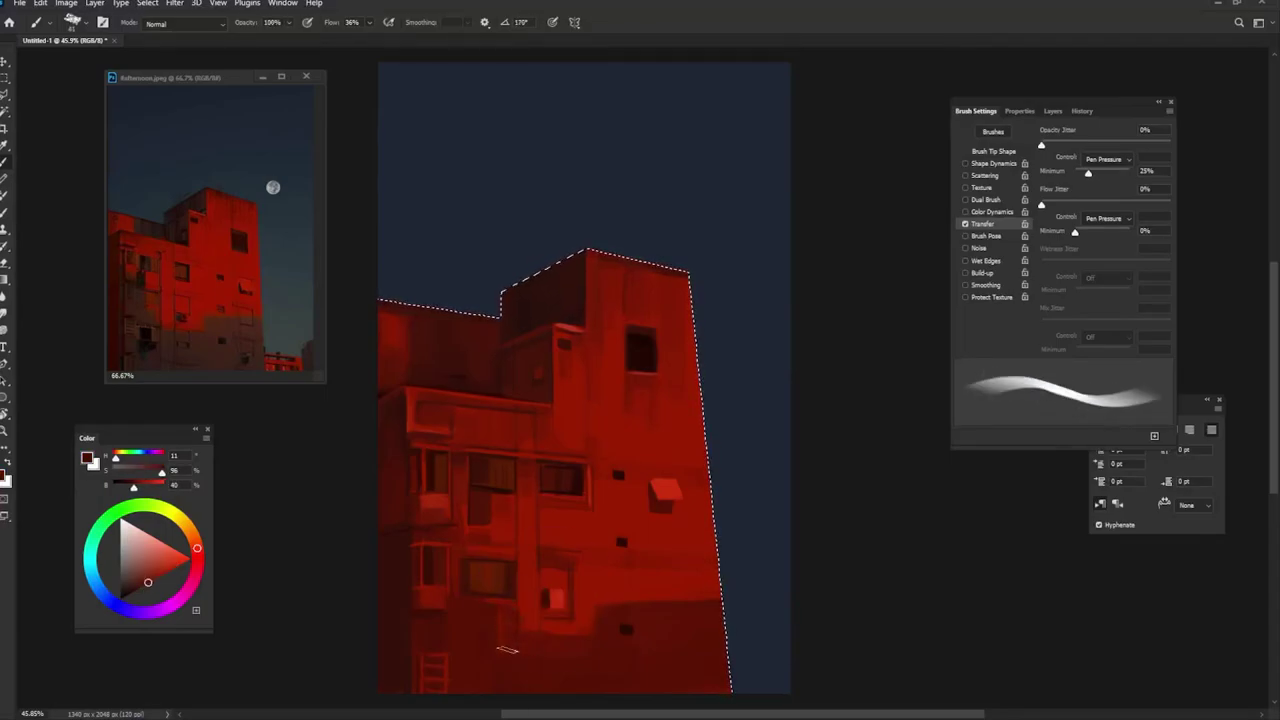
left_click(552, 598, "alt")
key("9")
key("9")
left_click_drag(527, 566, 528, 622)
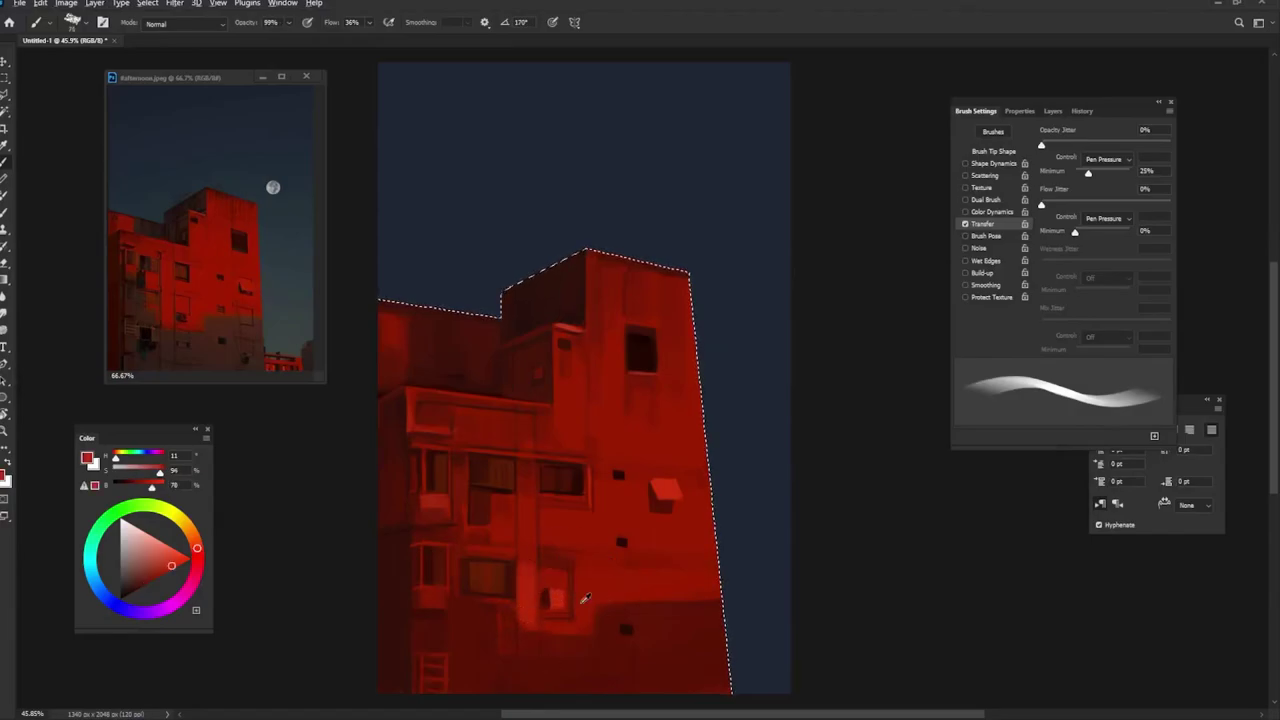
left_click(527, 566, "alt")
left_click_drag(528, 554, 527, 494)
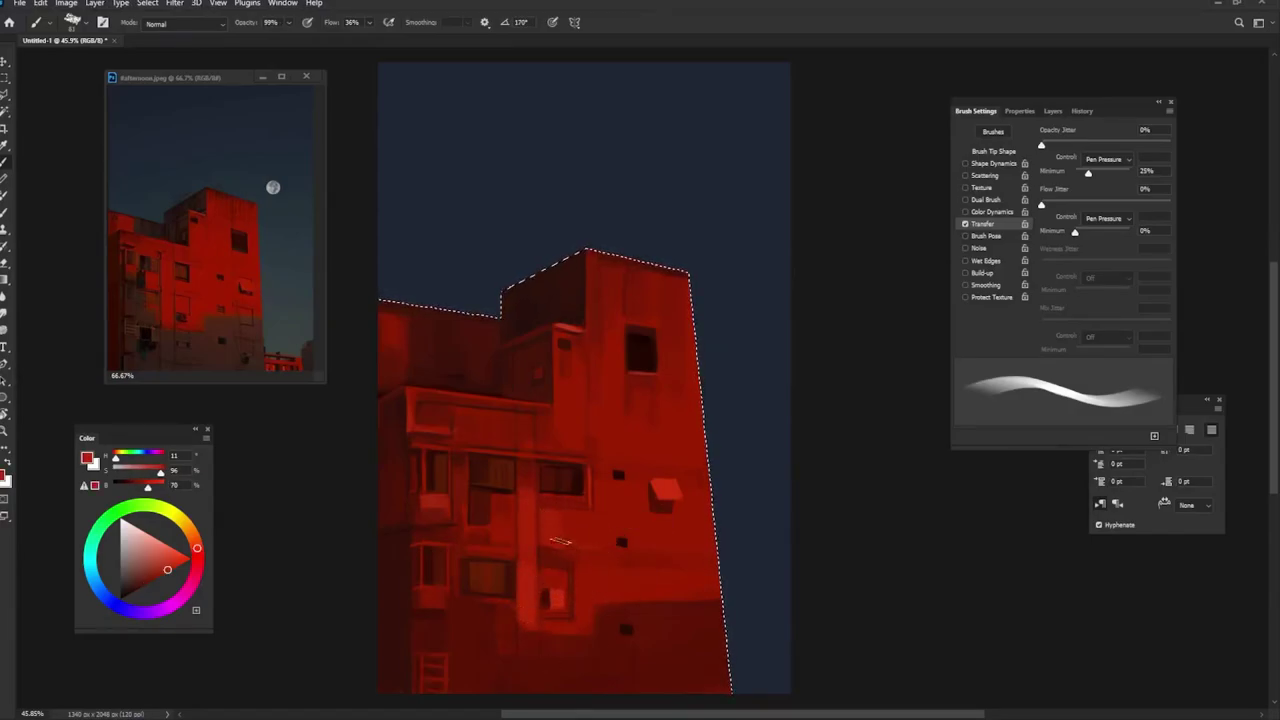
Step: Resample reds, resize the brush larger and softer, and smooth the lower building area with red strokes
left_click(550, 600, "alt")
right_click(558, 603, "alt")
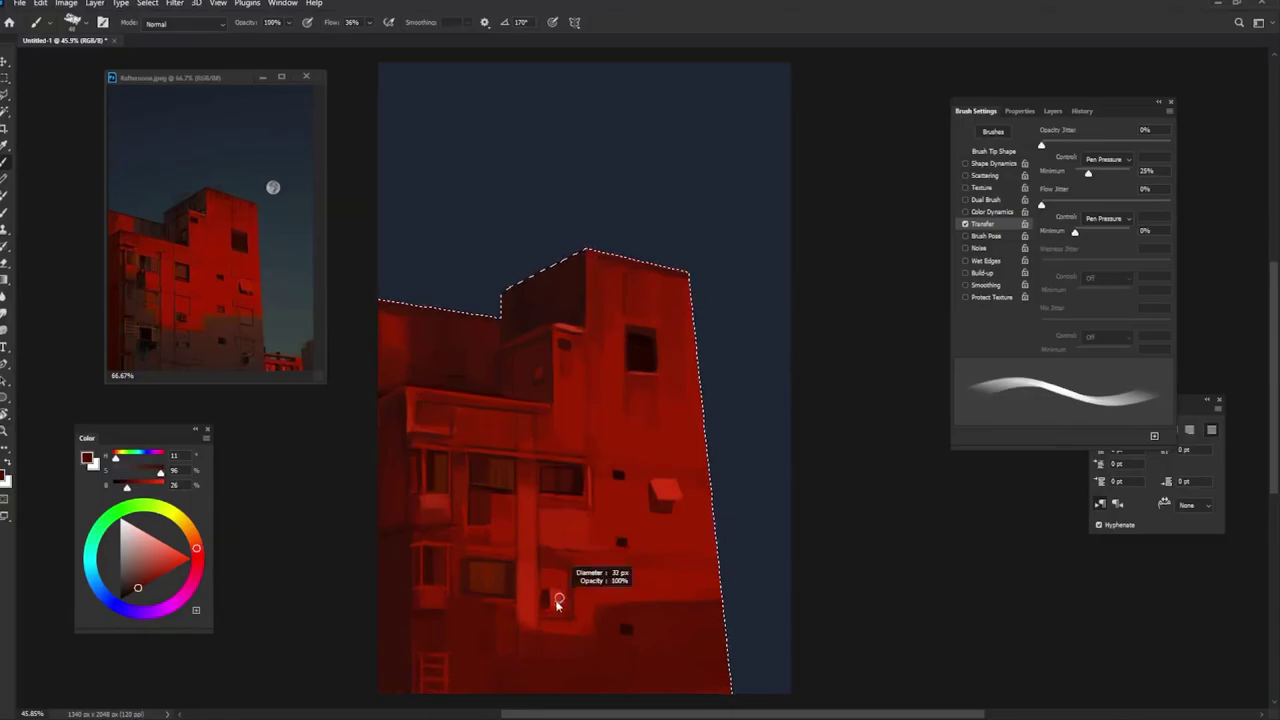
left_click(555, 598, "alt")
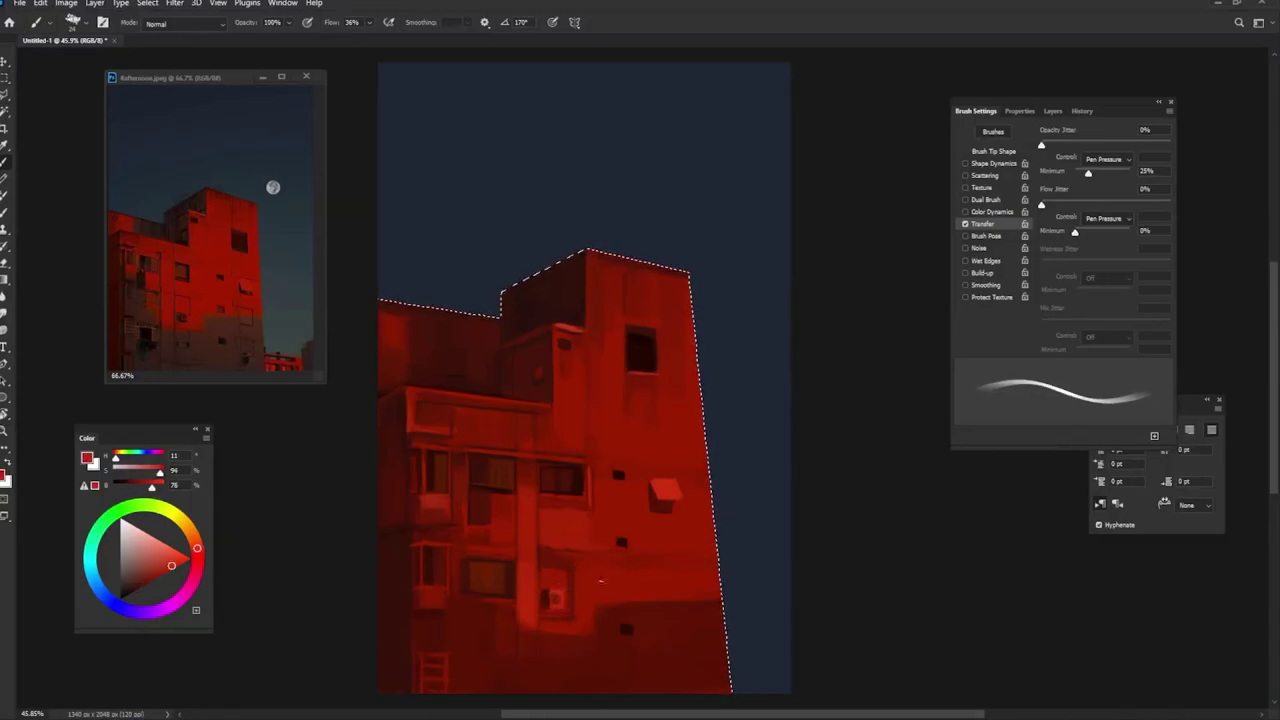
left_click(548, 630, "alt")
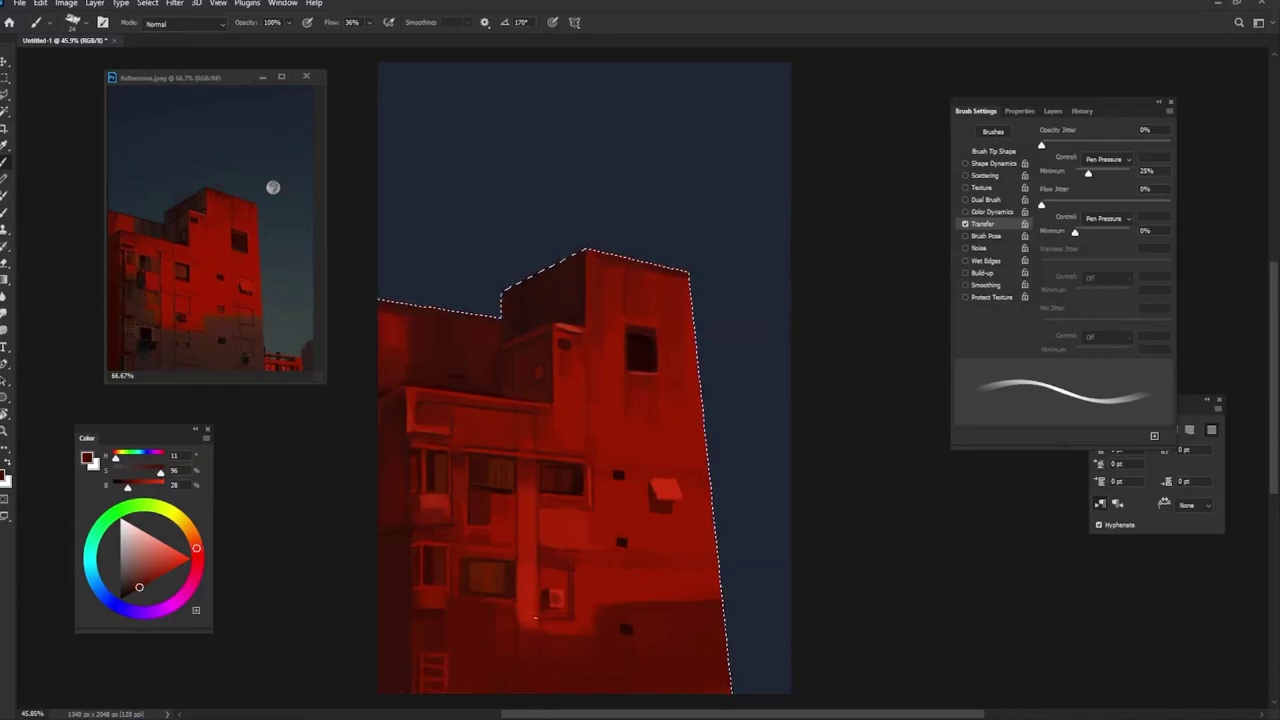
left_click(528, 537, "alt")
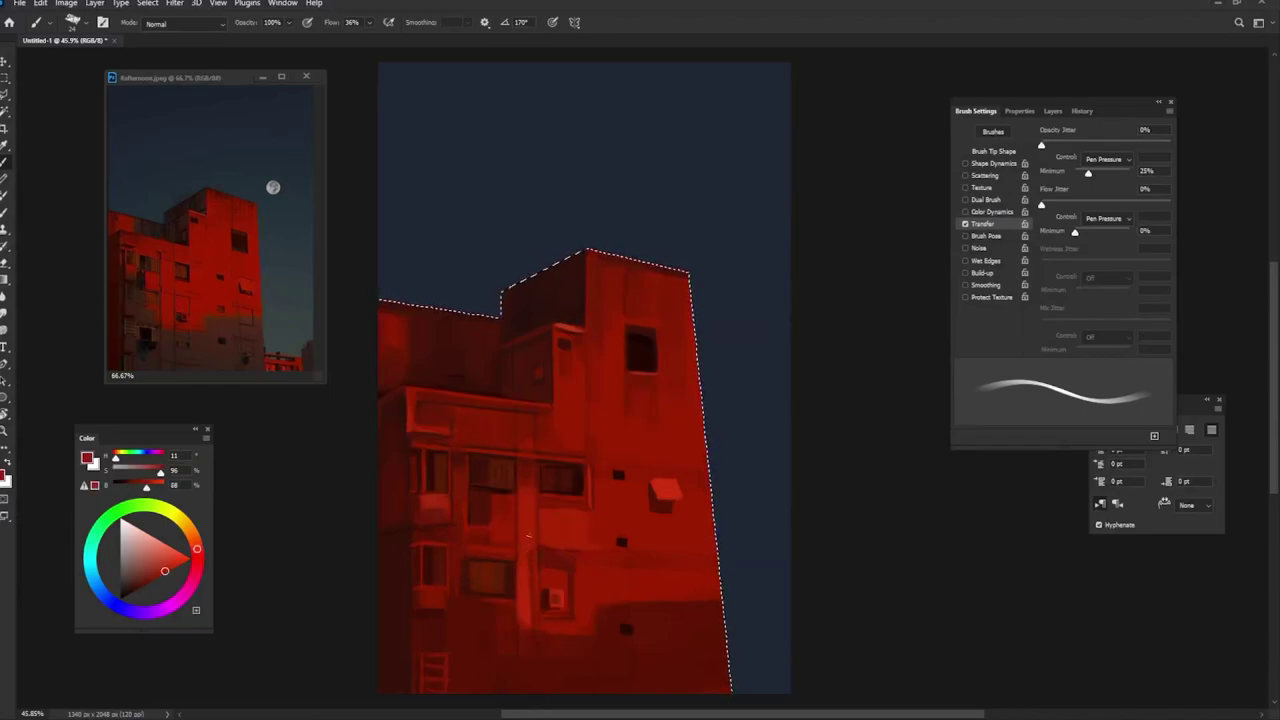
left_click(536, 627, "alt")
left_click_drag(581, 618, 540, 701)
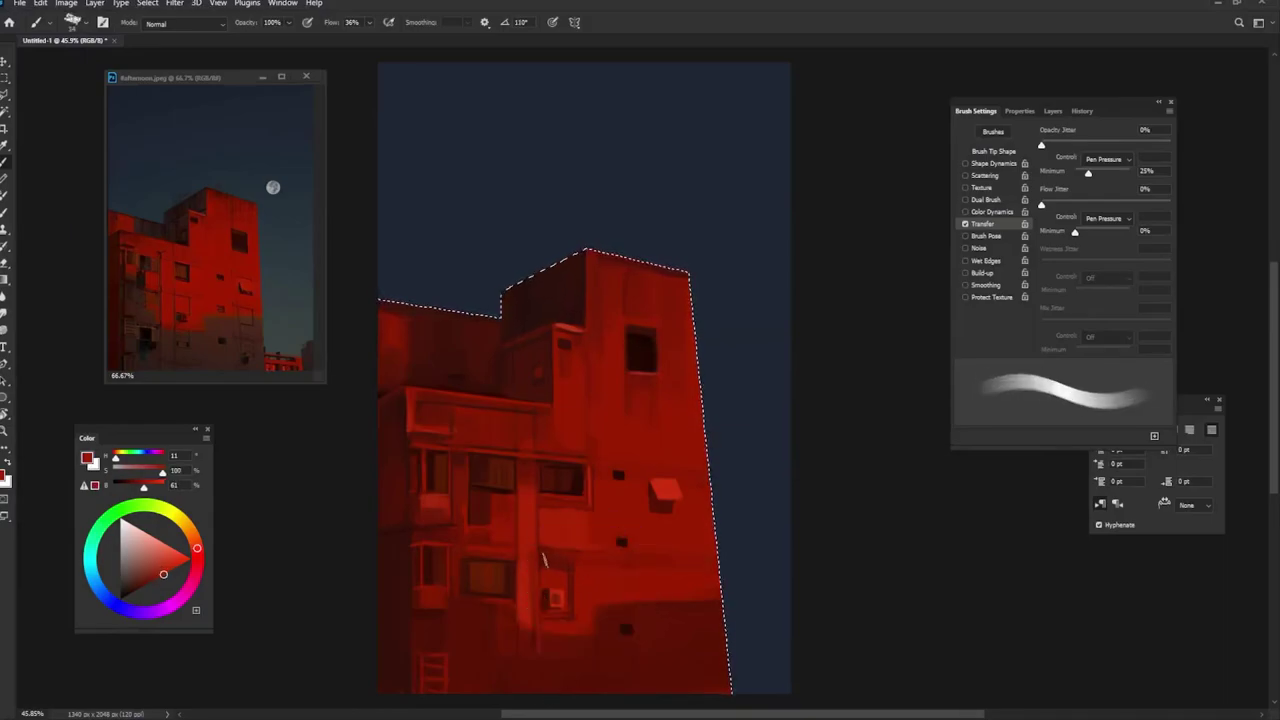
left_click_drag(589, 531, 591, 563)
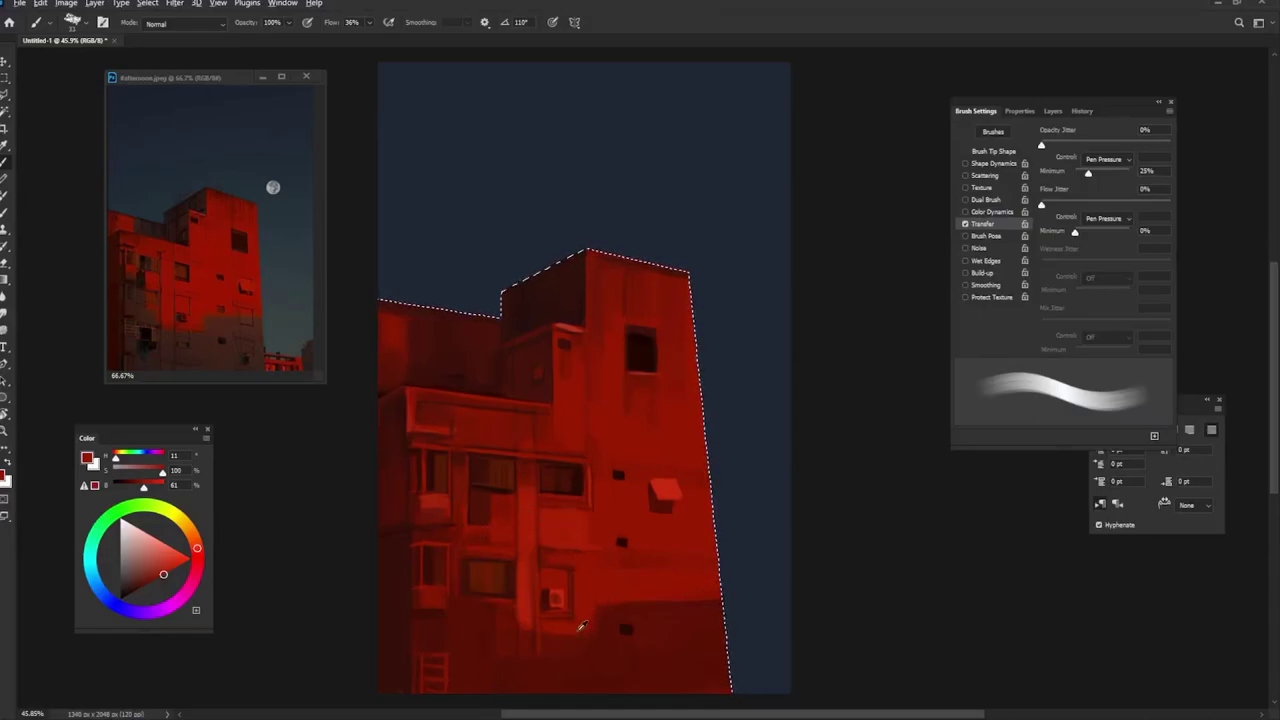
left_click(608, 607, "alt")
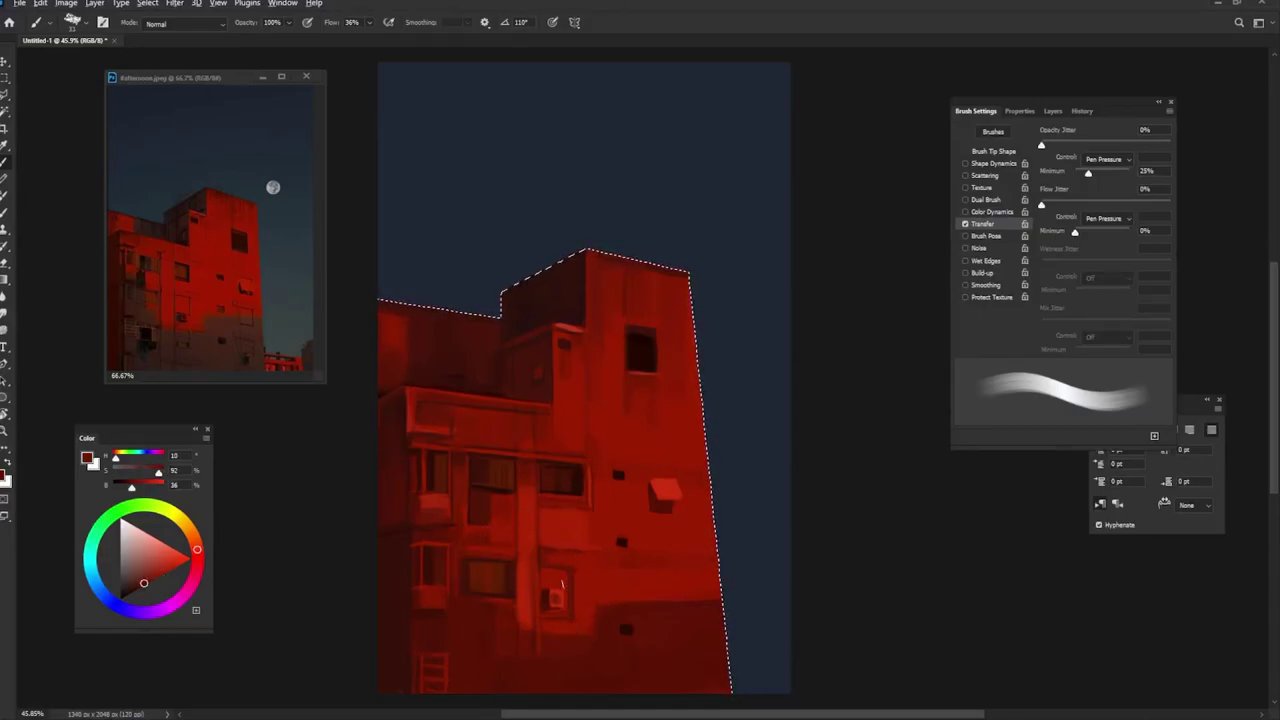
Step: Switch to a thinner tapered brush and sample deep, medium and bright reds from the lower wall
key("[")
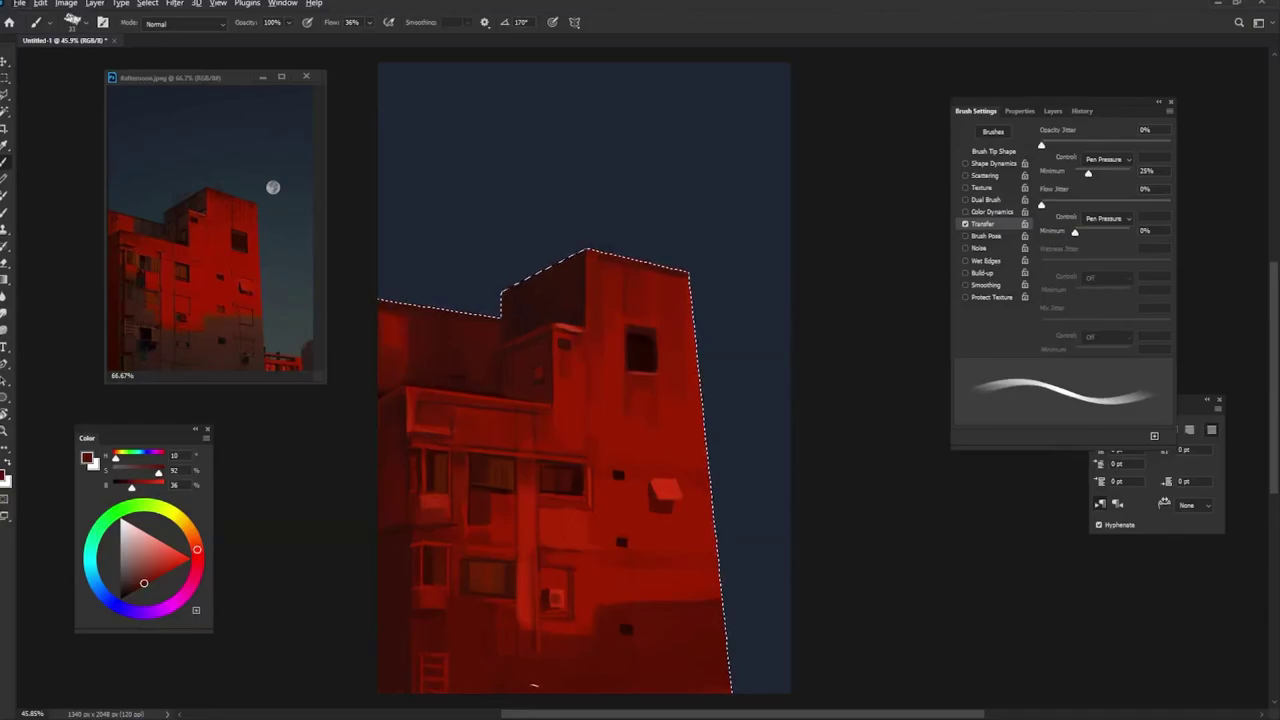
left_click(516, 575, "alt")
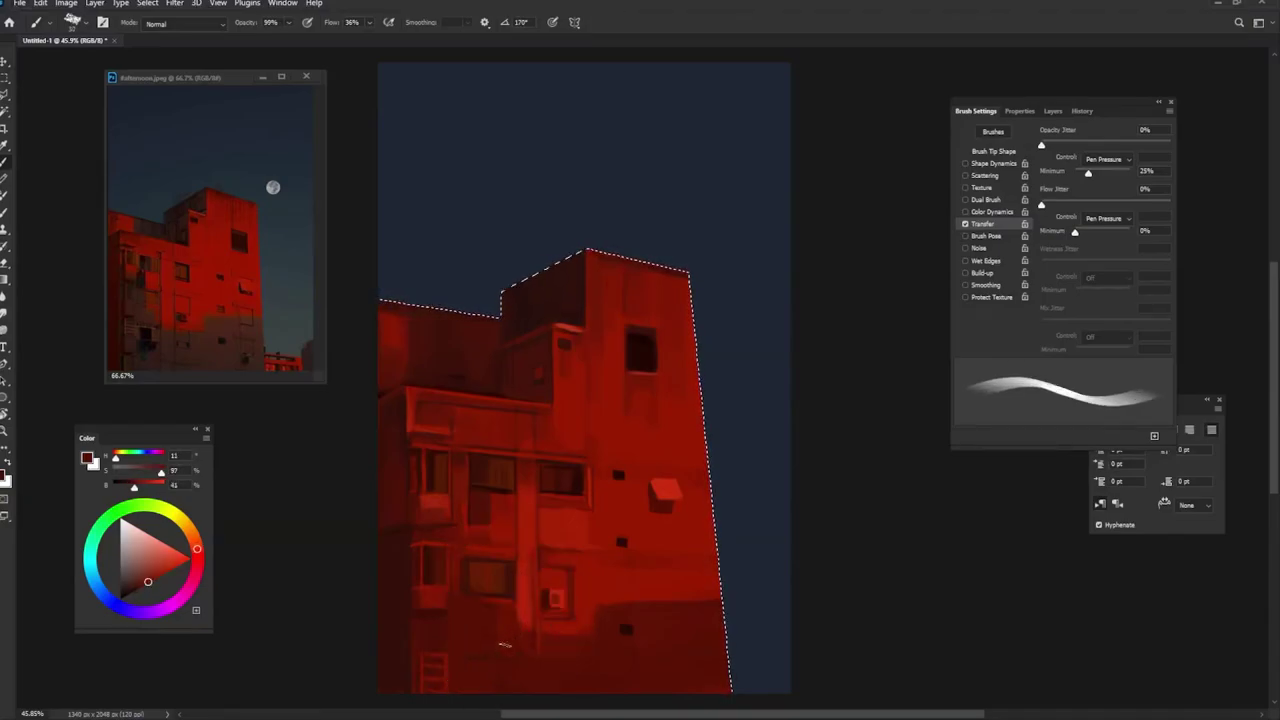
left_click(506, 652, "alt")
left_click(506, 652, "alt")
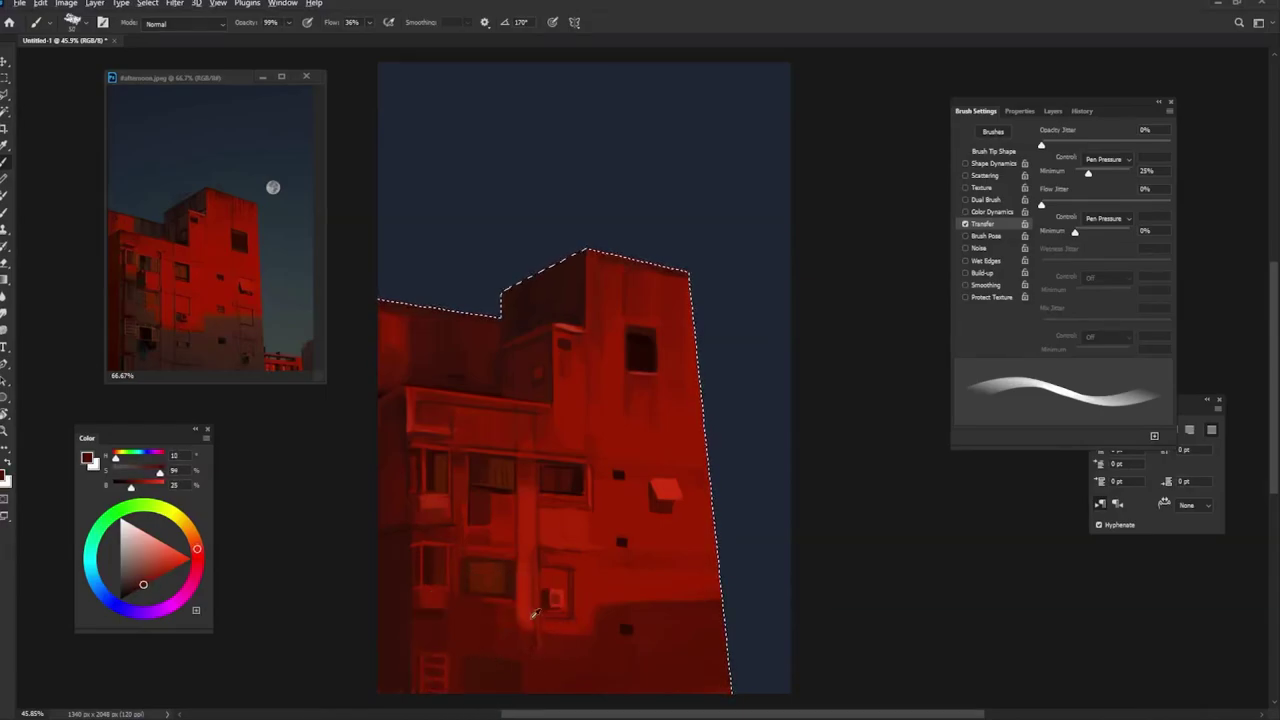
left_click(535, 612, "alt")
left_click(462, 661, "alt")
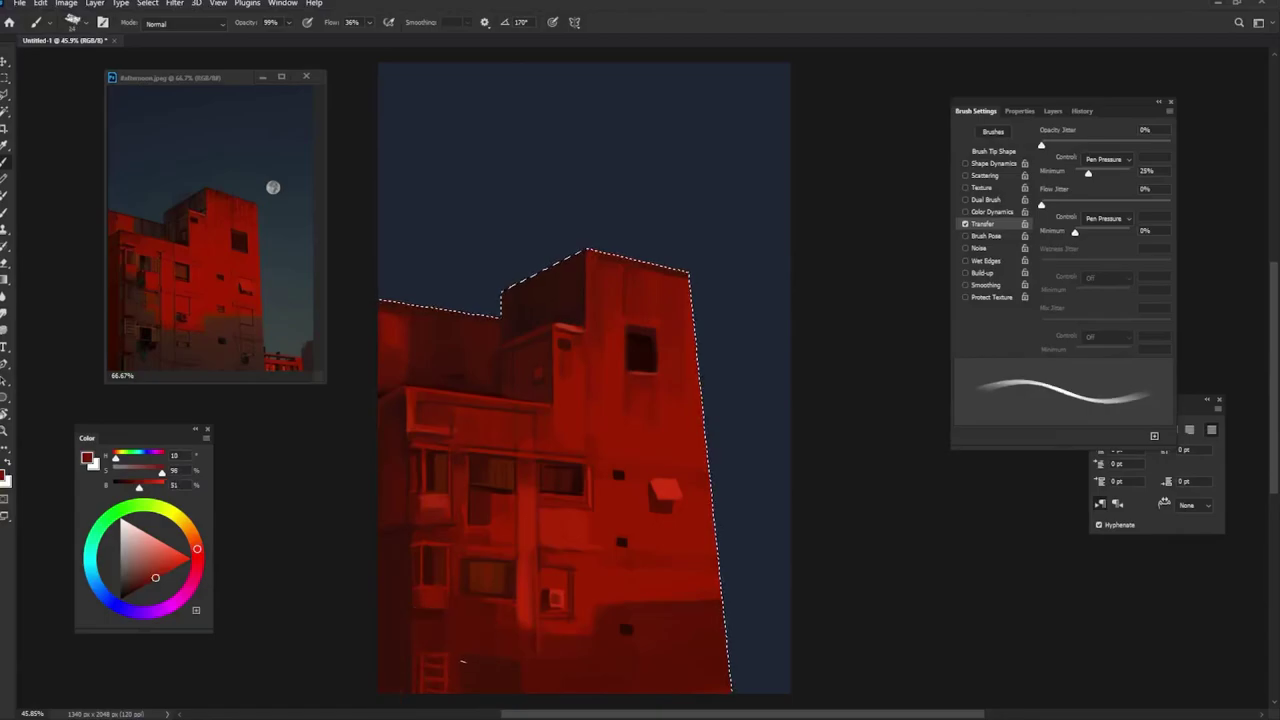
Step: Rotate the brush tip from 80° down to about 5° while sampling darker wall and shadow reds
key("shift+Left")
key("shift+Left")
key("shift+Left")
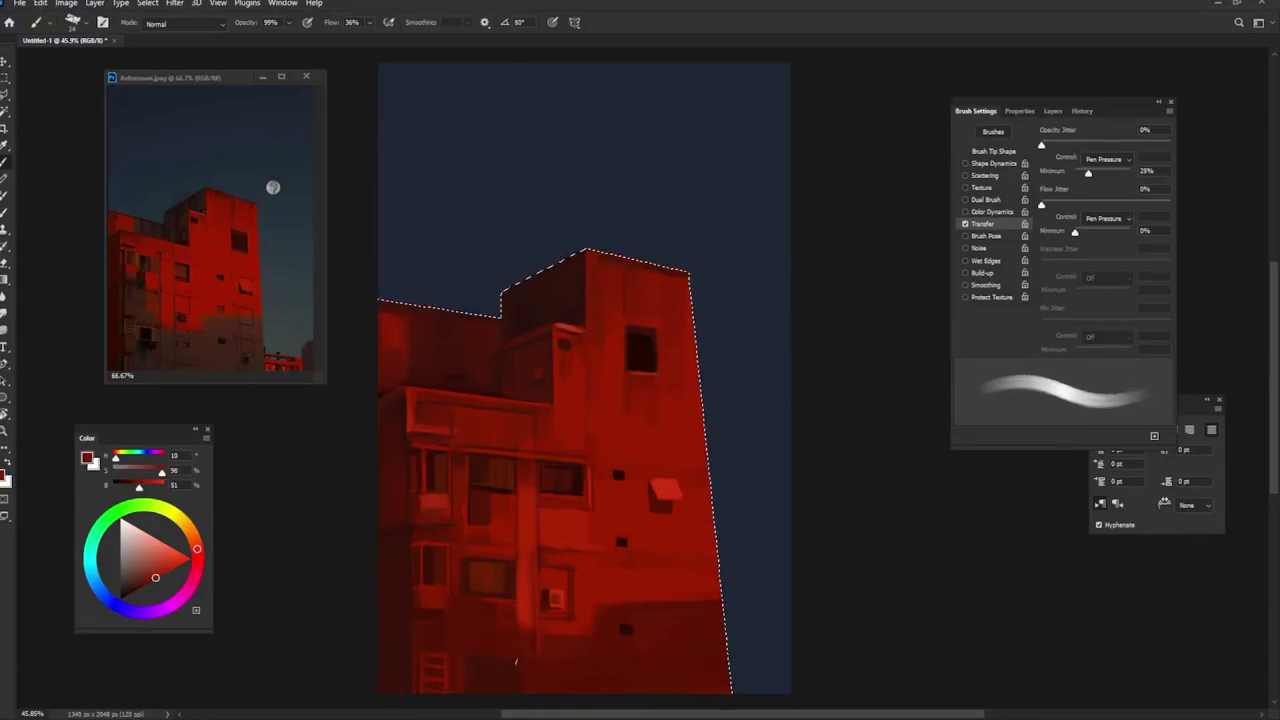
left_click(525, 656, "alt")
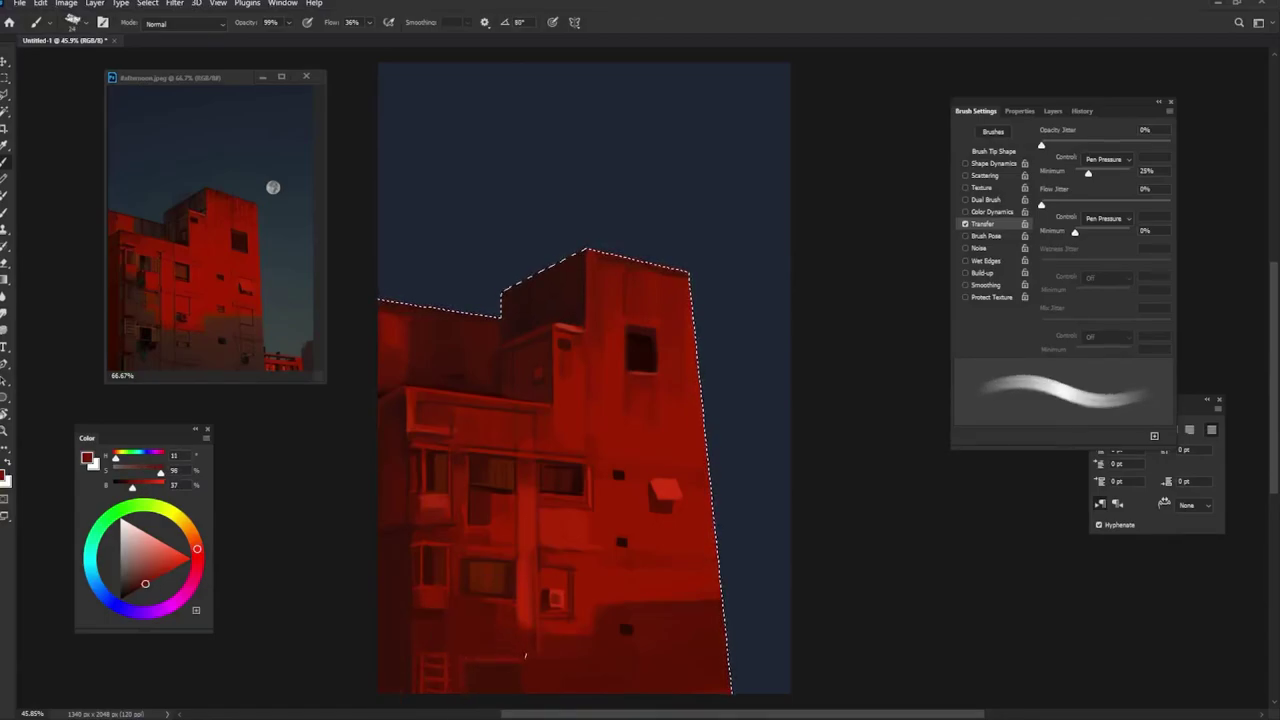
left_click(519, 646, "alt")
key("shift+Left")
key("shift+Left")
key("shift+Left")
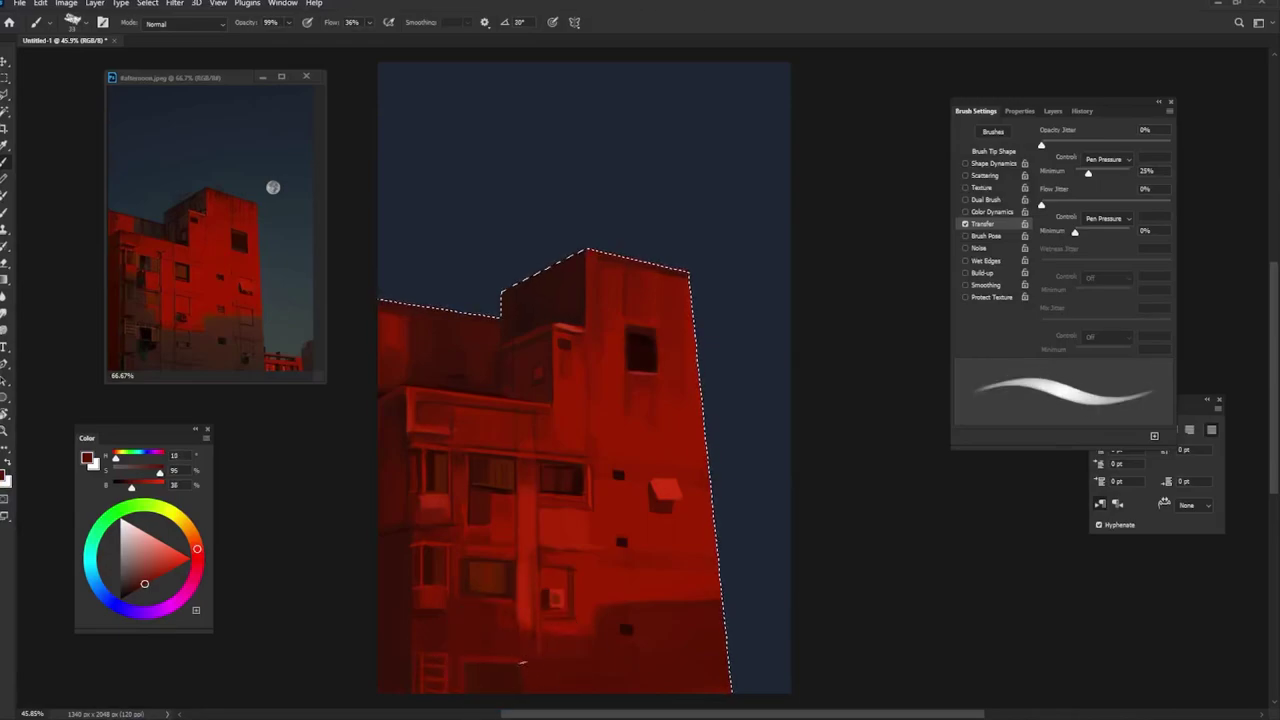
left_click(484, 672, "alt")
key("shift+Left")
key("shift+Left")
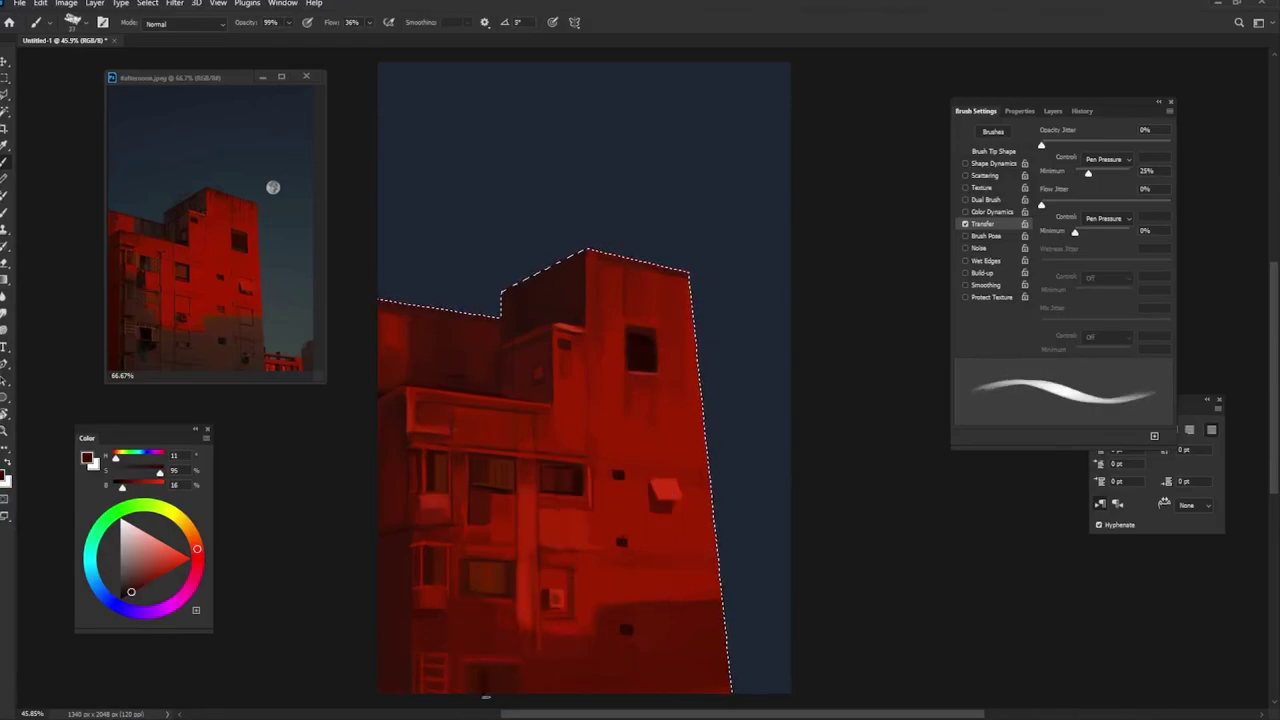
left_click(493, 658, "alt")
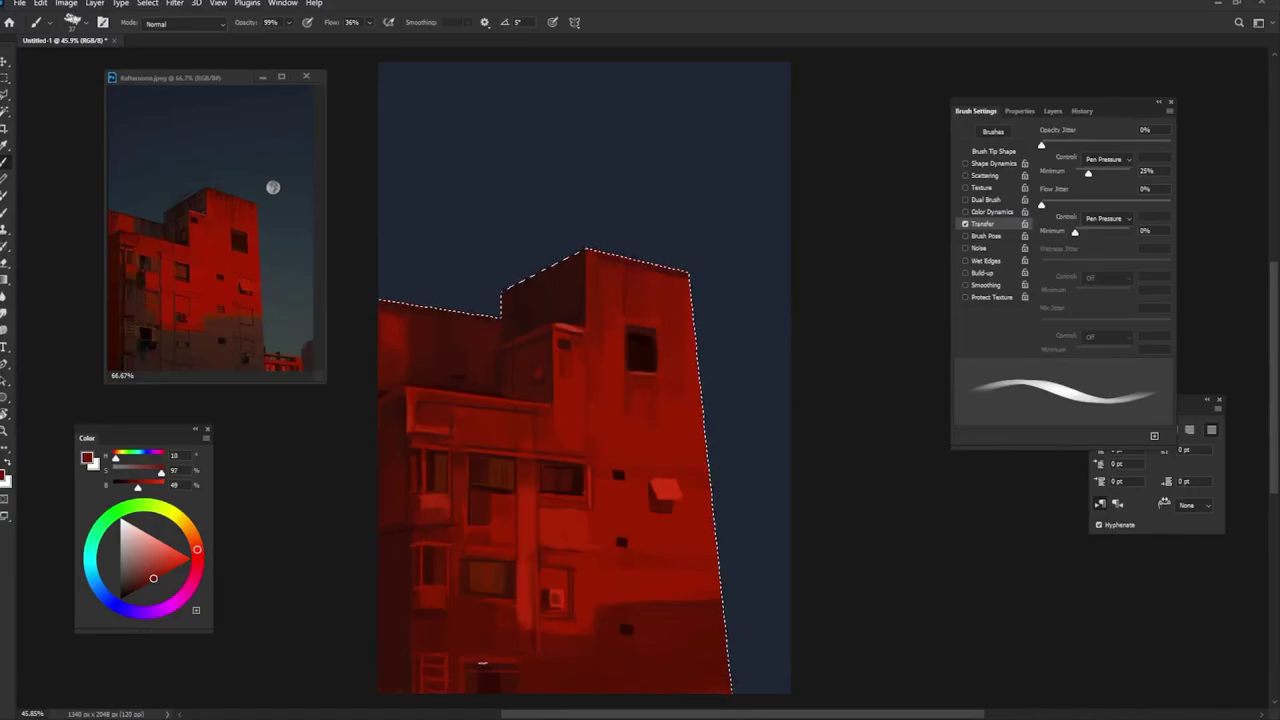
left_click(488, 663, "alt")
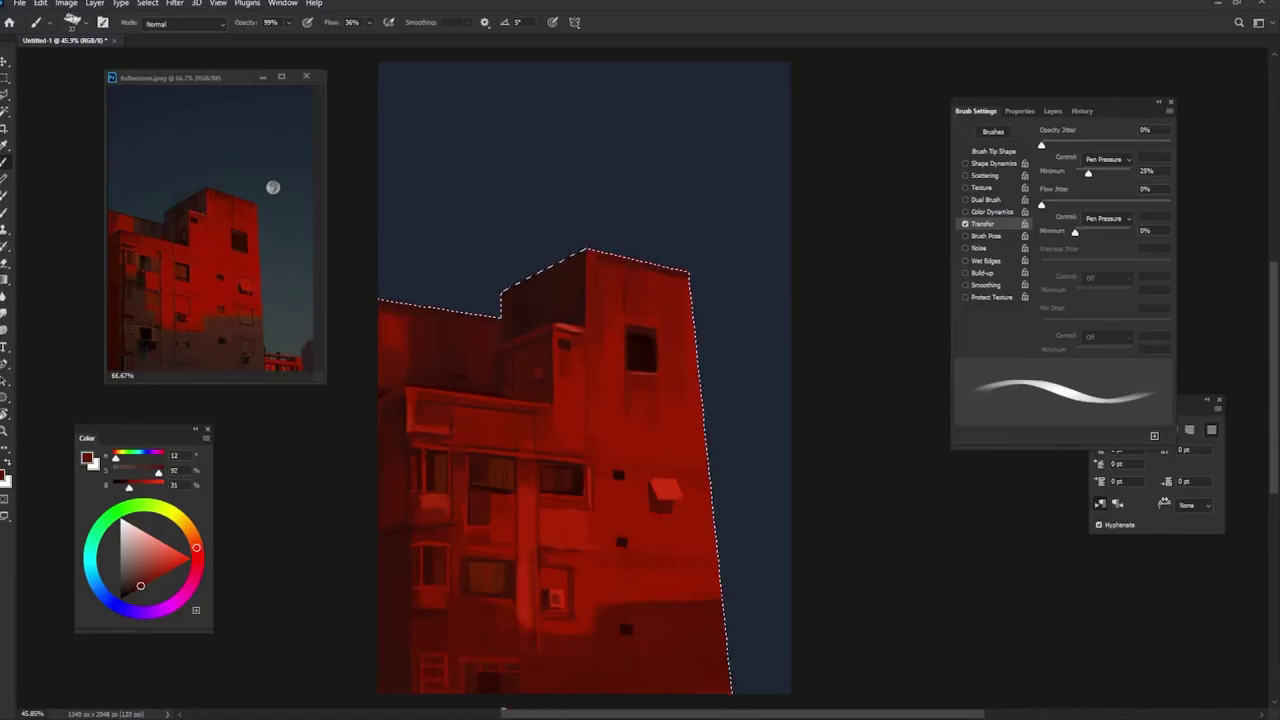
Step: Thin the brush, set 100% opacity, sample deeper reds and rotate the tip to -10°
key("bracketright")
left_click(505, 665, "alt")
key("bracketleft")
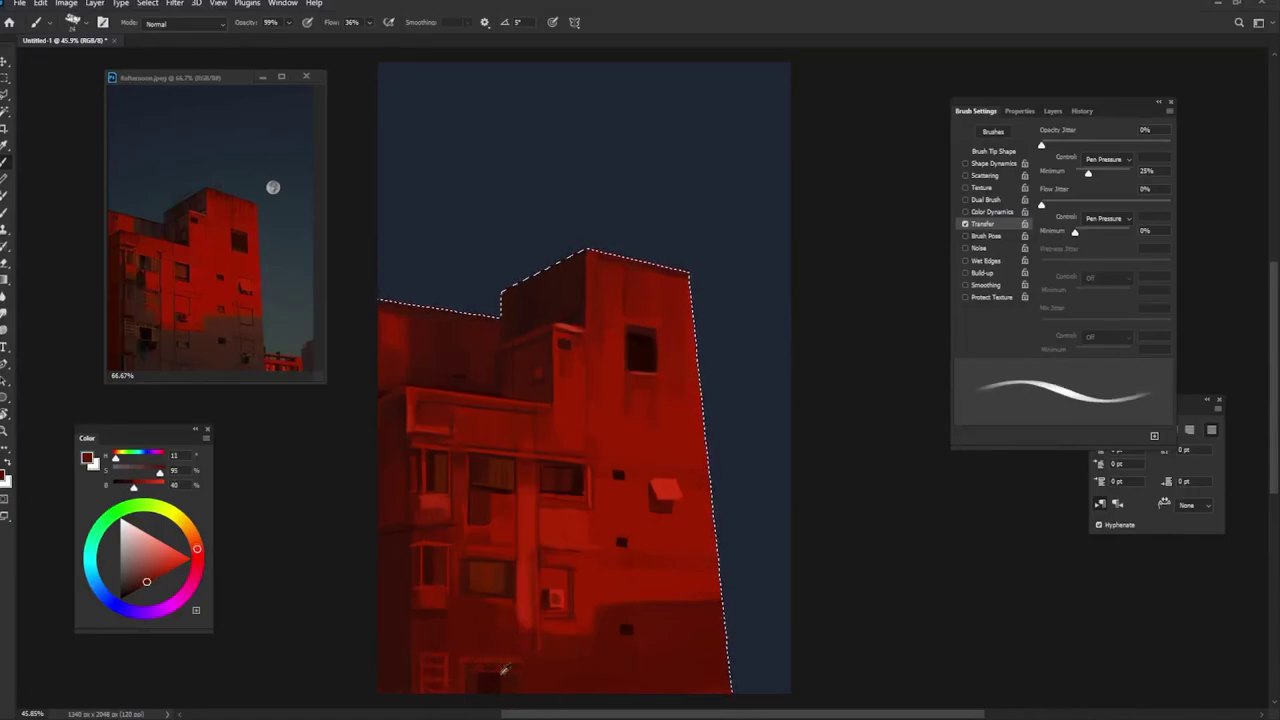
key("bracketleft")
key("0")
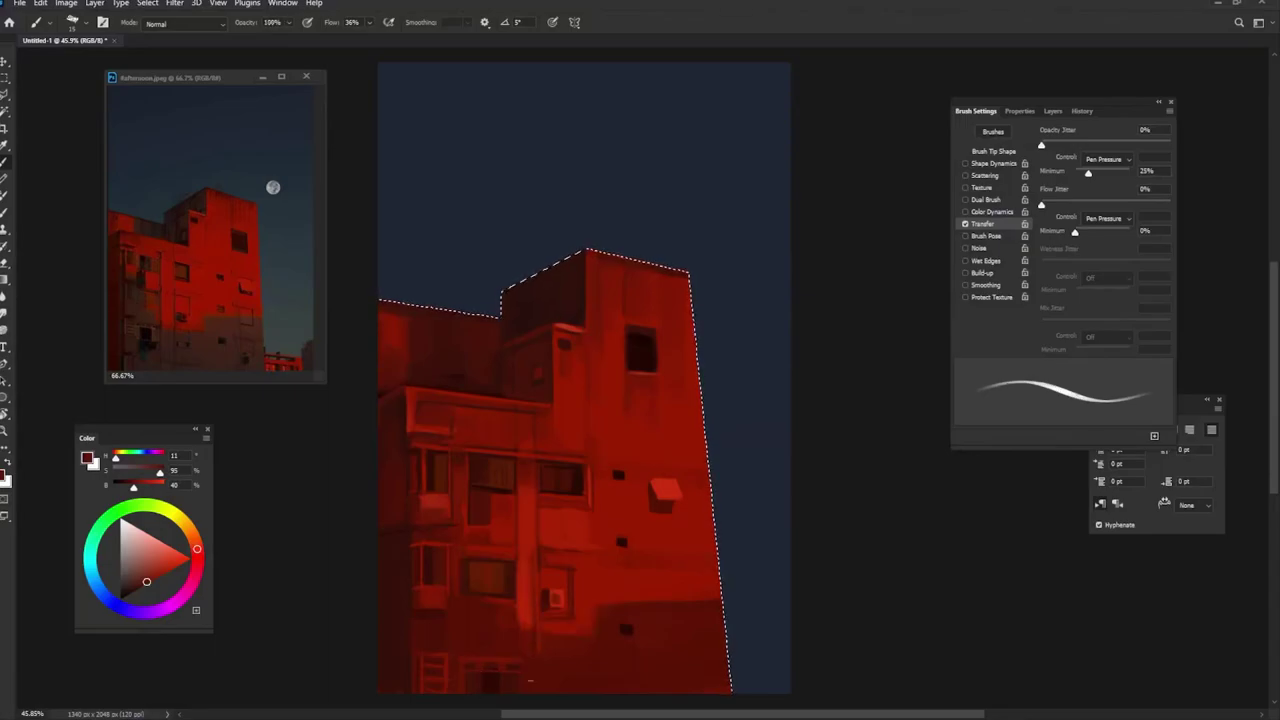
left_click(539, 685, "alt")
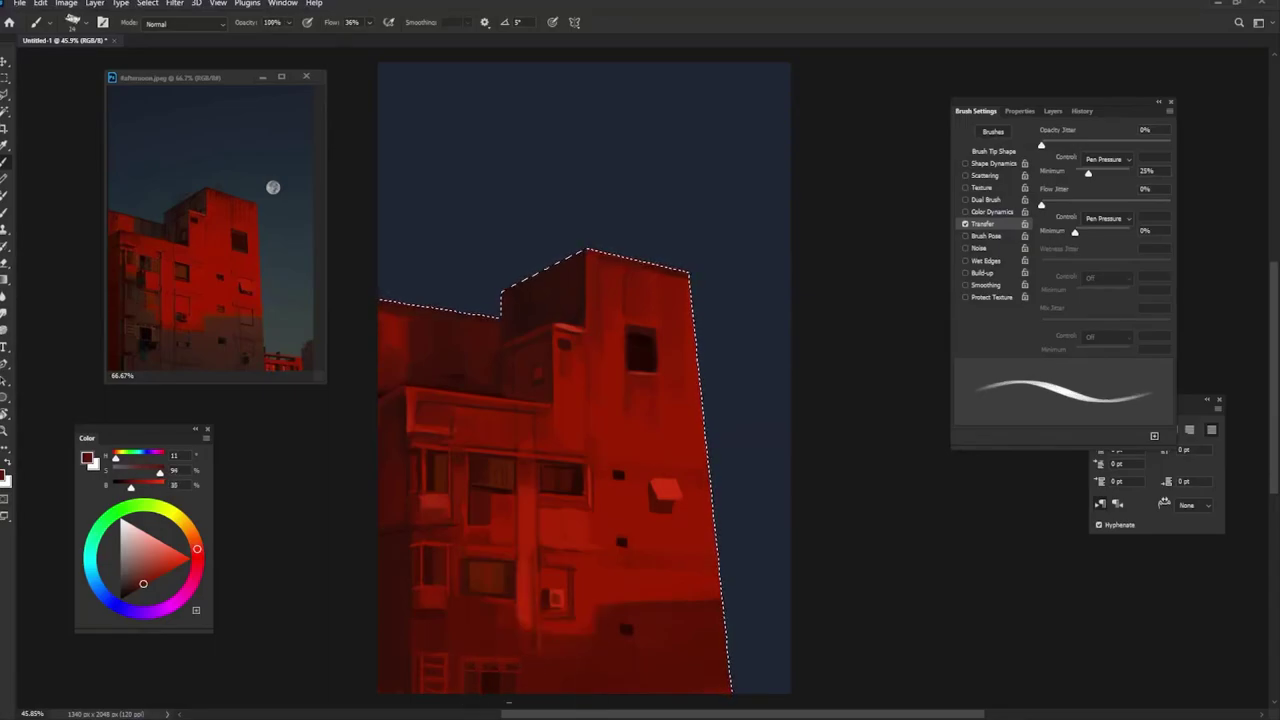
left_click(539, 651, "alt")
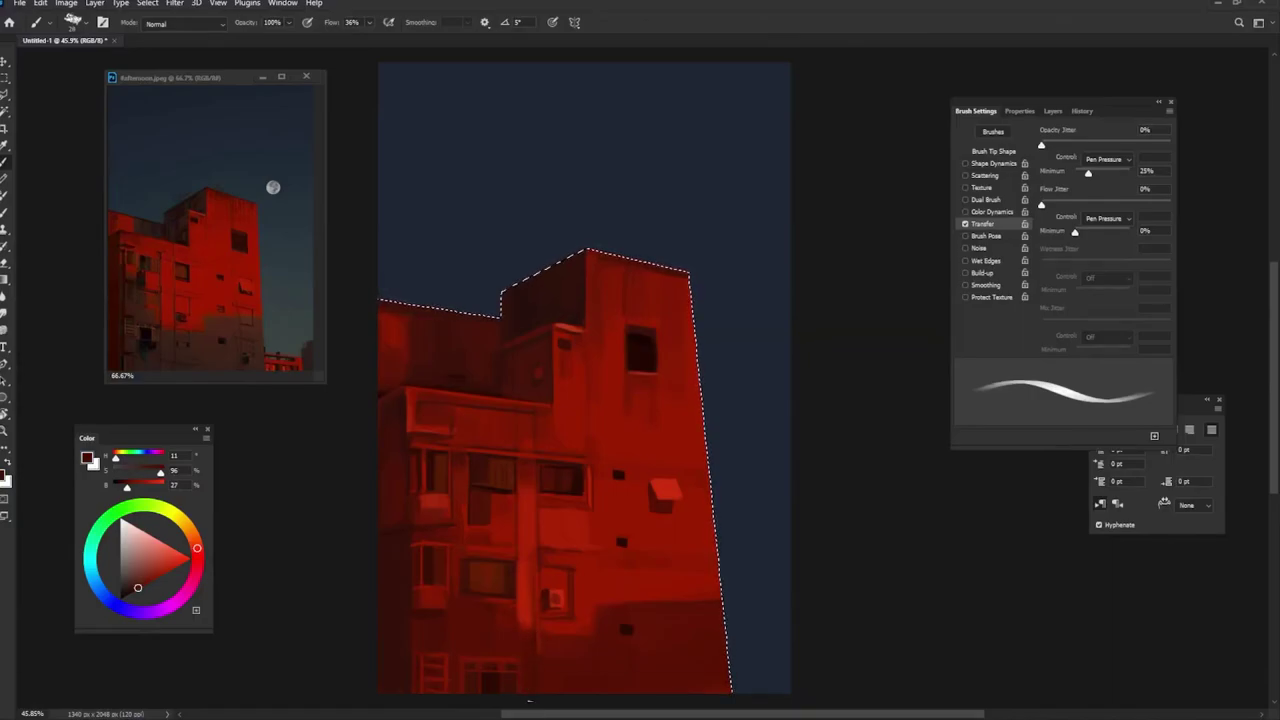
key("shift+Left")
key("shift+Left")
key("shift+Left")
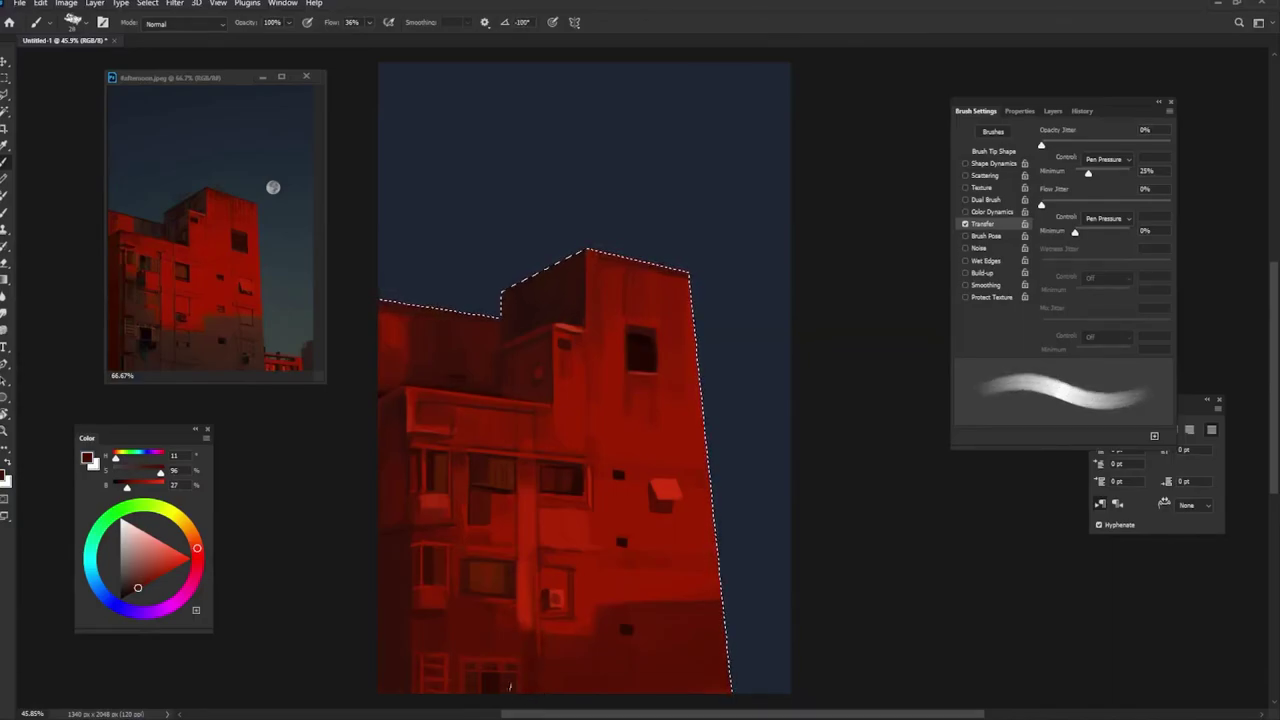
key("shift+Right")
key("shift+Right")
key("shift+Right")
key("shift+Right")
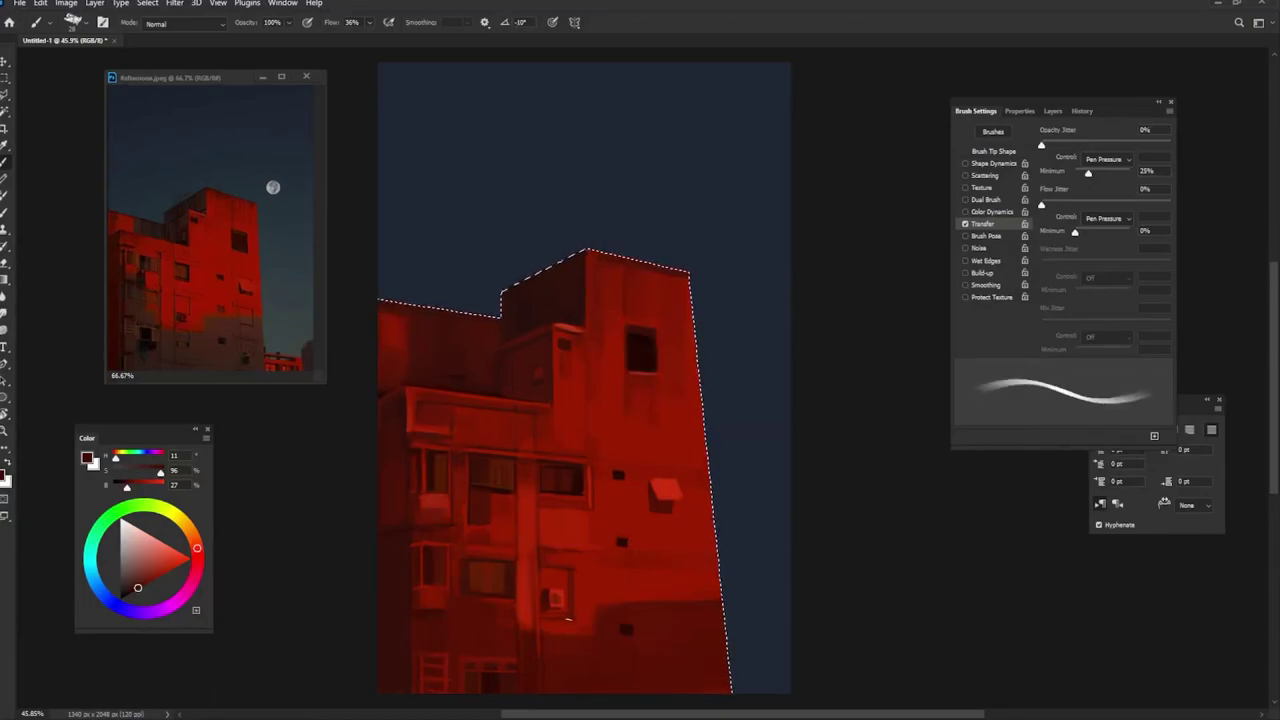
key("shift+Right")
key("shift+Right")
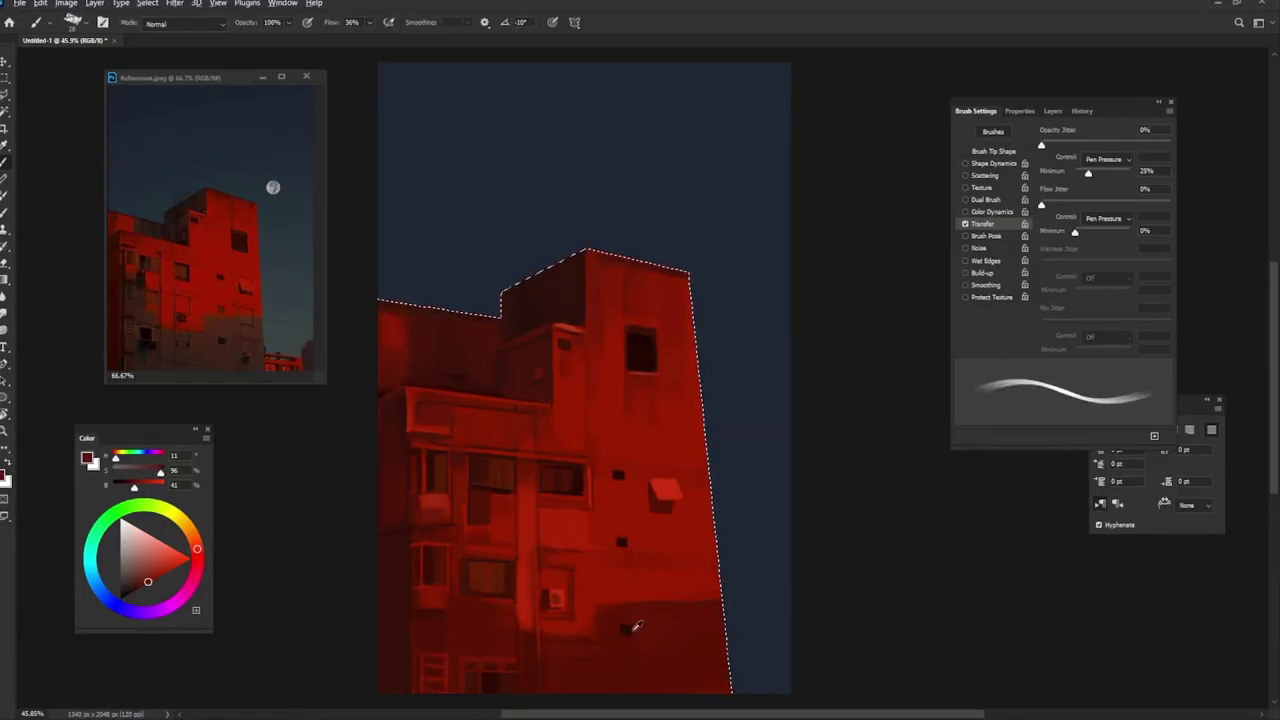
Step: Paint a thin near-black red vertical line on the wall with the tip at -85°
left_click(636, 627, "alt")
key("]")
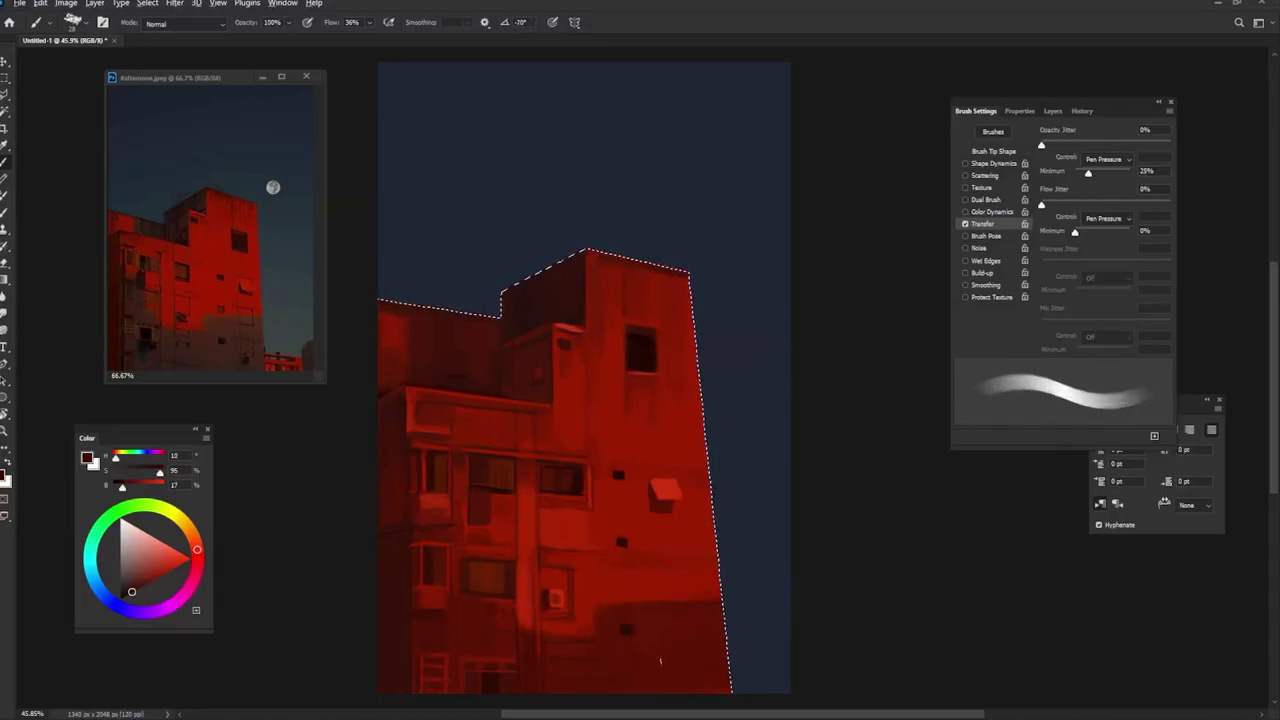
key("shift+Right")
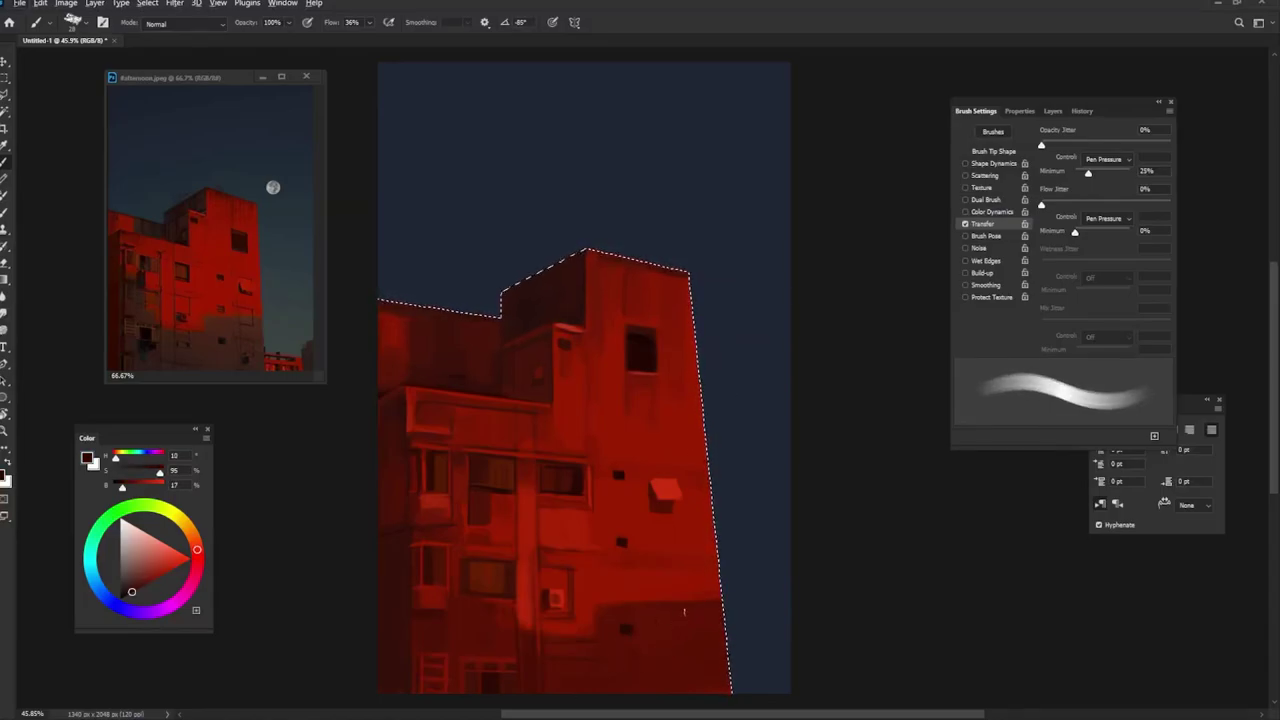
left_click(676, 601)
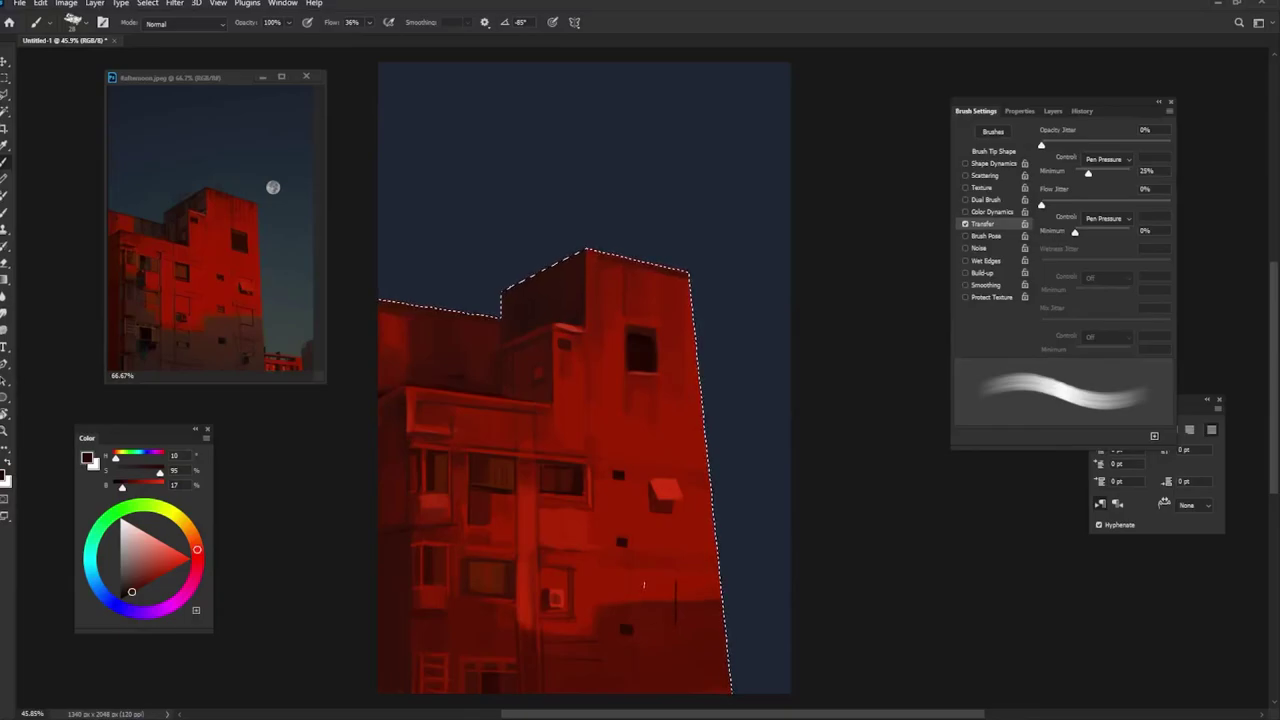
key("shift+Right")
key("shift+Right")
key("shift+Right")
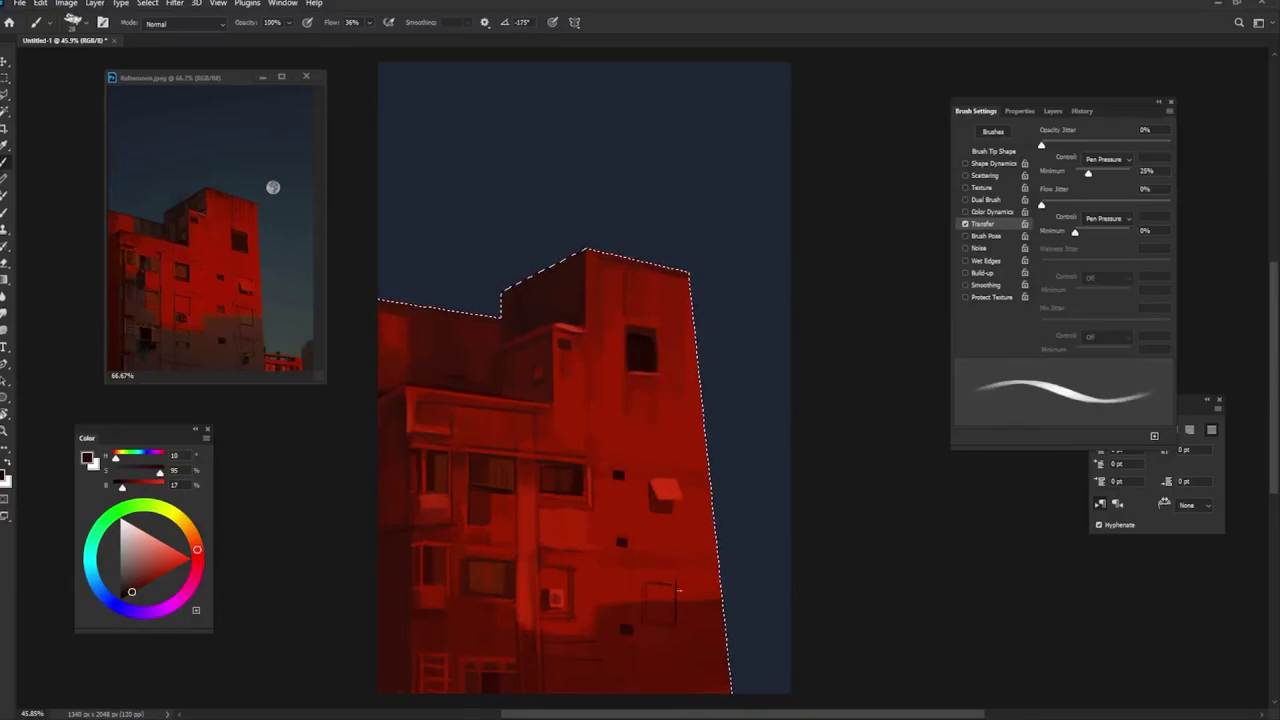
Step: Darken the upper-left wall with sampled dark reds, alternating a thicker 110° tip and thinner -175° tip
left_click(653, 581, "alt")
key("9")
key("9")
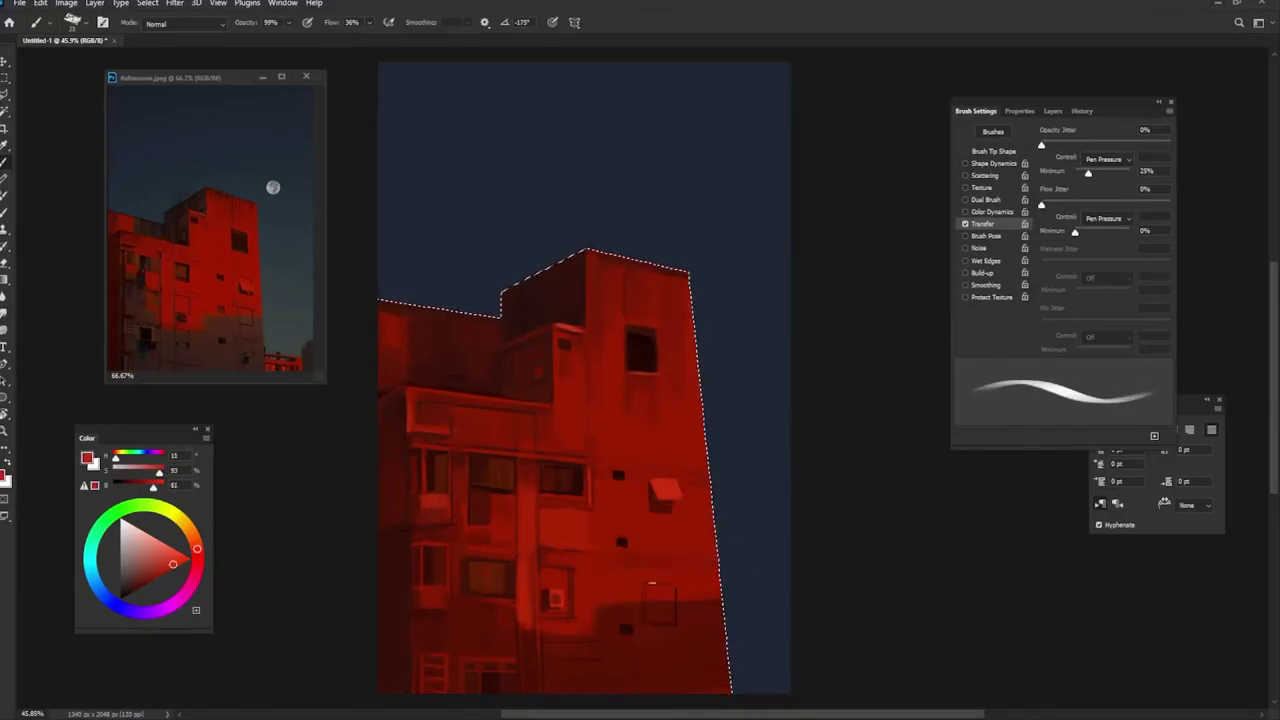
left_click(663, 588, "alt")
left_click(668, 616, "alt")
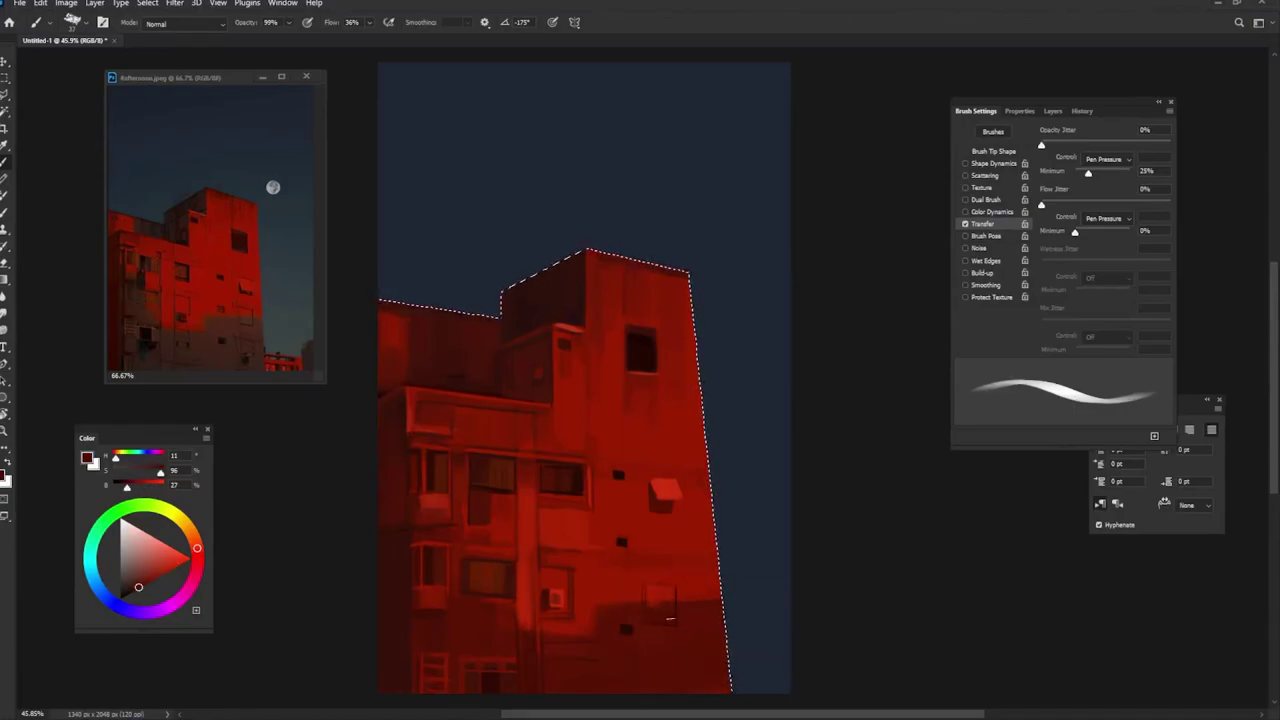
key("0")
left_click(622, 629, "alt")
key("period")
left_click(522, 639, "alt")
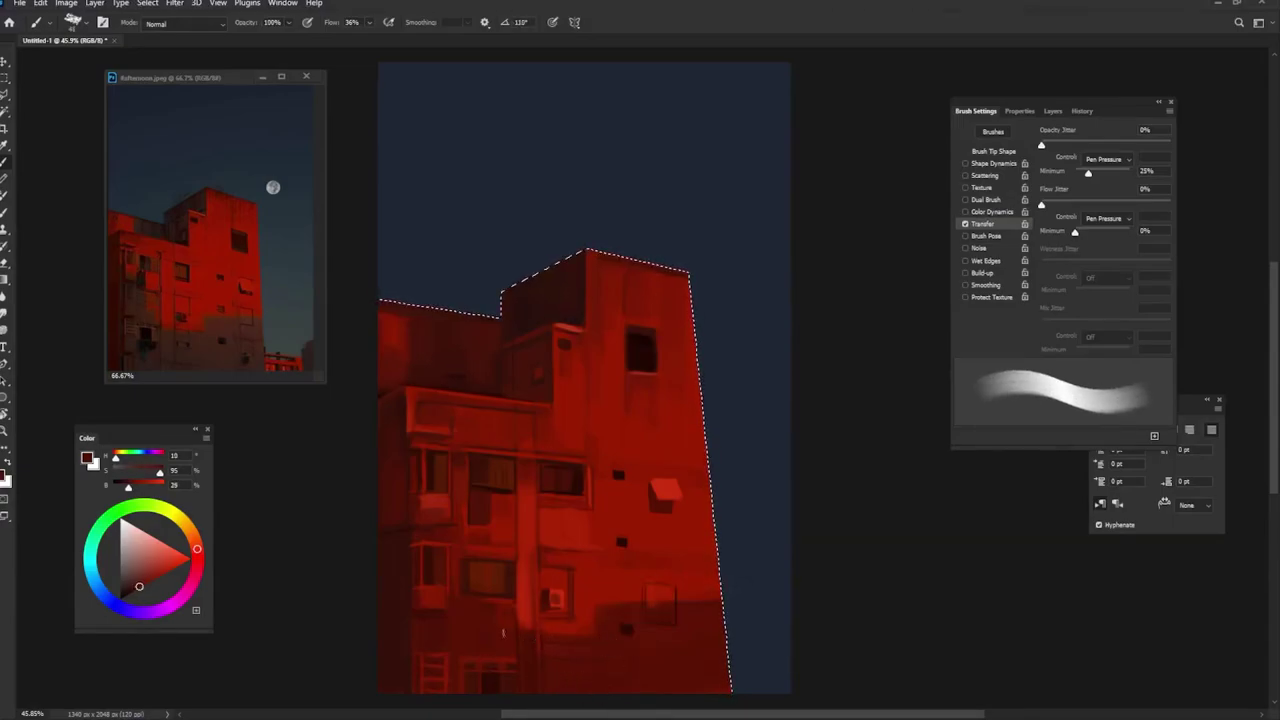
key("comma")
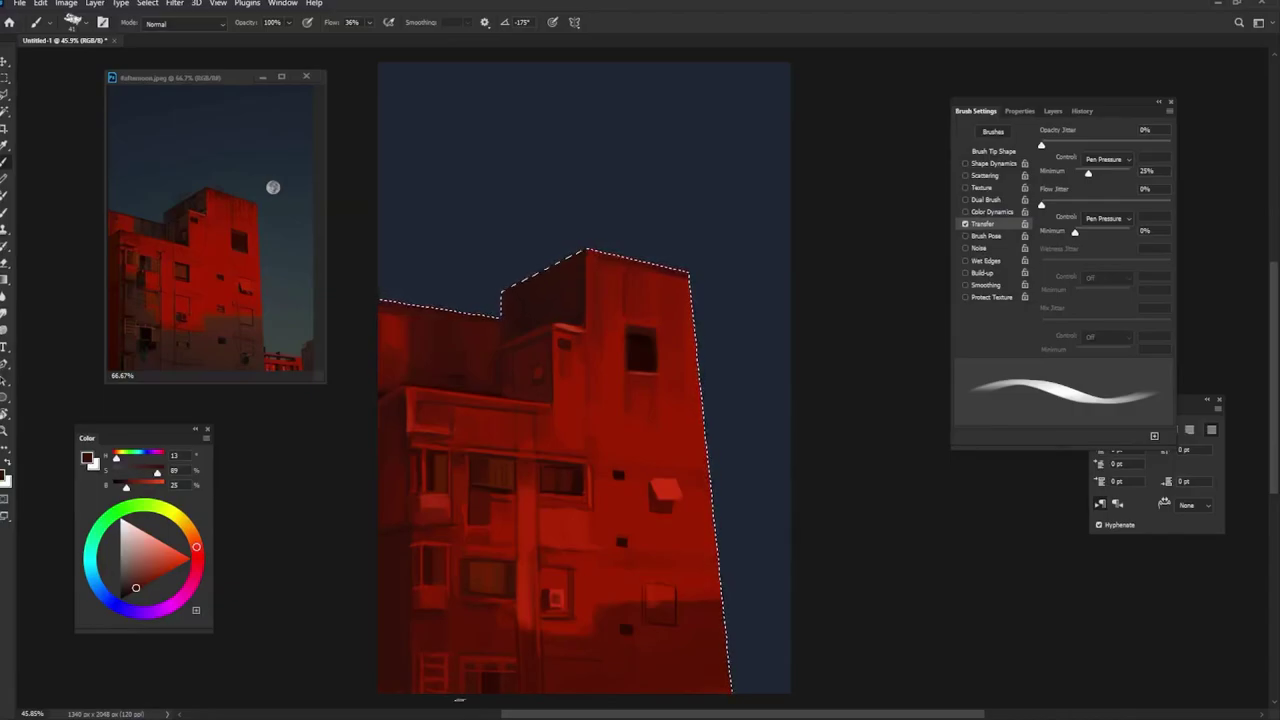
Step: Paint window details using sampled very dark window reds and bright red highlights
left_click(431, 546, "alt")
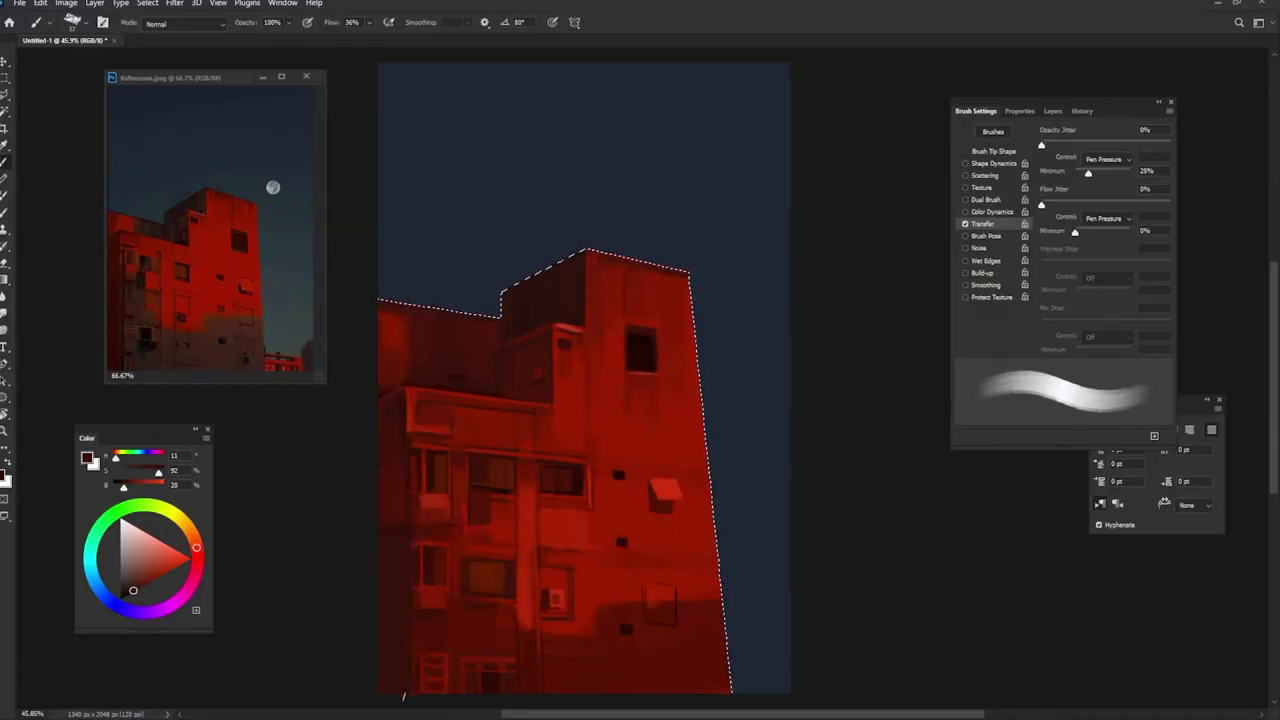
left_click(402, 541, "alt")
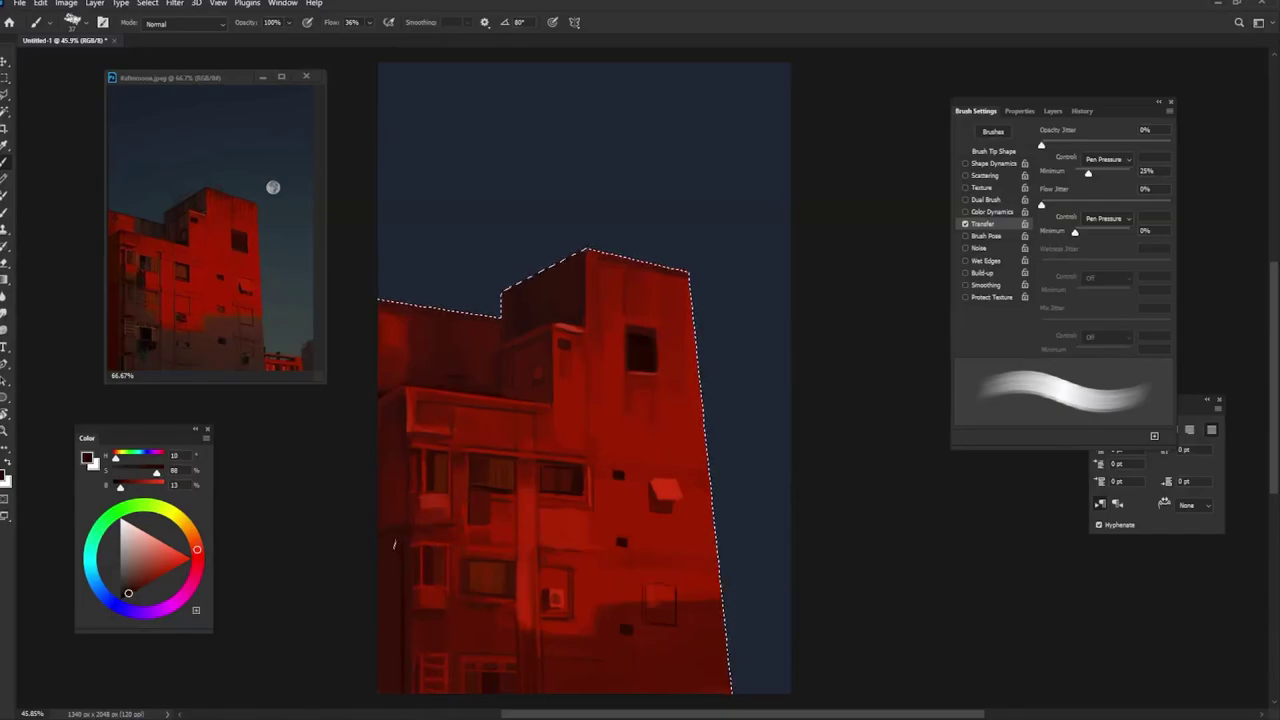
left_click(437, 550, "alt")
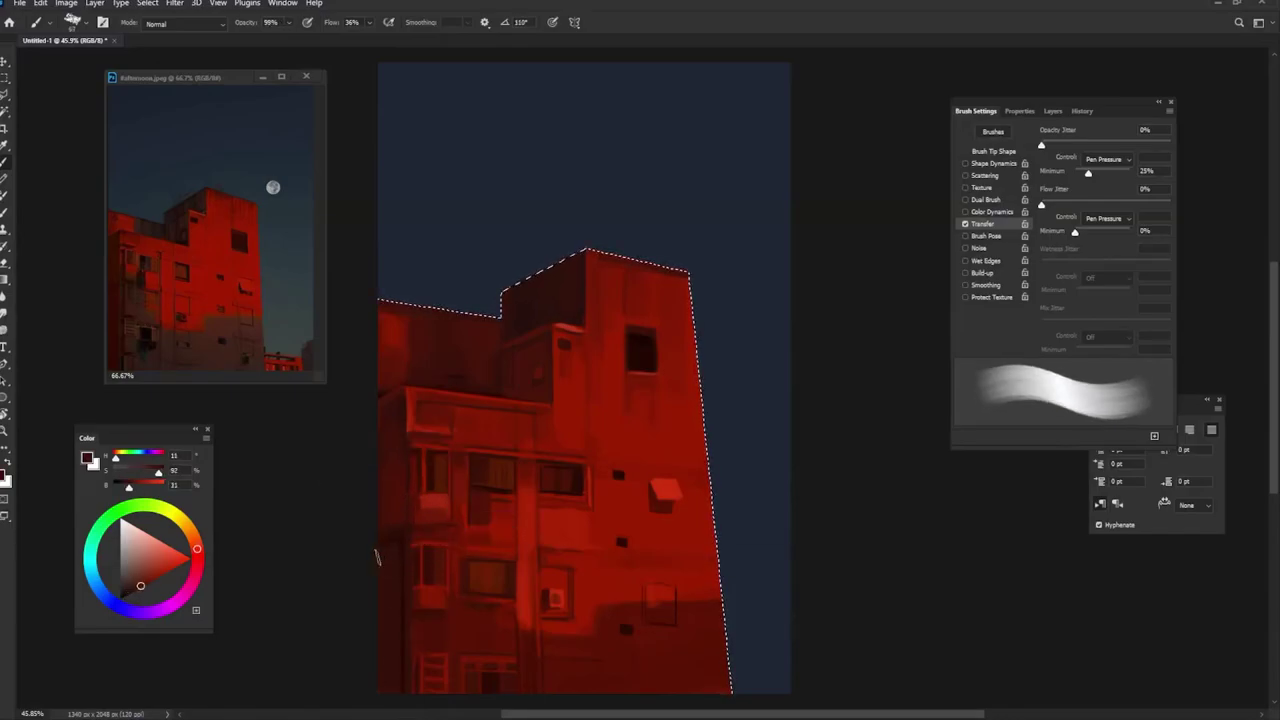
left_click(391, 511, "alt")
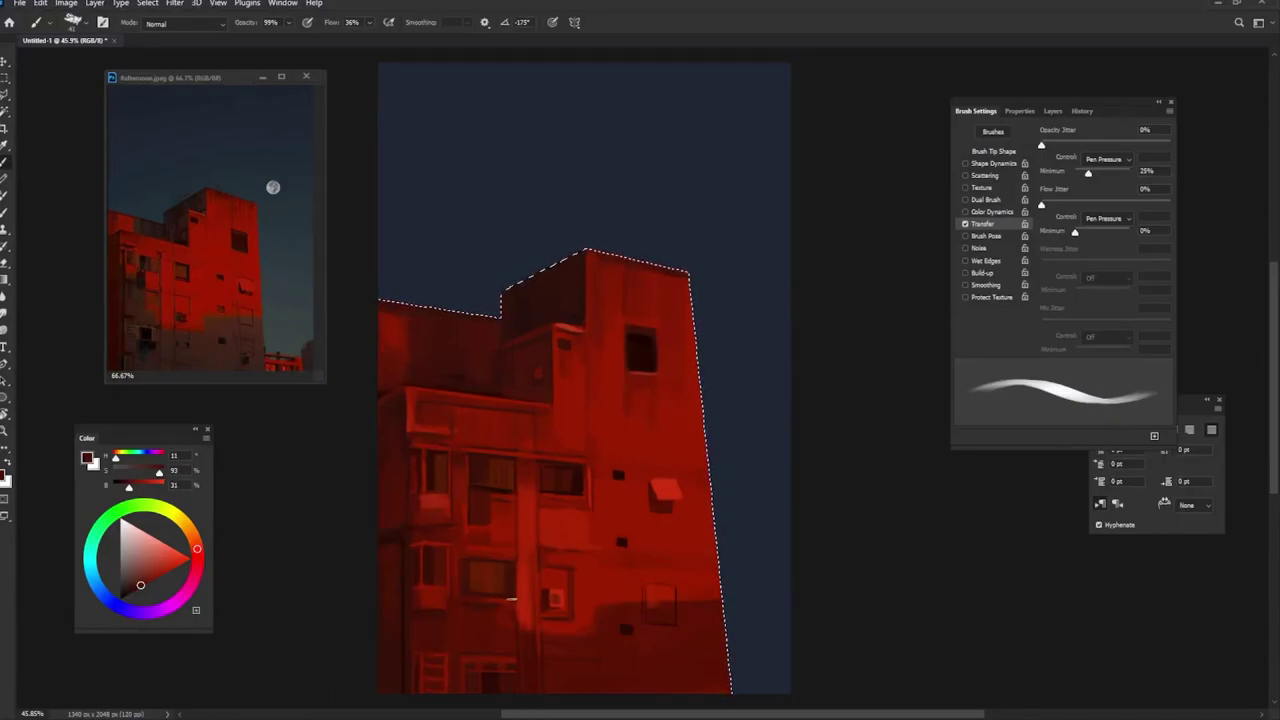
left_click(614, 585, "alt")
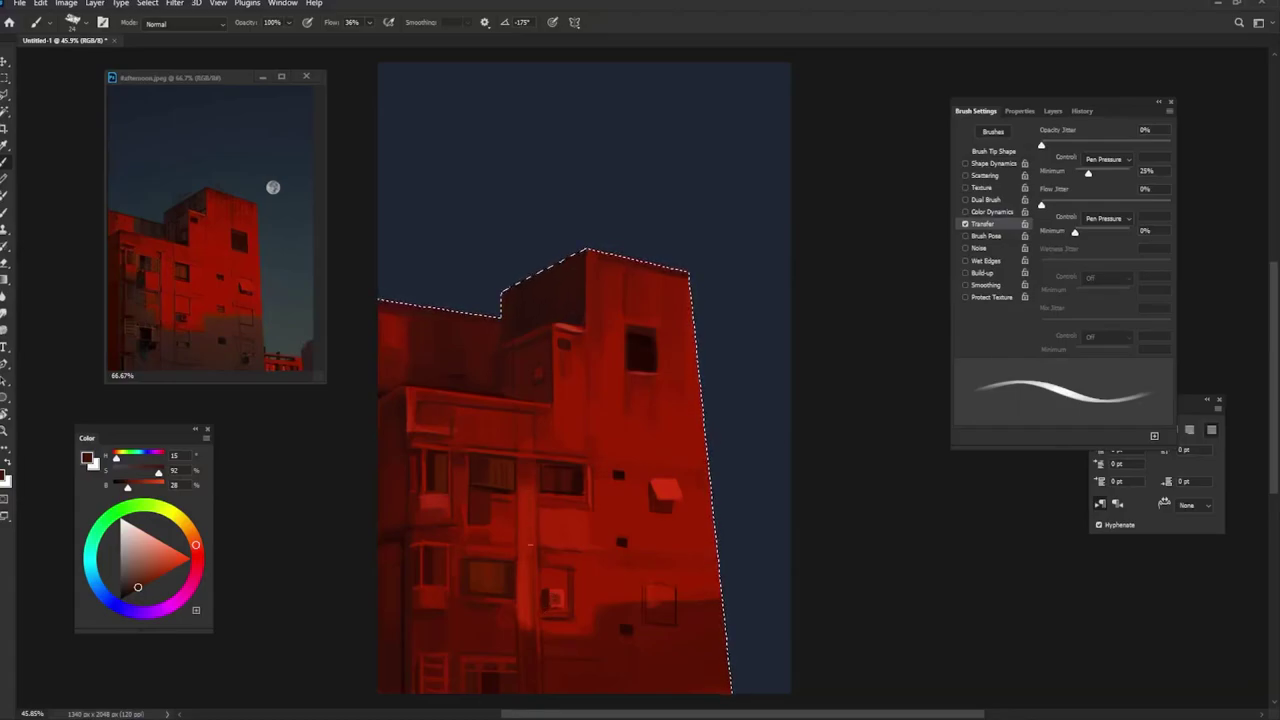
left_click(533, 537, "alt")
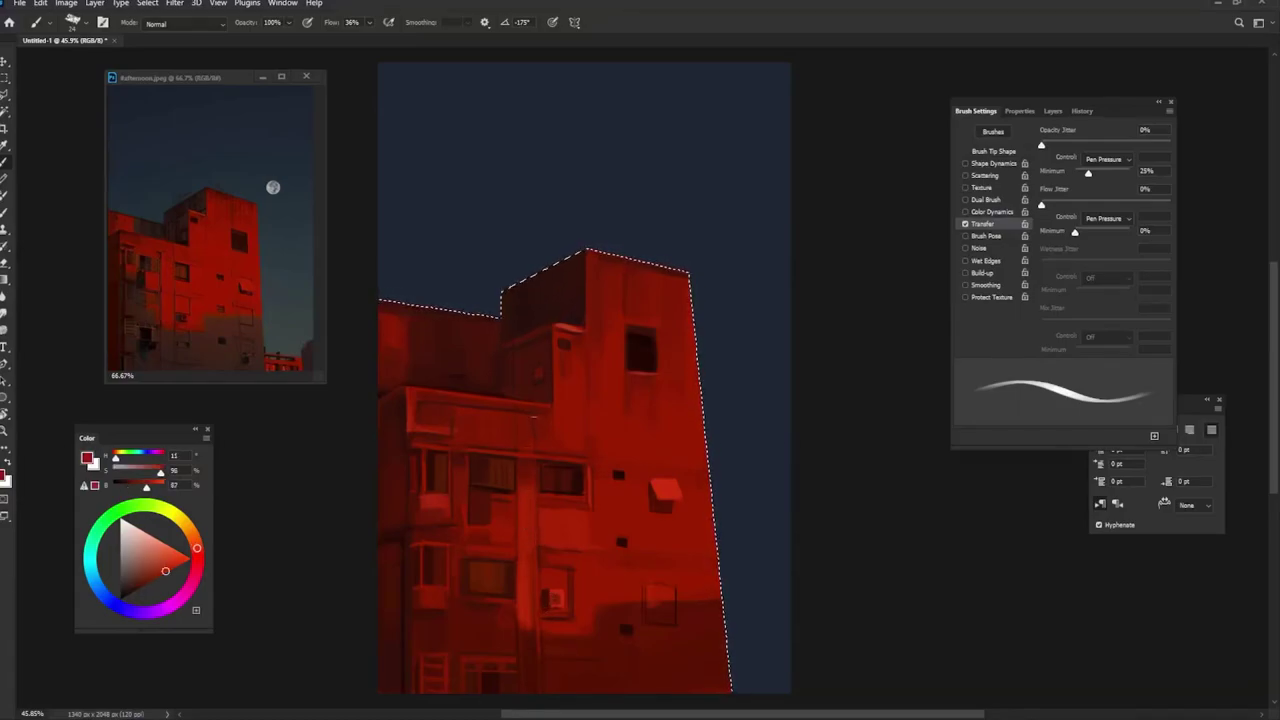
left_click(604, 569, "alt")
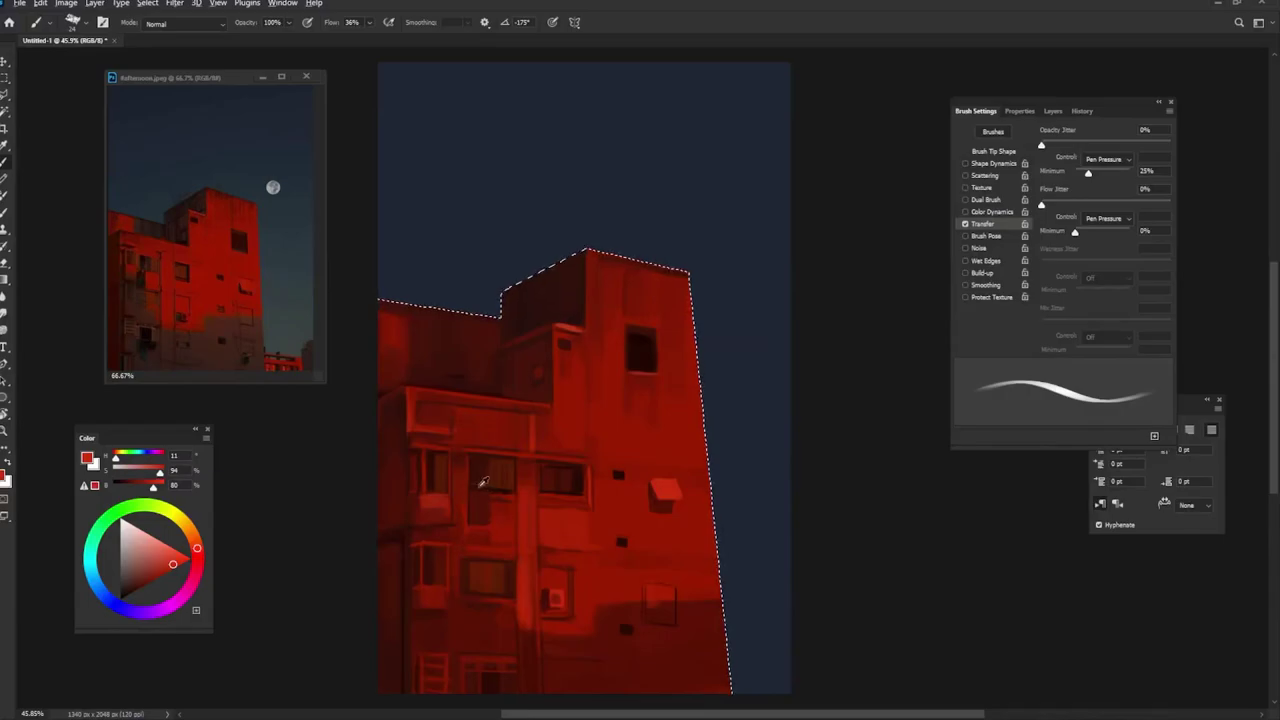
left_click(436, 563, "alt")
Step: Add dark red wall accents with the tip rotated to -115° and -175°, then enlarge the brush
key("shift+Left")
key("shift+Left")
key("shift+Left")
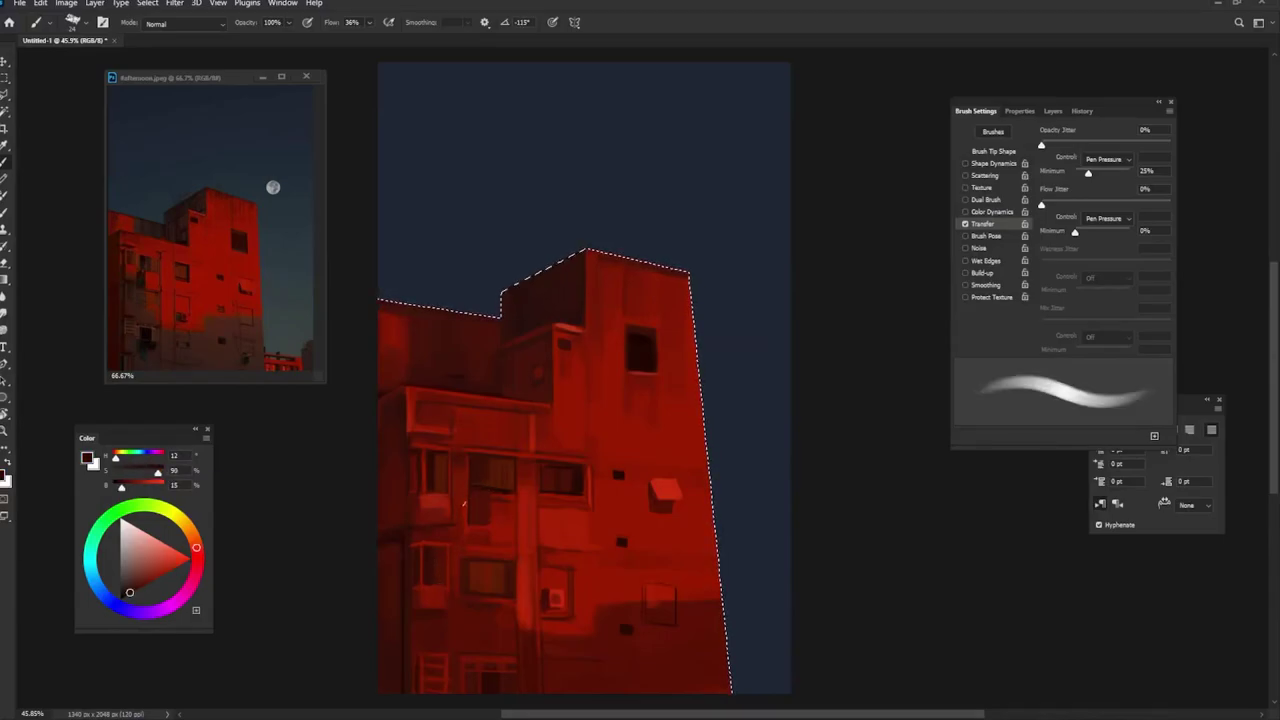
left_click(463, 515, "alt")
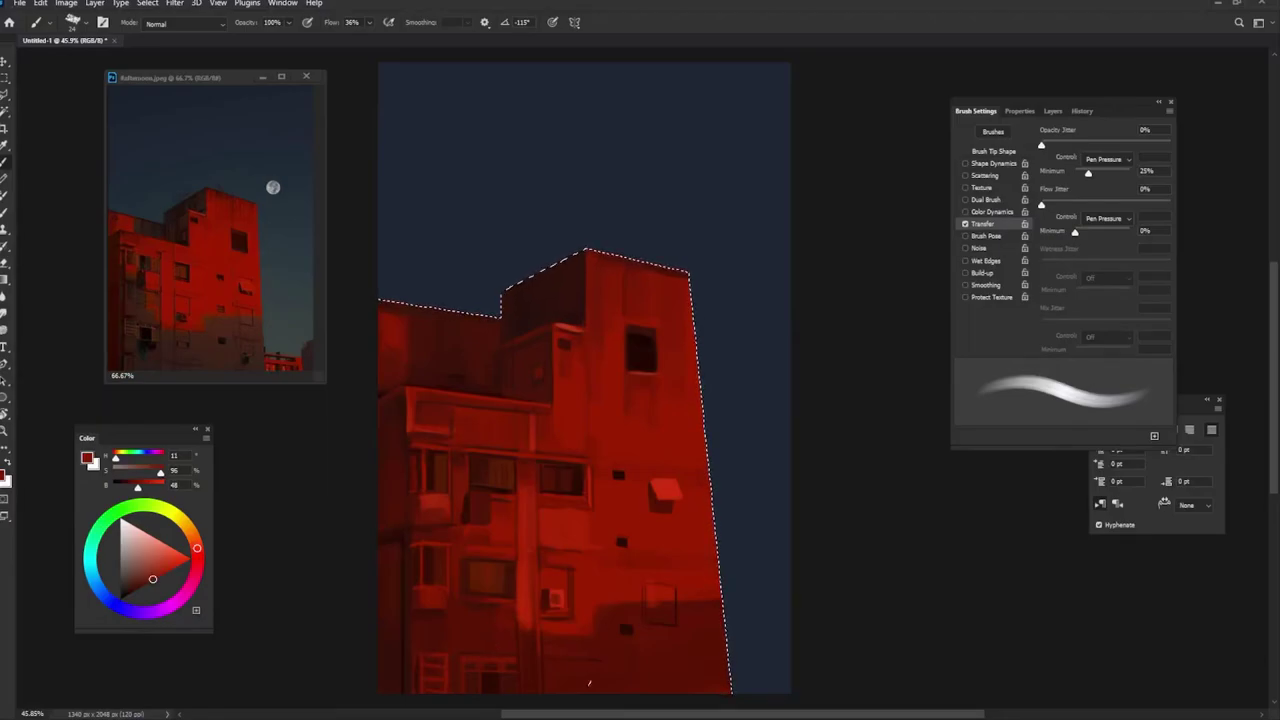
key("shift+Right")
key("shift+Right")
key("shift+Right")
left_click(525, 645, "alt")
key("shift+Right")
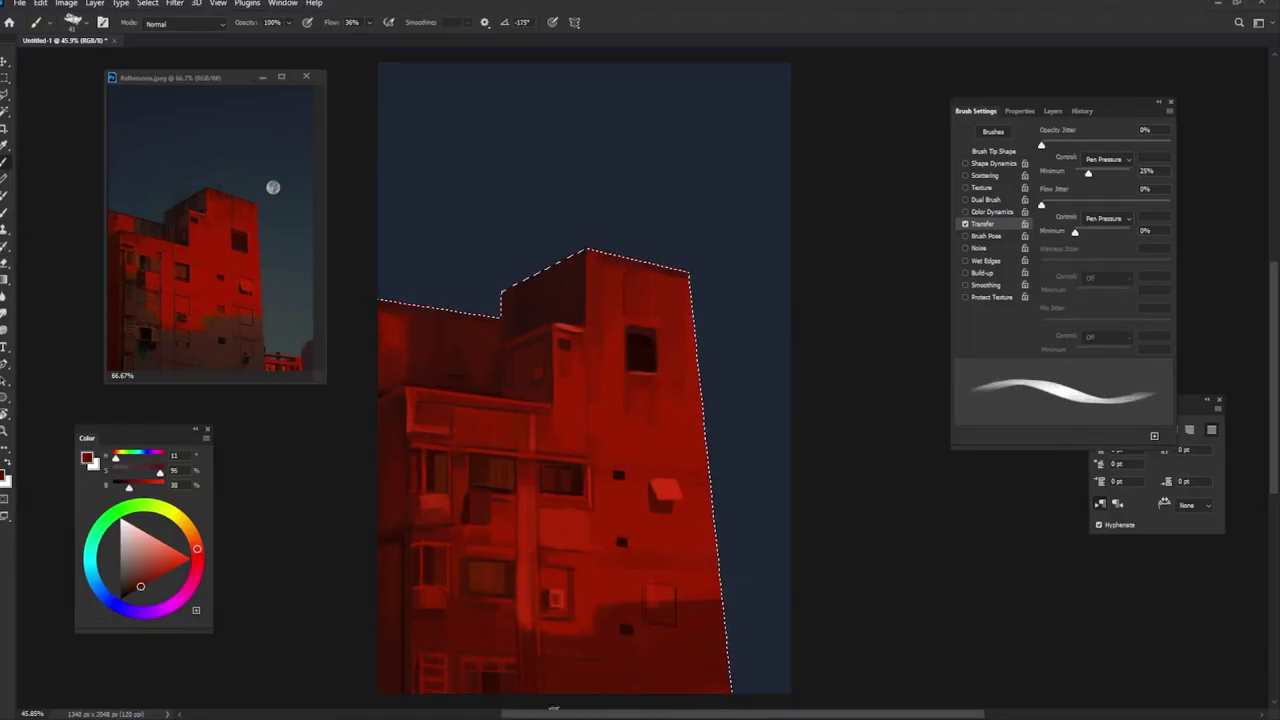
left_click(671, 647, "alt")
key("9")
key("9")
left_click(650, 660, "alt")
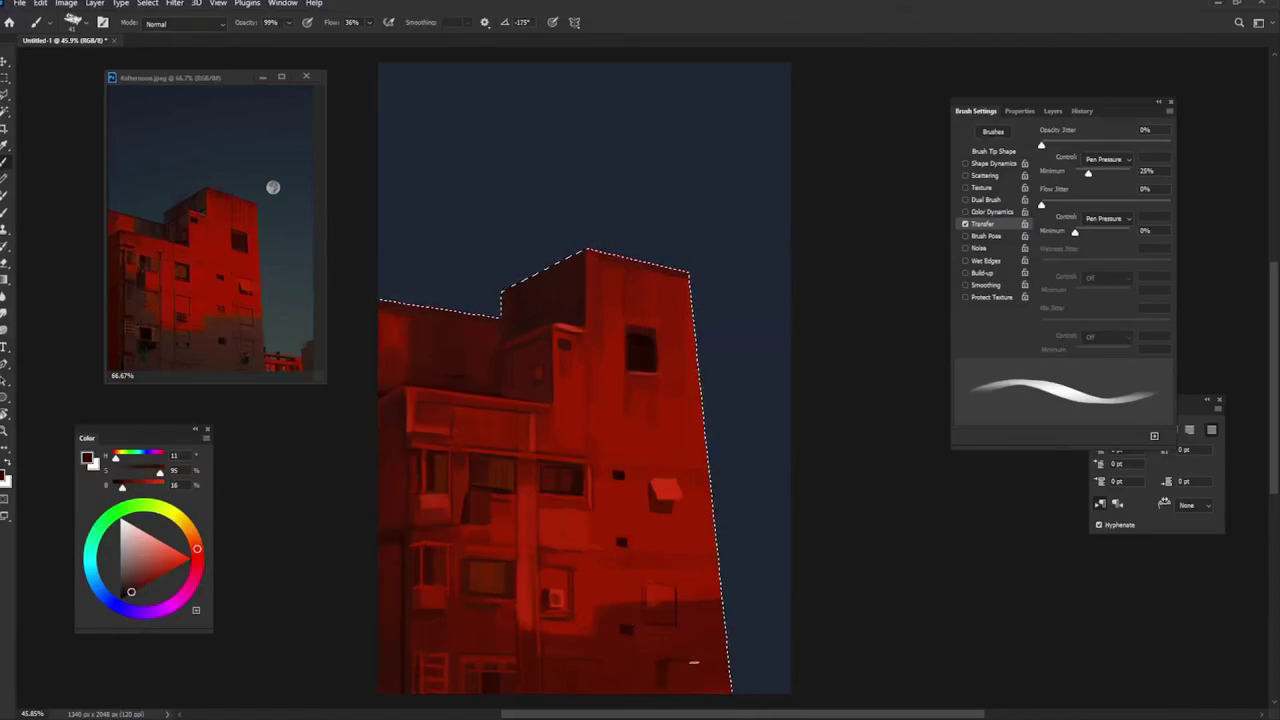
left_click(690, 687, "alt")
key("0")
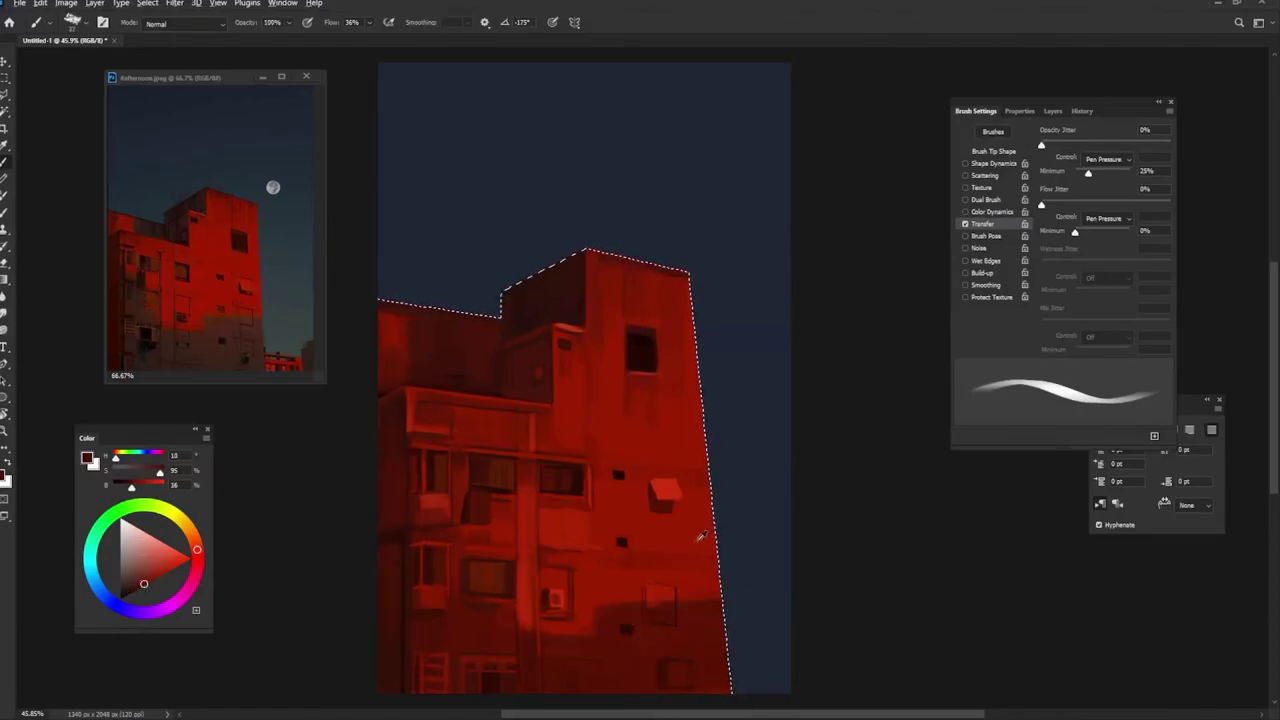
key("bracketright")
key("bracketright")
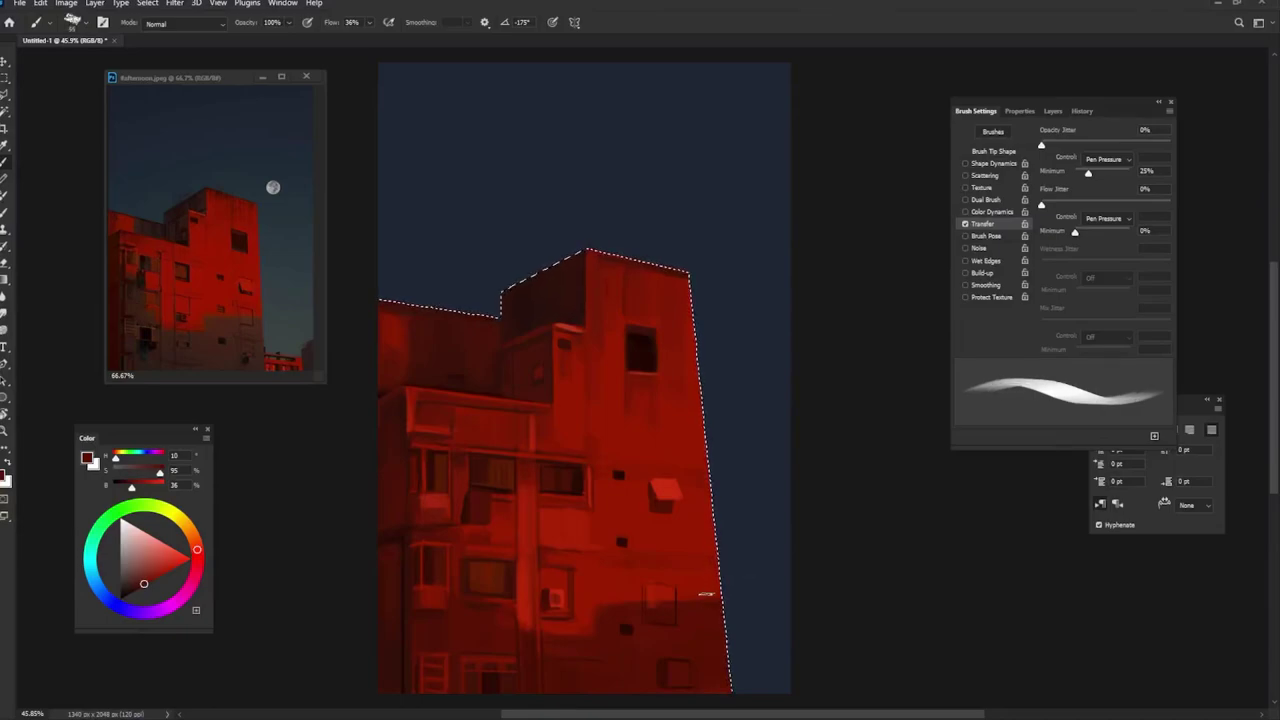
Step: Invert the selection to the sky with Ctrl+Shift+I and paint grey-teal strokes beside the building
key("ctrl+shift+i")
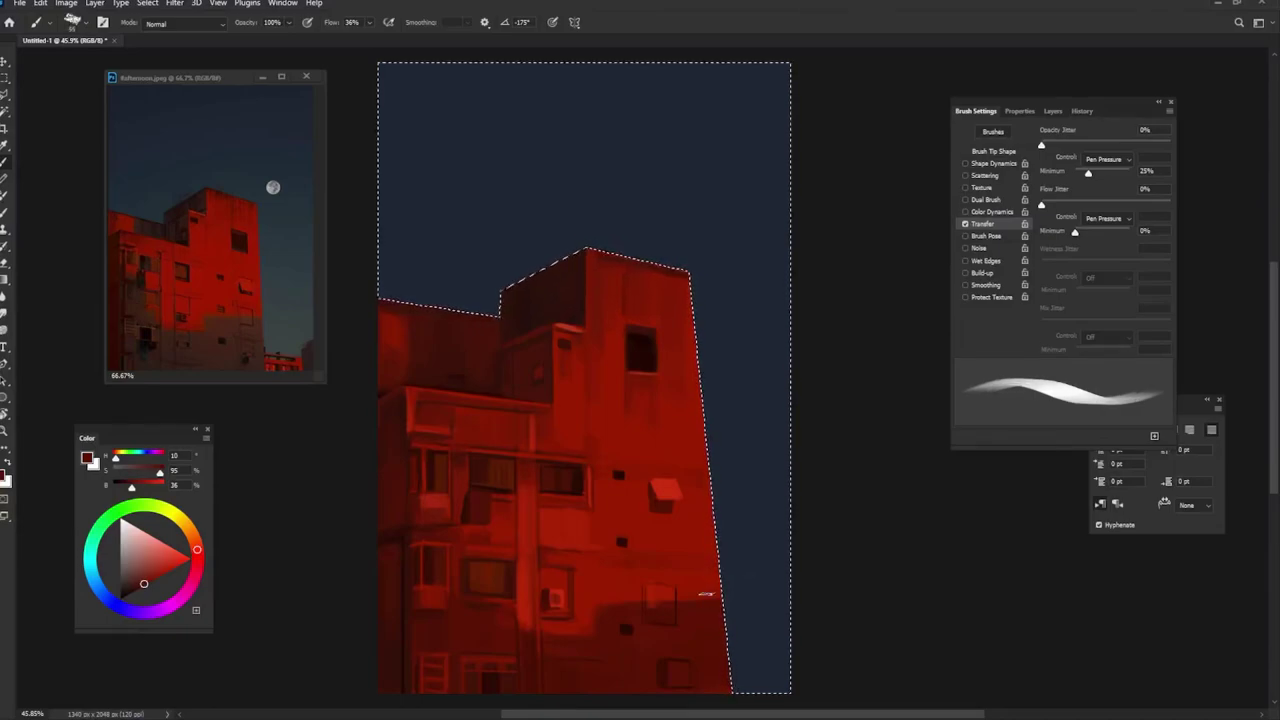
left_click(289, 334, "alt")
mouse_move(805, 631)
left_mouse_down()
mouse_move(749, 651)
mouse_move(729, 623)
mouse_move(749, 491)
mouse_move(763, 493)
left_mouse_up()
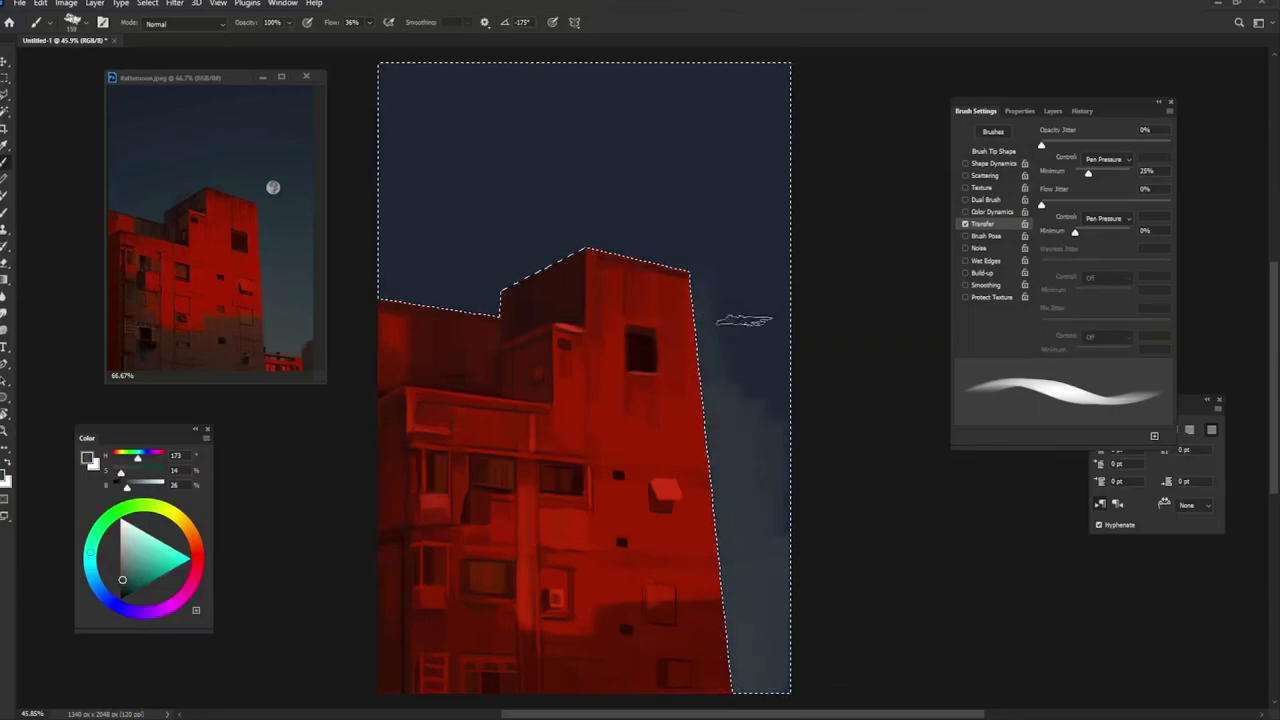
Step: Sample dark and light sky blues, greyer sky tones and a dark reference tone, rotating the brush tip
left_click(749, 320, "alt")
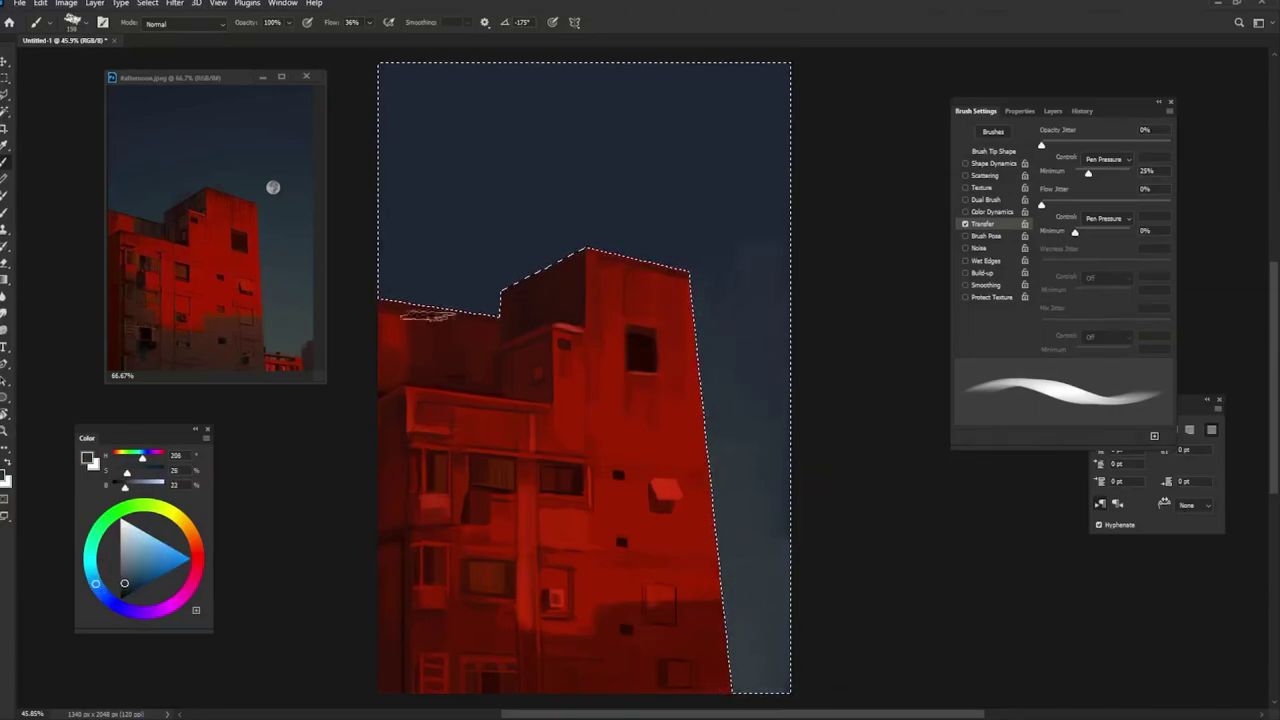
left_click(510, 275, "alt")
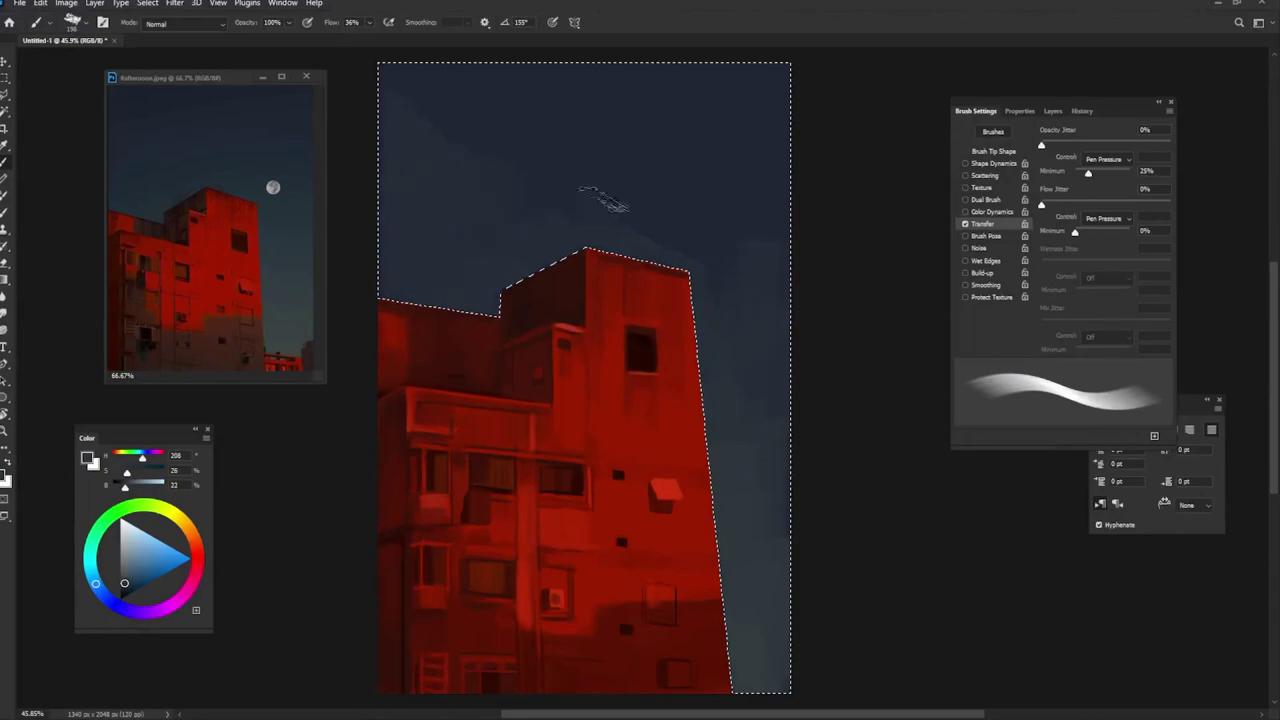
left_click(538, 150, "alt")
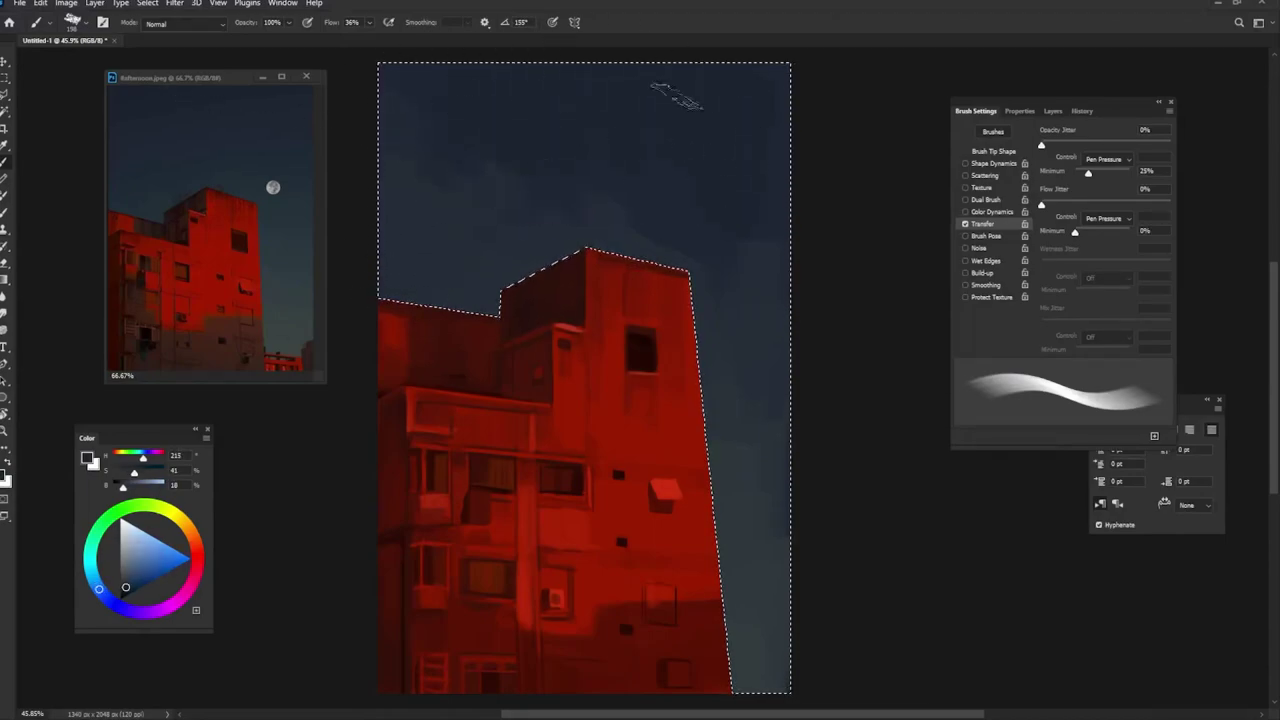
key("shift+Left")
key("shift+Left")
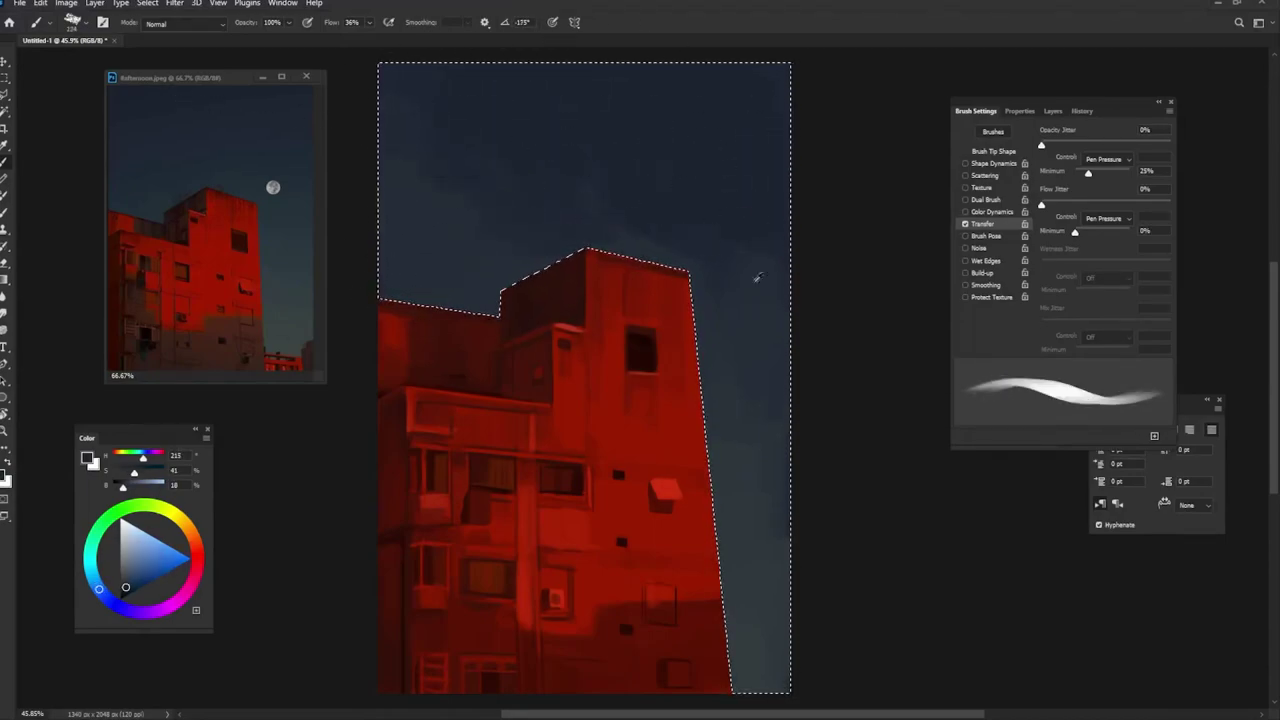
left_click(731, 341, "alt")
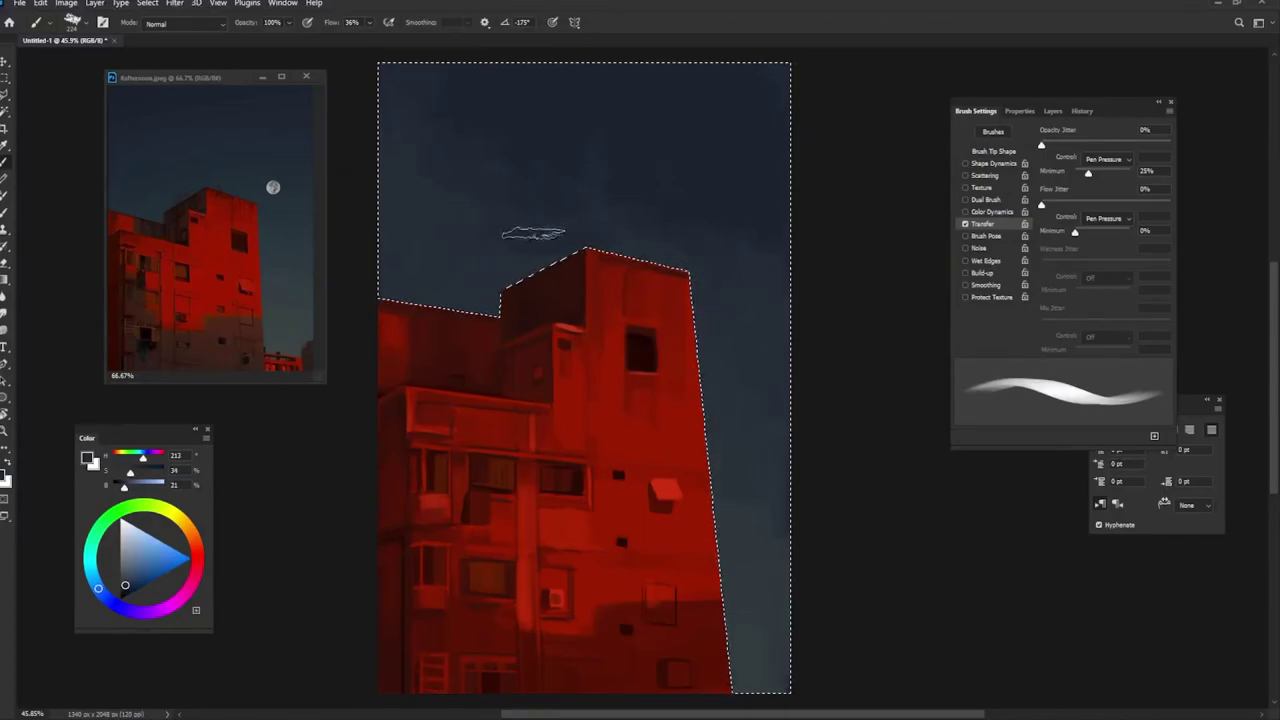
left_click(630, 228, "alt")
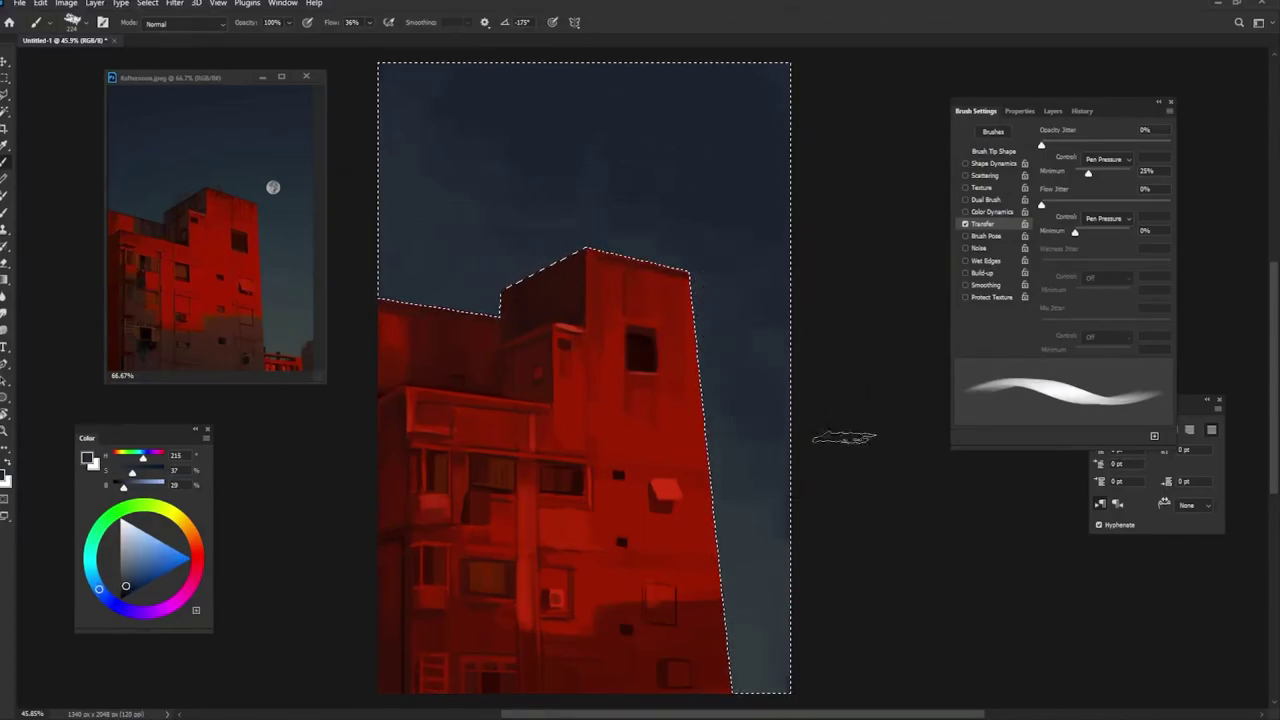
left_click(764, 523, "alt")
left_click(757, 486, "alt")
left_click(281, 341, "alt")
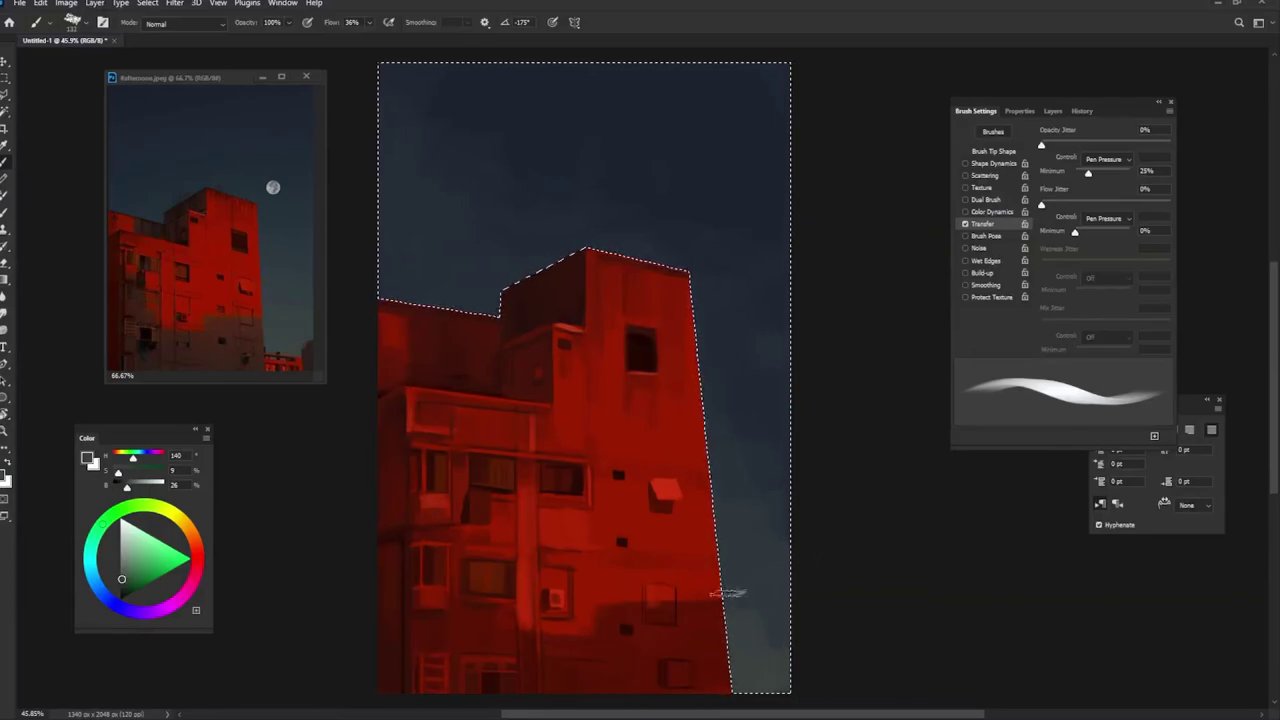
right_click(556, 303, "alt")
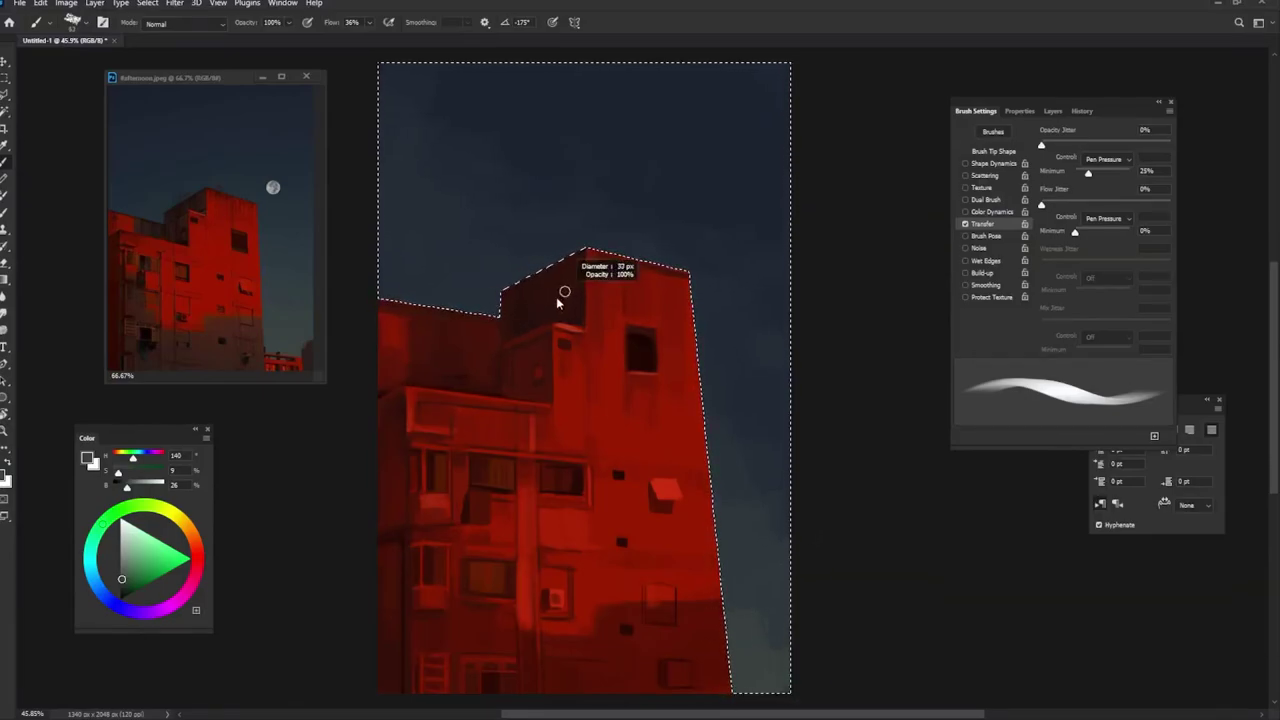
Step: Paint small roof antennas with sampled roof dark reds, rotating the brush tip between strokes
left_click(563, 286, "alt")
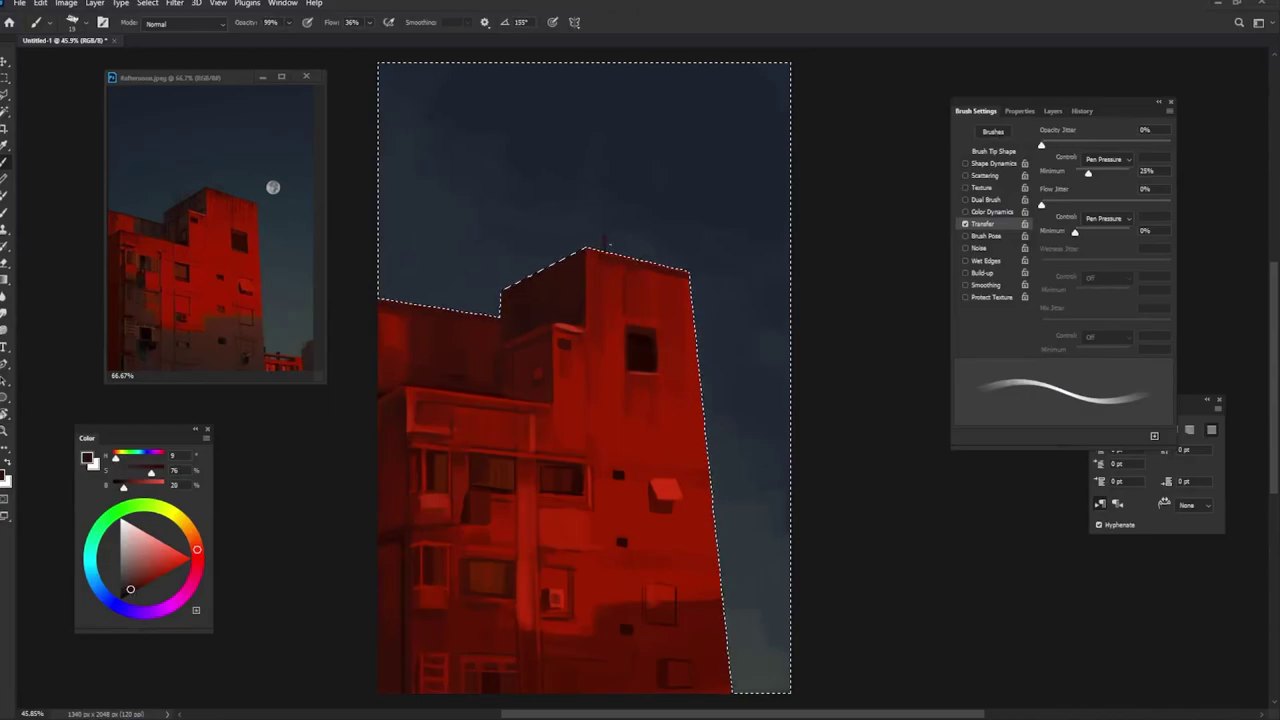
key("shift+Left")
key("shift+Left")
key("shift+Left")
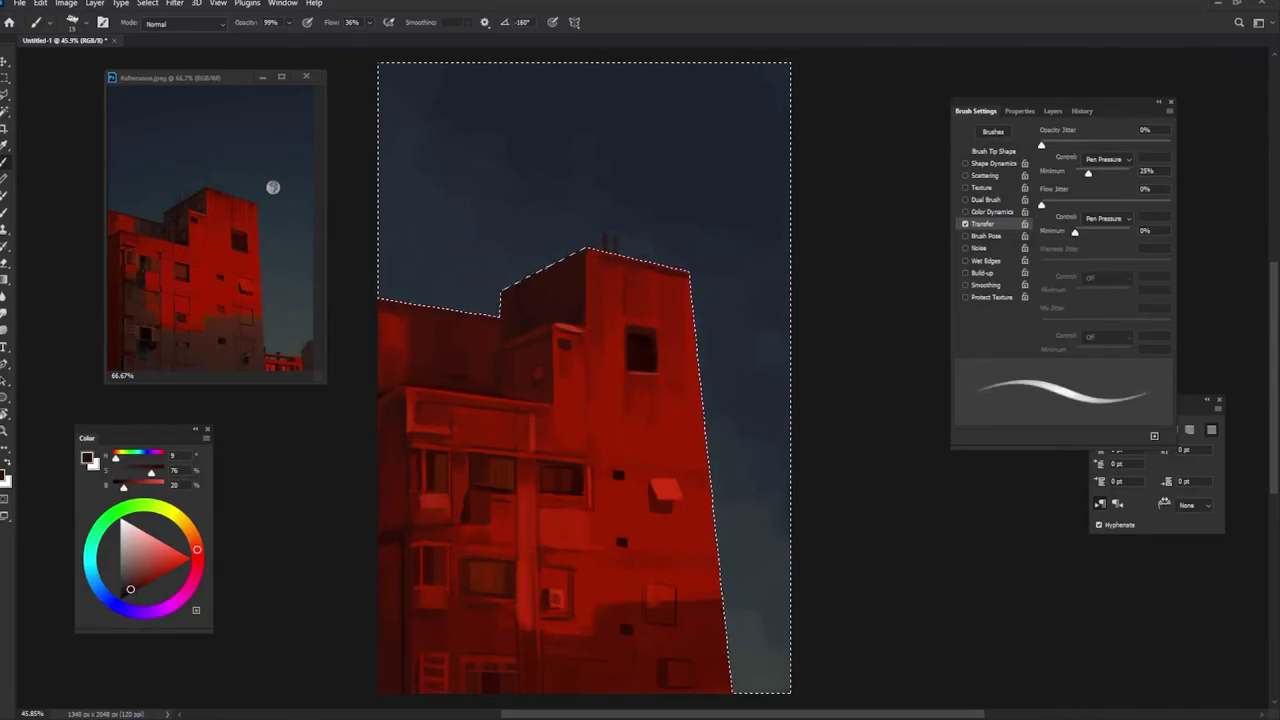
left_click(621, 268, "alt")
key("shift+Right")
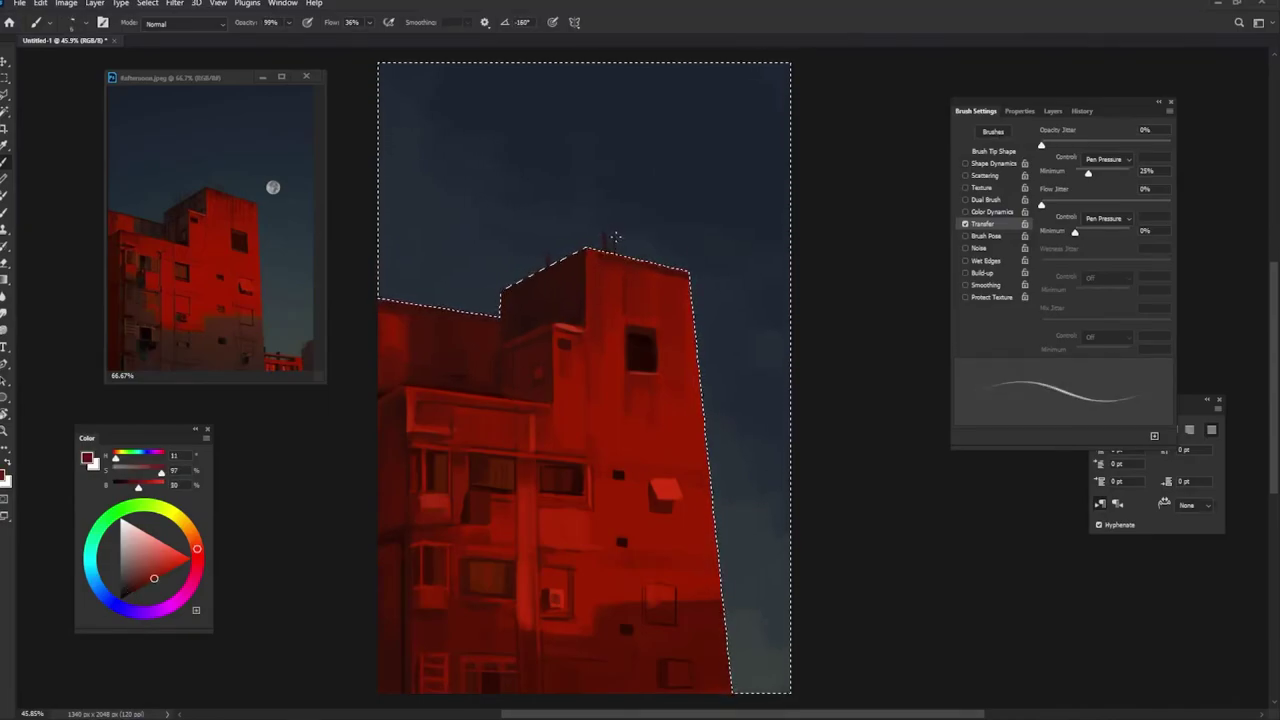
key("shift+Right")
key("shift+Right")
key("shift+Right")
key("shift+Right")
key("shift+Right")
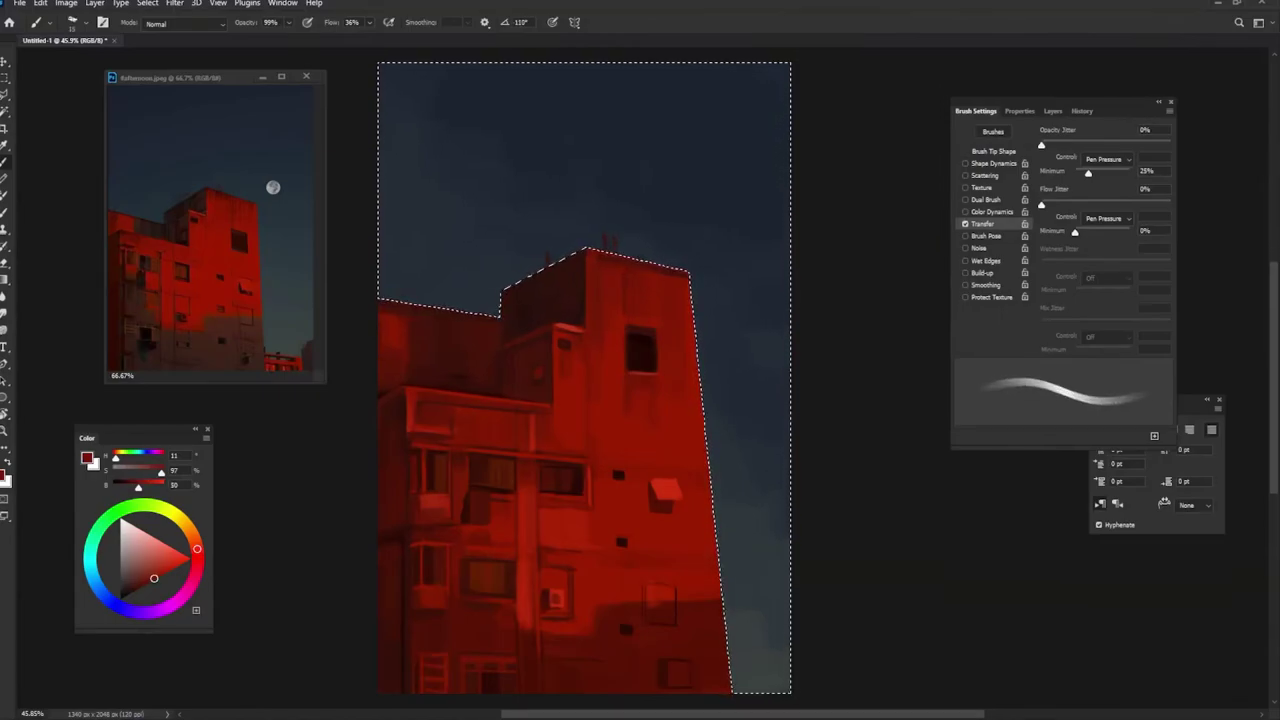
left_click(570, 336, "alt")
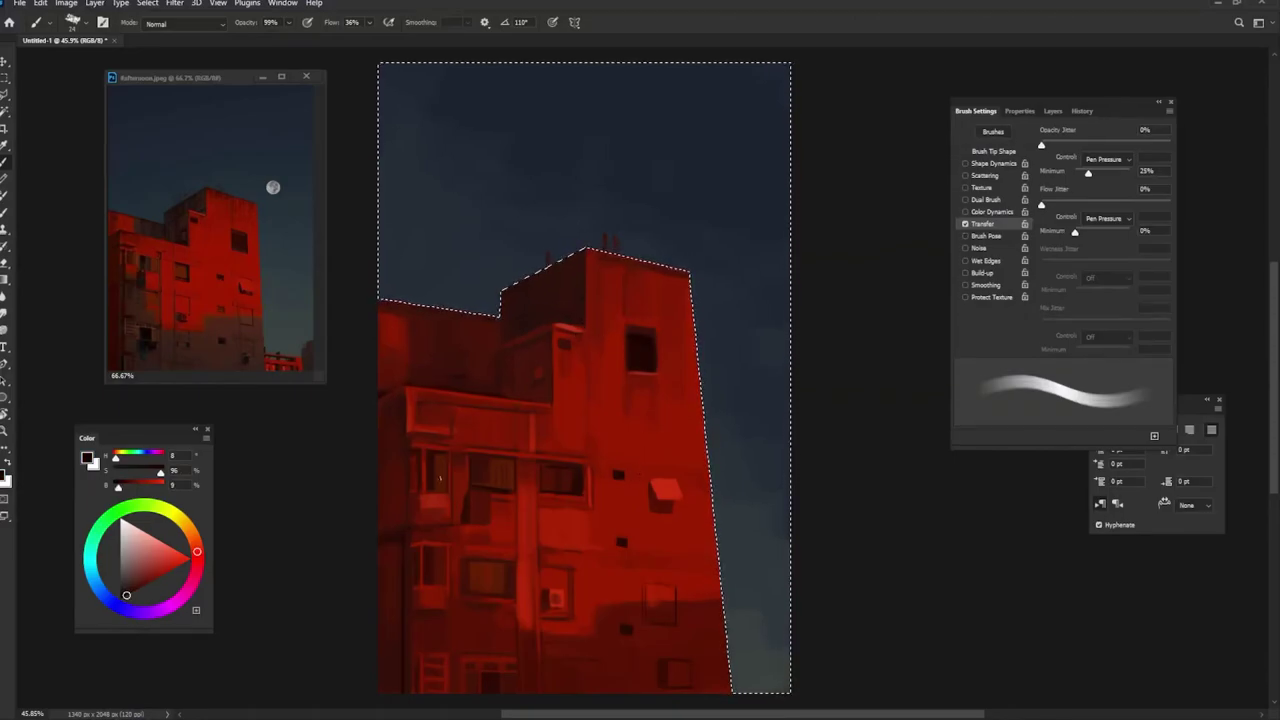
key("shift+Left")
Step: Refine the dark red's saturation for the antennas and clear the selection with Ctrl+D
left_click(462, 384, "alt")
key("shift+Left")
key("shift+Left")
key("shift+Left")
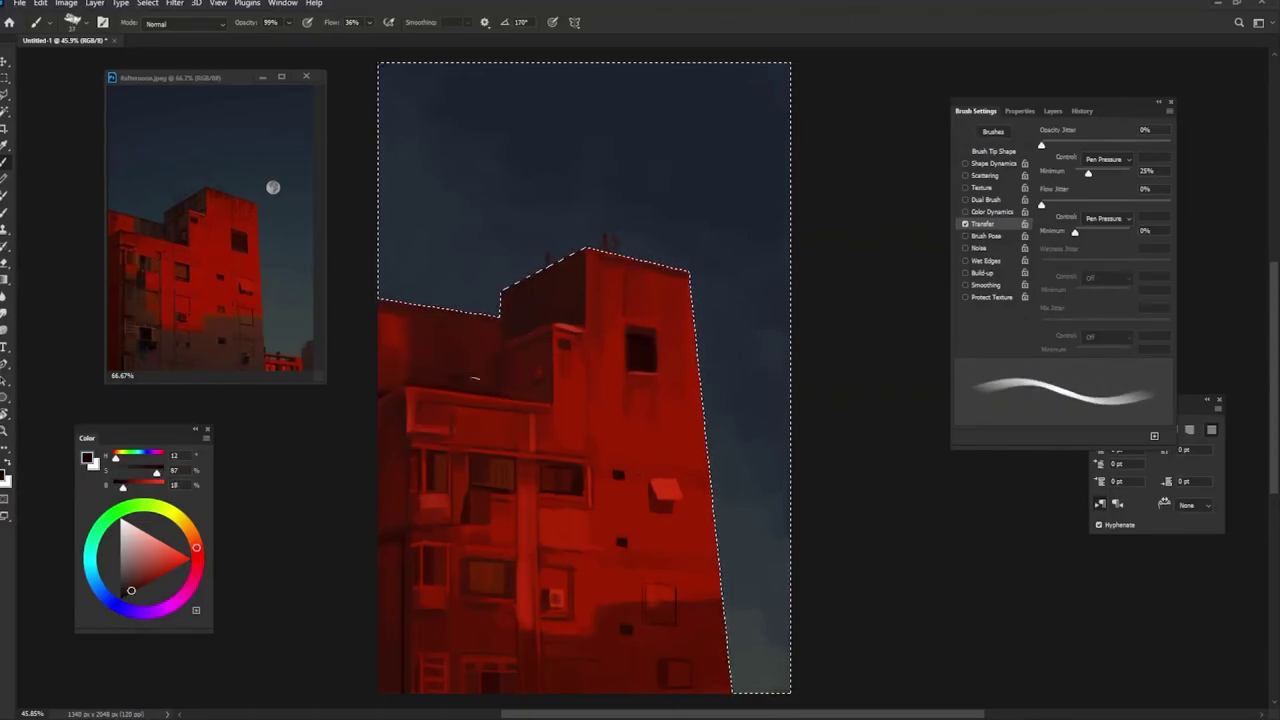
left_click(571, 314, "alt")
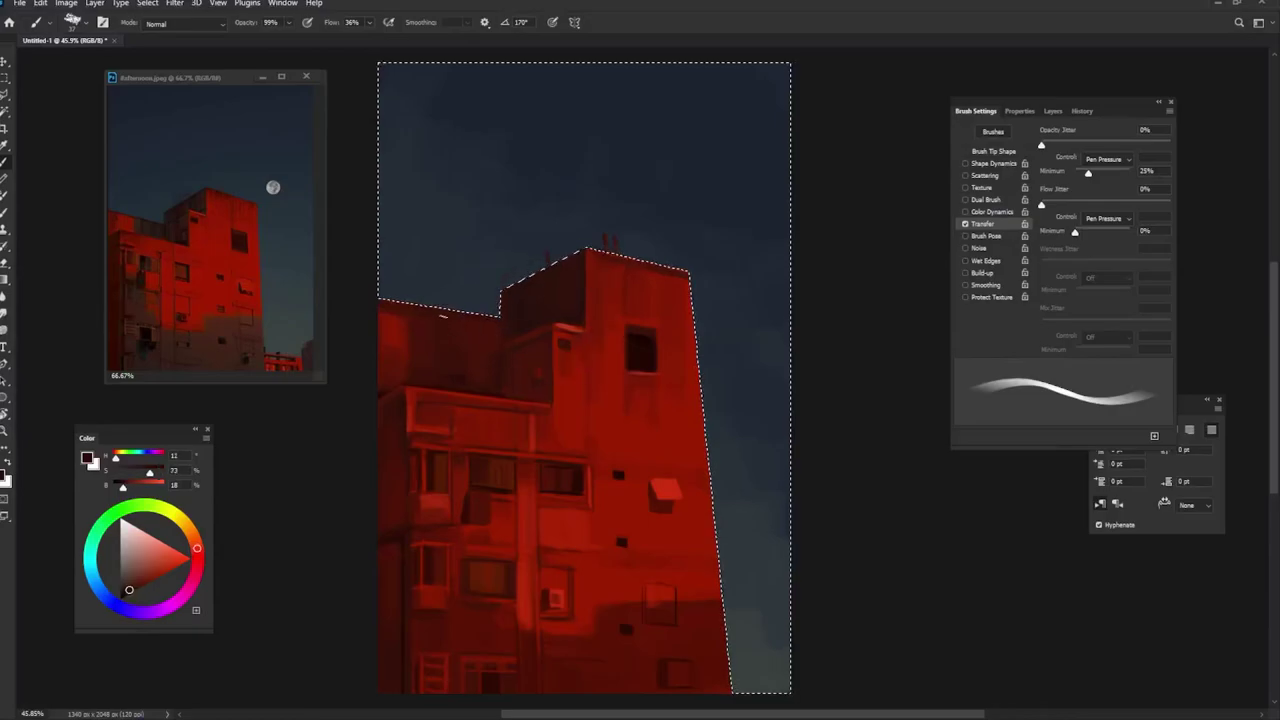
left_click(435, 475, "alt")
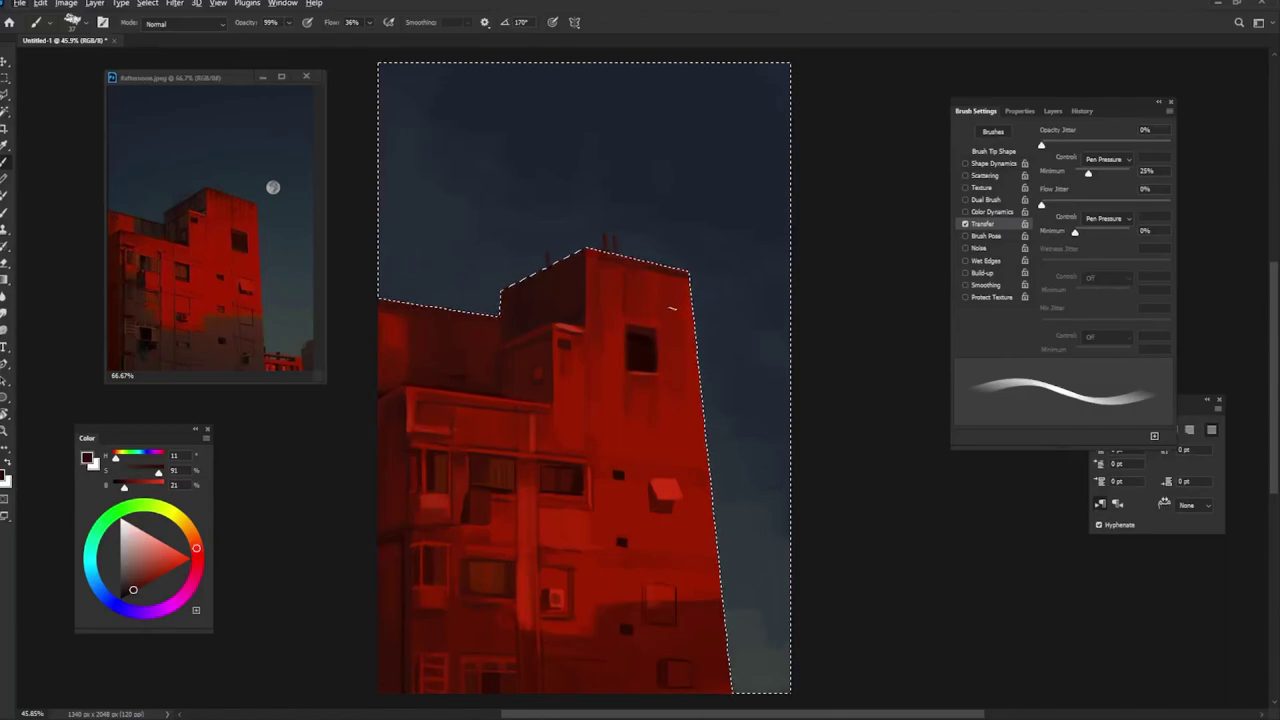
key("ctrl+d")
left_click(708, 479, "alt")
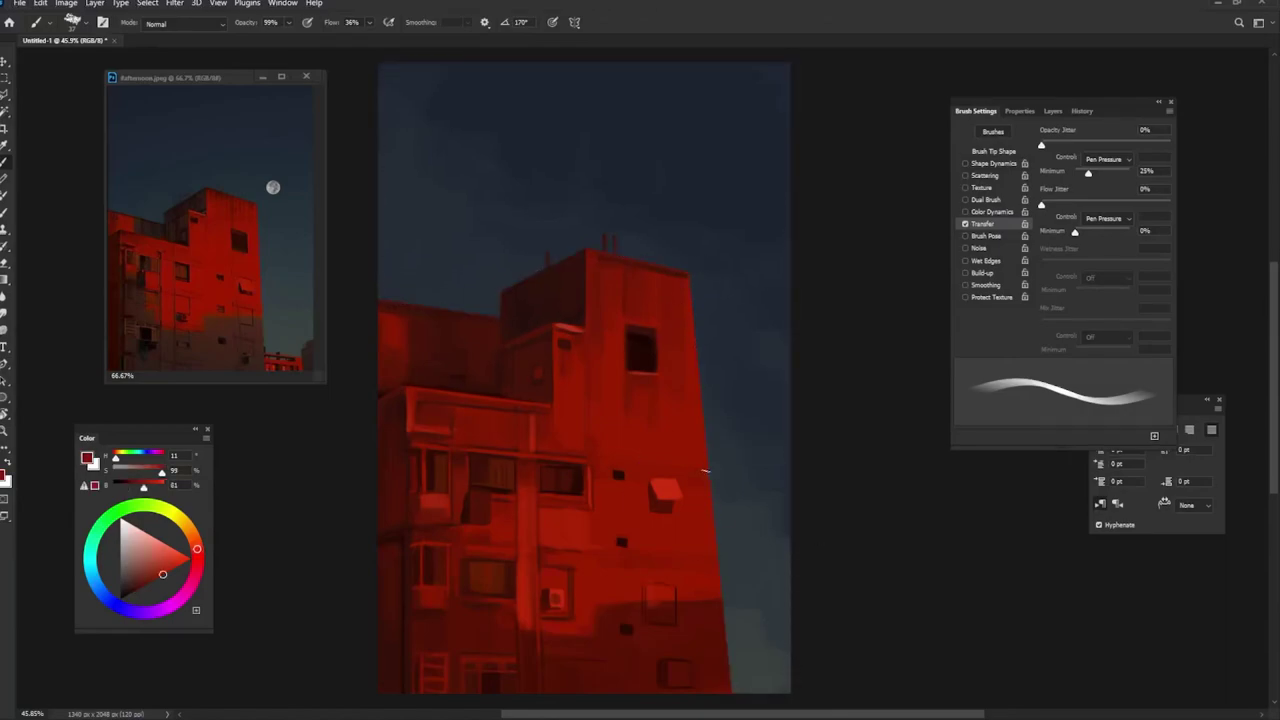
Step: Highlight the roof corner and lit wall with sampled lighter and darker reds
left_click(711, 565, "alt")
left_click(680, 274, "alt")
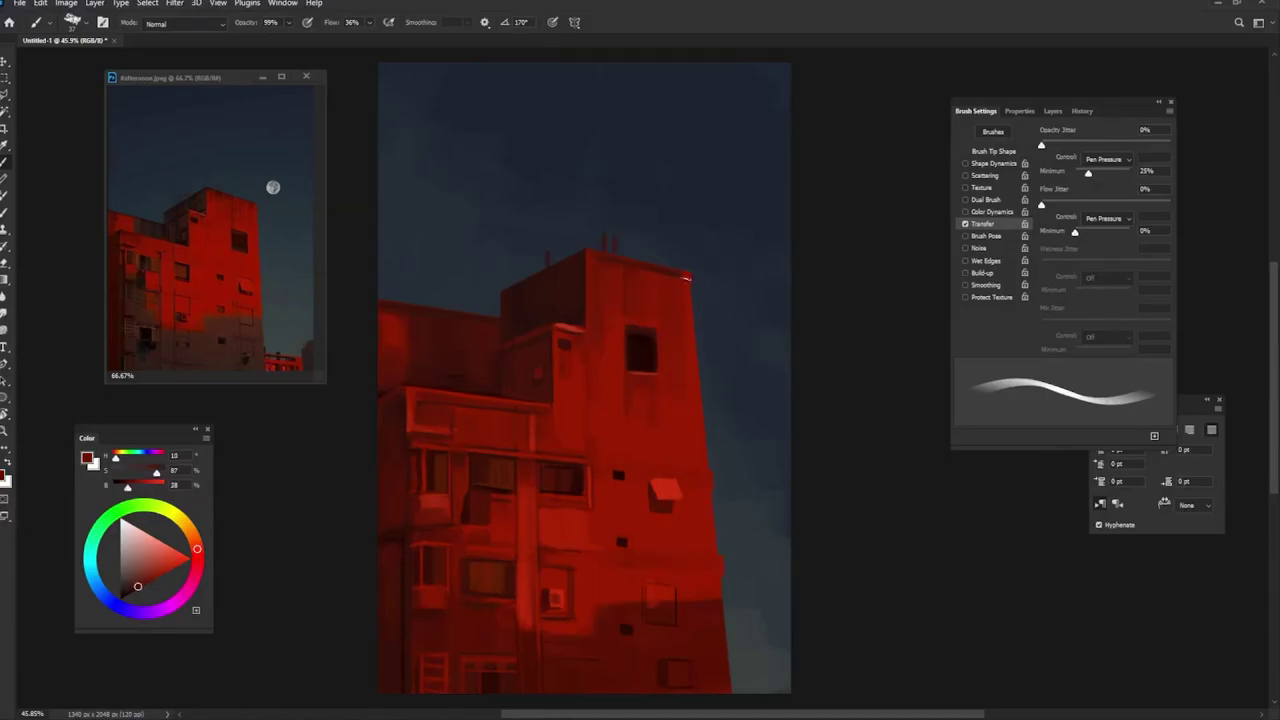
left_click(680, 270, "alt")
left_click(609, 474, "alt")
left_click(666, 487, "alt")
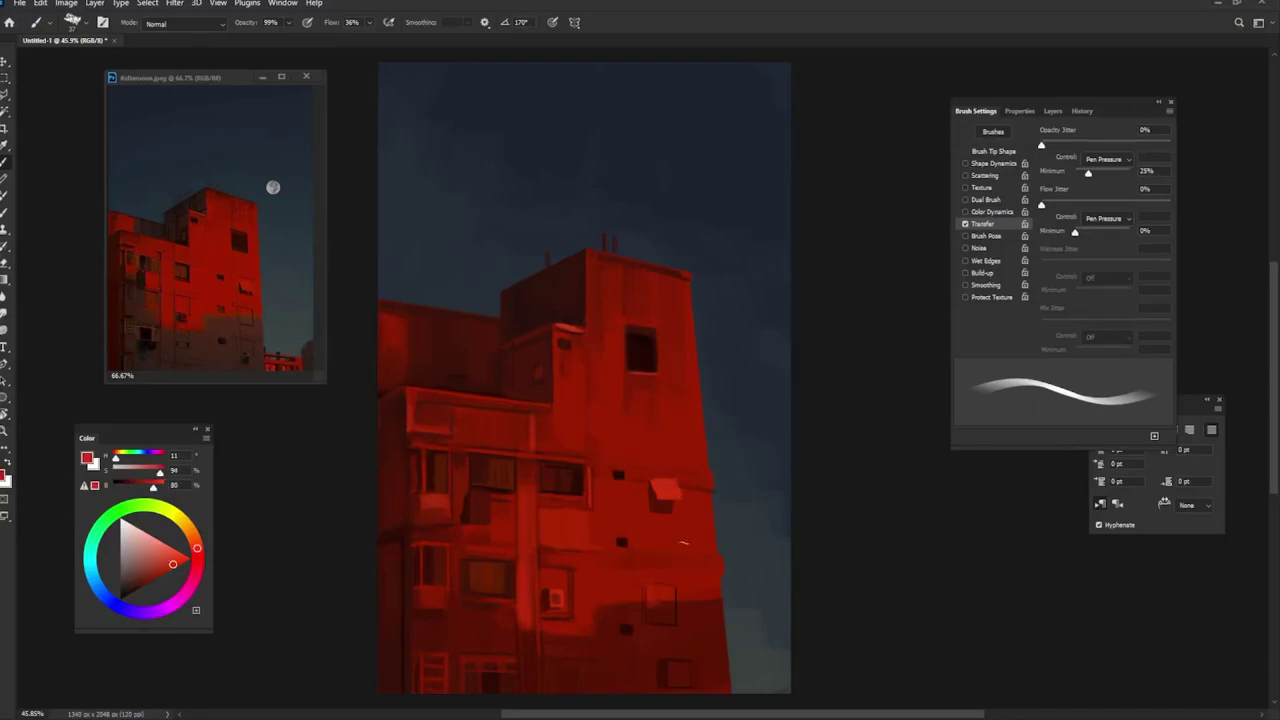
Step: Accent the lower ledges with deep shadow reds, sky blue-grey and brighter building reds
left_click(715, 485, "alt")
left_click(667, 657, "alt")
left_click(730, 665, "alt")
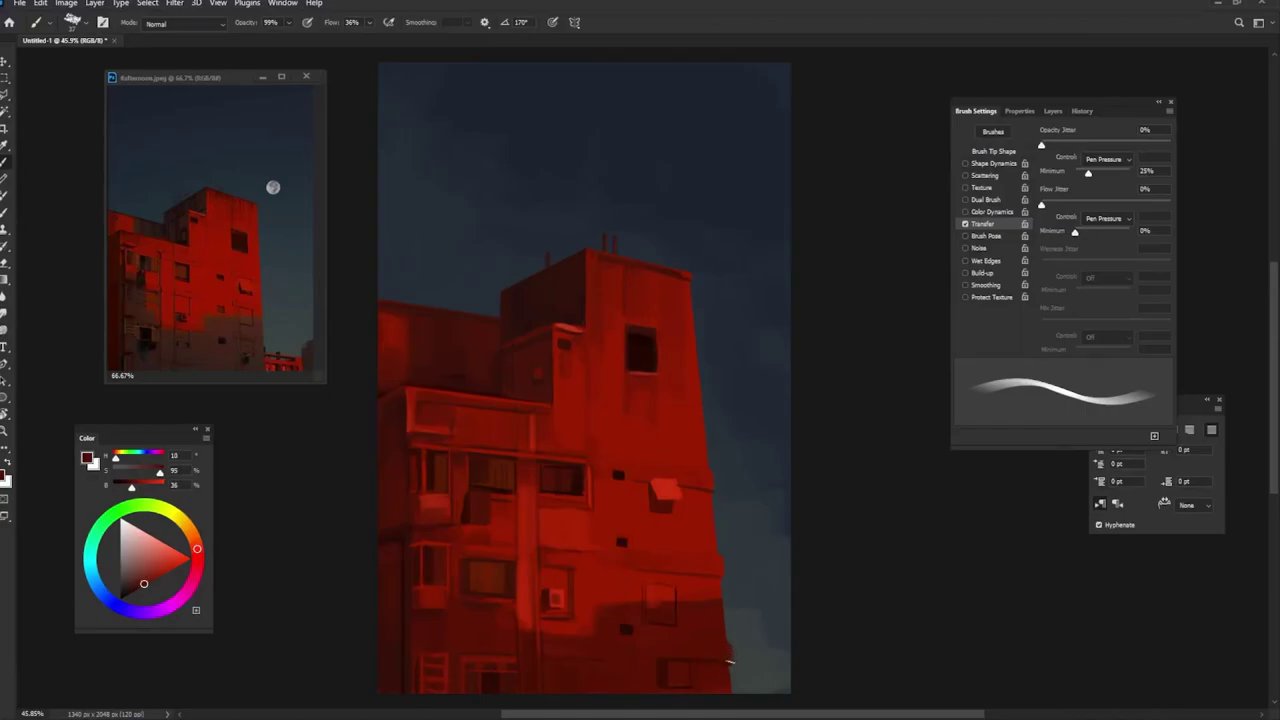
left_click(736, 668, "alt")
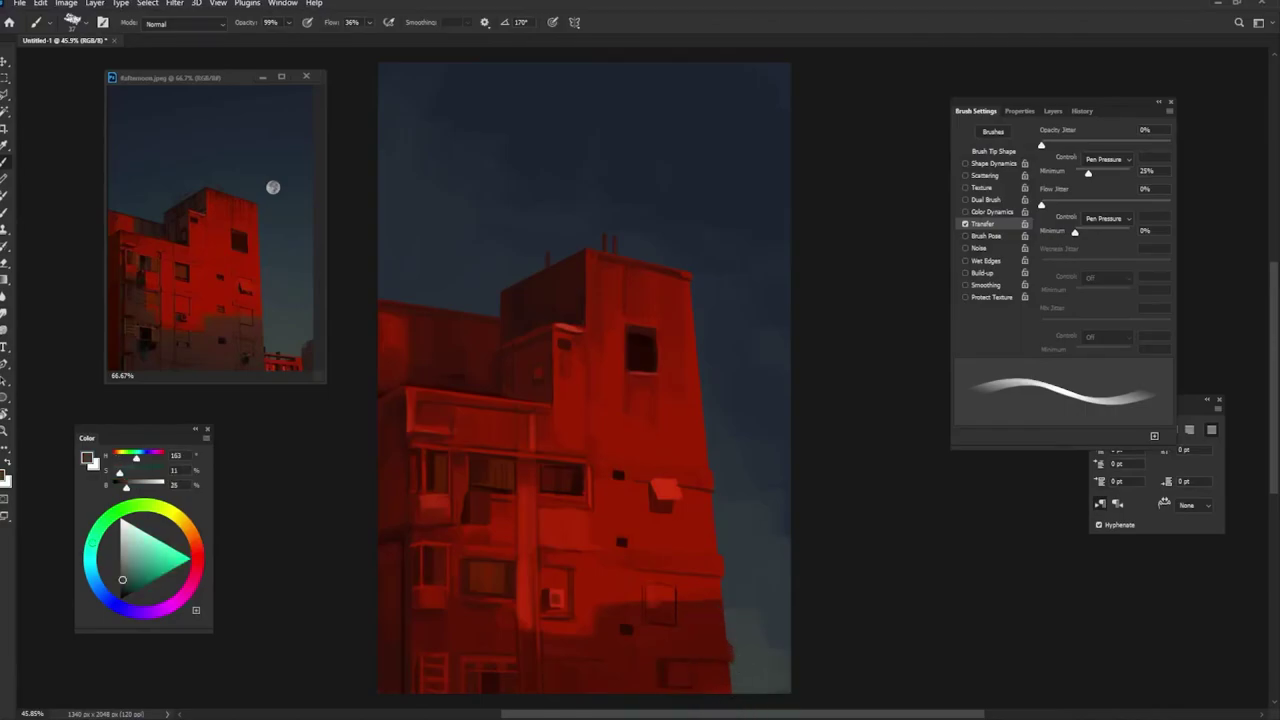
left_click(663, 470, "alt")
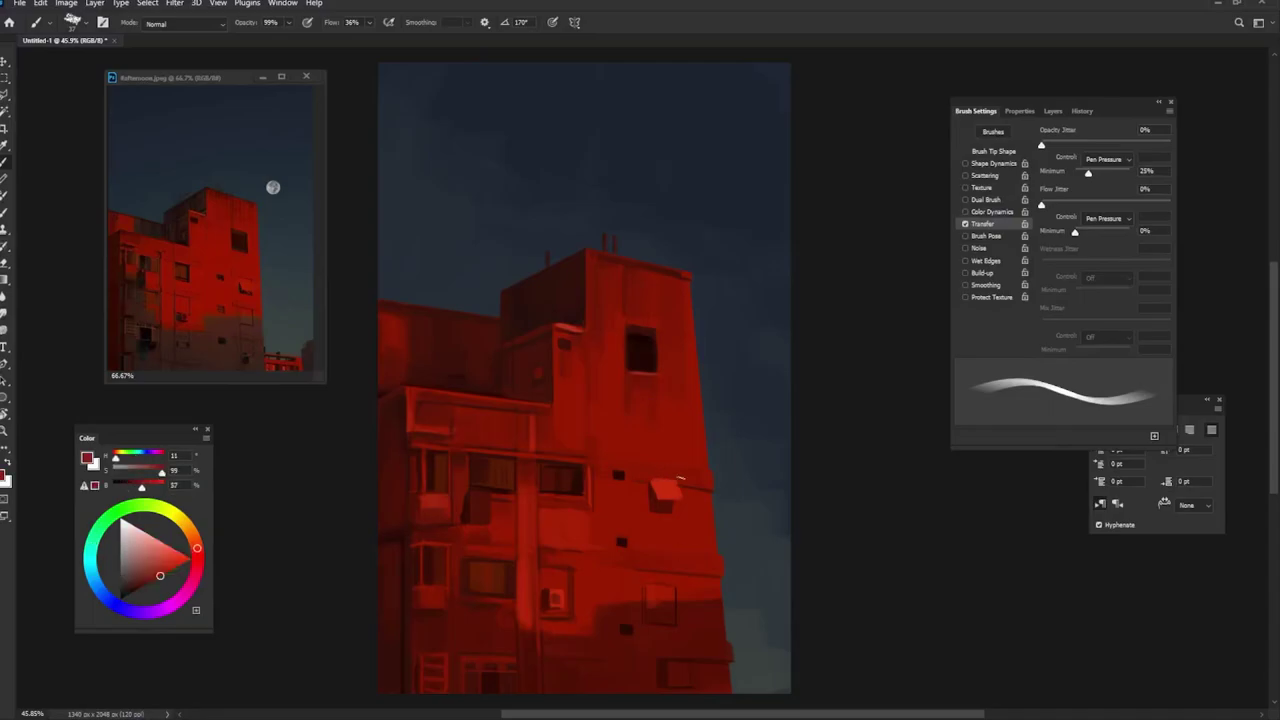
left_click(688, 490, "alt")
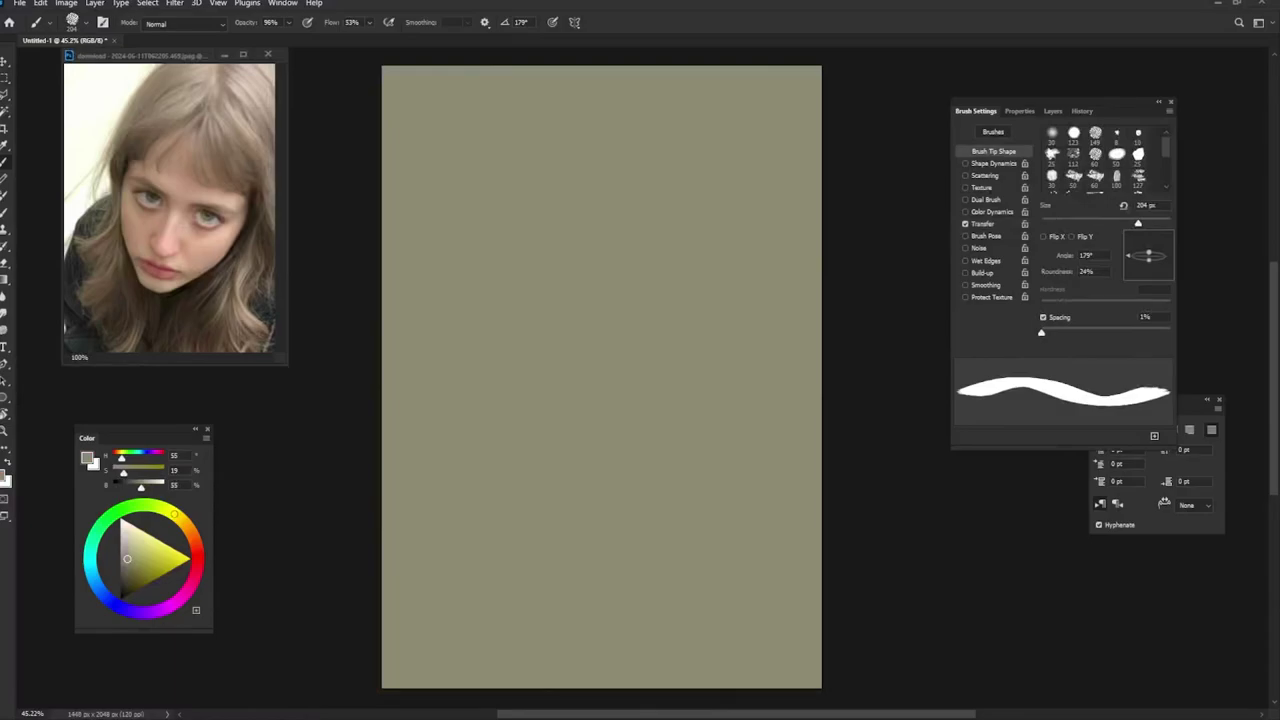
Step: Set the brush to 119° angle, Transfer off, 100% roundness, 10 px, loaded with near-black red
left_click_drag(1130, 256, 1141, 243)
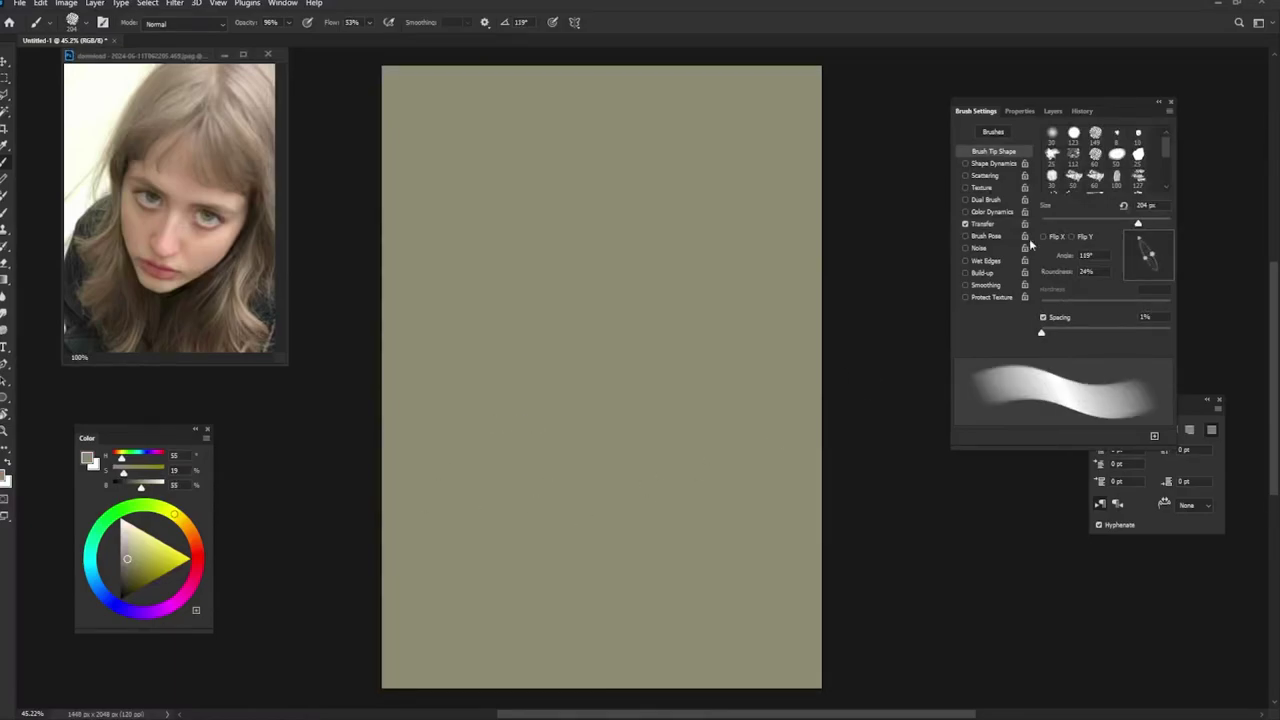
left_click(965, 223)
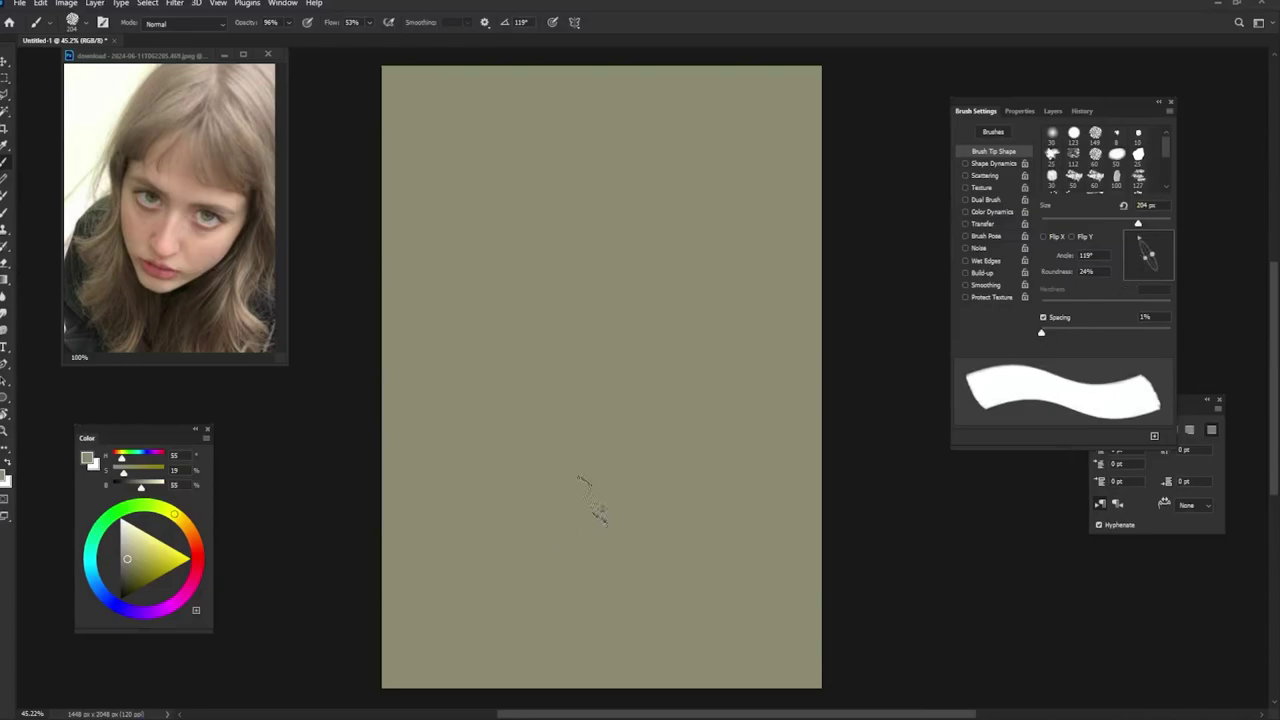
left_click_drag(600, 514, 545, 525)
left_click_drag(127, 558, 126, 596)
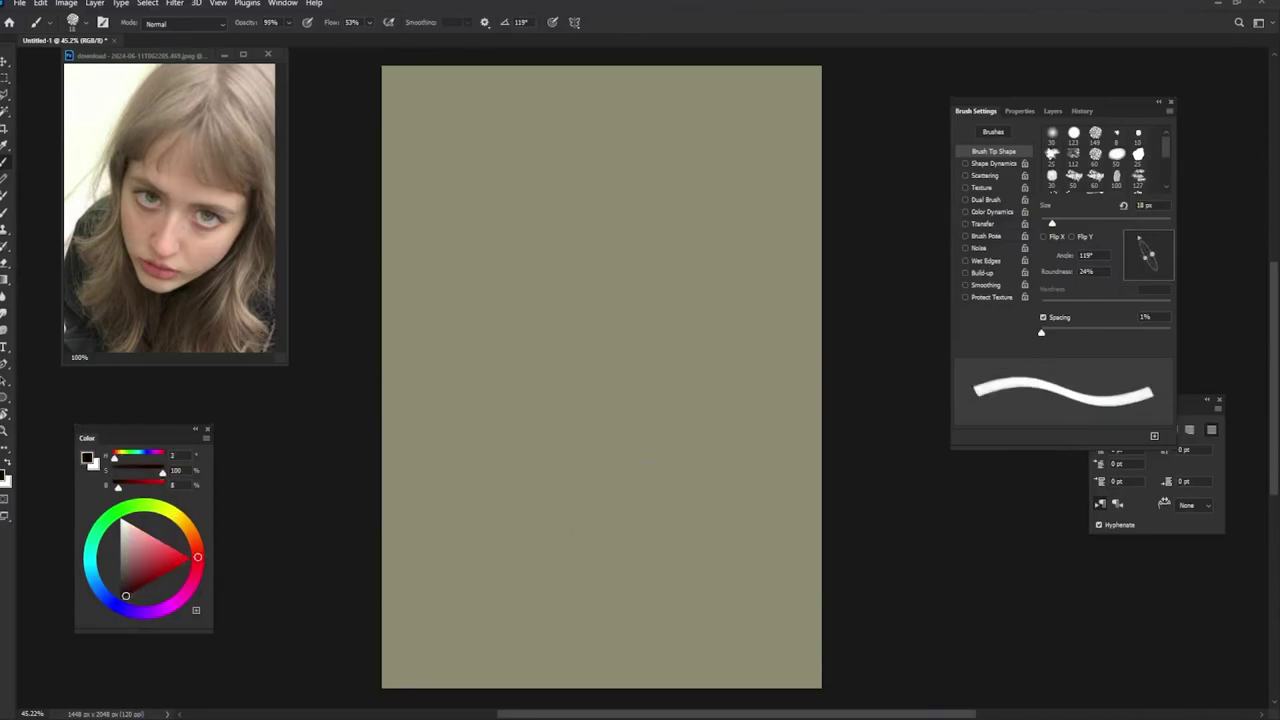
left_click_drag(1148, 258, 1164, 248)
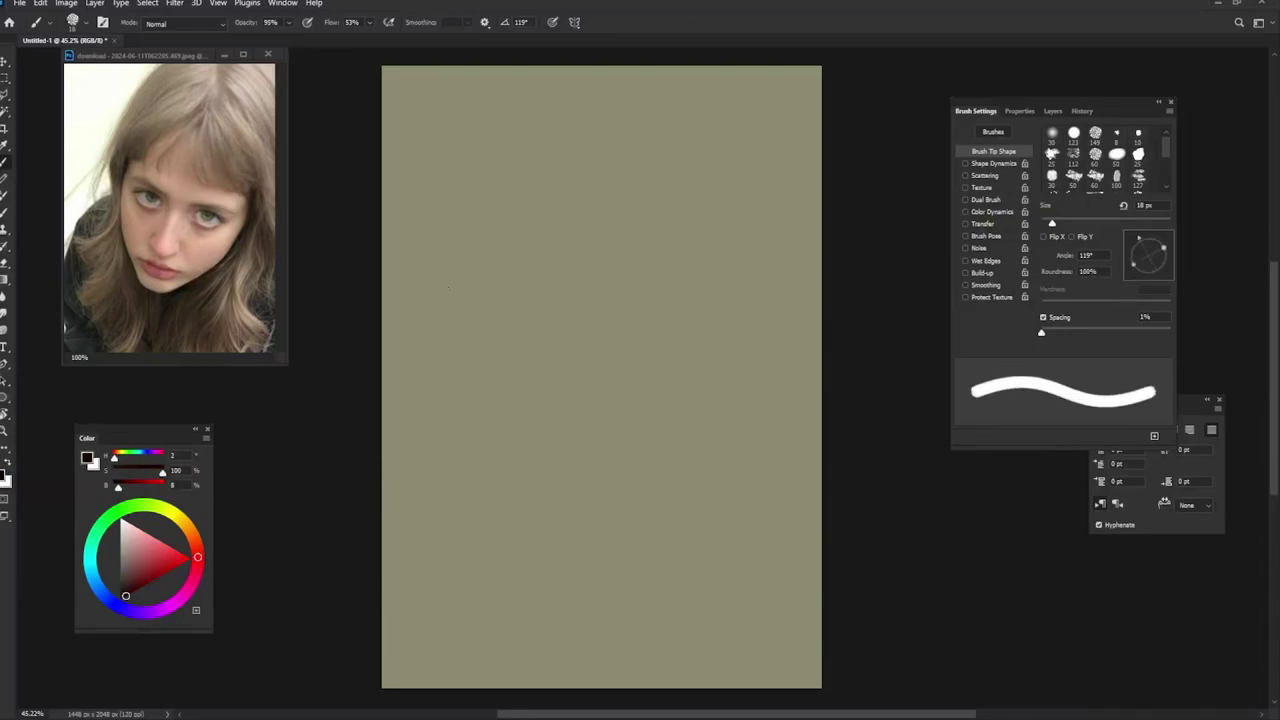
key("bracketleft")
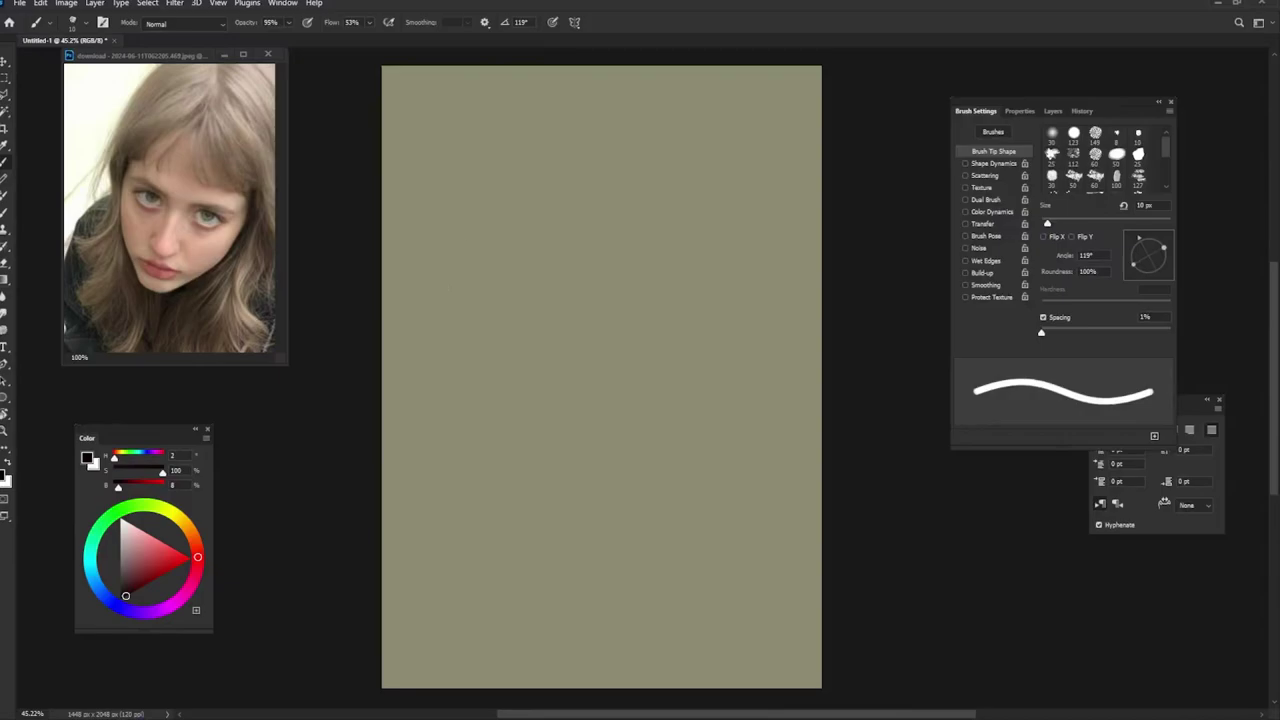
Step: Sketch the jaw curve, the right side of the face and a hair line at left
mouse_move(465, 262)
left_mouse_down()
mouse_move(530, 511)
mouse_move(586, 526)
mouse_move(667, 480)
left_mouse_up()
mouse_move(749, 255)
left_mouse_down()
mouse_move(726, 386)
mouse_move(687, 460)
mouse_move(580, 530)
mouse_move(534, 518)
left_mouse_up()
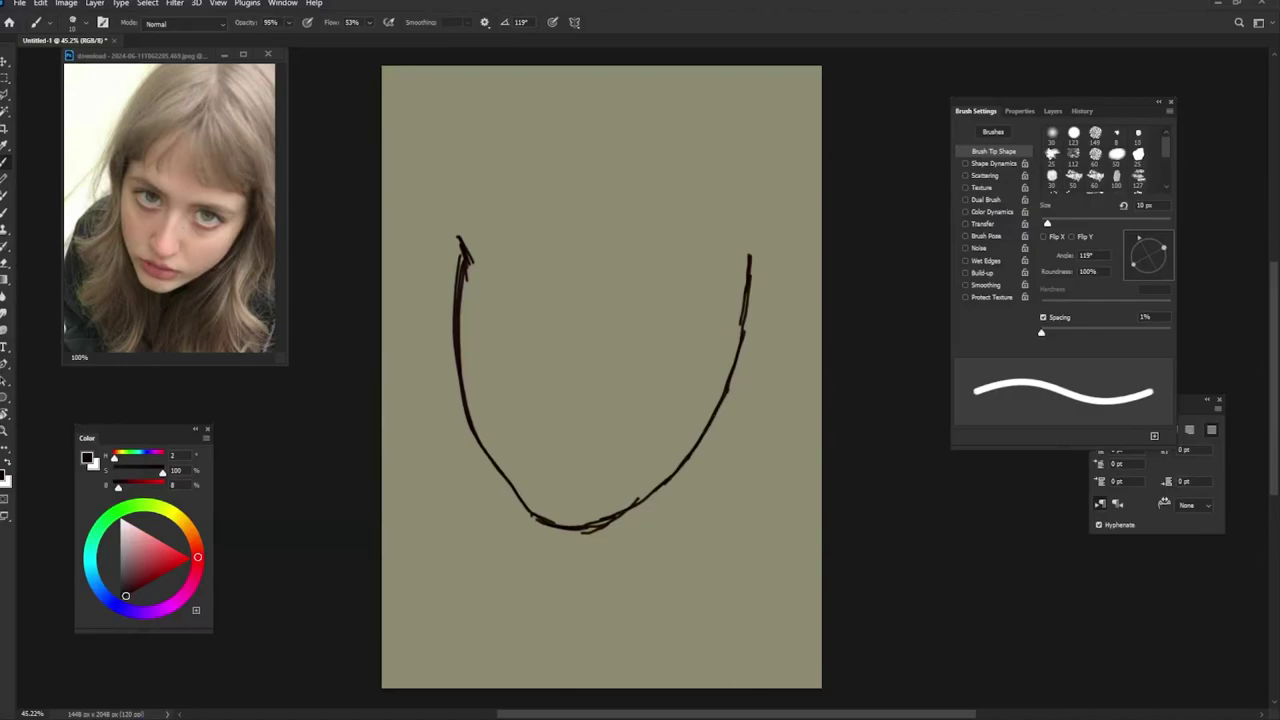
left_click_drag(424, 222, 407, 334)
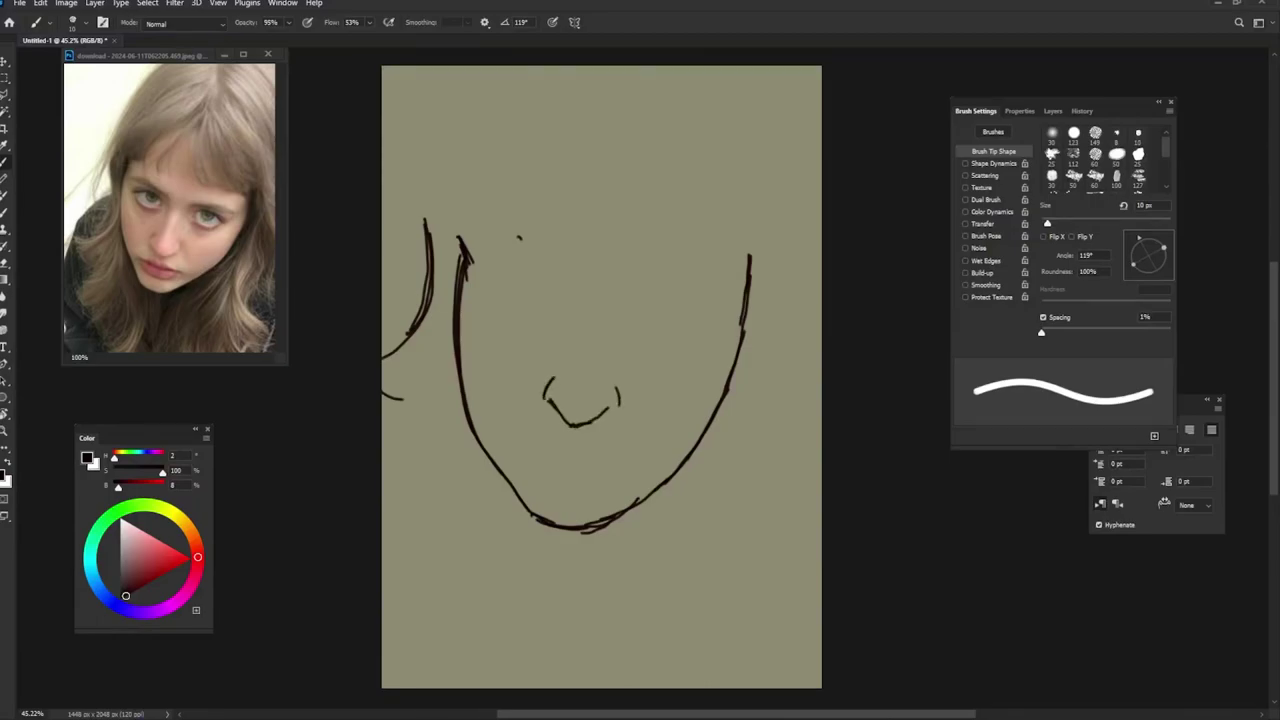
Step: Paint out the stray mark beside the nose in background khaki and redraw its end
left_click(618, 395, "alt")
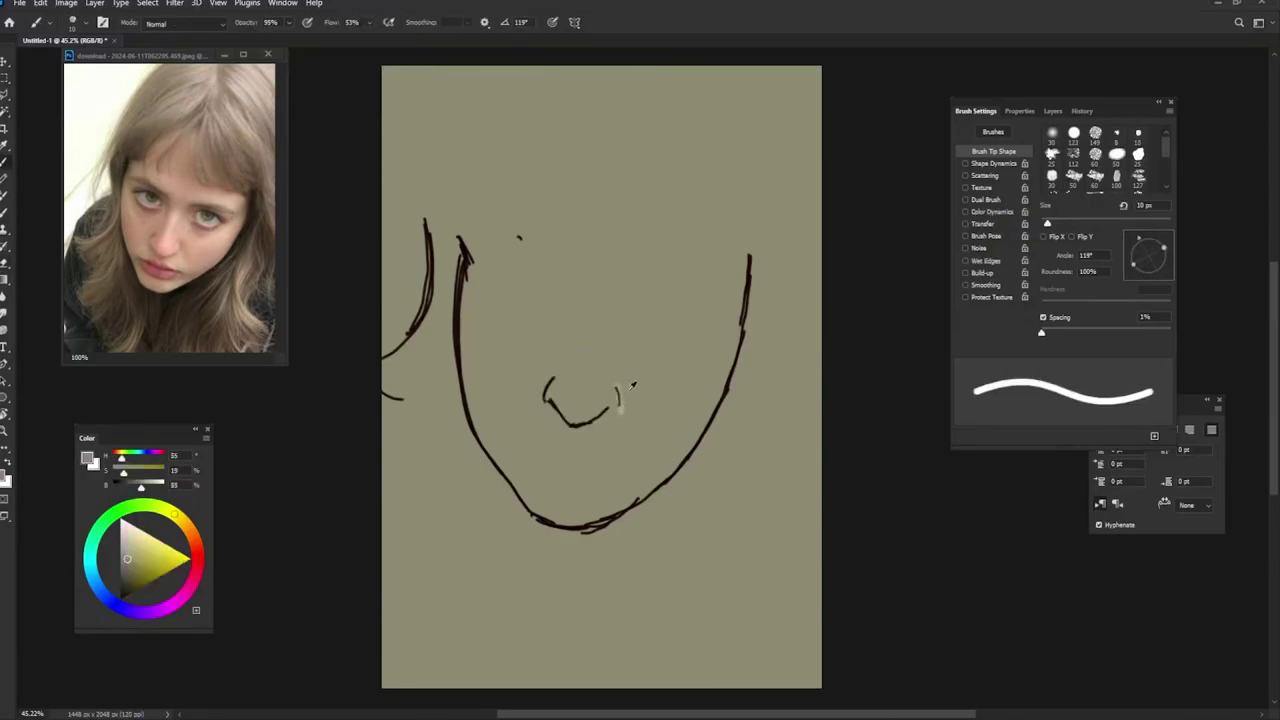
mouse_move(620, 388)
left_mouse_down()
mouse_move(598, 405)
mouse_move(606, 412)
left_mouse_up()
left_click(580, 426, "alt")
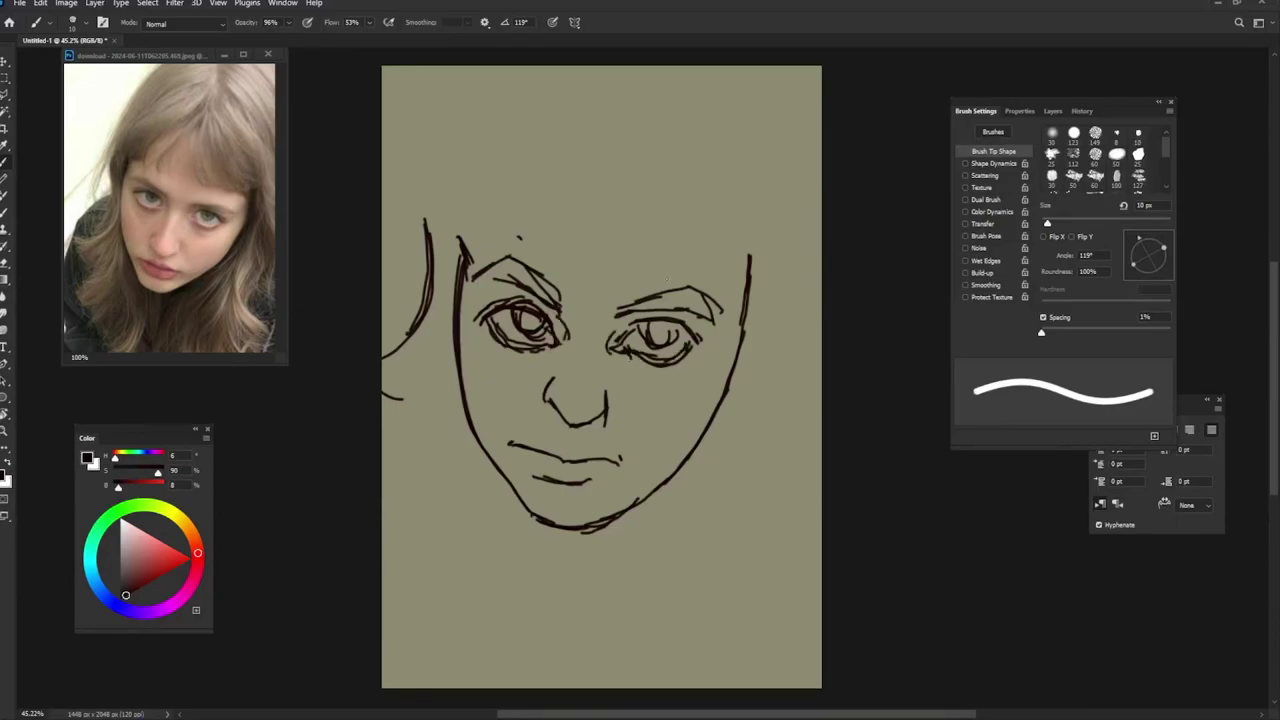
Step: Sketch bang strands, the right brow, the outer hair outline, and refine the right face edge
mouse_move(521, 250)
left_mouse_down()
mouse_move(570, 148)
mouse_move(520, 240)
left_mouse_up()
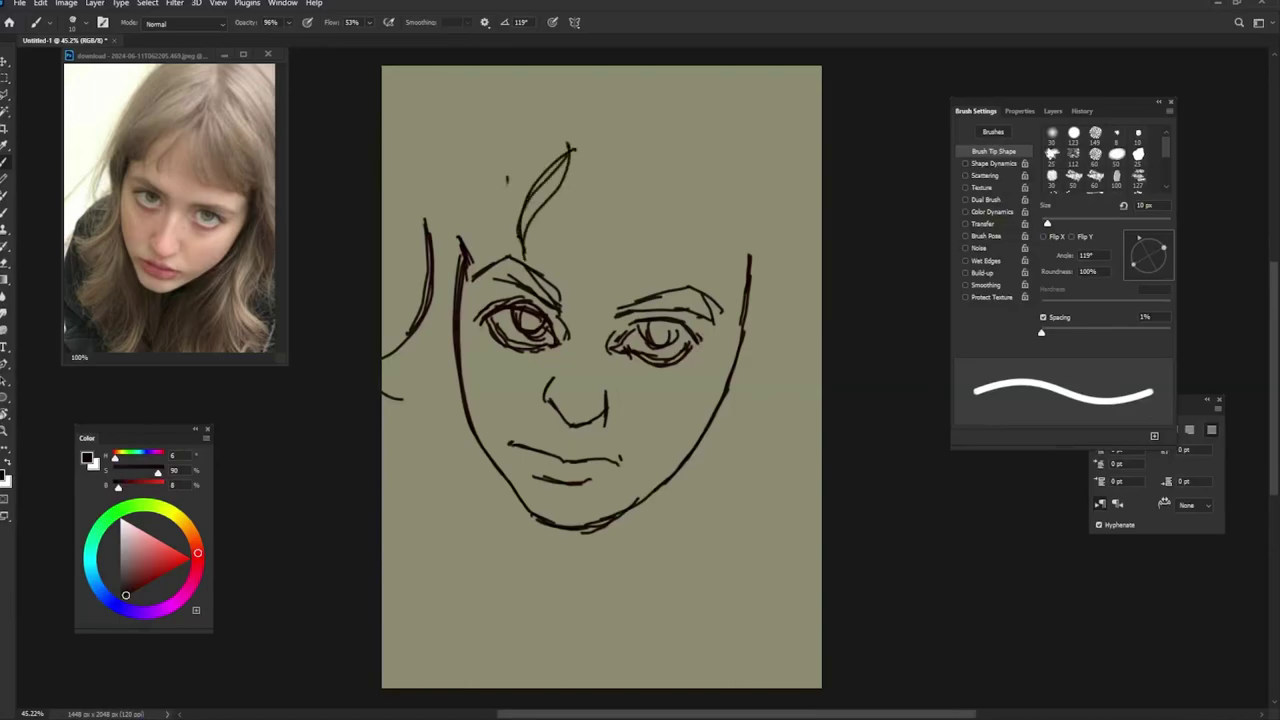
left_click_drag(508, 178, 500, 240)
left_click_drag(570, 158, 530, 232)
left_click_drag(588, 150, 603, 268)
mouse_move(618, 175)
left_mouse_down()
mouse_move(600, 278)
mouse_move(736, 294)
left_mouse_up()
mouse_move(410, 325)
left_mouse_down()
mouse_move(460, 115)
mouse_move(500, 76)
left_mouse_up()
left_click_drag(782, 82, 816, 338)
left_click_drag(784, 130, 796, 405)
left_click_drag(750, 290, 710, 467)
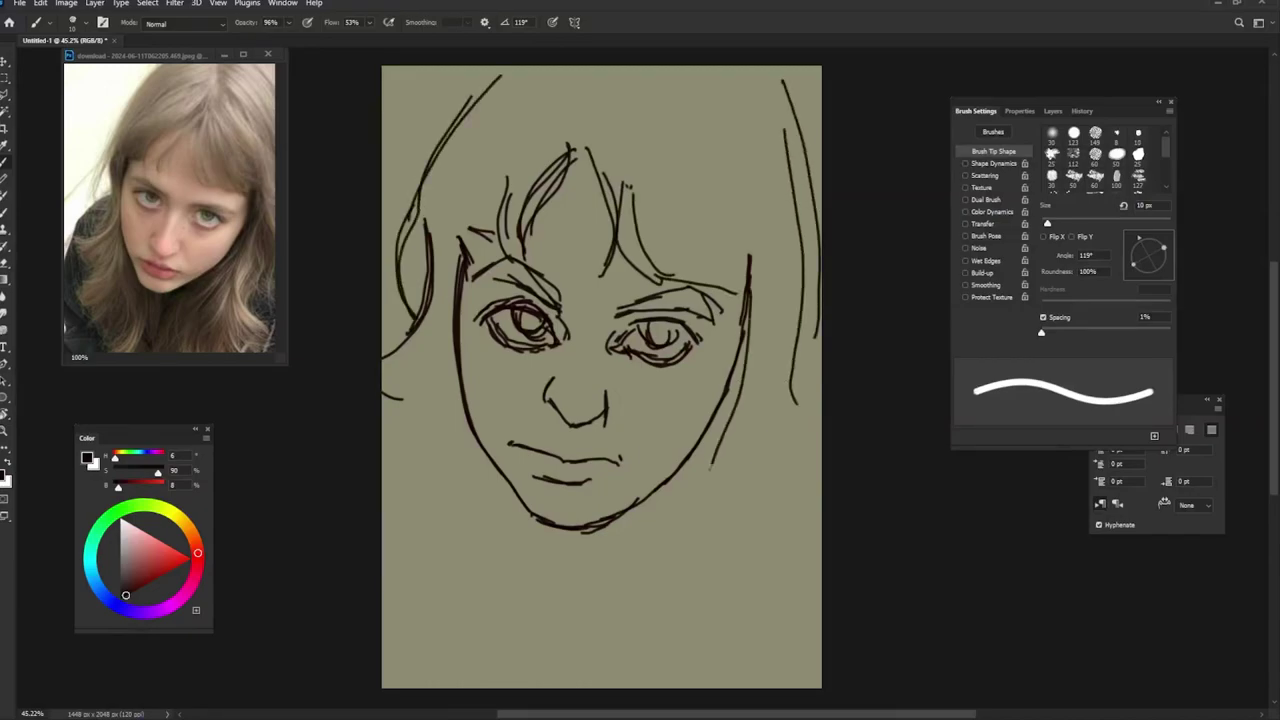
Step: Draw lower-left hair strands, the neck and shoulder lines, and lower-right hair lines
mouse_move(436, 358)
left_mouse_down()
mouse_move(398, 518)
mouse_move(382, 486)
left_mouse_up()
left_click_drag(382, 570, 466, 586)
left_click_drag(446, 456, 492, 598)
left_click_drag(474, 490, 466, 656)
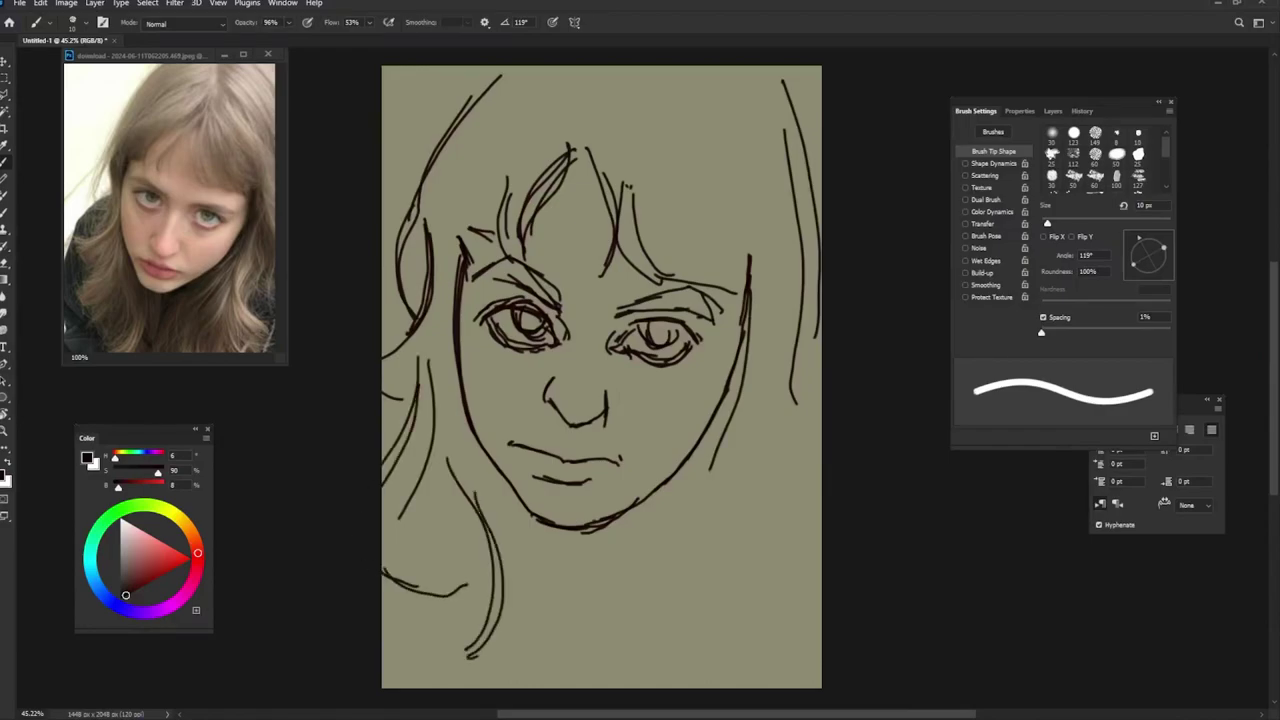
left_click_drag(568, 566, 476, 652)
left_click_drag(512, 512, 534, 600)
mouse_move(588, 548)
left_mouse_down()
mouse_move(560, 656)
mouse_move(572, 636)
left_mouse_up()
left_click_drag(566, 540, 712, 488)
mouse_move(758, 358)
left_mouse_down()
mouse_move(740, 600)
mouse_move(628, 650)
left_mouse_up()
left_click_drag(738, 612, 710, 626)
left_click_drag(752, 392, 756, 684)
Step: Add more hair strands down both sides, plus short strands at the lower-left edge
left_click_drag(798, 334, 764, 454)
left_click_drag(800, 442, 760, 540)
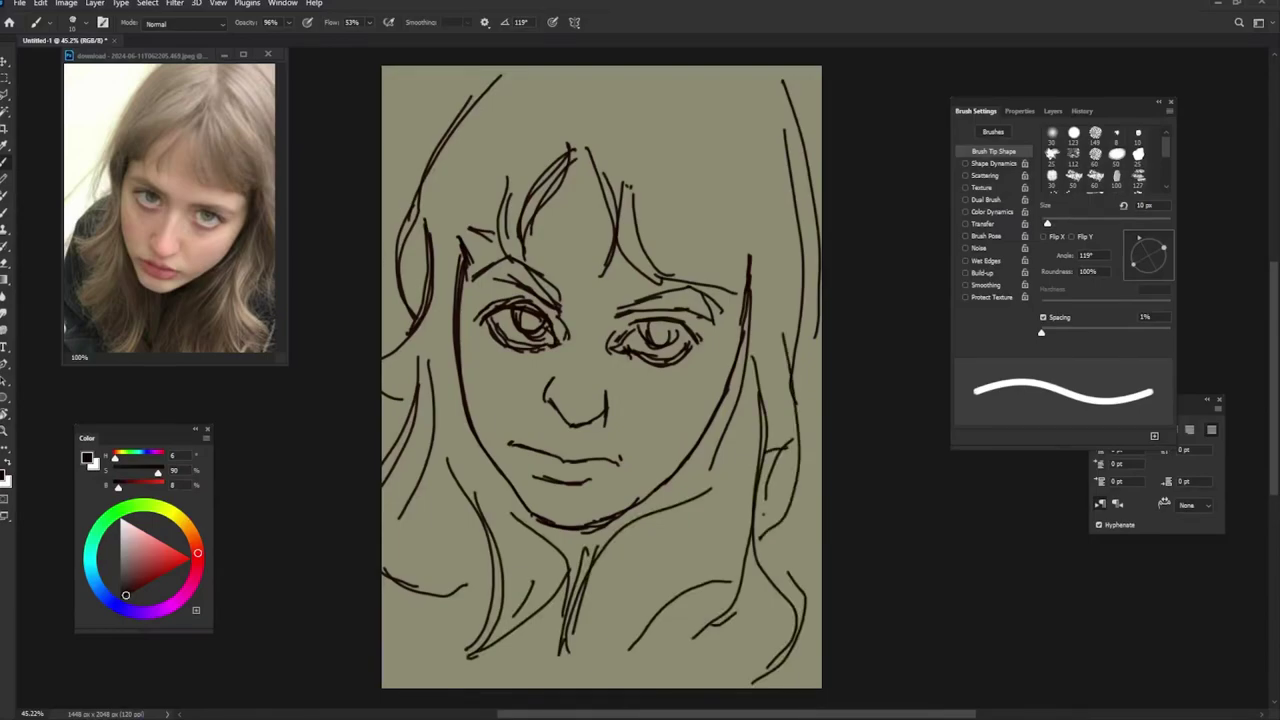
left_click_drag(794, 306, 820, 392)
left_click_drag(820, 480, 774, 542)
left_click_drag(382, 562, 468, 578)
left_click_drag(422, 460, 474, 590)
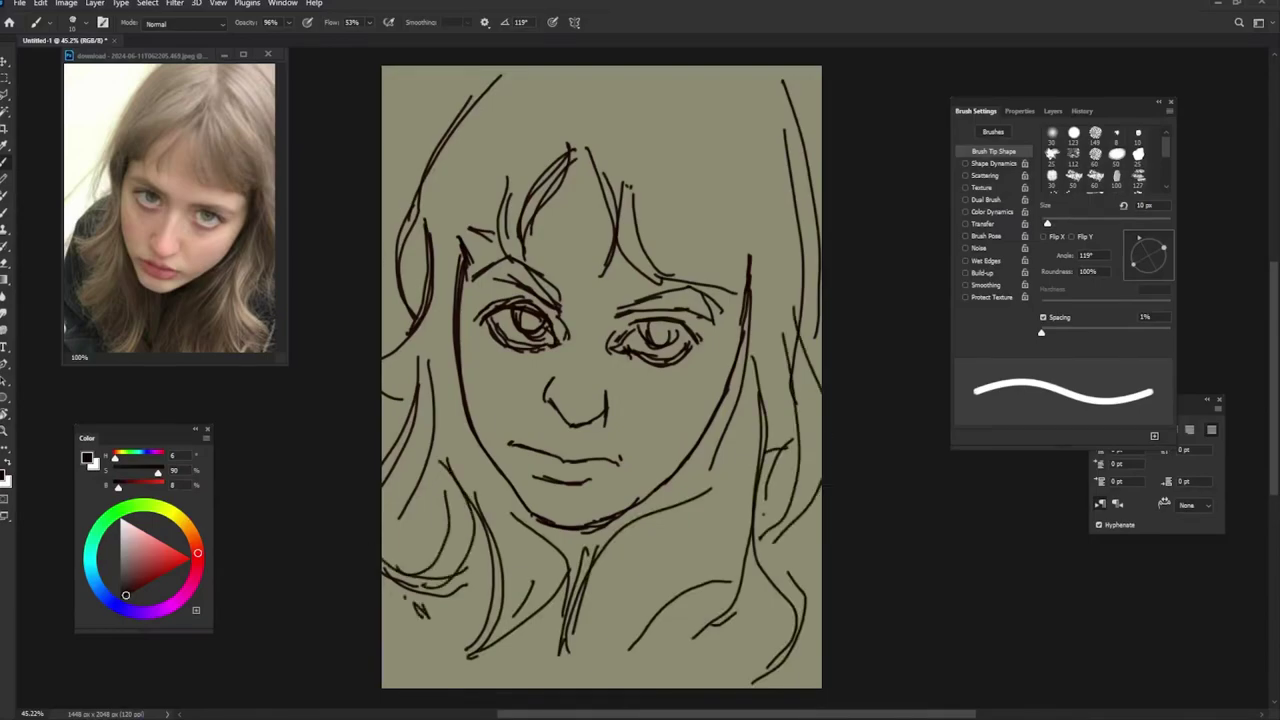
left_click_drag(388, 596, 432, 664)
left_click_drag(382, 612, 428, 666)
Step: Paint out the nose's bottom line in tan, then return to a thin black brush
left_click(625, 411, "alt")
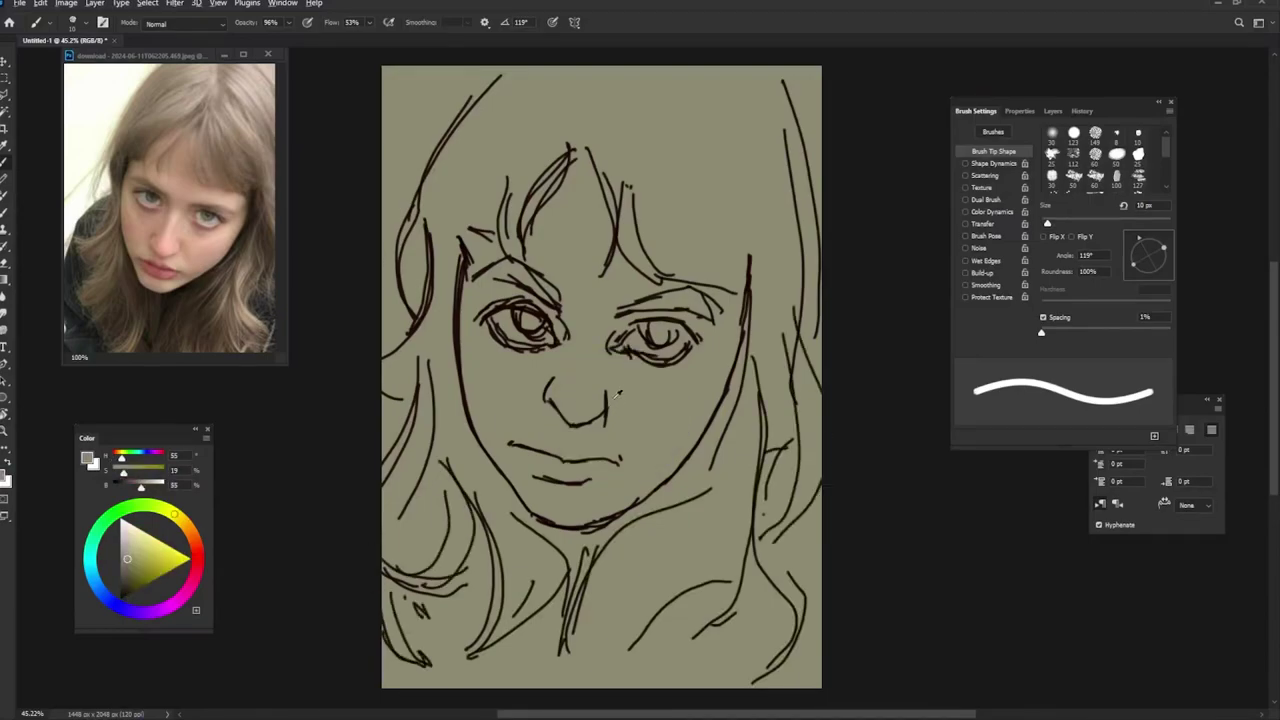
left_click_drag(576, 422, 606, 412)
left_click(574, 525, "alt")
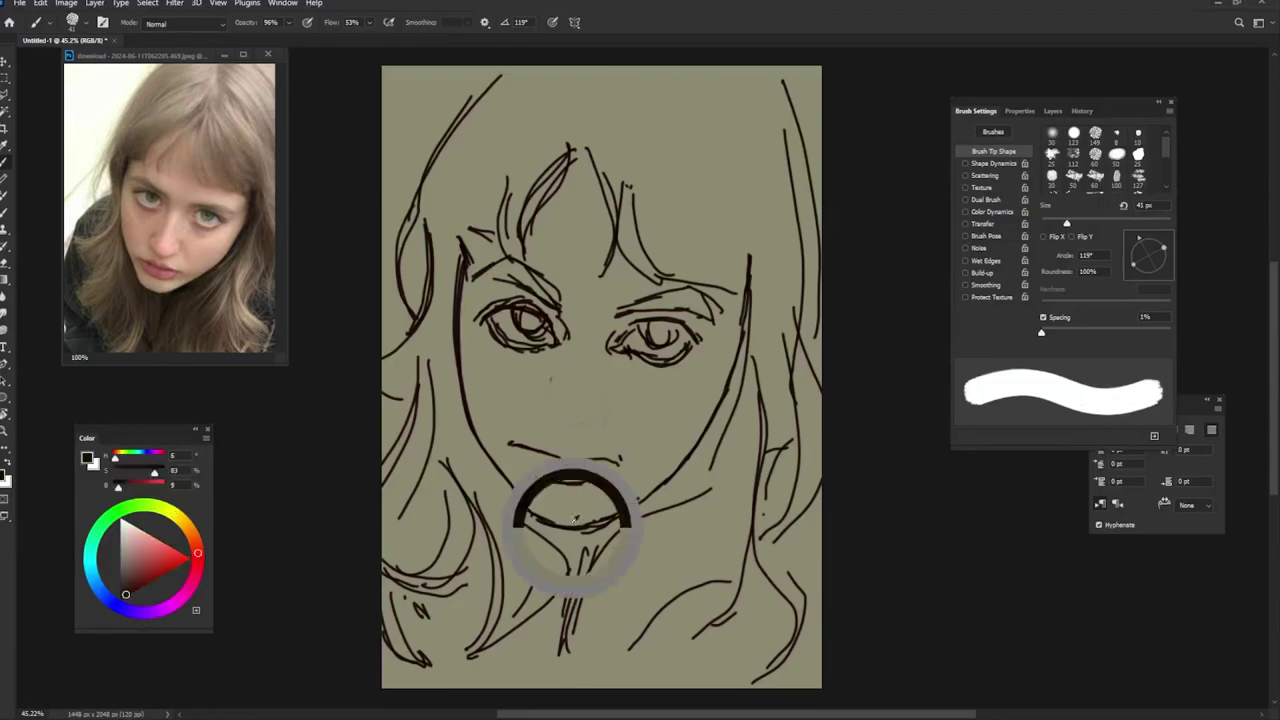
key("bracketleft")
key("bracketleft")
key("bracketleft")
key("bracketleft")
key("bracketleft")
key("bracketleft")
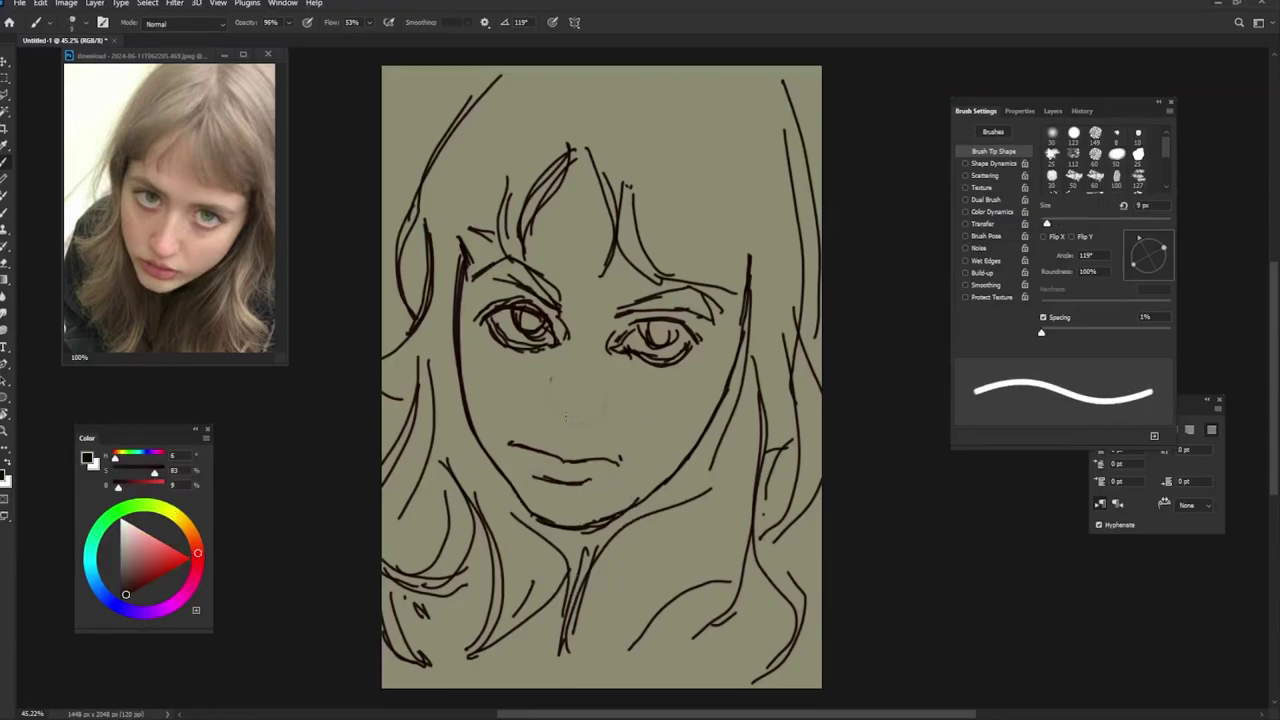
key("bracketright")
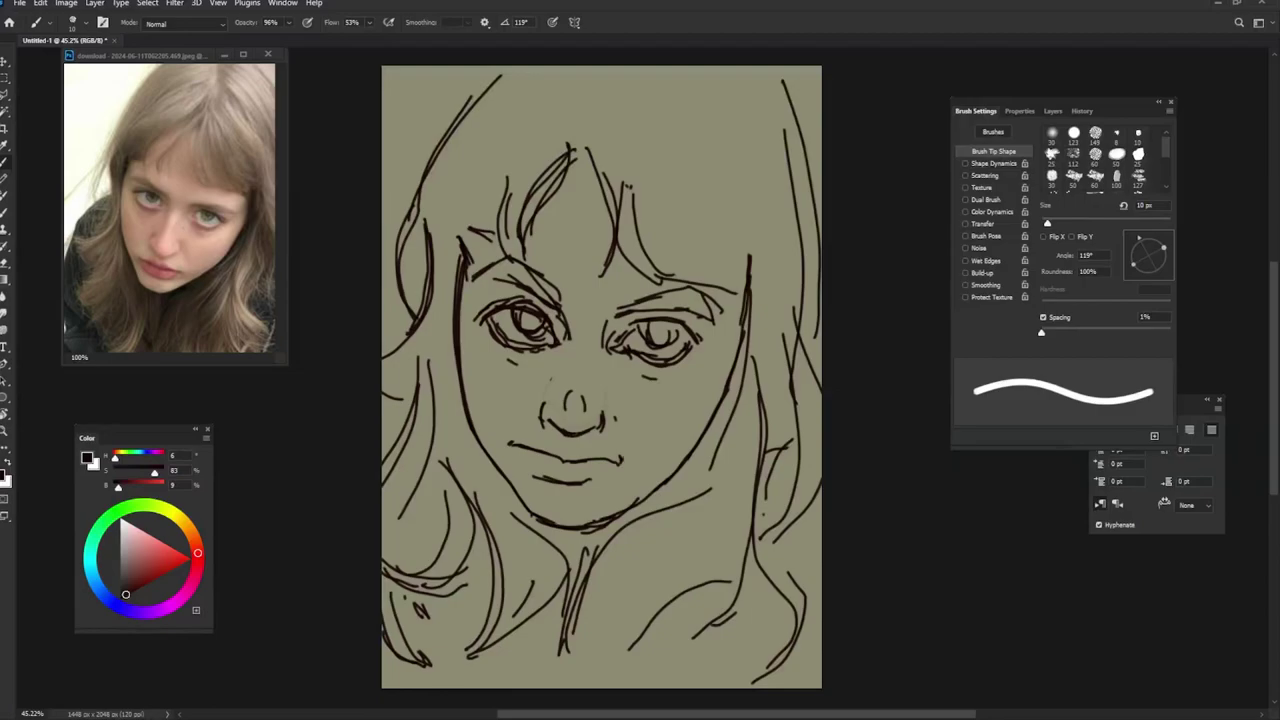
Step: Draw hair strands at the top of the head and bang strands above the left eye
left_click_drag(620, 66, 572, 162)
left_click_drag(631, 66, 578, 158)
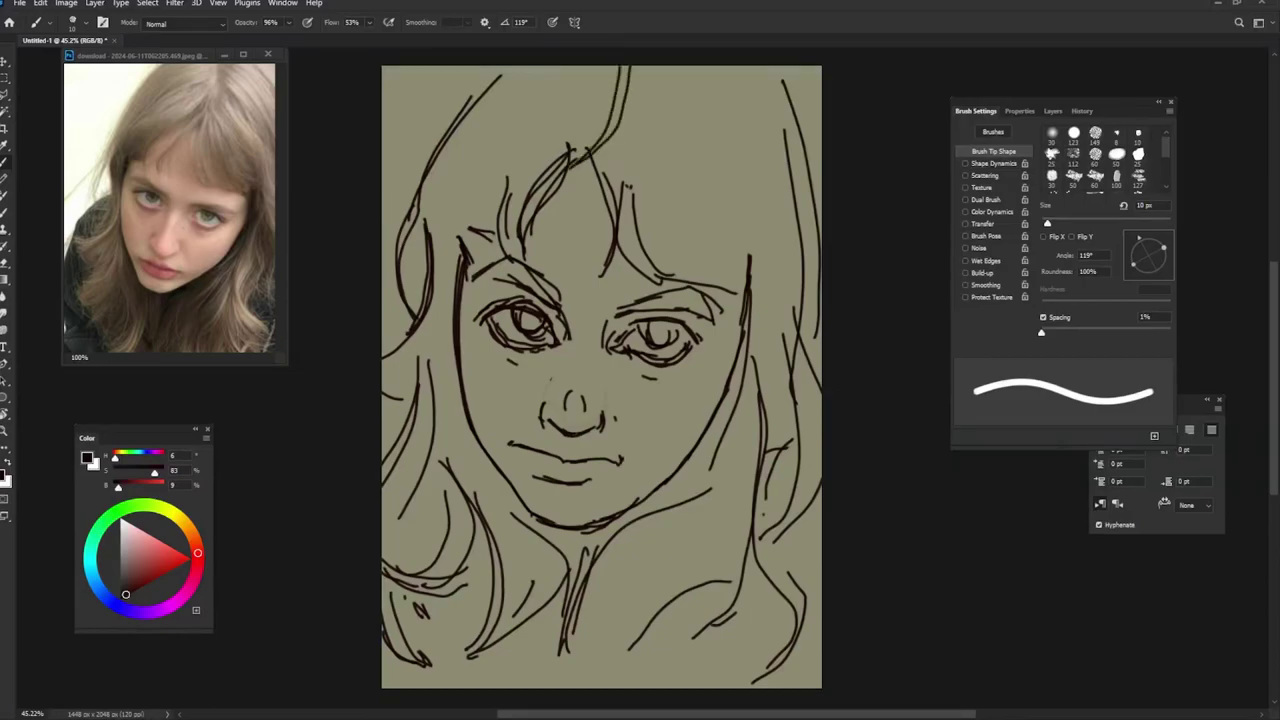
left_click_drag(540, 216, 522, 272)
mouse_move(610, 140)
left_mouse_down()
mouse_move(555, 215)
mouse_move(598, 182)
left_mouse_up()
left_click_drag(597, 182, 528, 256)
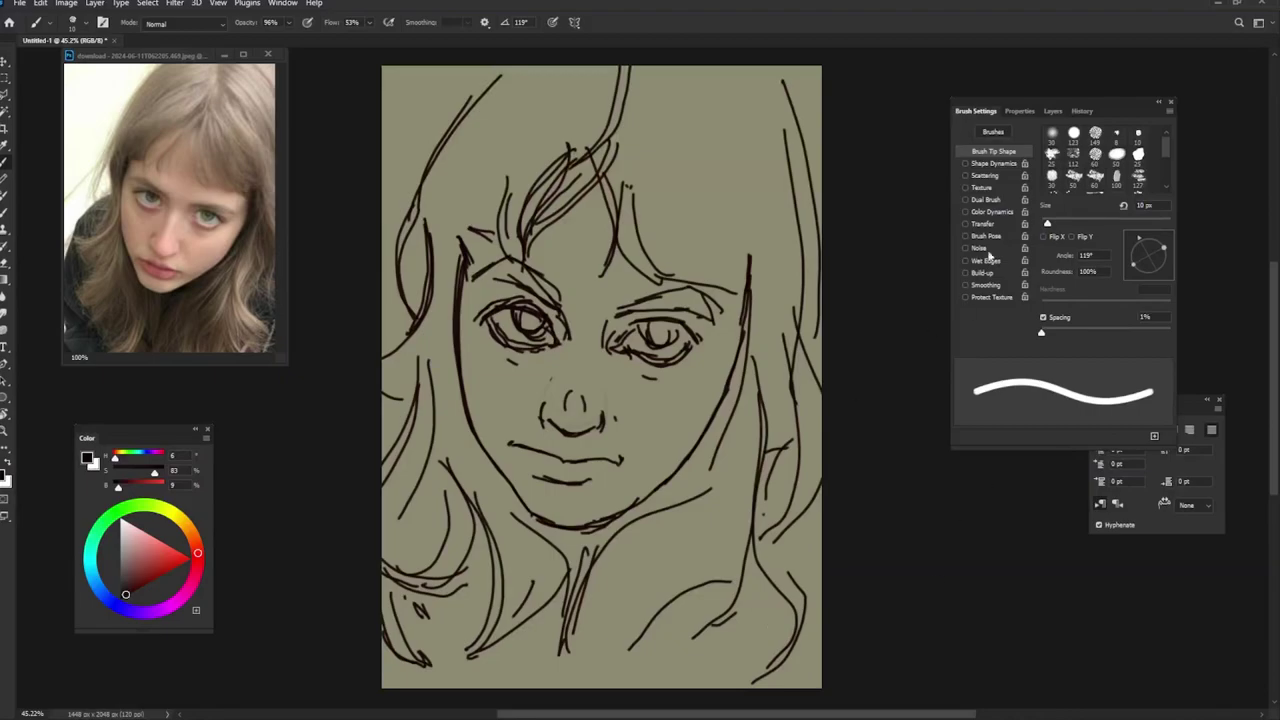
Step: Enable pressure Transfer, enlarge and flatten the brush to about 209 px, and set Flow to 16%
left_click(995, 225)
left_click(1008, 152)
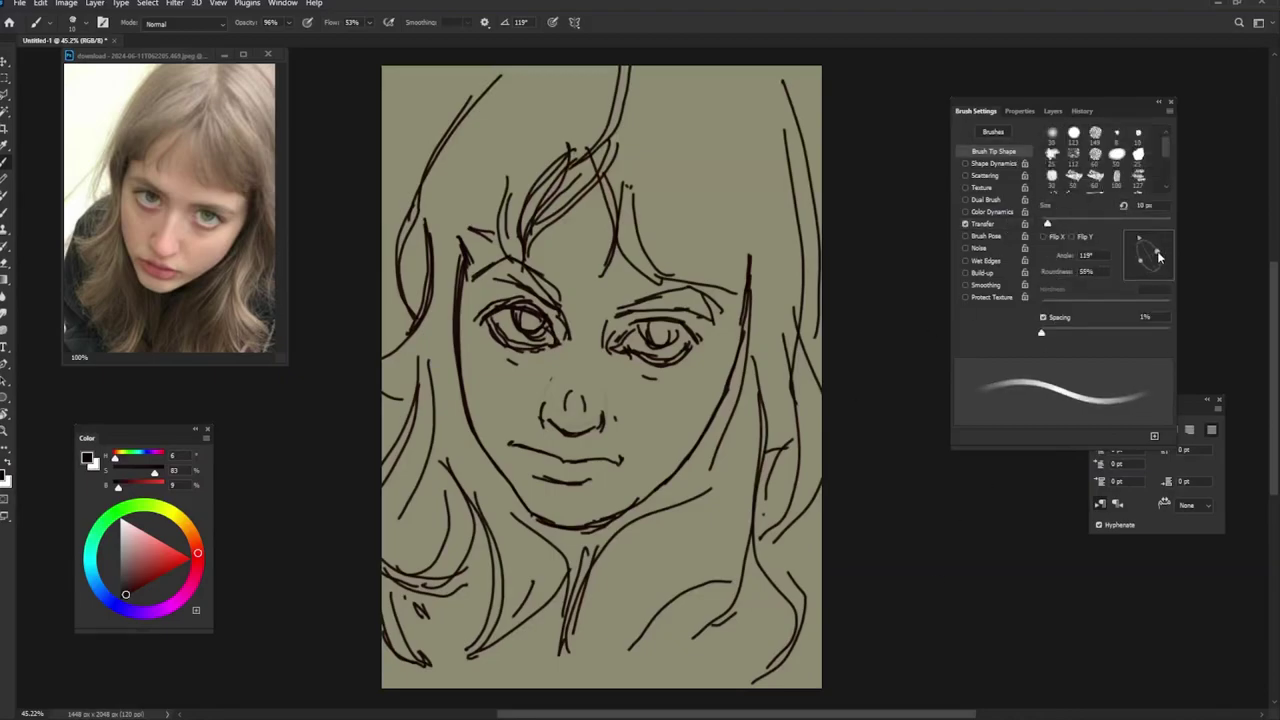
key("bracketright")
key("bracketright")
key("bracketright")
left_click_drag(1135, 271, 1116, 272)
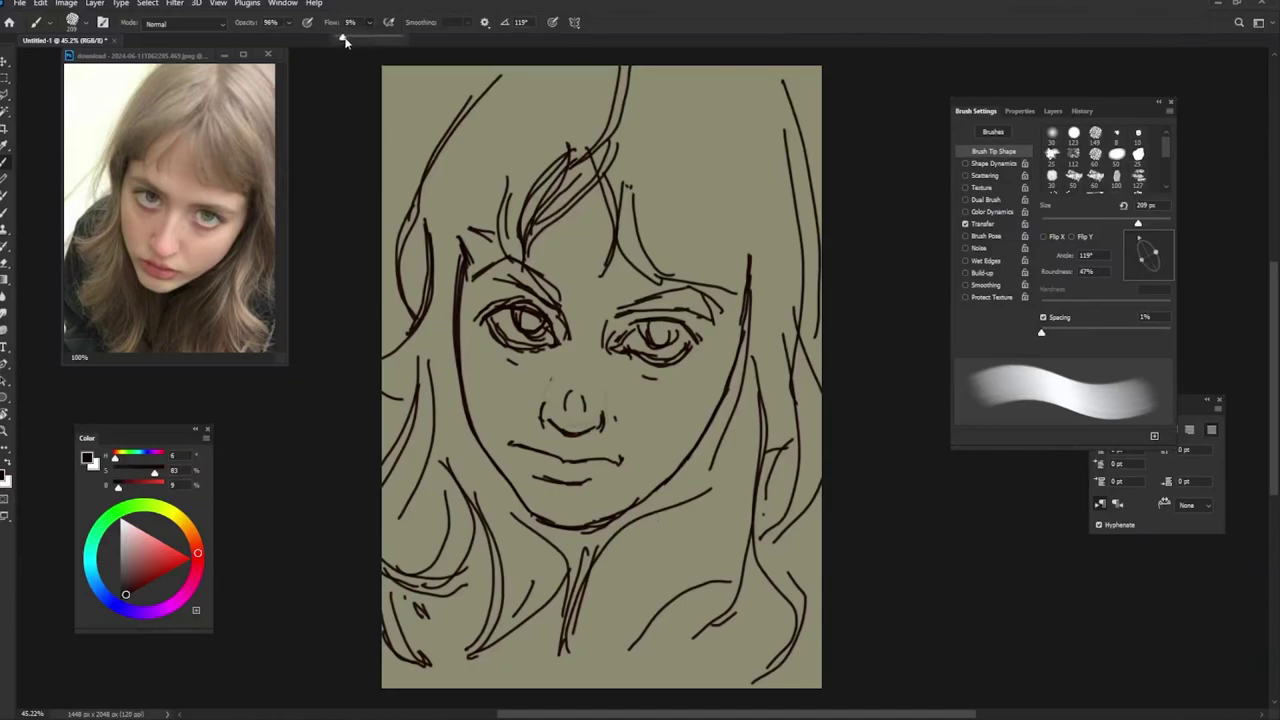
left_click_drag(343, 40, 354, 40)
Step: Block in orange-brown skin over the face and dark brown across the top of the head
left_click(156, 559)
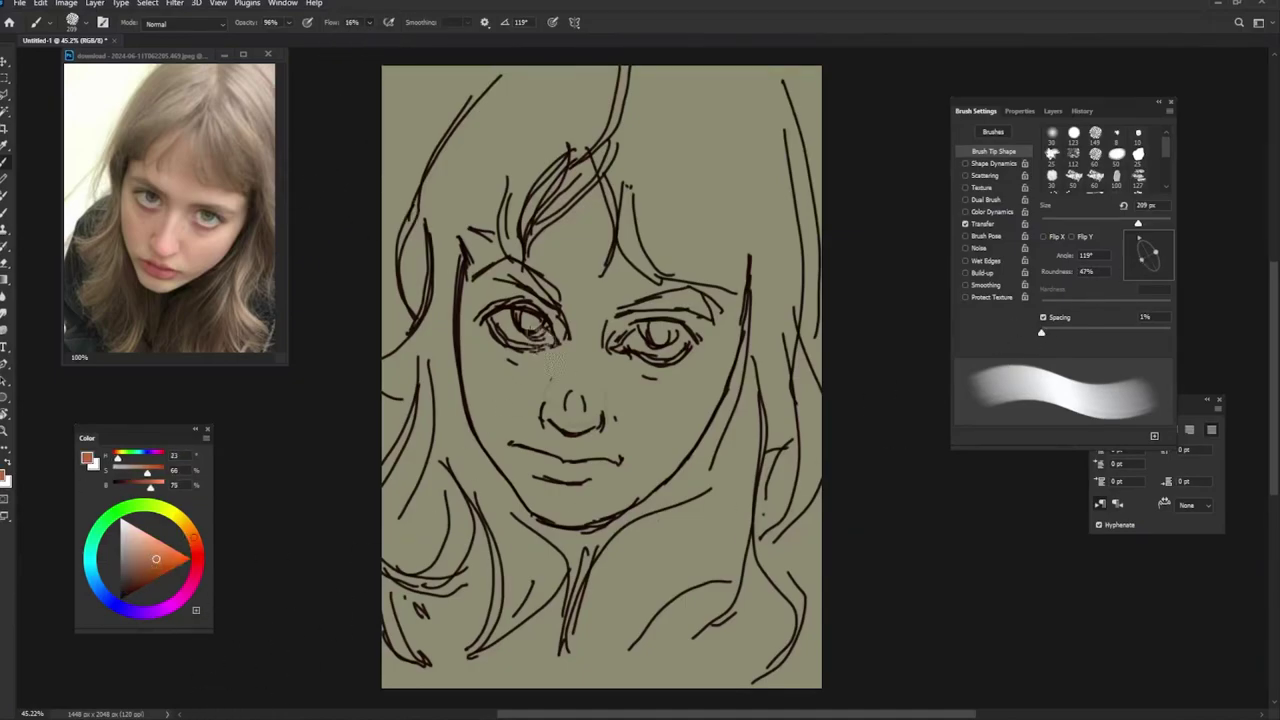
mouse_move(550, 350)
left_mouse_down()
mouse_move(462, 340)
mouse_move(610, 250)
mouse_move(605, 450)
mouse_move(620, 458)
left_mouse_up()
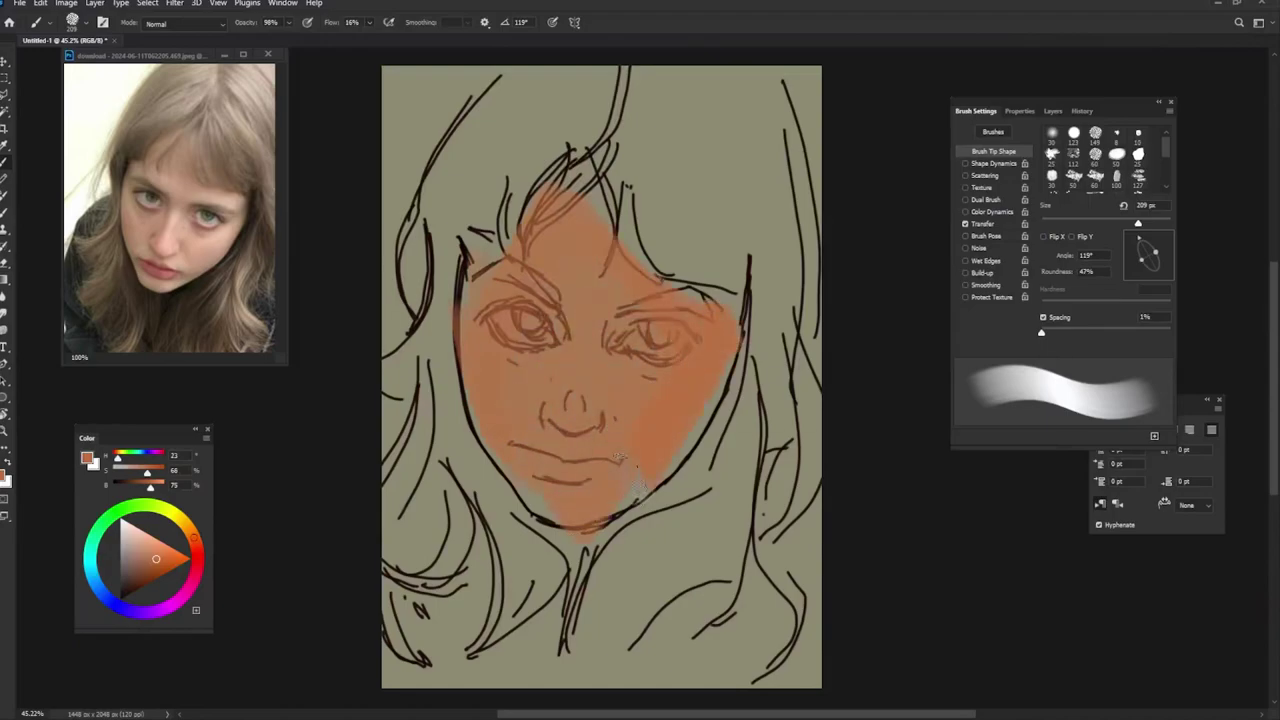
left_click_drag(462, 262, 462, 410)
left_click(156, 578)
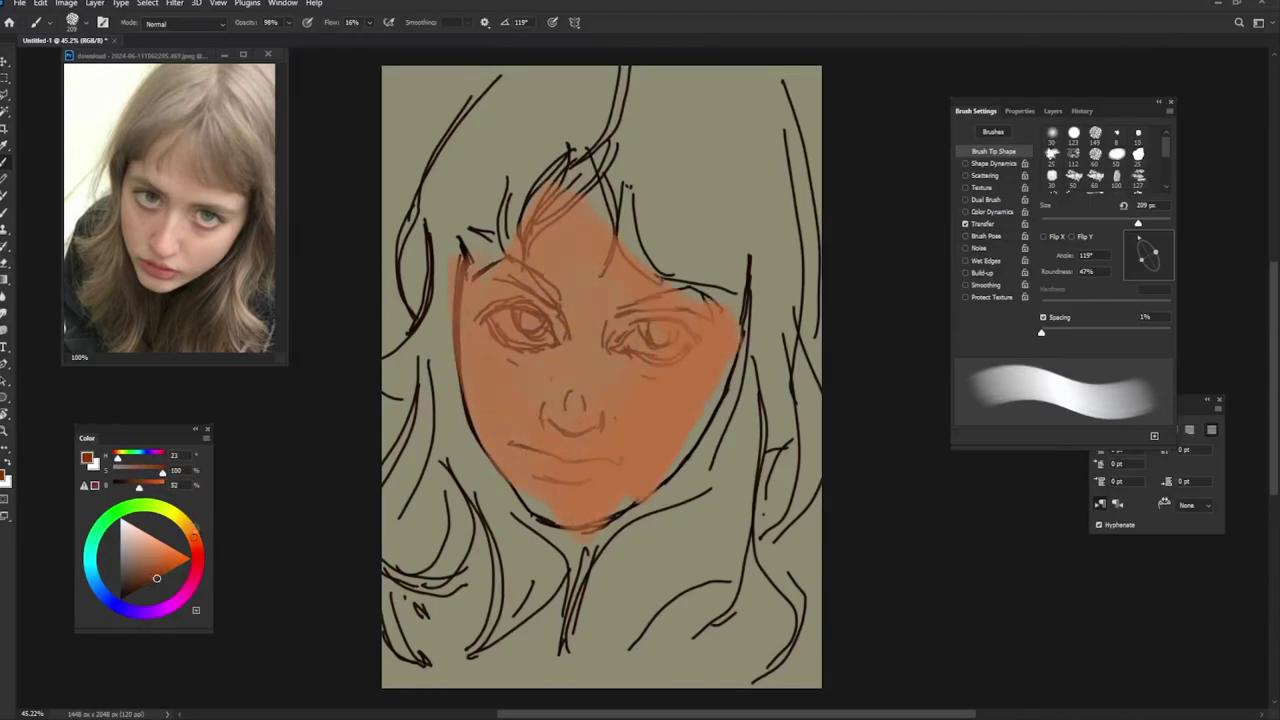
left_click(140, 588)
mouse_move(571, 168)
left_mouse_down()
mouse_move(440, 270)
mouse_move(560, 100)
mouse_move(730, 190)
mouse_move(663, 214)
mouse_move(700, 100)
mouse_move(670, 248)
left_mouse_up()
Step: Fill the hair with brown and repaint the face in bright and darker orange skin tones
mouse_move(460, 150)
left_mouse_down()
mouse_move(440, 205)
mouse_move(420, 420)
mouse_move(470, 560)
mouse_move(520, 600)
mouse_move(430, 675)
mouse_move(586, 614)
mouse_move(510, 545)
left_mouse_up()
mouse_move(760, 248)
left_mouse_down()
mouse_move(765, 500)
mouse_move(680, 560)
mouse_move(560, 600)
mouse_move(720, 640)
mouse_move(750, 680)
left_mouse_up()
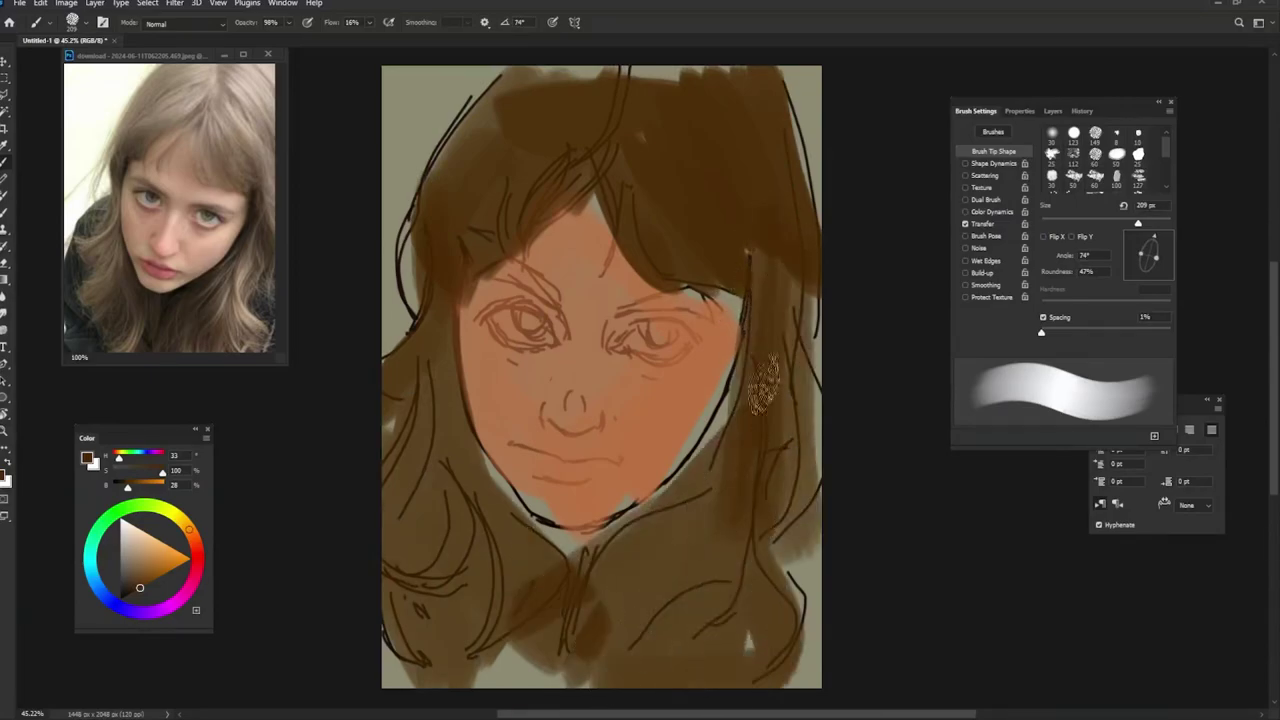
left_click(188, 541)
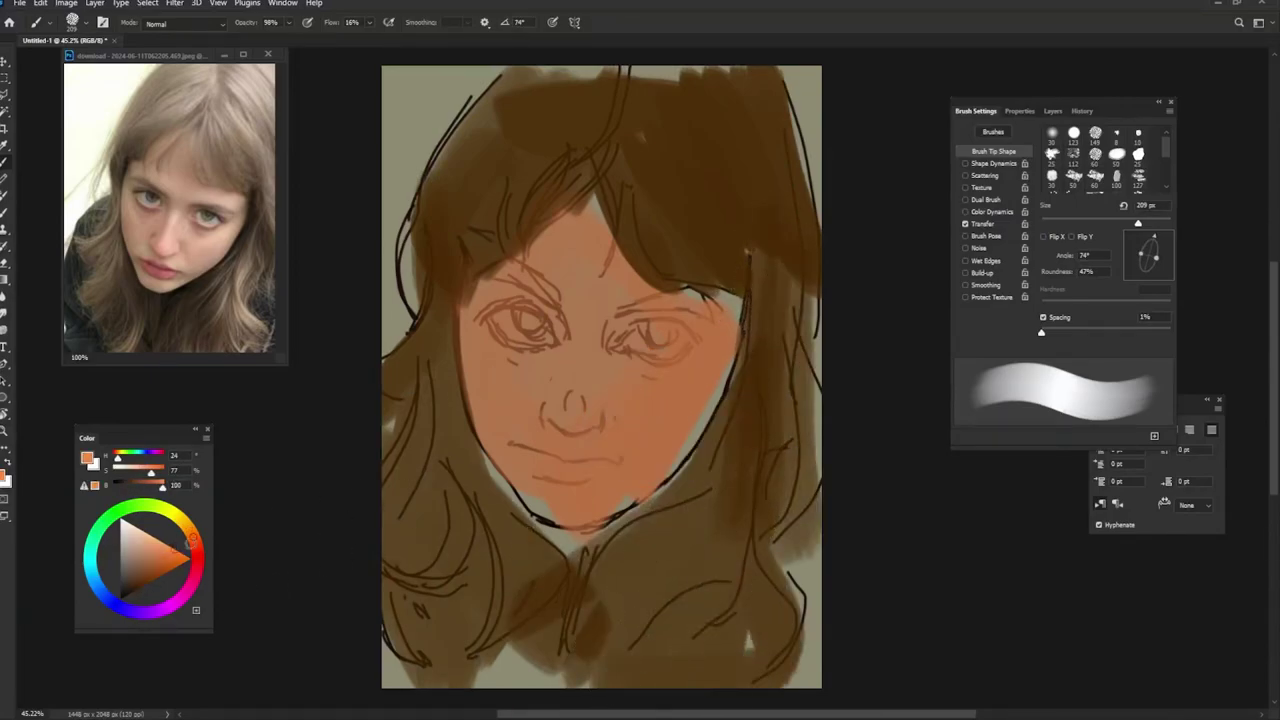
left_click_drag(728, 315, 632, 495)
left_click(161, 573)
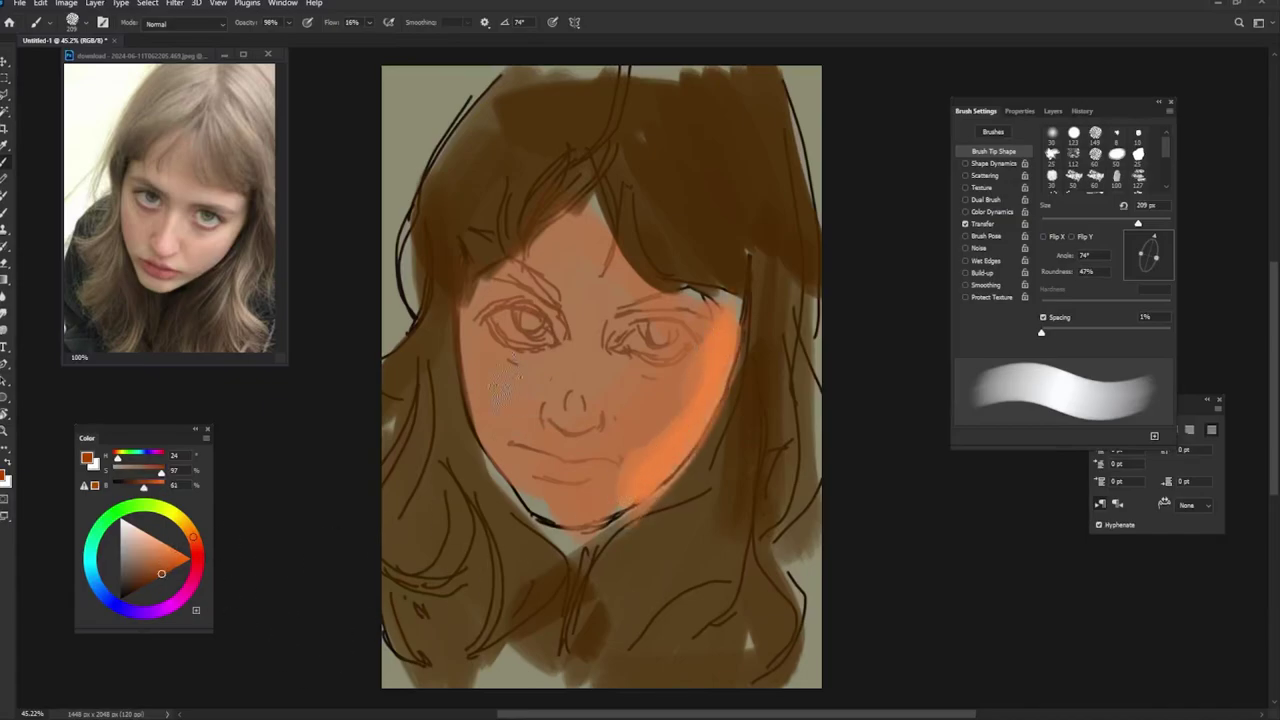
mouse_move(498, 389)
left_mouse_down()
mouse_move(560, 480)
mouse_move(540, 230)
mouse_move(640, 440)
mouse_move(613, 294)
left_mouse_up()
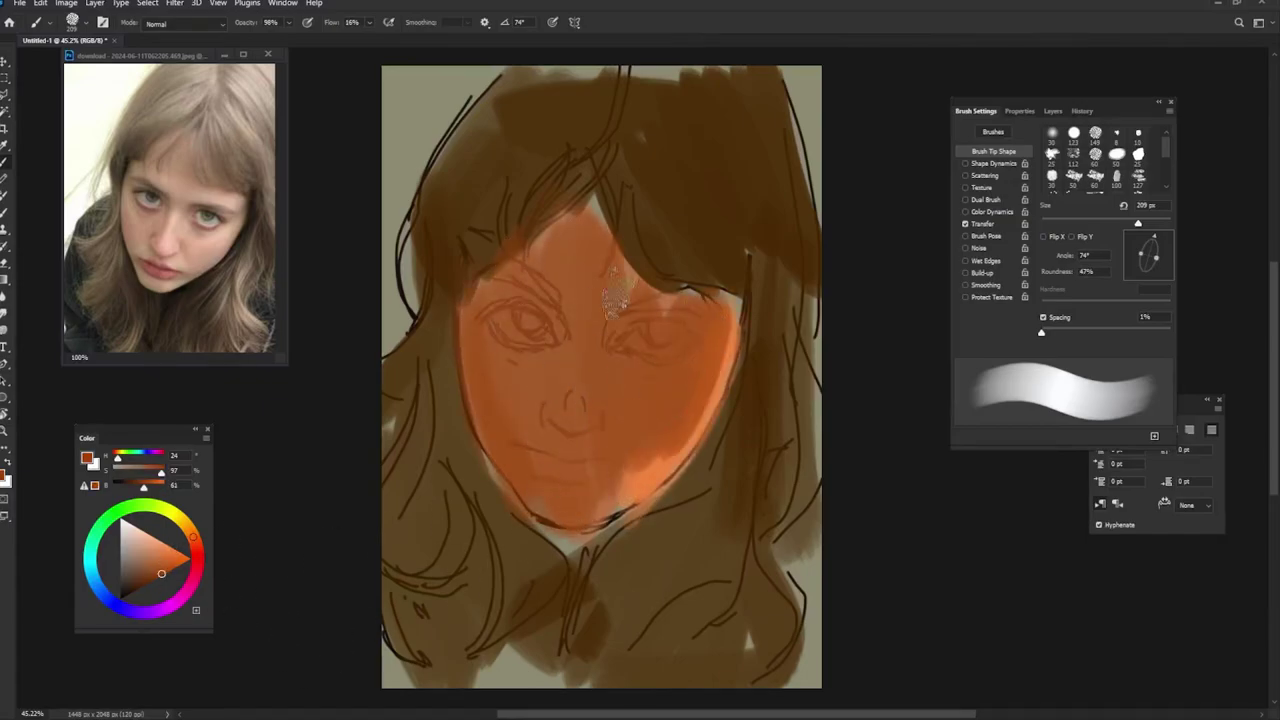
Step: Darken the hair beside the jaw and on both sides, and deepen the shadow under the chin
left_click(526, 552, "alt")
key("shift+Left")
key("shift+Left")
key("shift+Left")
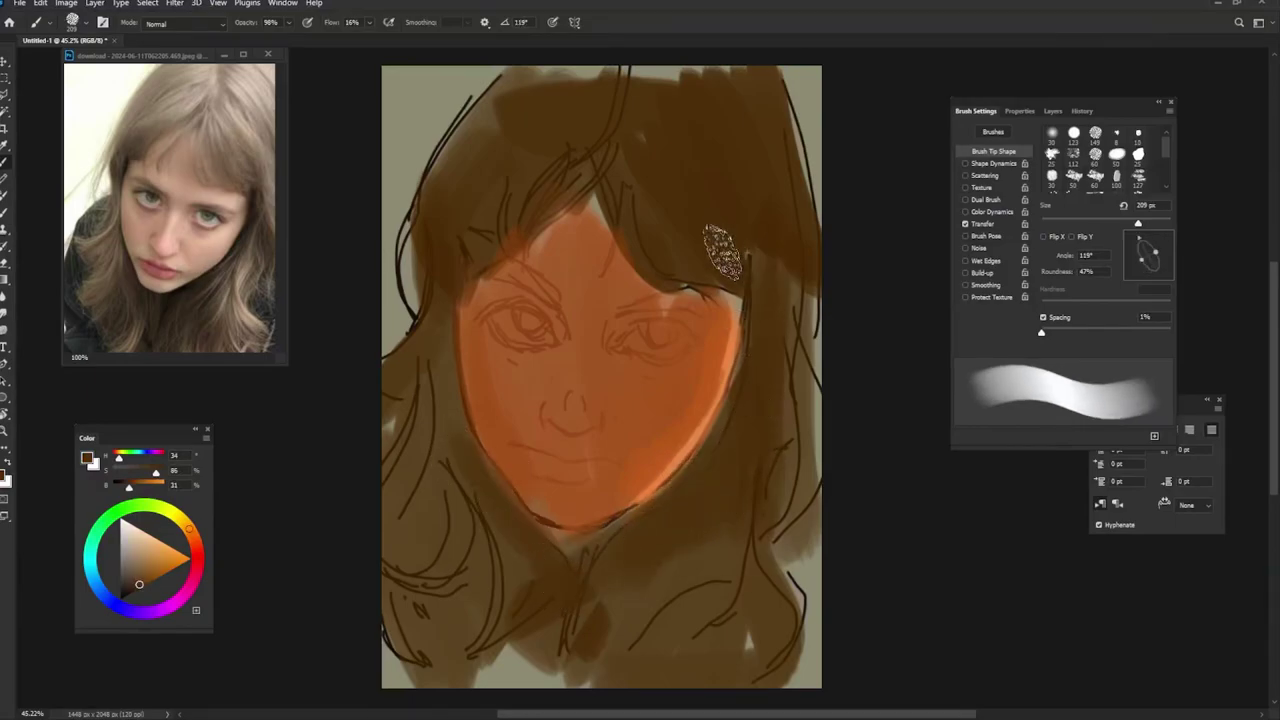
left_click(501, 522, "alt")
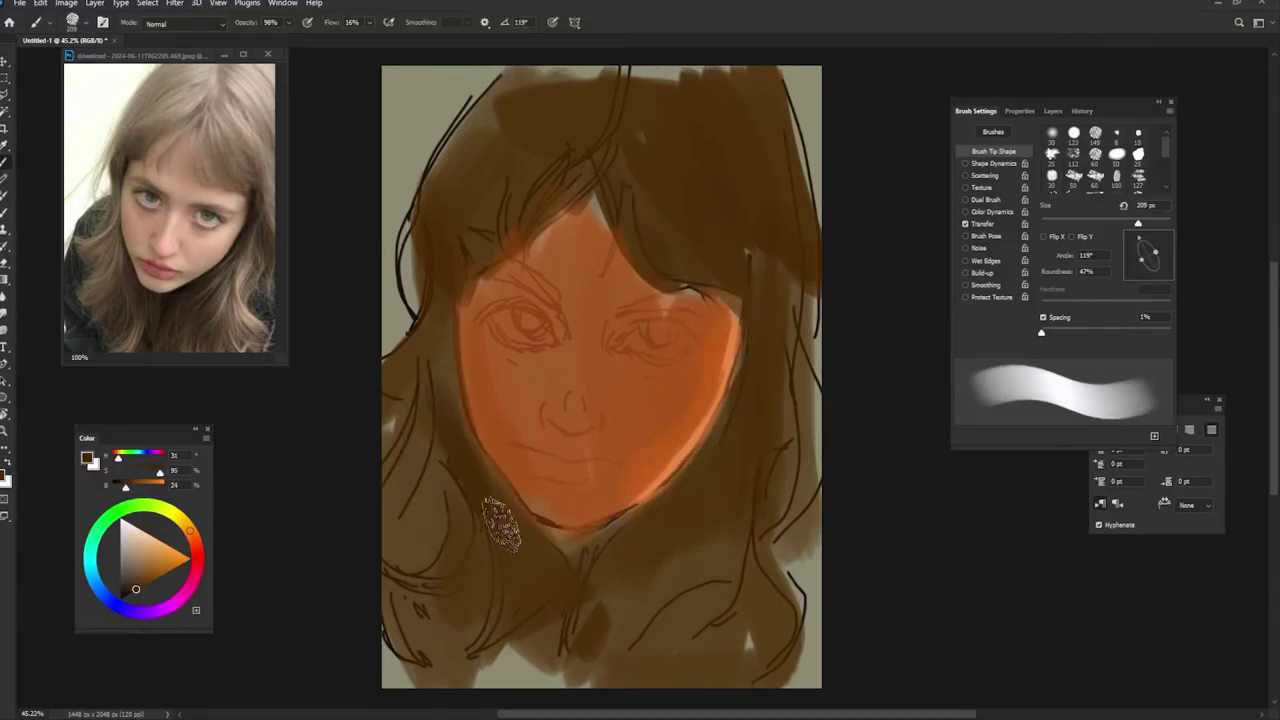
left_click_drag(502, 522, 440, 390)
key("shift+Right")
key("shift+Right")
key("shift+Right")
left_click_drag(420, 320, 443, 471)
mouse_move(745, 315)
left_mouse_down()
mouse_move(720, 518)
mouse_move(610, 560)
mouse_move(660, 535)
left_mouse_up()
key("shift+Right")
key("shift+Right")
key("shift+Right")
left_click_drag(514, 523, 500, 470)
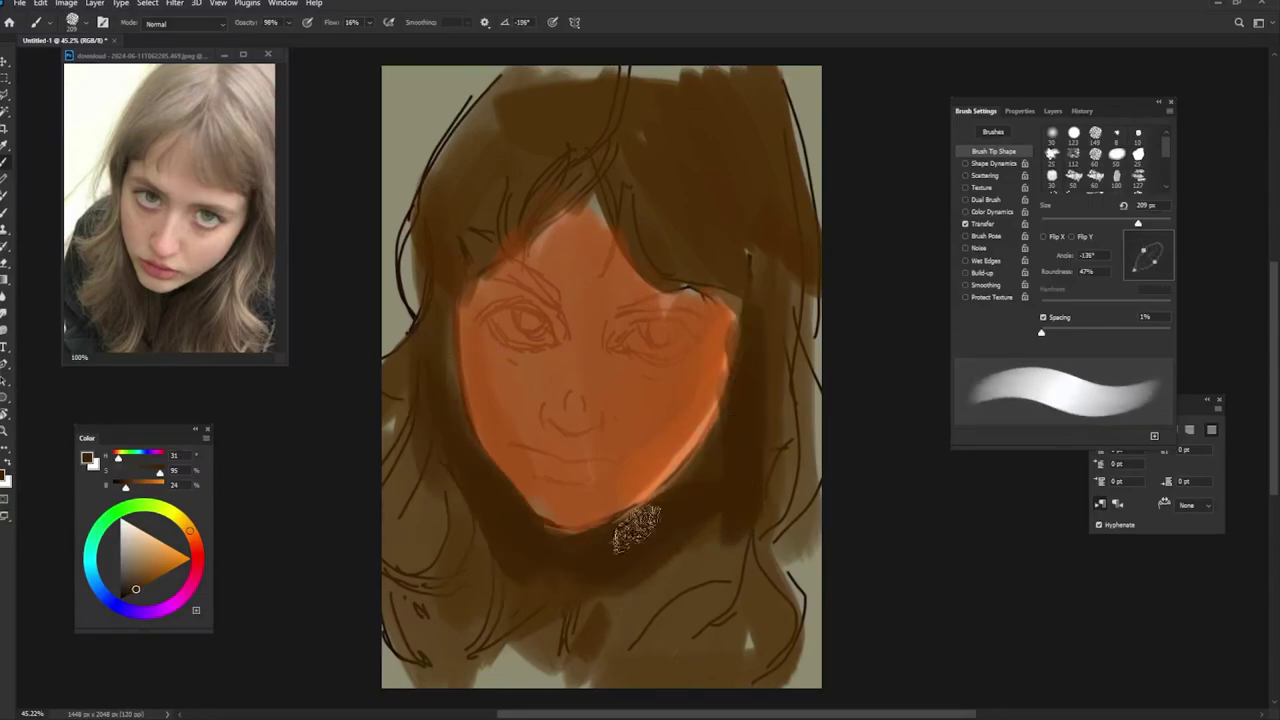
Step: Shade the left cheek in reddish brown and paint dark red shadows over both eye areas
key("shift+Right")
key("shift+Right")
key("shift+Right")
key("bracketleft")
key("bracketleft")
key("bracketleft")
left_click(520, 449, "alt")
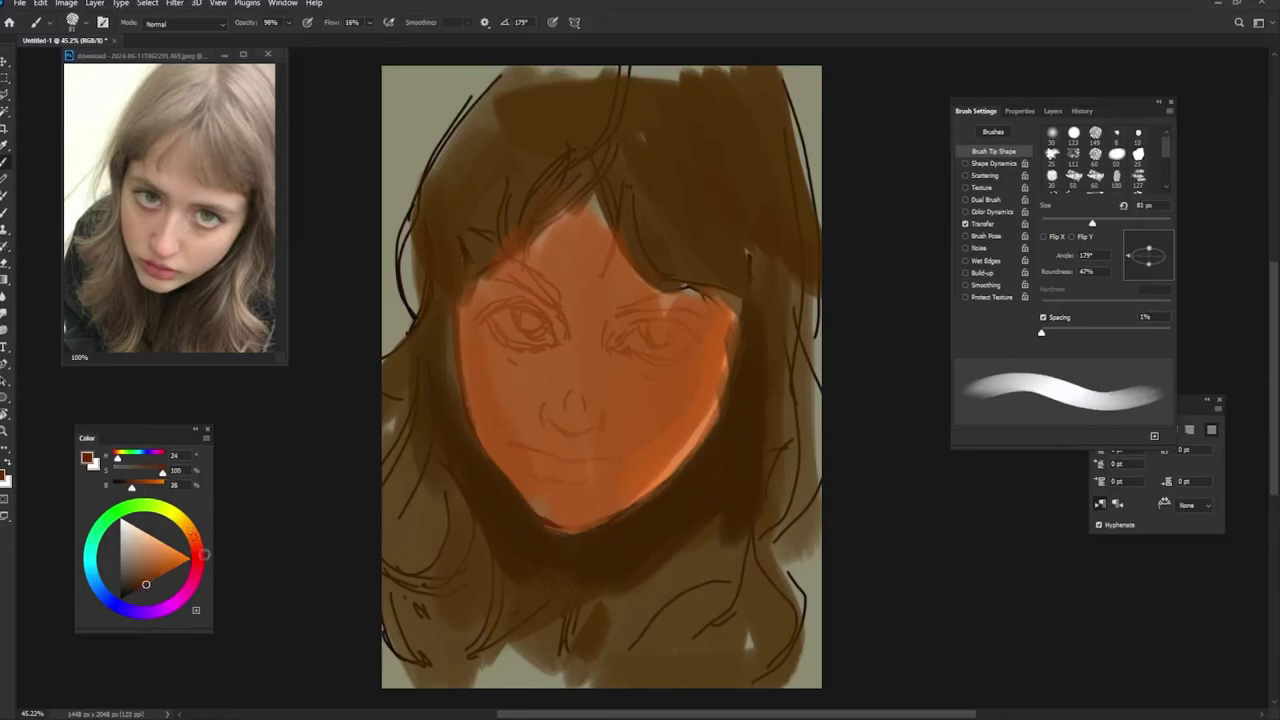
key("bracketright")
key("bracketright")
key("bracketright")
key("shift+Right")
key("shift+Right")
key("shift+Right")
left_click_drag(475, 370, 520, 430)
left_click(500, 420, "alt")
mouse_move(545, 380)
left_mouse_down()
mouse_move(492, 425)
mouse_move(530, 410)
left_mouse_up()
key("shift+Left")
key("shift+Left")
key("shift+Left")
left_click_drag(485, 320, 560, 350)
left_click(150, 577)
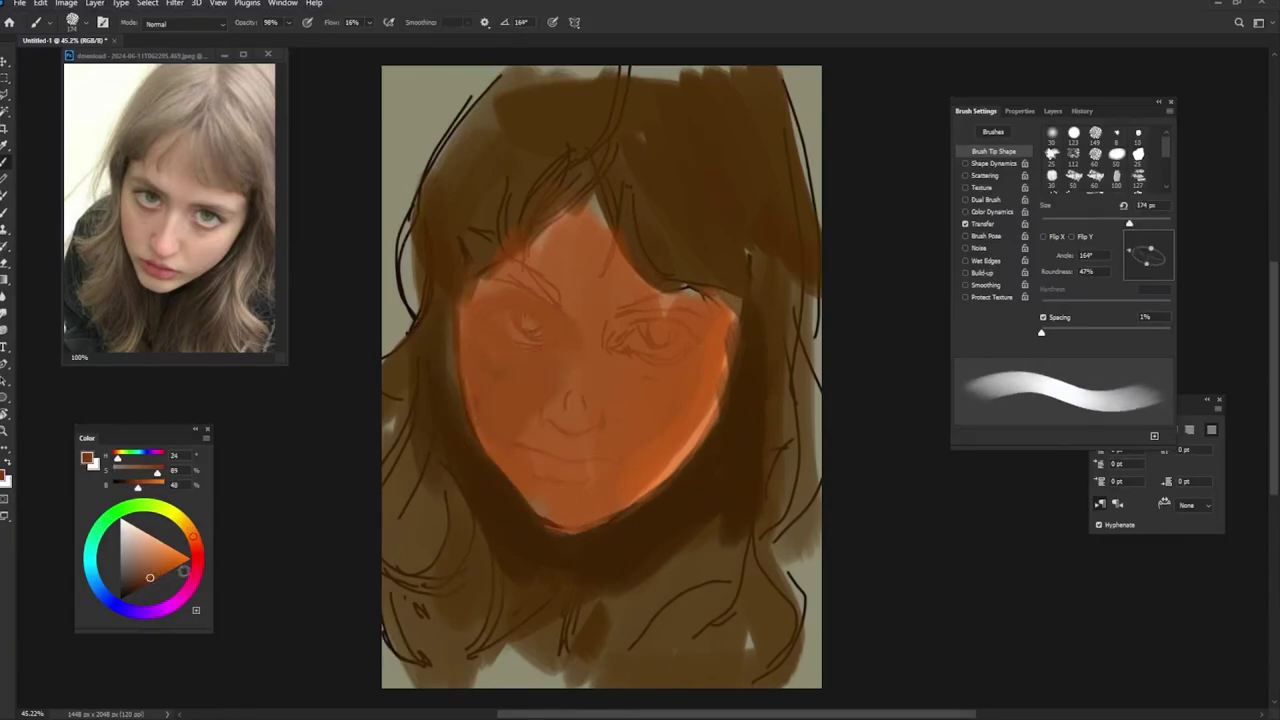
mouse_move(480, 300)
left_mouse_down()
mouse_move(565, 335)
mouse_move(705, 340)
left_mouse_up()
Step: Paint a light stroke between the eyes, a pink nose tip, and light orange down the nose bridge
left_click(540, 380, "alt")
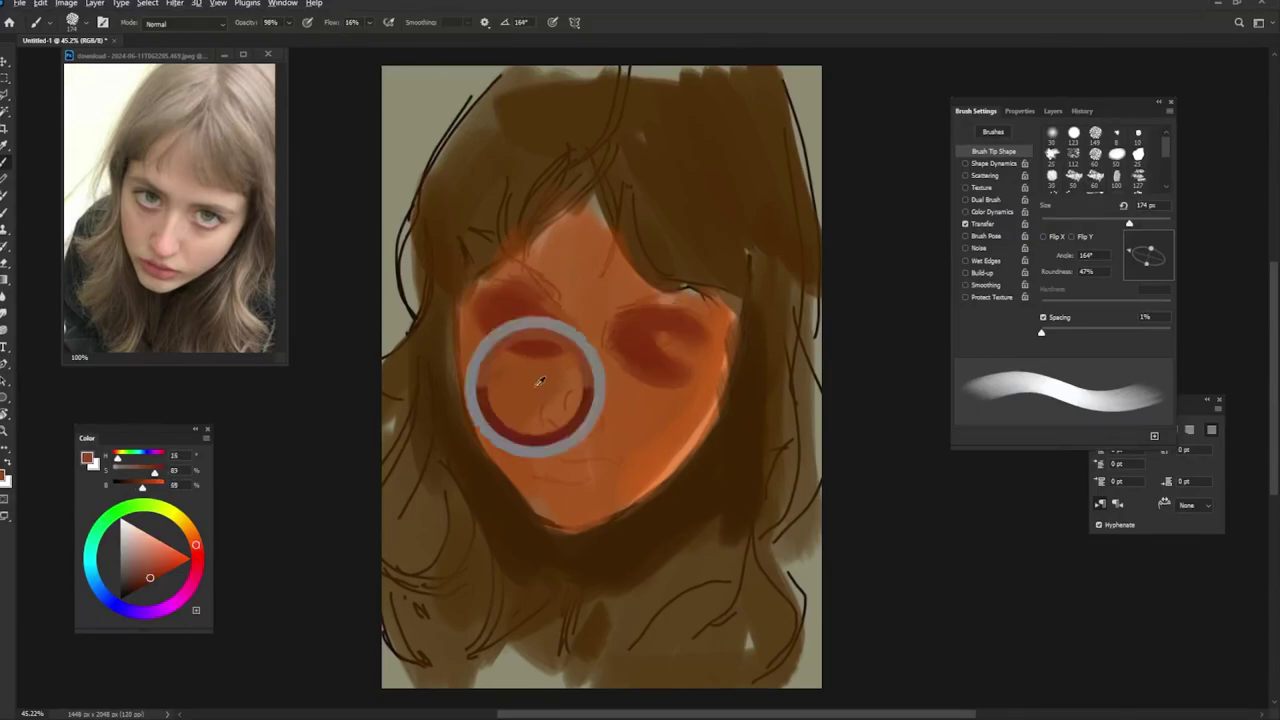
left_click_drag(548, 335, 598, 335)
left_click(570, 400, "alt")
key("bracketleft")
key("bracketleft")
key("bracketleft")
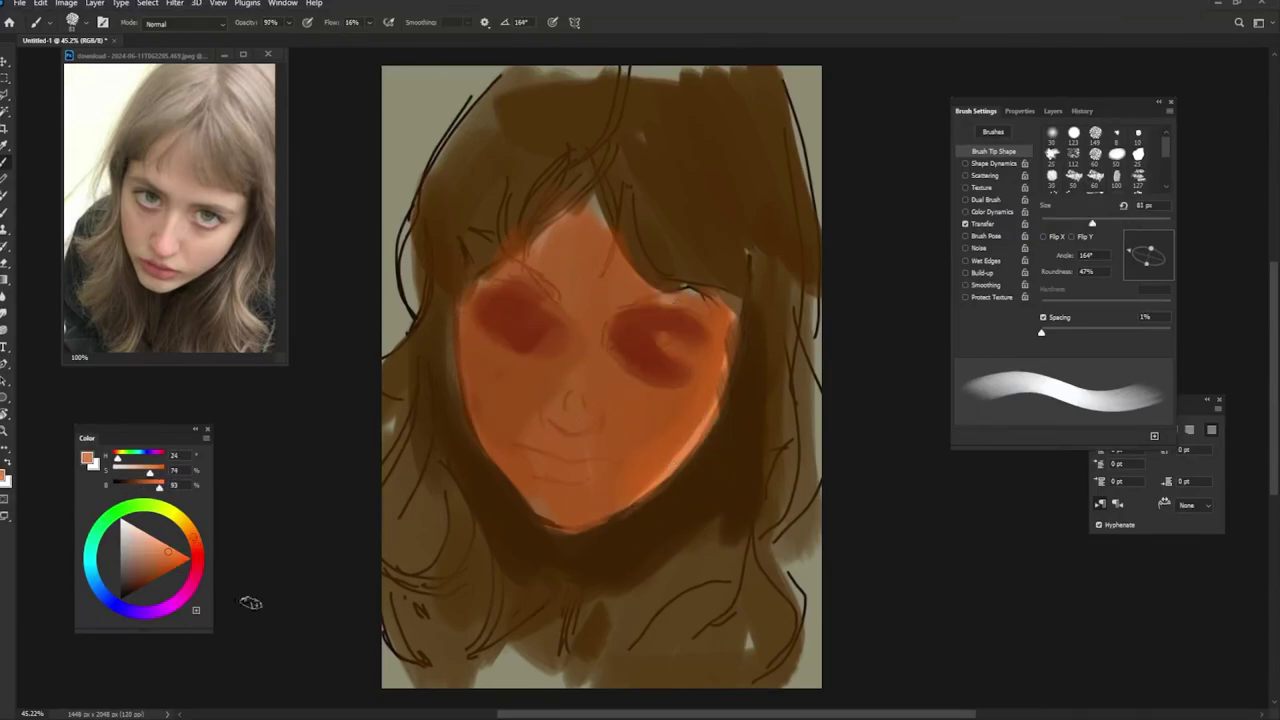
left_click(196, 547)
left_click(160, 551)
left_click_drag(545, 400, 580, 415)
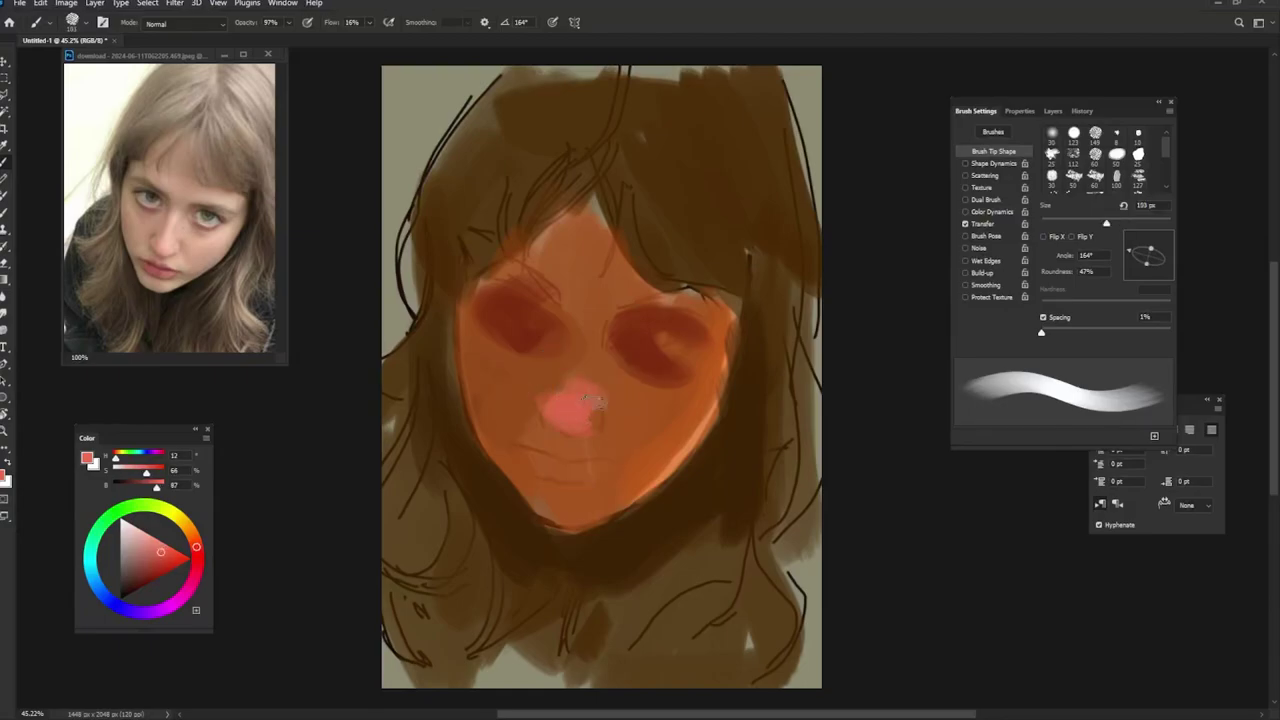
left_click(530, 358, "alt")
left_click_drag(575, 335, 585, 400)
left_click(579, 419, "alt")
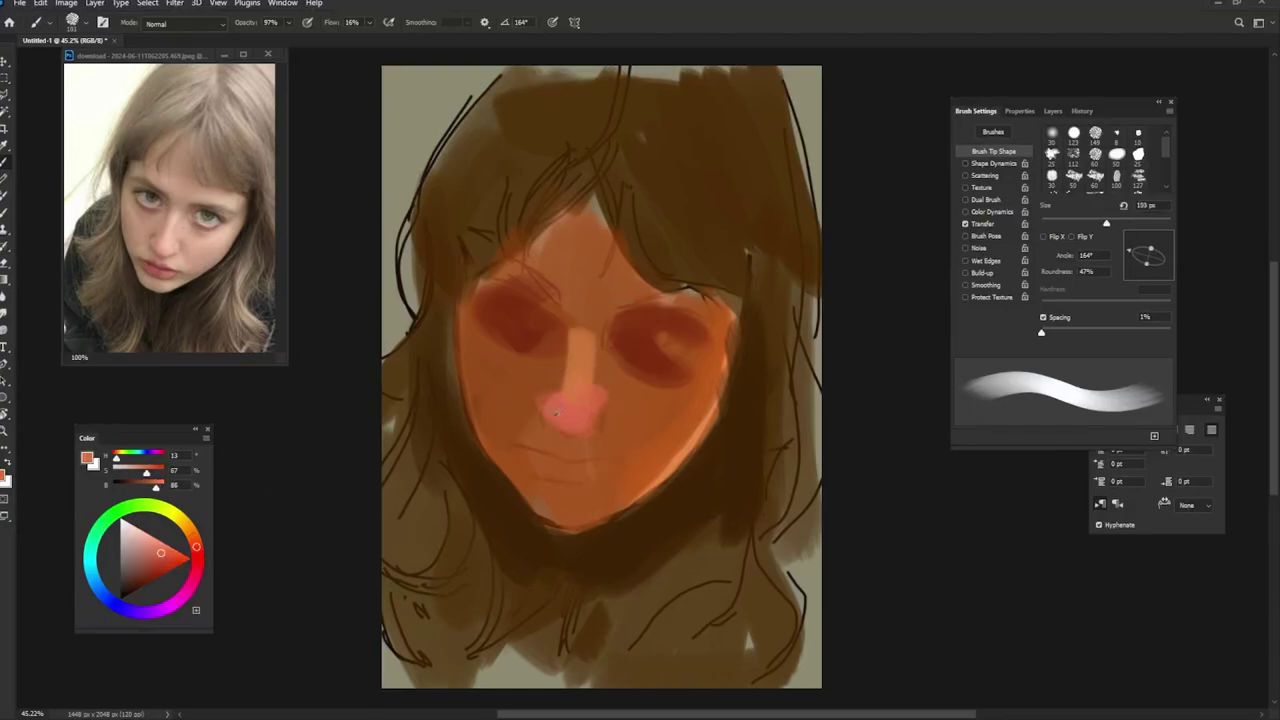
Step: Add dark red-brown shadows beside and under the nose with a smaller, rotated tip
left_click(623, 337, "alt")
key("bracketleft")
key("bracketleft")
key("bracketleft")
key("shift+Left")
key("shift+Left")
key("shift+Left")
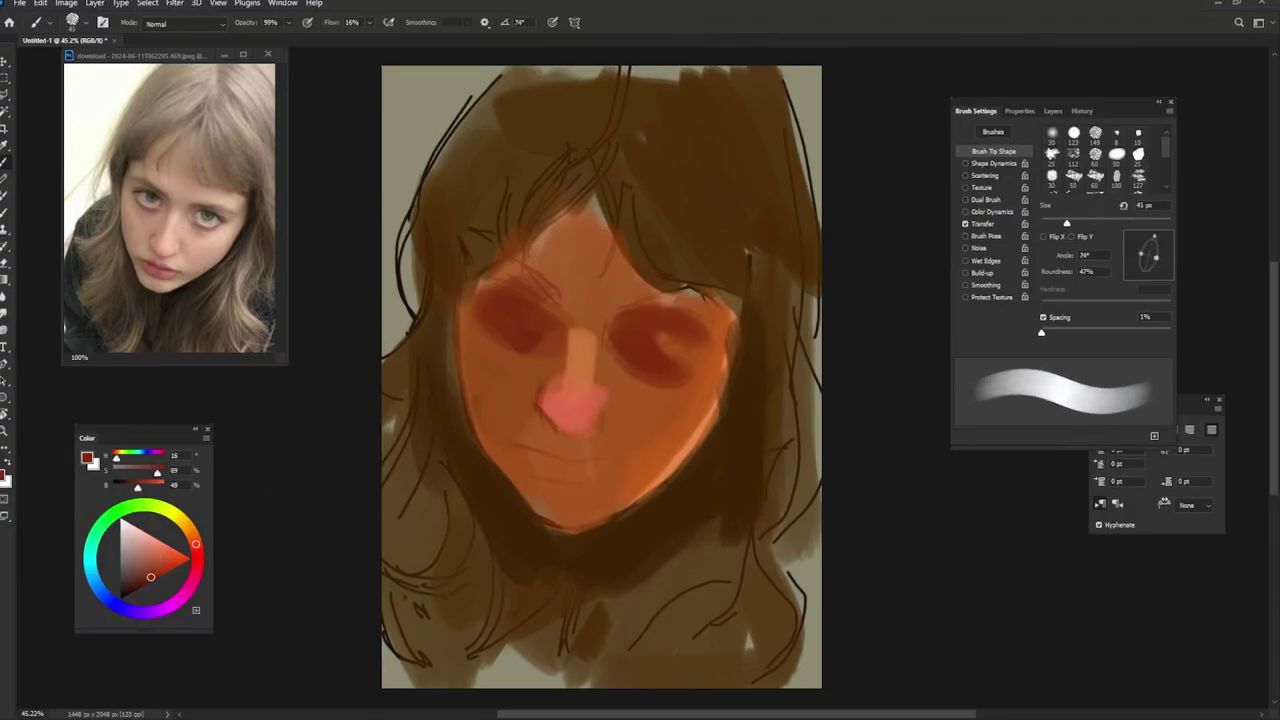
mouse_move(609, 393)
left_mouse_down()
mouse_move(610, 422)
mouse_move(562, 448)
mouse_move(585, 455)
mouse_move(562, 446)
left_mouse_up()
key("shift+Left")
key("shift+Left")
key("shift+Left")
key("bracketright")
key("bracketright")
key("bracketright")
left_click(674, 464, "alt")
key("shift+Right")
key("shift+Right")
key("shift+Right")
key("shift+Right")
key("shift+Right")
key("shift+Left")
key("shift+Left")
key("shift+Left")
Step: Shade over both eyes and under the right eye in dark red-brown with a ~45 px brush
left_click(523, 314, "alt")
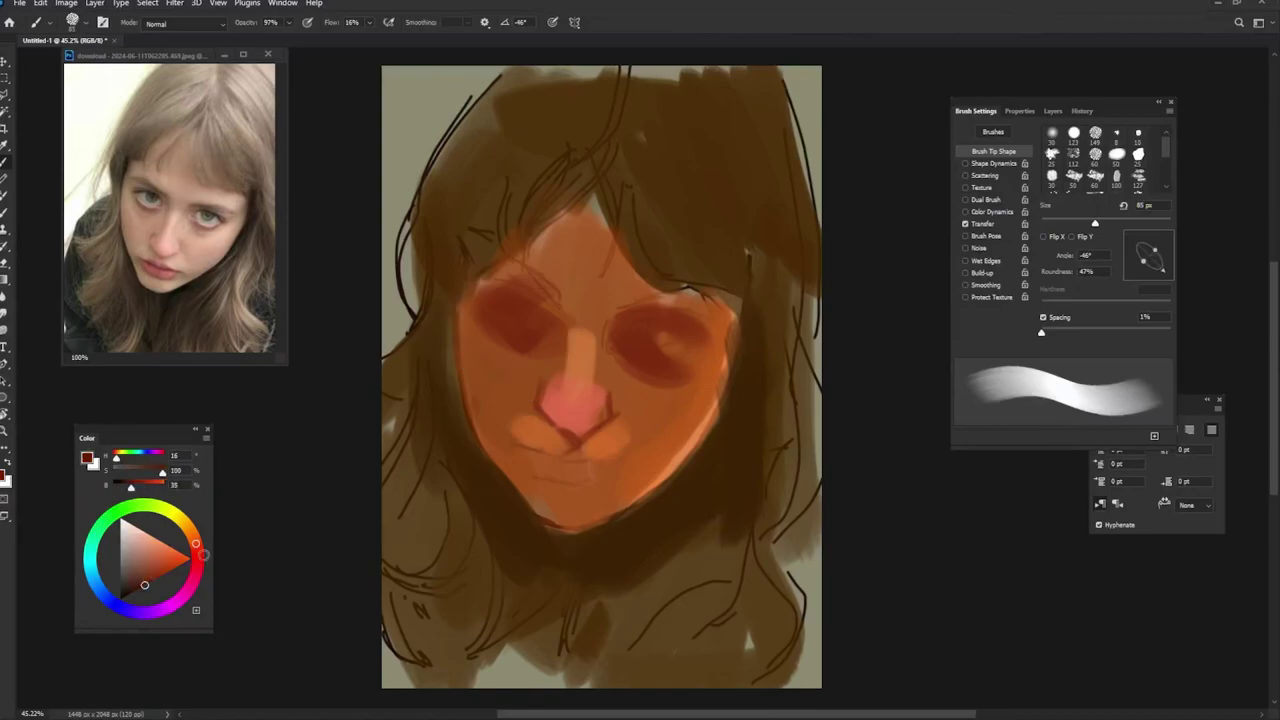
key("bracketleft")
key("bracketleft")
key("bracketleft")
key("bracketleft")
key("shift+Right")
key("shift+Right")
mouse_move(482, 312)
left_mouse_down()
mouse_move(527, 292)
mouse_move(532, 304)
left_mouse_up()
key("shift+Left")
key("shift+Left")
key("shift+Left")
key("shift+Left")
key("shift+Left")
key("shift+Left")
key("shift+Left")
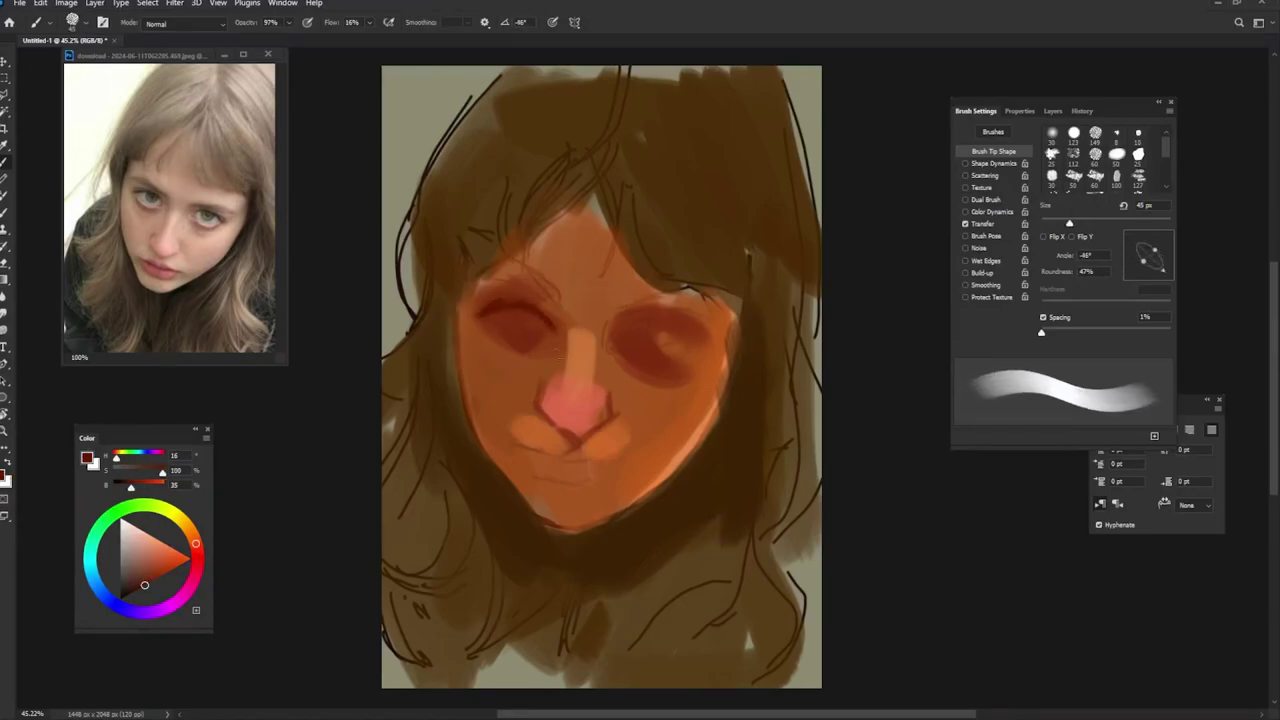
key("shift+Left")
key("shift+Left")
key("shift+Left")
mouse_move(626, 334)
left_mouse_down()
mouse_move(630, 346)
mouse_move(680, 324)
mouse_move(712, 344)
left_mouse_up()
key("shift+Left")
key("shift+Left")
key("shift+Left")
key("shift+Left")
key("shift+Left")
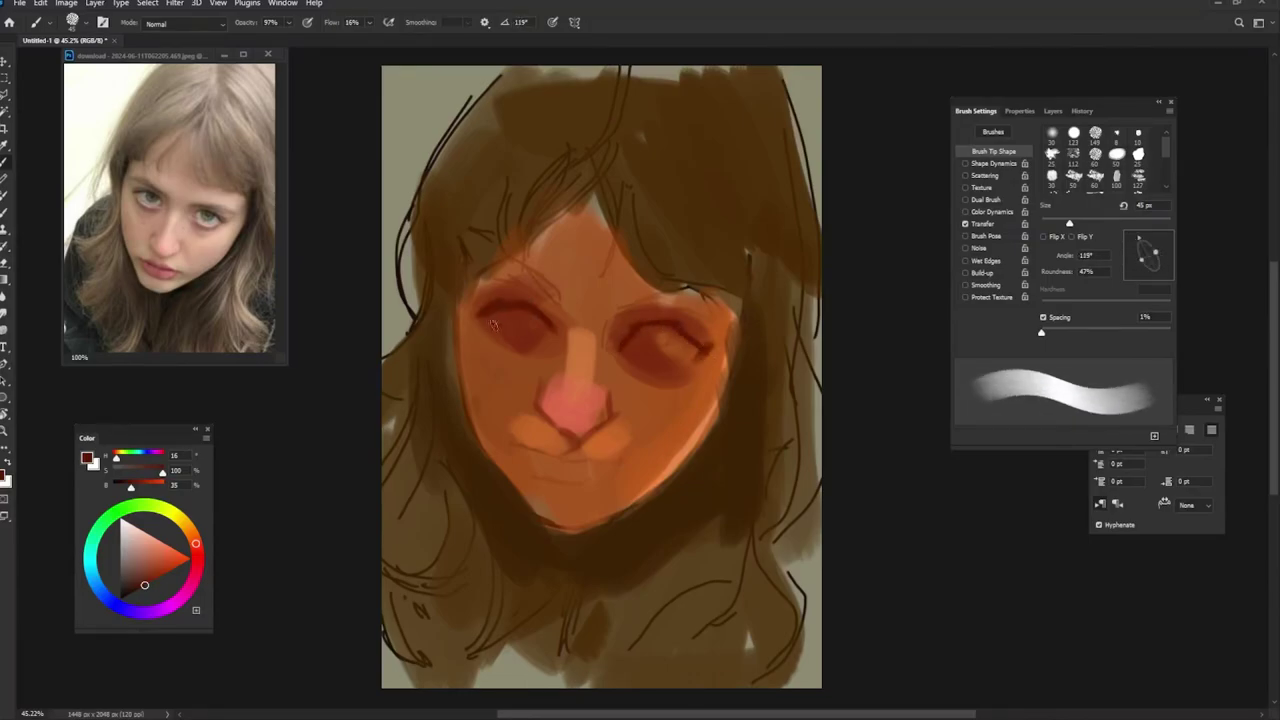
key("shift+Left")
key("shift+Left")
key("shift+Left")
key("shift+Left")
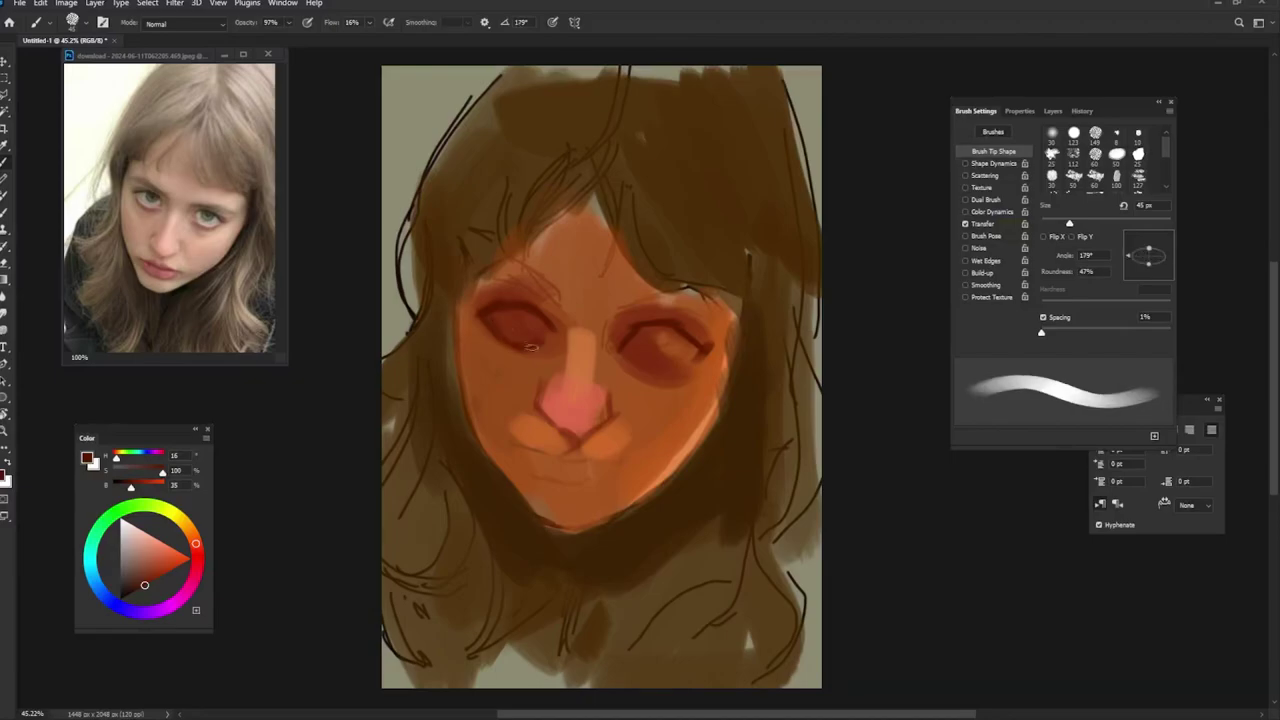
key("shift+Left")
key("shift+Left")
key("shift+Left")
key("shift+Left")
key("shift+Left")
key("shift+Left")
key("shift+Left")
key("shift+Left")
left_click_drag(640, 364, 700, 348)
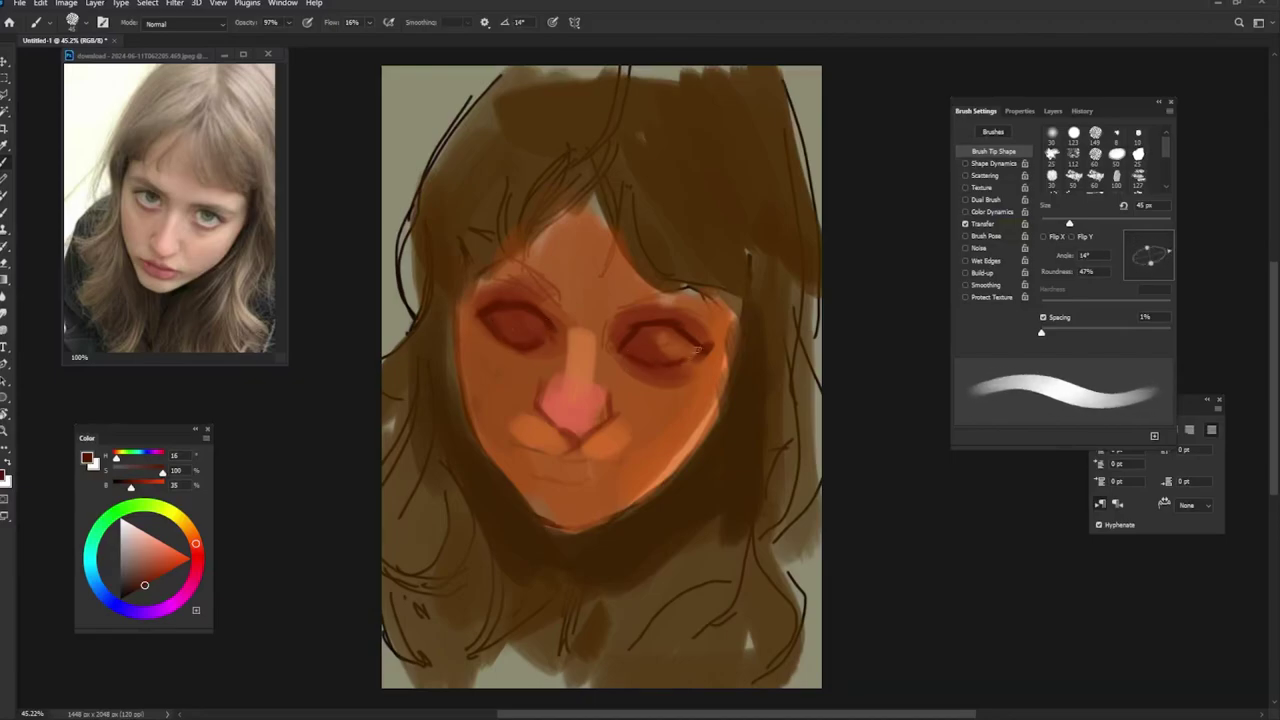
key("shift+Left")
key("shift+Left")
Step: Add light salmon skin strokes in the left and right eye areas
key("shift+Right")
key("shift+Right")
left_click(495, 336, "alt")
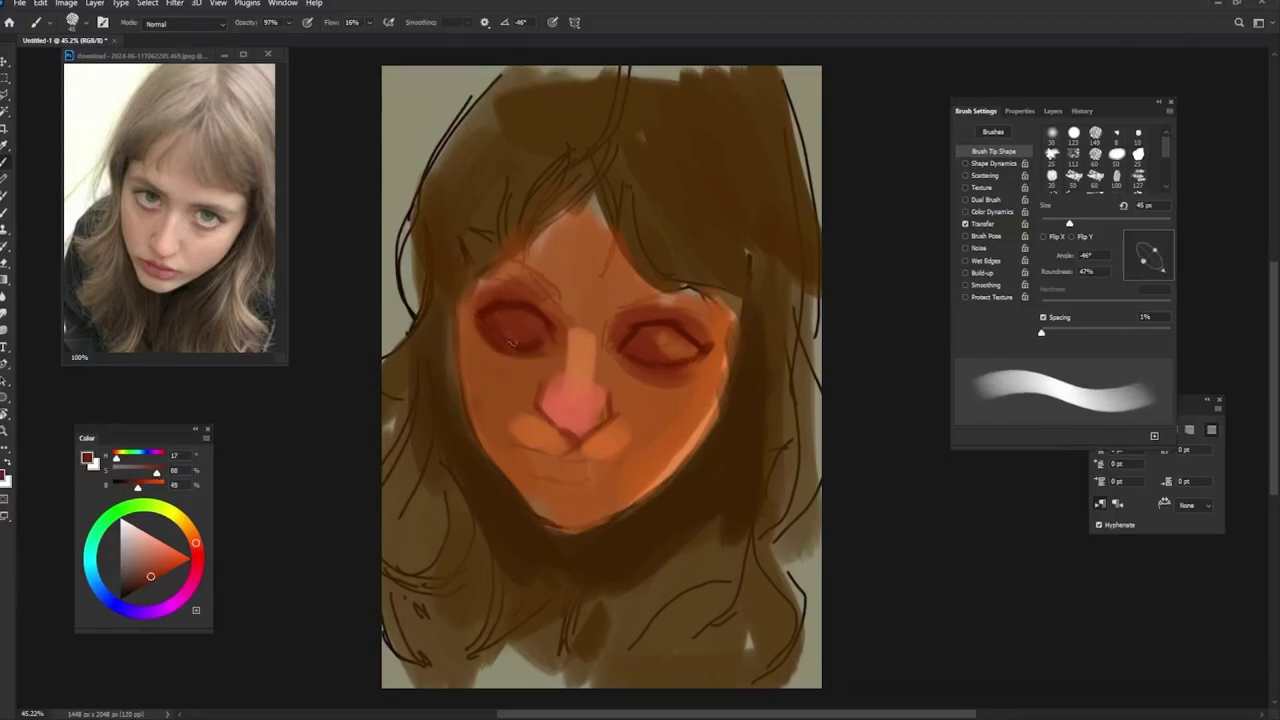
key("shift+Right")
left_click(505, 340, "alt")
key("shift+Right")
left_click_drag(488, 334, 522, 350)
key("shift+Right")
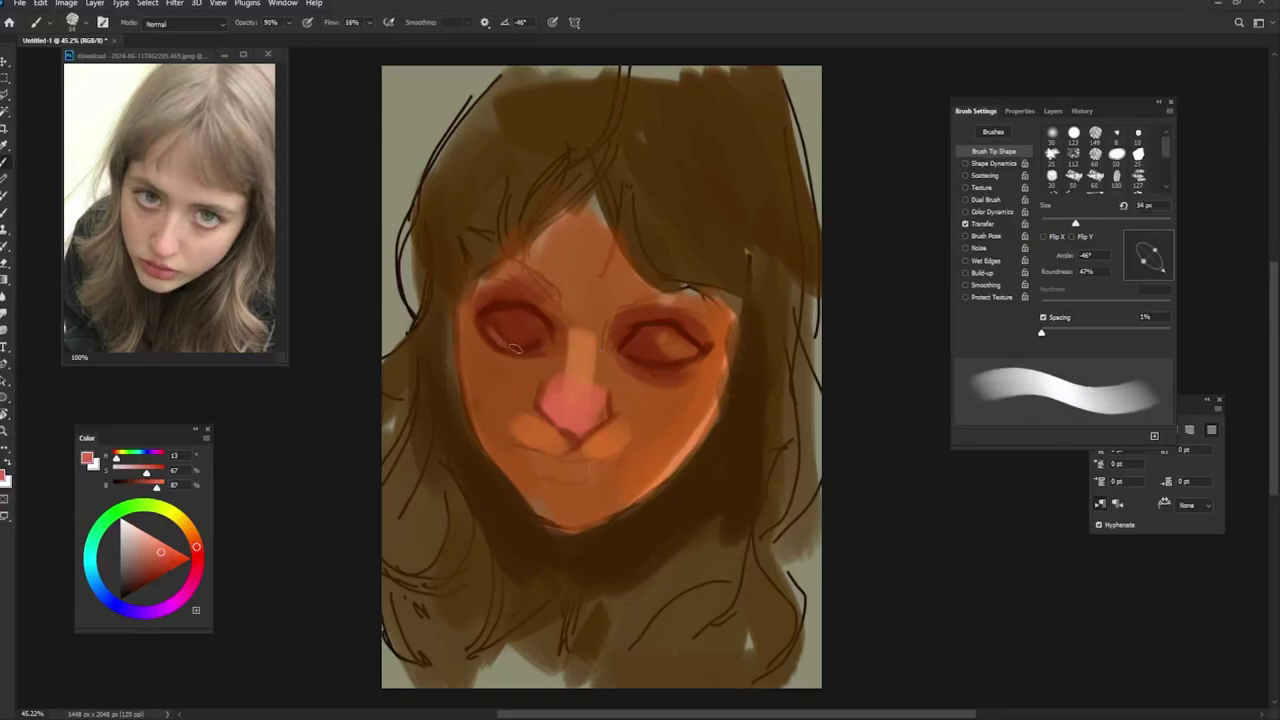
key("shift+Right")
left_click_drag(654, 372, 700, 354)
key("shift+Right")
key("bracketright")
Step: Lighten the upper-left forehead and the skin above the right eye with orange
left_click(541, 322, "alt")
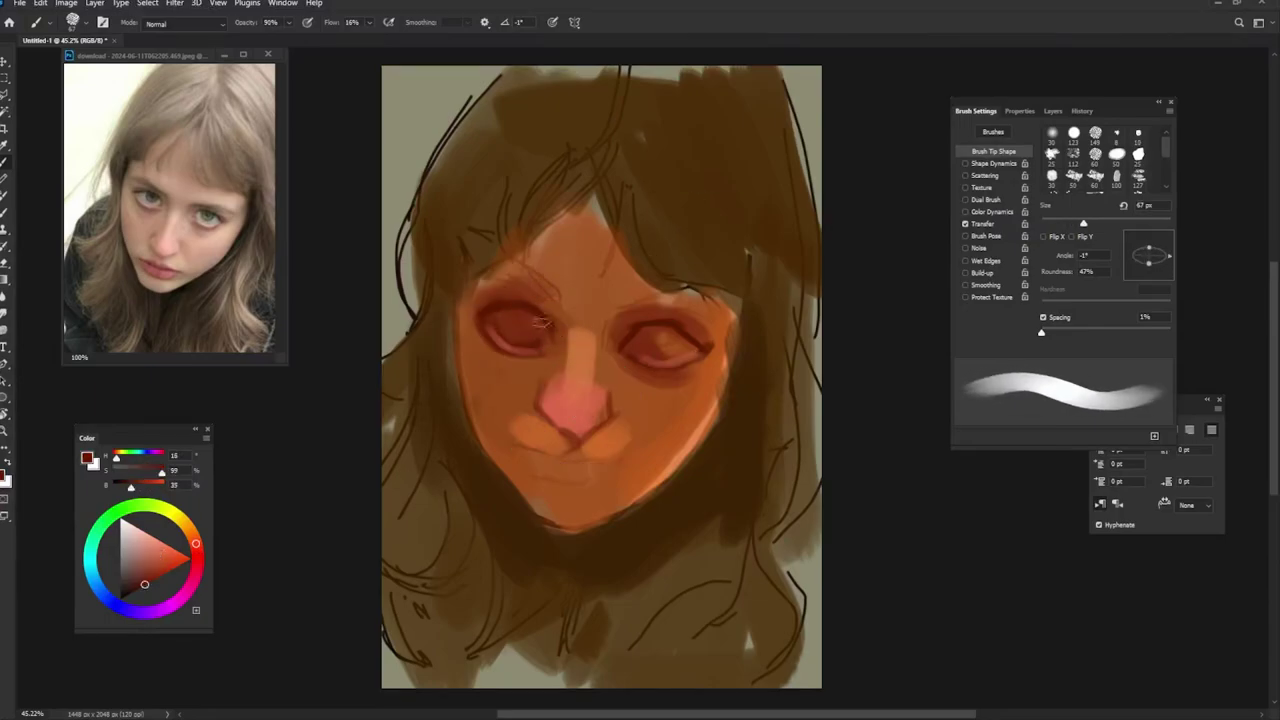
key("bracketright")
key("bracketright")
key("bracketright")
left_click(581, 374, "alt")
mouse_move(520, 262)
left_mouse_down()
mouse_move(475, 305)
mouse_move(535, 285)
left_mouse_up()
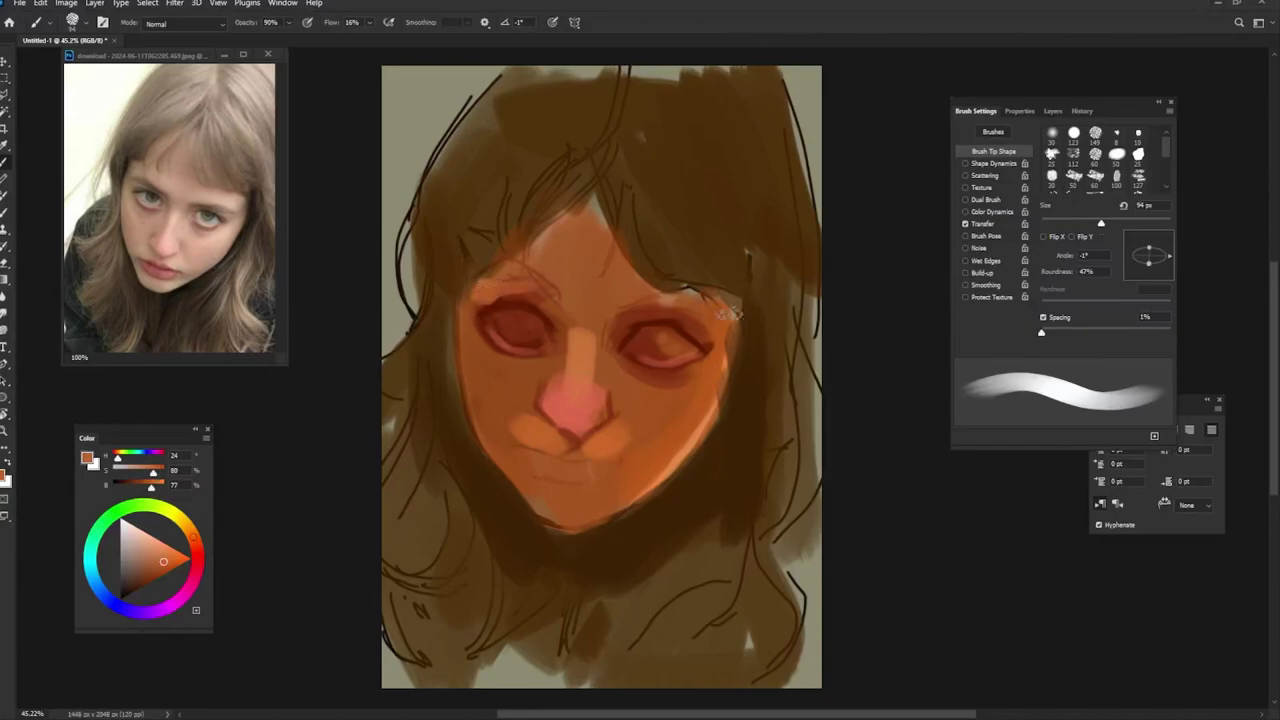
left_click_drag(740, 315, 716, 300)
Step: Paint brighter orange planes across the forehead and the right cheek with a larger brush
left_click(528, 414, "alt")
key("shift+Left")
key("shift+Left")
key("shift+Left")
key("bracketright")
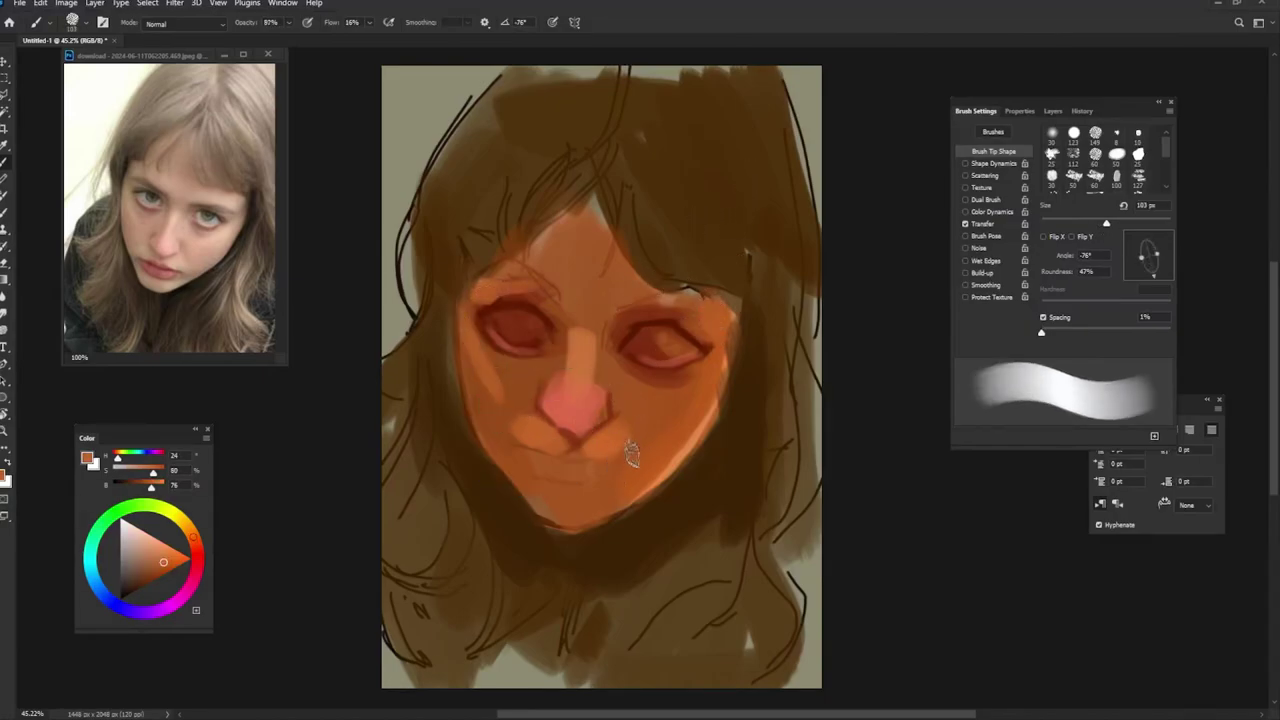
left_click(675, 457, "alt")
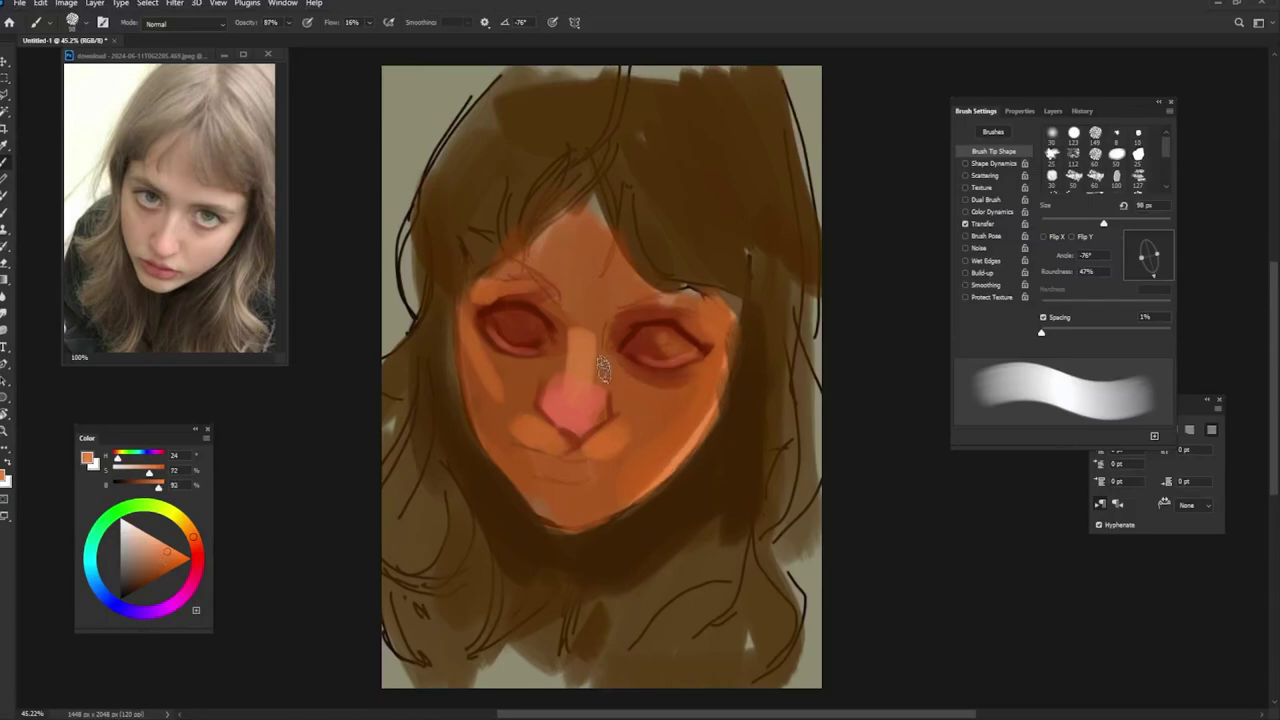
key("shift+Right")
key("shift+Right")
key("bracketright")
key("shift+Right")
mouse_move(548, 258)
left_mouse_down()
mouse_move(600, 222)
mouse_move(615, 270)
left_mouse_up()
left_click_drag(700, 375, 625, 435)
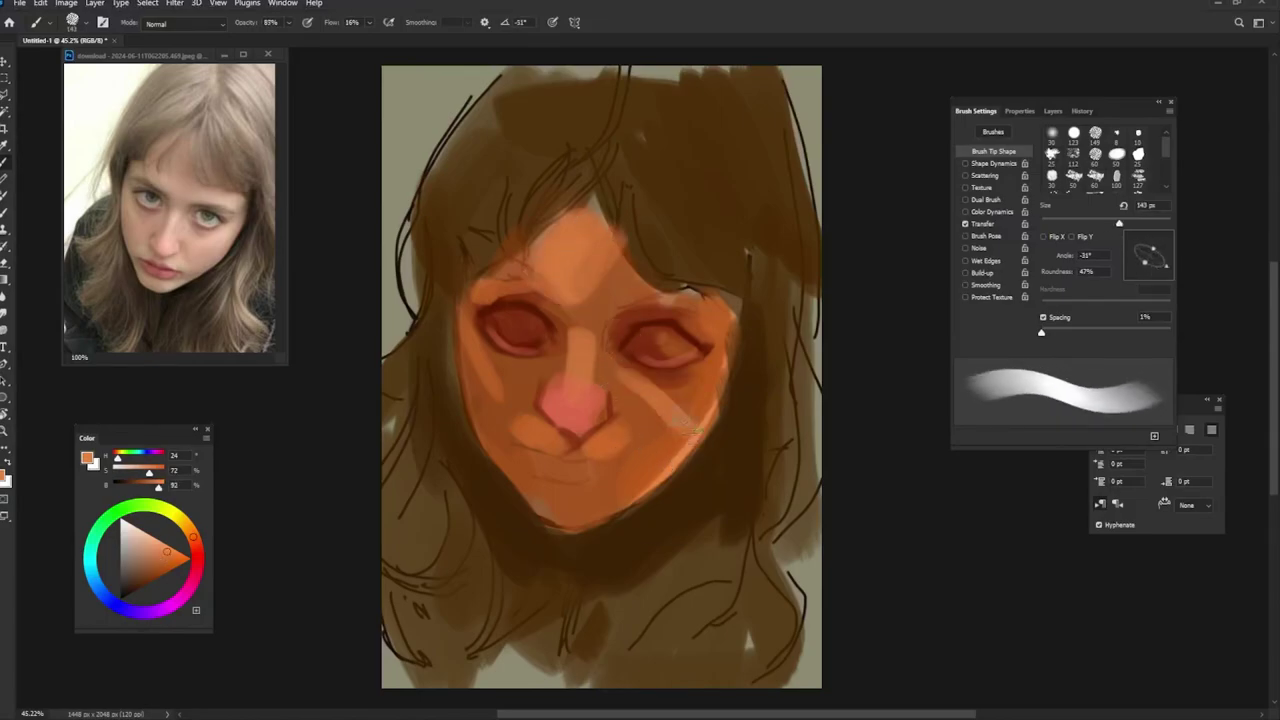
key("shift+Left")
key("shift+Left")
key("shift+Left")
left_click_drag(710, 450, 615, 370)
Step: Soften the right cheek with darker orange and darken under the eyes in red-brown
left_click(660, 380, "alt")
left_click_drag(700, 360, 640, 420)
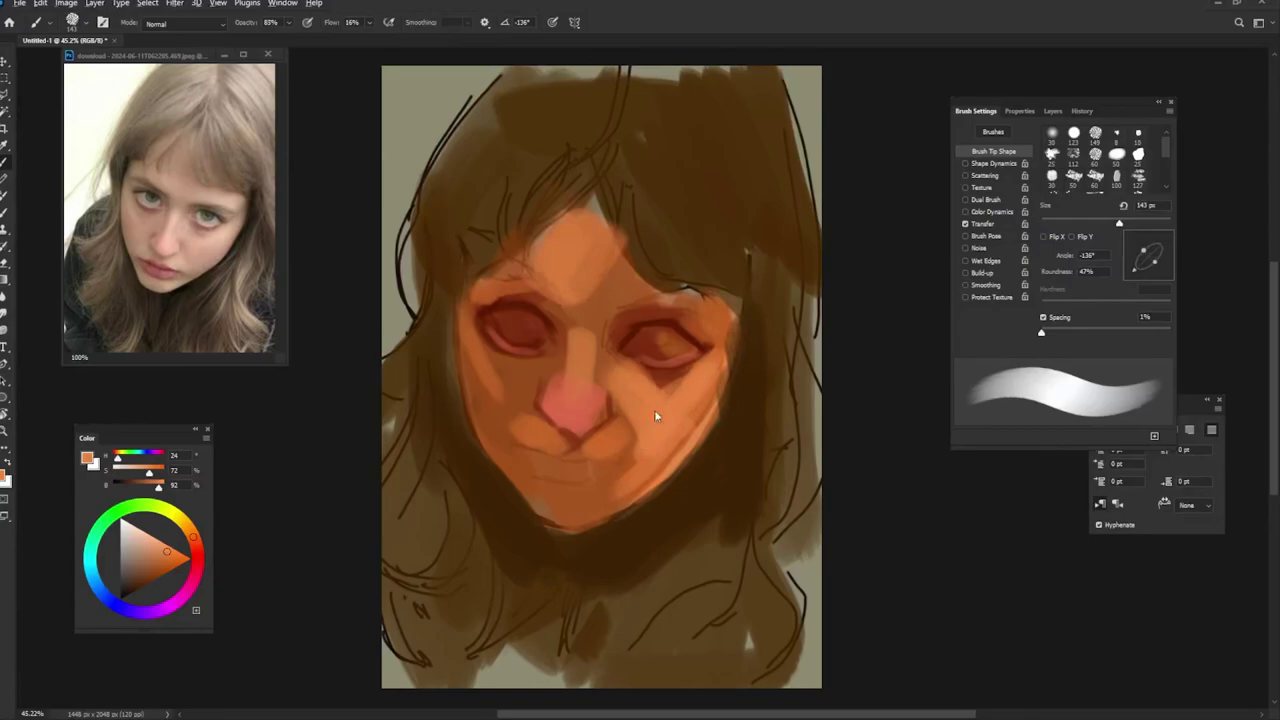
left_click(619, 393, "alt")
key("shift+Right")
key("shift+Right")
key("shift+Right")
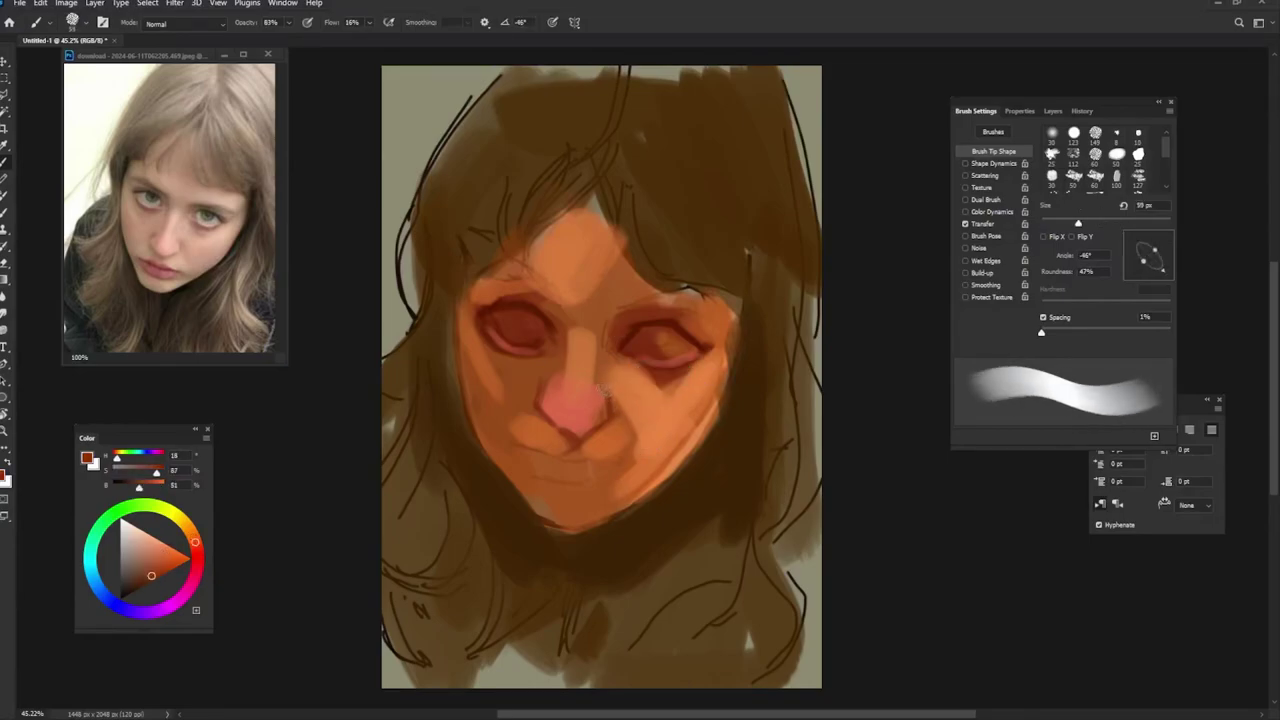
key("shift+Left")
key("shift+Left")
key("shift+Left")
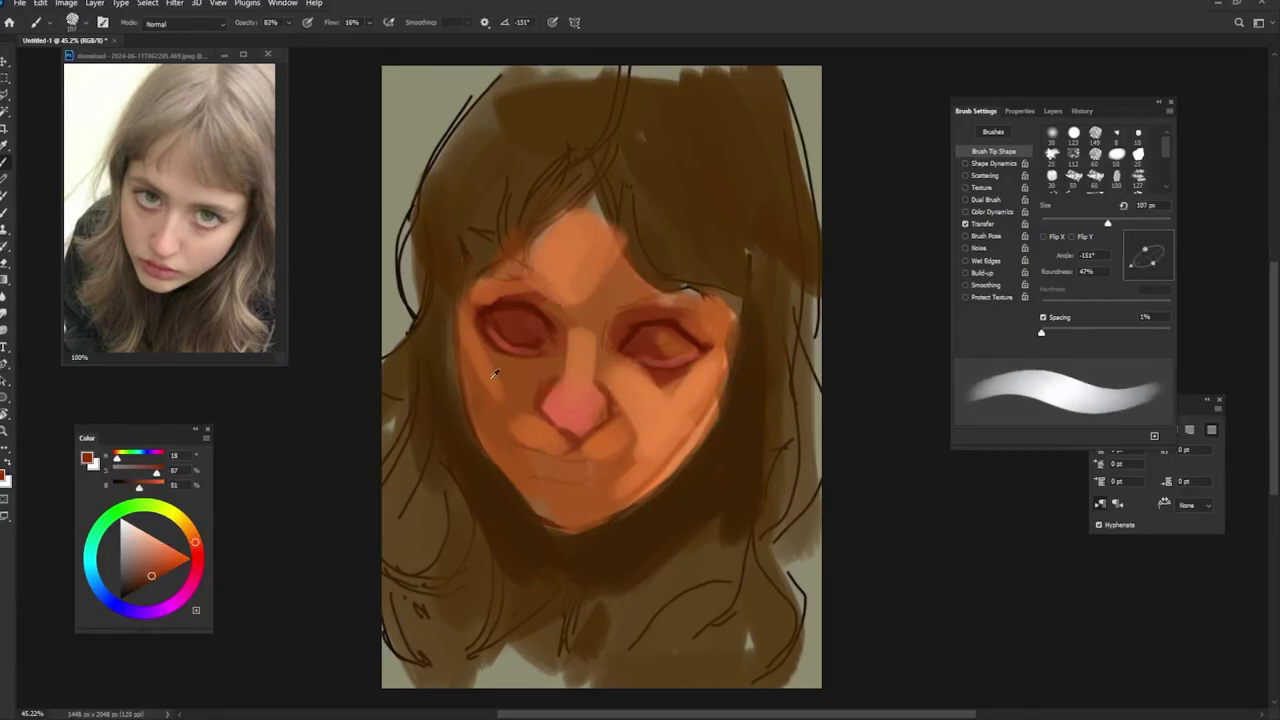
left_click(508, 386, "alt")
key("shift+Right")
key("shift+Right")
key("shift+Right")
left_click(642, 380, "alt")
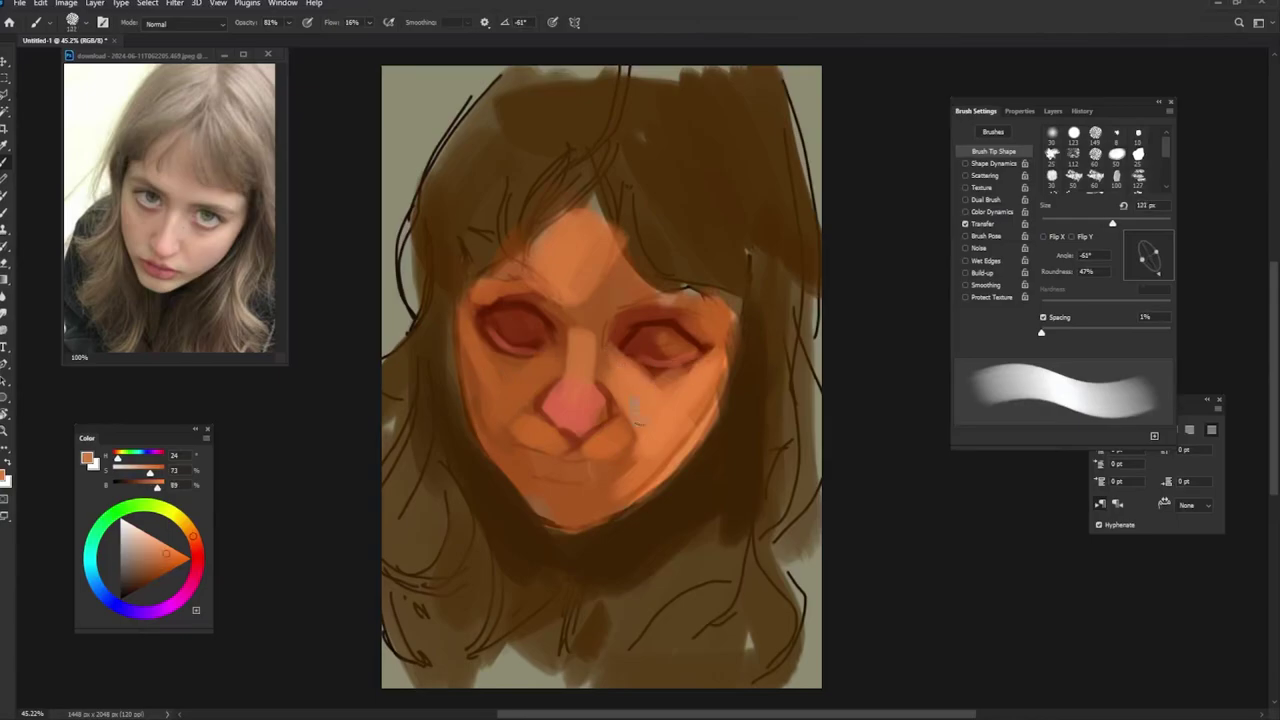
left_click(510, 368, "alt")
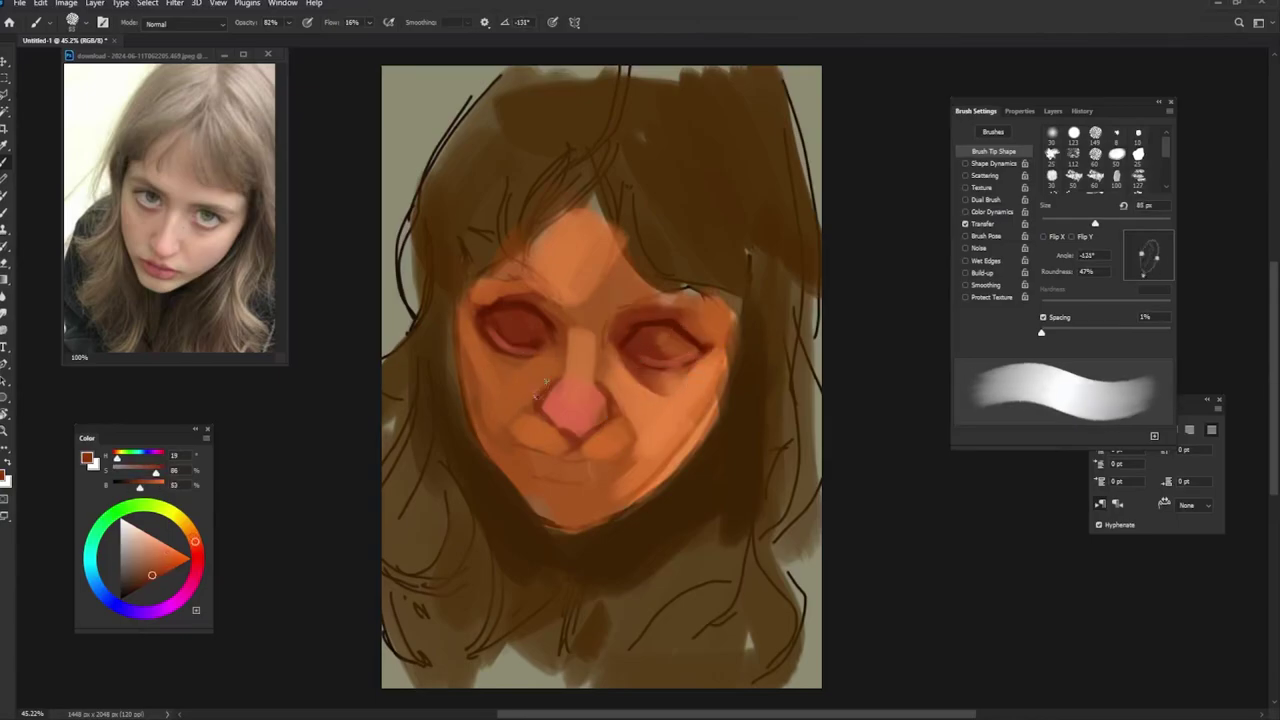
key("shift+Left")
key("shift+Left")
key("shift+Left")
left_click_drag(510, 368, 545, 352)
left_click(538, 358, "alt")
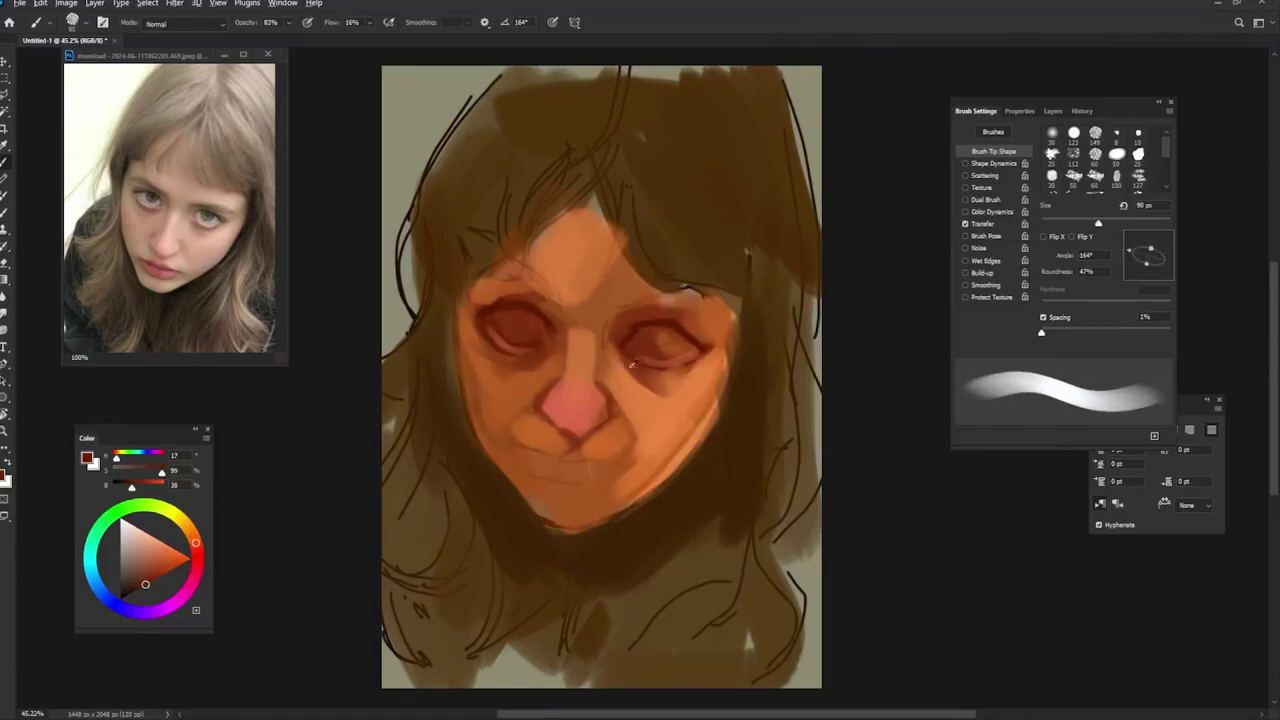
Step: Paint dark arched brows above both eyes, darkening the right brow's tail
key("bracketleft")
key("bracketleft")
key("bracketleft")
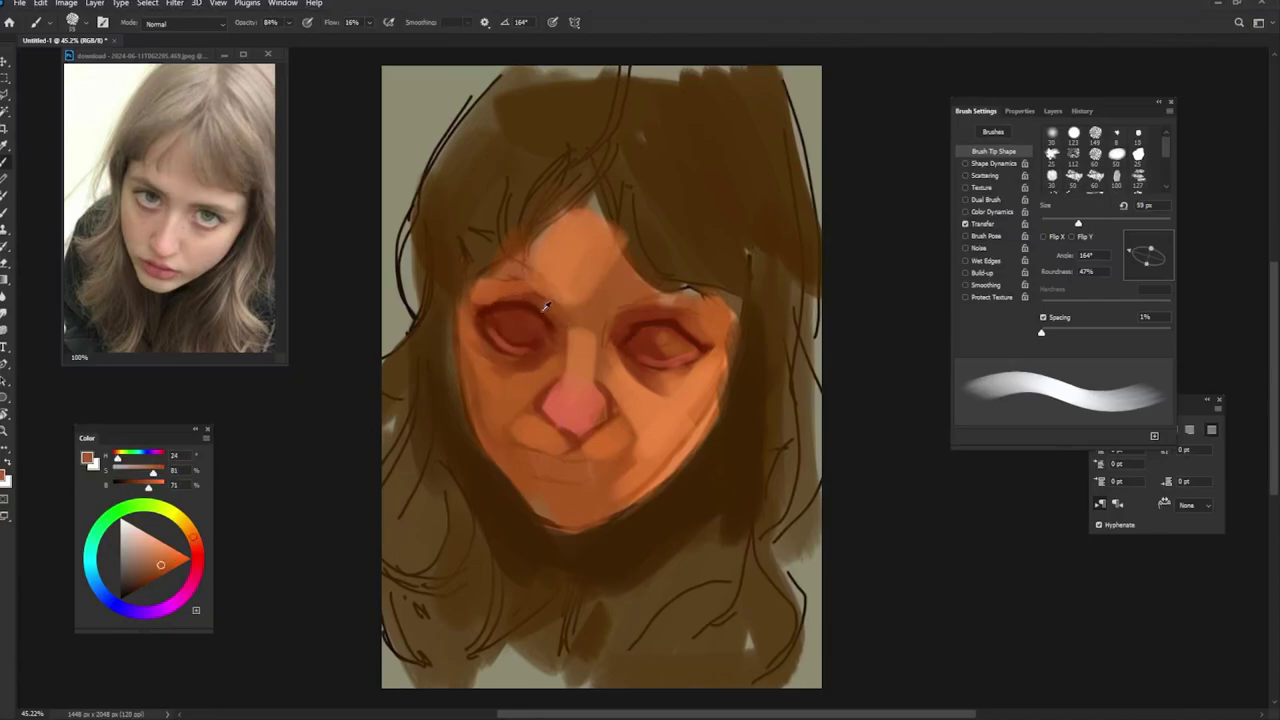
left_click_drag(514, 300, 684, 292)
key("bracketright")
key("shift+Left")
key("shift+Left")
key("shift+Right")
key("shift+Right")
left_click_drag(540, 306, 488, 270)
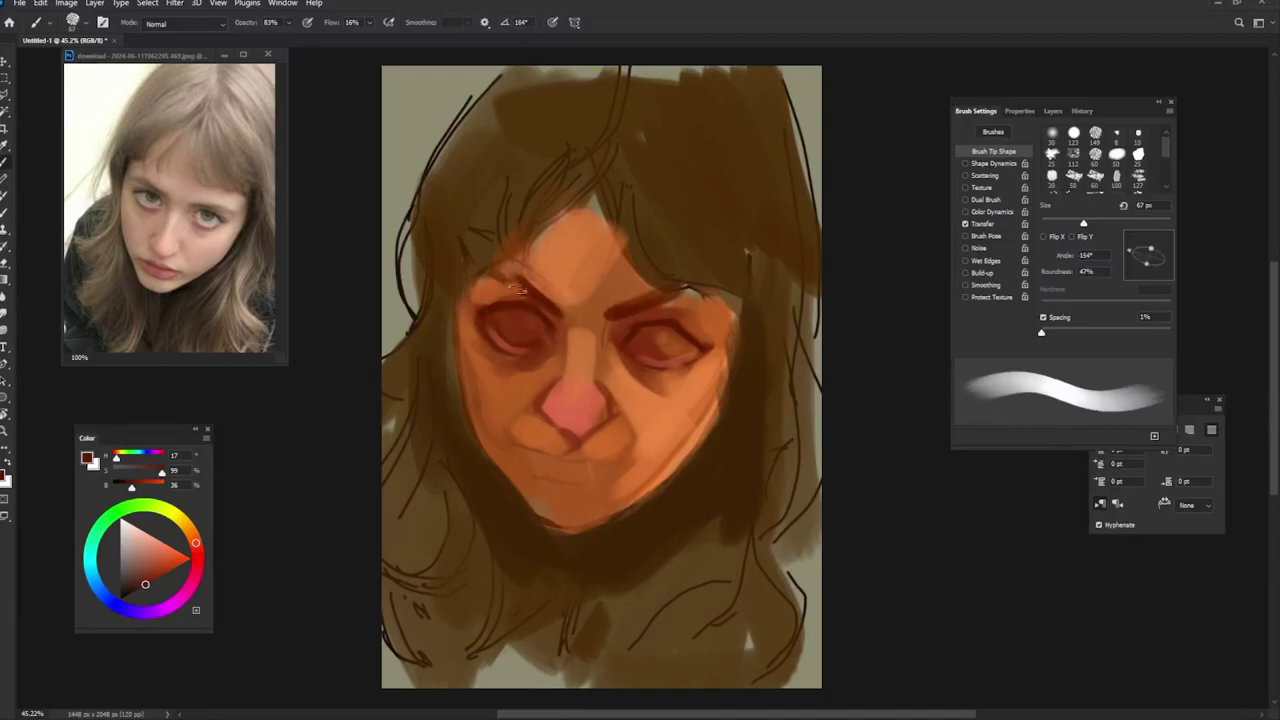
left_click_drag(668, 294, 712, 294)
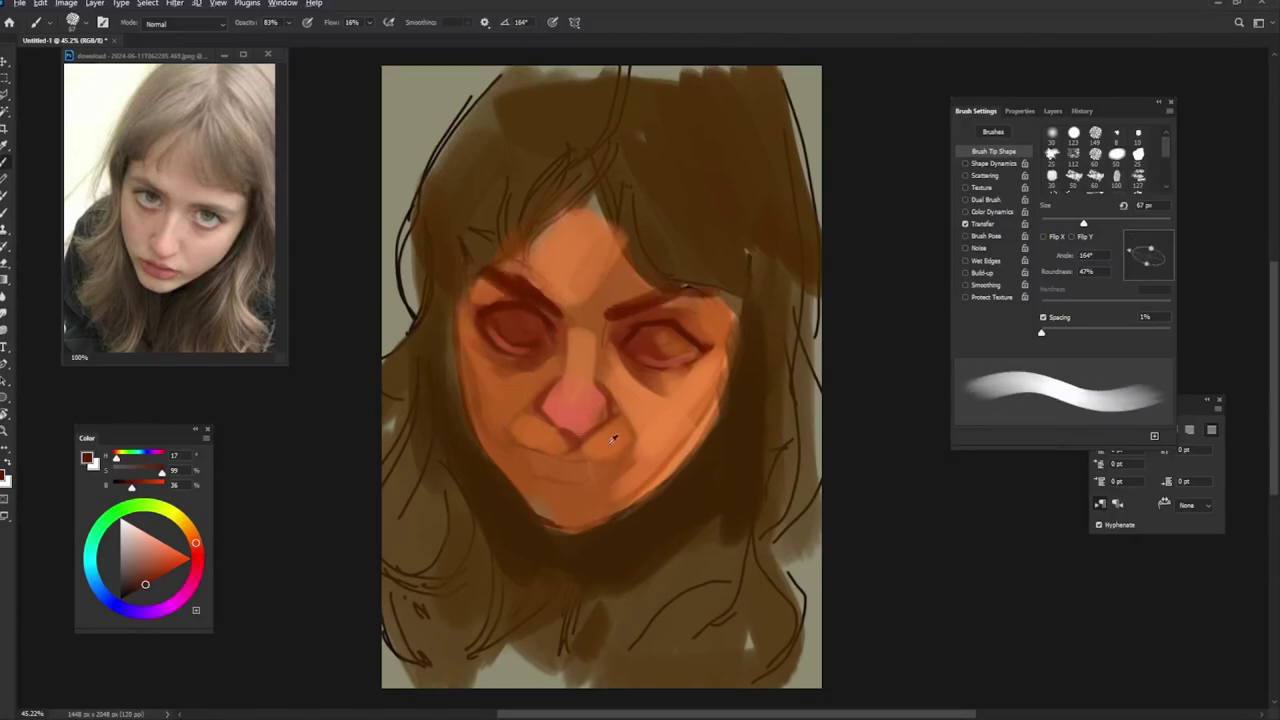
Step: Sample lighter and darker orange skin tones around the nose, resizing and rotating the brush
left_click(605, 370, "alt")
key("shift+Left")
key("shift+Left")
key("shift+Left")
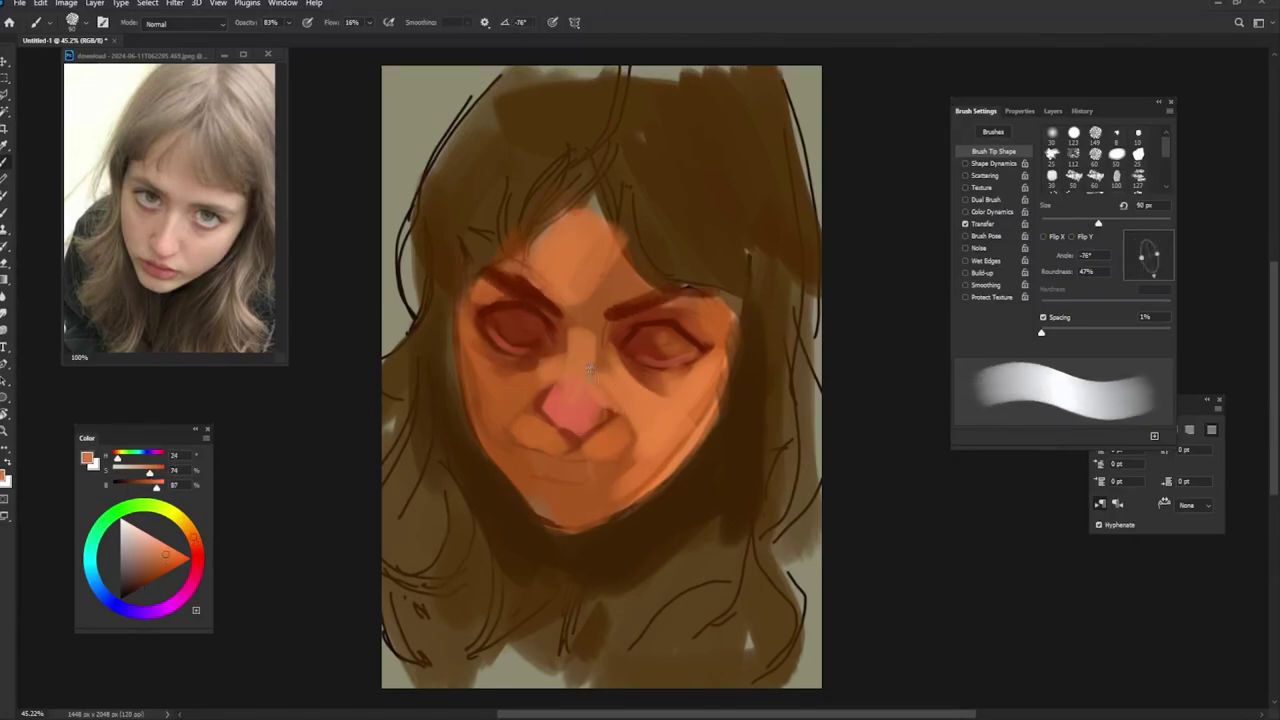
left_click(560, 330, "alt")
key("shift+Right")
key("shift+Right")
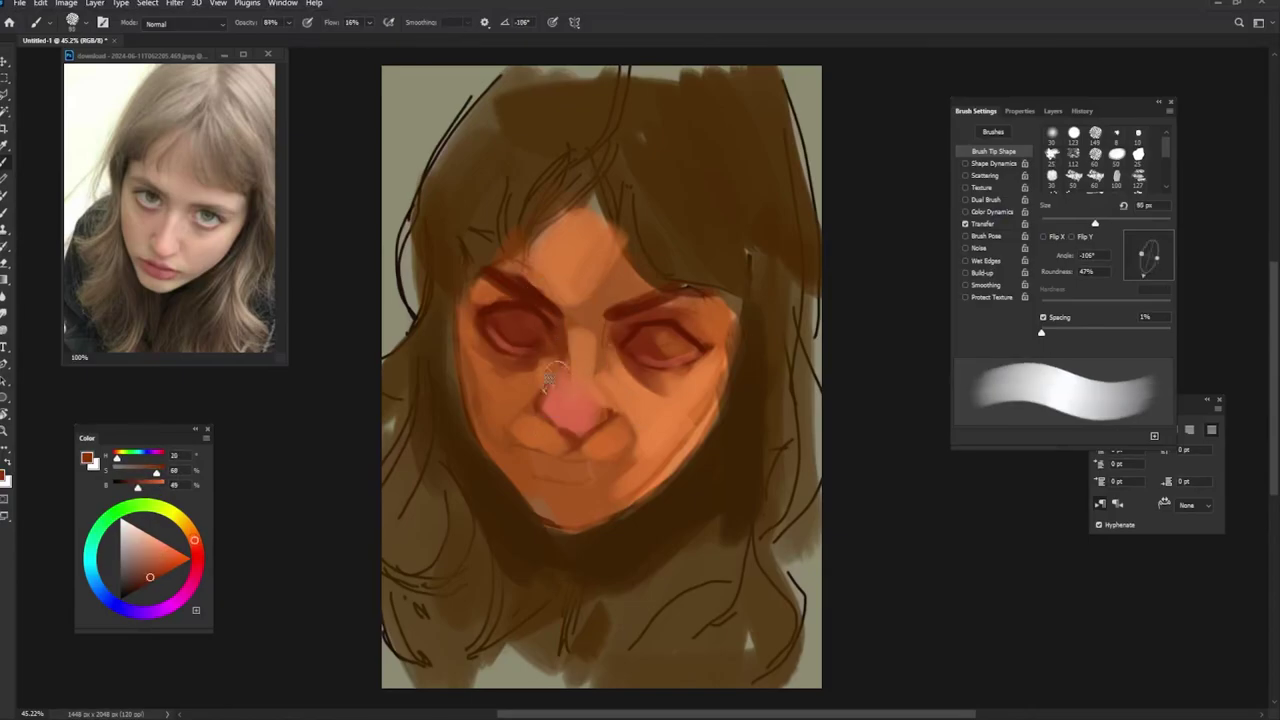
key("bracketleft")
left_click(555, 392, "alt")
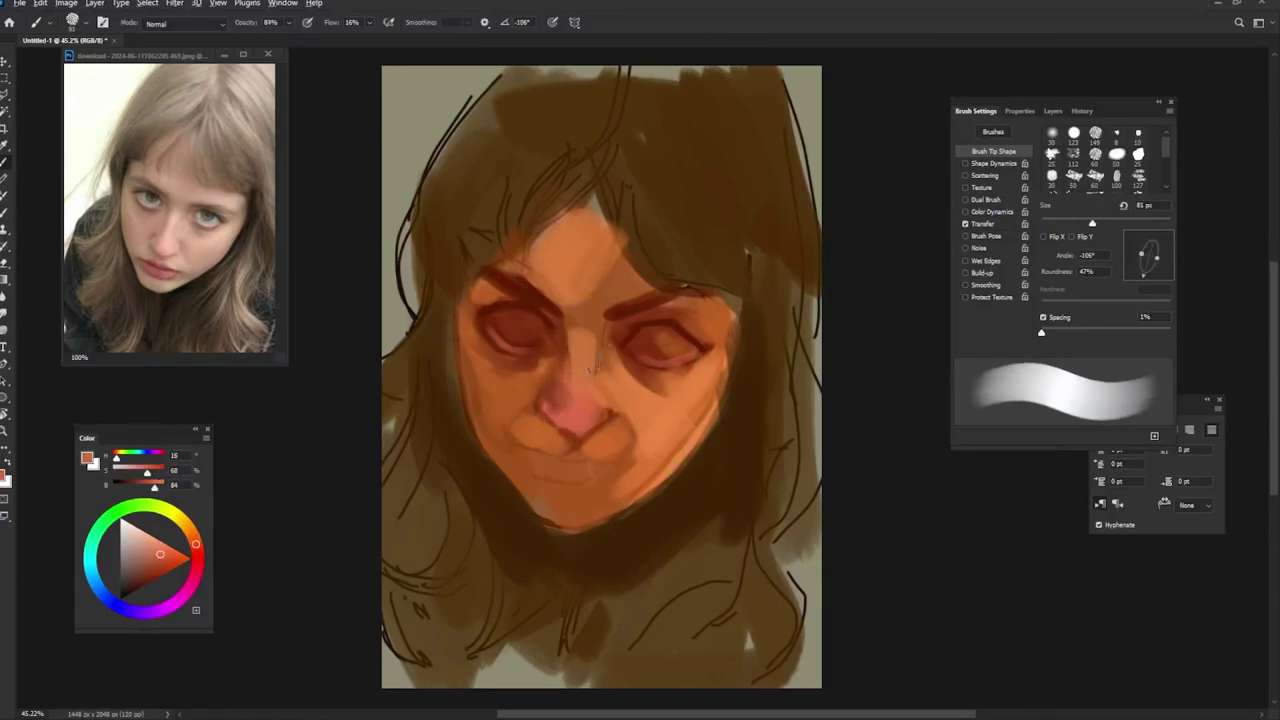
left_click(612, 420, "alt")
key("shift+Right")
key("shift+Right")
key("bracketleft")
key("bracketleft")
key("shift+Right")
key("shift+Right")
key("shift+Right")
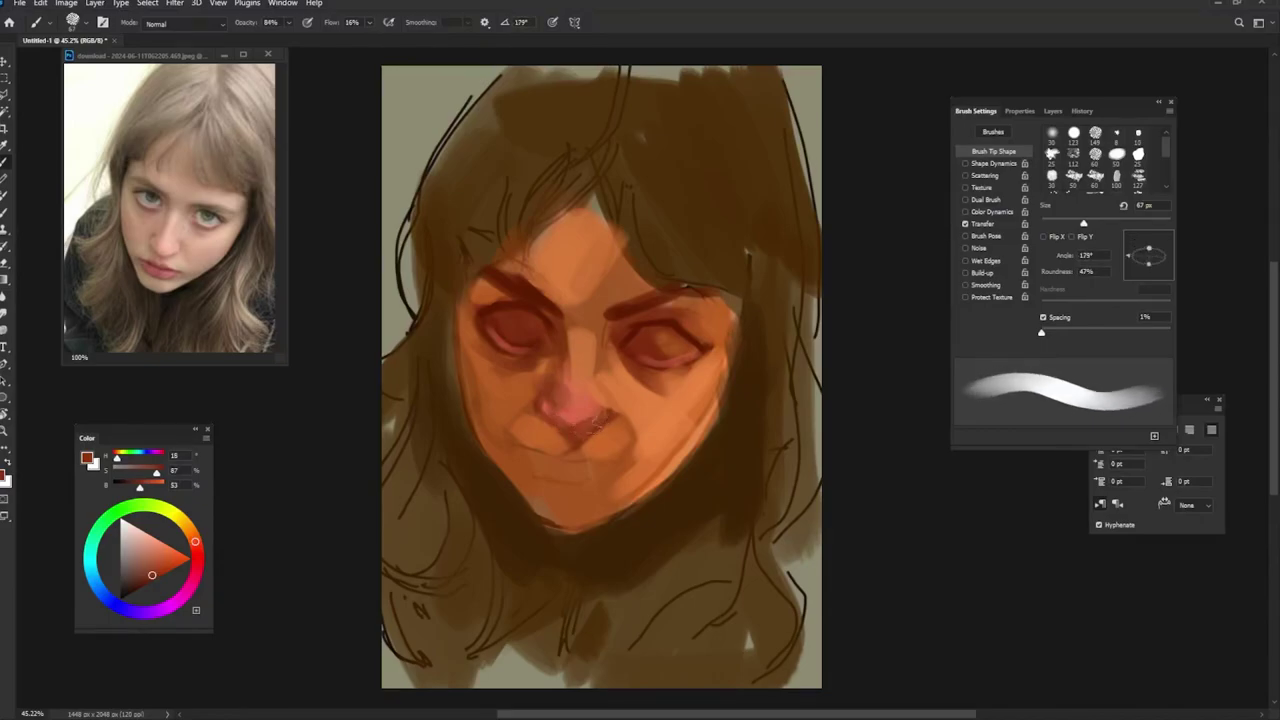
left_click(620, 395, "alt")
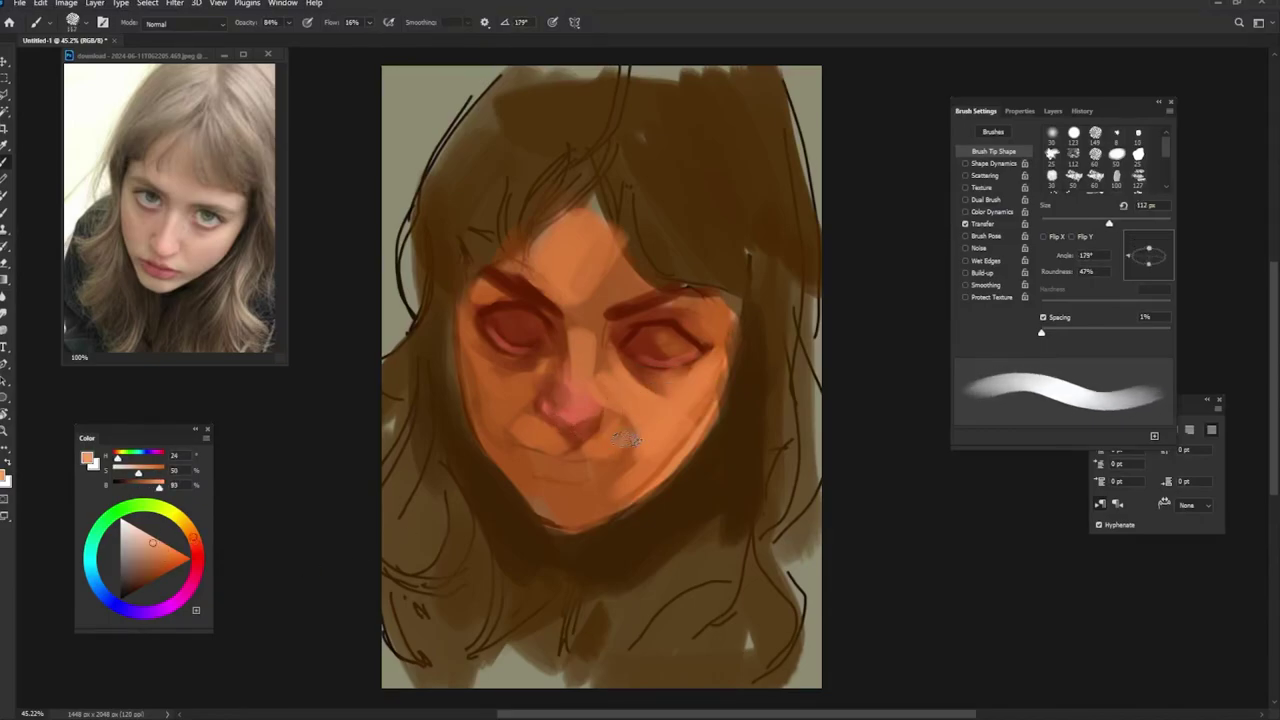
key("shift+Right")
key("shift+Right")
Step: Lighten the skin around the chin with light orange strokes
left_click_drag(627, 438, 615, 425)
left_click(645, 425, "alt")
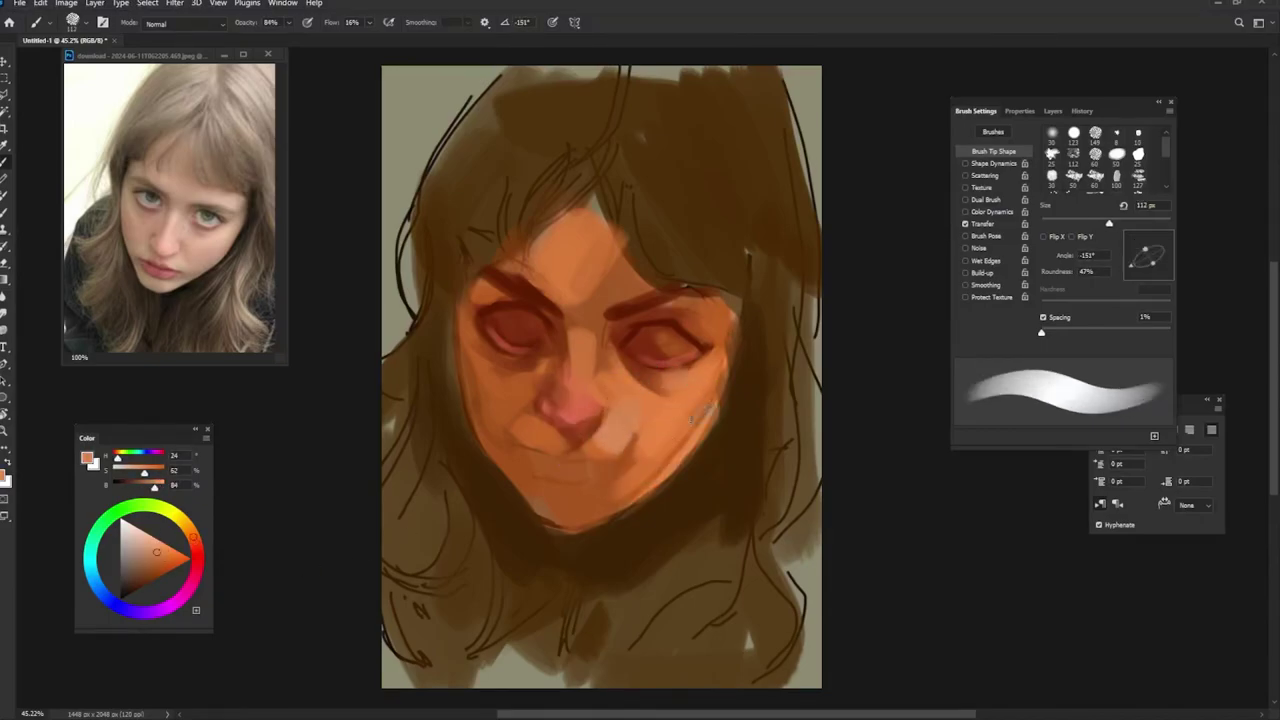
key("shift+Left")
key("shift+Left")
key("shift+Left")
key("bracketleft")
left_click_drag(565, 515, 618, 494)
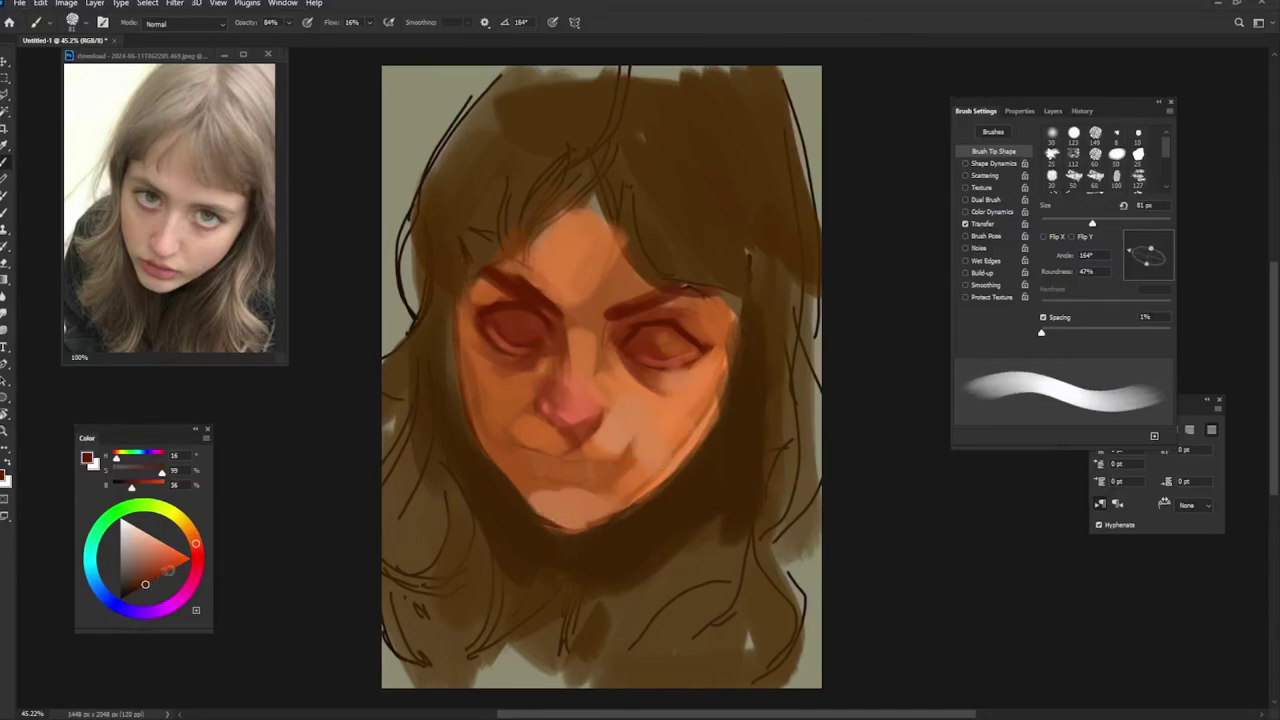
mouse_move(600, 450)
left_mouse_down()
mouse_move(518, 444)
mouse_move(616, 462)
left_mouse_up()
Step: Darken the lower lip with dark red, then shrink and rotate the brush tip
key("bracketright")
key("bracketright")
key("bracketright")
key("shift+Right")
key("shift+Right")
key("shift+Left")
key("shift+Left")
key("shift+Left")
key("bracketleft")
left_click_drag(528, 458, 606, 474)
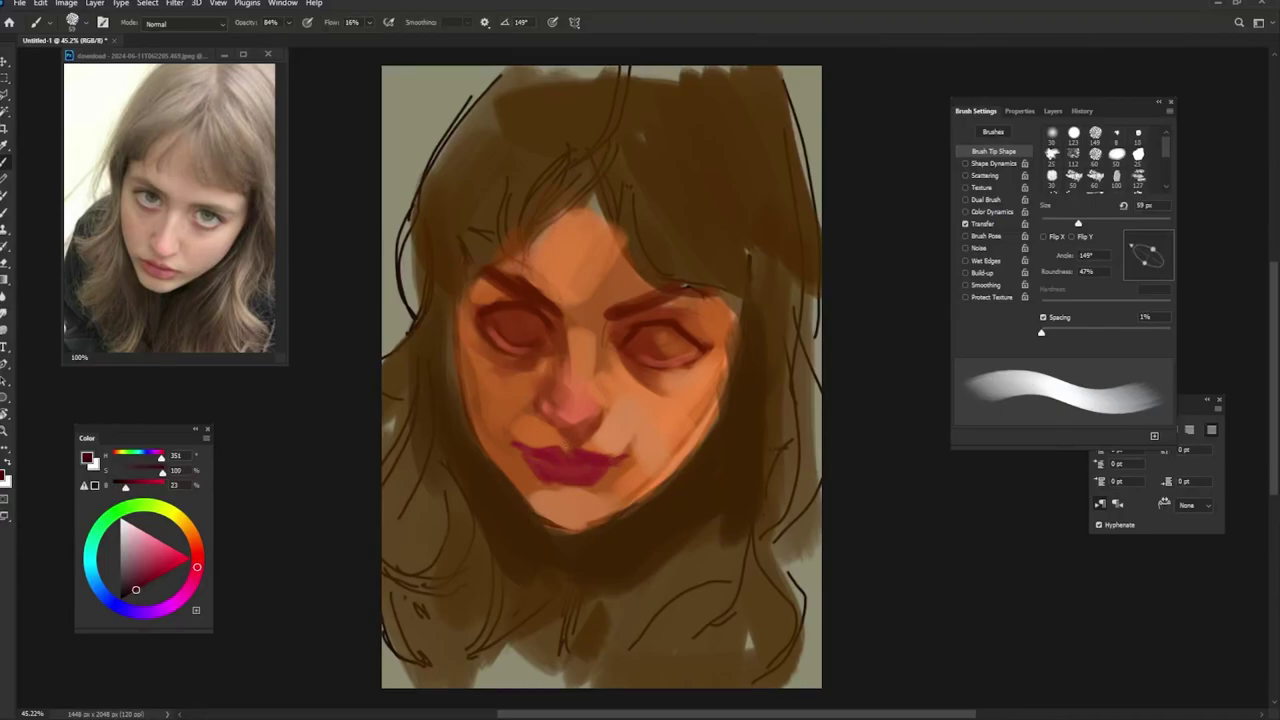
key("bracketleft")
key("bracketleft")
key("bracketleft")
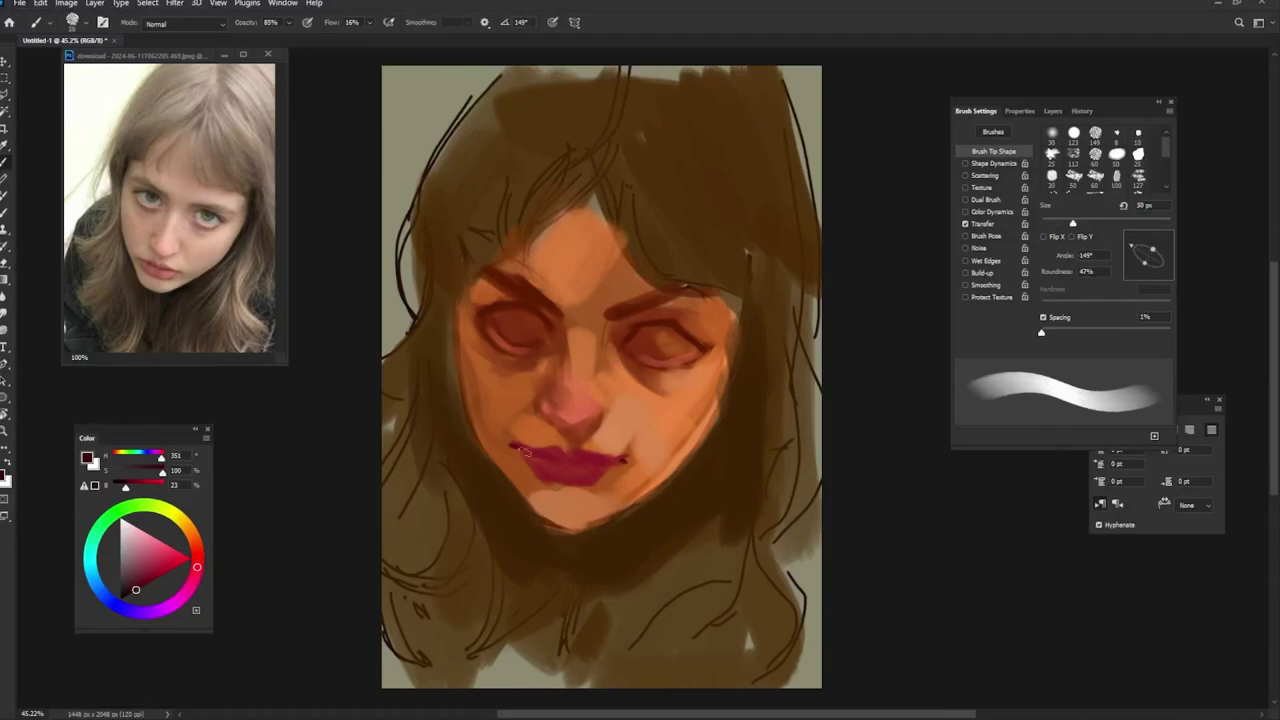
key("bracketright")
key("shift+Right")
key("shift+Left")
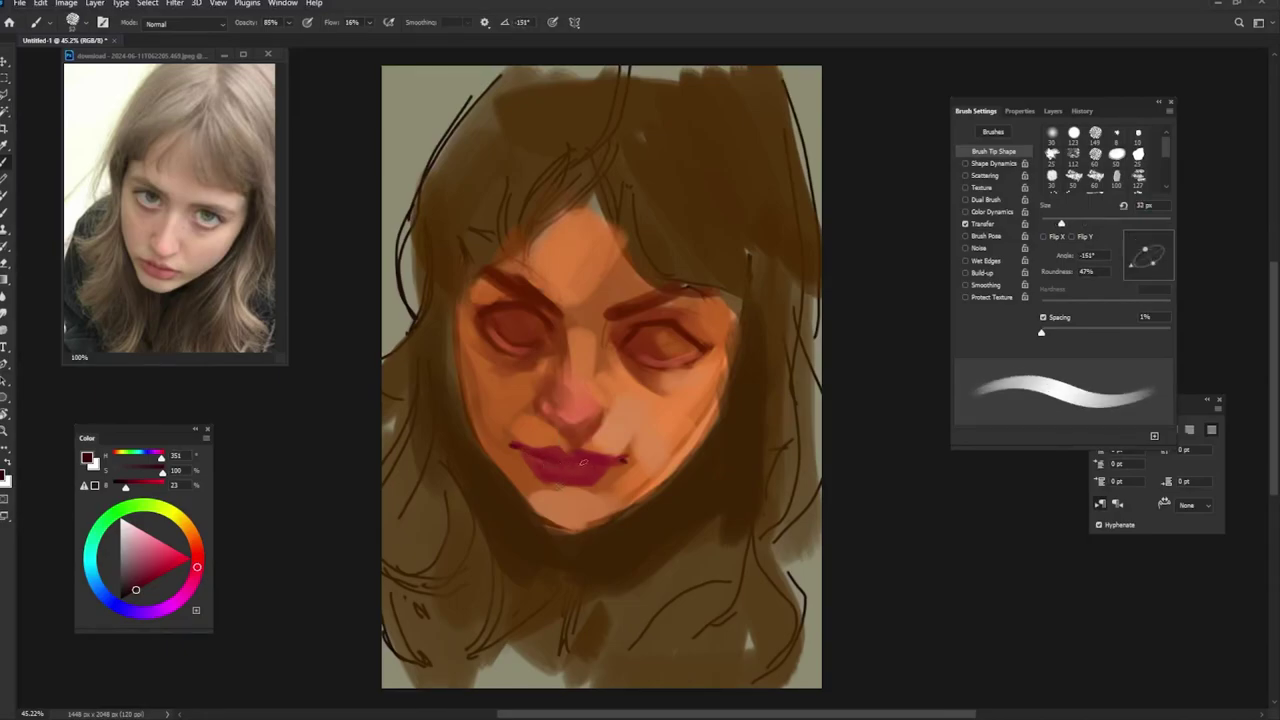
key("shift+Left")
key("shift+Left")
key("shift+Left")
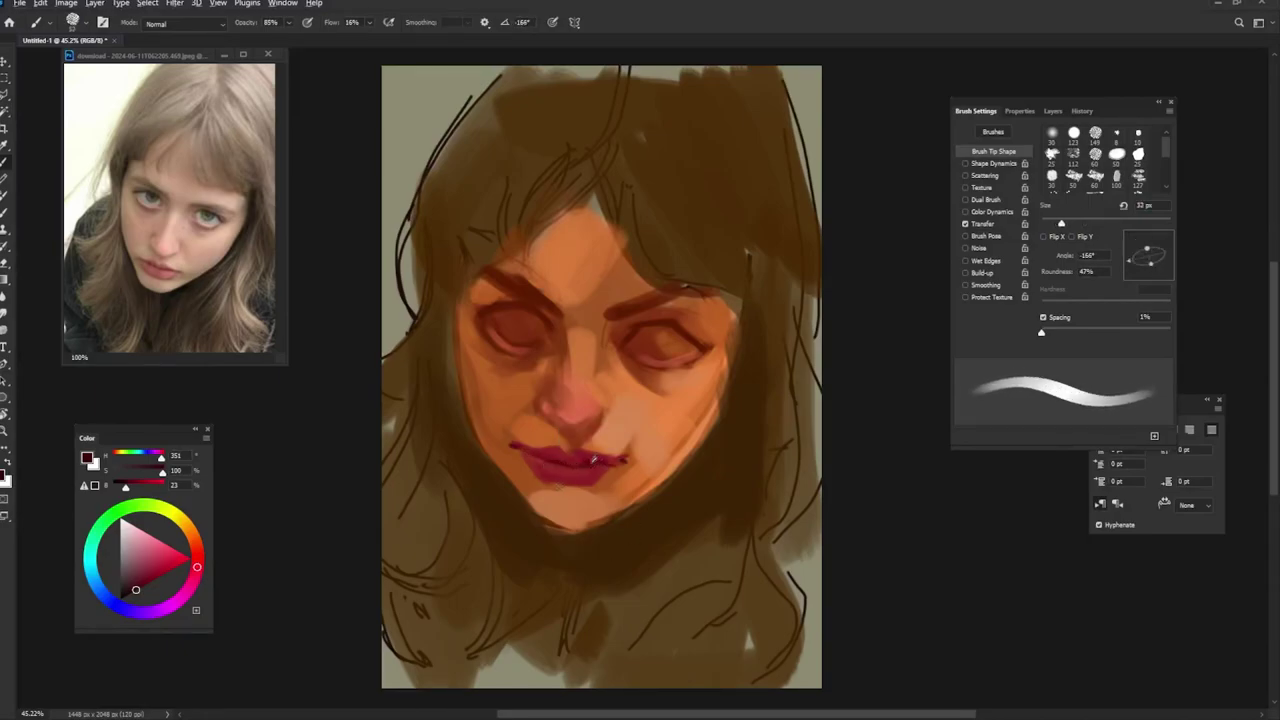
Step: Sample lip red and orange skin tones and paint lighter orange with a 94 px brush
left_click(593, 459, "alt")
key("bracketright")
key("bracketright")
key("bracketright")
left_click(571, 437, "alt")
key("bracketright")
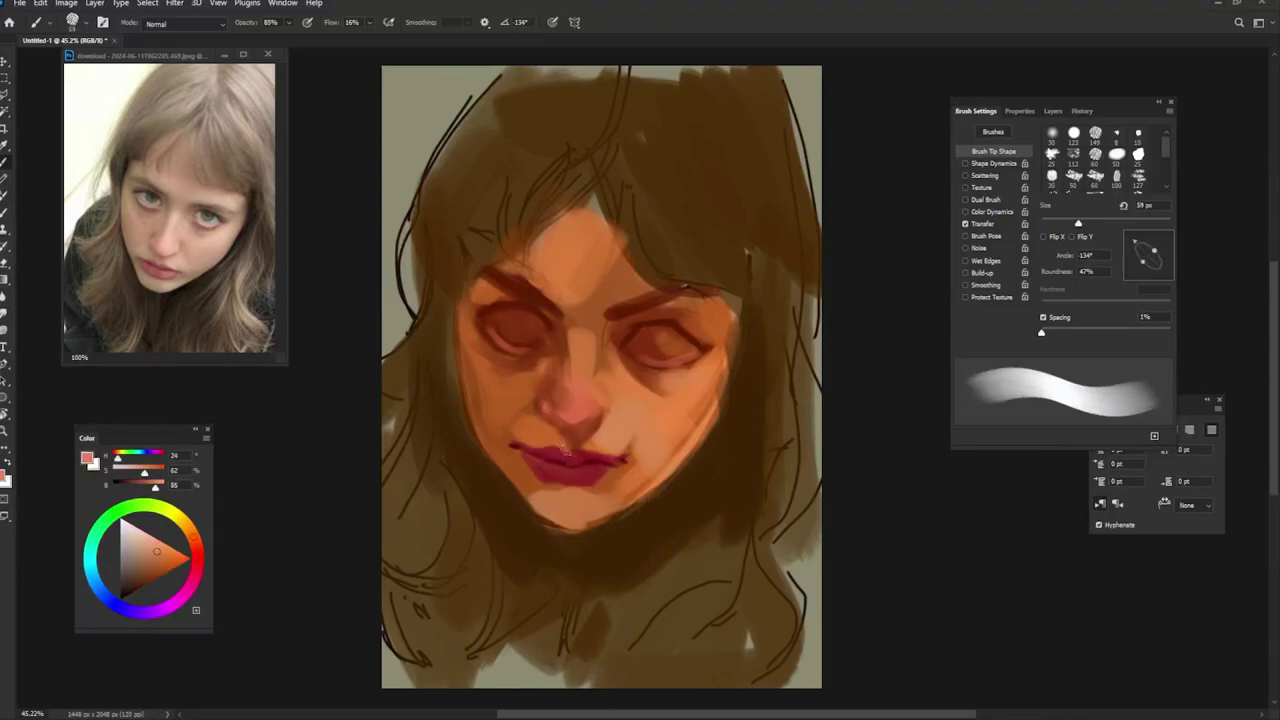
key("shift+Right")
left_click(578, 437, "alt")
key("shift+Right")
key("shift+Right")
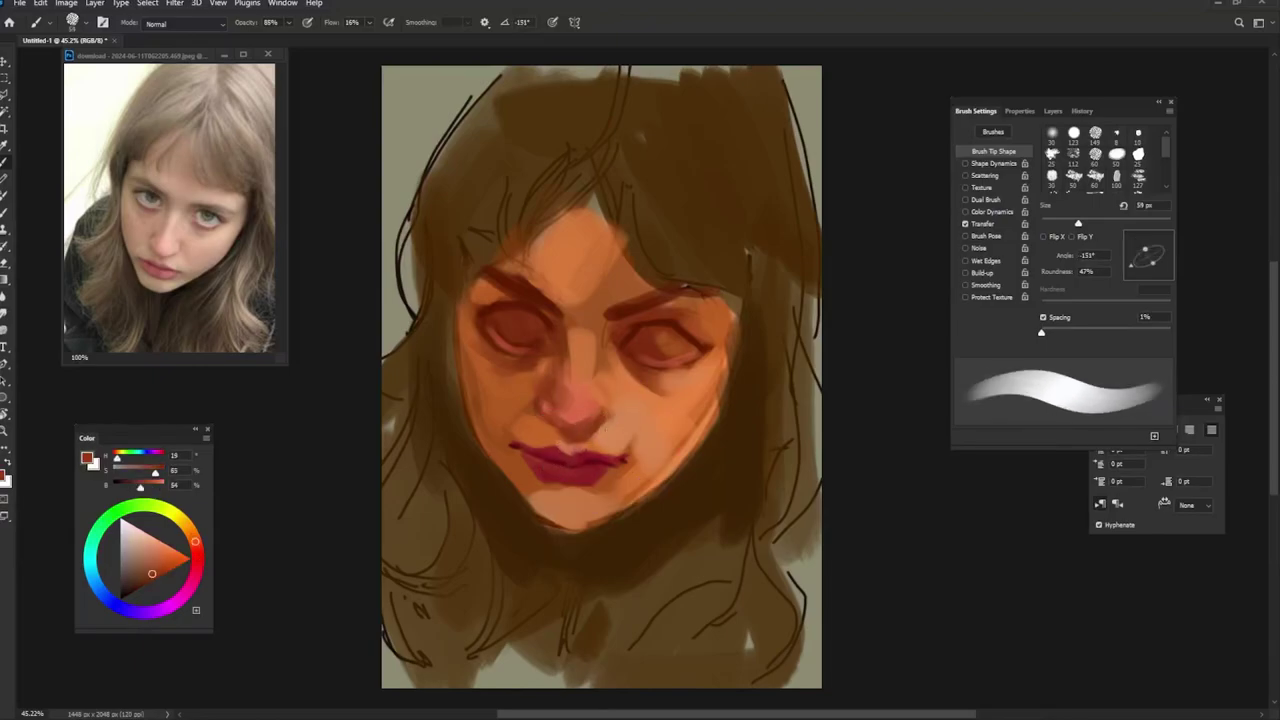
key("shift+Right")
key("shift+Right")
key("shift+Right")
key("shift+Right")
left_click(515, 410, "alt")
key("bracketright")
key("bracketright")
key("bracketright")
key("shift+Right")
key("shift+Right")
key("shift+Right")
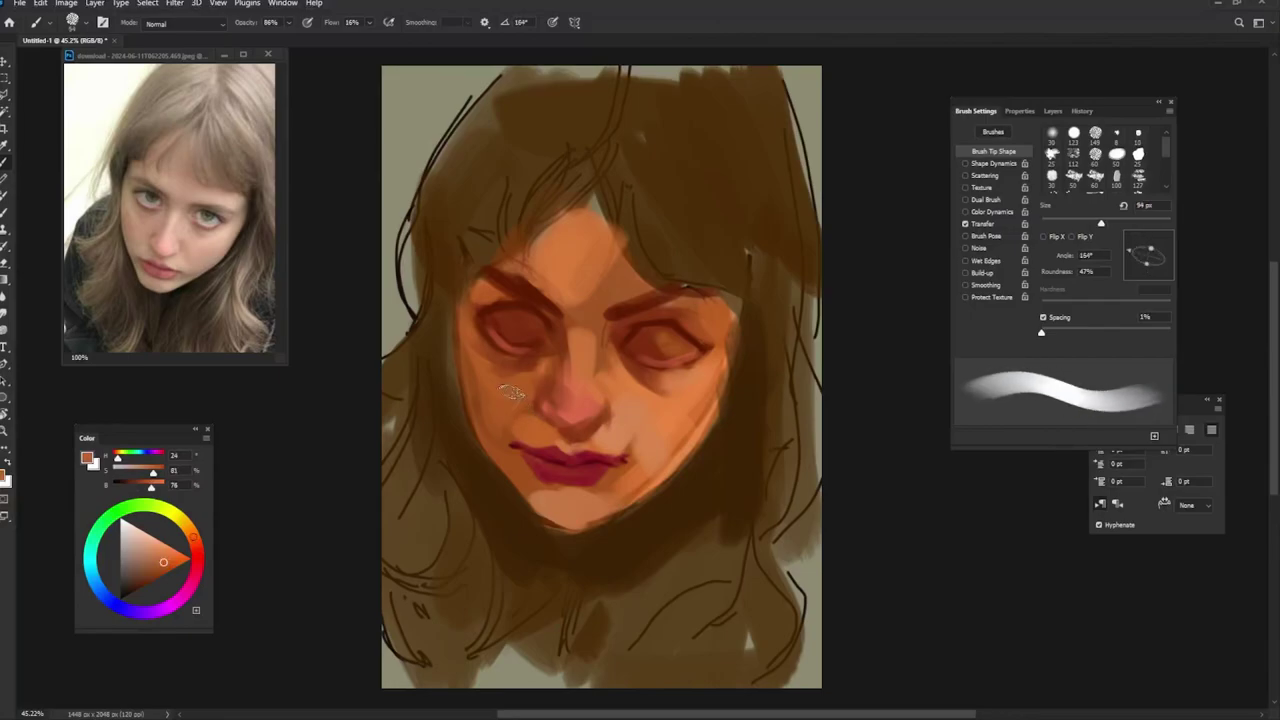
left_click(502, 388, "alt")
key("shift+Right")
key("shift+Right")
key("shift+Right")
key("shift+Right")
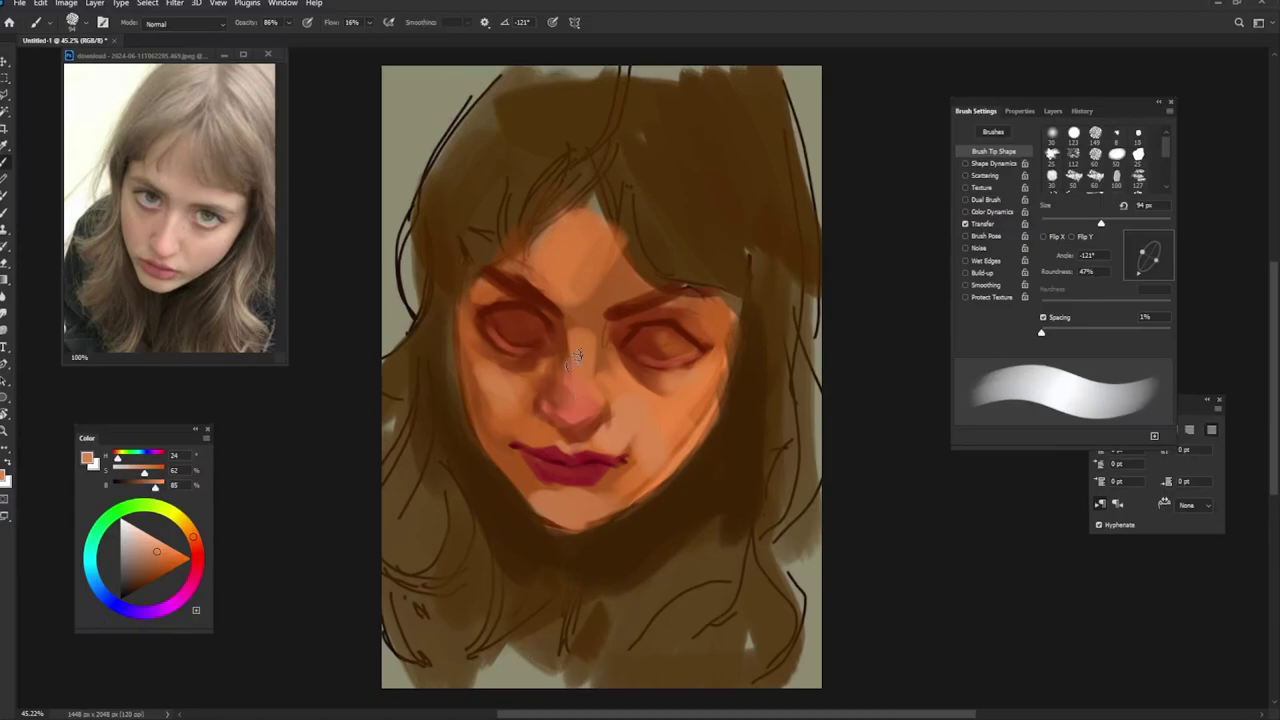
Step: Lighten the left eye white and add a pale mark on the right eye
key("shift+Right")
key("shift+Right")
key("shift+Right")
left_click_drag(497, 330, 540, 318)
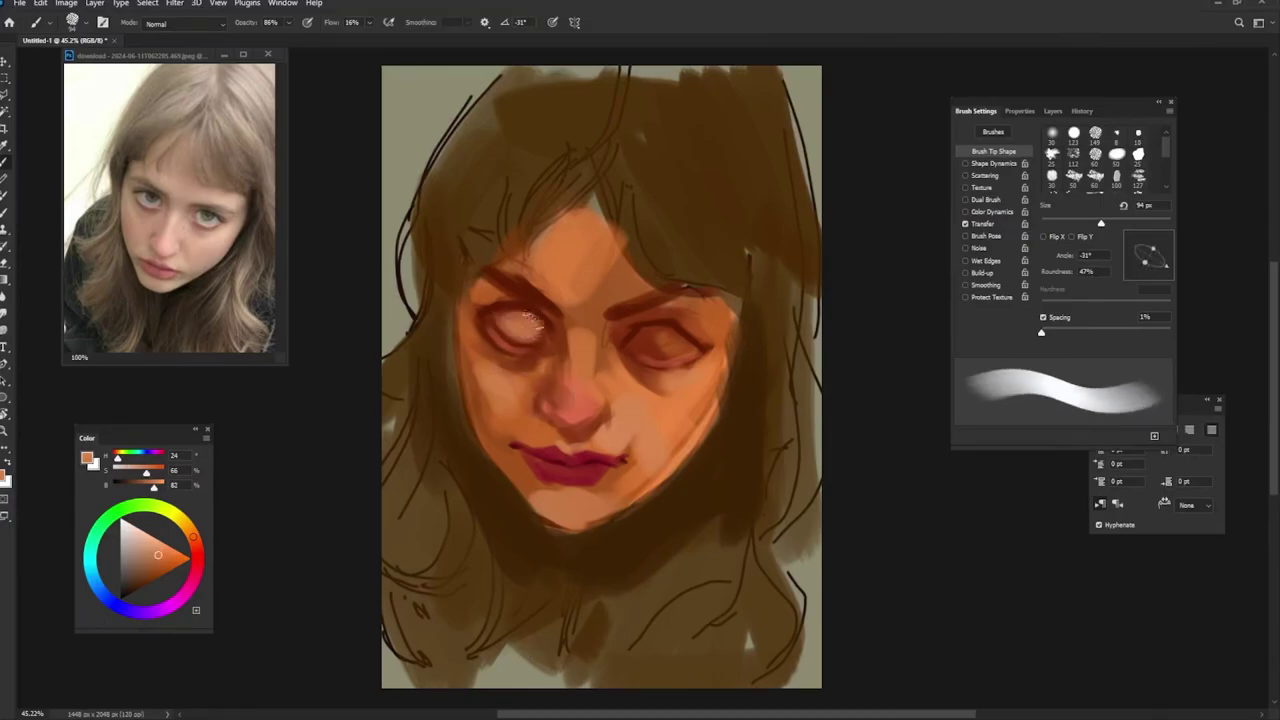
left_click_drag(648, 348, 682, 334)
key("shift+Right")
key("shift+Right")
key("bracketleft")
key("bracketleft")
key("bracketleft")
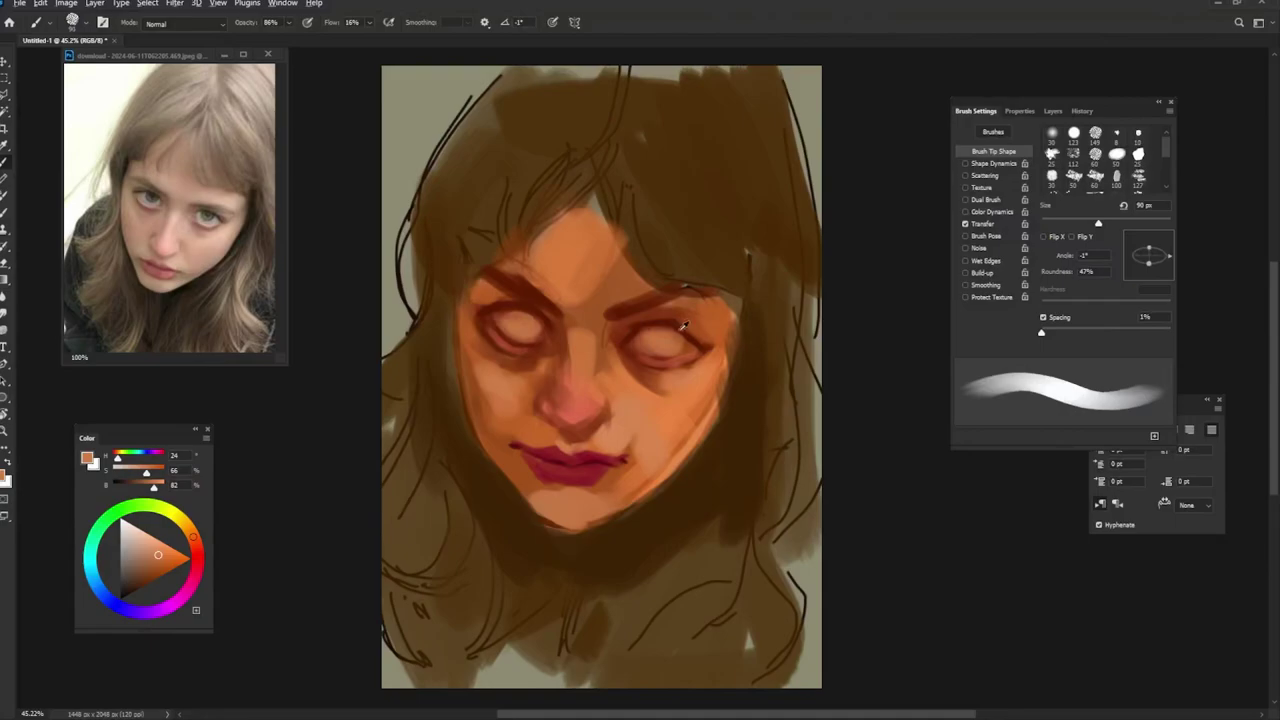
Step: Sample dark browns and orange skin near the right eye, resizing the brush to 37 px
left_click(677, 303, "alt")
key("bracketleft")
key("bracketleft")
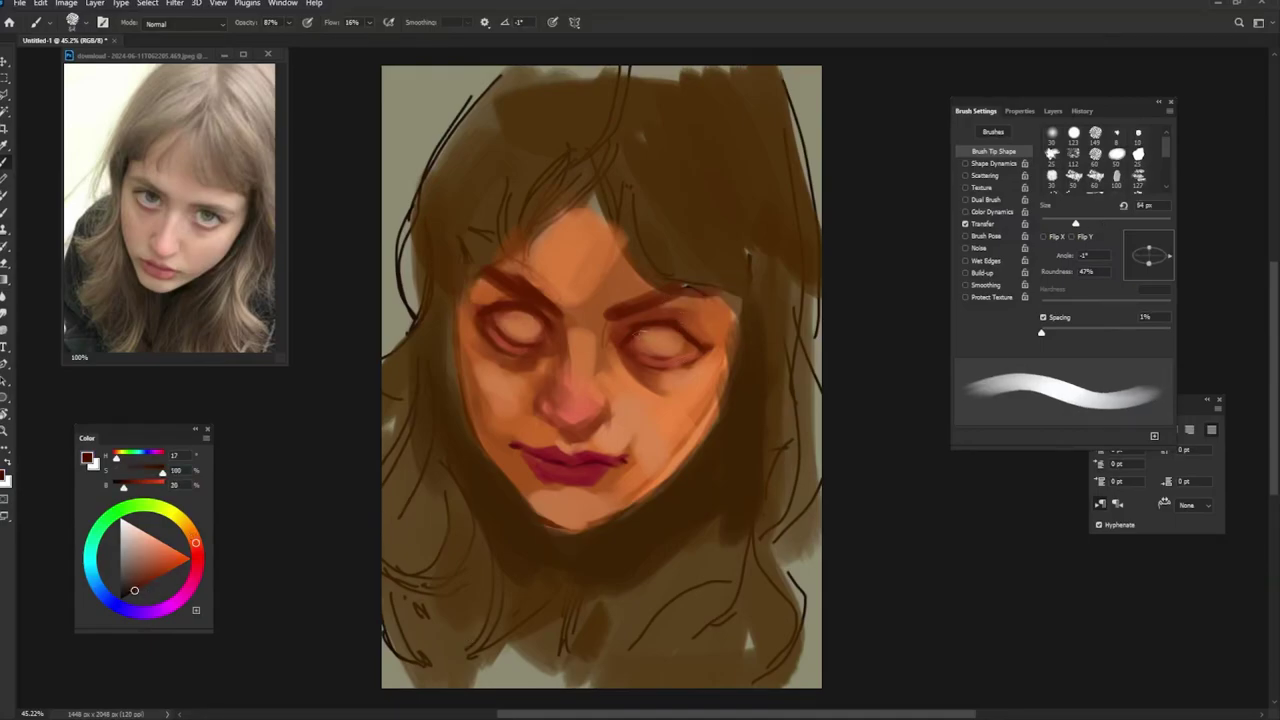
key("bracketleft")
key("bracketleft")
left_click(669, 322, "alt")
key("bracketright")
key("bracketright")
key("bracketright")
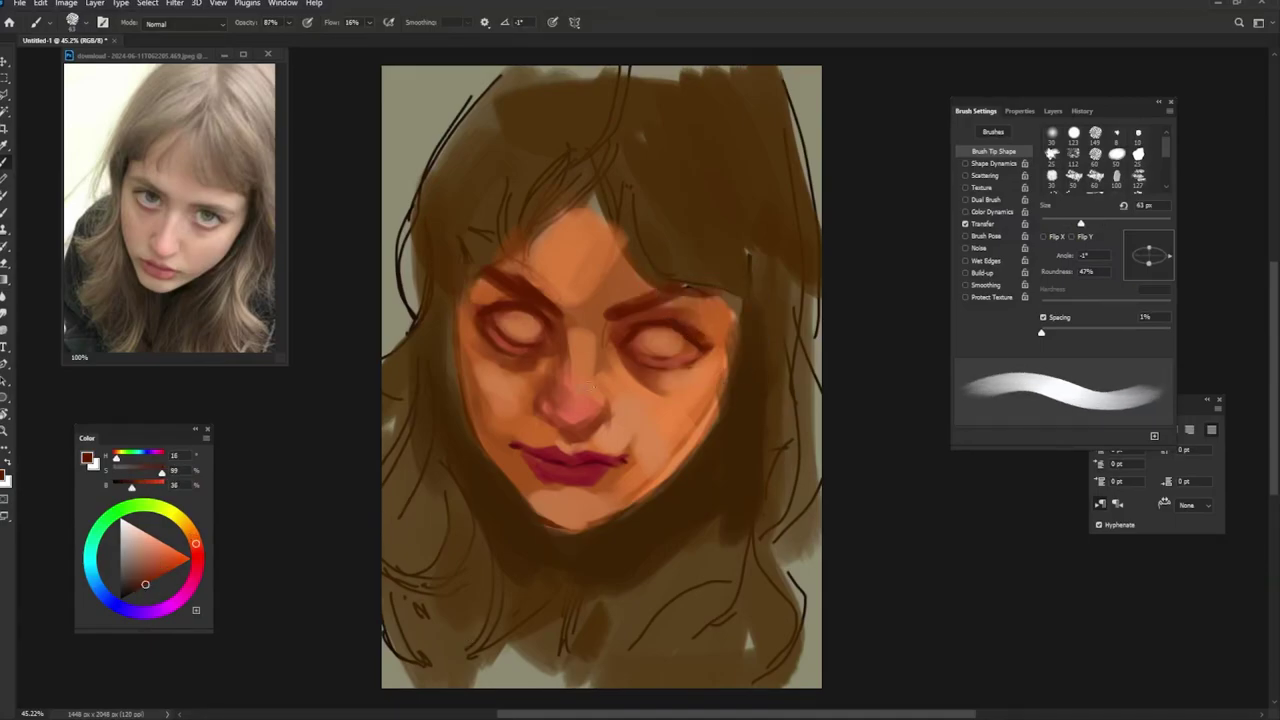
left_click(712, 322, "alt")
key("bracketleft")
key("bracketleft")
key("bracketleft")
Step: Pick a very dark red and set the paint opacity to 83%
key("shift+Left")
key("shift+Left")
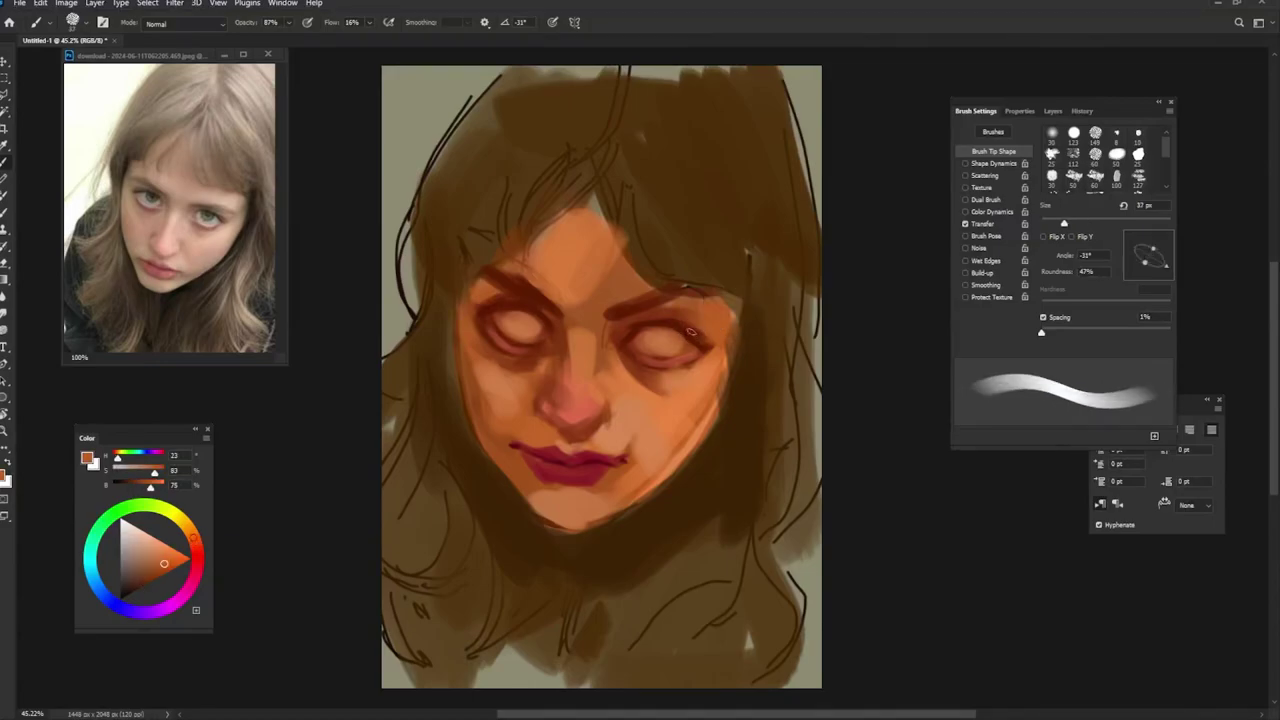
key("shift+Right")
key("shift+Right")
key("bracketright")
key("8")
key("3")
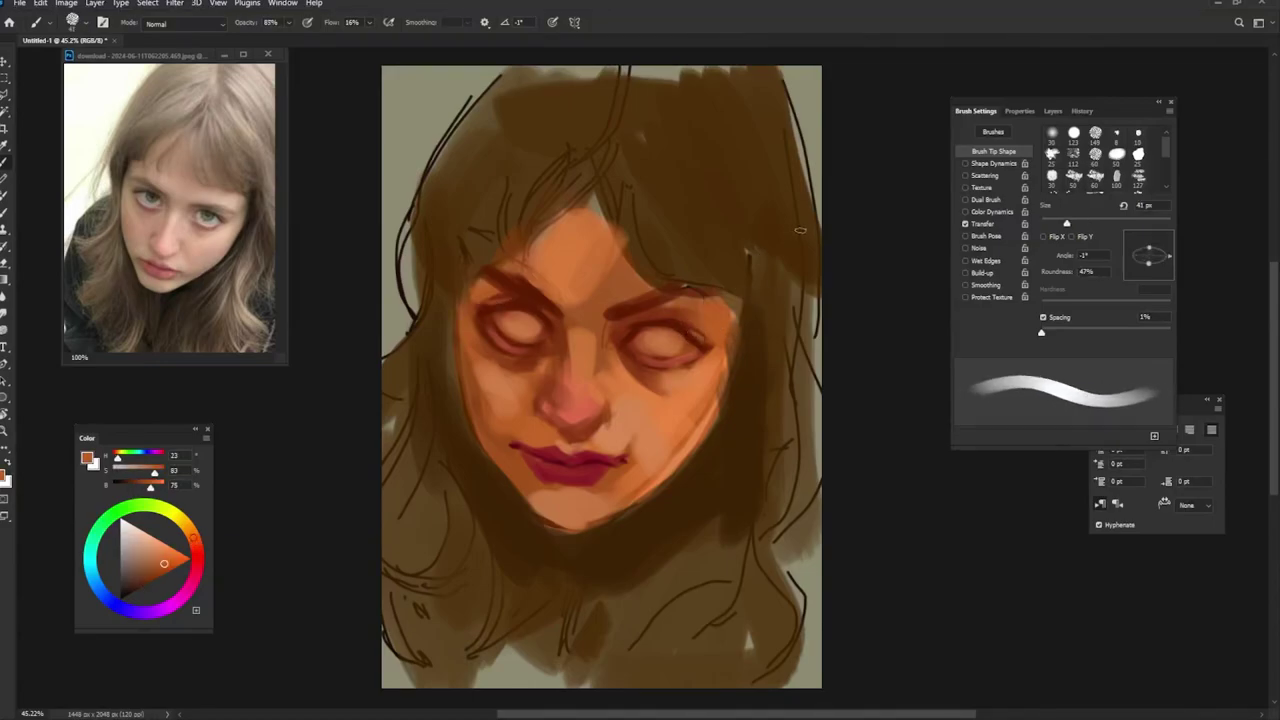
left_click(548, 318, "alt")
key("8")
key("5")
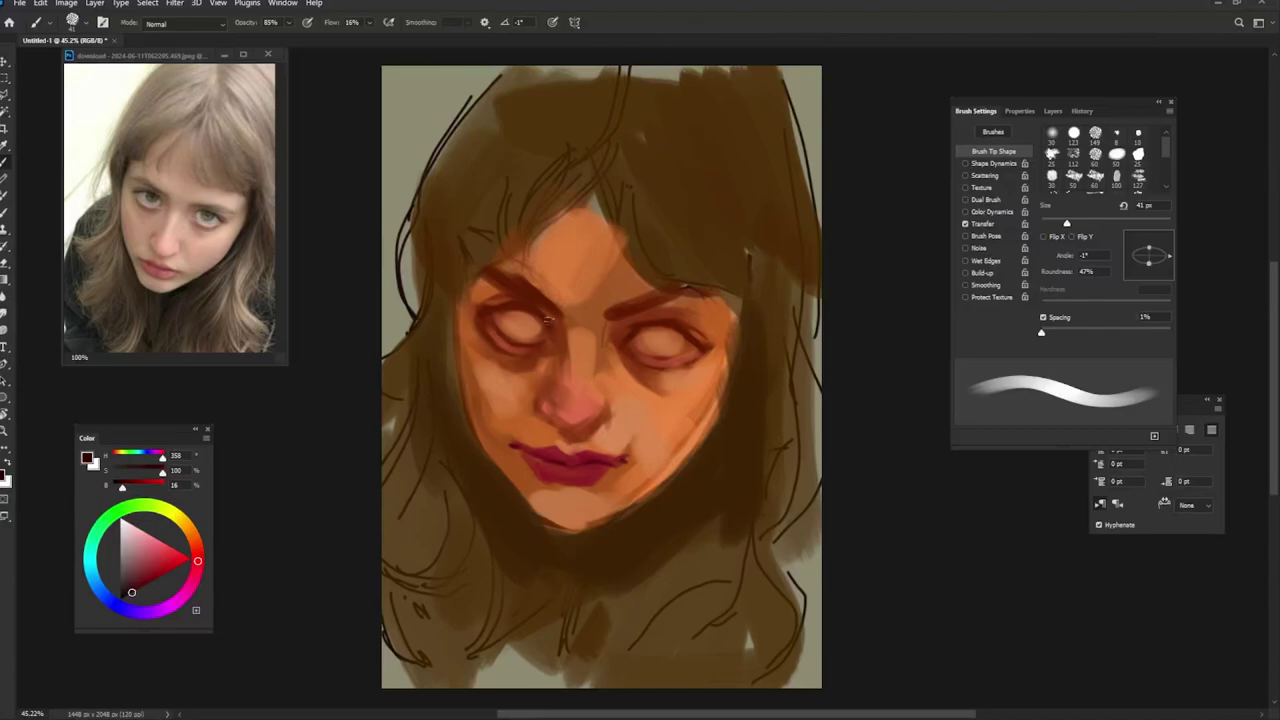
key("8")
key("3")
Step: Sample orange-brown and darker brown skin tones around the eyes, angling the brush tip
key("shift+Left")
key("shift+Left")
key("shift+Right")
key("shift+Right")
key("shift+Right")
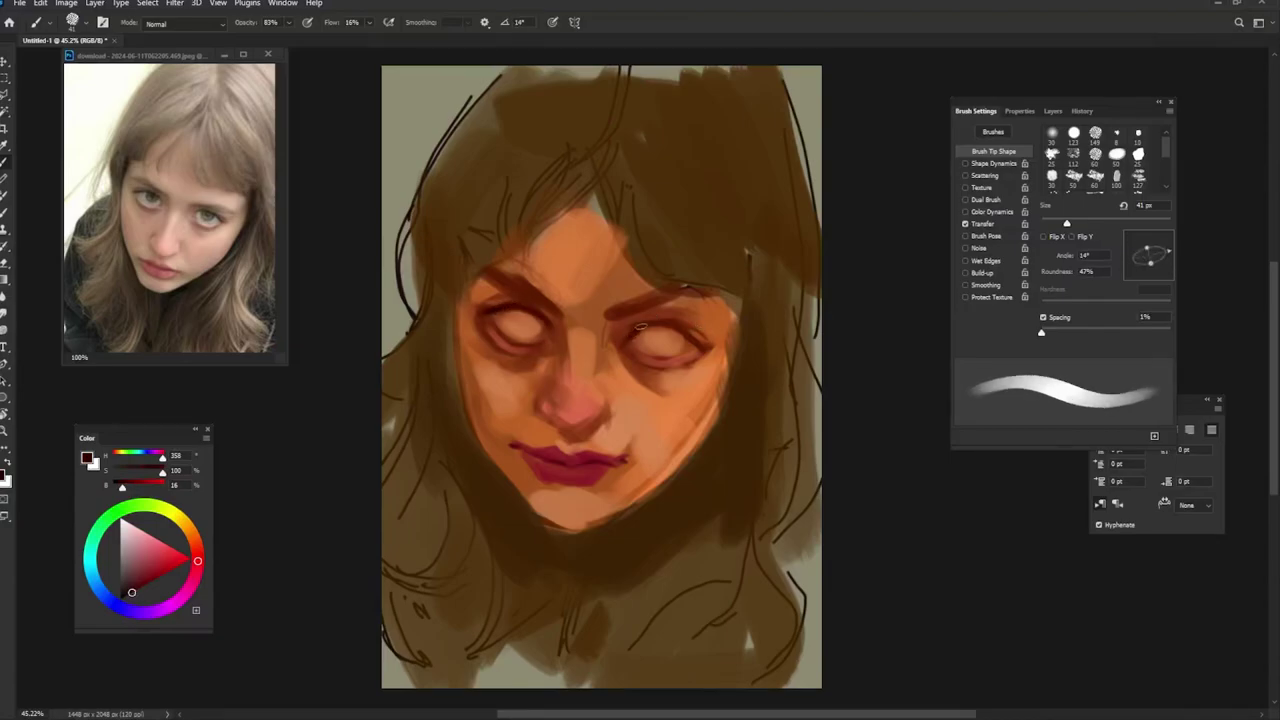
key("shift+Left")
key("shift+Left")
key("shift+Left")
key("shift+Left")
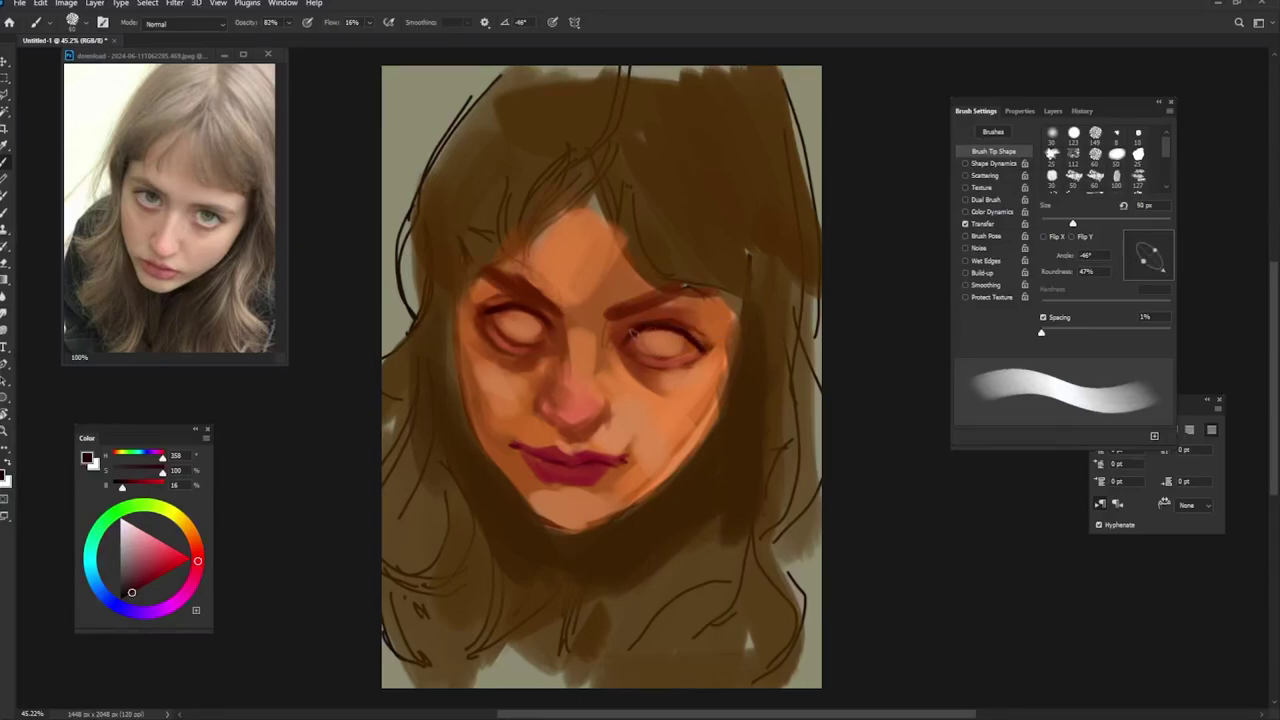
left_click(620, 345, "alt")
key("shift+Left")
key("shift+Left")
key("shift+Left")
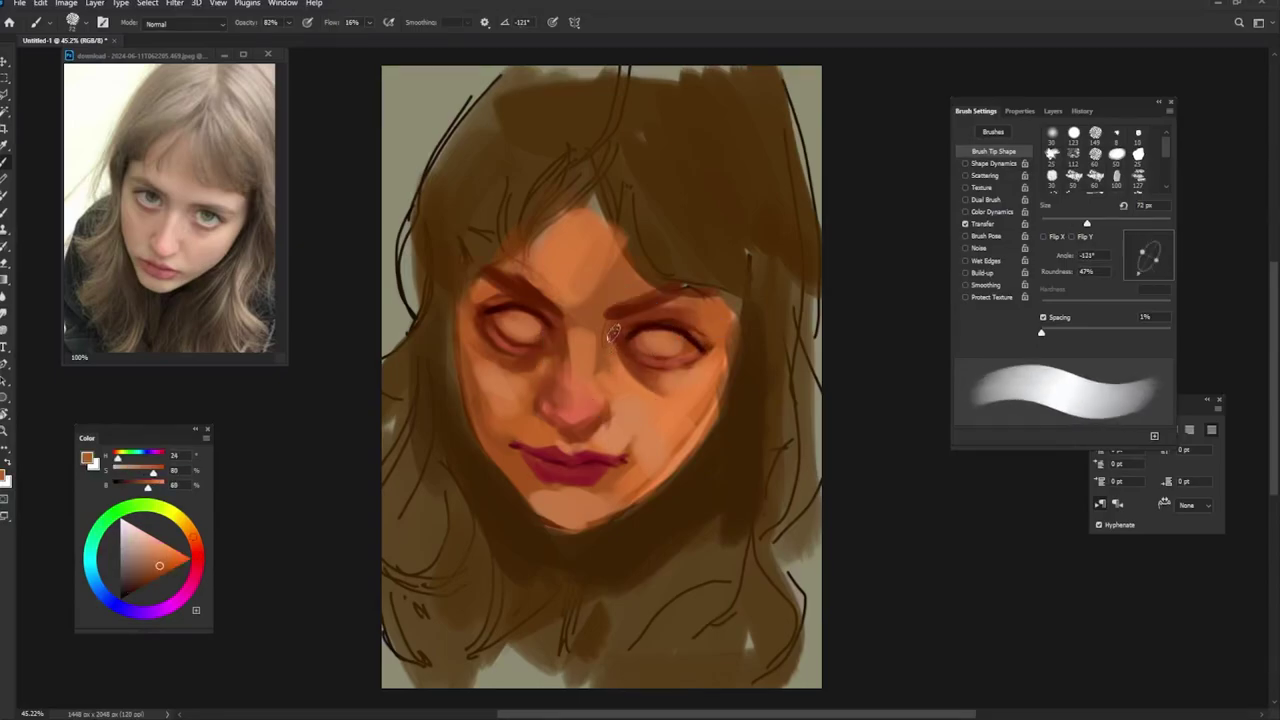
key("shift+Right")
key("shift+Right")
key("shift+Right")
left_click(560, 340, "alt")
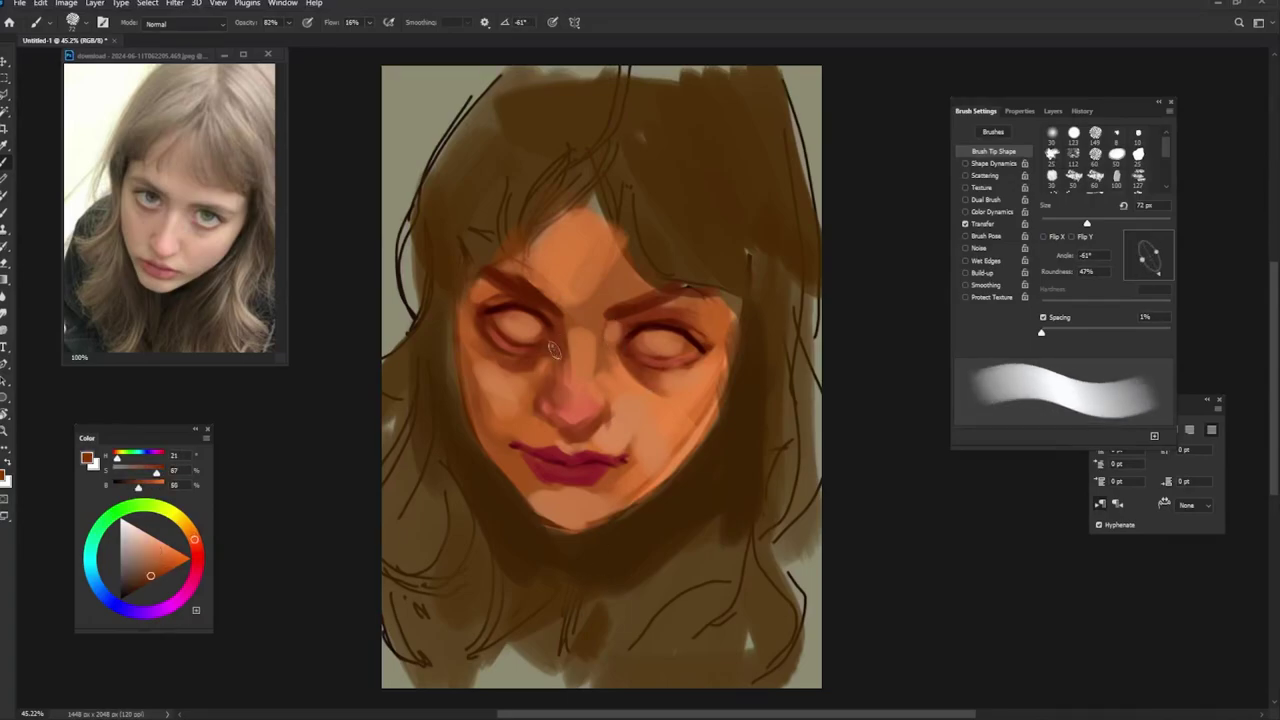
Step: Paint lighter orange skin below the eyes with a 59 px brush
key("shift+Right")
key("shift+Right")
key("shift+Right")
left_click(558, 350, "alt")
key("shift+Left")
key("shift+Left")
key("shift+Left")
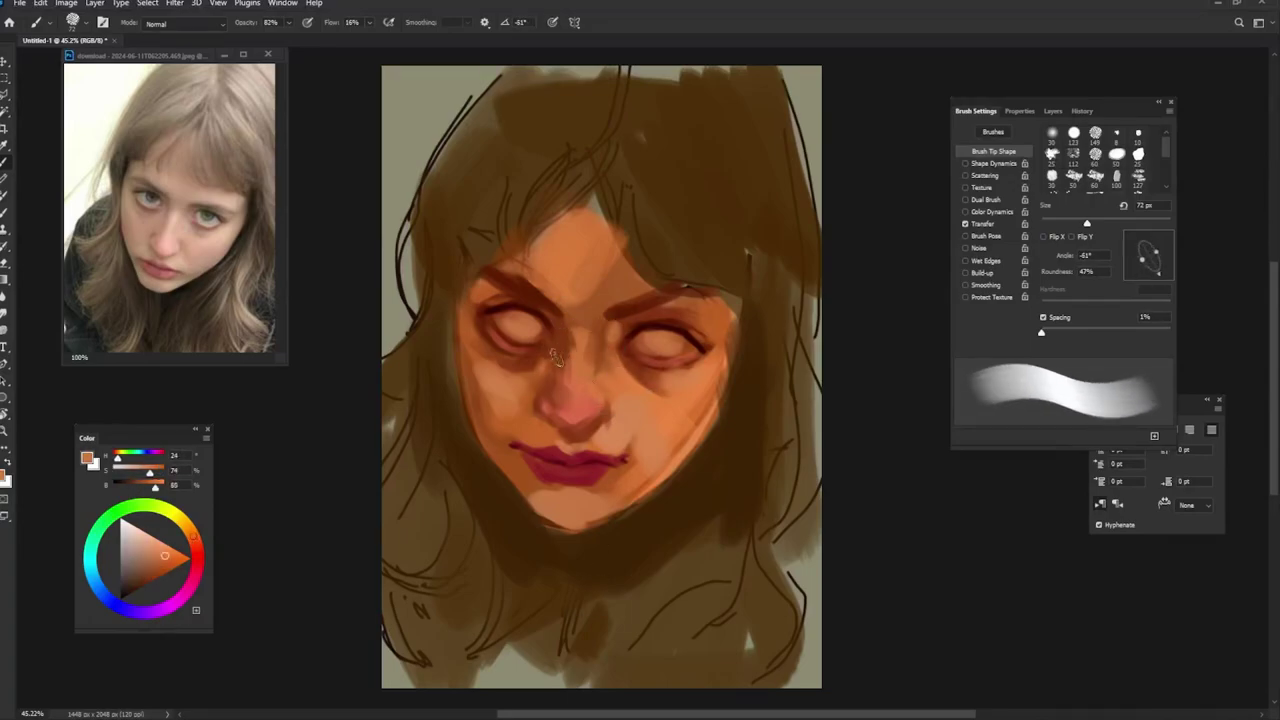
key("shift+Left")
key("shift+Left")
key("shift+Left")
left_click(548, 358, "alt")
key("shift+Right")
key("shift+Right")
mouse_move(620, 358)
left_mouse_down()
mouse_move(598, 358)
mouse_move(639, 344)
left_mouse_up()
Step: Refine the skin between the eyes with dark brown and lighter orange strokes
left_click(545, 360, "alt")
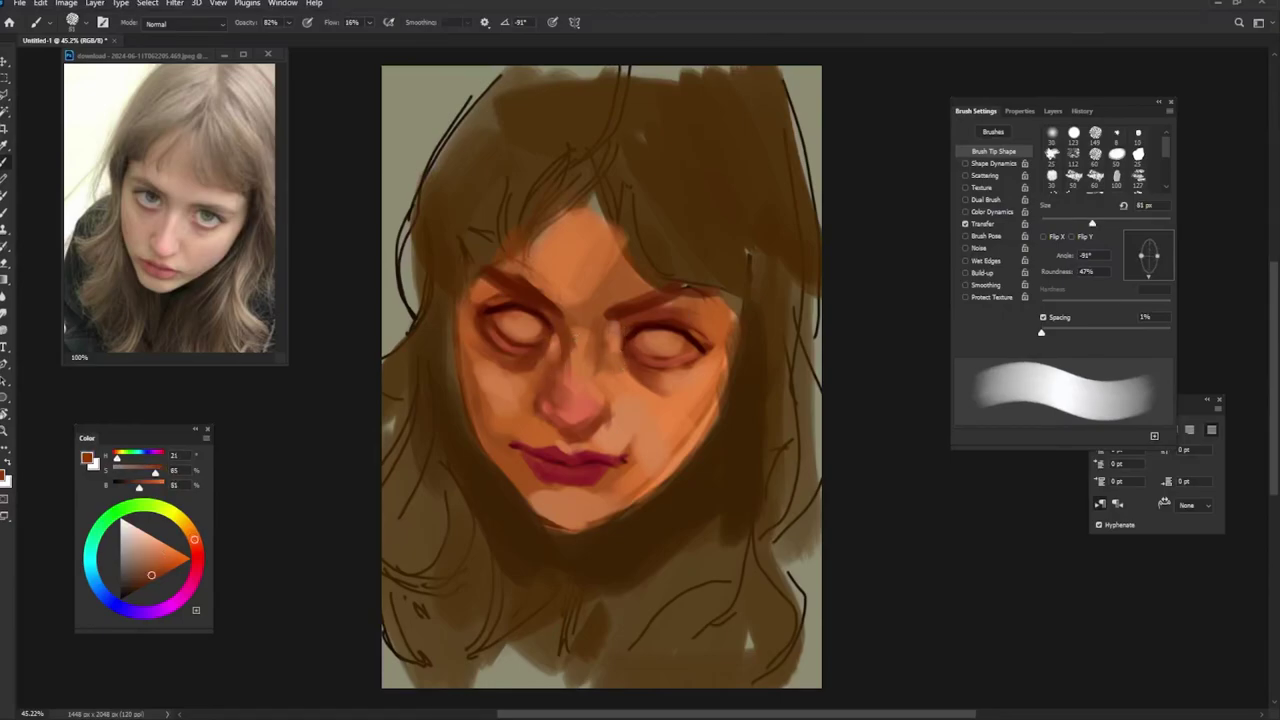
key("shift+Left")
key("shift+Left")
left_click_drag(600, 388, 625, 395)
left_click(580, 360, "alt")
key("shift+Right")
key("shift+Right")
mouse_move(601, 349)
left_mouse_down()
mouse_move(581, 349)
mouse_move(585, 317)
left_mouse_up()
left_click(581, 349, "alt")
Step: Paint lighter orange planes across the forehead with a 112 px brush
key("shift+Right")
key("shift+Right")
key("shift+Right")
left_click(585, 320, "alt")
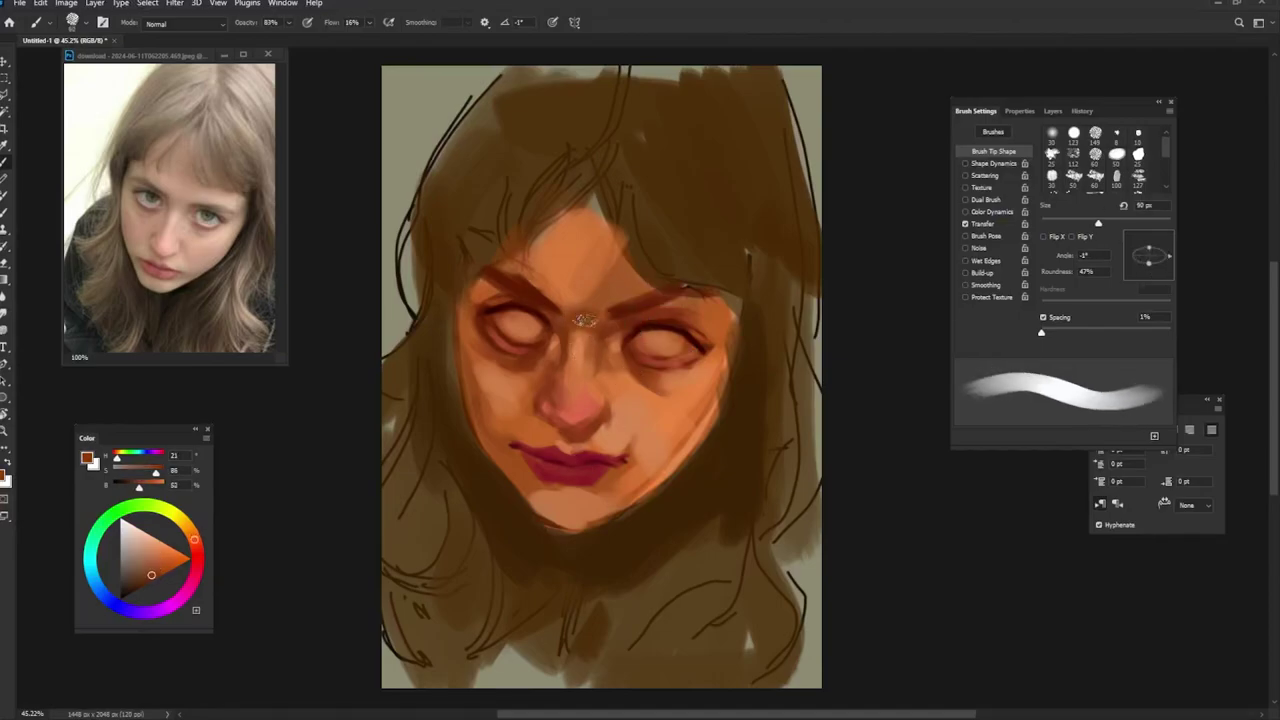
left_click(596, 243, "alt")
key("shift+Right")
key("shift+Right")
key("shift+Right")
mouse_move(575, 243)
left_mouse_down()
mouse_move(596, 243)
mouse_move(557, 222)
left_mouse_up()
key("shift+Right")
key("shift+Right")
key("shift+Right")
Step: Add warm reddish shading at the right temple and light orange over the right forehead hair
left_click(666, 275, "alt")
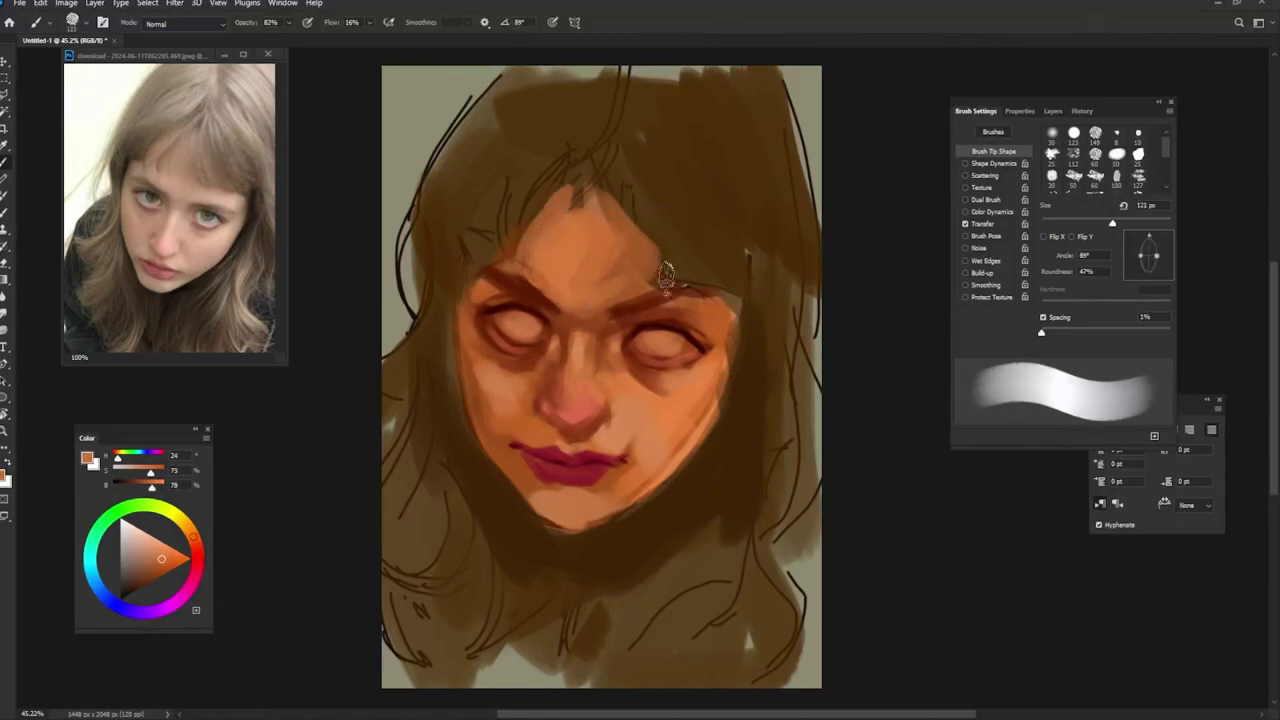
key("shift+Left")
key("shift+Left")
key("shift+Left")
left_click_drag(655, 266, 712, 218)
left_click(674, 263, "alt")
left_click(725, 336, "alt")
Step: Extend the light orange over the hairline and add dark strokes beside the right eye
key("shift+Left")
key("shift+Left")
key("shift+Left")
mouse_move(725, 336)
left_mouse_down()
mouse_move(710, 336)
mouse_move(730, 300)
left_mouse_up()
key("shift+Right")
key("shift+Right")
key("shift+Right")
key("shift+Right")
key("shift+Right")
key("shift+Right")
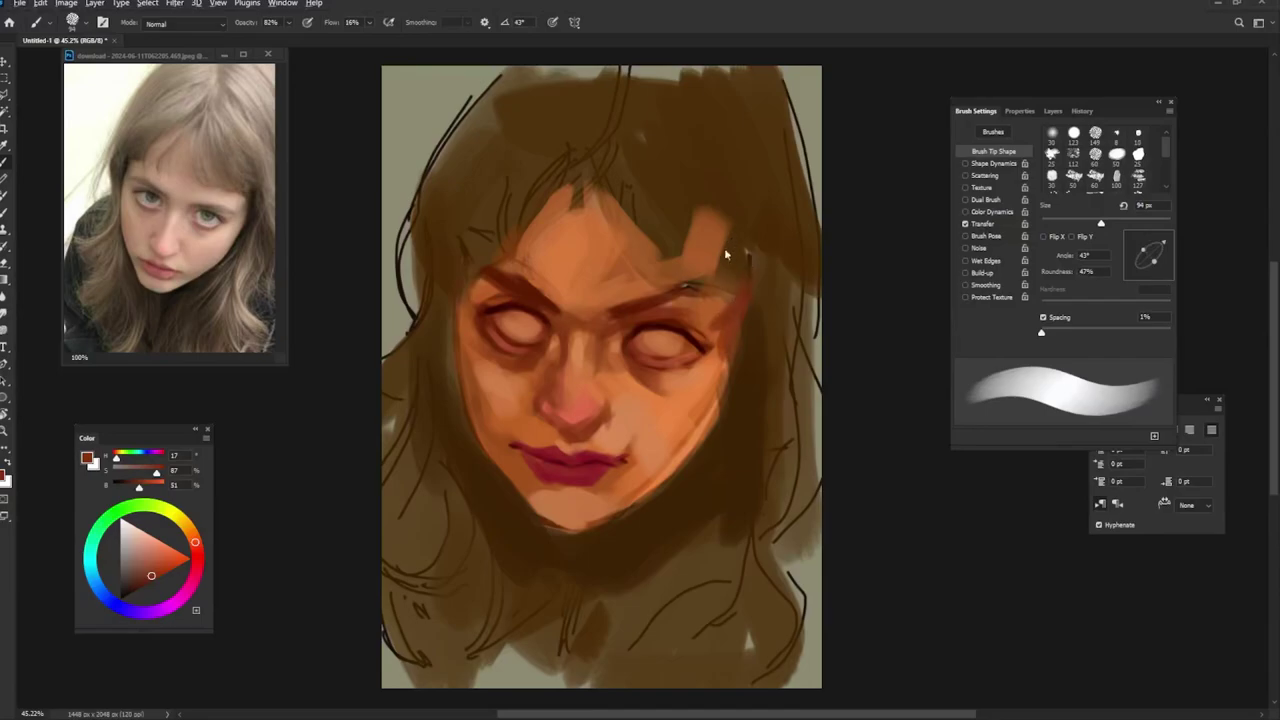
left_click(730, 298, "alt")
key("shift+Left")
key("shift+Left")
key("shift+Left")
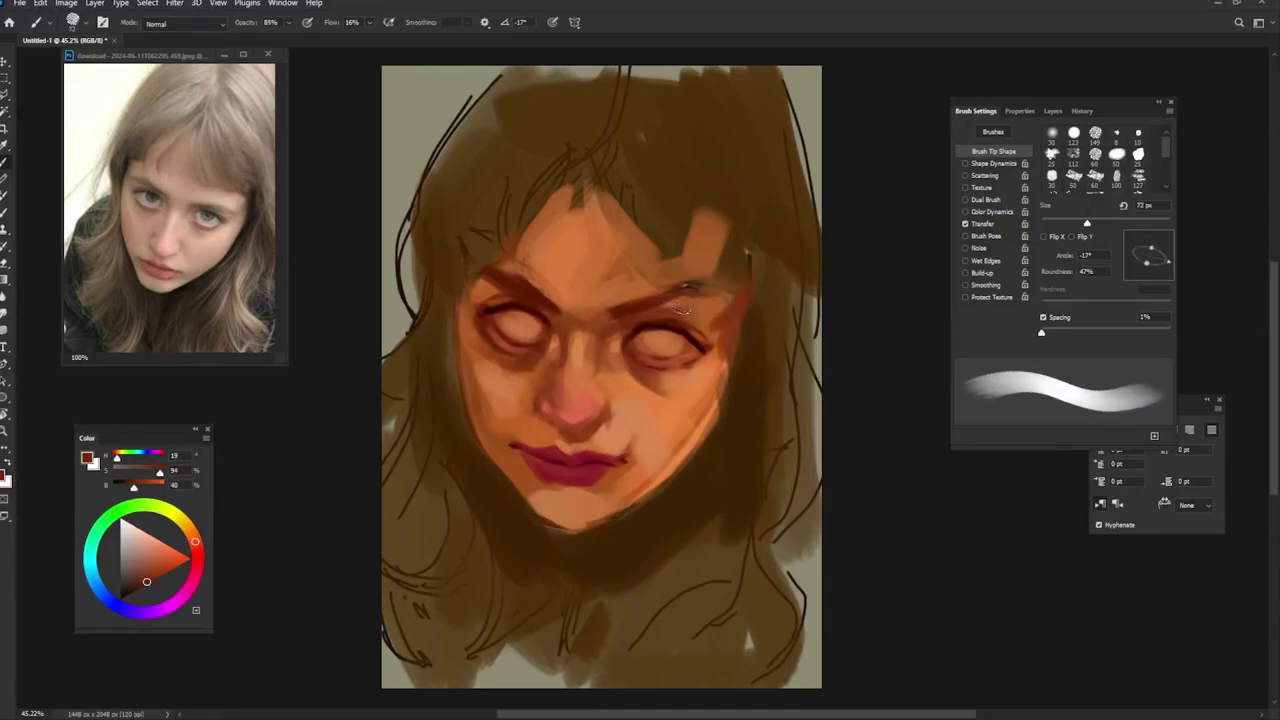
Step: Sample orange and dark brown tones near the right eye, sizing the brush to 90 px
left_click(638, 304, "alt")
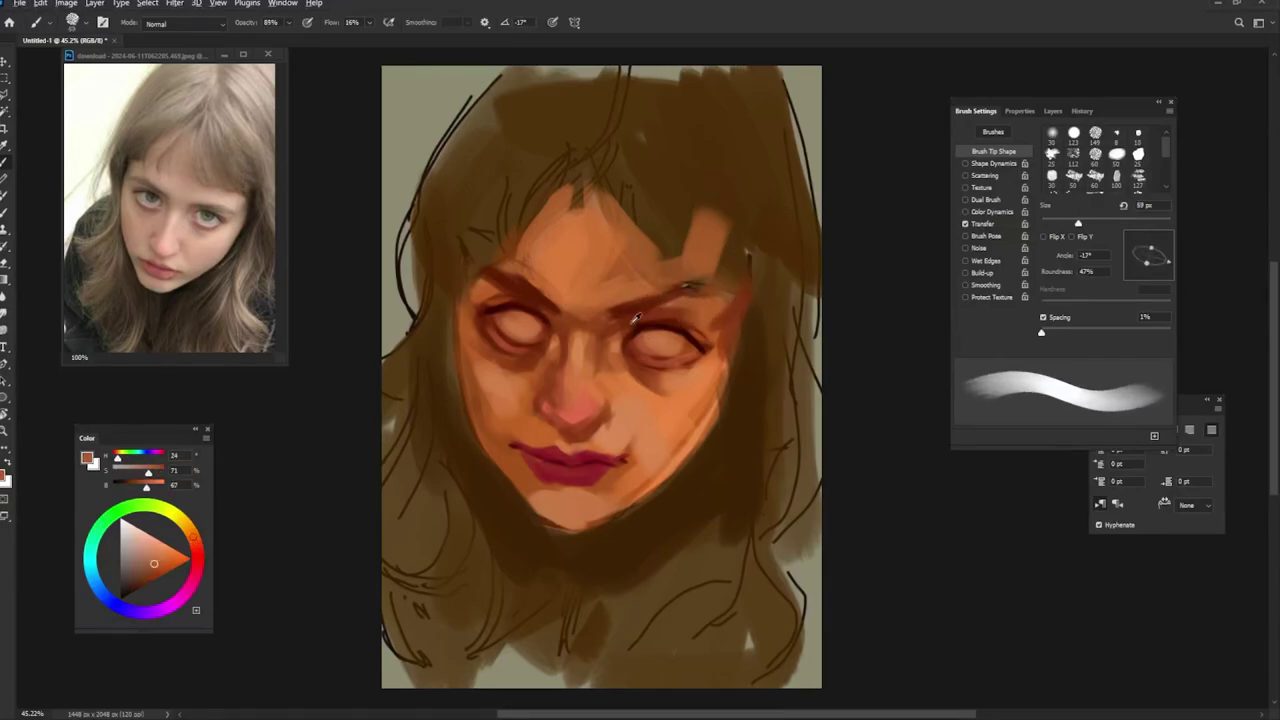
left_click(636, 318, "alt")
key("shift+Right")
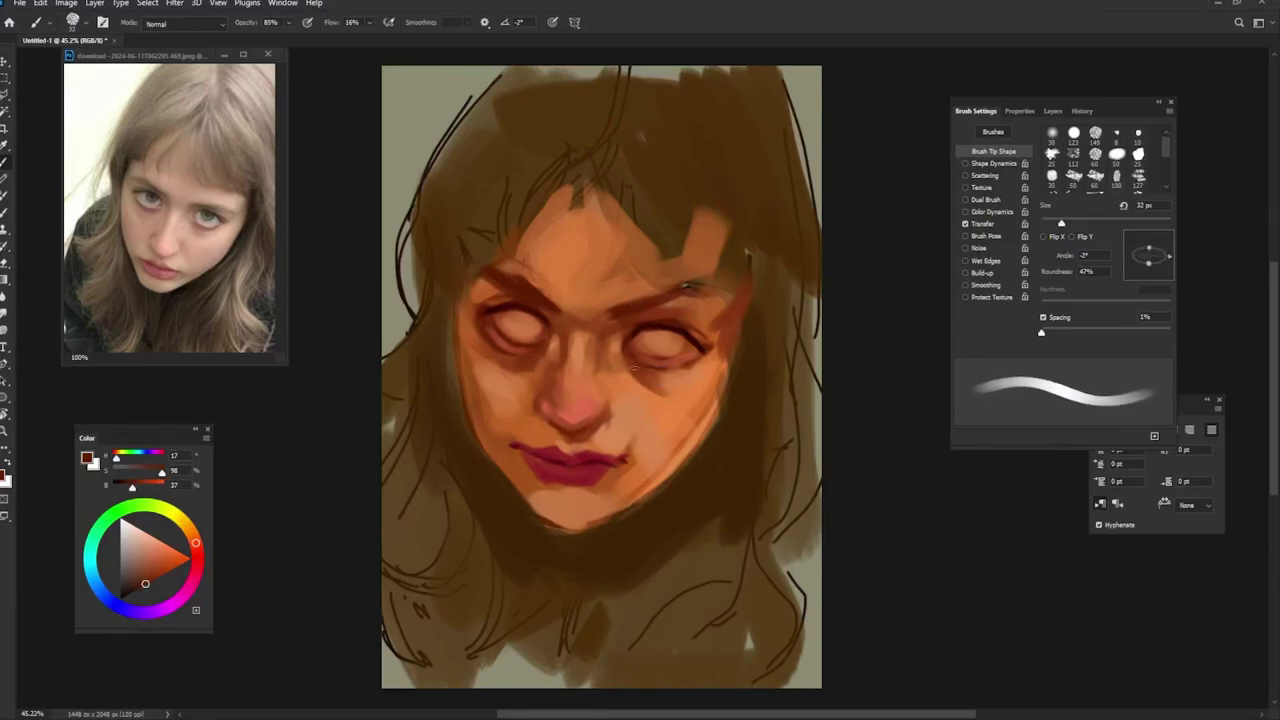
key("bracketright")
key("bracketright")
key("bracketright")
key("bracketright")
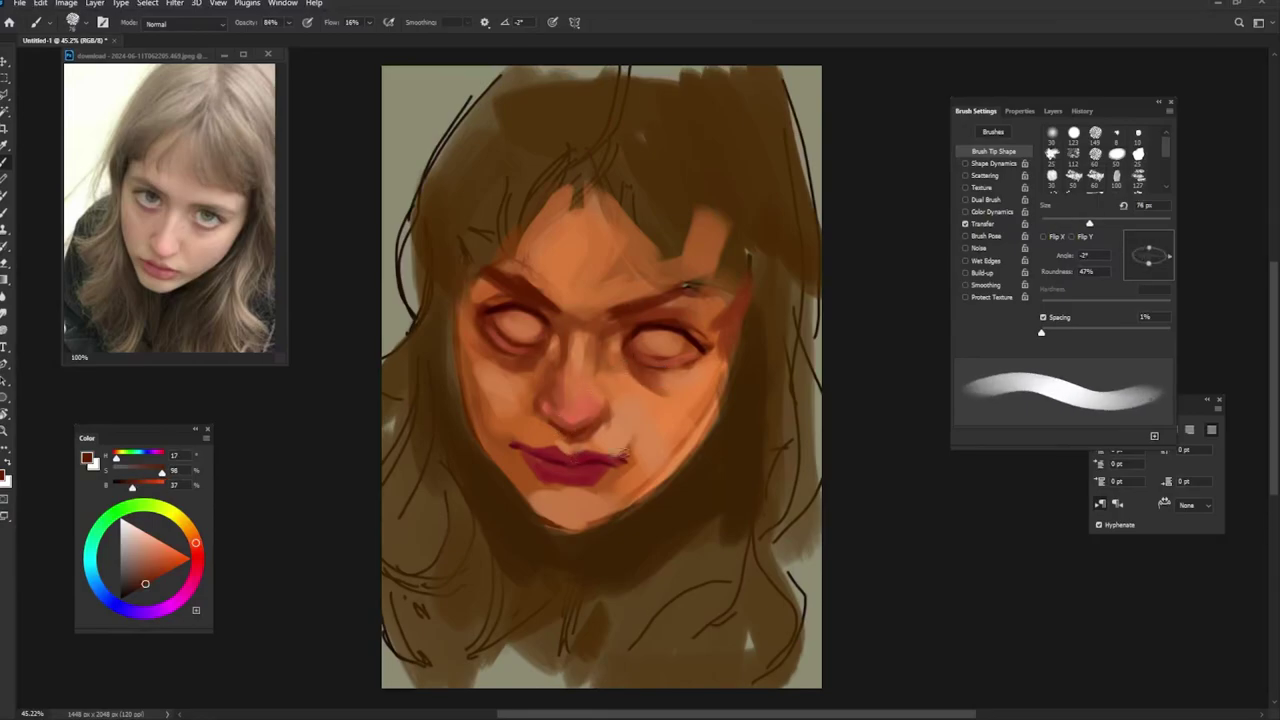
left_click(632, 306, "alt")
key("shift+Right")
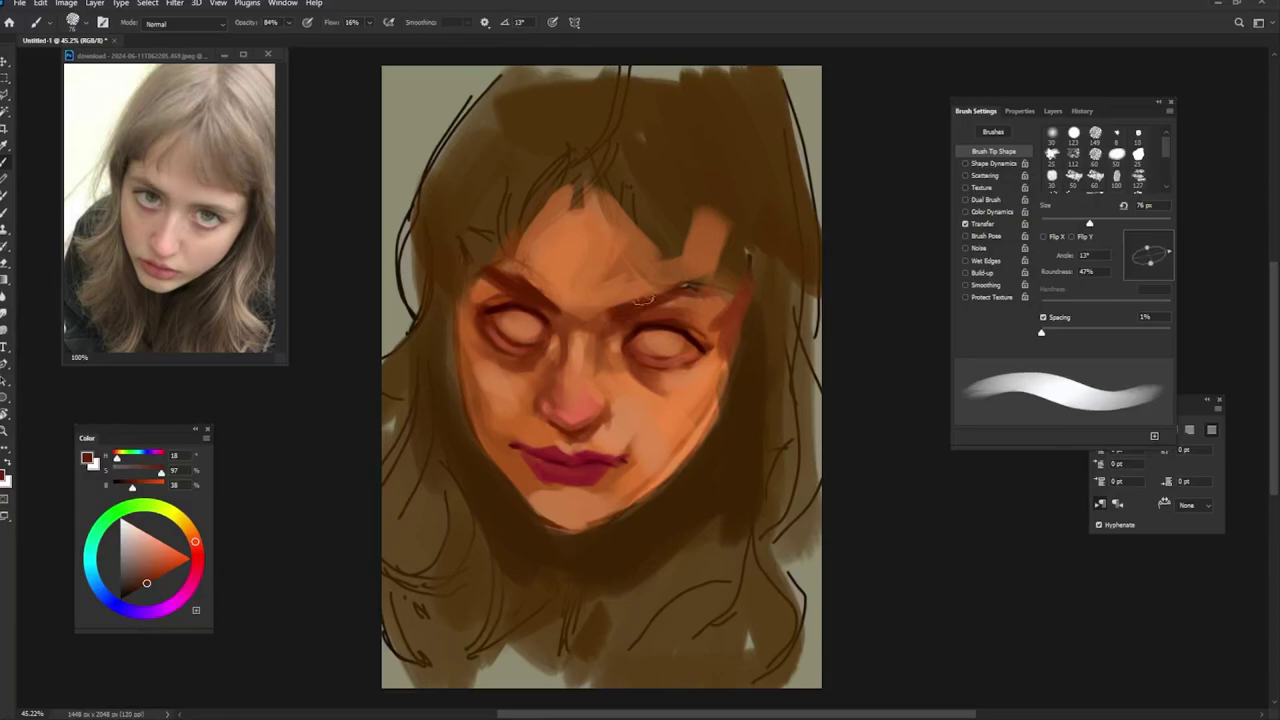
key("shift+Left")
key("shift+Left")
key("shift+Left")
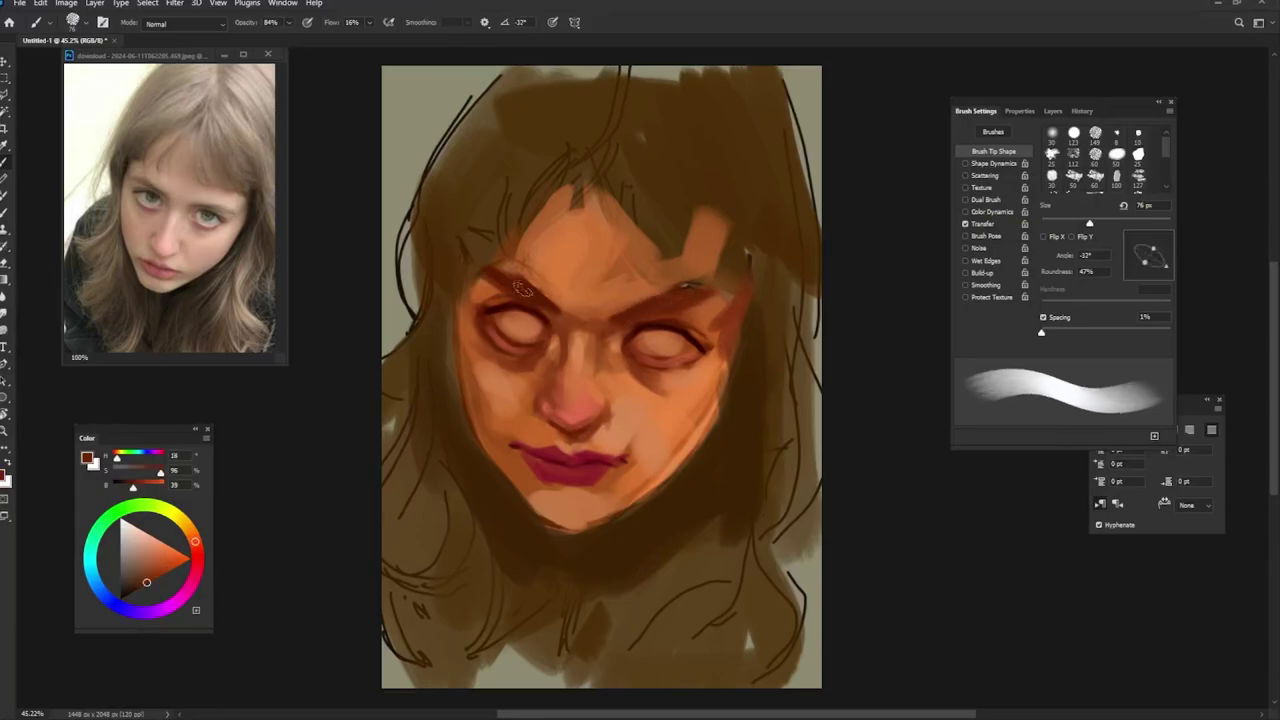
key("bracketright")
Step: Paint dark brown hair strokes down onto the forehead with a 72 px brush
left_click(585, 180, "alt")
key("bracketleft")
key("shift+Left")
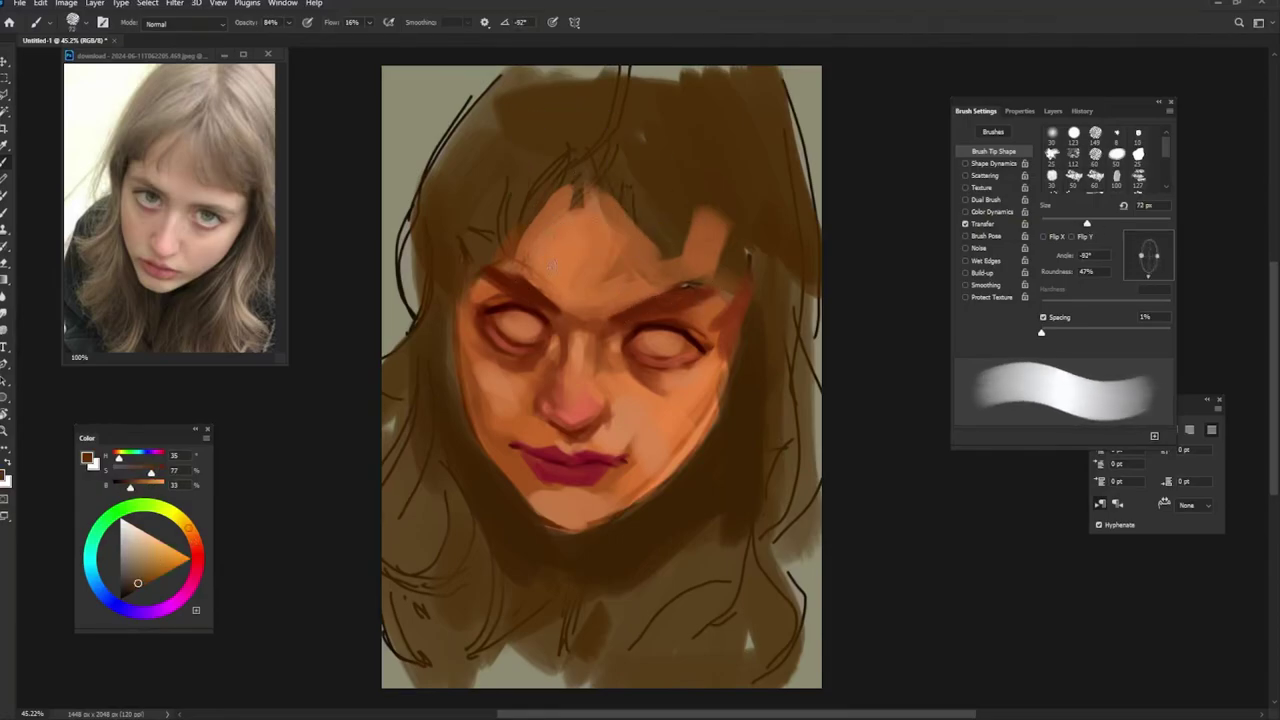
mouse_move(575, 188)
left_mouse_down()
mouse_move(548, 248)
mouse_move(550, 236)
mouse_move(574, 256)
left_mouse_up()
left_click(620, 228, "alt")
Step: Paint a broad dark brown stroke through the hair with a 125 px brush
left_click(514, 206, "alt")
key("bracketright")
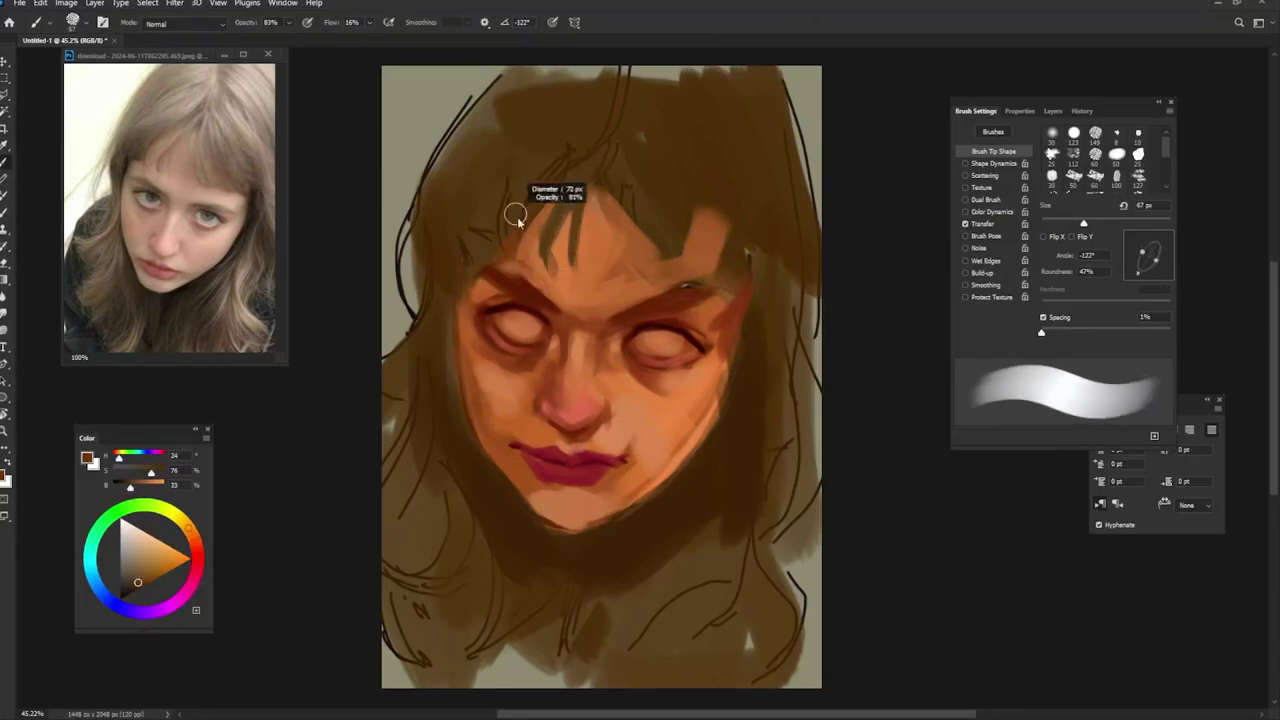
key("shift+Right")
key("shift+Right")
key("shift+Right")
key("bracketright")
key("bracketright")
key("bracketright")
key("shift+Right")
key("shift+Right")
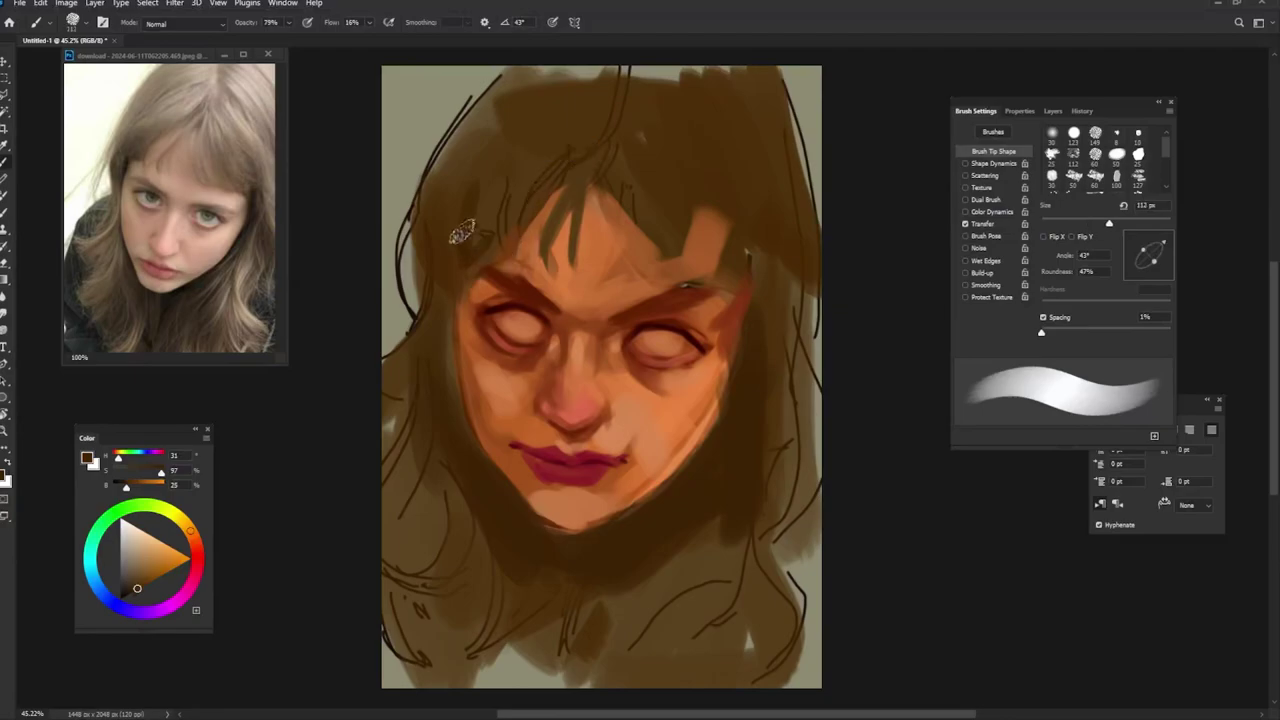
key("shift+Left")
key("shift+Left")
key("shift+Left")
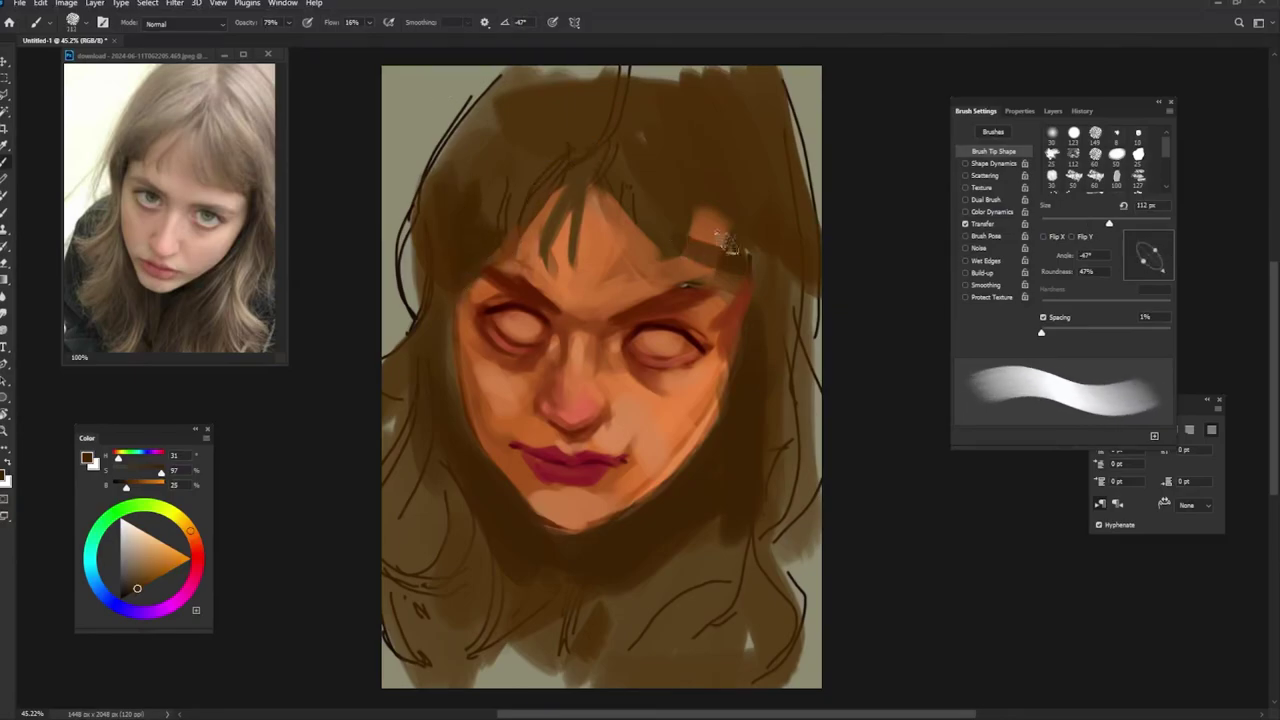
key("bracketleft")
key("bracketleft")
left_click(655, 215, "alt")
key("bracketright")
key("bracketright")
key("bracketright")
left_click_drag(605, 165, 650, 270)
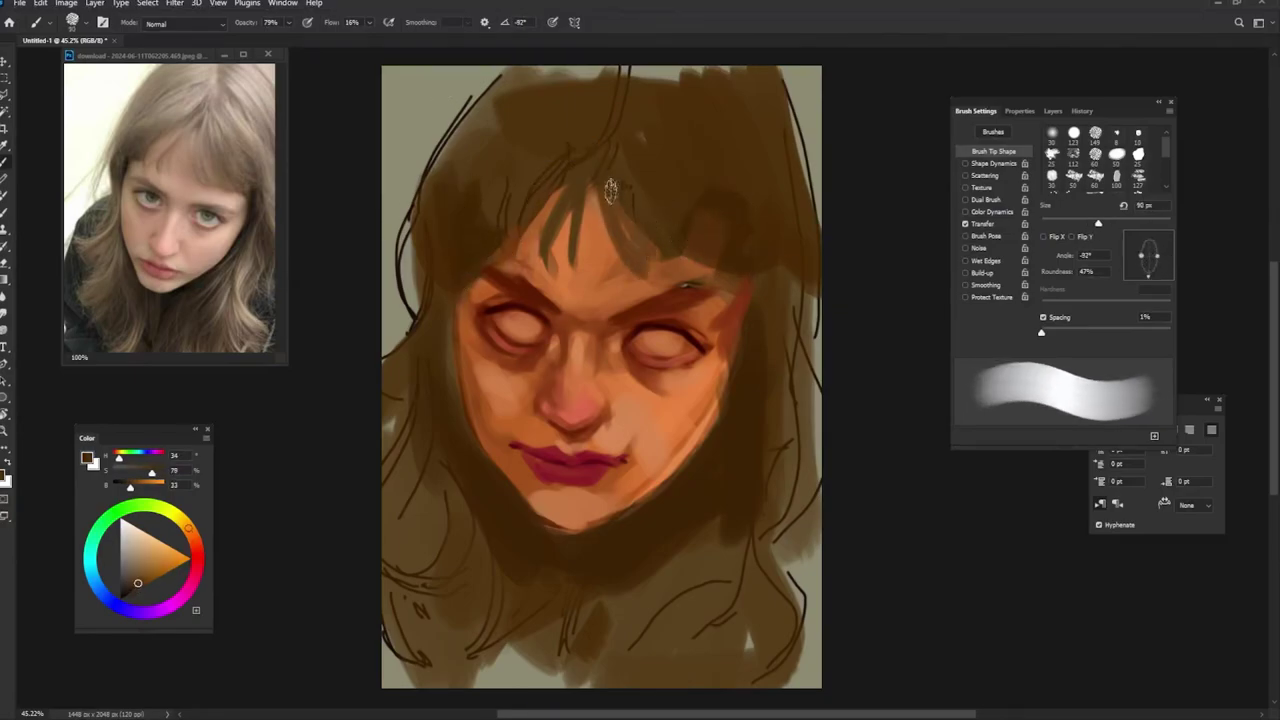
Step: Brush lighter greyish-brown strokes across the upper-right hair and blend them smoother
key("shift+Right")
left_click(665, 73, "alt")
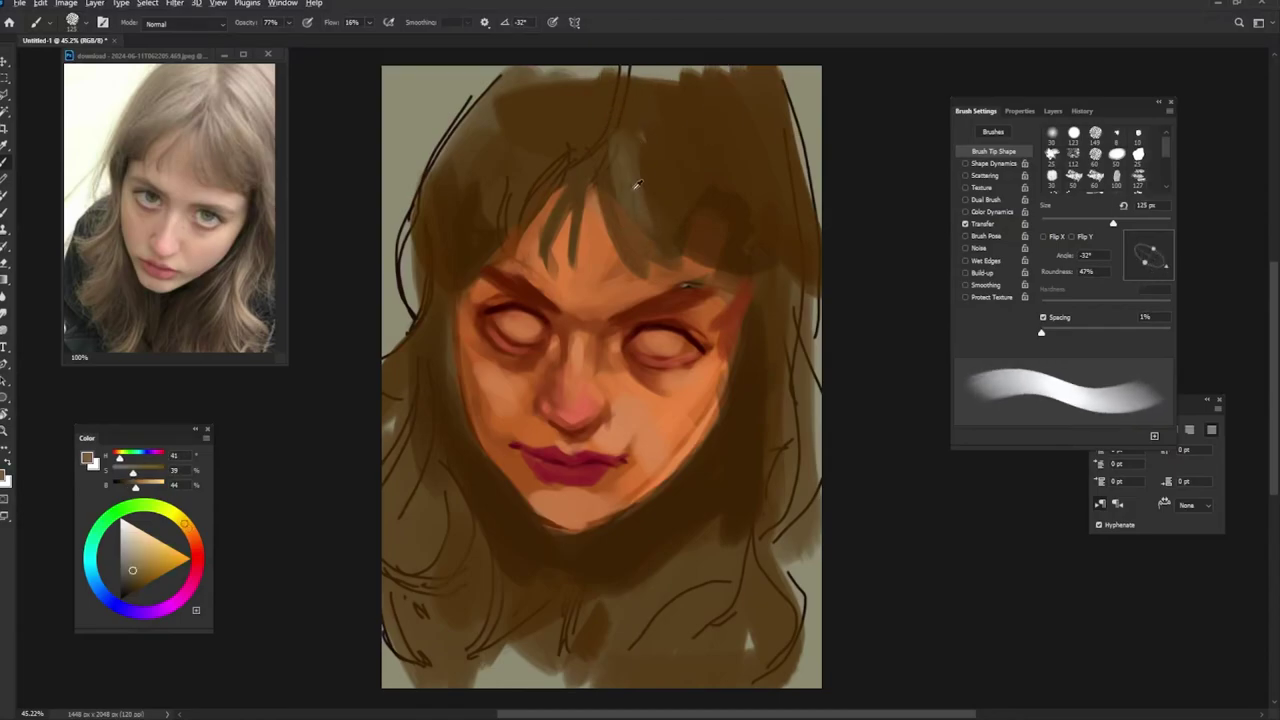
key("shift+Left")
key("shift+Left")
key("shift+Left")
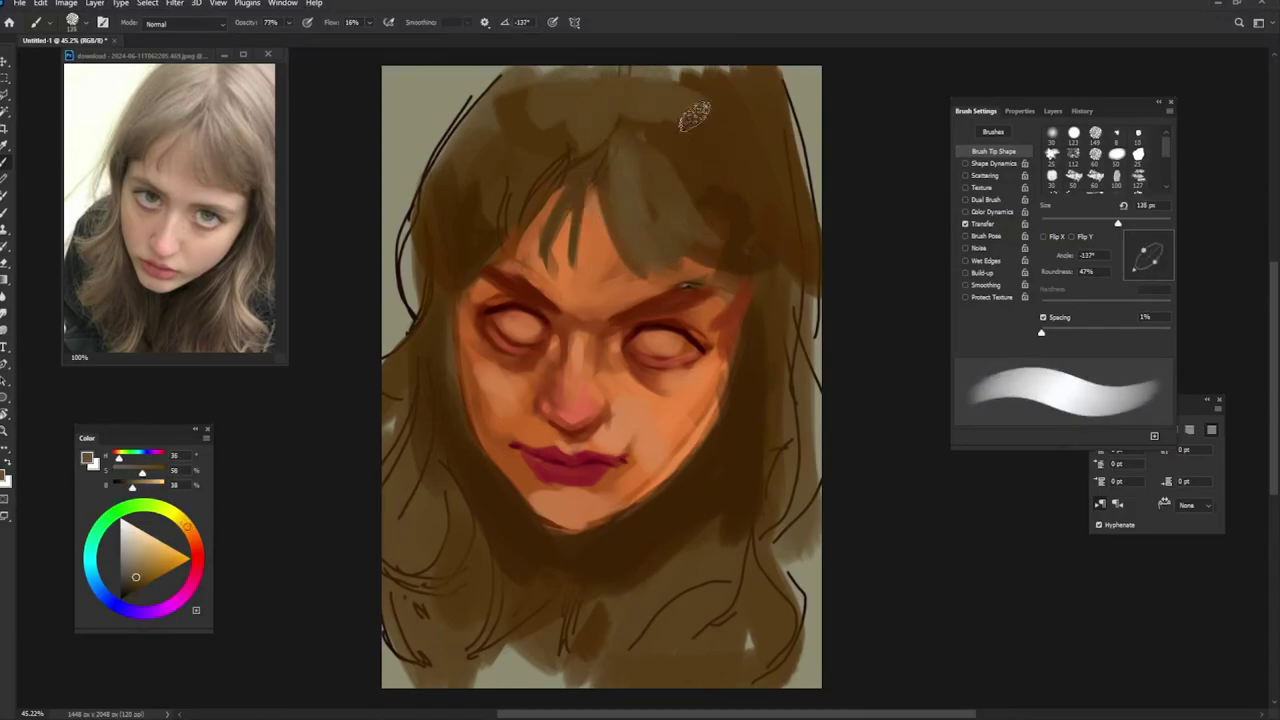
left_click_drag(590, 120, 765, 195)
key("shift+Right")
key("shift+Right")
key("shift+Right")
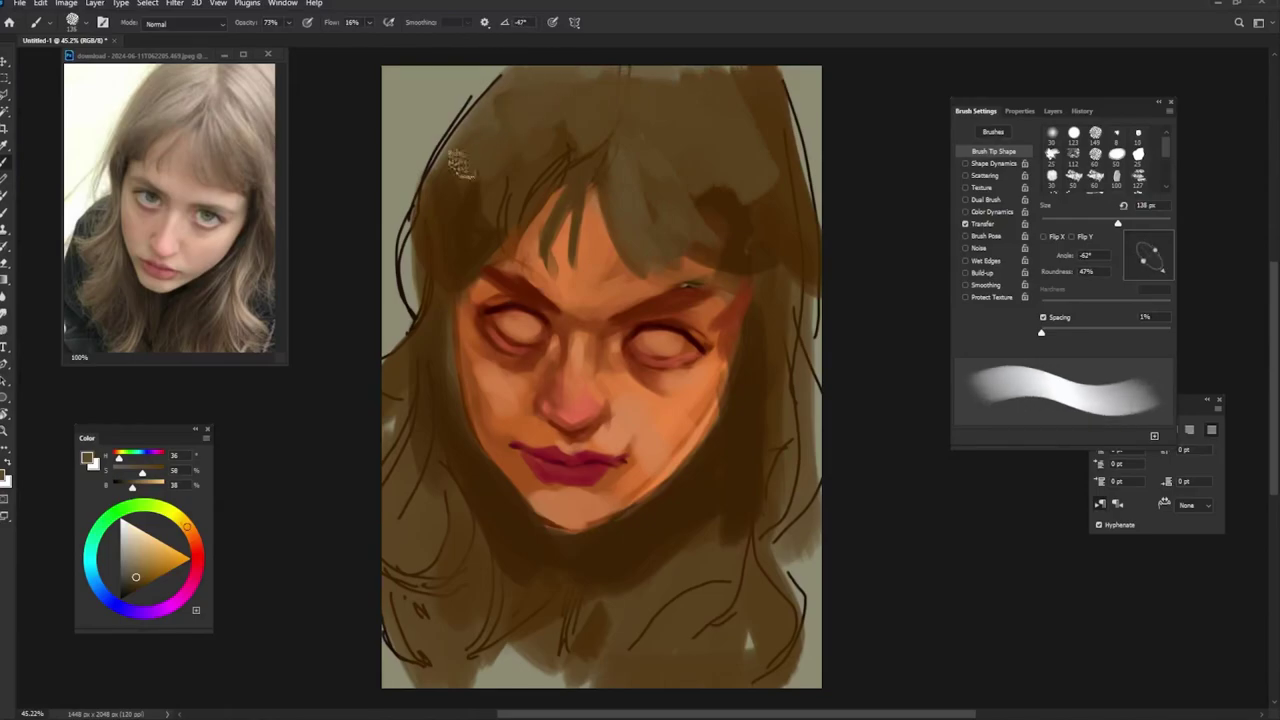
left_click_drag(505, 190, 620, 110)
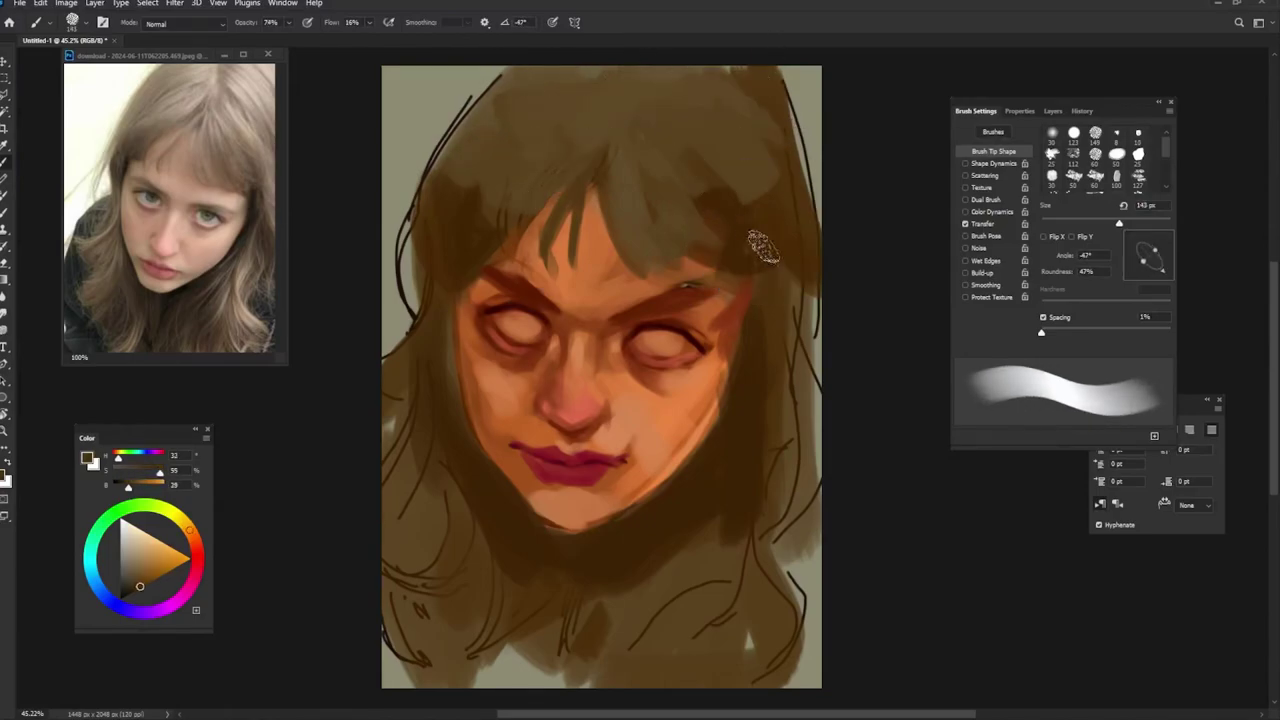
Step: Paint lighter greyish-tan highlight streaks into the crown of the hair
left_click(628, 178, "alt")
left_click(640, 183, "alt")
key("bracketleft")
key("bracketleft")
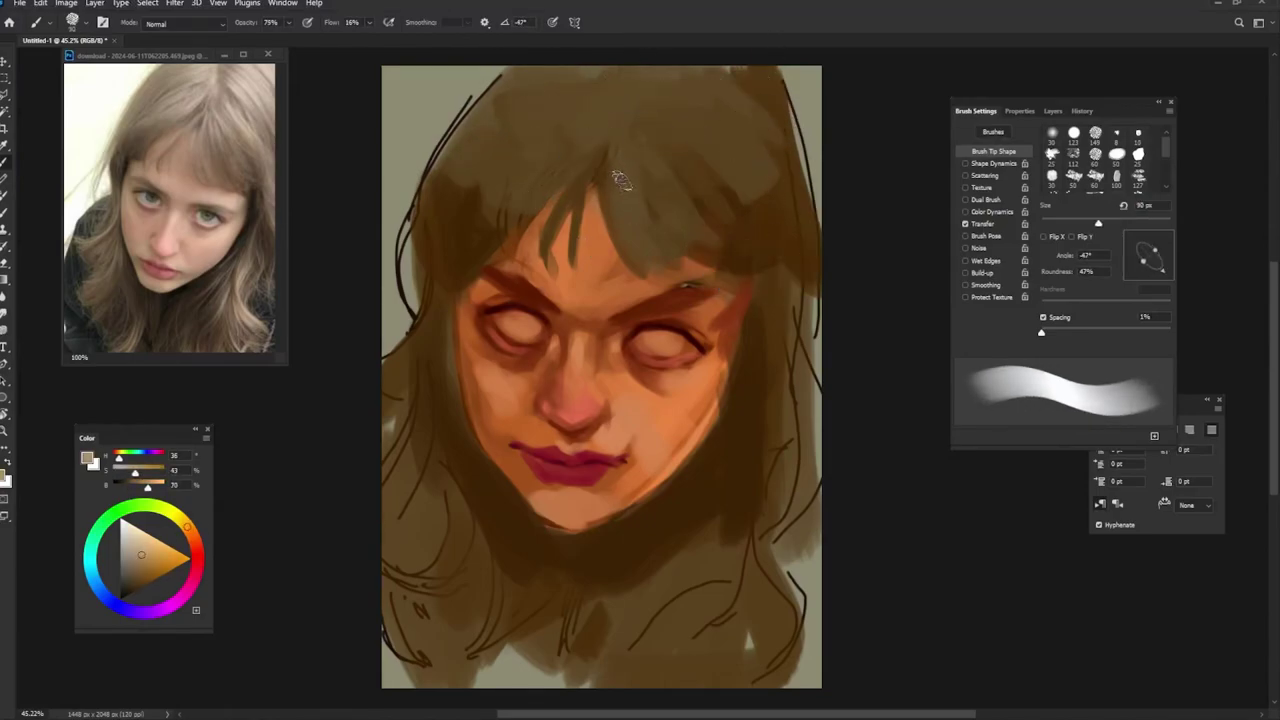
key("shift+Left")
left_click_drag(625, 188, 630, 148)
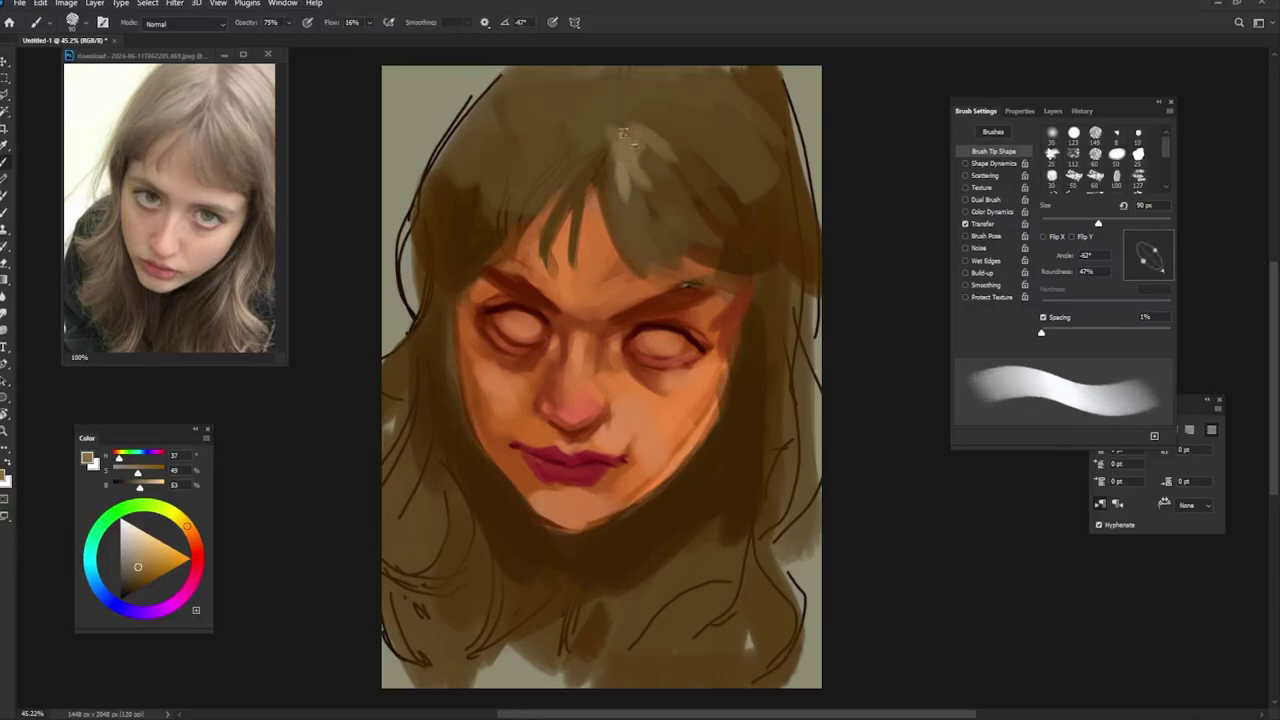
key("shift+Right")
key("shift+Right")
key("shift+Right")
left_click_drag(605, 80, 558, 150)
key("shift+Left")
key("shift+Left")
key("shift+Left")
left_click(539, 138, "alt")
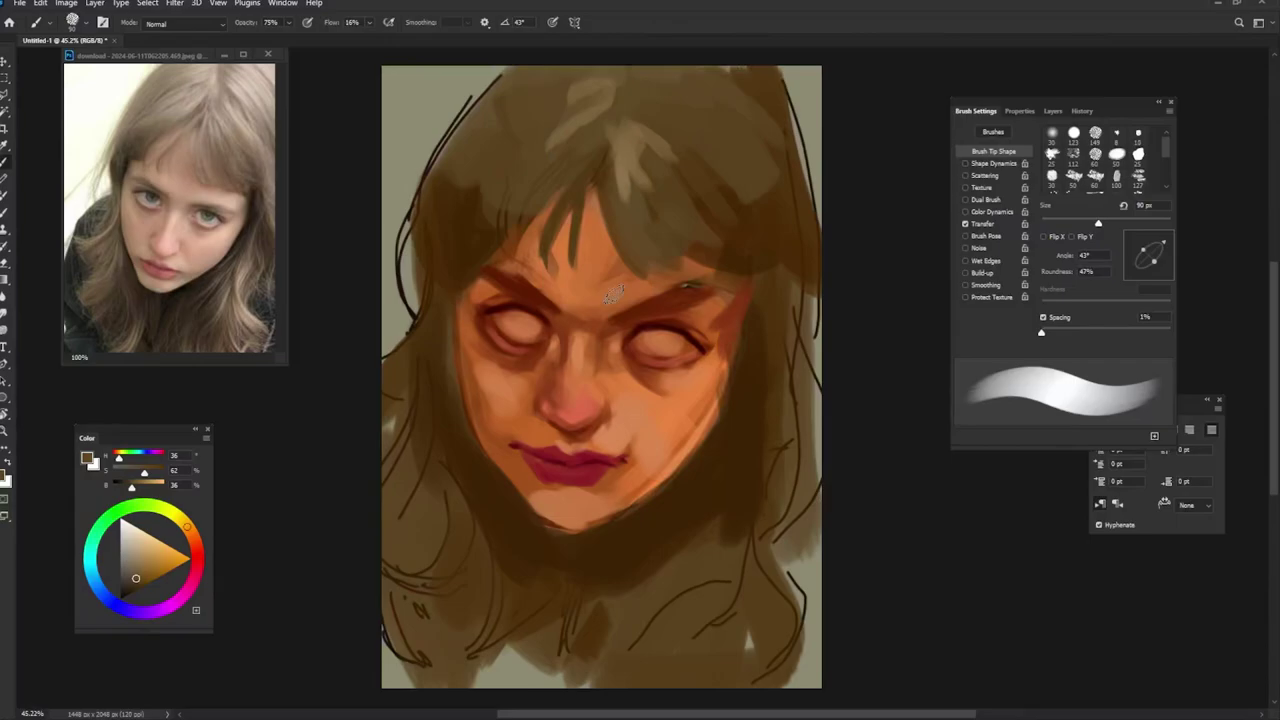
Step: Warm the cheek beside the right eye with lighter orange skin strokes
left_click(515, 420, "alt")
key("shift+Right")
key("shift+Right")
key("shift+Right")
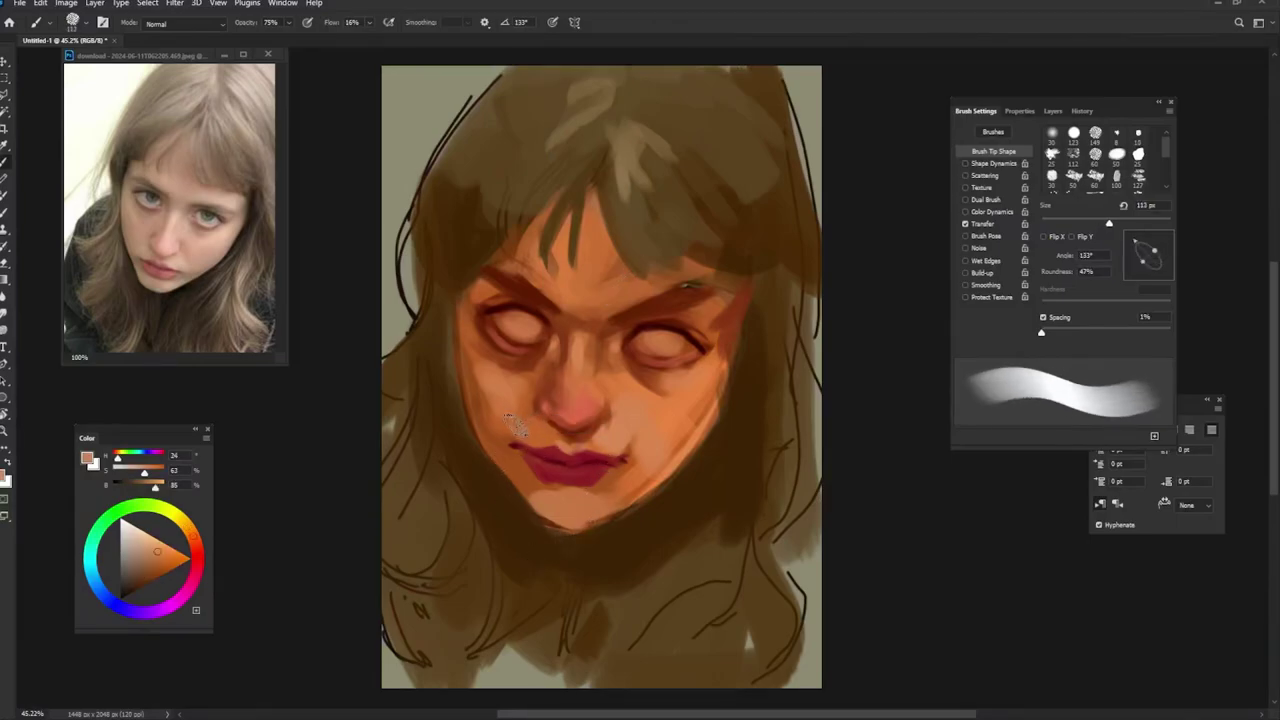
key("shift+Left")
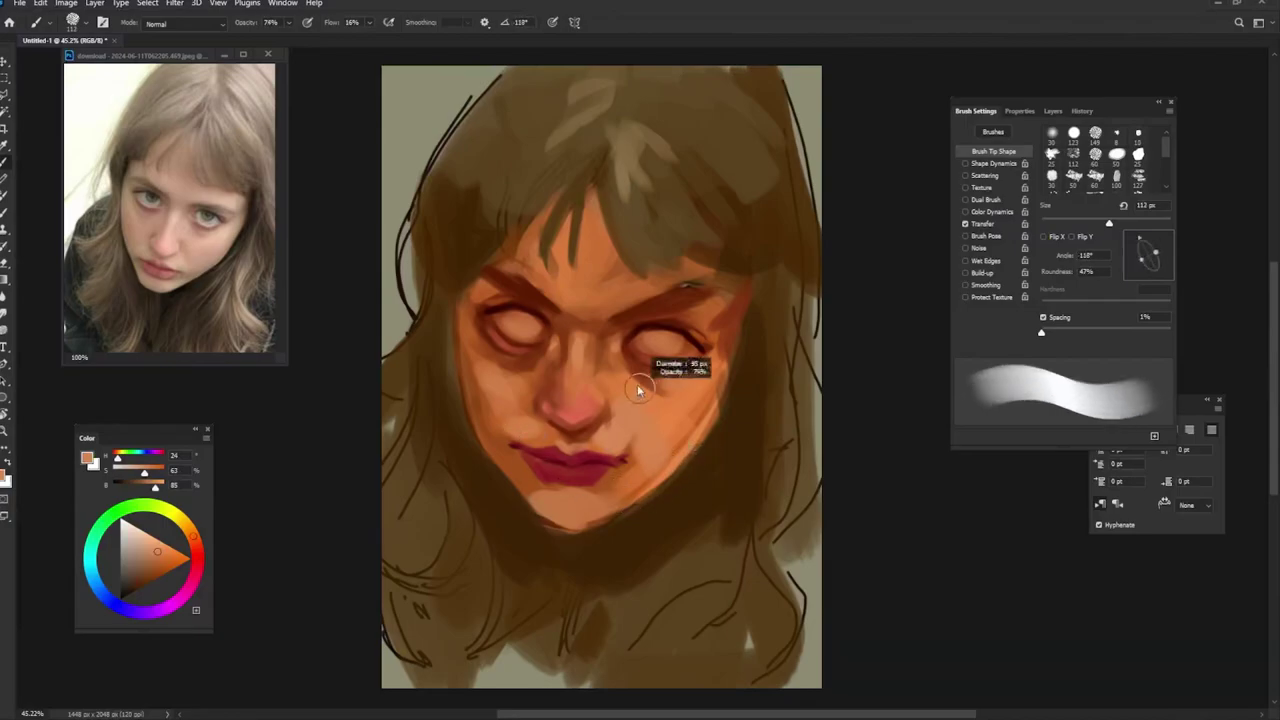
key("shift+Right")
key("shift+Right")
key("shift+Right")
key("shift+Right")
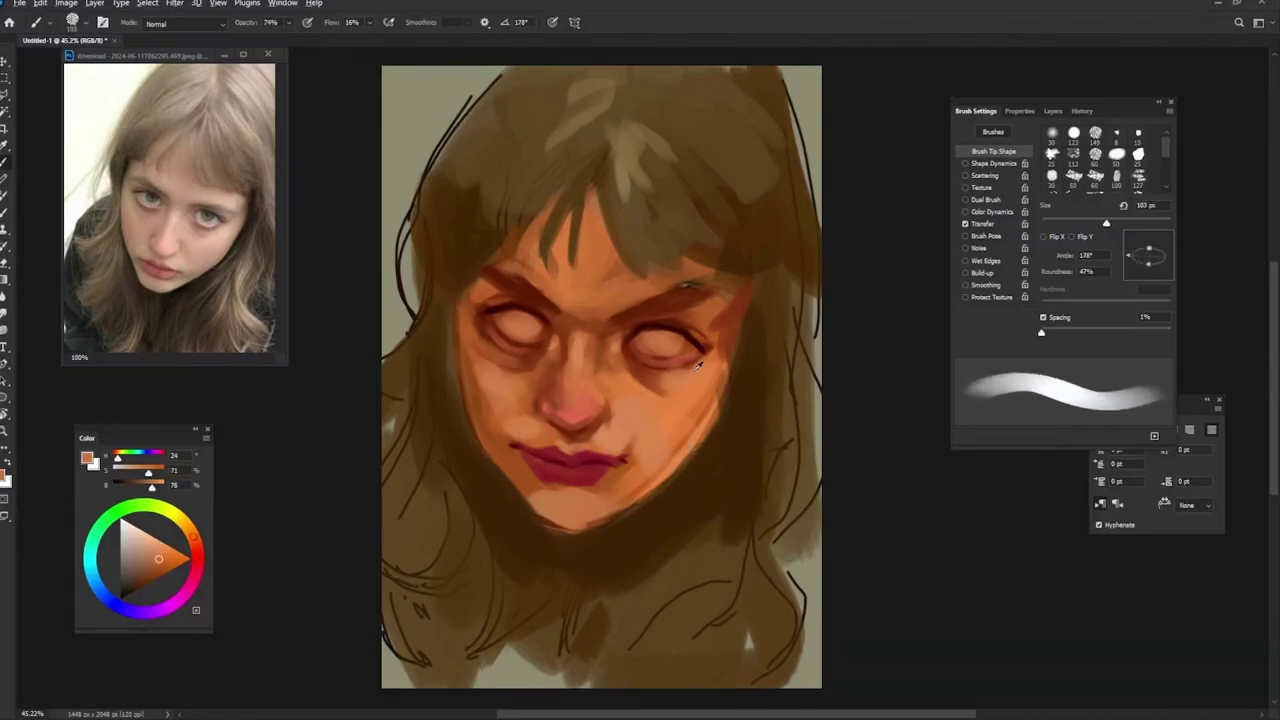
left_click_drag(697, 366, 674, 376)
key("shift+Right")
key("shift+Right")
mouse_move(689, 355)
left_mouse_down()
mouse_move(623, 417)
mouse_move(598, 402)
left_mouse_up()
Step: Pick light pinks and size the brush to 41 px for the nose-tip highlight
left_click(615, 410, "alt")
key("shift+Left")
key("shift+Left")
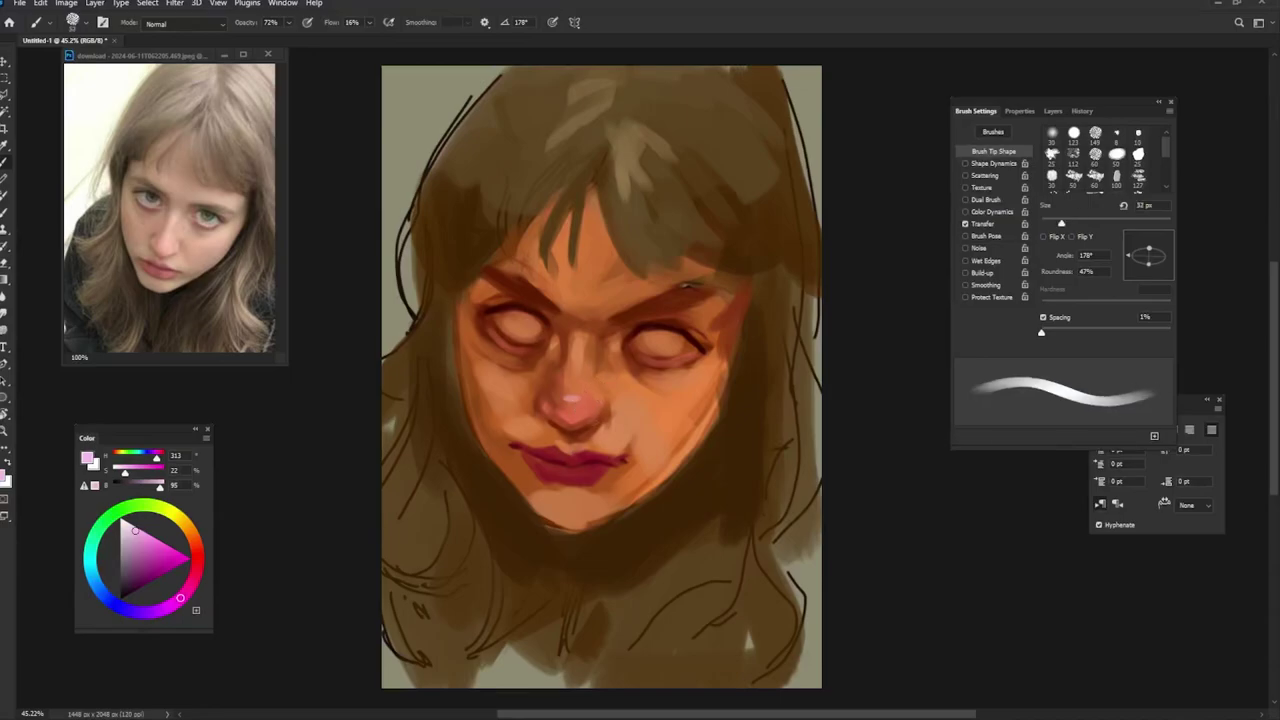
key("shift+Left")
key("shift+Left")
key("shift+Left")
left_click(601, 401, "alt")
left_click(143, 522)
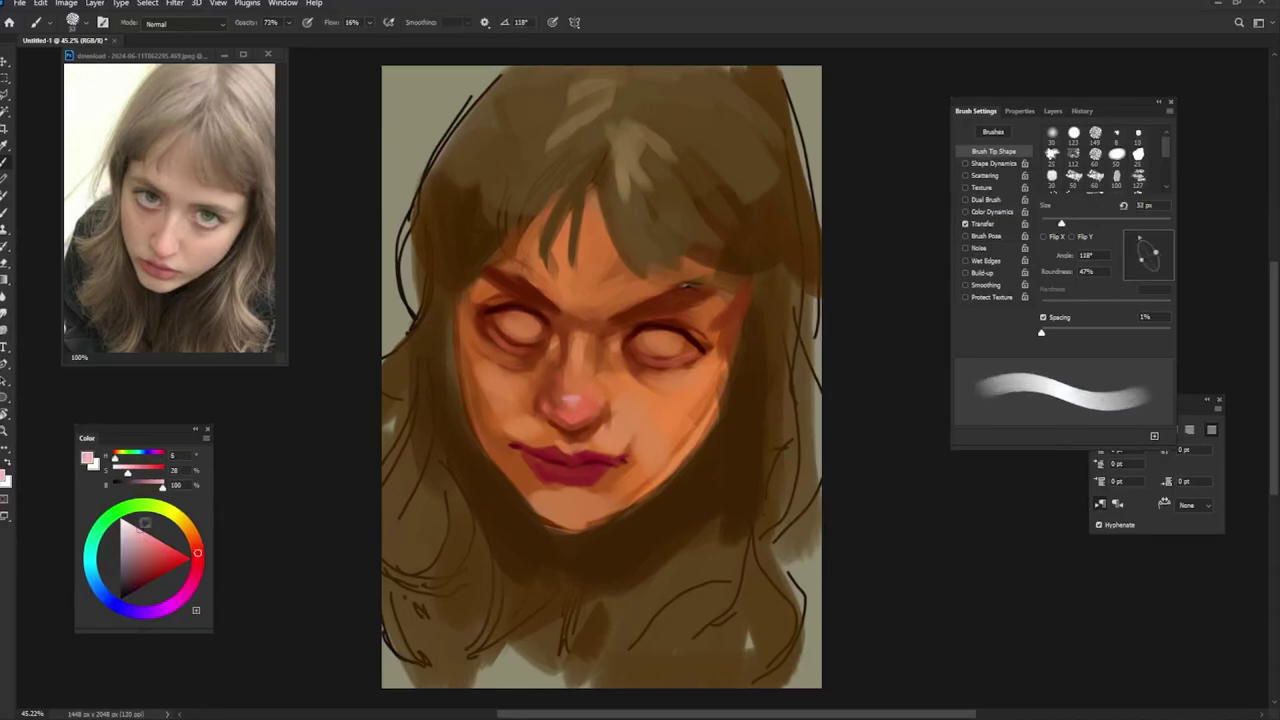
key("shift+Left")
key("shift+Left")
key("shift+Left")
key("shift+Left")
key("shift+Left")
key("shift+Left")
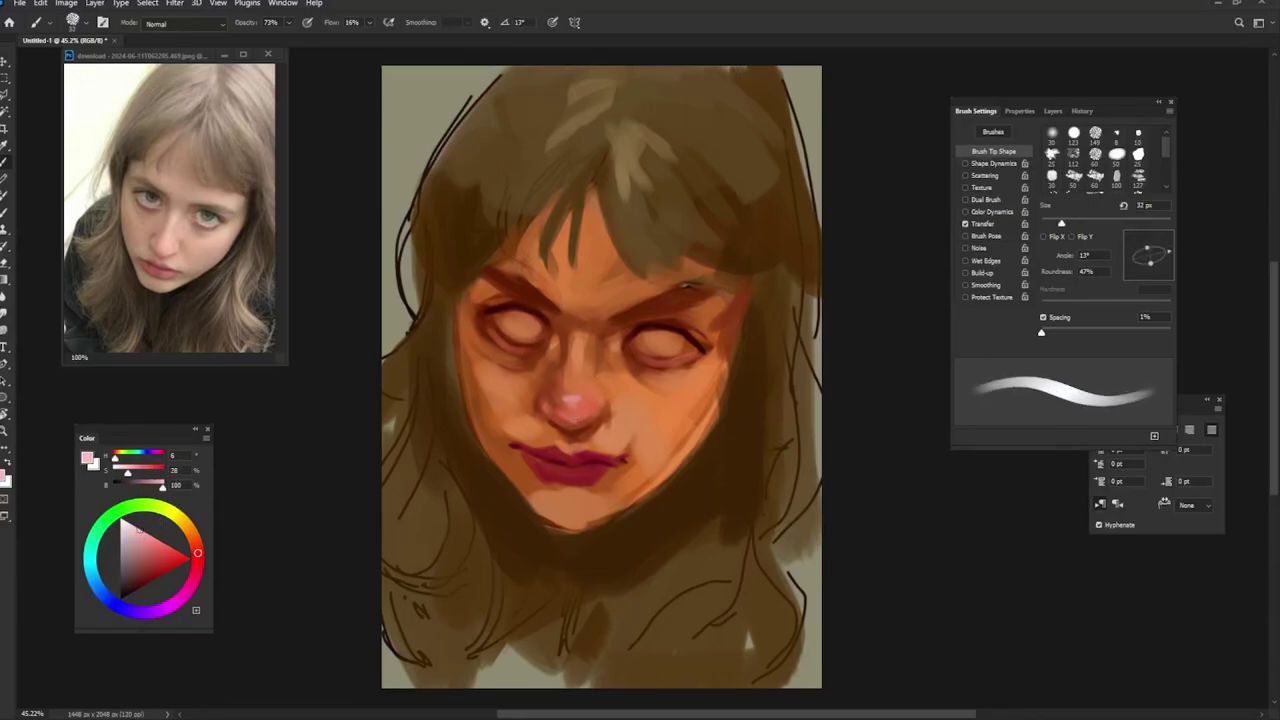
key("bracketright")
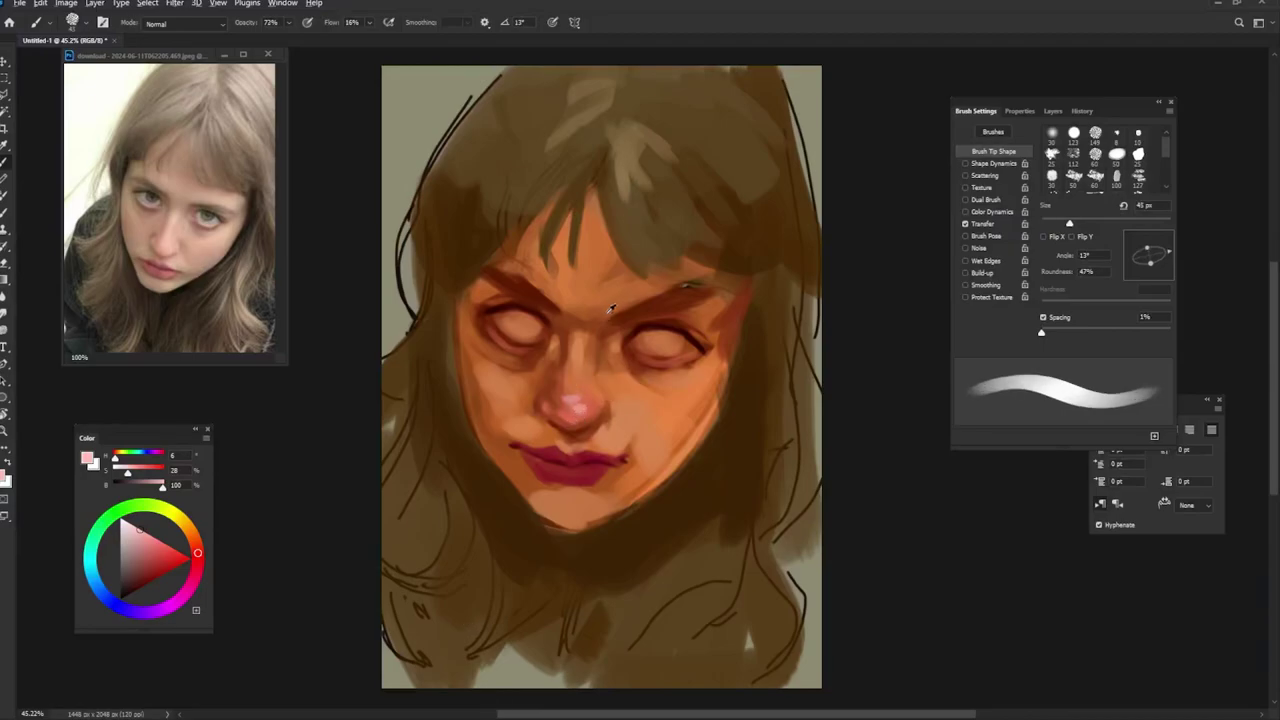
key("bracketleft")
Step: Pick a light blue colour and enlarge and rotate the brush tip
left_click(91, 565)
left_click(131, 540)
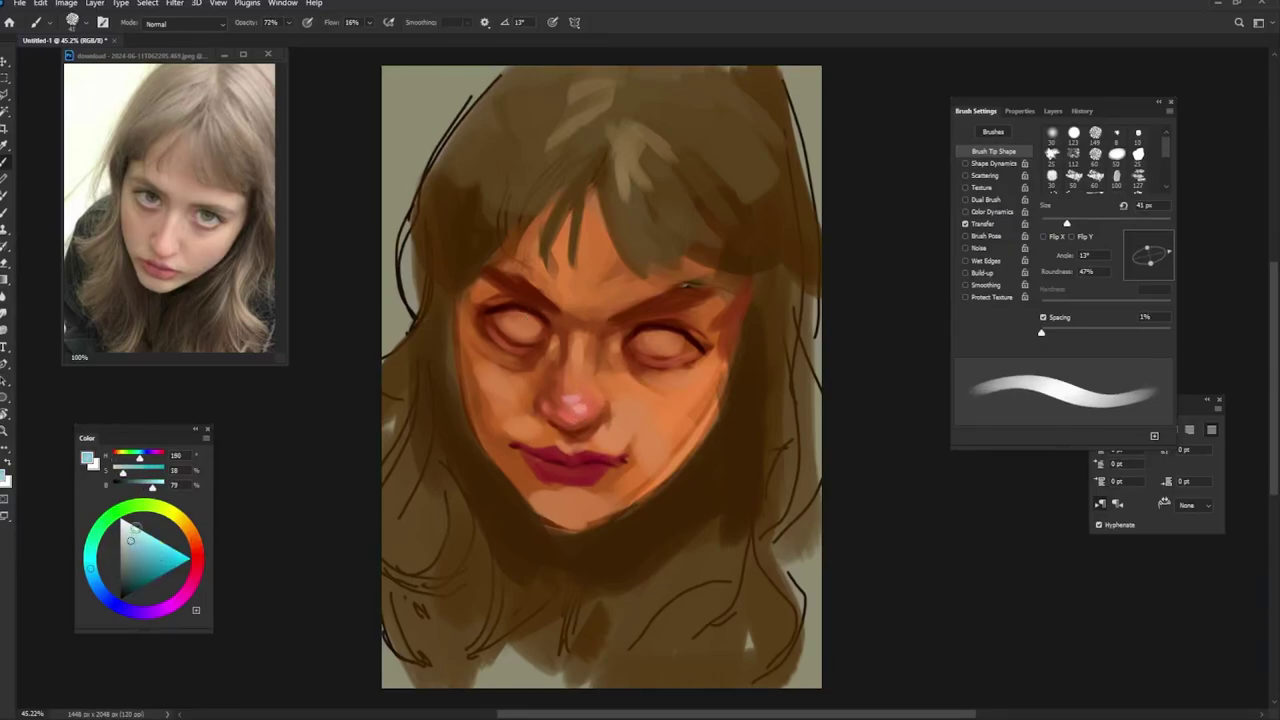
key("bracketright")
key("shift+Left")
key("shift+Left")
Step: Brighten both eye whites with light strokes, sampling a pale orange between them
left_click_drag(510, 322, 524, 334)
left_click(535, 330, "alt")
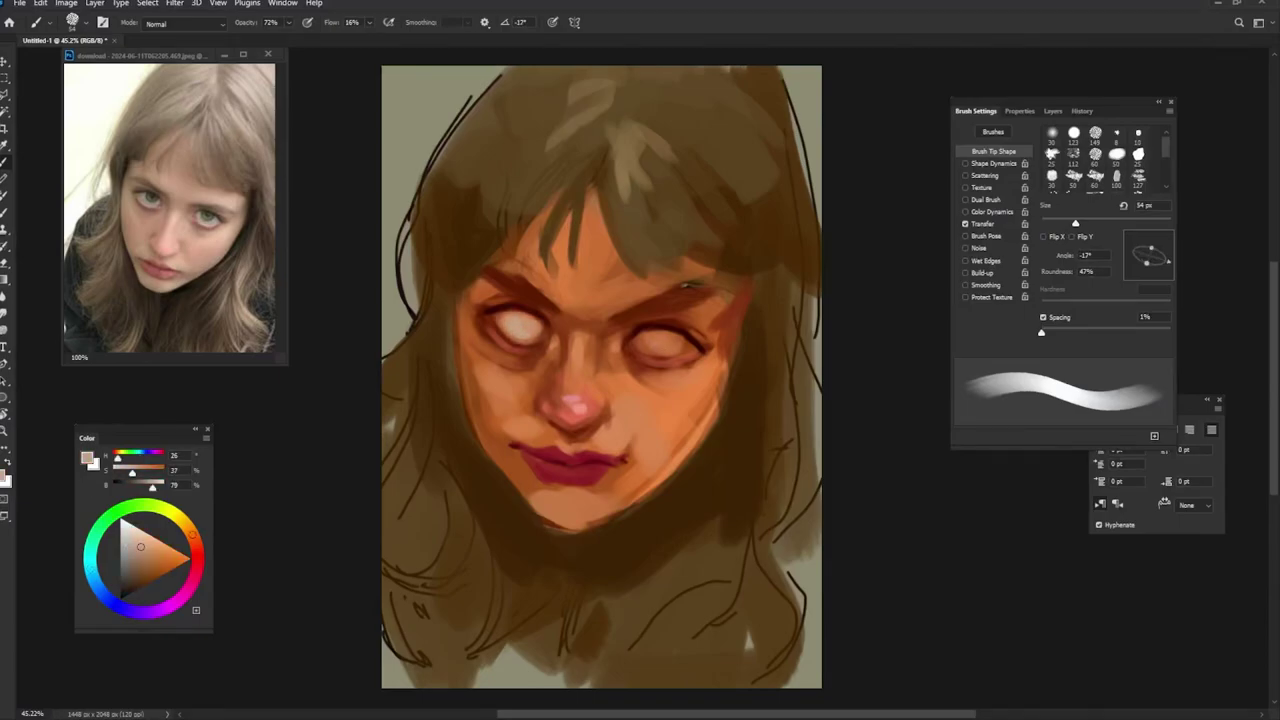
left_click_drag(644, 338, 668, 346)
key("bracketleft")
Step: Pick pink and darker red lip colours, resizing the brush from 28 px to 41 px and rotating its tip
left_click(196, 566)
left_click(160, 548)
key("shift+Left")
key("shift+Left")
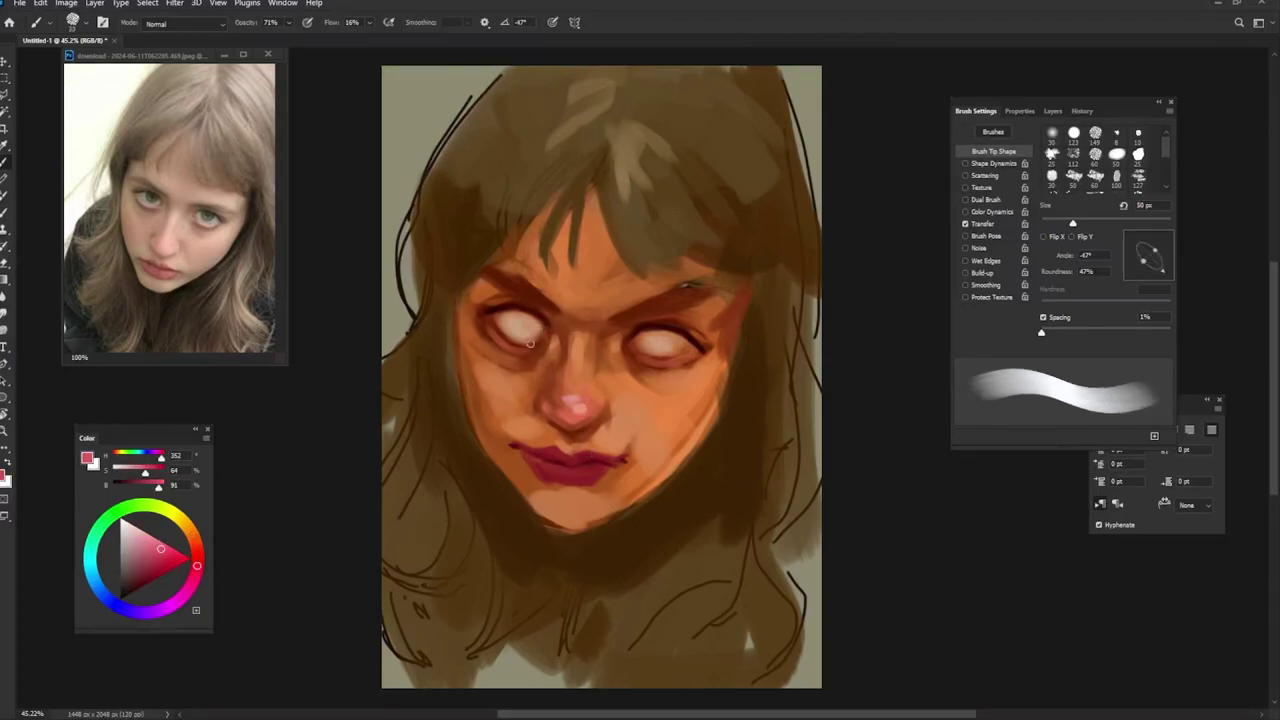
key("bracketleft")
key("bracketleft")
left_click(151, 572)
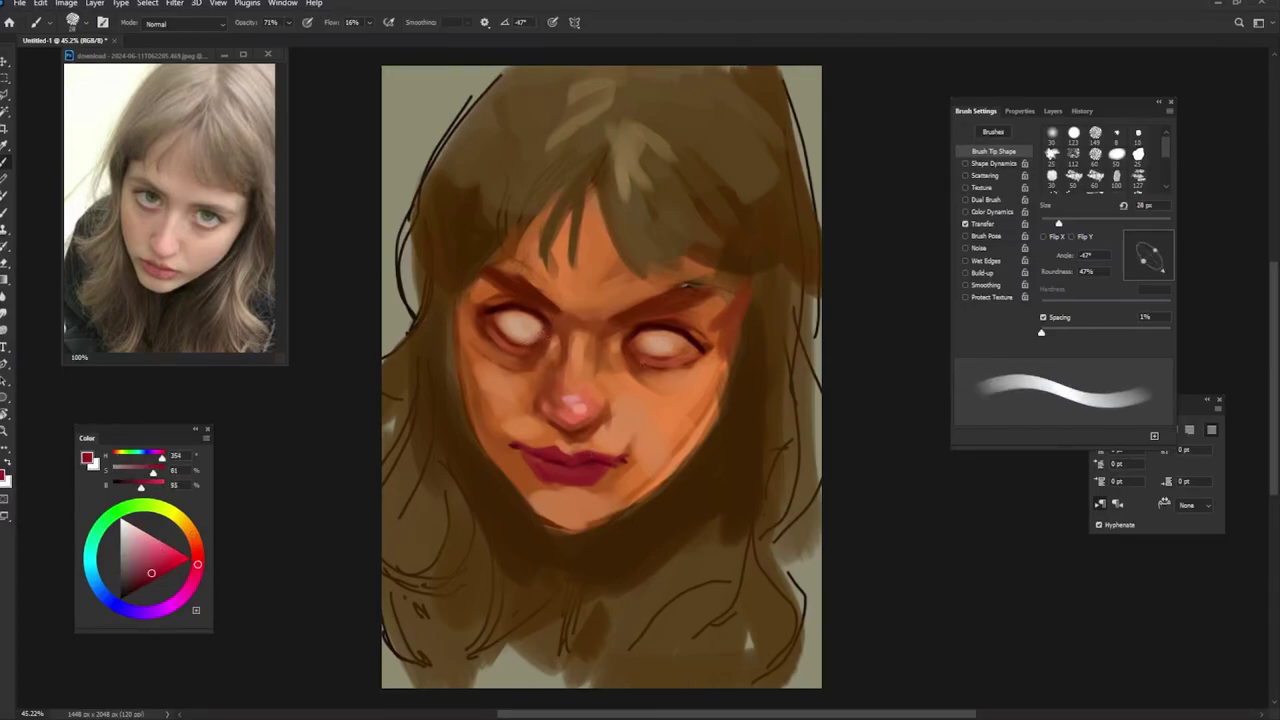
key("shift+Left")
key("shift+Left")
key("shift+Left")
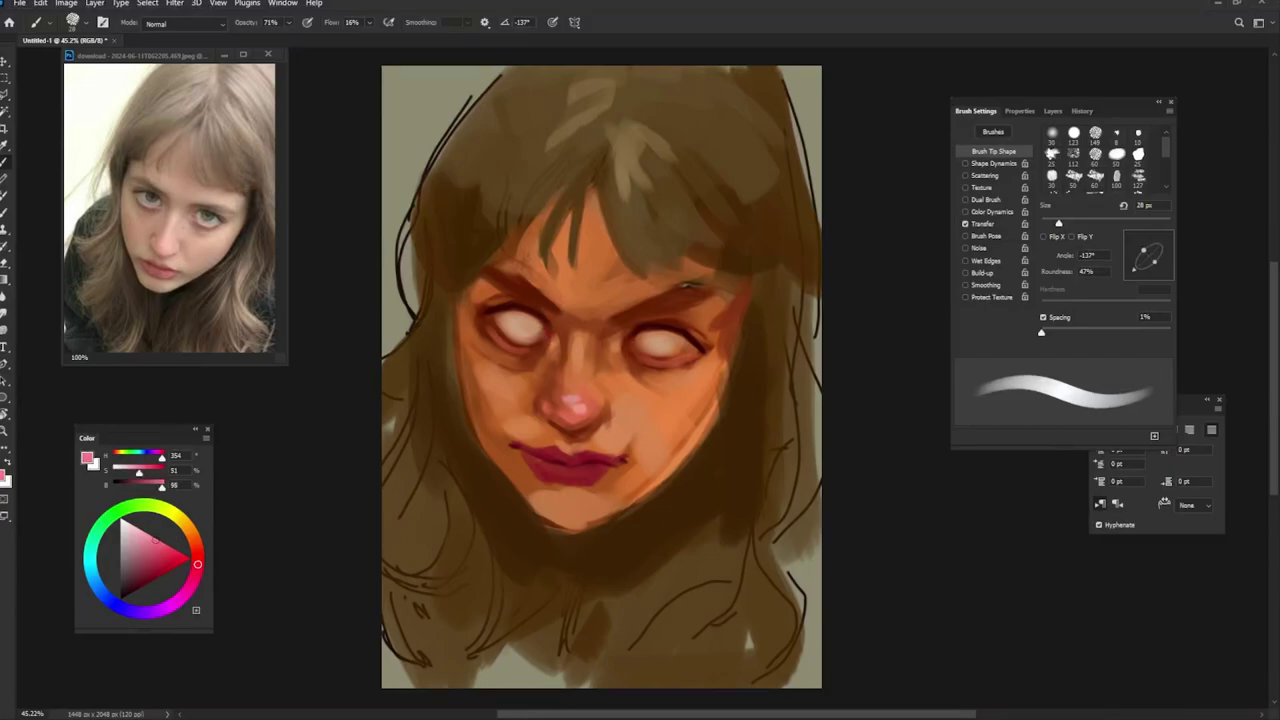
key("bracketright")
key("bracketright")
key("shift+Left")
key("shift+Left")
left_click(591, 466, "alt")
key("shift+Left")
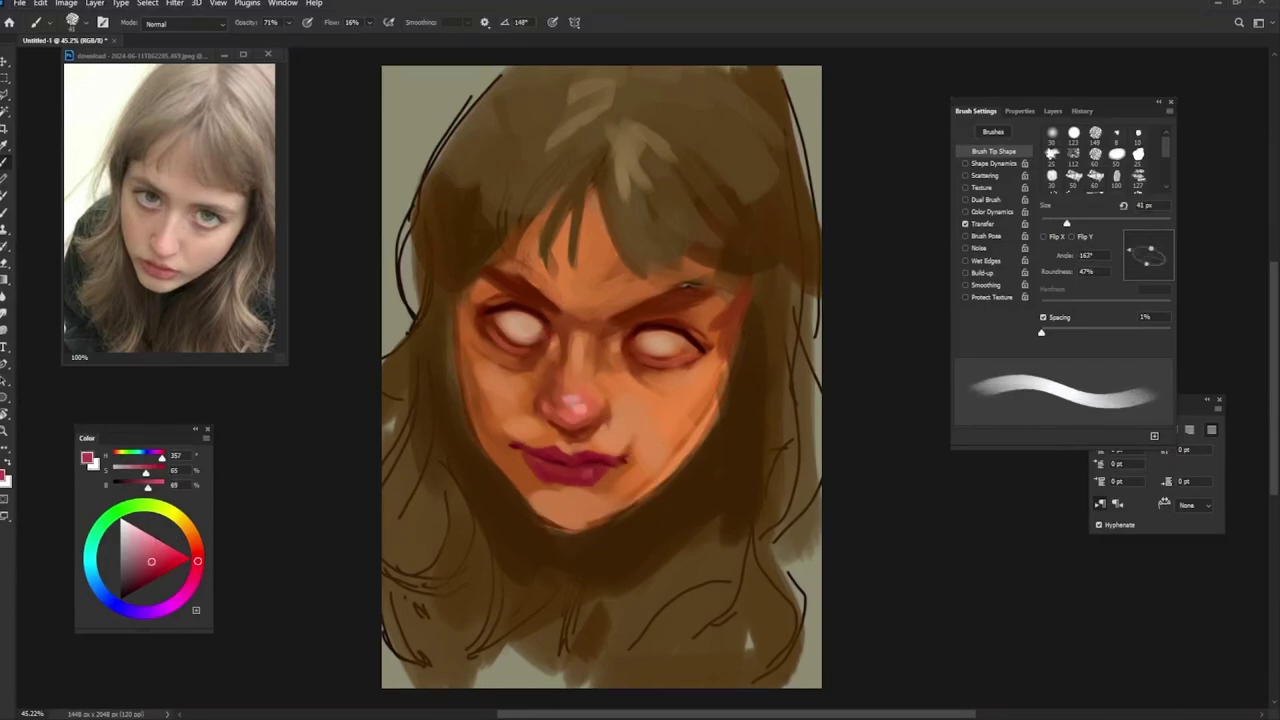
key("shift+Left")
key("shift+Left")
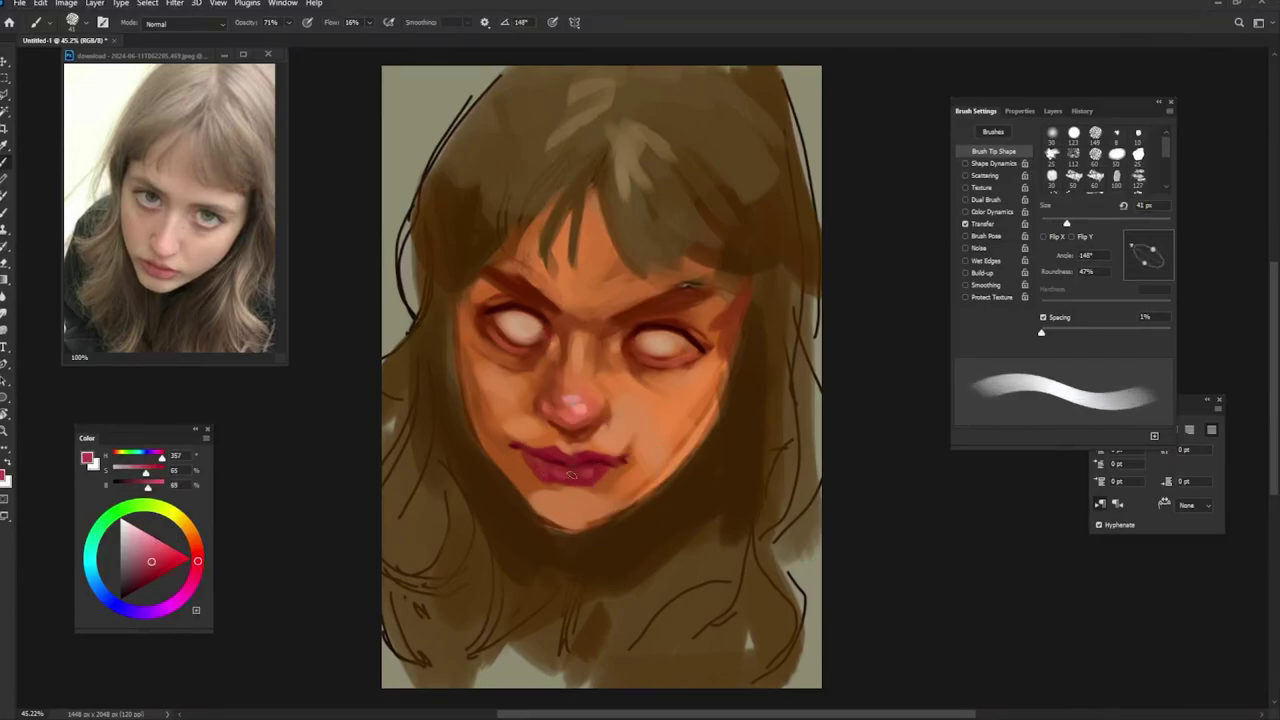
Step: Sample darker lip reds and skin peaches, shrinking the brush to 13 px for the lip line
left_click(563, 455, "alt")
key("shift+Right")
key("shift+Right")
key("shift+Left")
key("shift+Left")
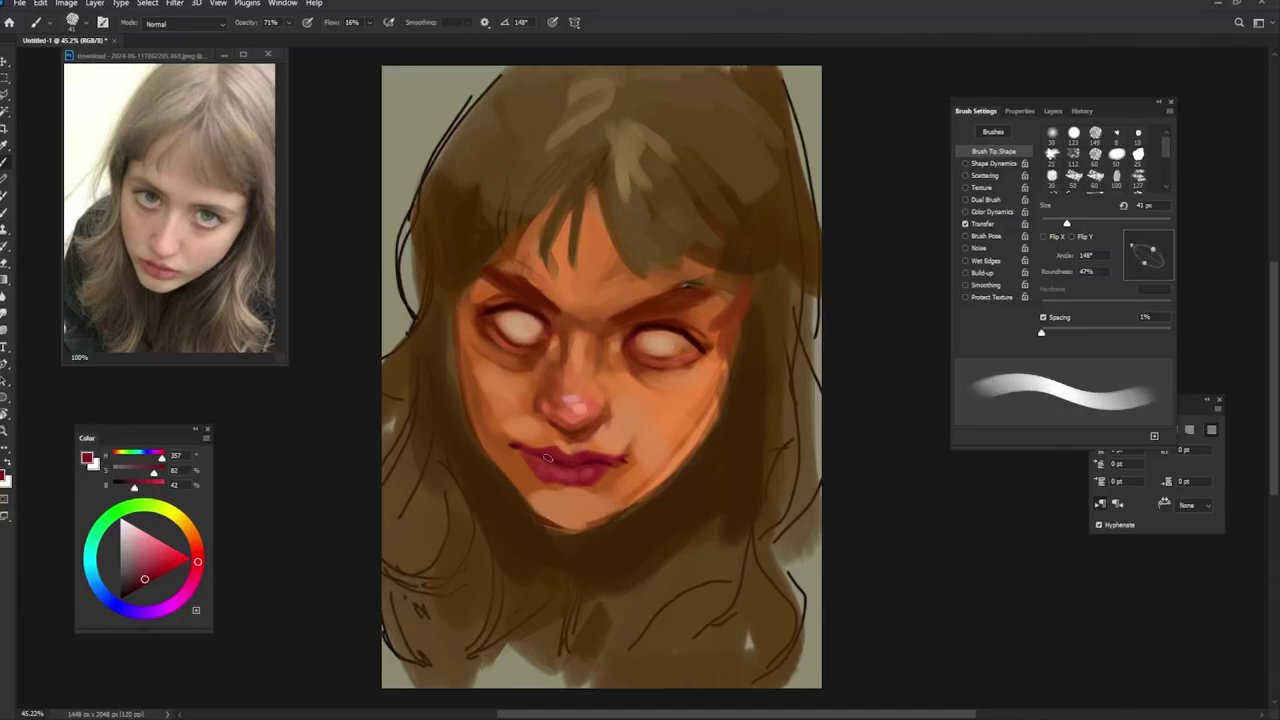
left_click(550, 440, "alt")
key("shift+Right")
key("shift+Right")
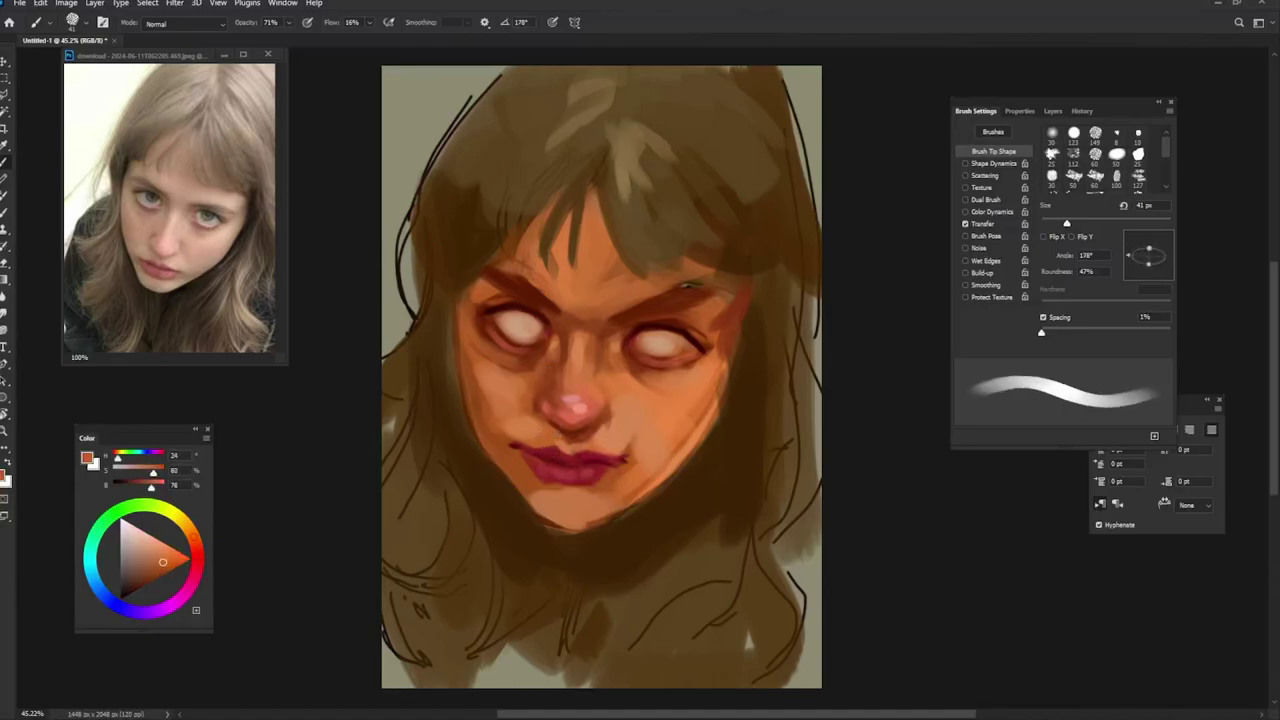
left_click(575, 436, "alt")
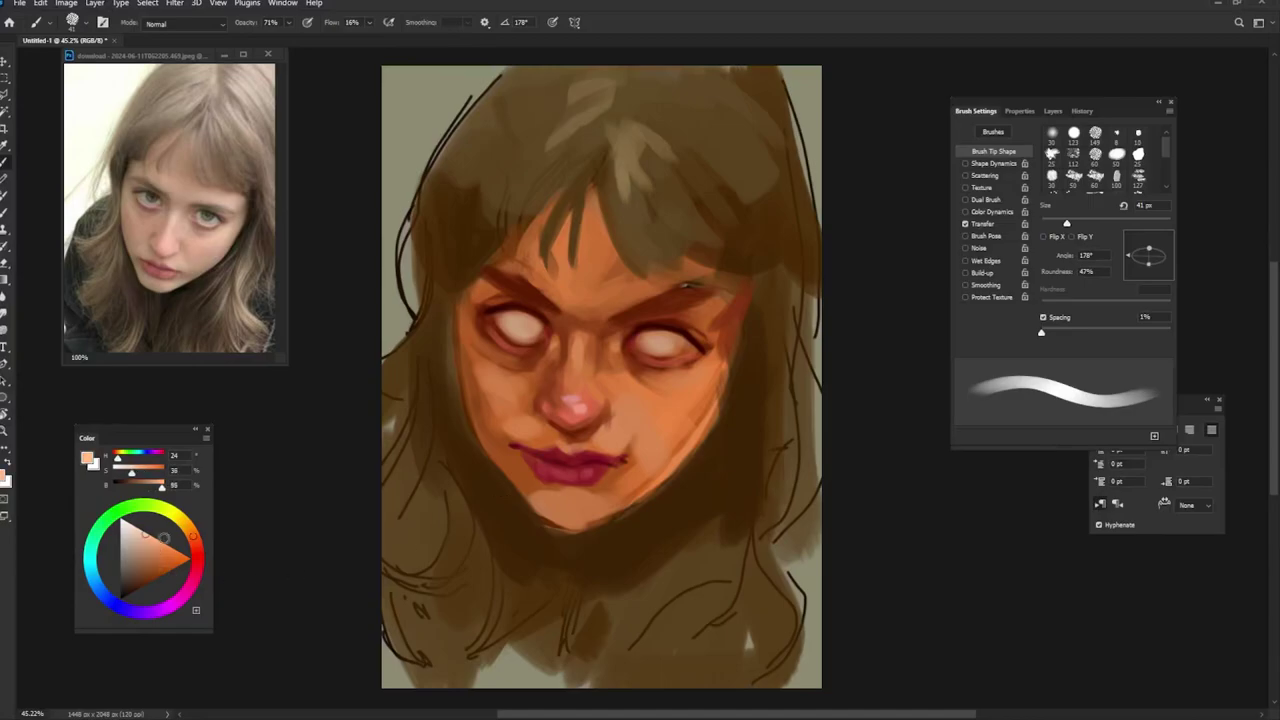
key("bracketleft")
key("shift+Left")
key("shift+Left")
key("shift+Left")
key("shift+Right")
key("shift+Right")
key("shift+Right")
key("bracketleft")
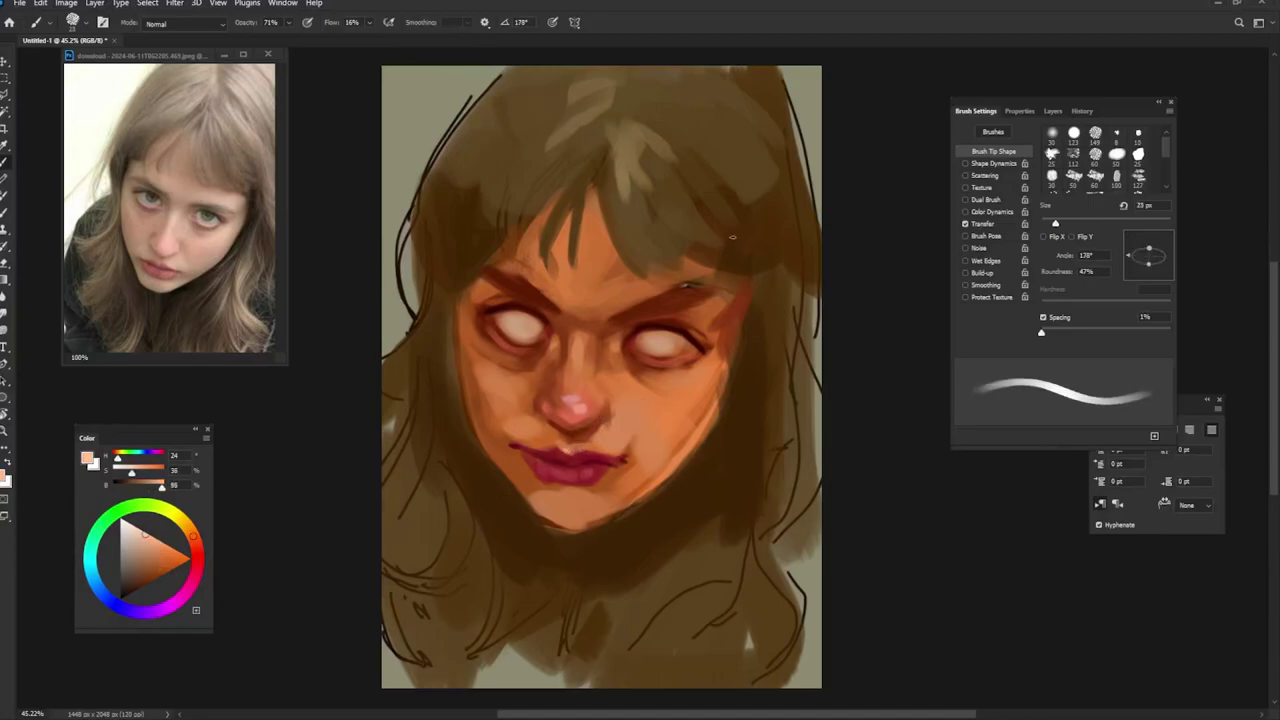
key("bracketleft")
left_click(690, 332, "alt")
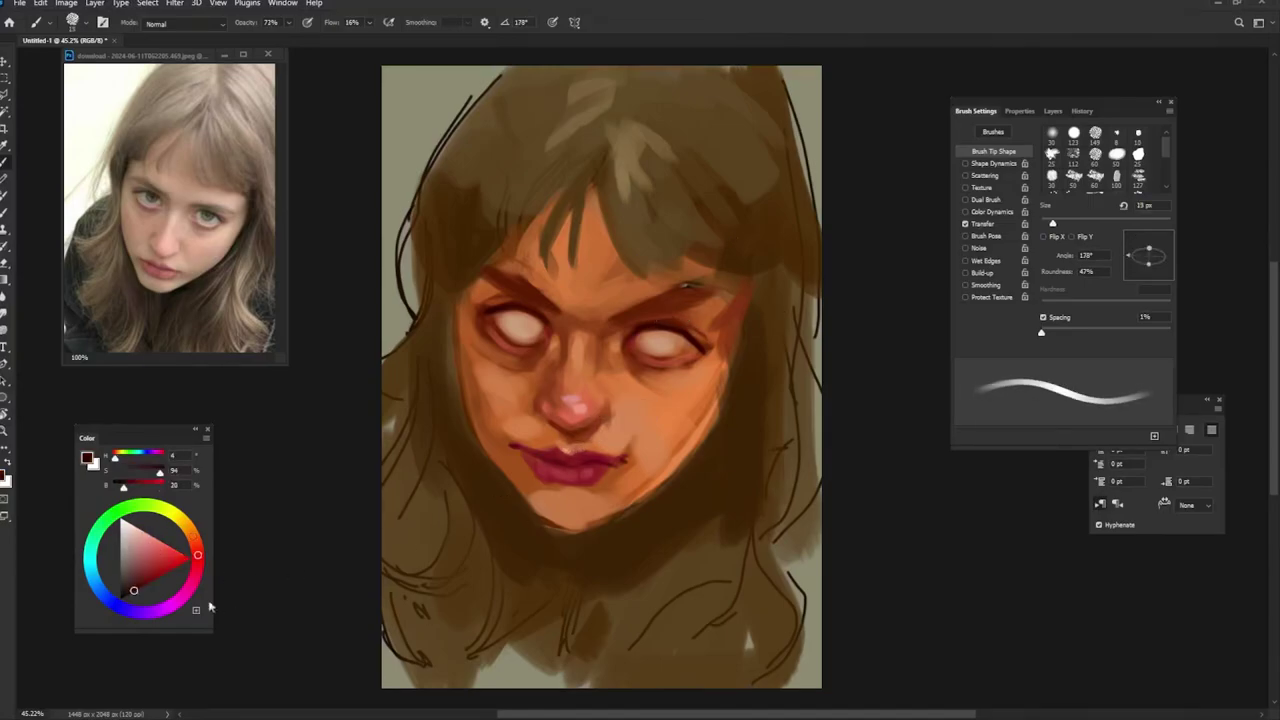
mouse_move(197, 560)
left_mouse_down()
mouse_move(180, 518)
mouse_move(142, 573)
left_mouse_up()
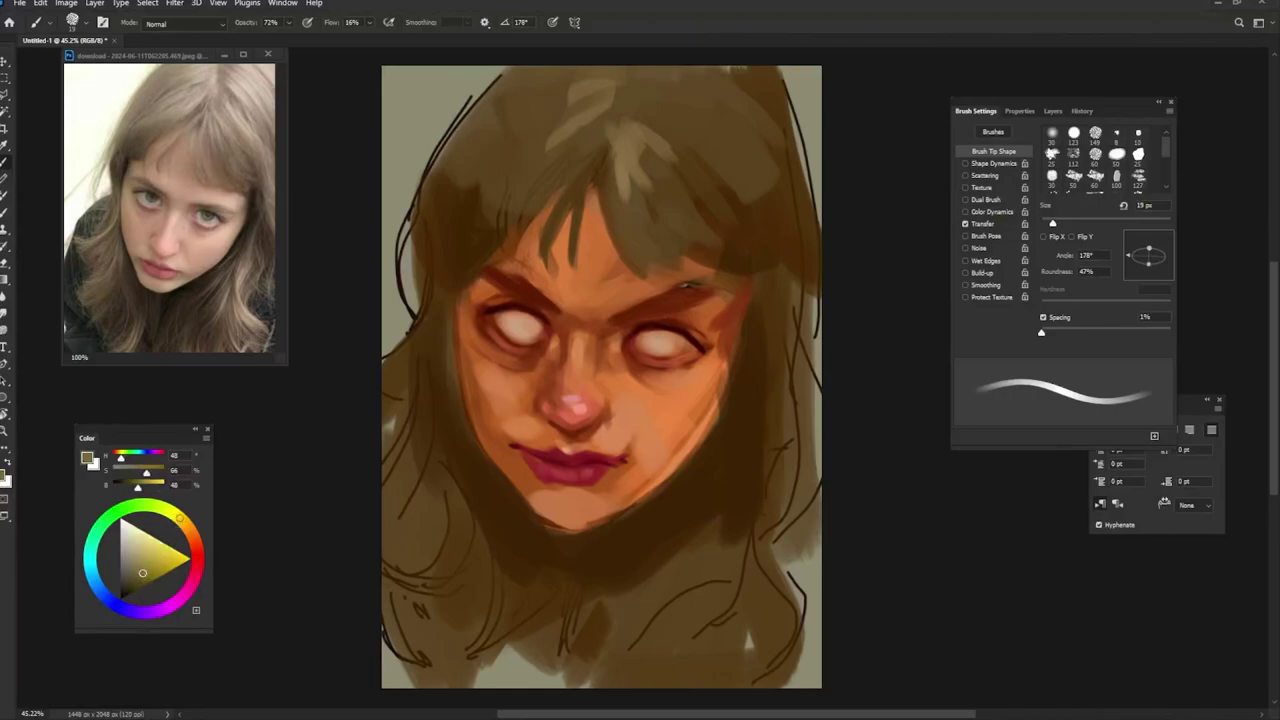
Step: Sample dark browns and reds around the right eye with a 49 px brush, rotating the tip to 88°
key("bracketright")
key("bracketright")
left_click(661, 345, "alt")
key("bracketright")
key("bracketright")
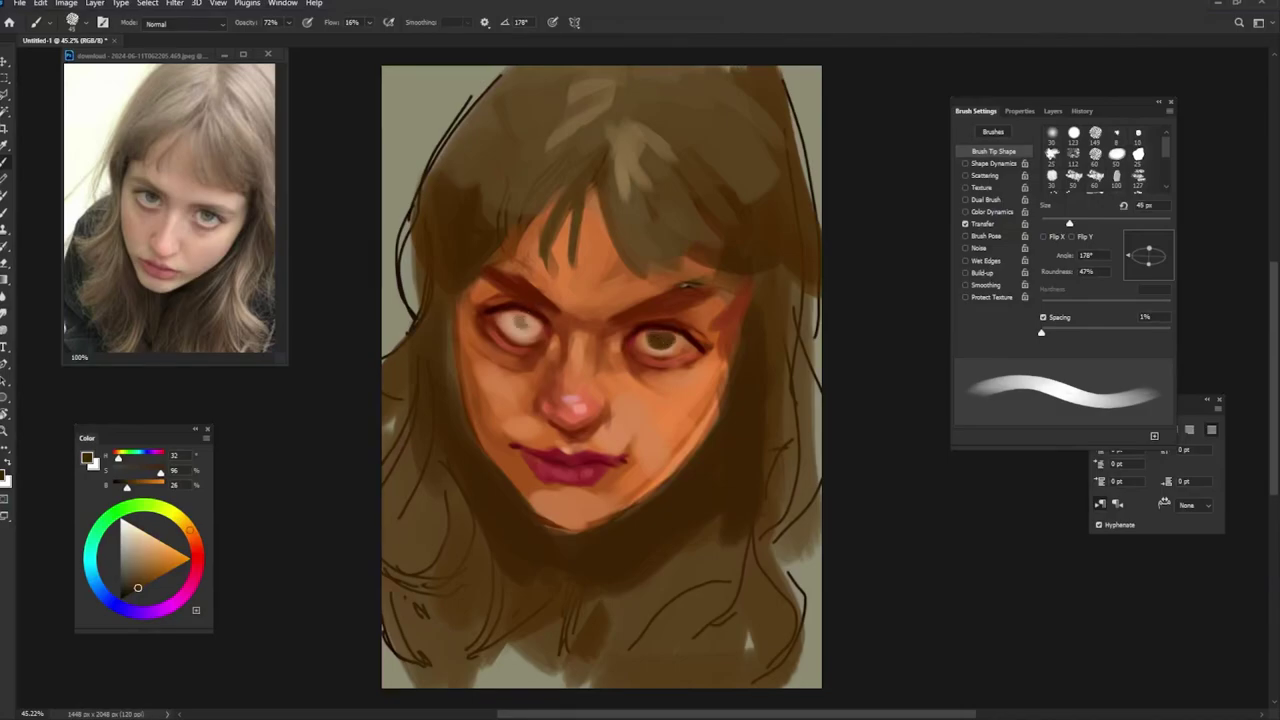
key("shift+Right")
key("shift+Right")
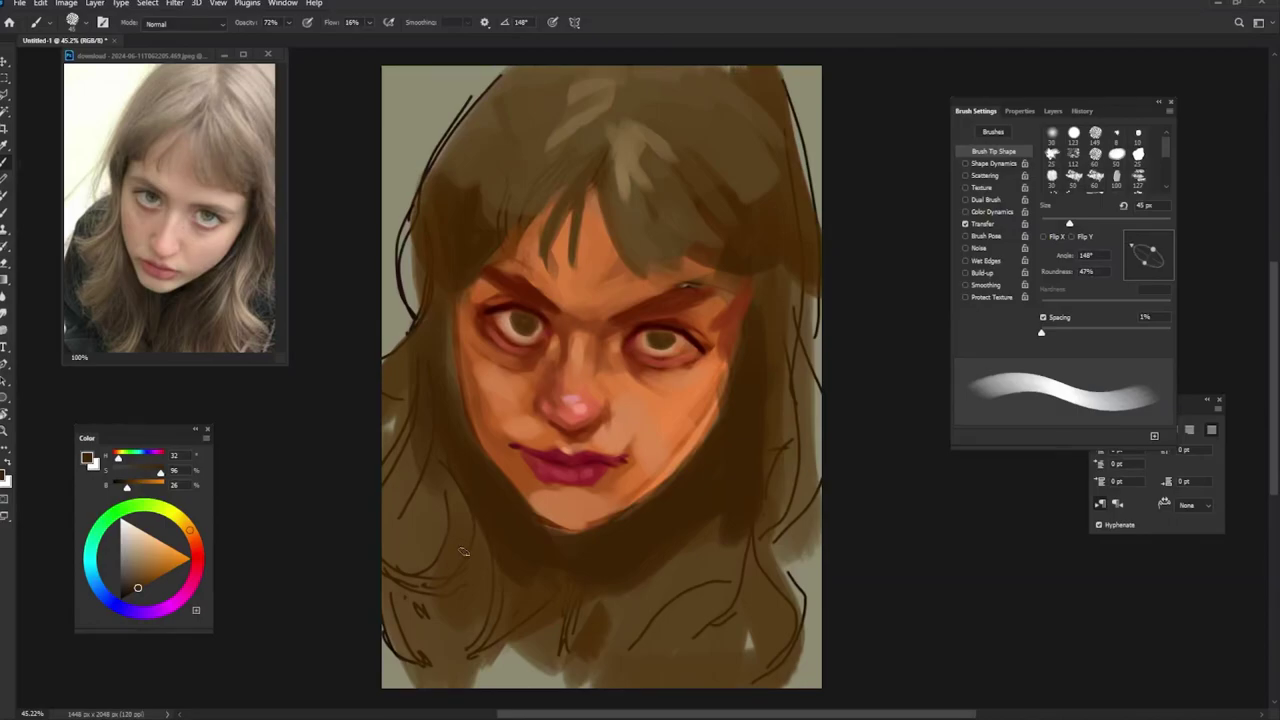
left_click(139, 573)
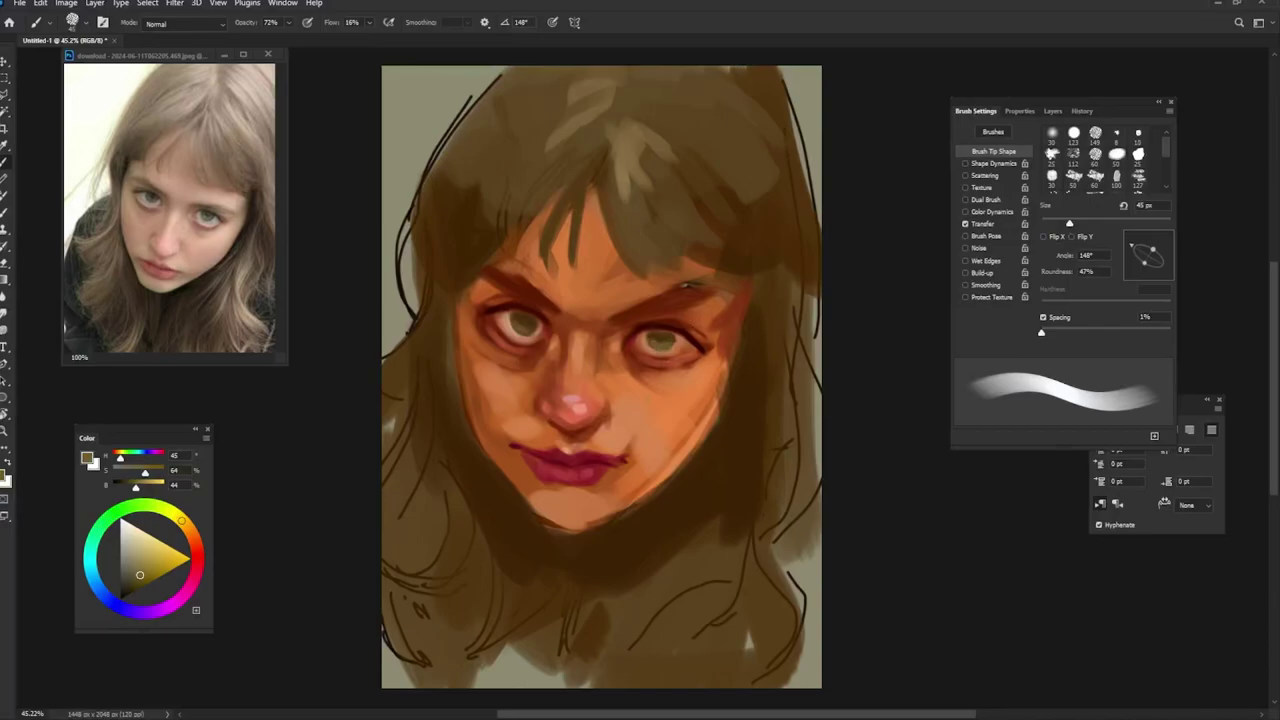
left_click(688, 334, "alt")
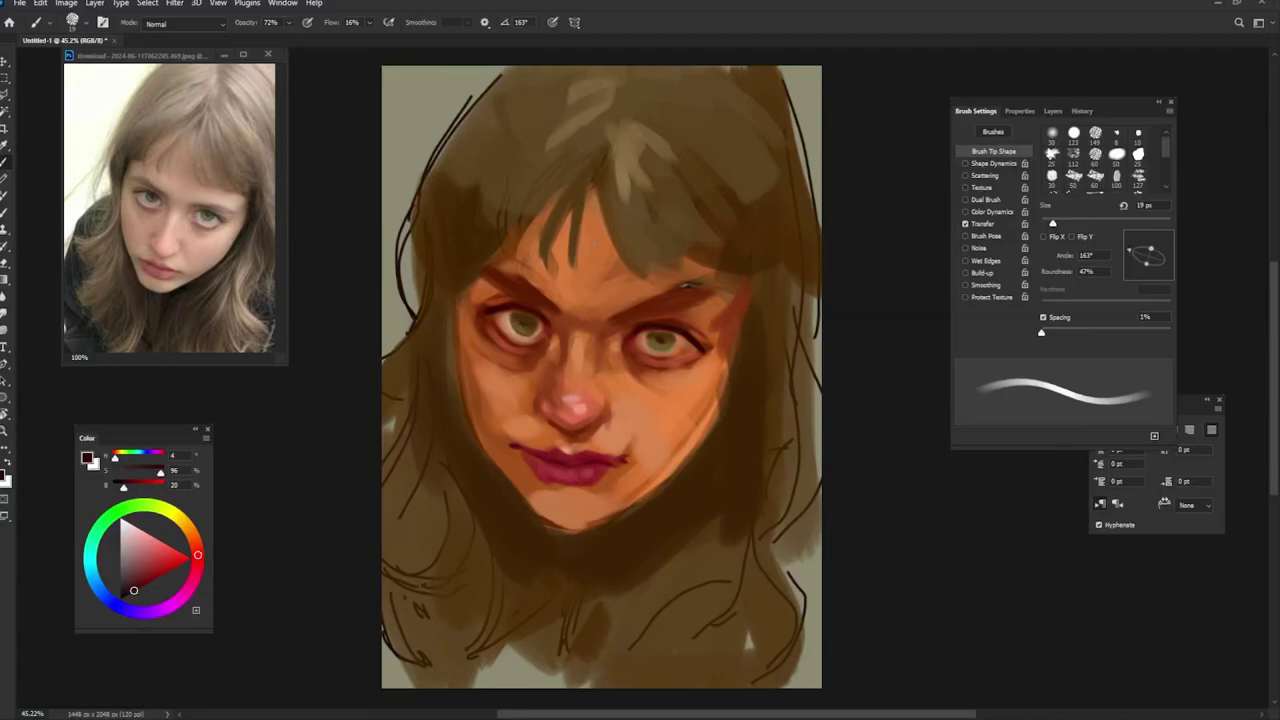
left_click_drag(148, 570, 168, 600)
left_click(635, 338, "alt")
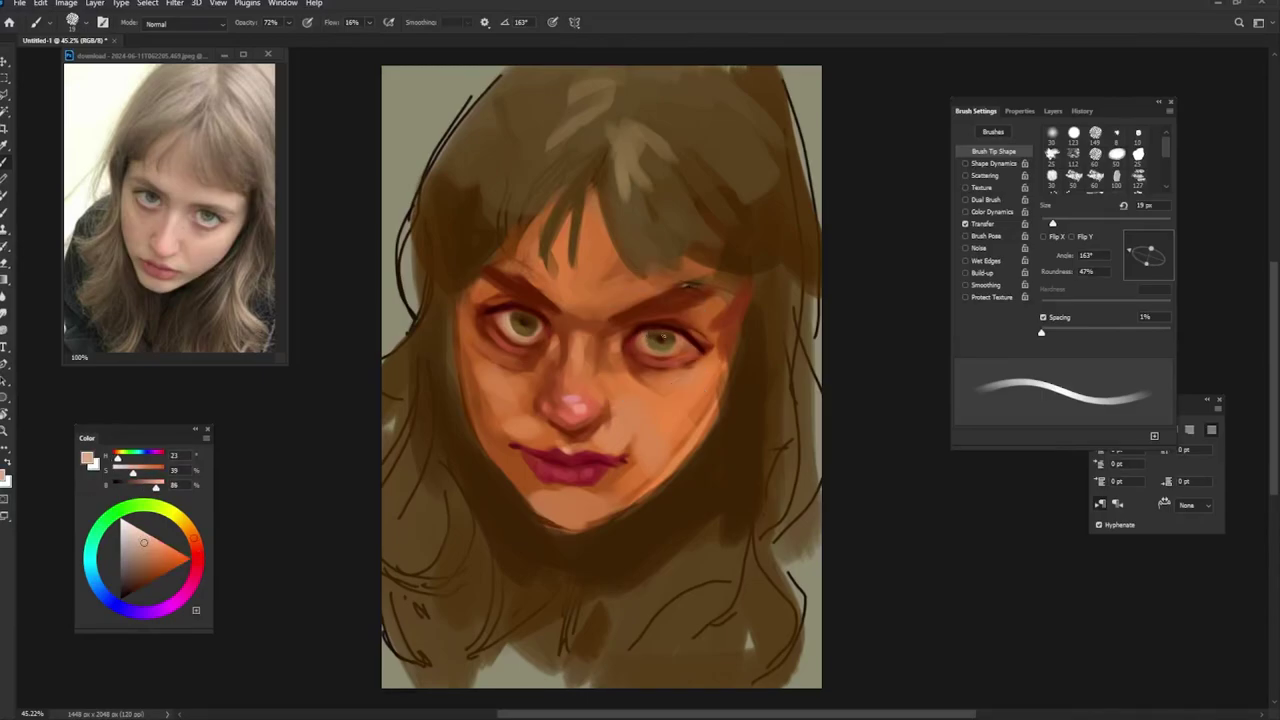
key("shift+Right")
key("shift+Right")
key("shift+Right")
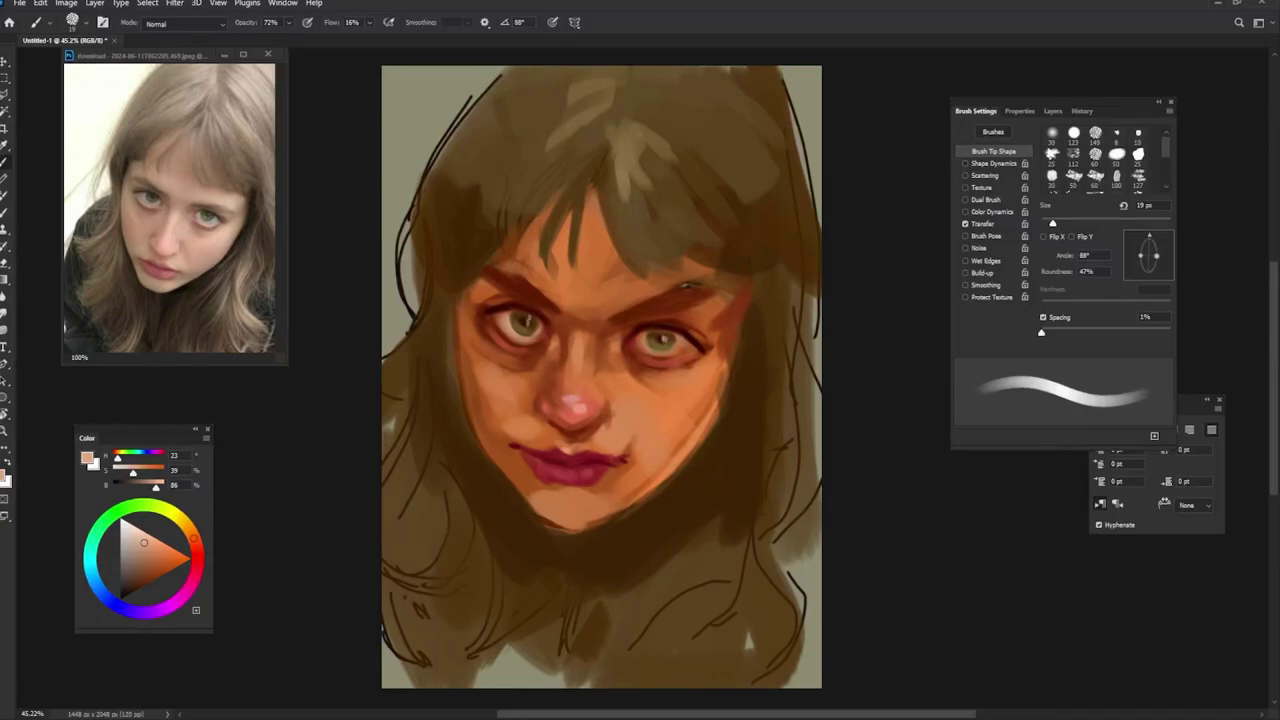
Step: Sample face peach and reddish-browns, set the tip angle to 13°, and enlarge the brush to 32 px
left_click(135, 589)
key("shift+Right")
key("shift+Right")
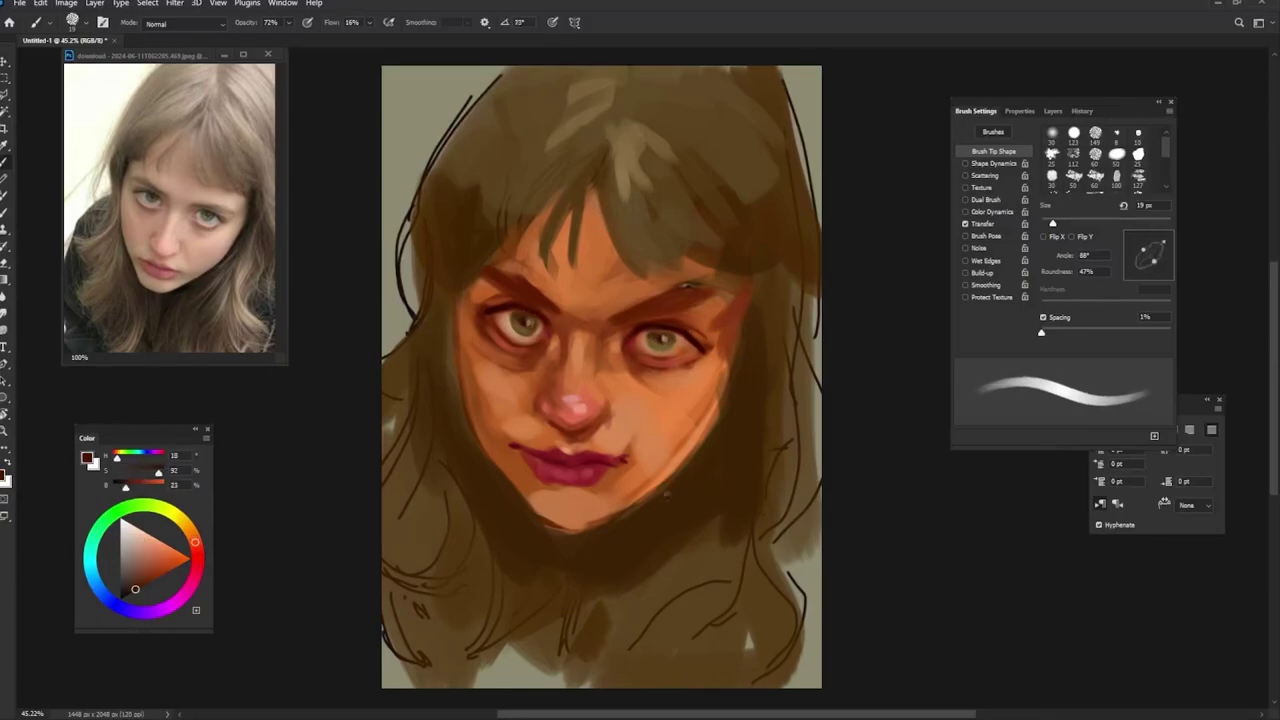
key("shift+Right")
key("shift+Right")
key("bracketright")
key("bracketright")
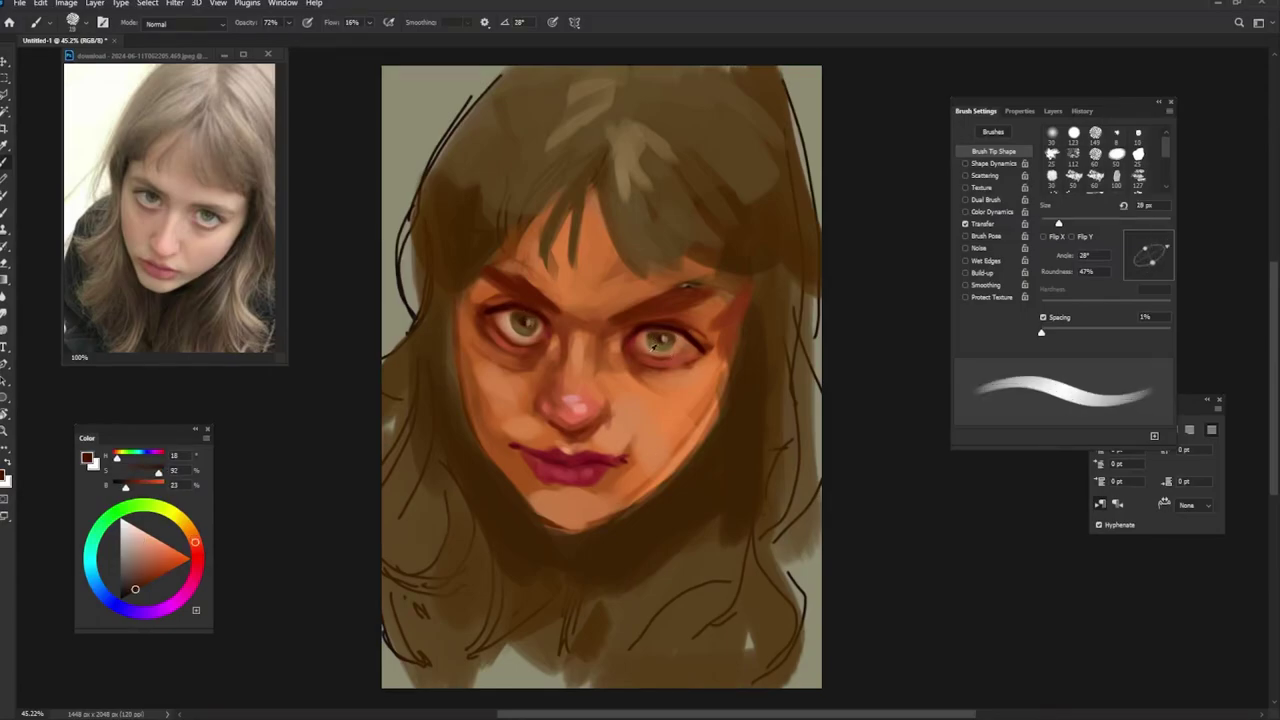
left_click(652, 370, "alt")
key("shift+Right")
key("shift+Right")
key("shift+Right")
left_click(706, 347, "alt")
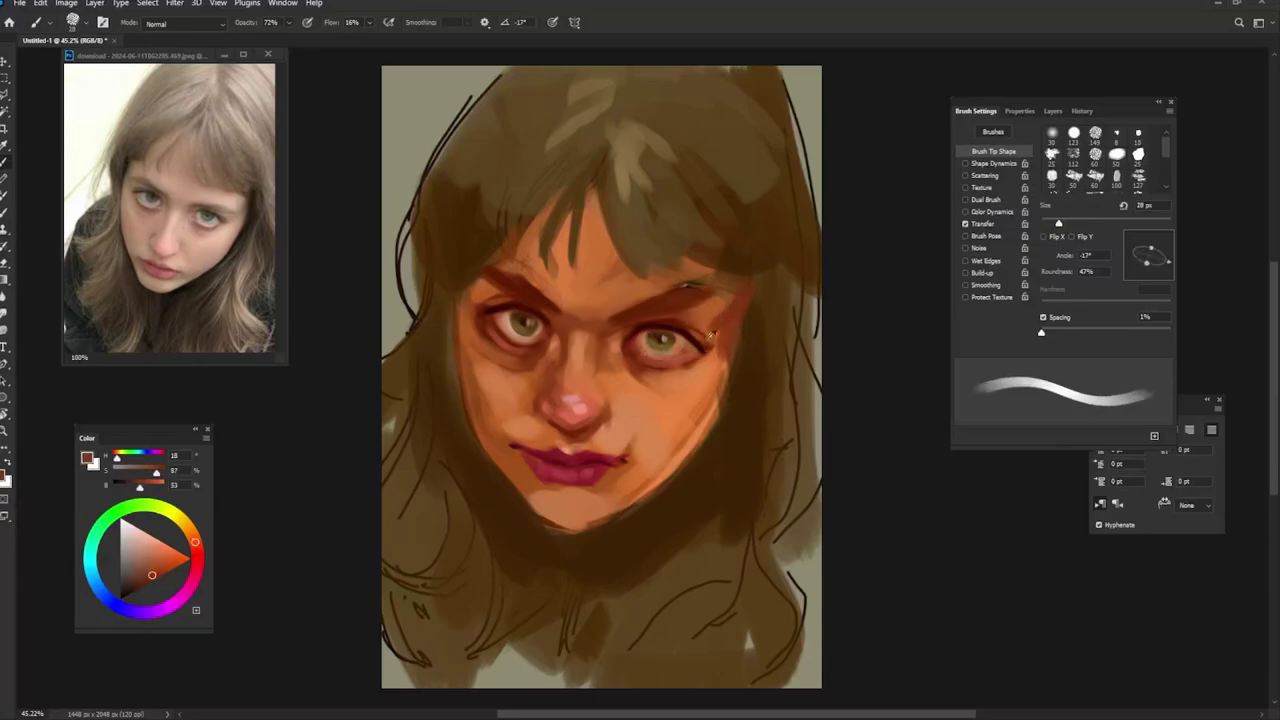
key("shift+Left")
key("shift+Left")
left_click(601, 550, "alt")
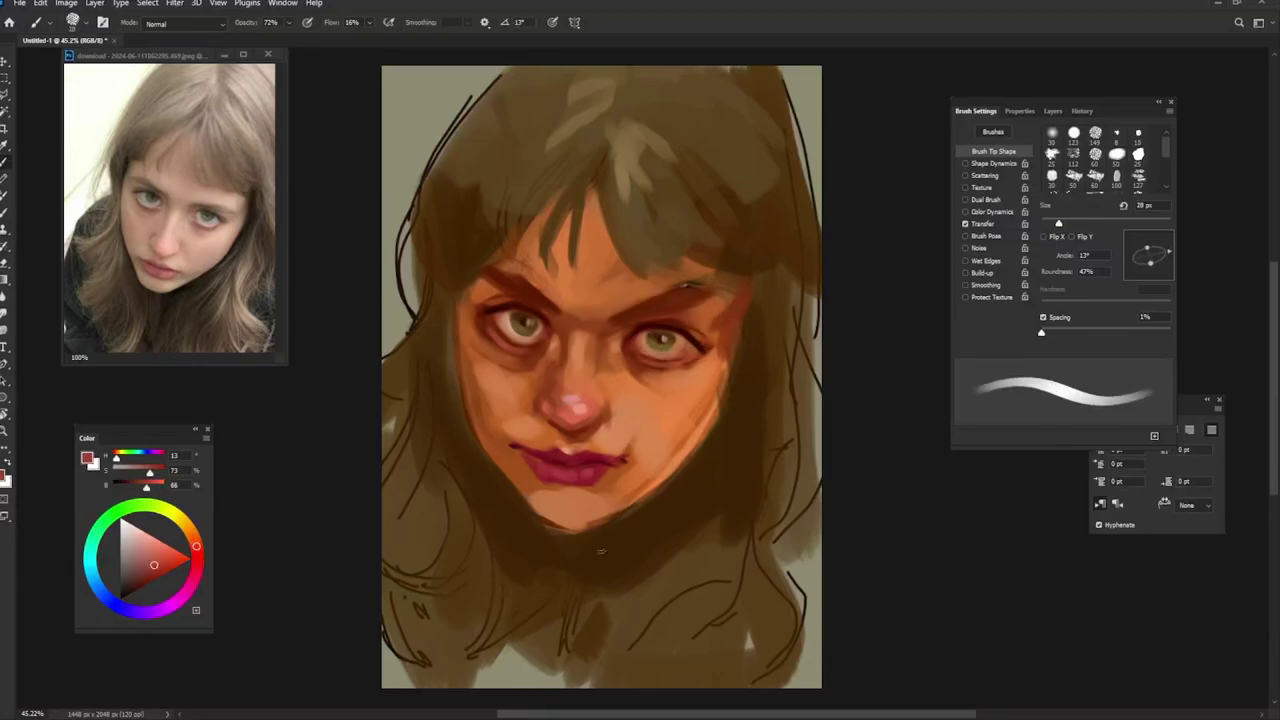
left_click(639, 572, "alt")
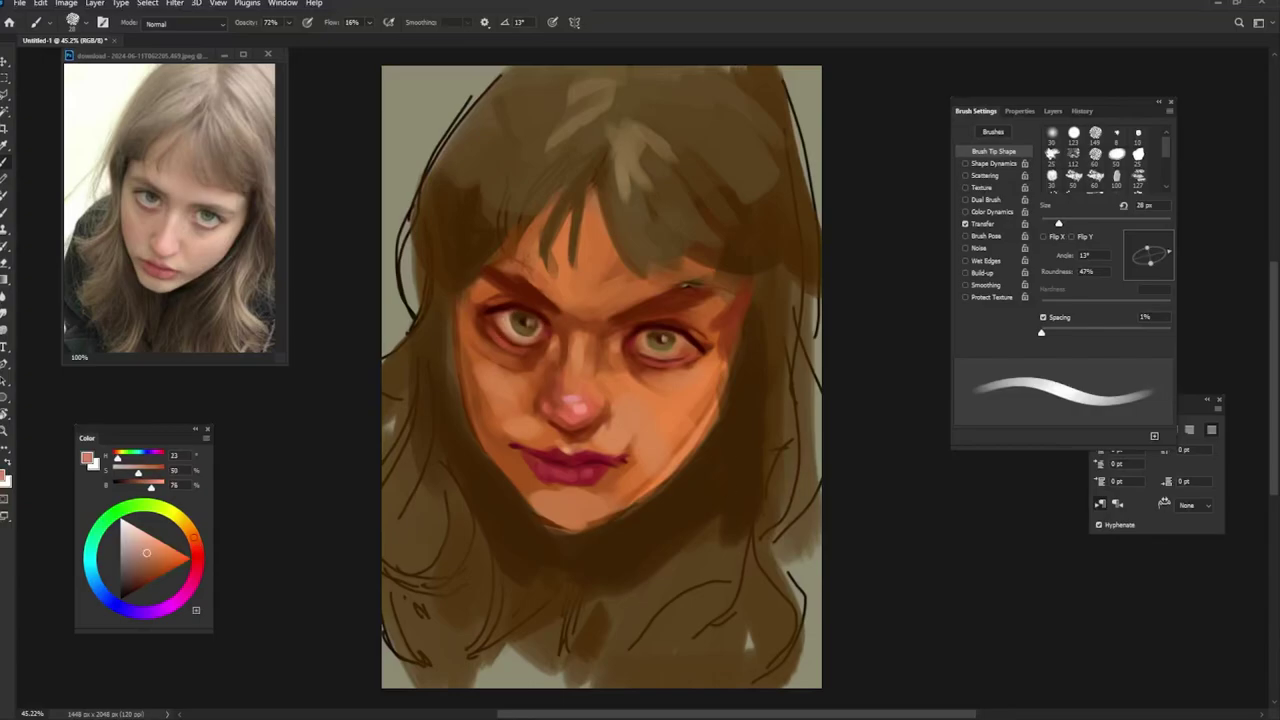
key("bracketright")
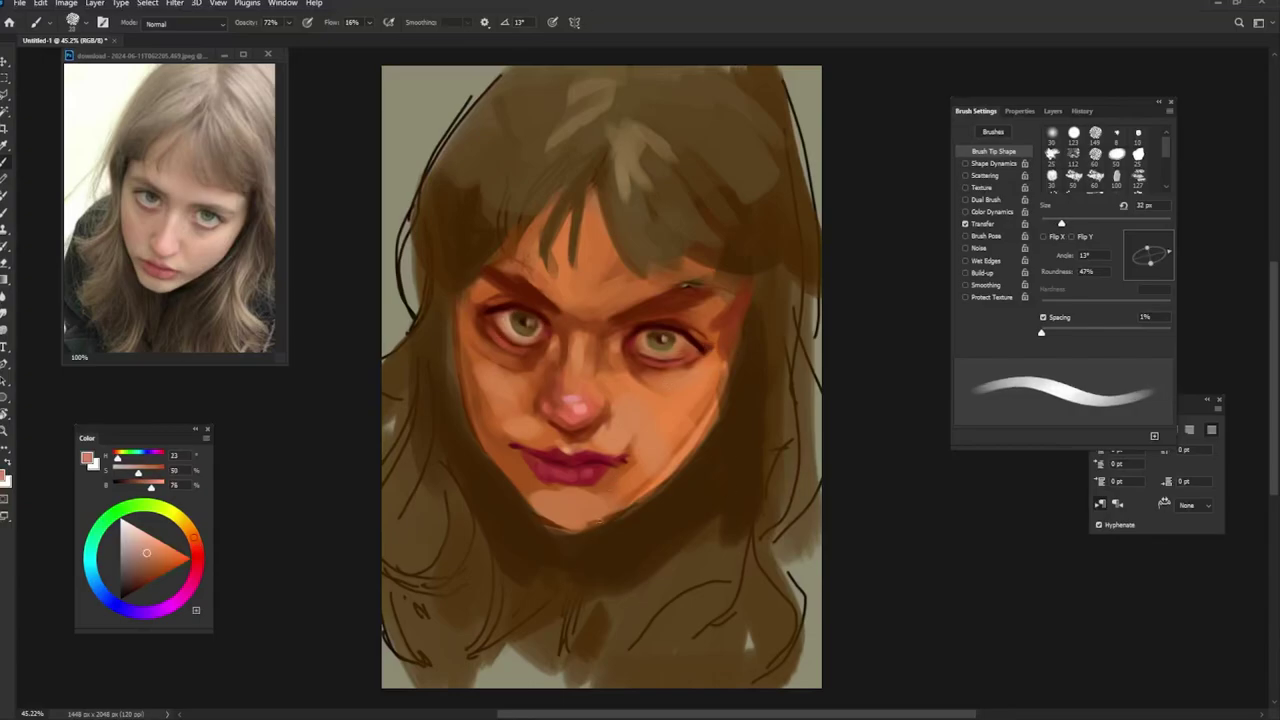
Step: Darken the hair strands right of the bangs with a sampled dark brown at 41 px
key("bracketright")
left_click(724, 241, "alt")
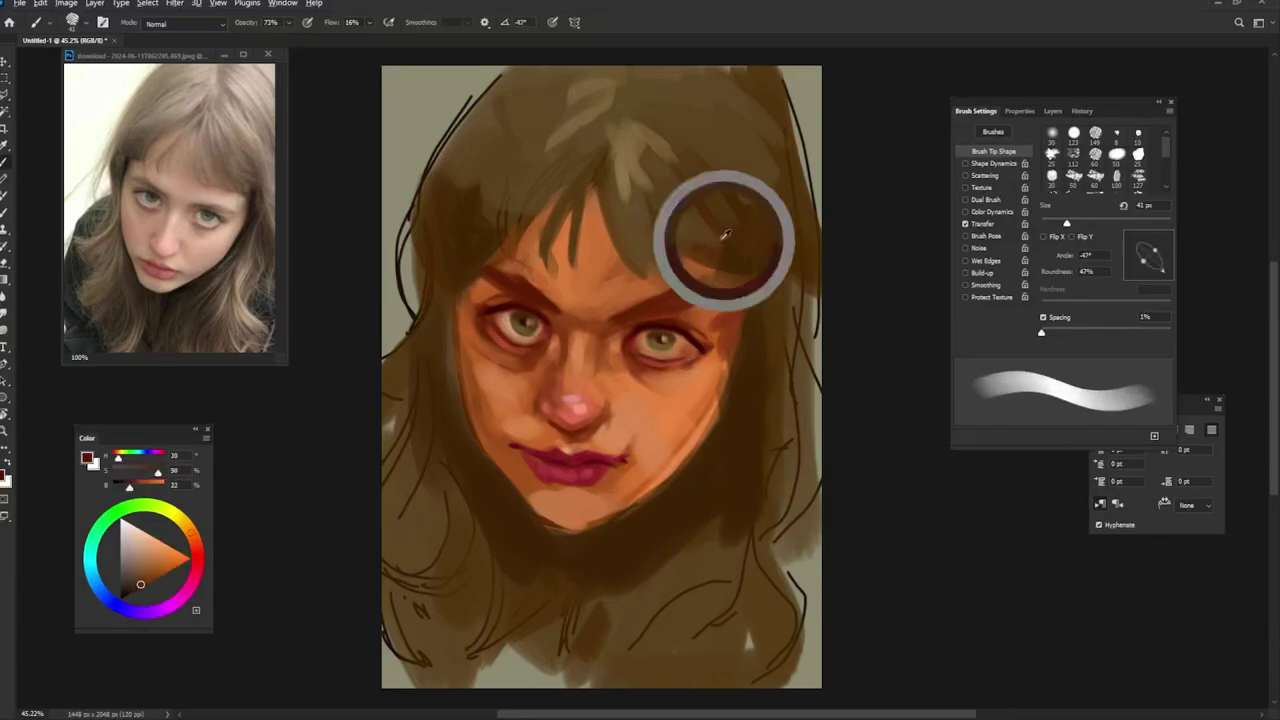
left_click_drag(596, 177, 622, 282)
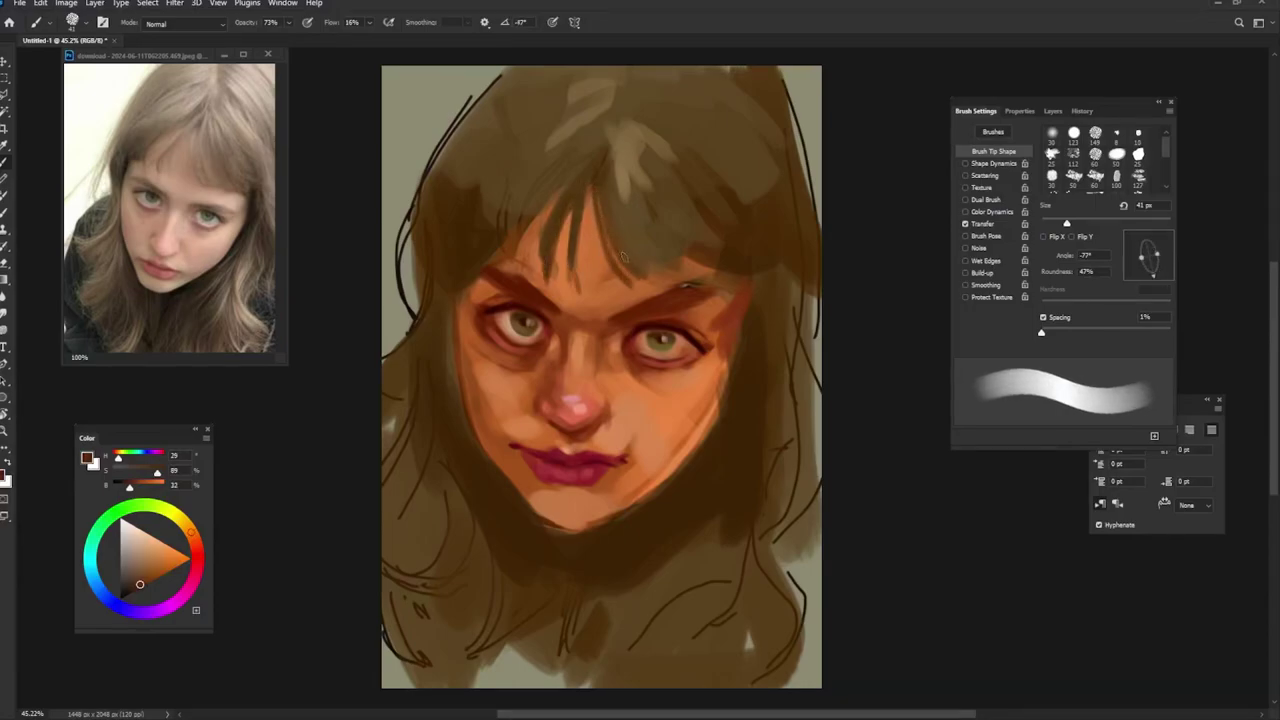
key("shift+Left")
key("shift+Left")
key("shift+Left")
key("shift+Right")
key("shift+Right")
key("shift+Right")
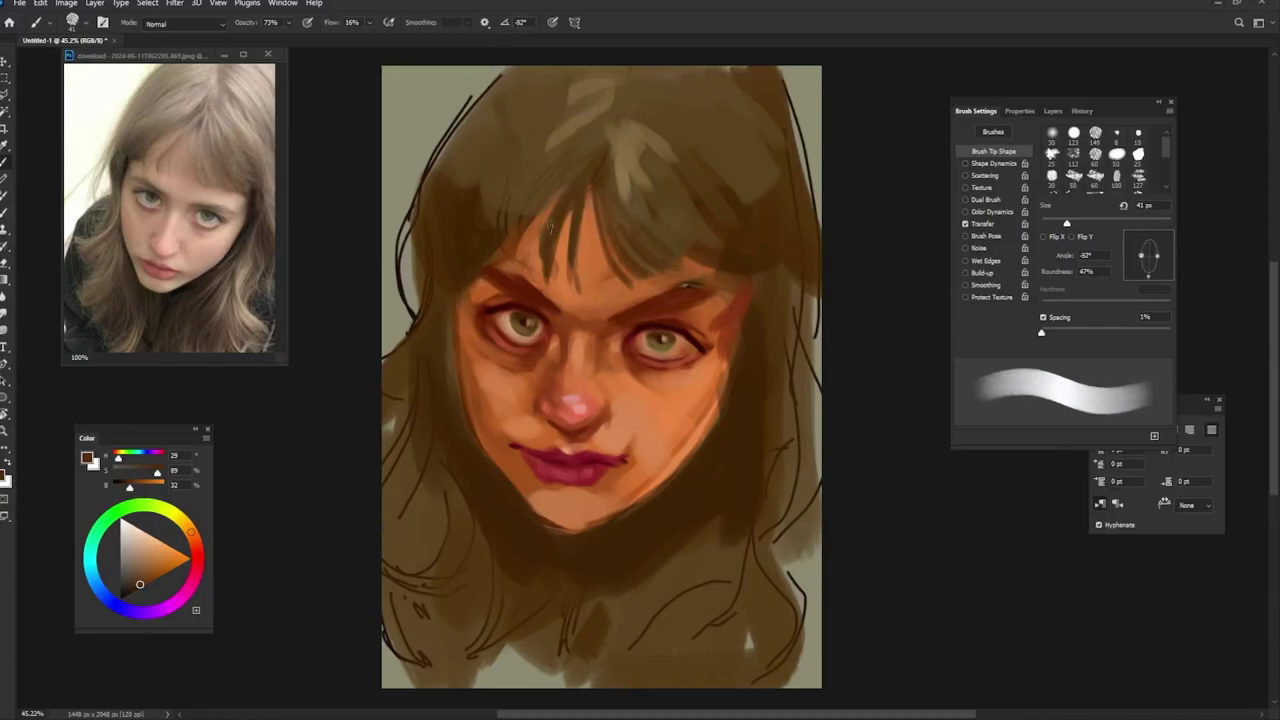
Step: Paint a dark brown accent at the right eye's outer corner with a 50 px brush
left_click(506, 244, "alt")
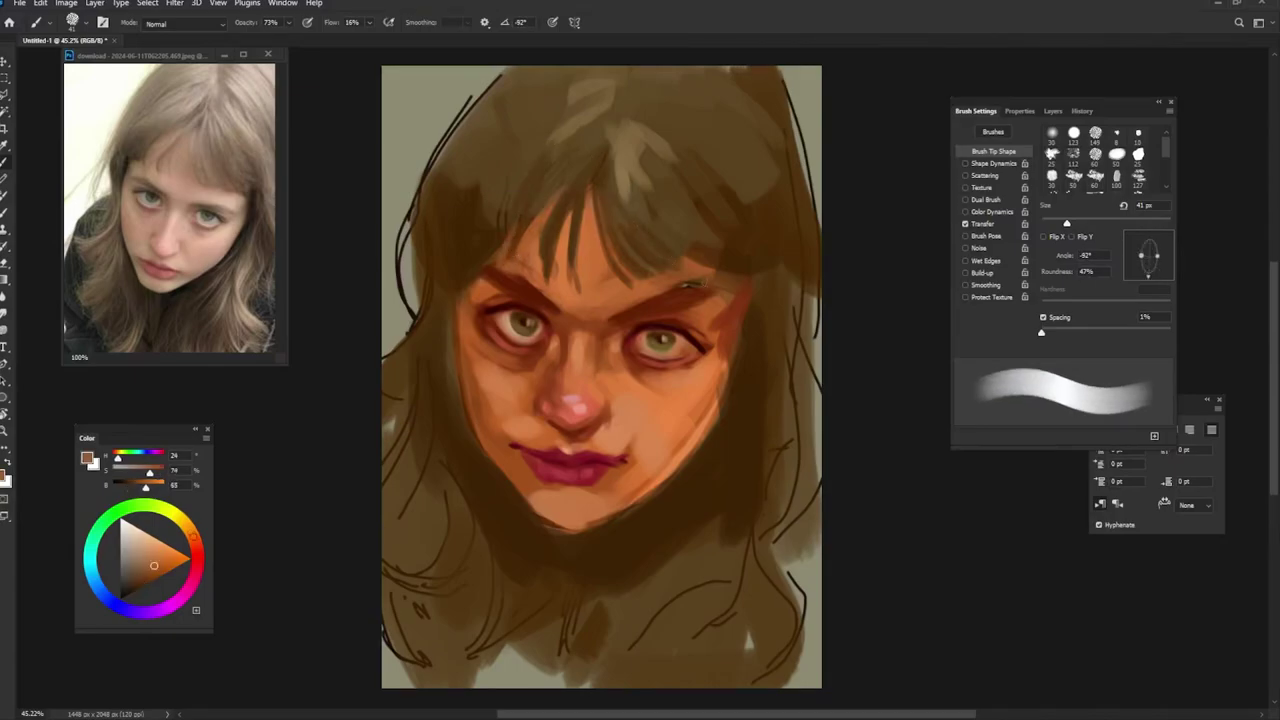
key("bracketright")
left_click(510, 498, "alt")
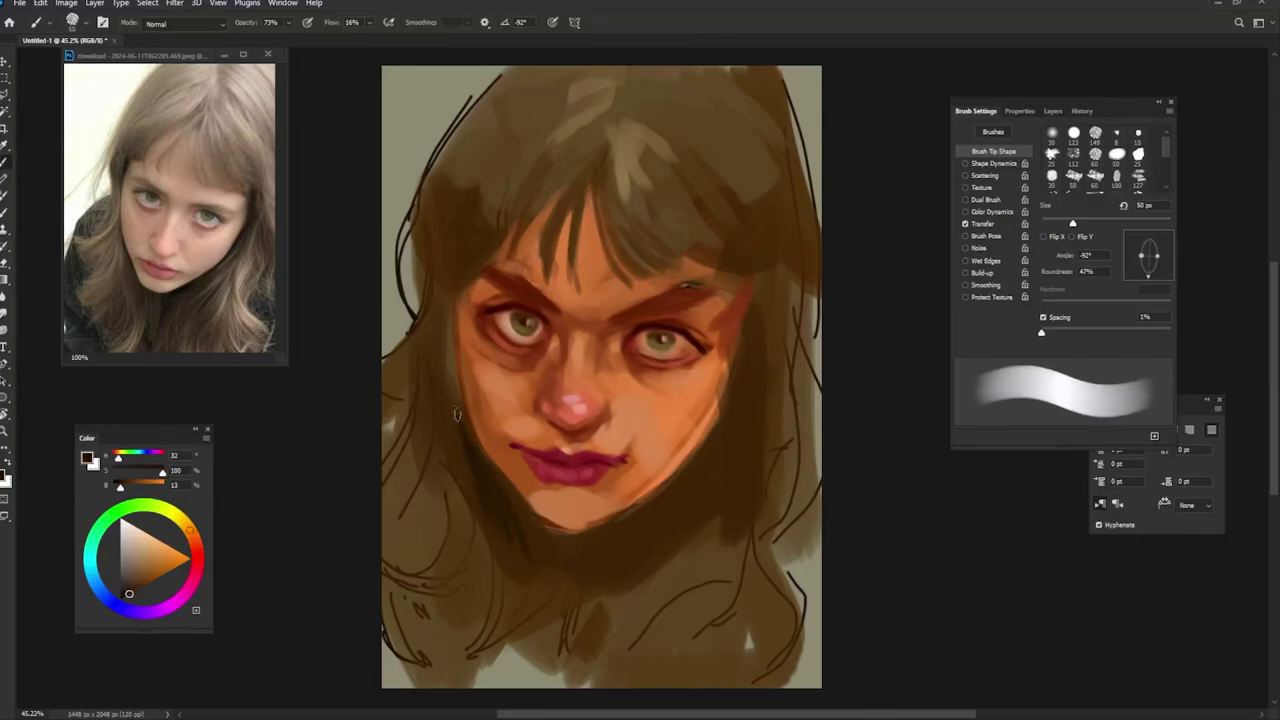
left_click(735, 250, "alt")
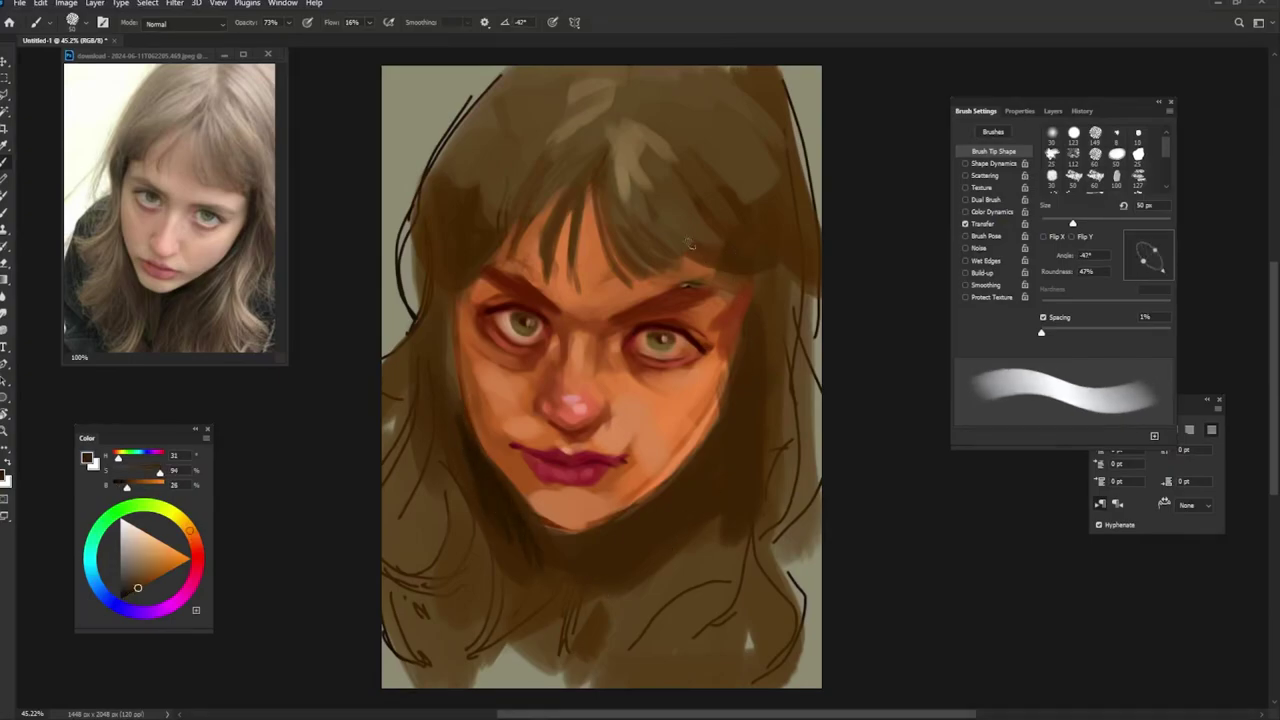
left_click_drag(735, 262, 744, 306)
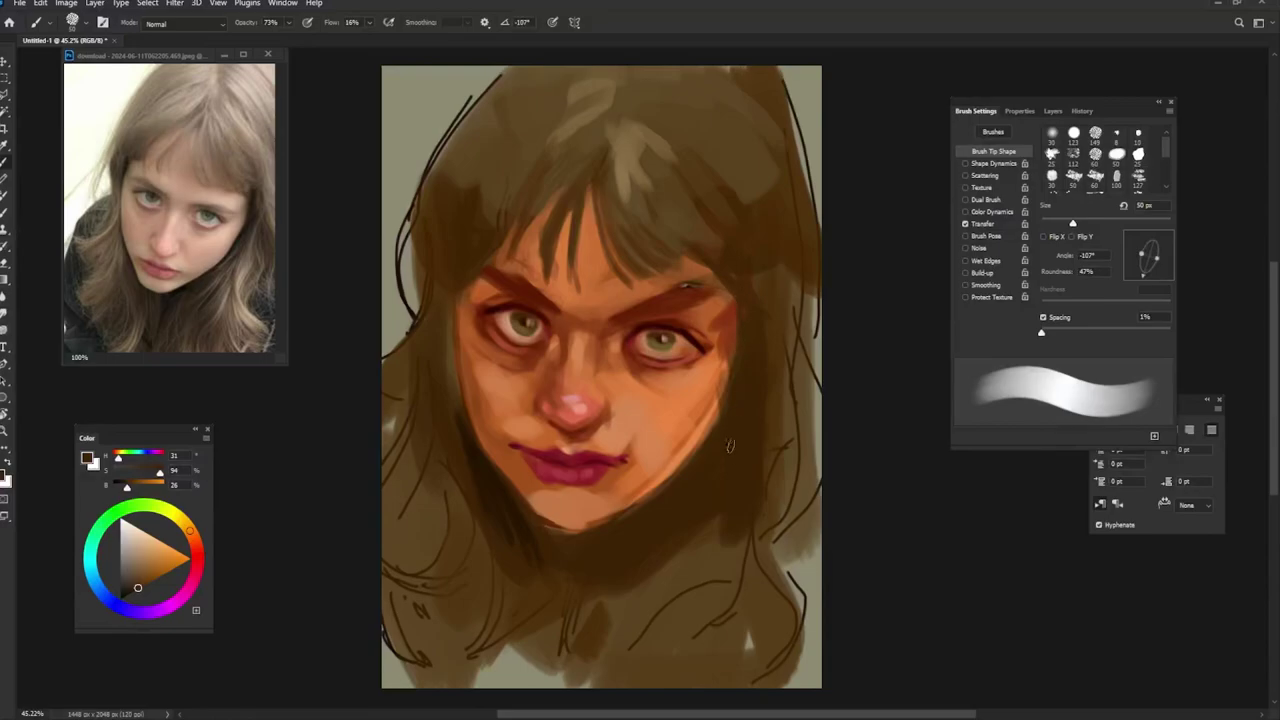
Step: Deepen the right jaw edge and the shadow under the lips with a darker brown
left_click(545, 572, "alt")
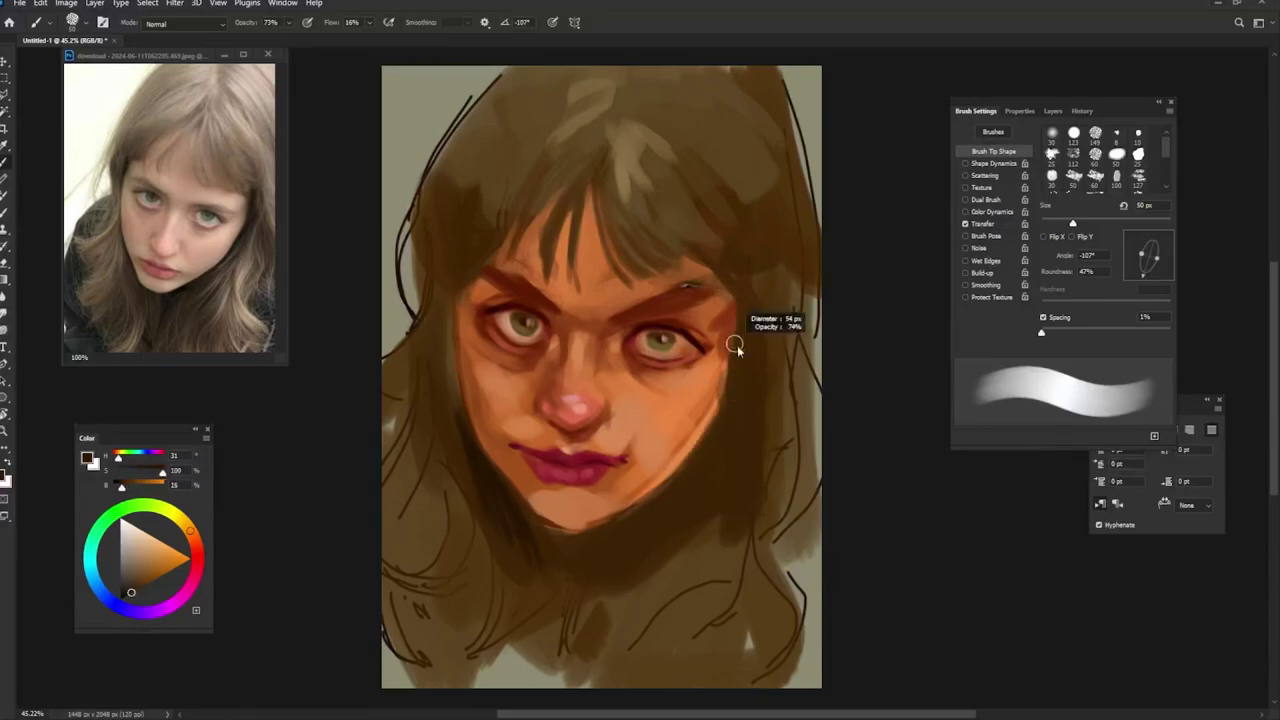
mouse_move(740, 330)
left_mouse_down()
mouse_move(760, 330)
mouse_move(725, 434)
left_mouse_up()
mouse_move(740, 365)
left_mouse_down()
mouse_move(663, 509)
mouse_move(587, 556)
left_mouse_up()
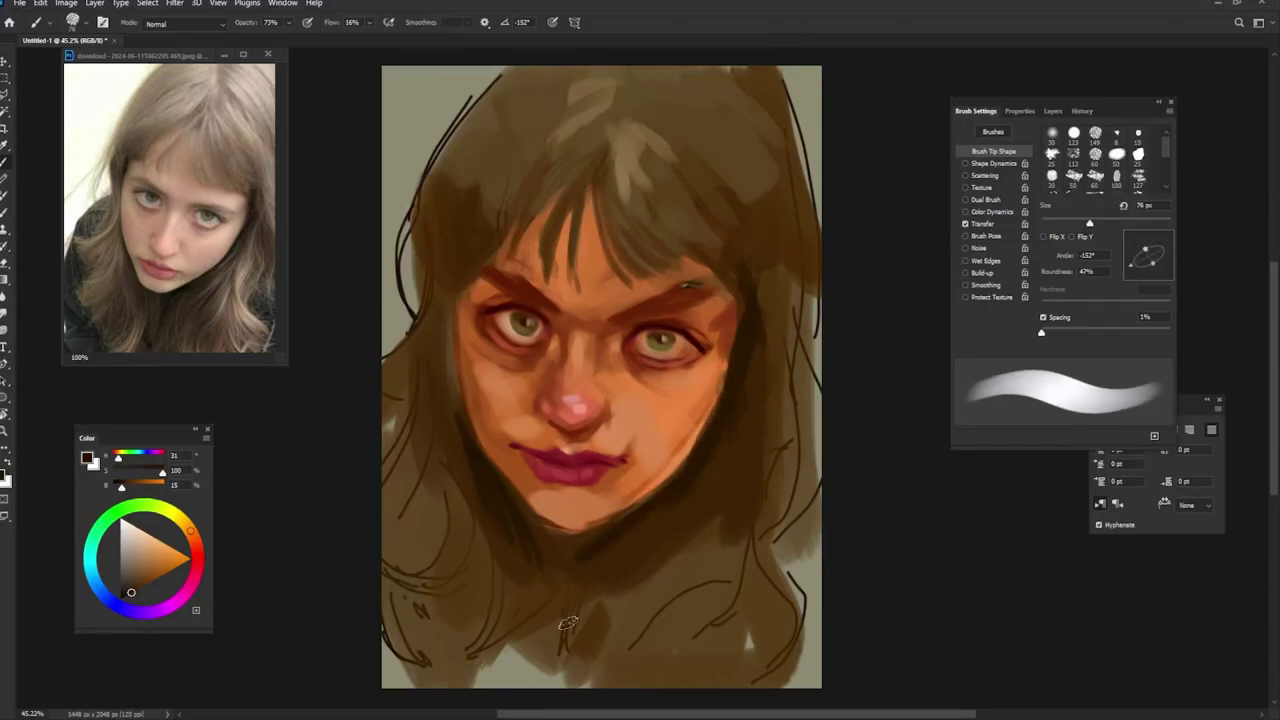
mouse_move(520, 520)
left_mouse_down()
mouse_move(590, 535)
mouse_move(551, 543)
left_mouse_up()
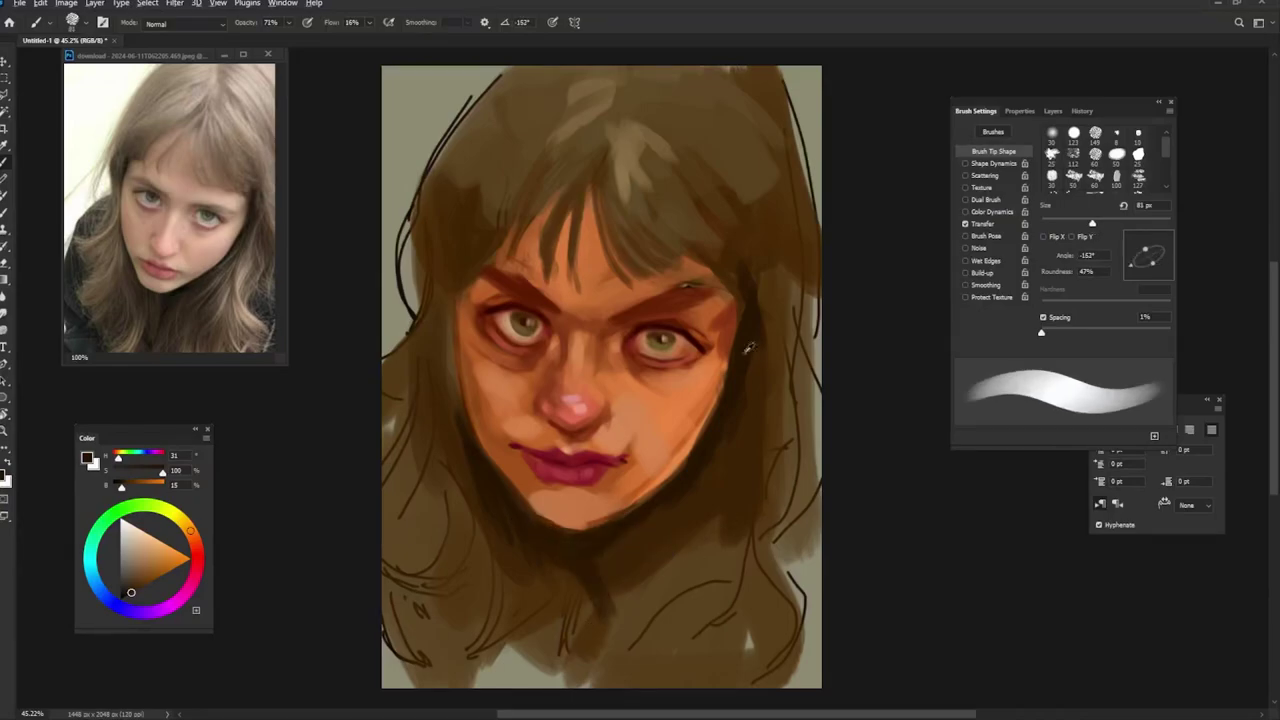
Step: Darken the left, right and lower hair edges with sampled dark browns
left_click(602, 152, "alt")
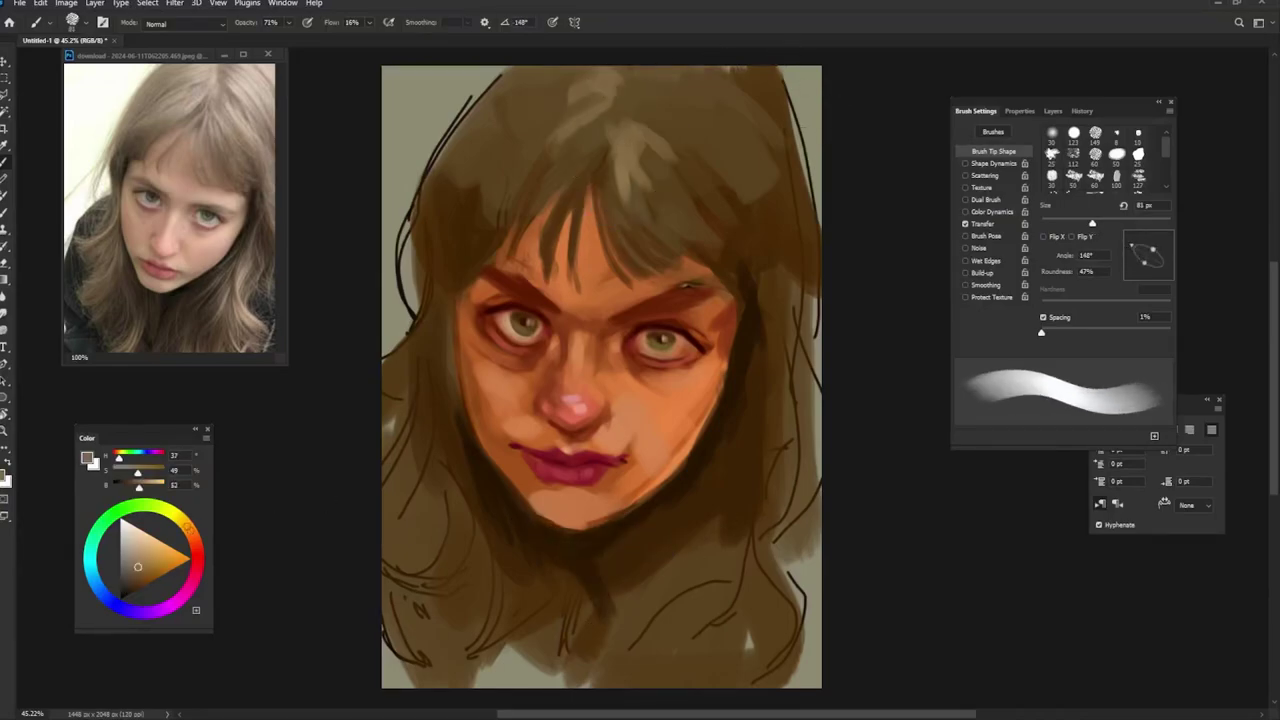
left_click(743, 166, "alt")
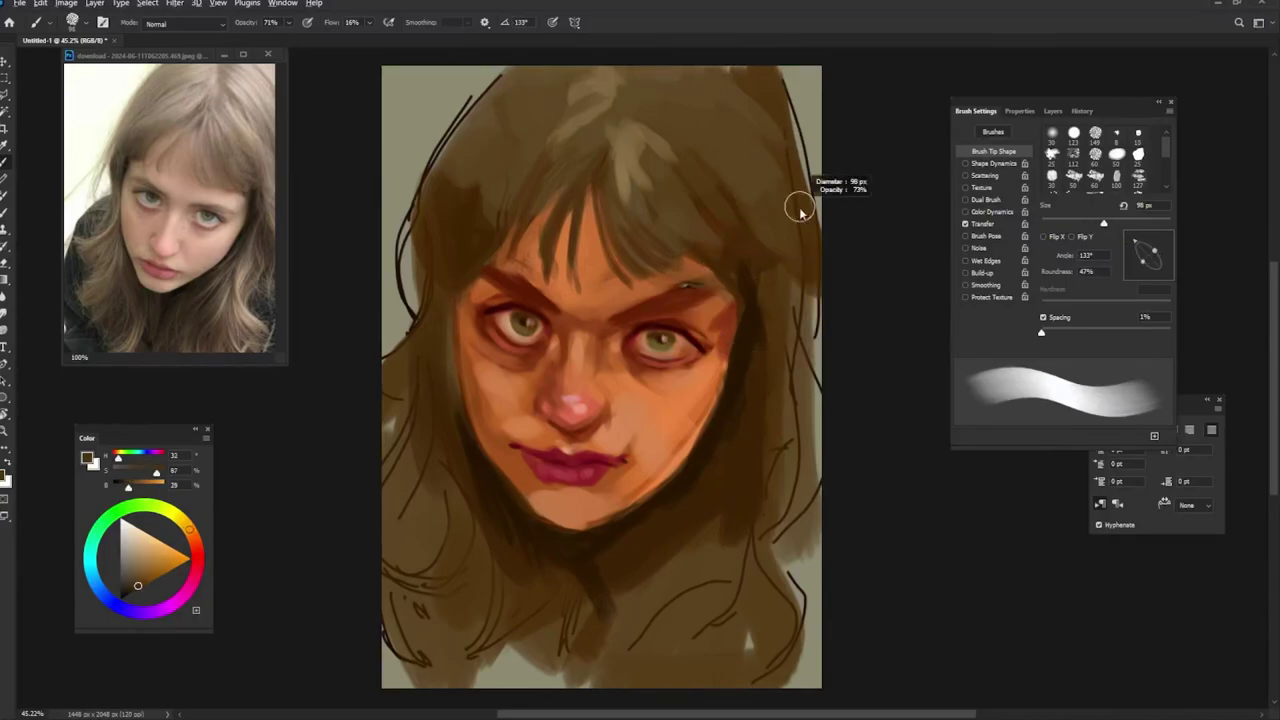
left_click_drag(795, 100, 825, 455)
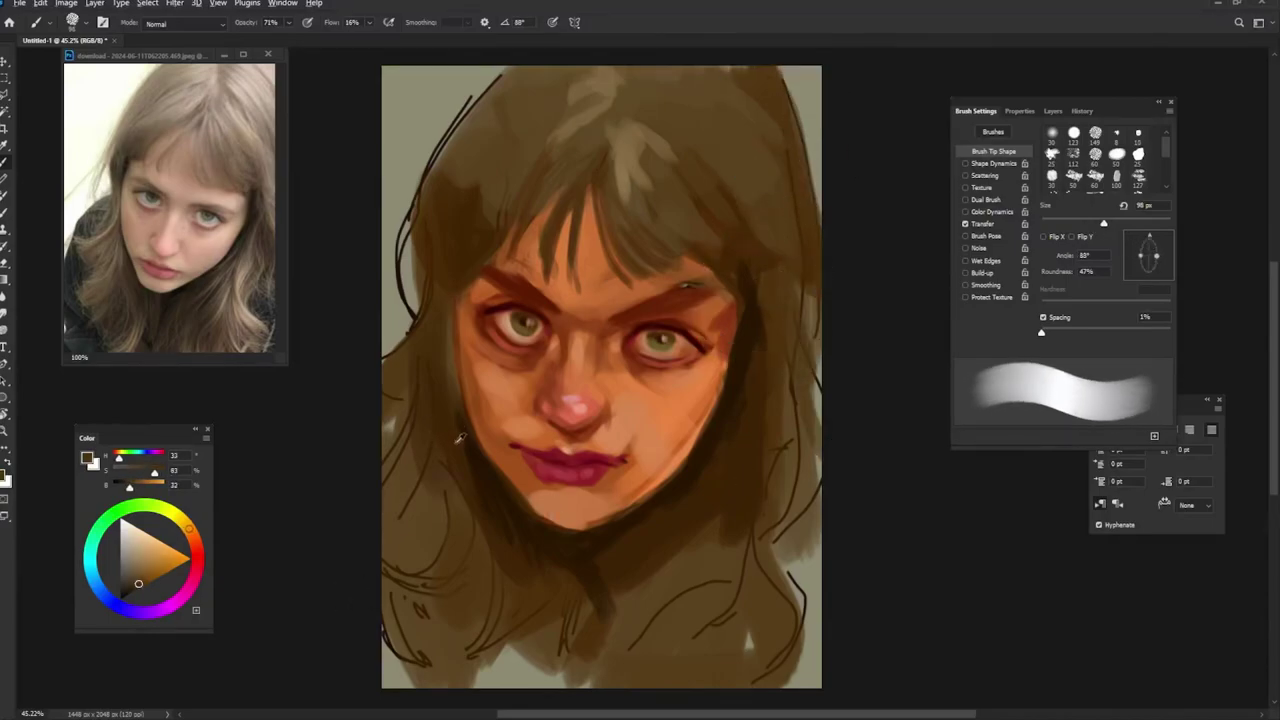
left_click_drag(400, 380, 395, 500)
mouse_move(420, 415)
left_mouse_down()
mouse_move(450, 630)
mouse_move(480, 600)
left_mouse_up()
left_click(594, 472, "alt")
left_click_drag(785, 545, 790, 562)
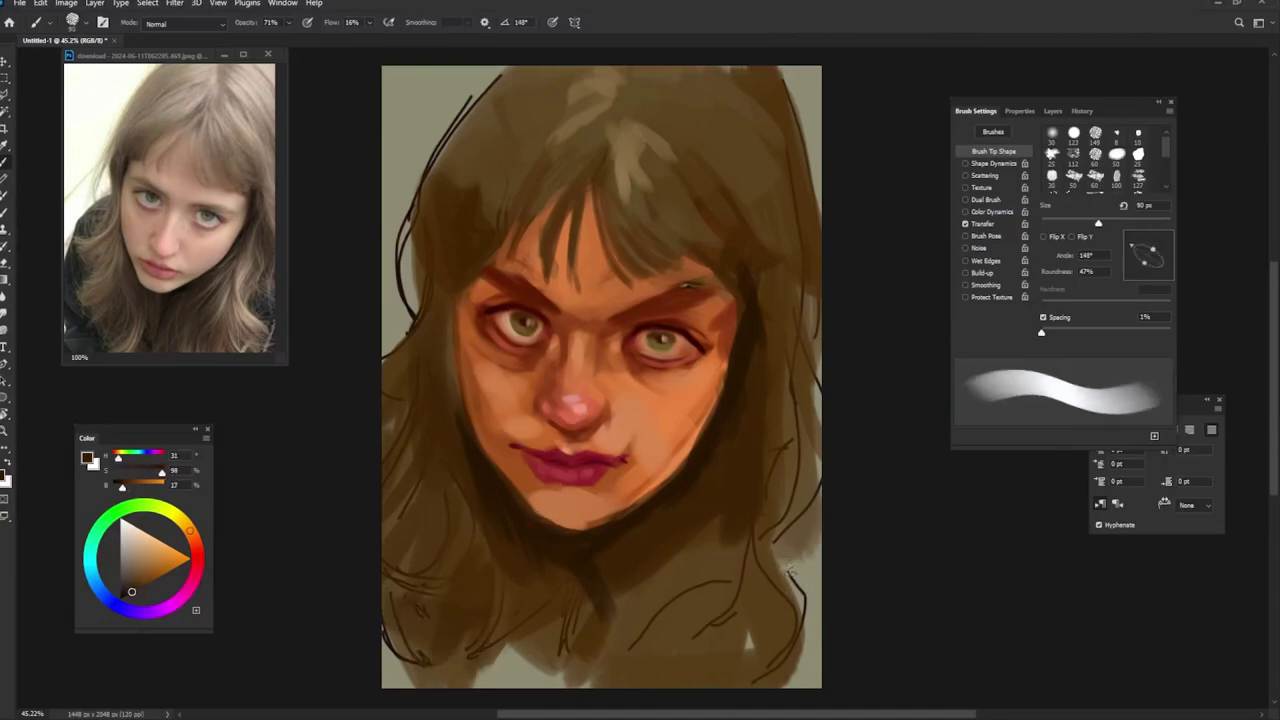
left_click_drag(795, 480, 805, 600)
left_click_drag(815, 545, 810, 685)
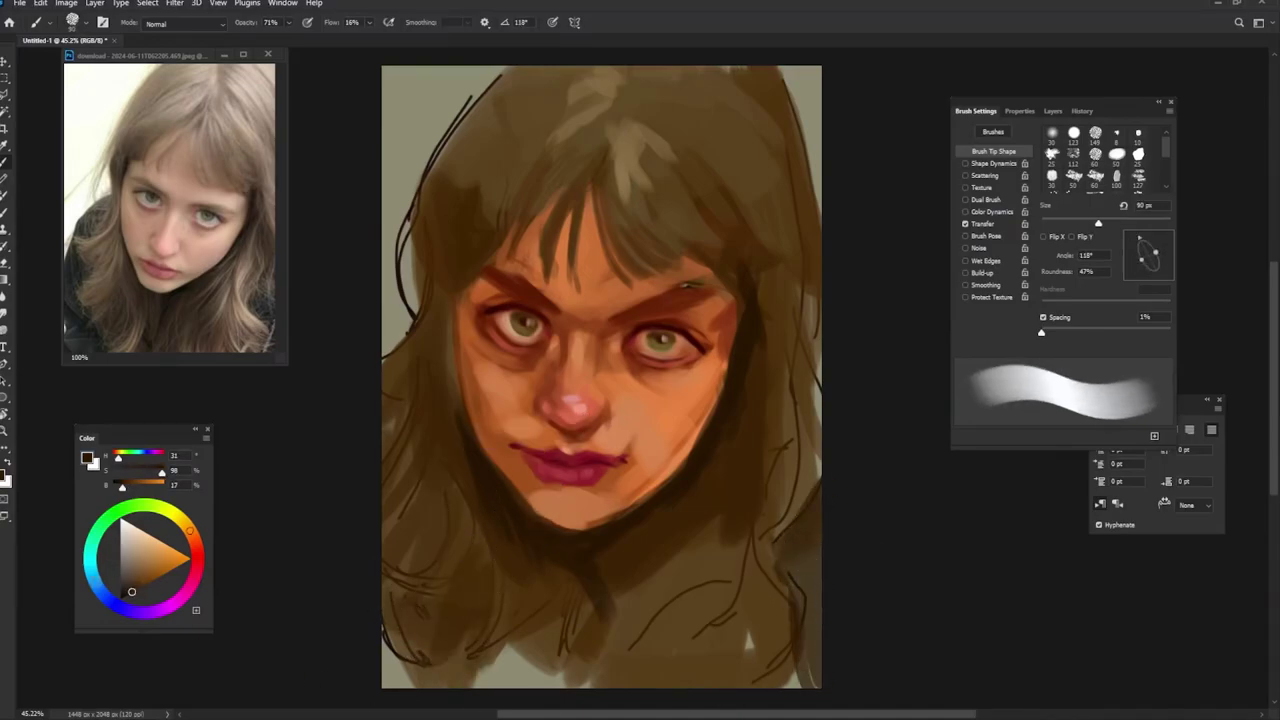
Step: Try a blue stroke along the canvas bottom, then undo it
left_click(109, 591)
mouse_move(495, 660)
left_mouse_down()
mouse_move(510, 670)
mouse_move(472, 687)
mouse_move(400, 685)
left_mouse_up()
right_click(428, 697)
key("Escape")
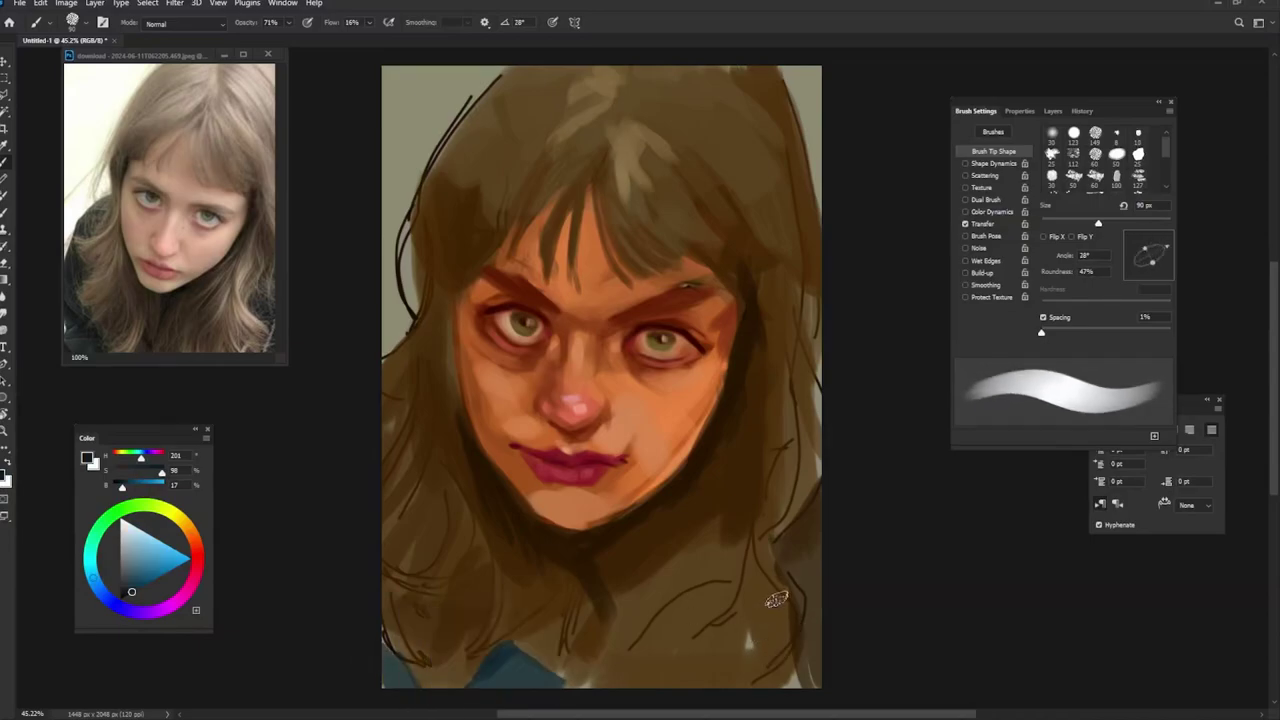
key("ctrl+z")
key("ctrl+z")
key("ctrl+z")
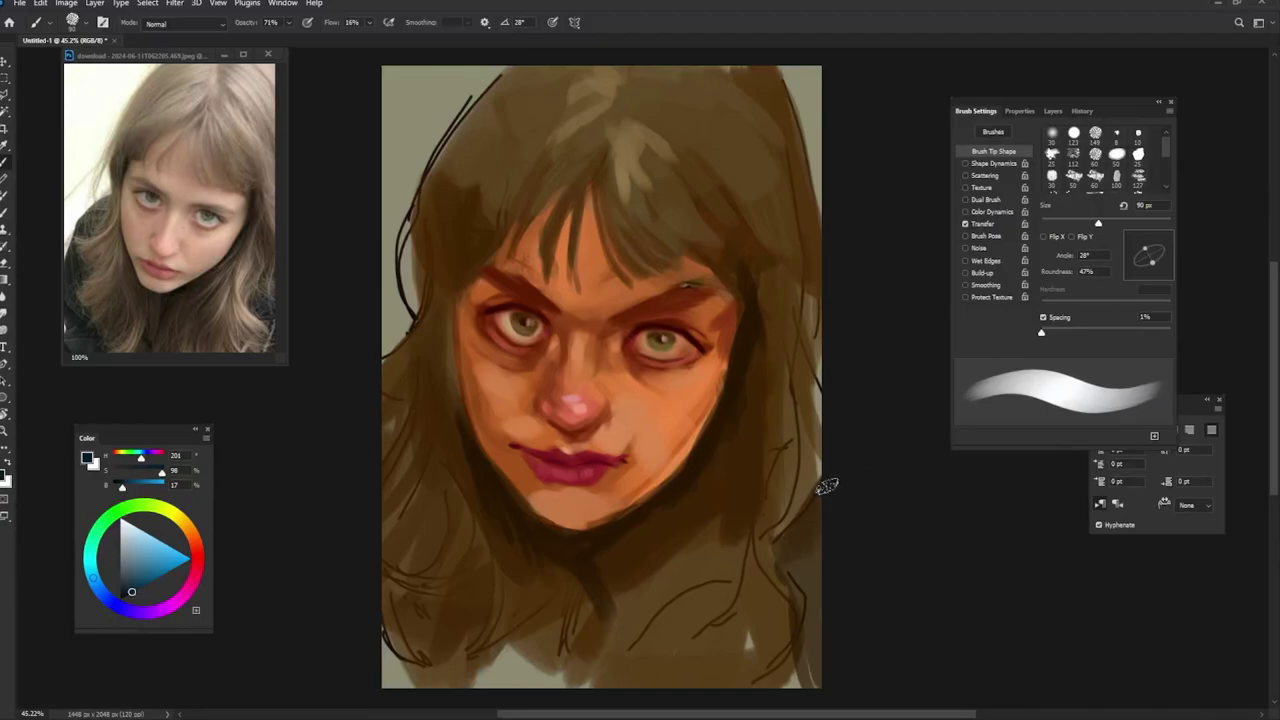
Step: Sample a dark orange-brown, set the tip angle to 73° and the brush to 81 px
left_click(588, 558, "alt")
key("shift+Left")
key("shift+Left")
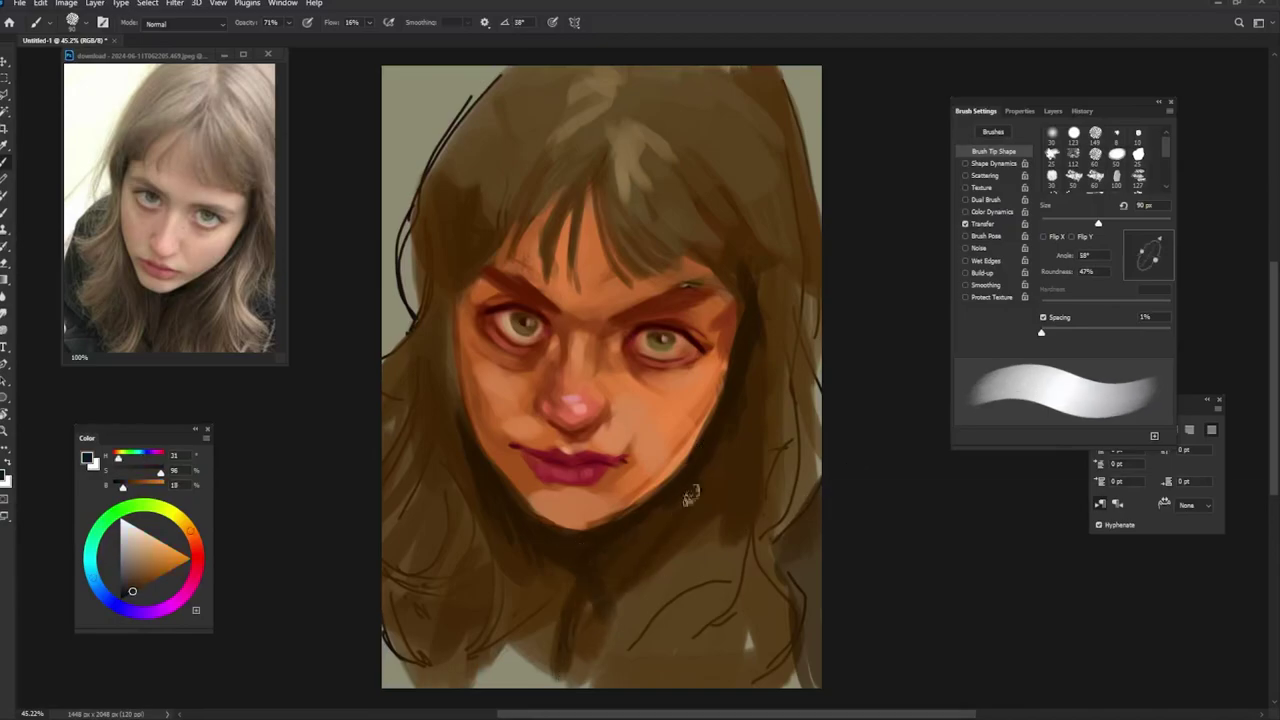
key("shift+Left")
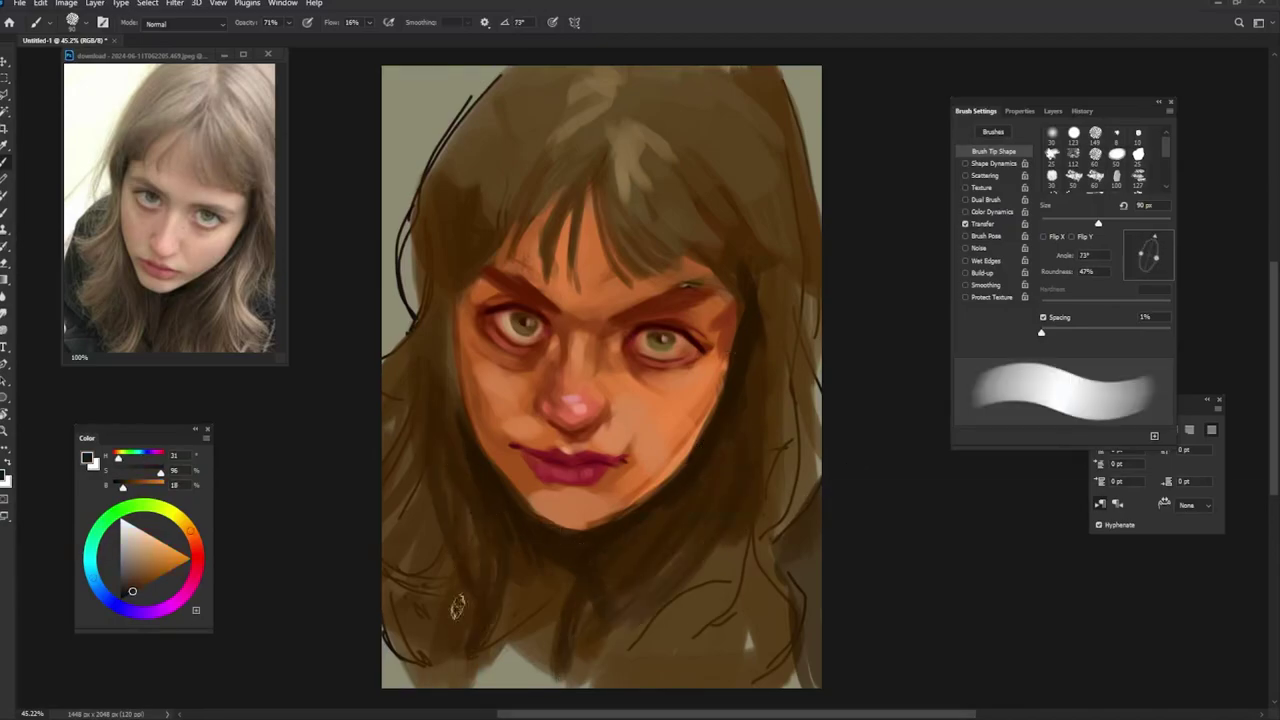
key("shift+Right")
key("shift+Right")
key("shift+Right")
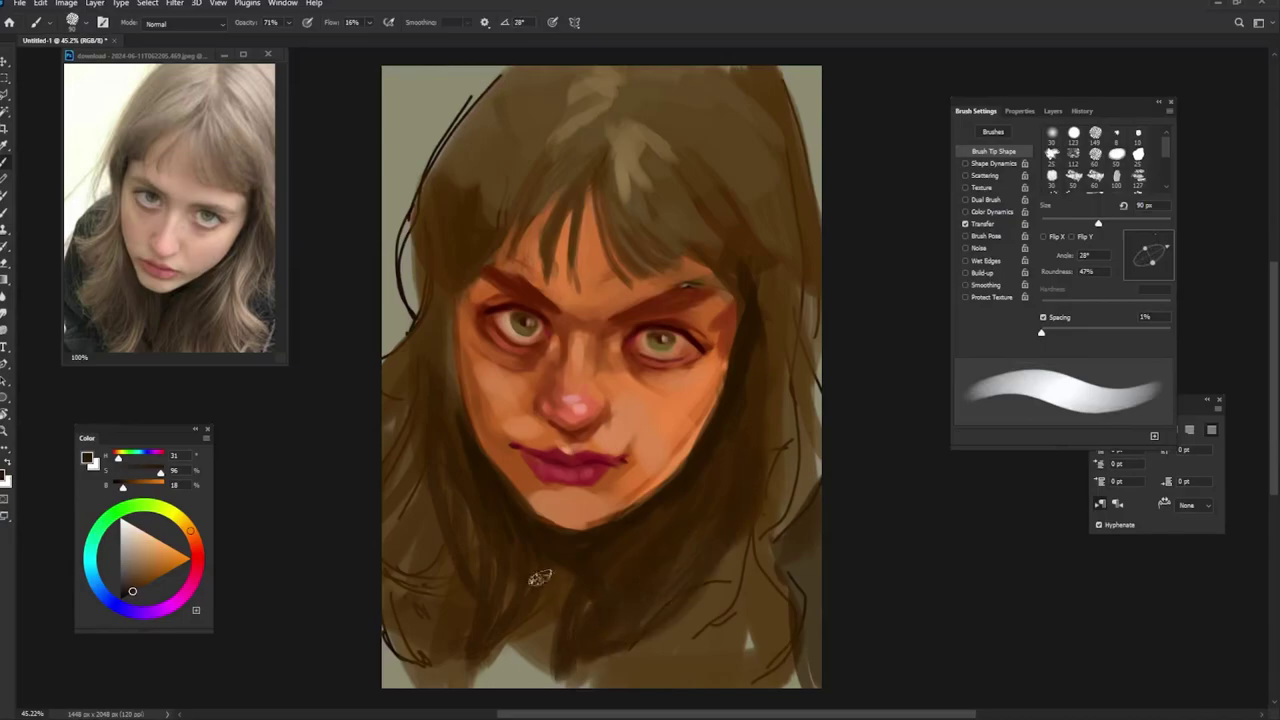
key("shift+Left")
key("shift+Left")
key("shift+Left")
key("bracketleft")
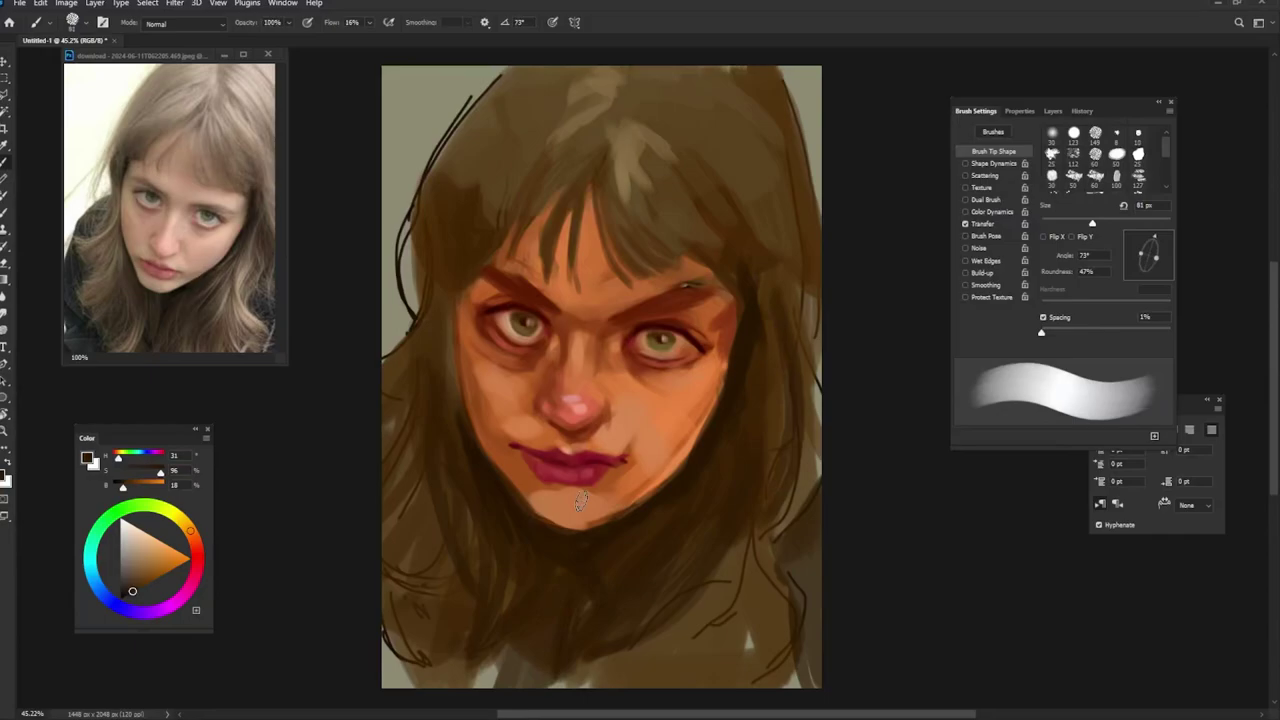
Step: Paint dark and light brown strands into the left and right hair plus a tan highlight on top
mouse_move(768, 410)
left_mouse_down()
mouse_move(758, 572)
mouse_move(788, 660)
left_mouse_up()
left_click_drag(752, 540, 718, 680)
left_click(430, 465, "alt")
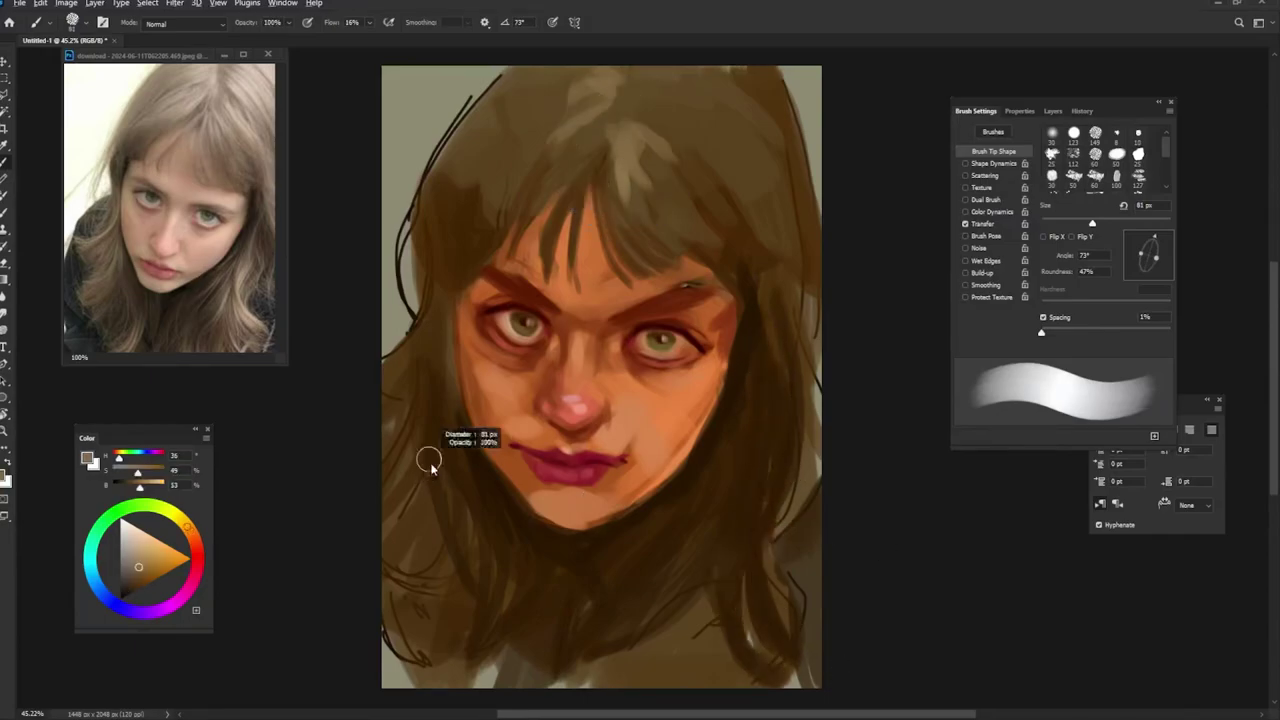
mouse_move(430, 465)
left_mouse_down()
mouse_move(435, 350)
mouse_move(438, 400)
left_mouse_up()
left_click(435, 370, "alt")
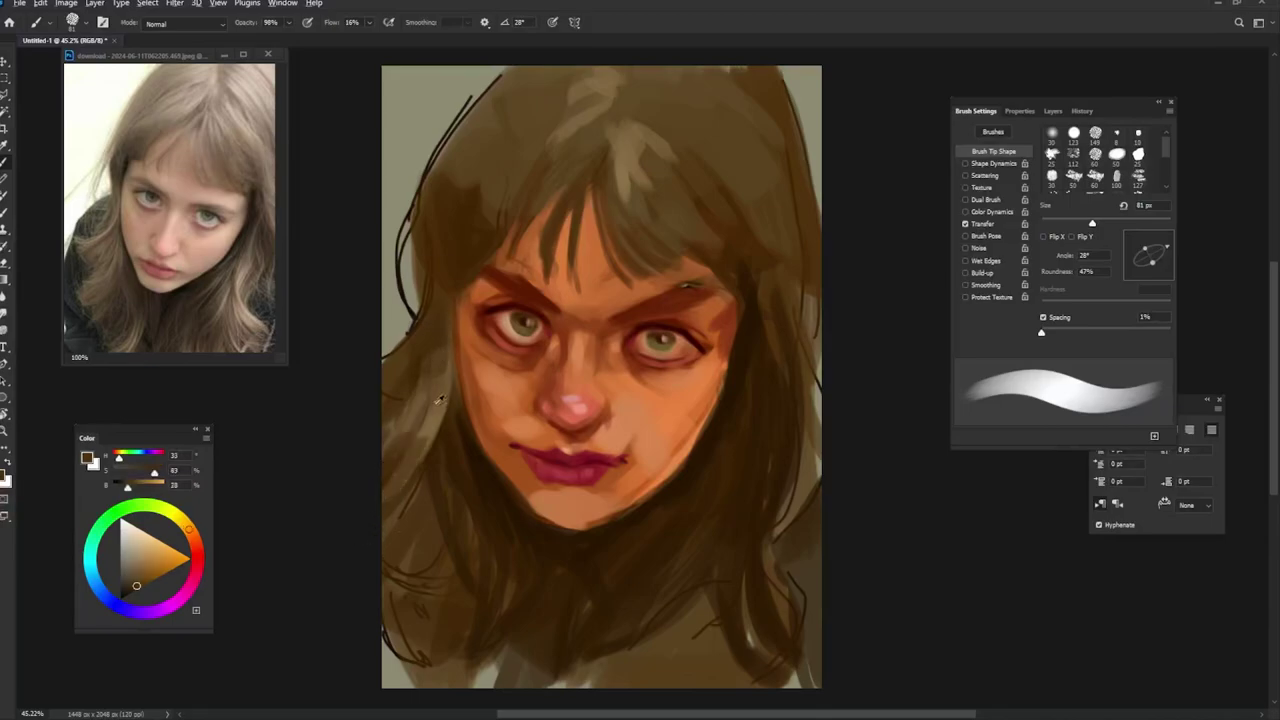
left_click(770, 440, "alt")
left_click_drag(772, 420, 770, 505)
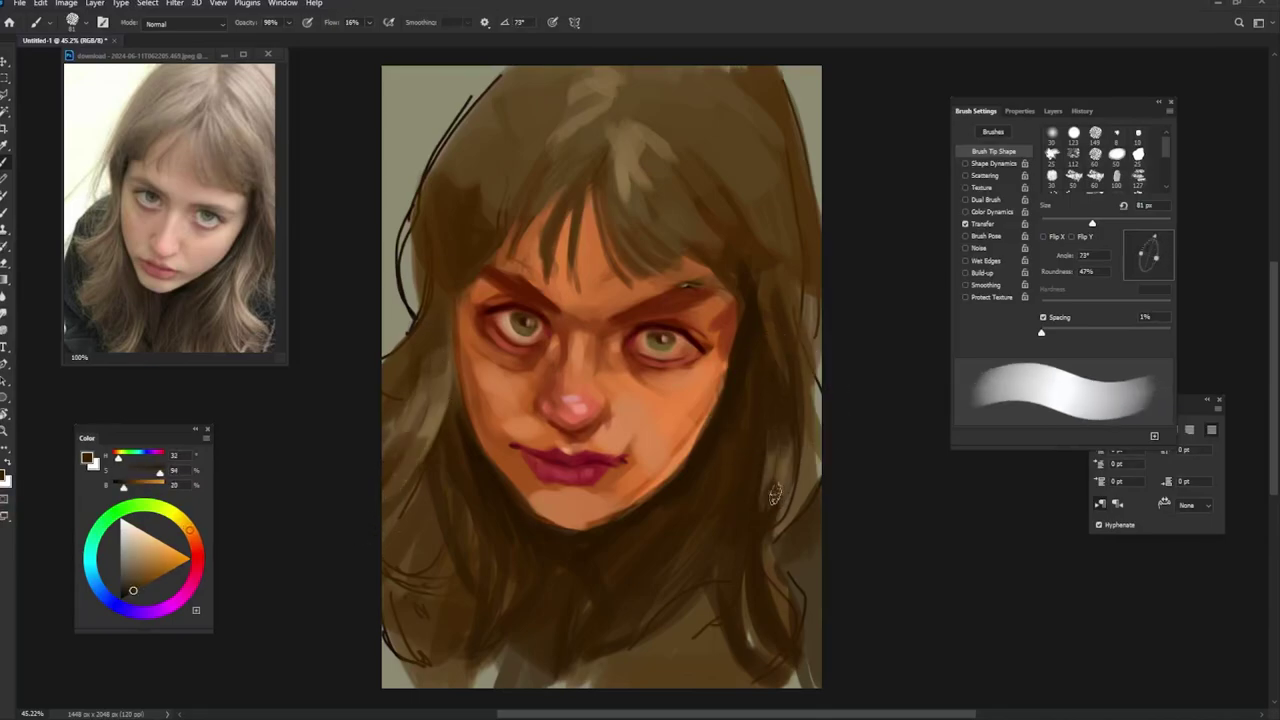
left_click(785, 403, "alt")
left_click(630, 157, "alt")
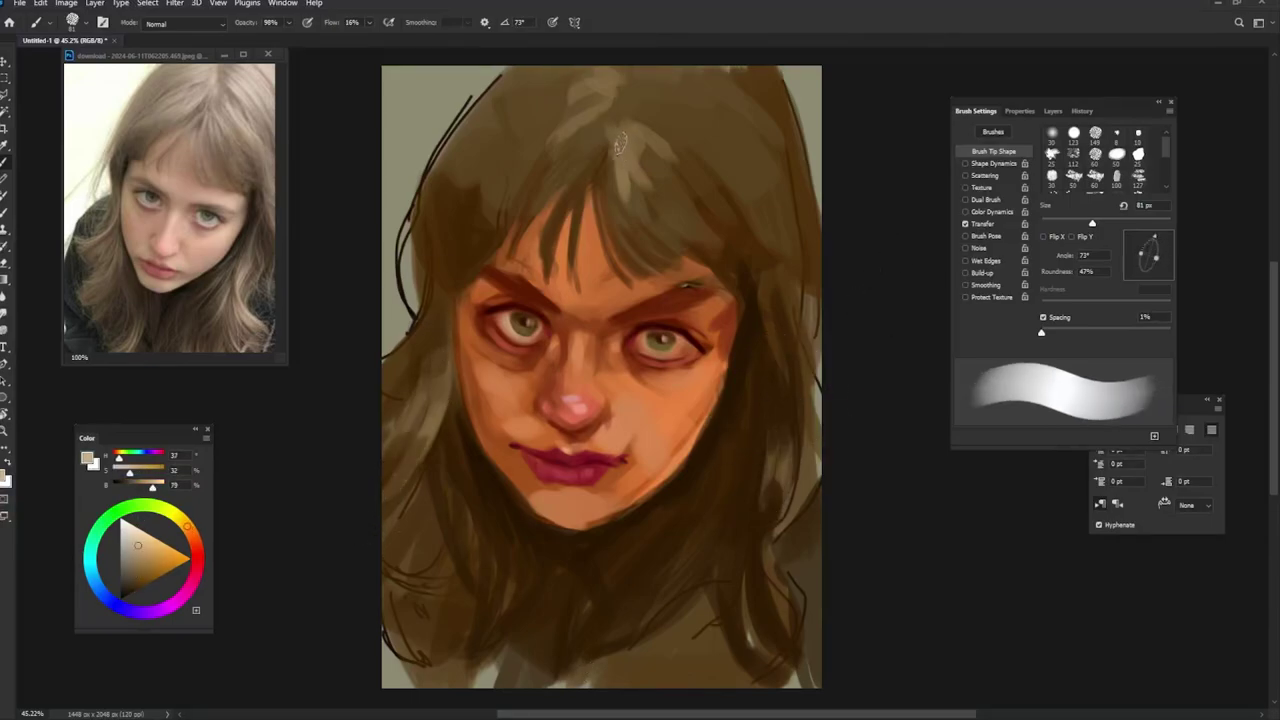
left_click_drag(620, 145, 623, 160)
left_click_drag(440, 540, 420, 500)
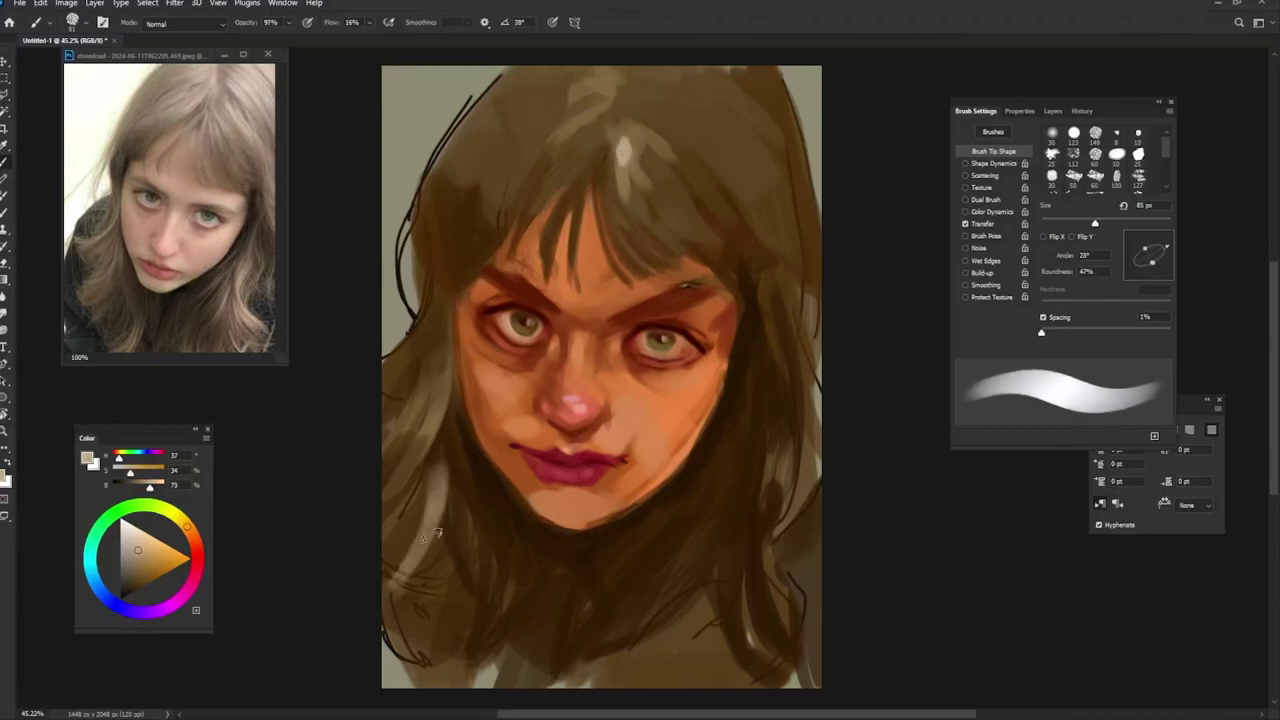
Step: Sample darker and light hair browns while resizing the brush and rotating its tip
left_click(437, 549, "alt")
key("shift+Right")
key("shift+Right")
key("shift+Right")
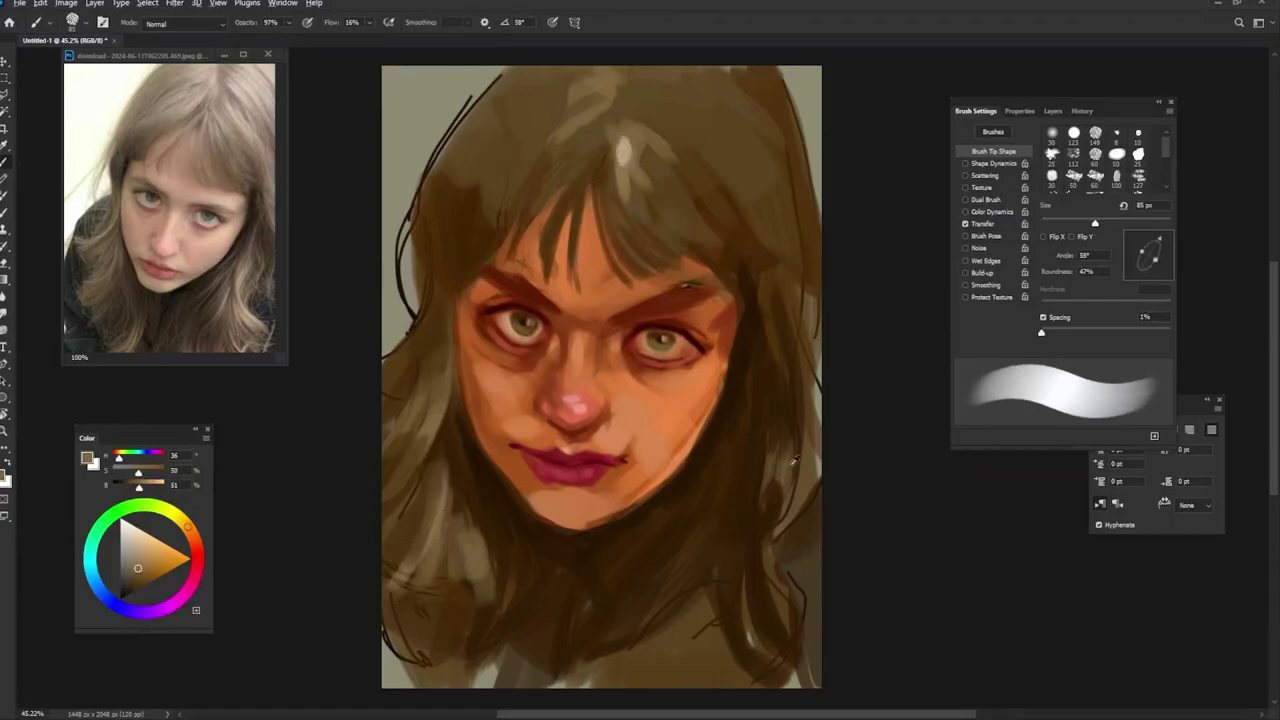
key("bracketleft")
key("bracketleft")
left_click(760, 480, "alt")
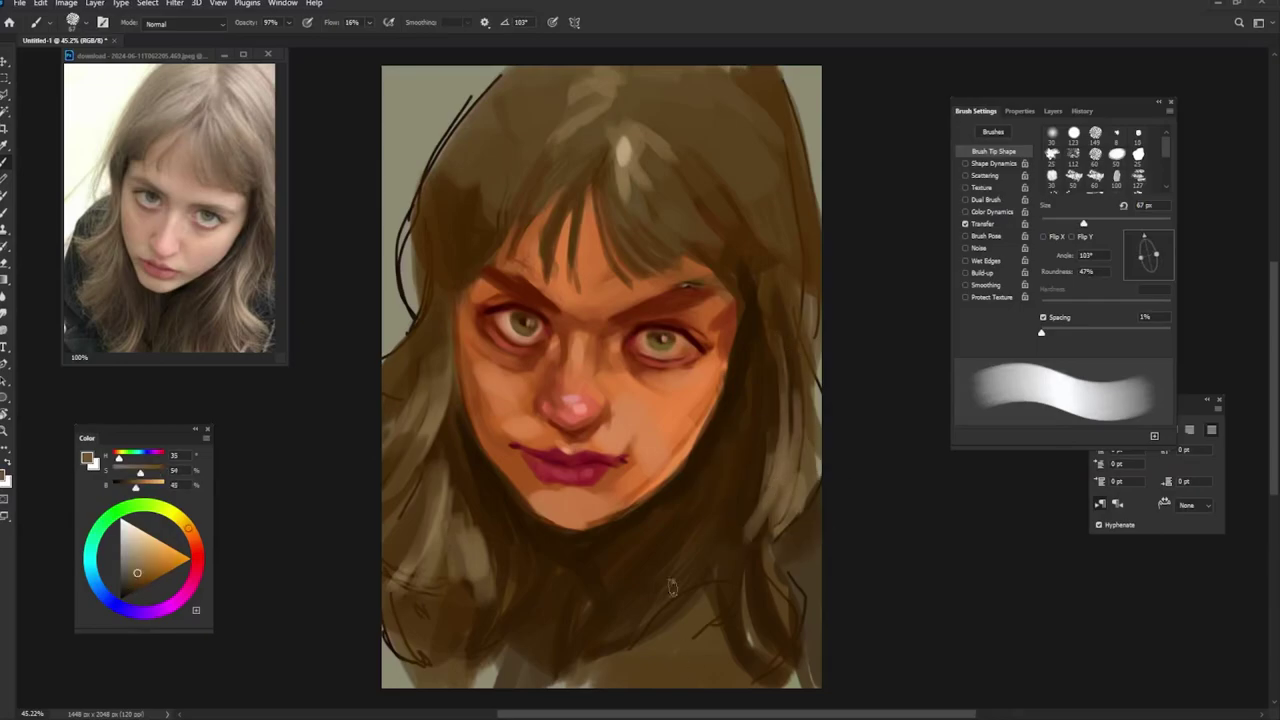
key("shift+Left")
key("shift+Left")
key("shift+Left")
key("bracketright")
key("bracketright")
key("shift+Left")
key("shift+Left")
key("shift+Left")
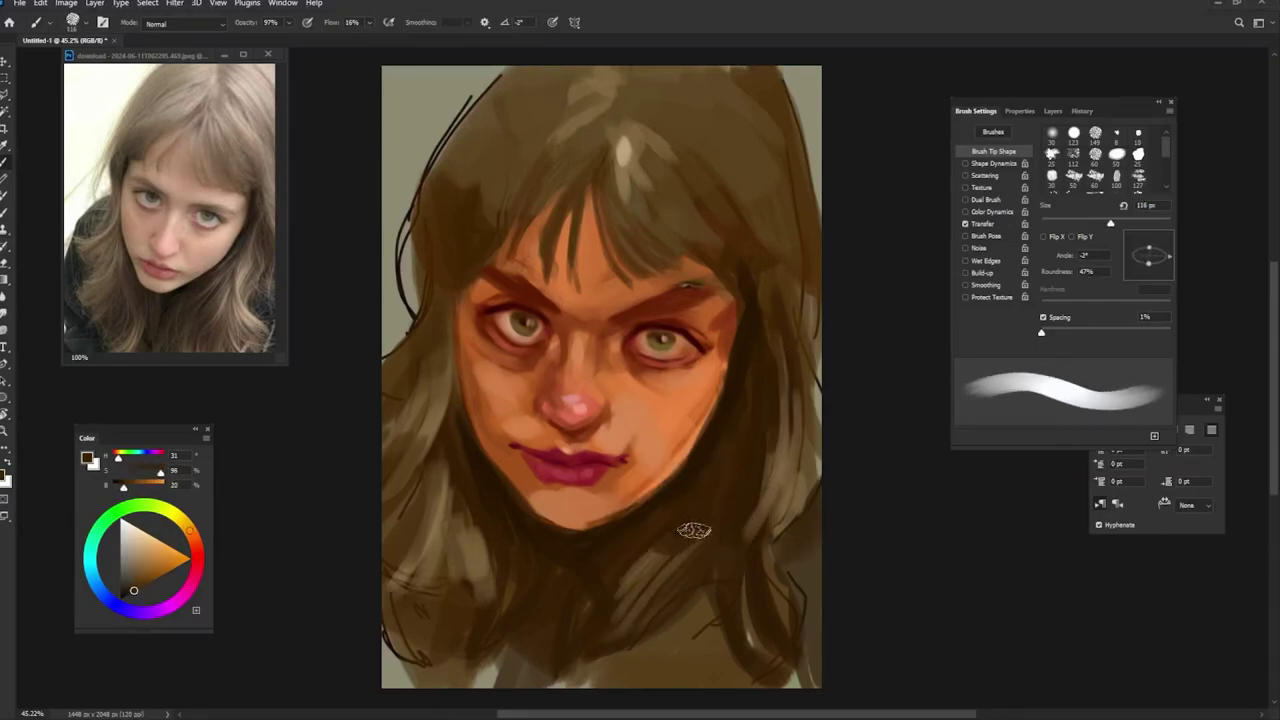
left_click(623, 558, "alt")
left_click(522, 593, "alt")
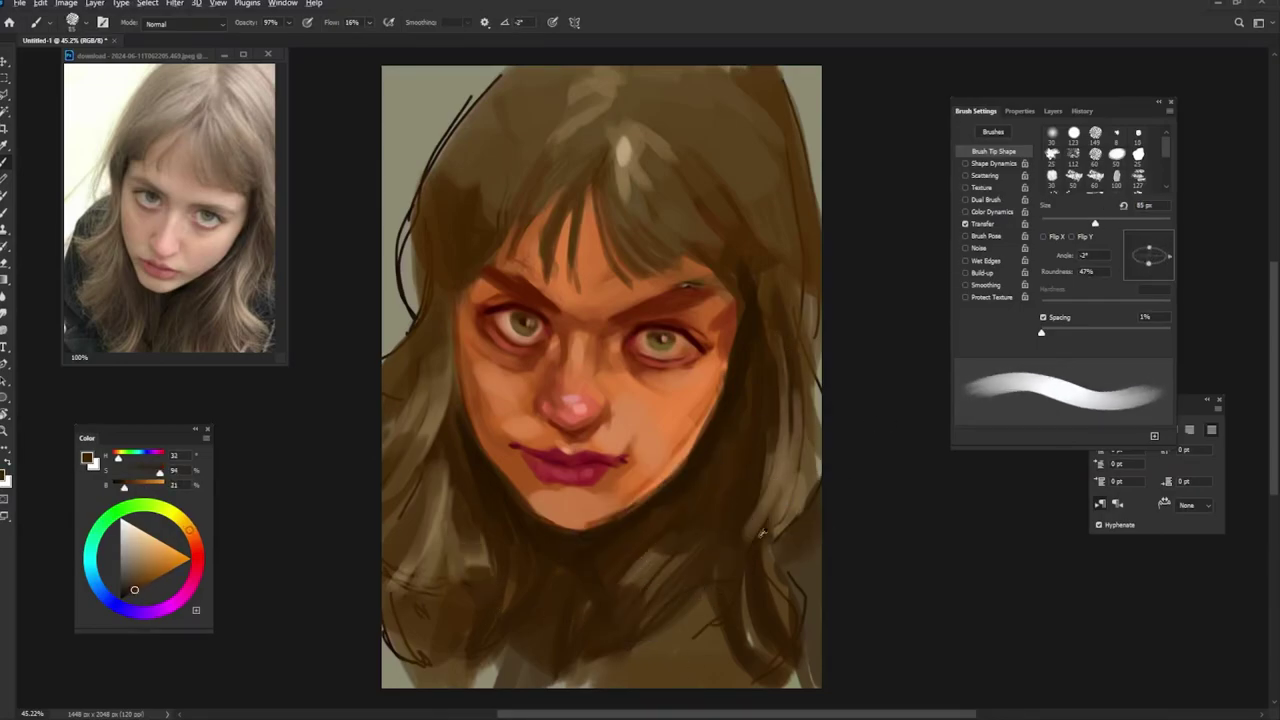
left_click(628, 146, "alt")
key("shift+Right")
key("shift+Right")
key("shift+Right")
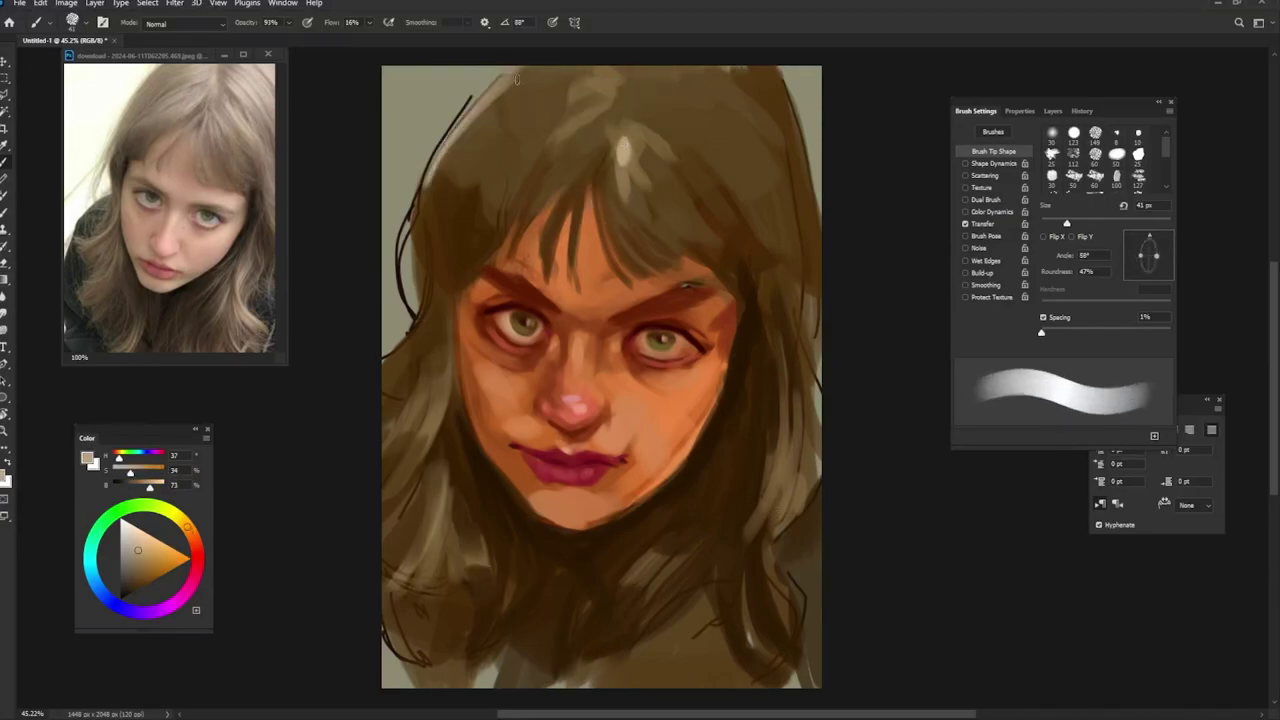
key("shift+Left")
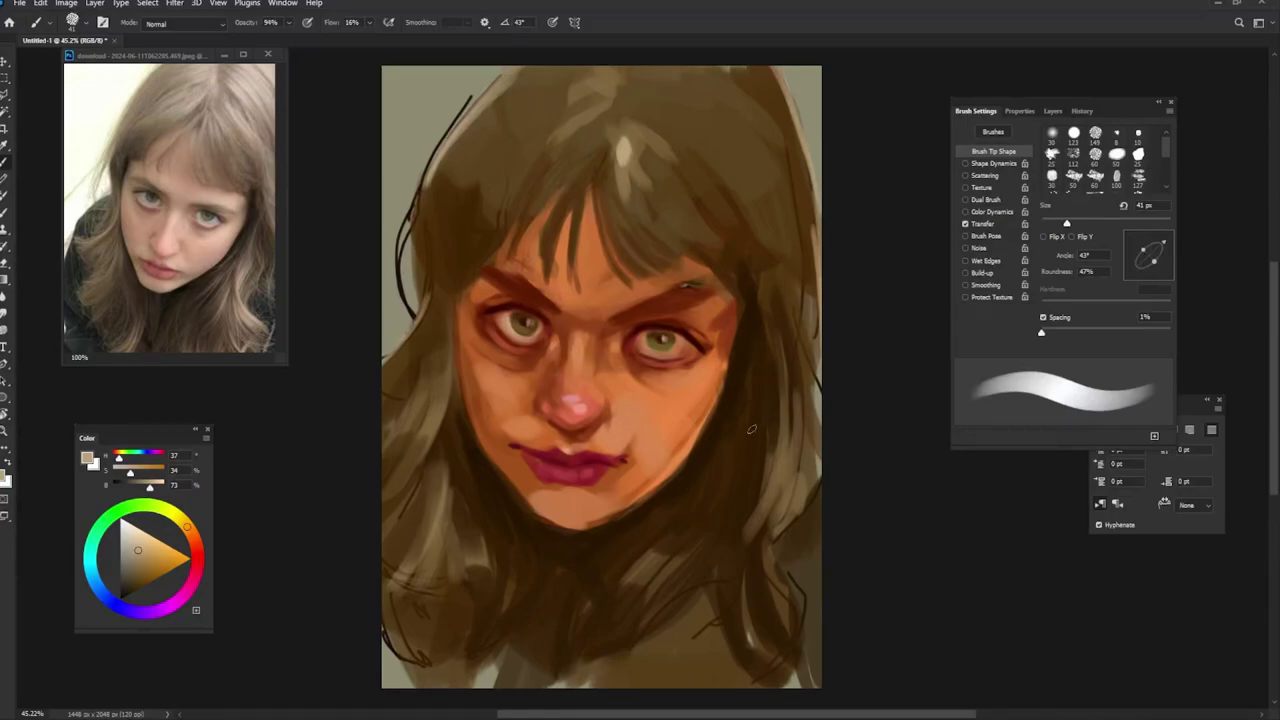
left_click(494, 495, "alt")
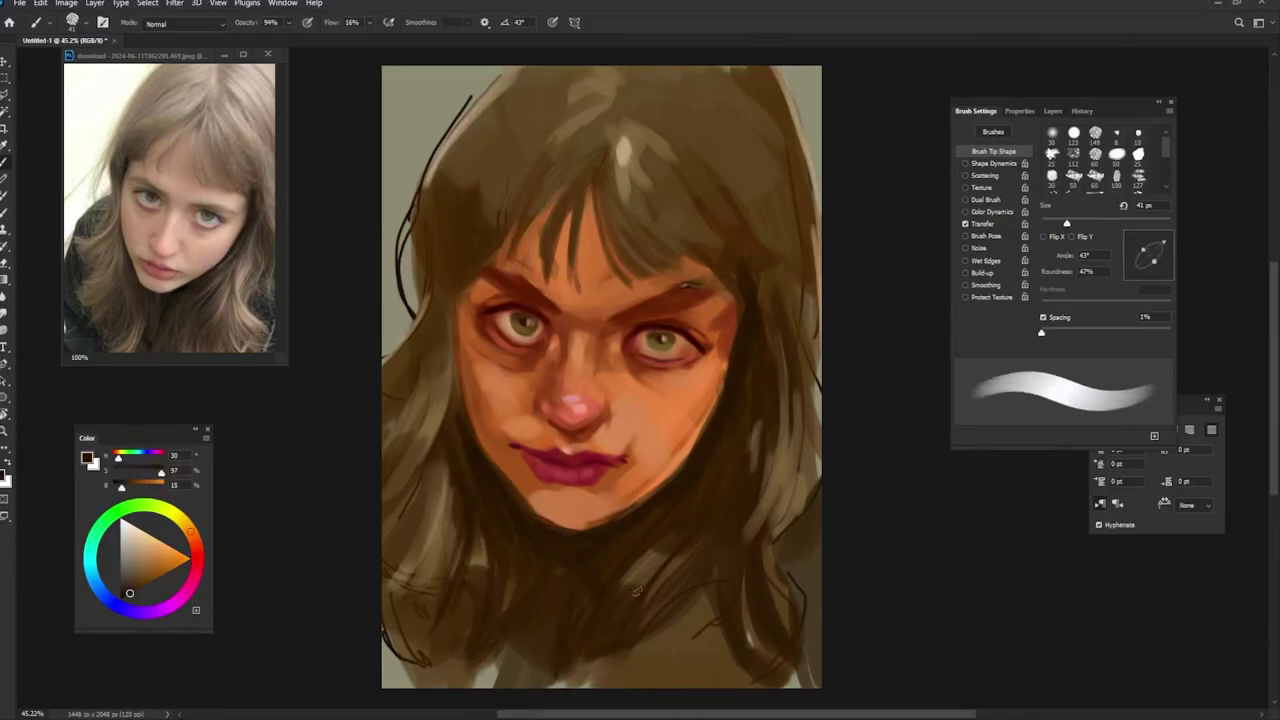
Step: Lower the brush opacity and darken the lower-right hair with broad dark strokes
left_click_drag(466, 643, 500, 643)
key("shift+Left")
key("shift+Left")
key("shift+Left")
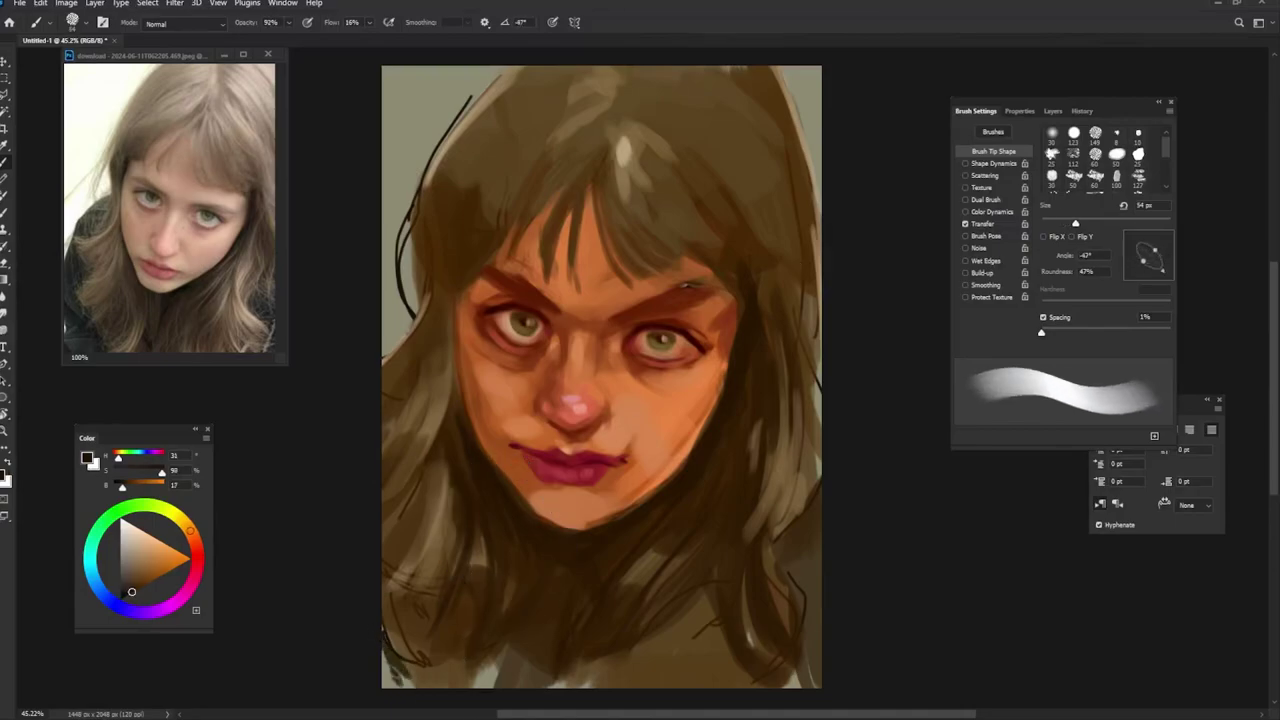
key("9")
key("shift+Left")
key("shift+Left")
key("shift+Left")
key("shift+Left")
key("shift+Left")
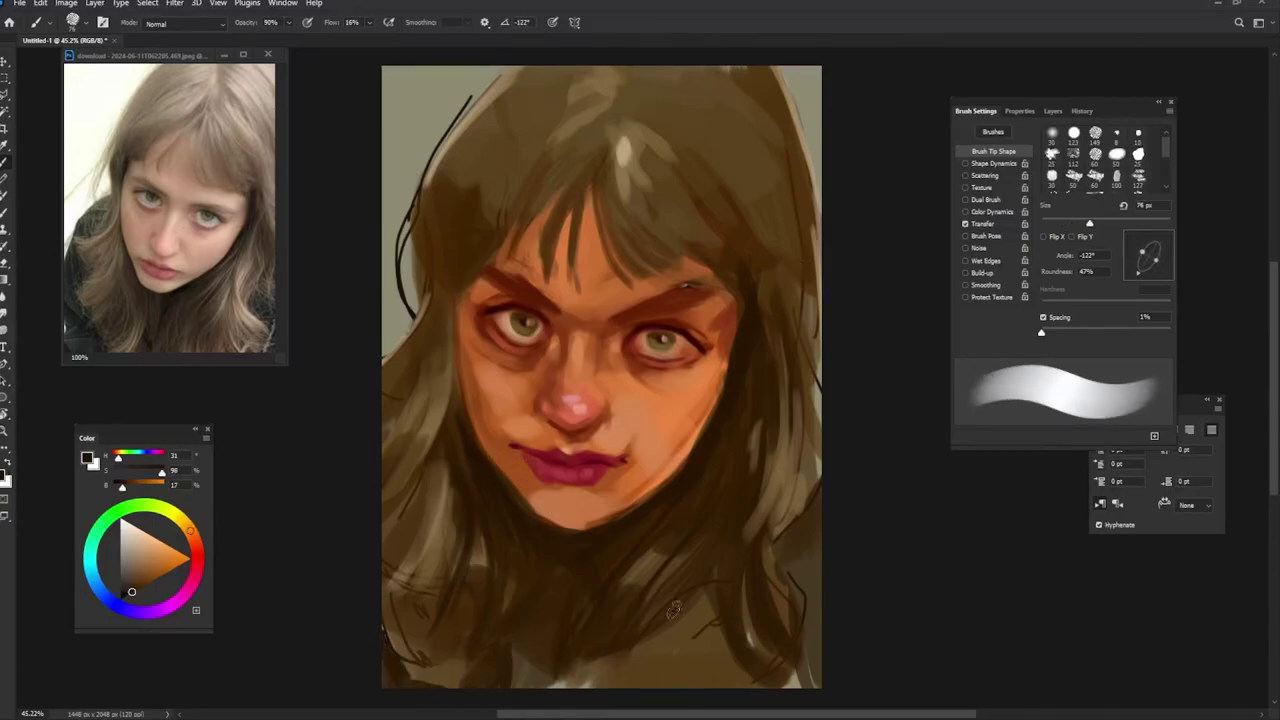
key("shift+Left")
key("shift+Left")
key("shift+Left")
left_click_drag(770, 628, 812, 540)
mouse_move(805, 640)
left_mouse_down()
mouse_move(816, 490)
mouse_move(803, 660)
left_mouse_up()
Step: Darken the lower hair and the canvas bottom edge with large broad brown strokes
left_click(750, 540, "alt")
key("8")
key("bracketright")
key("bracketright")
key("bracketright")
left_click_drag(740, 600, 620, 680)
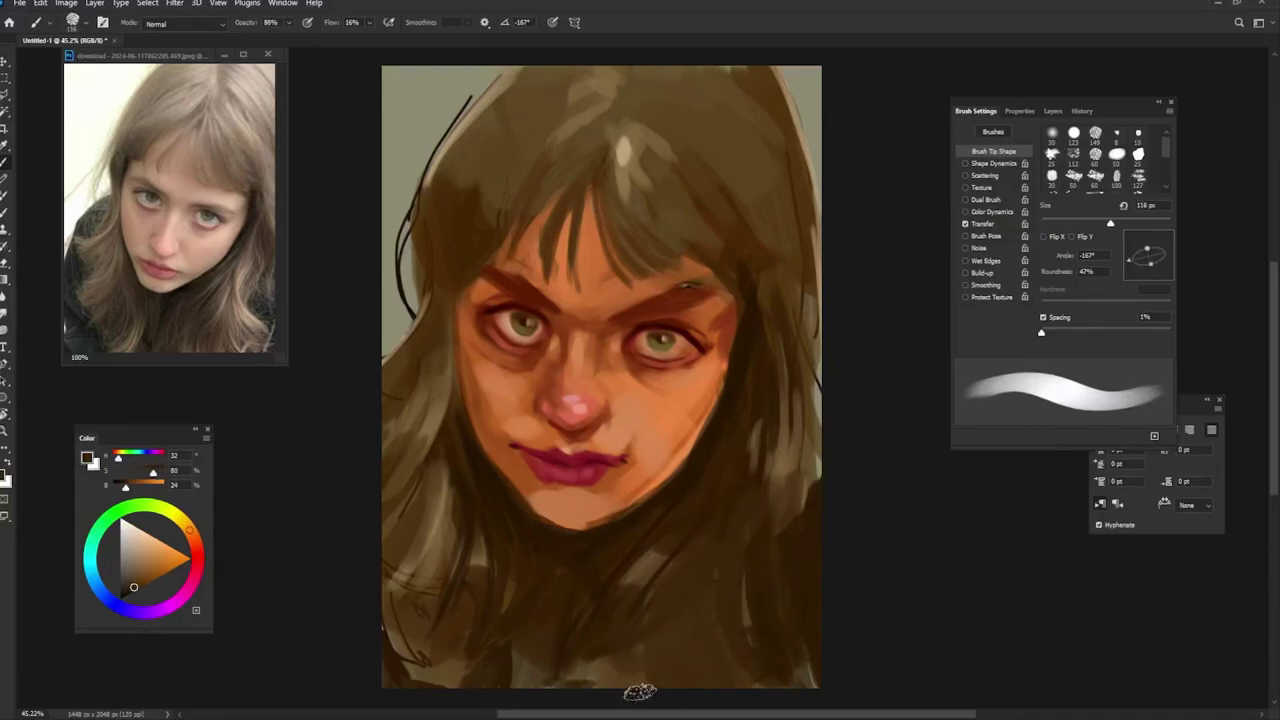
left_click(604, 532, "alt")
key("shift+Right")
key("shift+Right")
key("shift+Right")
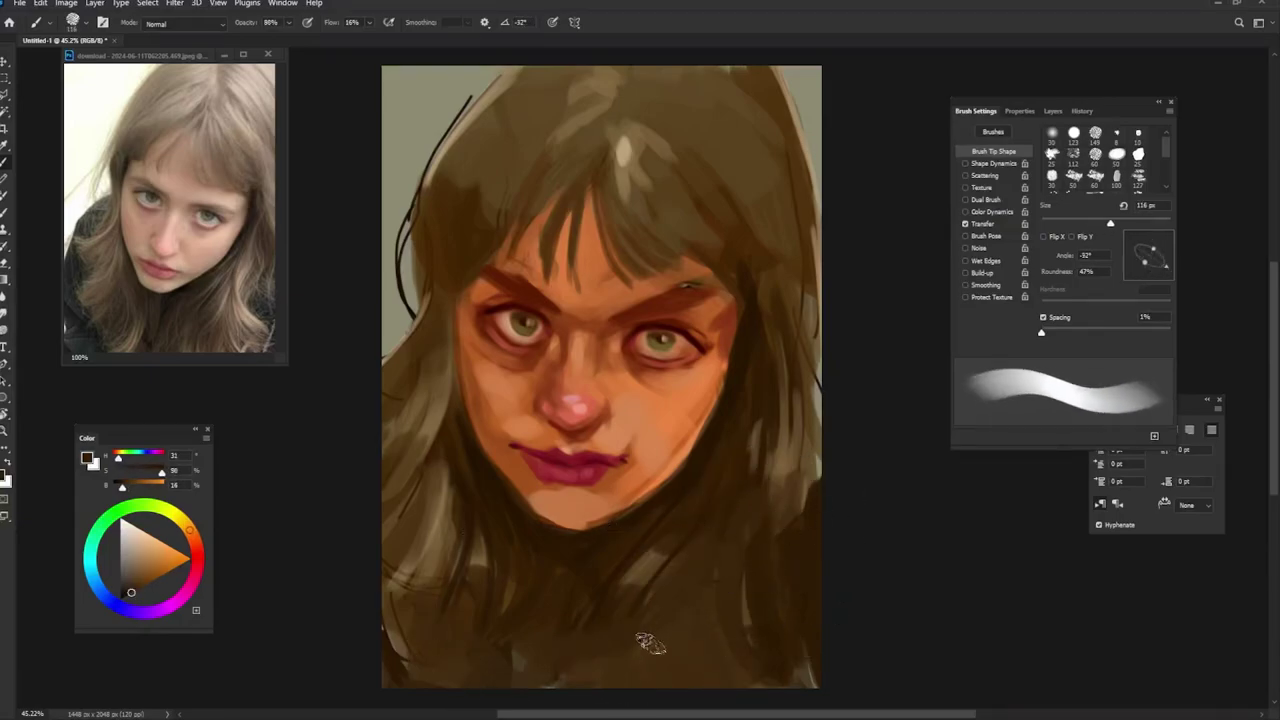
key("8")
key("8")
key("bracketright")
key("bracketright")
left_click_drag(576, 658, 487, 680)
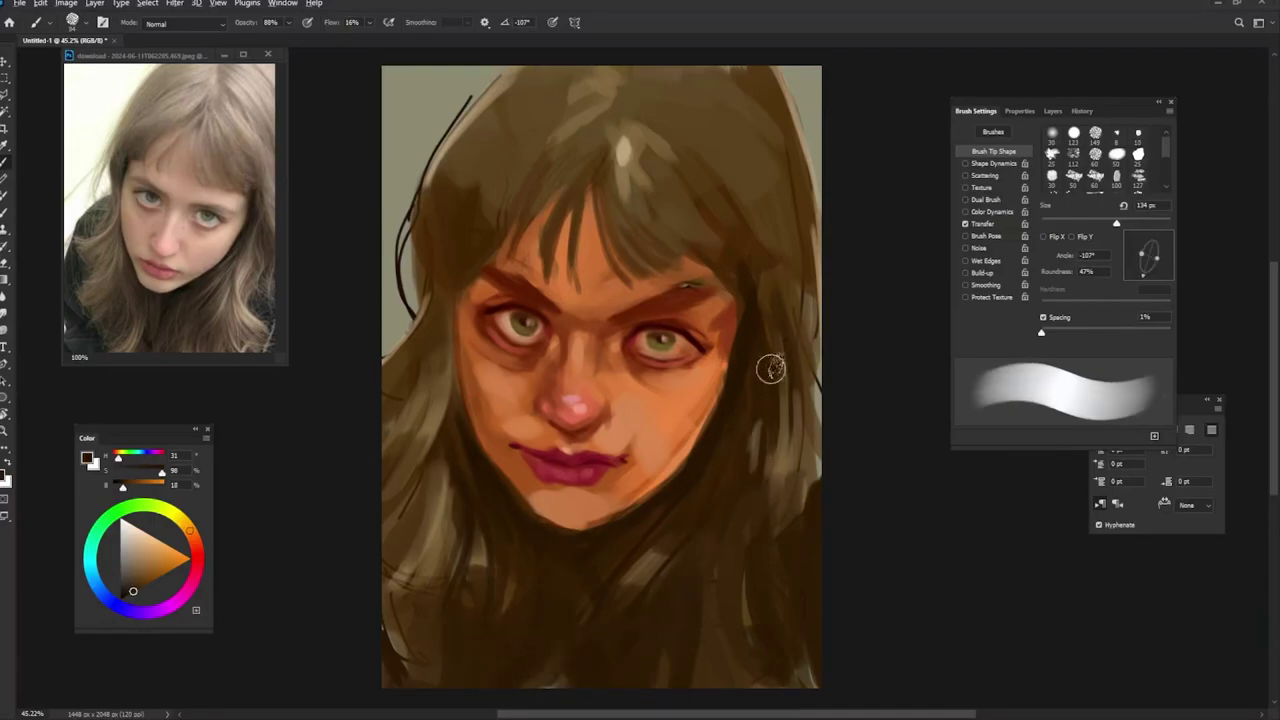
key("bracketleft")
key("bracketleft")
key("bracketleft")
key("bracketleft")
key("bracketleft")
key("bracketleft")
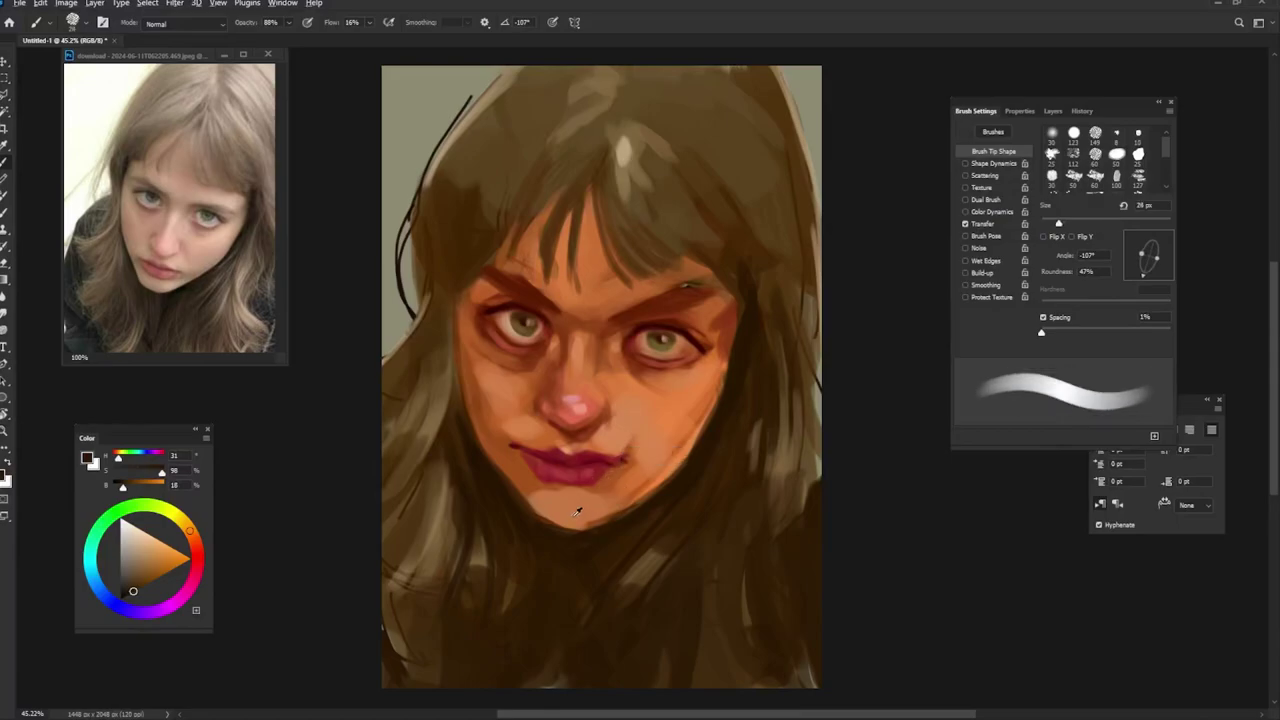
Step: Sample a light orange skin tone and set a small, angled brush at slightly lower opacity
left_click(577, 512, "alt")
key("shift+Left")
key("shift+Left")
key("8")
key("5")
key("bracketright")
key("bracketright")
key("bracketright")
key("shift+Left")
key("shift+Left")
key("shift+Left")
Step: Sample lighter orange skin tones and dab a small light highlight on the chin
left_click(534, 505, "alt")
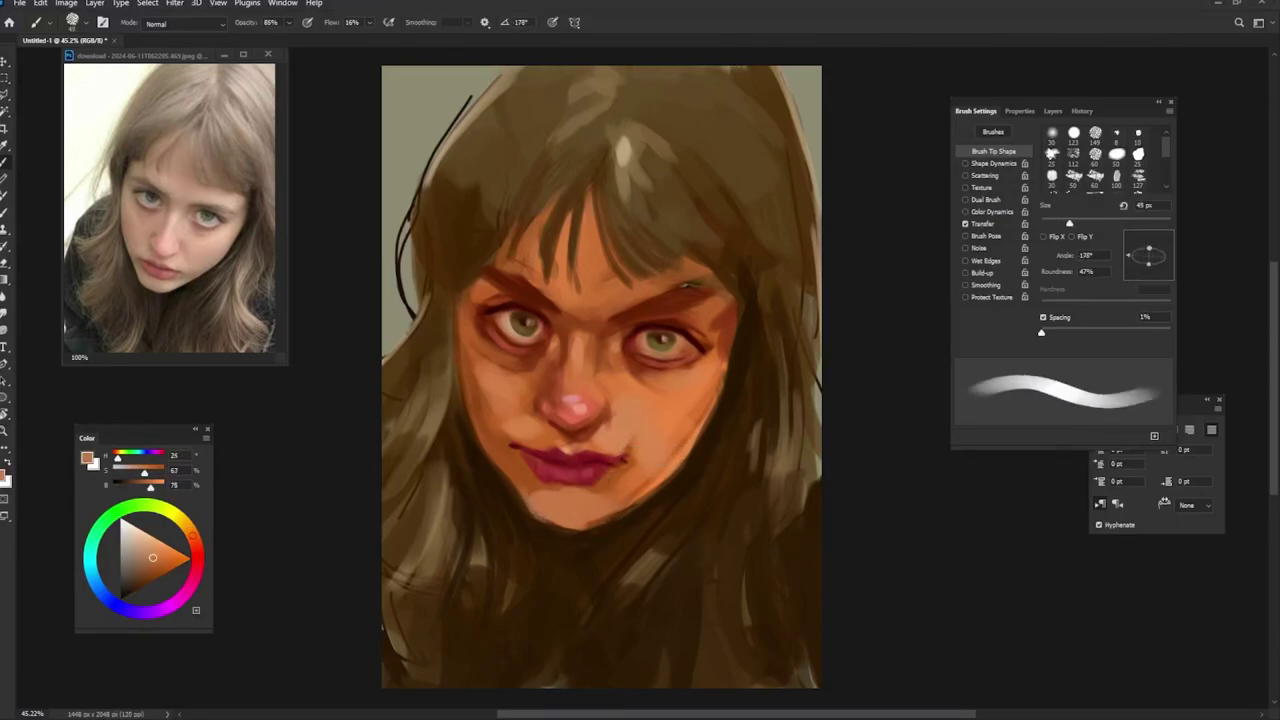
key("shift+Right")
key("shift+Right")
key("bracketleft")
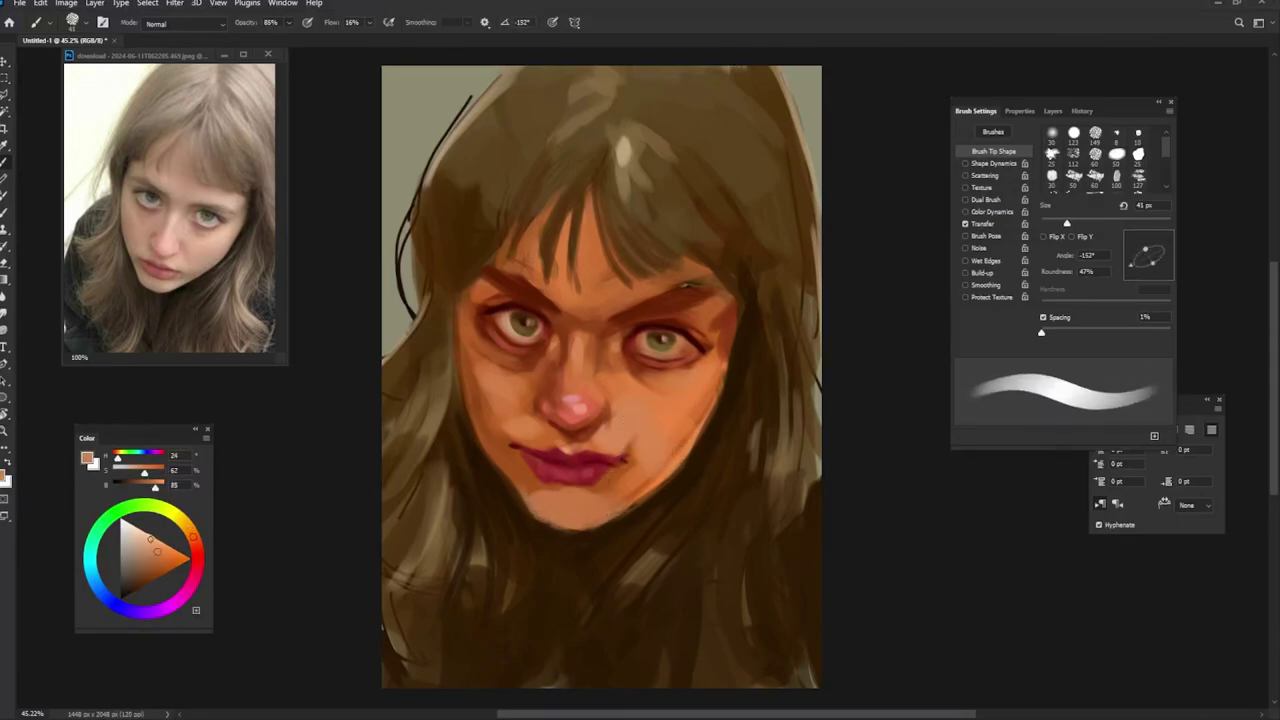
left_click(598, 495, "alt")
key("shift+Left")
key("shift+Left")
key("bracketright")
key("bracketright")
key("bracketright")
left_click(591, 510)
Step: Sample dark brown, light orange and darker brown face tones while resizing and rotating the brush
left_click(578, 471, "alt")
key("bracketleft")
key("bracketleft")
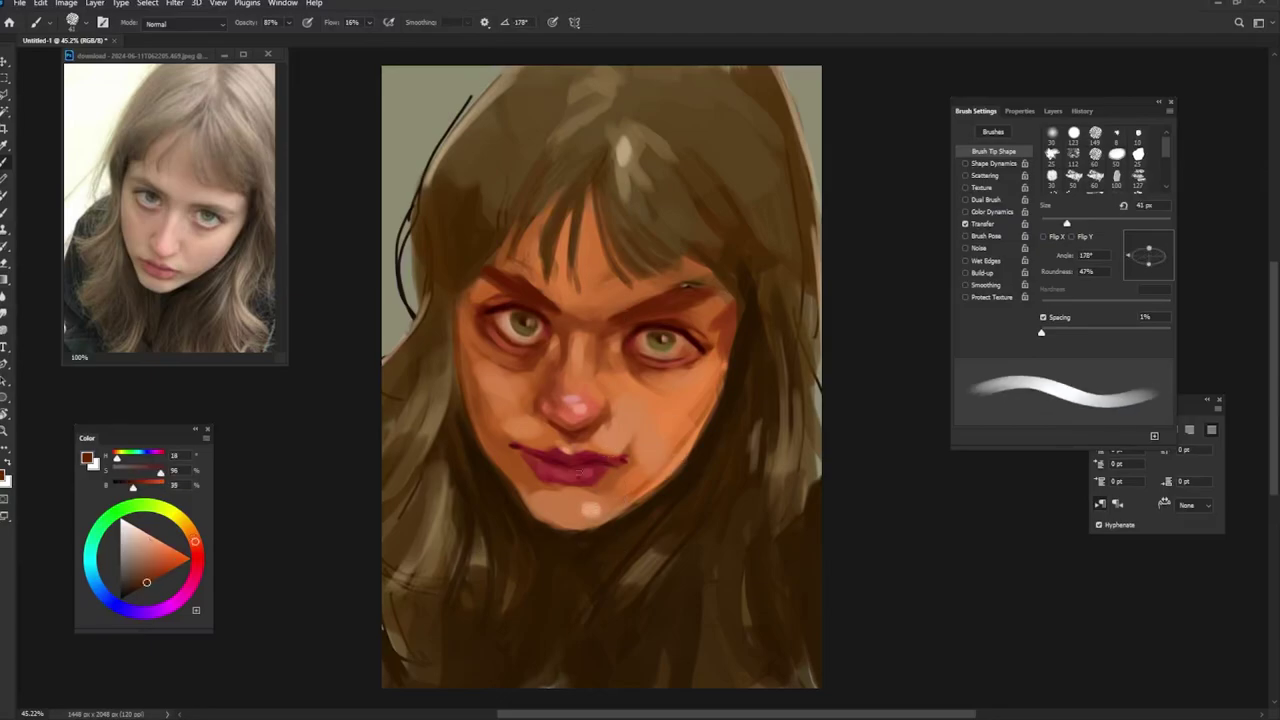
left_click(675, 409, "alt")
key("shift+Left")
key("shift+Left")
key("bracketright")
key("bracketright")
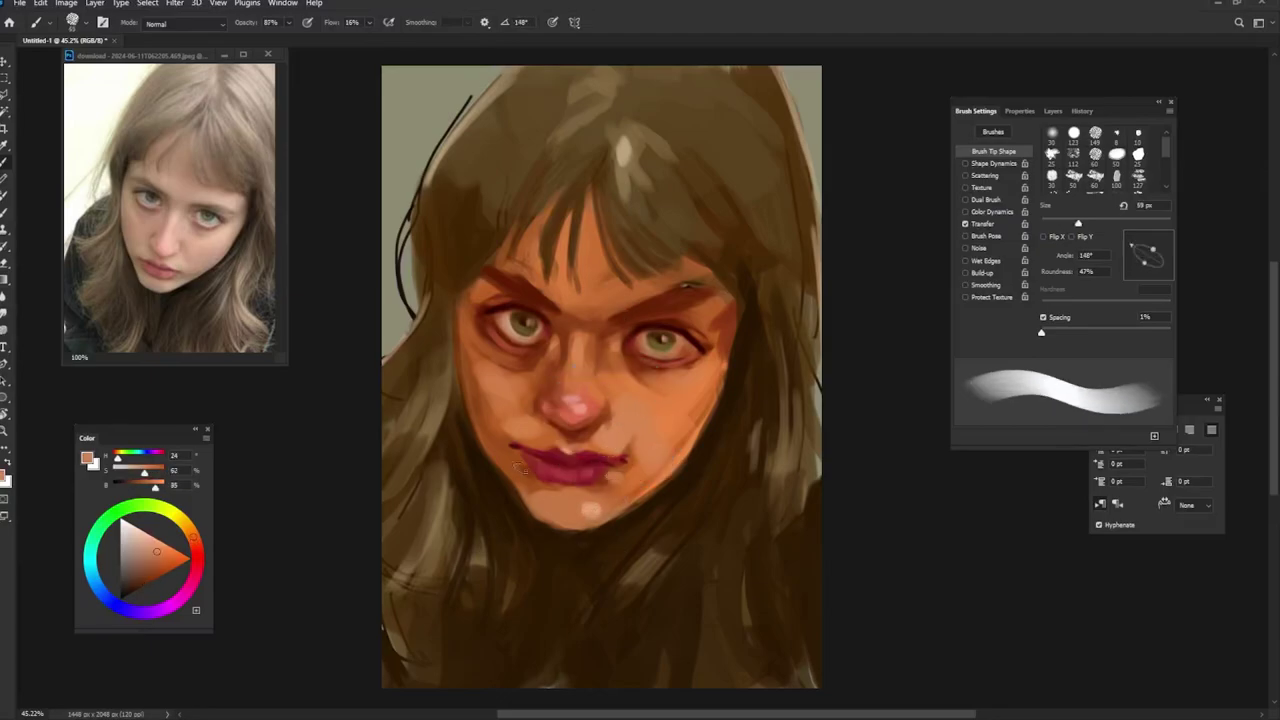
left_click(612, 476, "alt")
key("shift+Right")
key("shift+Right")
key("shift+Right")
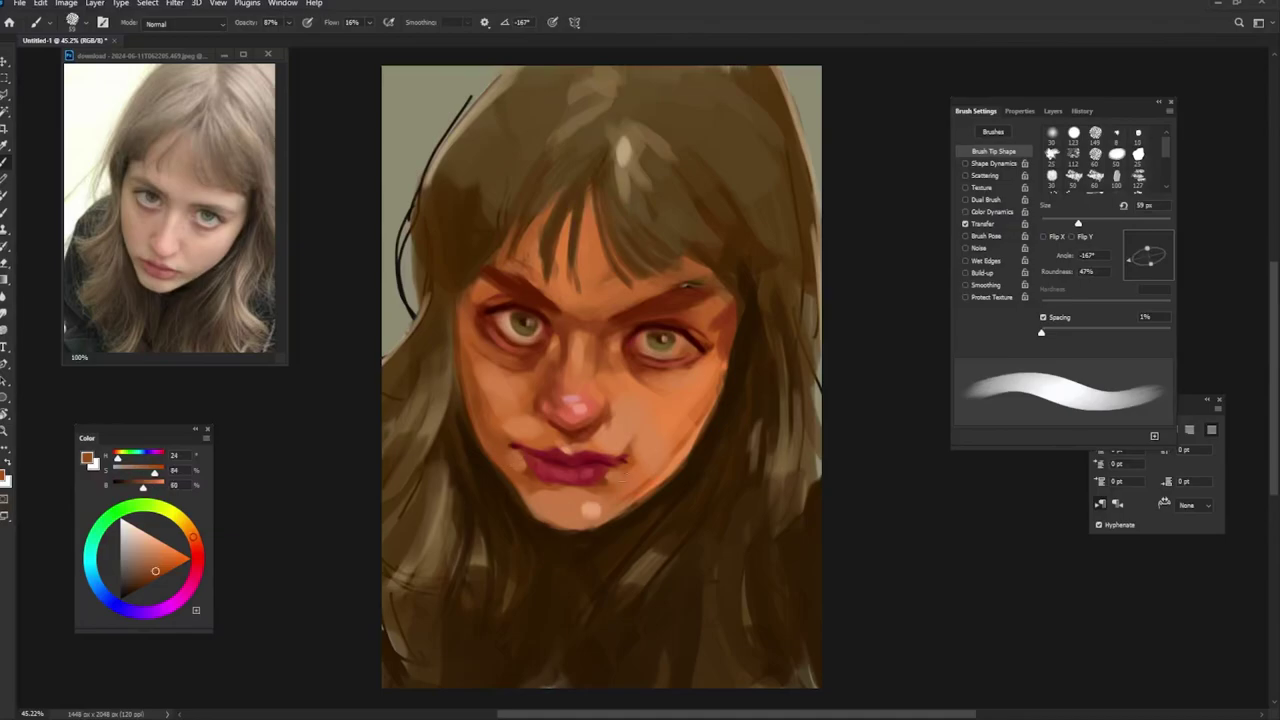
key("bracketleft")
Step: Dab a light skin orange sampled from the nose beside the right brow
left_click(757, 283, "alt")
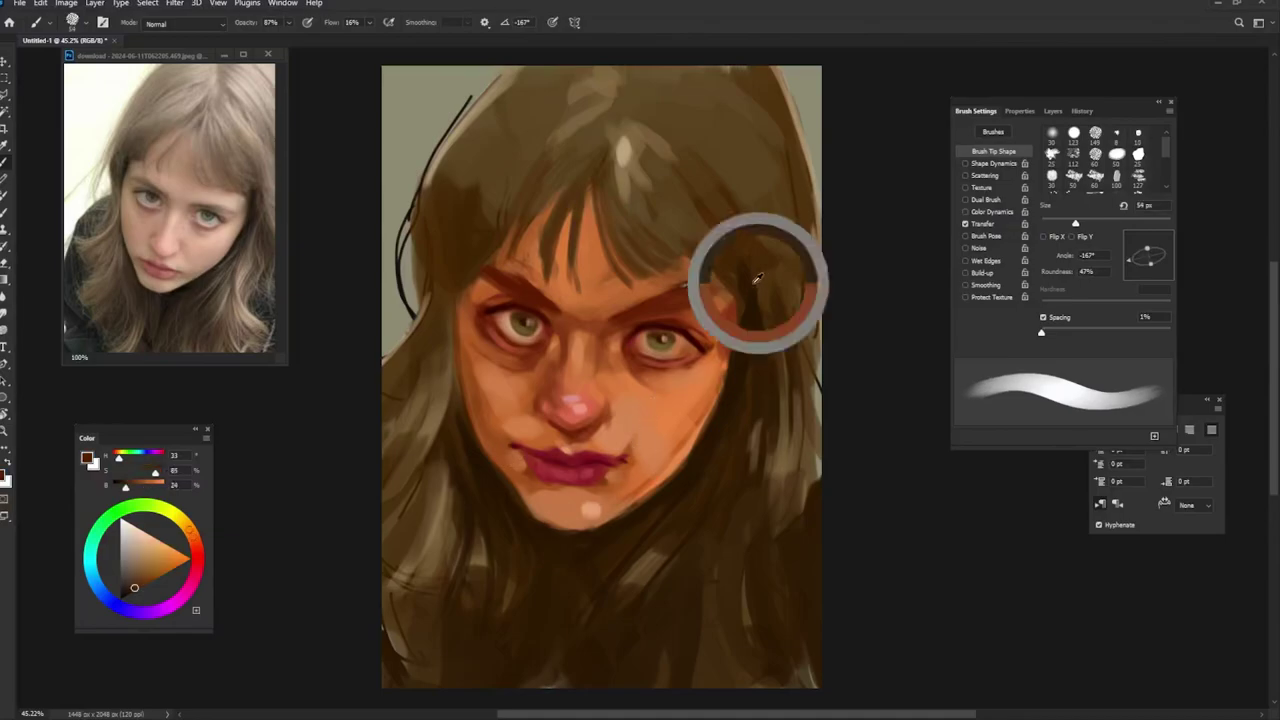
right_click(636, 312)
key("Escape")
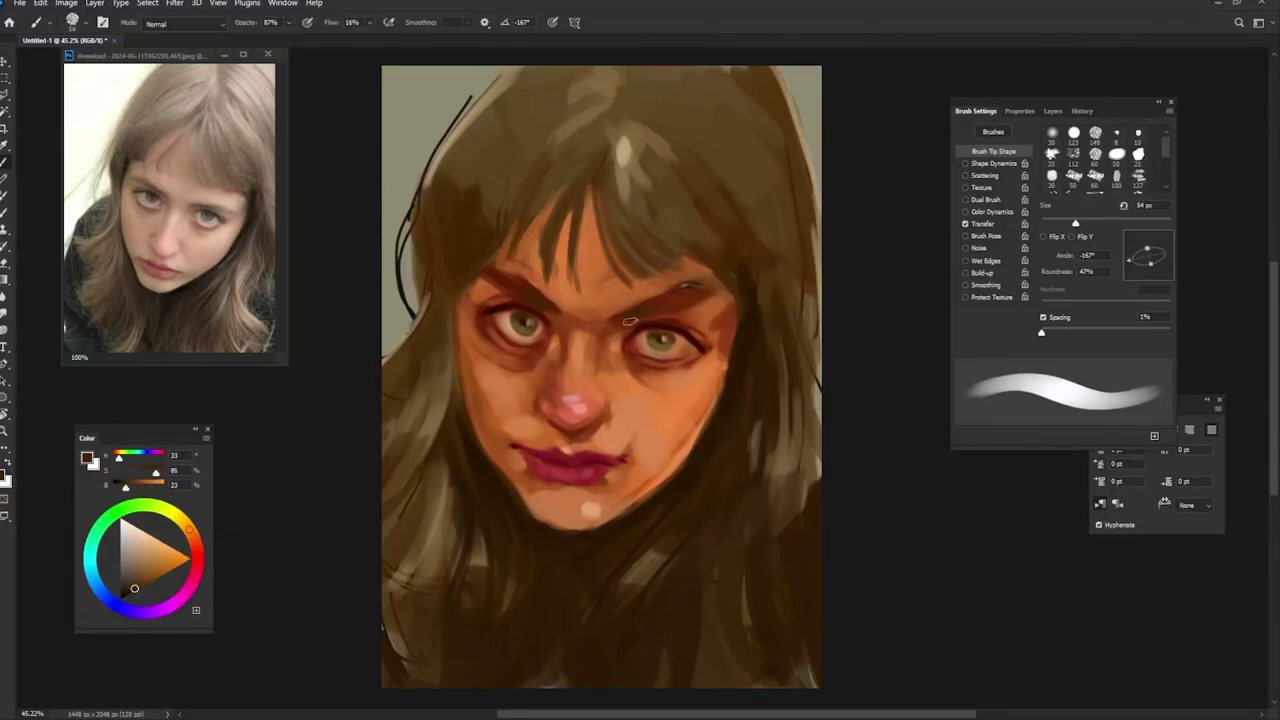
key("bracketright")
key("bracketright")
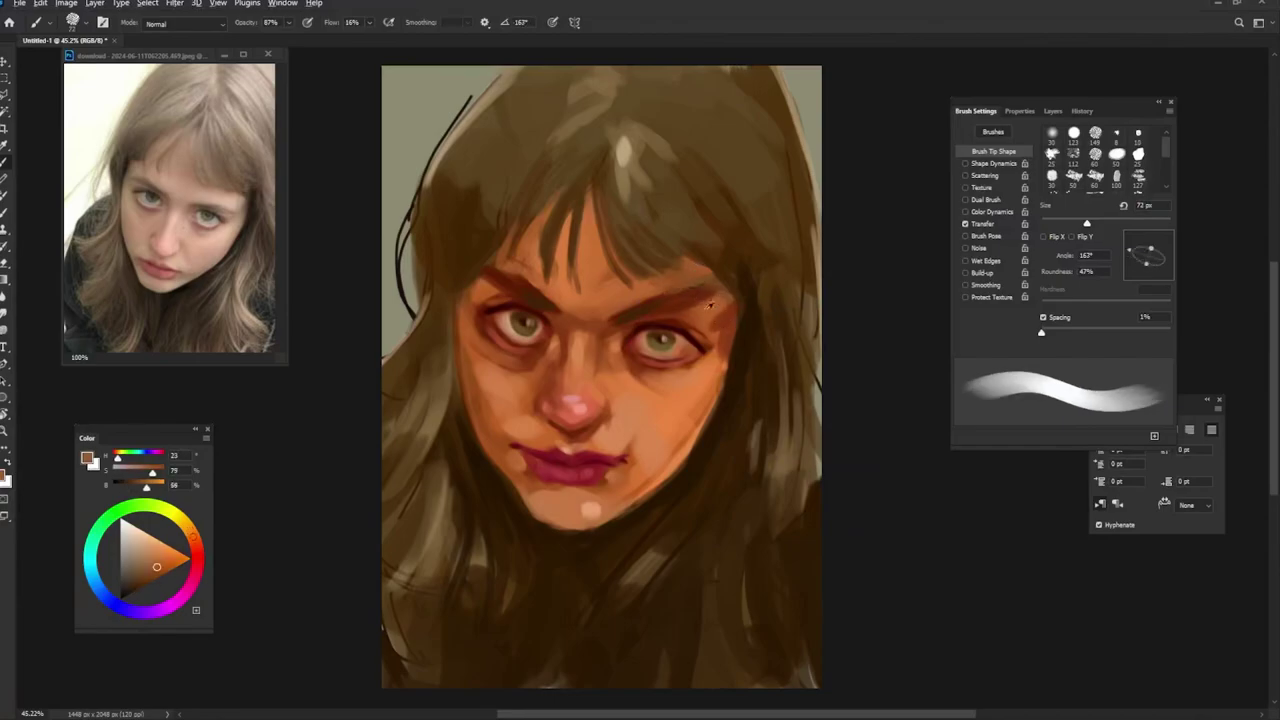
left_click(612, 436, "alt")
left_click(686, 271)
Step: Sample orange-brown and darker brown tones over the right eye and brow, shrinking the brush
key("bracketright")
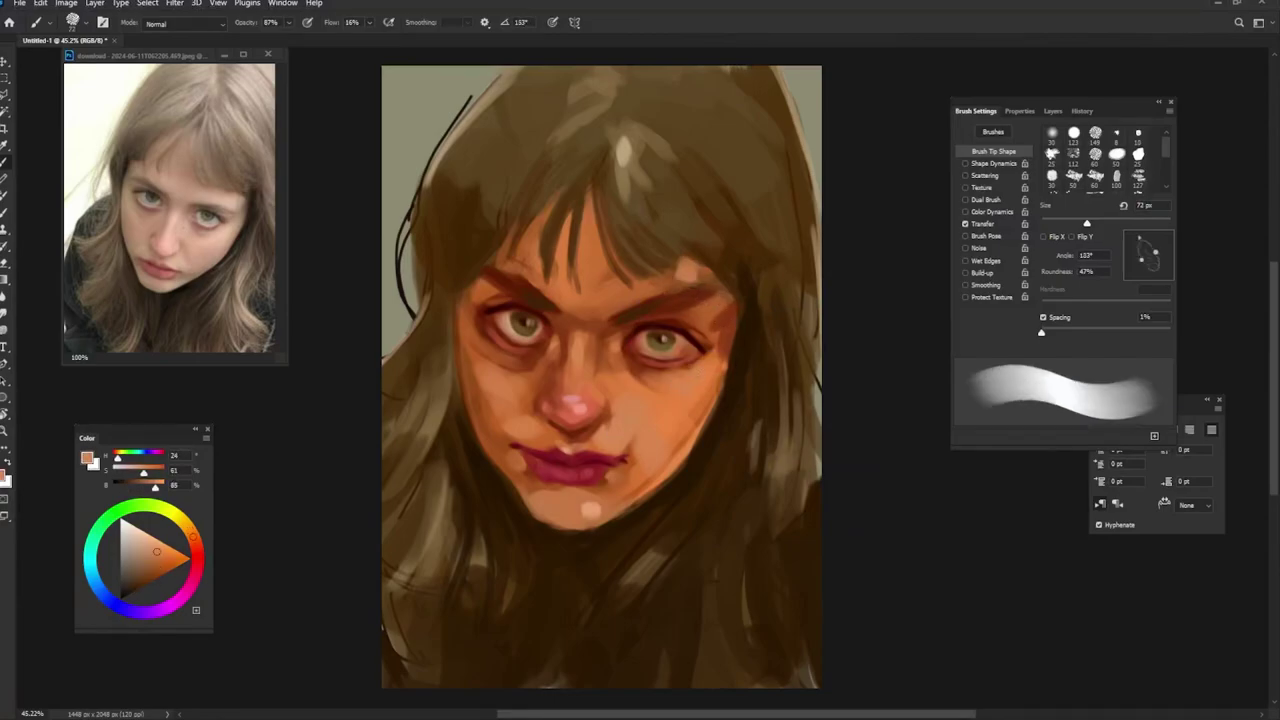
left_click(721, 331, "alt")
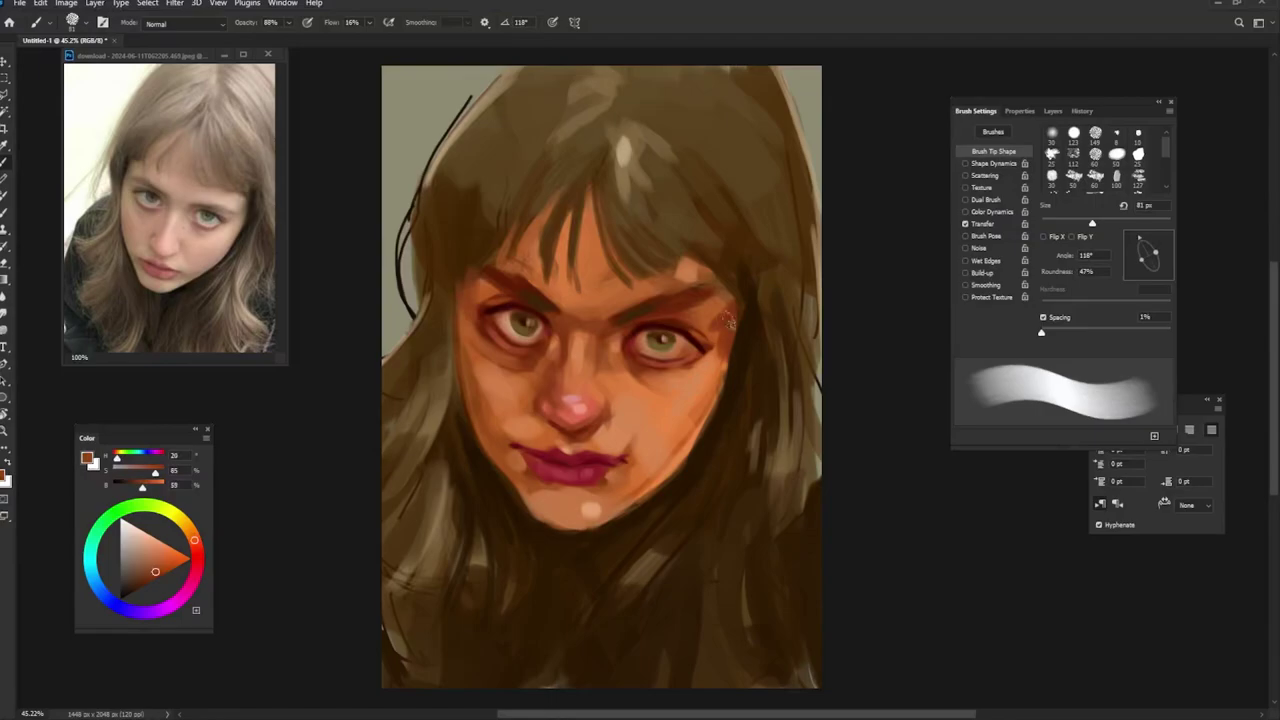
left_click(722, 325, "alt")
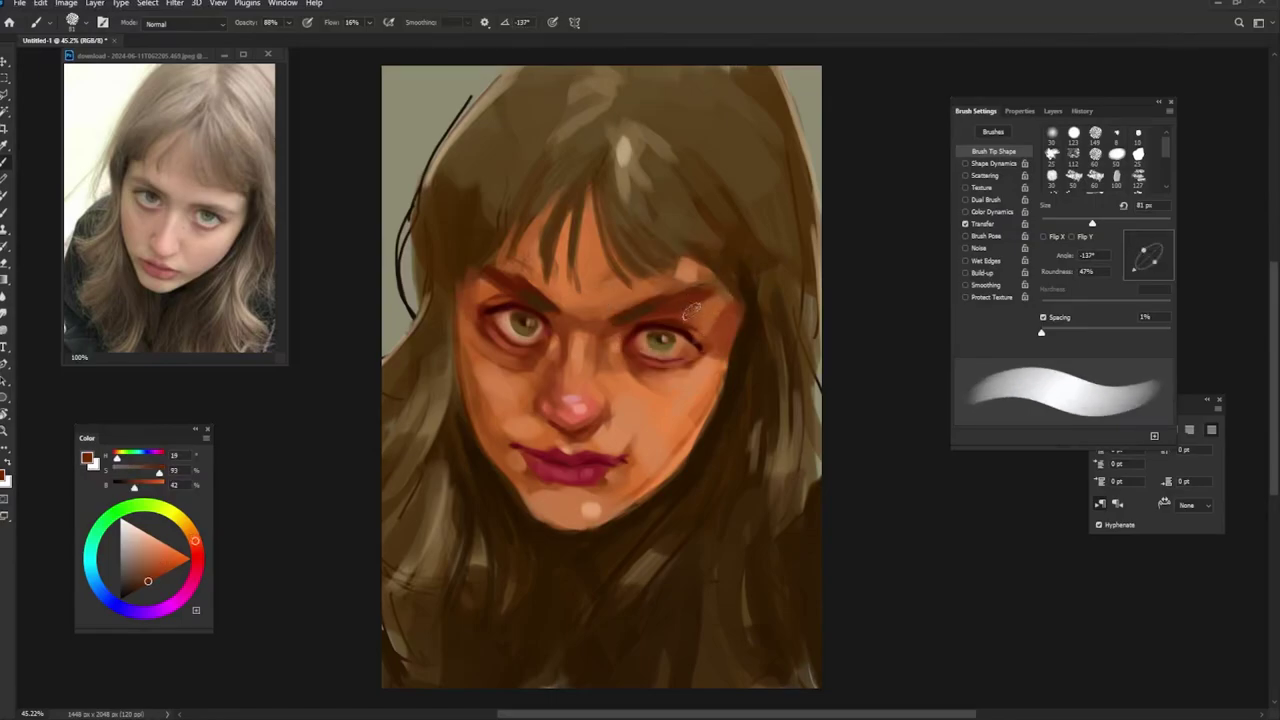
left_click(722, 324, "alt")
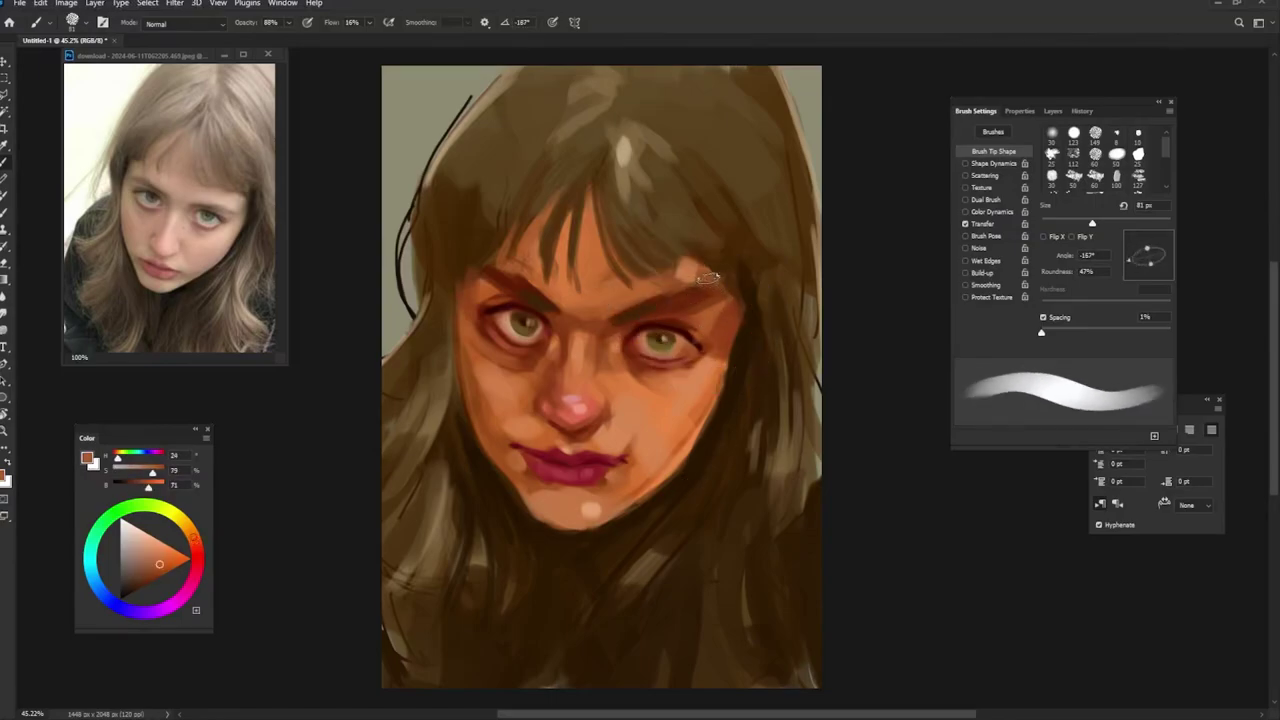
left_click(722, 322, "alt")
key("bracketleft")
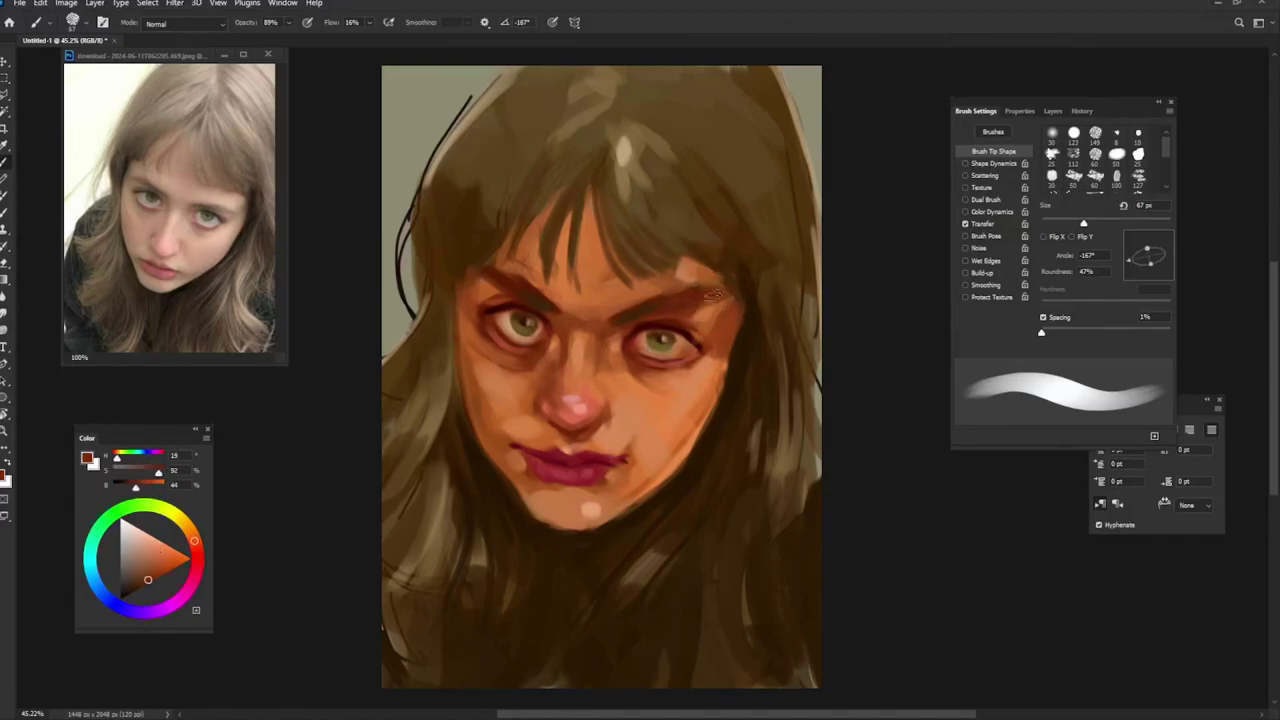
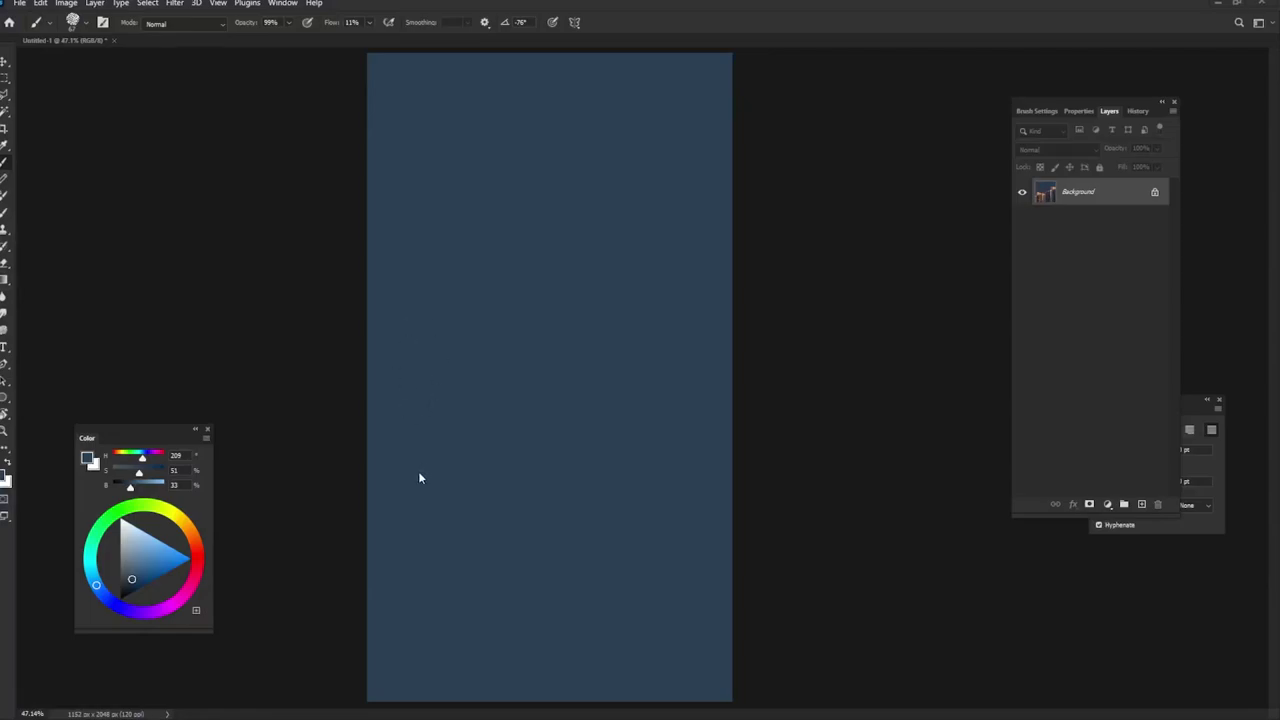
Step: Trace the building's stepped roofline, sides and bottom with the Polygonal Lasso and close the selection
key("w")
left_click(6, 94)
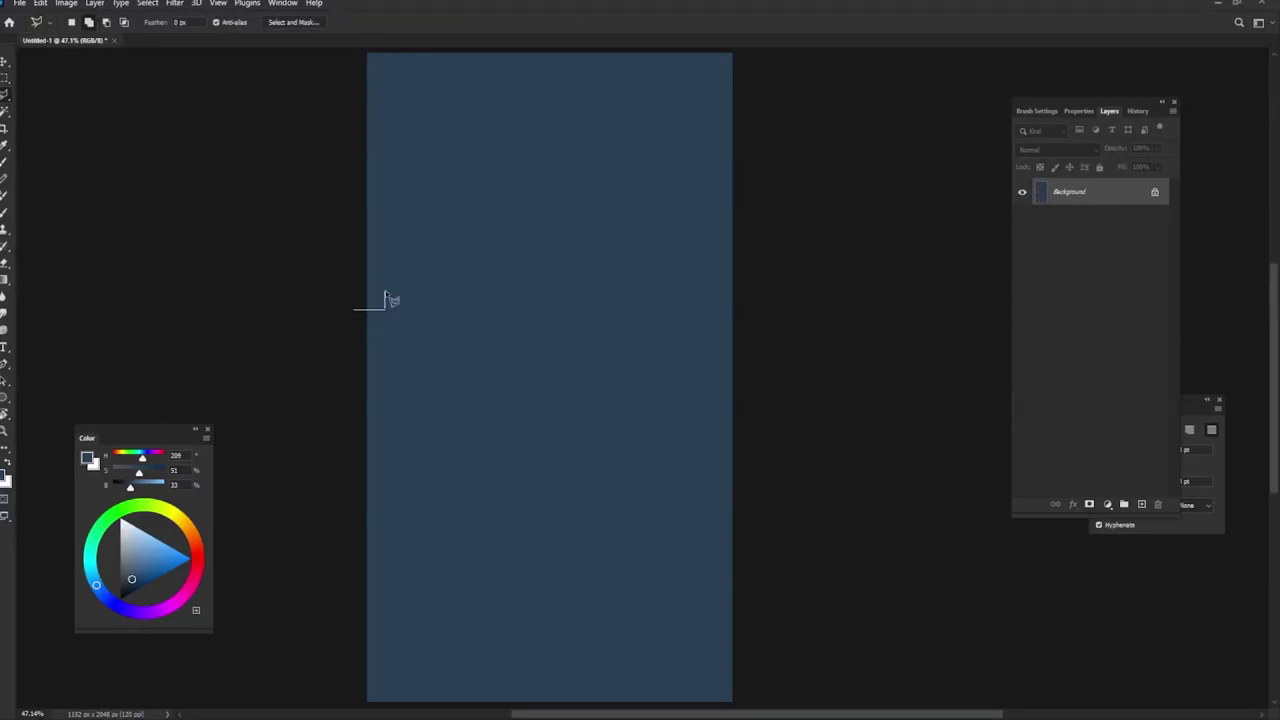
left_click(429, 208)
left_click(571, 252)
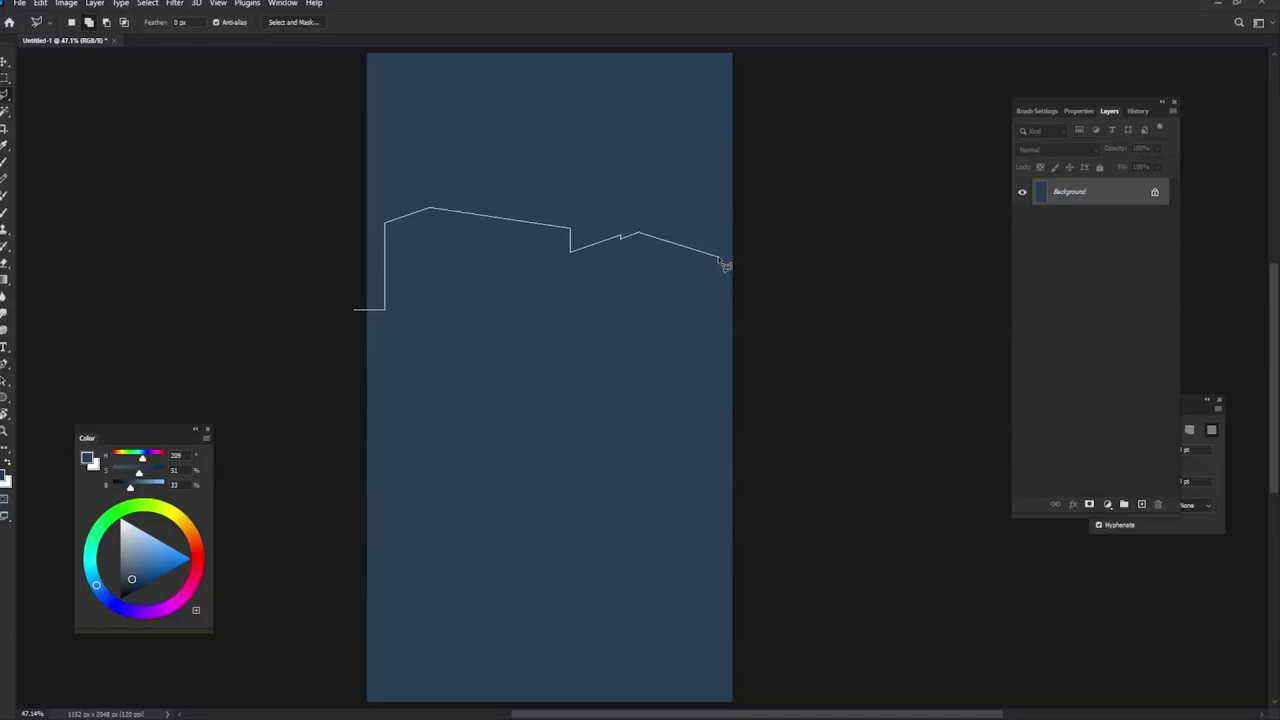
left_click(747, 678)
left_click(744, 706)
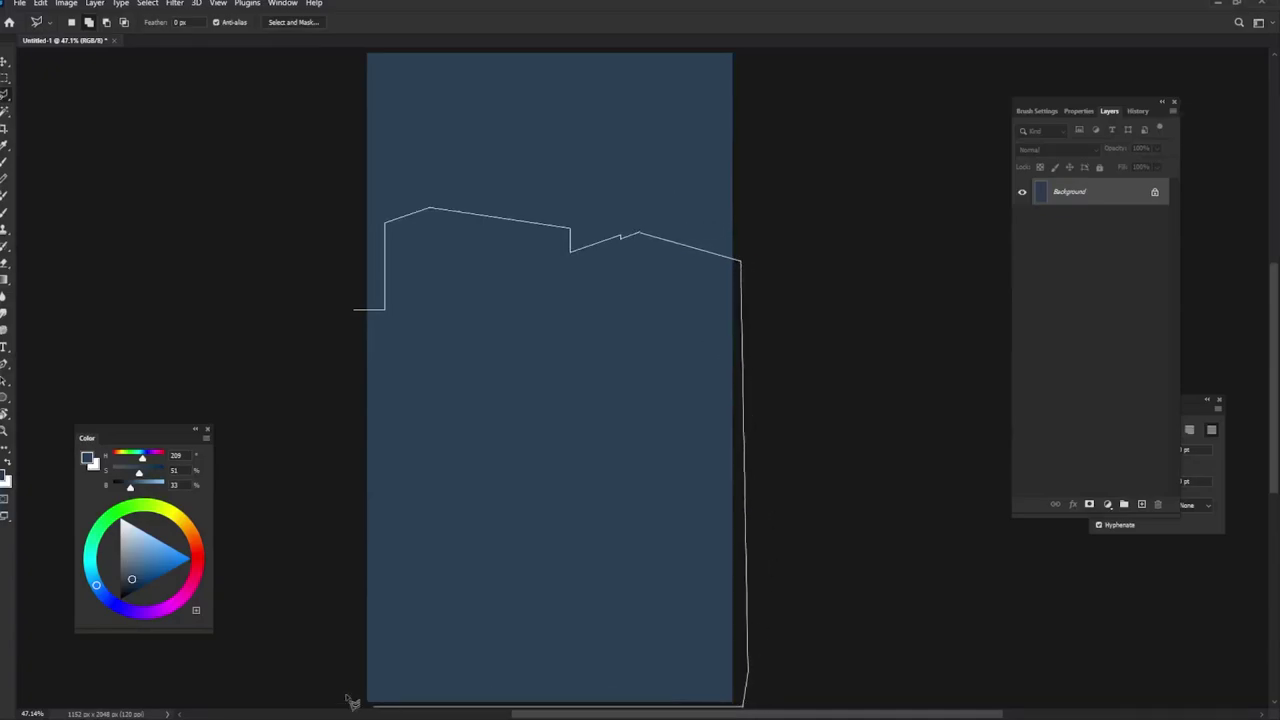
left_click(344, 706)
left_click(353, 313)
key("b")
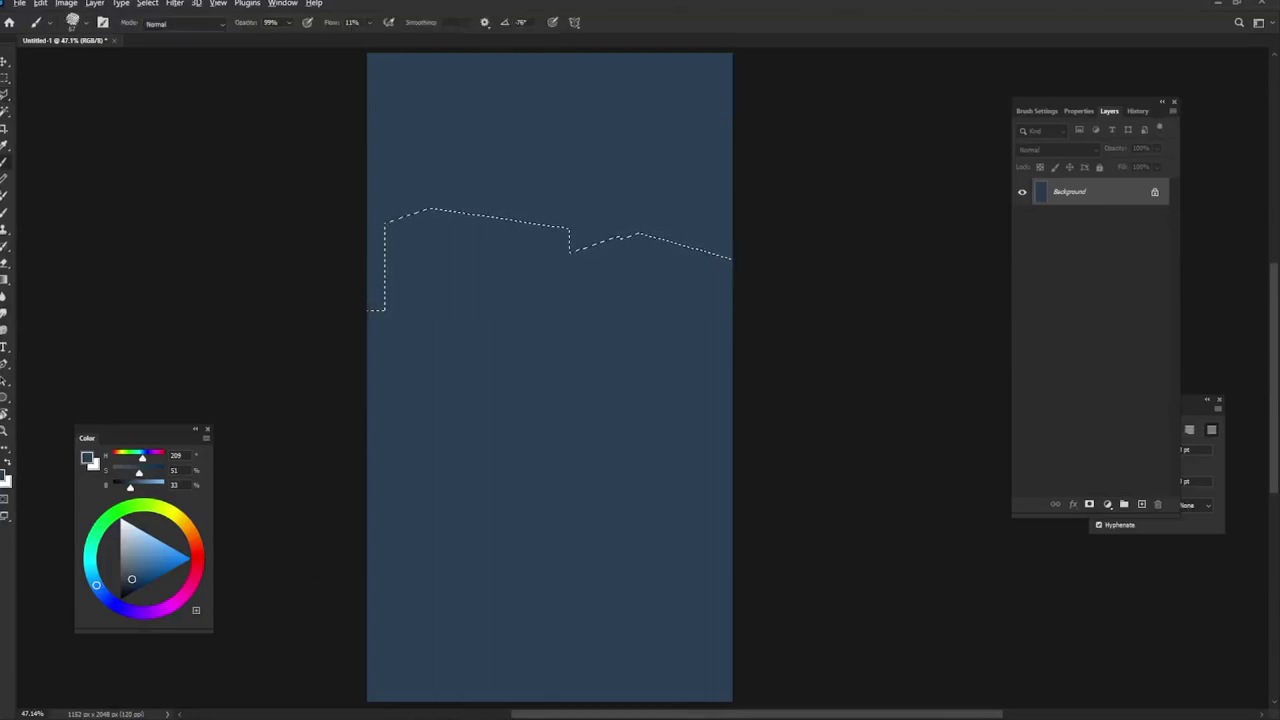
Step: Fill the selection pinkish brown; set a flat horizontal brush tip, 100% opacity, 18% flow
key("alt+BackSpace")
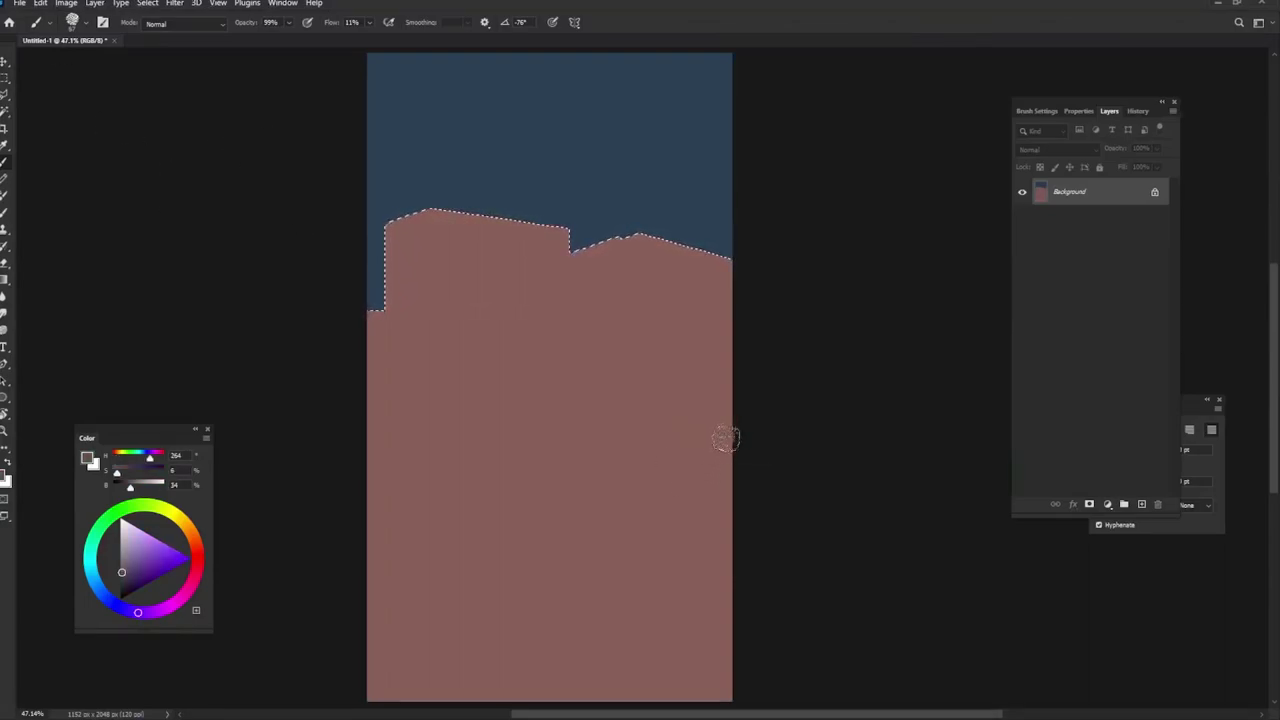
mouse_move(694, 392)
left_mouse_down()
mouse_move(749, 394)
mouse_move(694, 381)
mouse_move(684, 502)
mouse_move(590, 690)
mouse_move(643, 509)
mouse_move(715, 420)
left_mouse_up()
left_click_drag(291, 38, 298, 38)
left_click(369, 22)
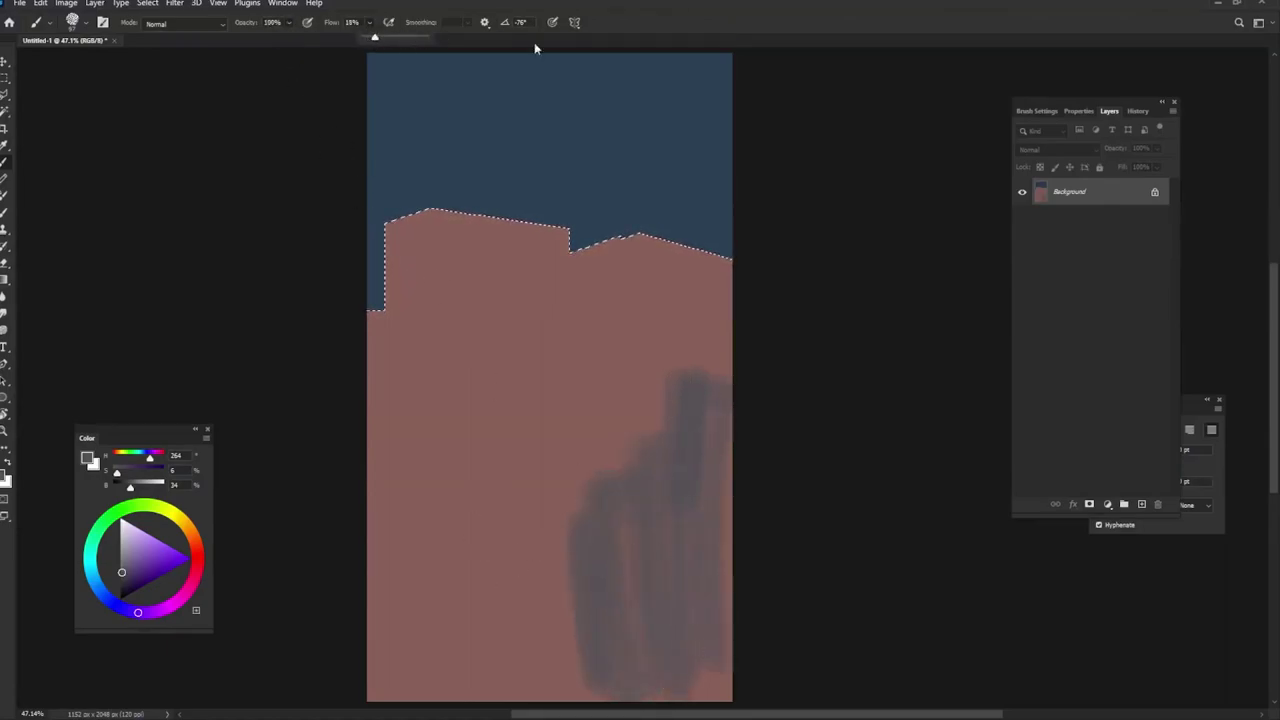
left_click(1049, 112)
left_click_drag(1186, 104, 1122, 104)
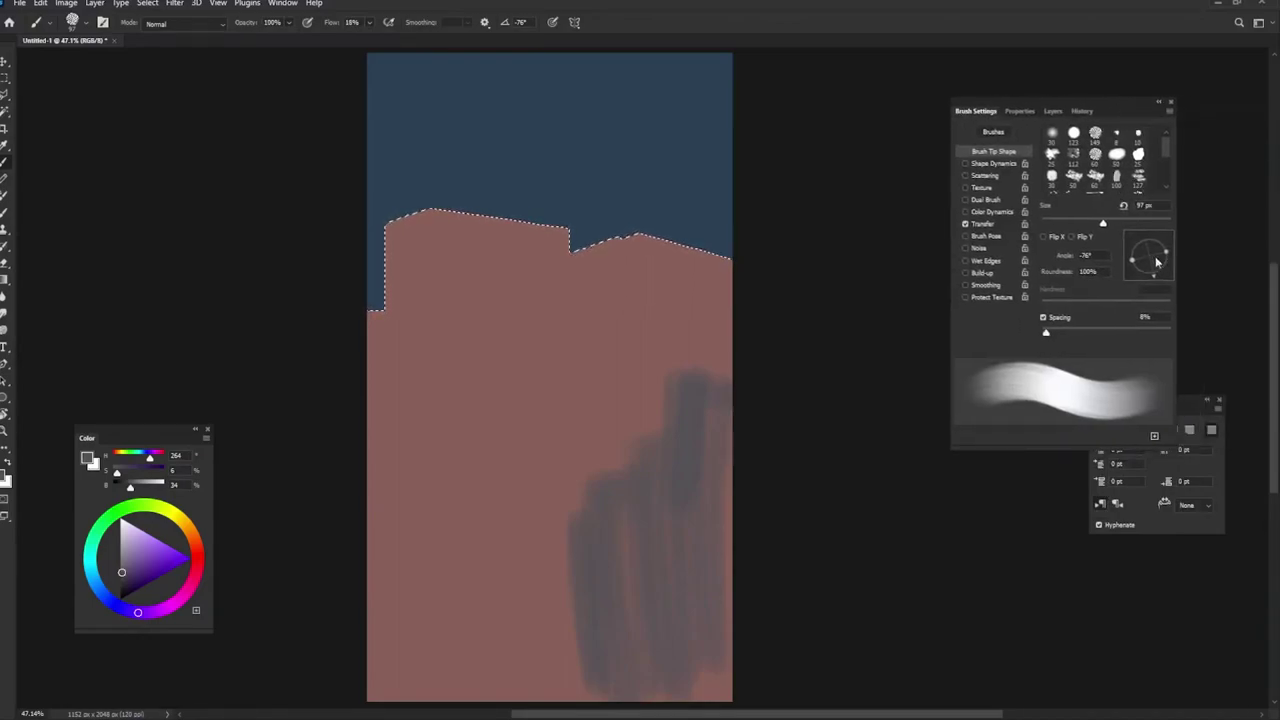
mouse_move(1157, 261)
left_mouse_down()
mouse_move(1170, 256)
mouse_move(1149, 252)
left_mouse_up()
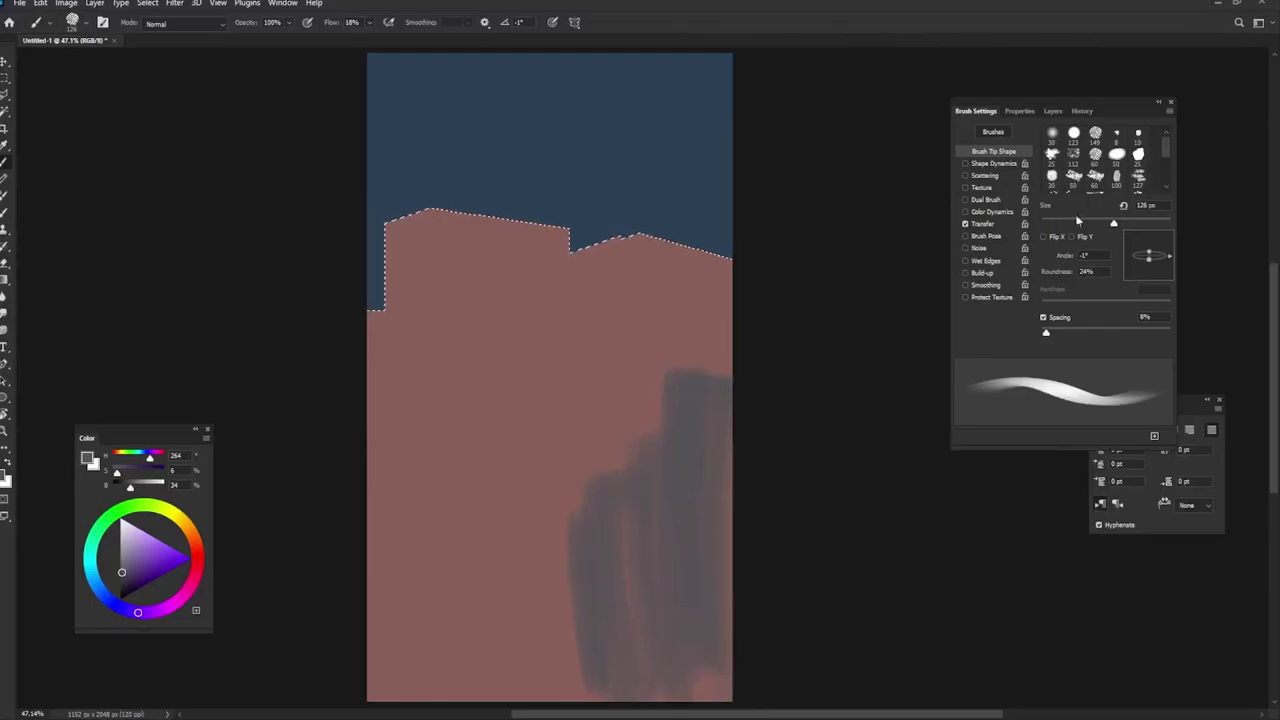
Step: Paint grey shadows, blend them with sampled pink, and add an orange stroke on the block top
mouse_move(686, 471)
left_mouse_down()
mouse_move(708, 646)
mouse_move(661, 481)
left_mouse_up()
mouse_move(695, 418)
left_mouse_down()
mouse_move(689, 343)
mouse_move(706, 323)
mouse_move(634, 380)
mouse_move(612, 465)
left_mouse_up()
left_click_drag(590, 695, 594, 630)
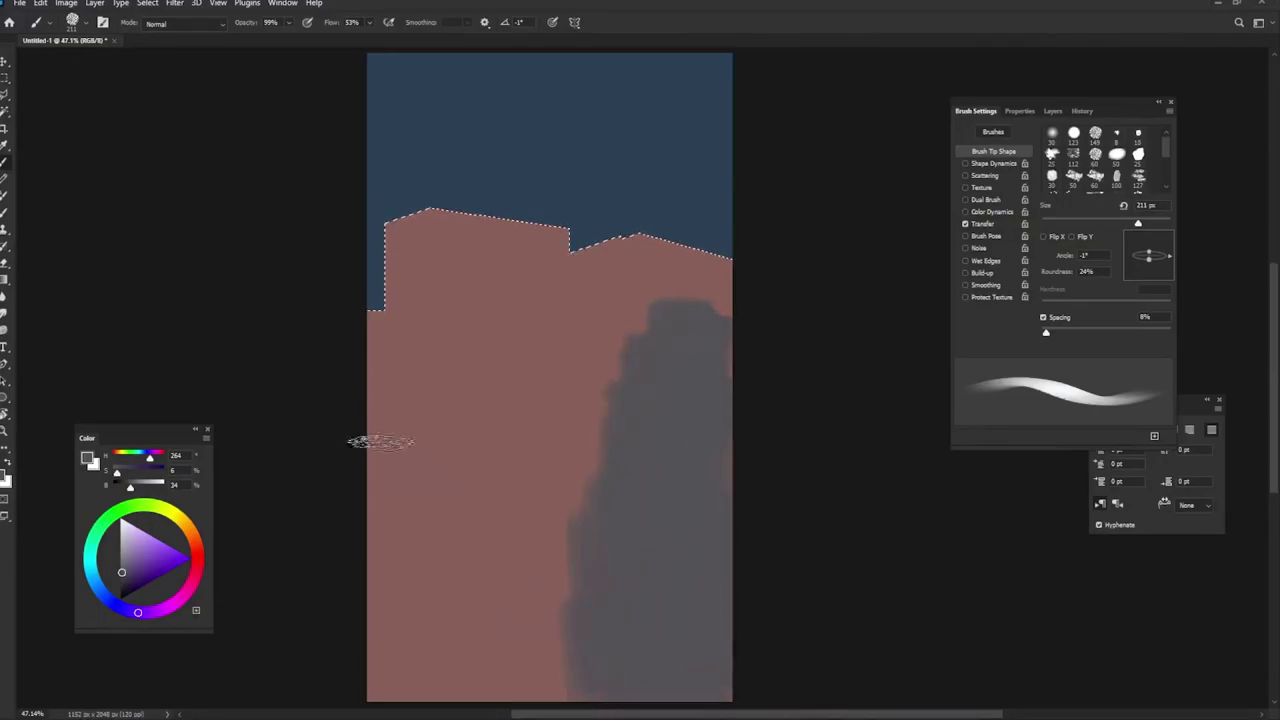
left_click_drag(386, 440, 400, 695)
mouse_move(409, 237)
left_mouse_down()
mouse_move(400, 600)
mouse_move(577, 491)
mouse_move(551, 480)
left_mouse_up()
left_click(455, 213, "alt")
mouse_move(455, 213)
left_mouse_down()
mouse_move(400, 286)
mouse_move(586, 251)
mouse_move(414, 600)
mouse_move(748, 463)
mouse_move(677, 523)
mouse_move(349, 663)
left_mouse_up()
left_click(156, 548)
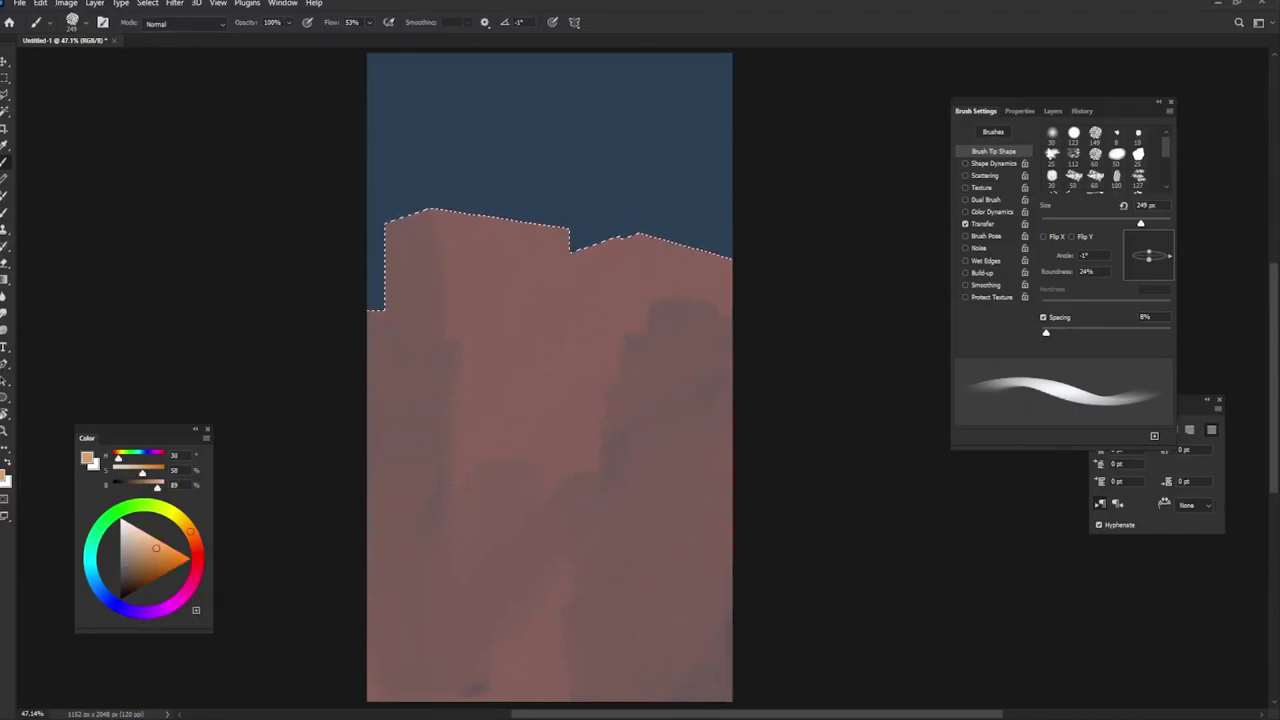
left_click_drag(445, 228, 470, 277)
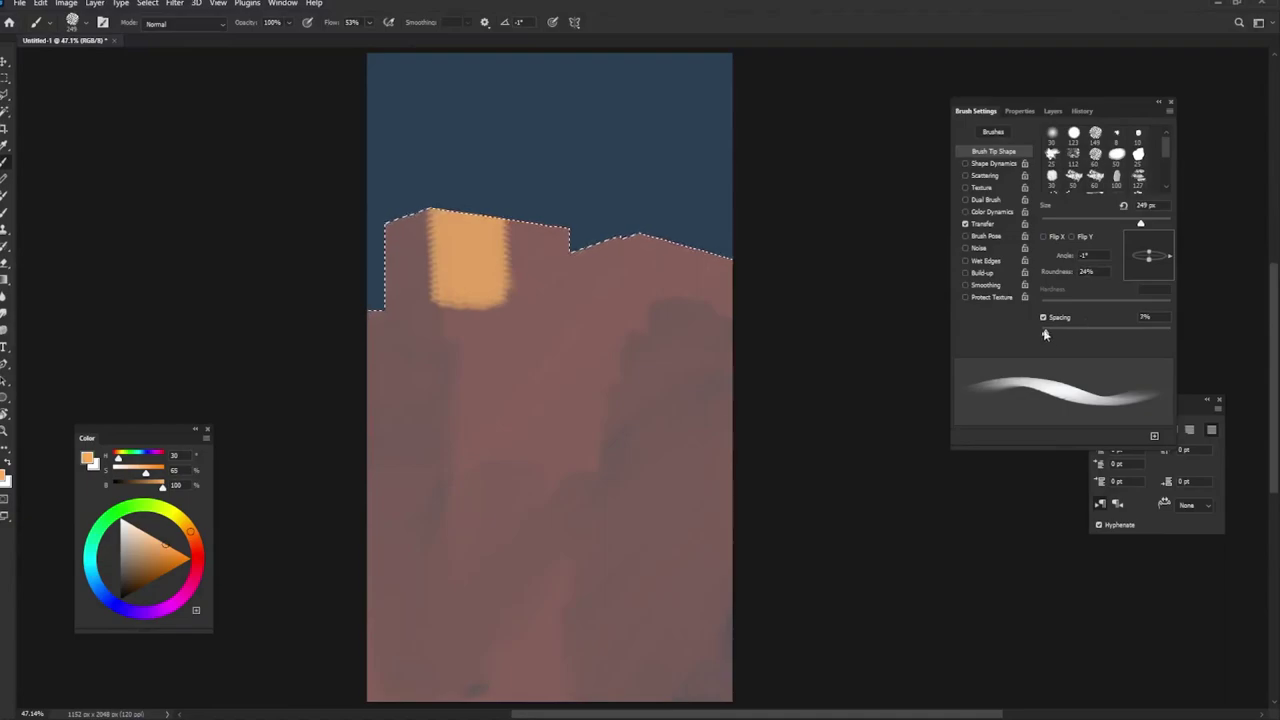
Step: At 1% brush spacing, paint orange roof highlights, a slanted roof edge and a right vertical stripe
left_click_drag(1046, 332, 1041, 332)
mouse_move(462, 235)
left_mouse_down()
mouse_move(457, 290)
mouse_move(560, 240)
mouse_move(500, 235)
left_mouse_up()
left_click(549, 287, "alt")
mouse_move(549, 287)
left_mouse_down()
mouse_move(430, 302)
mouse_move(625, 240)
mouse_move(620, 615)
left_mouse_up()
left_click(540, 240, "alt")
left_click_drag(642, 238, 642, 612)
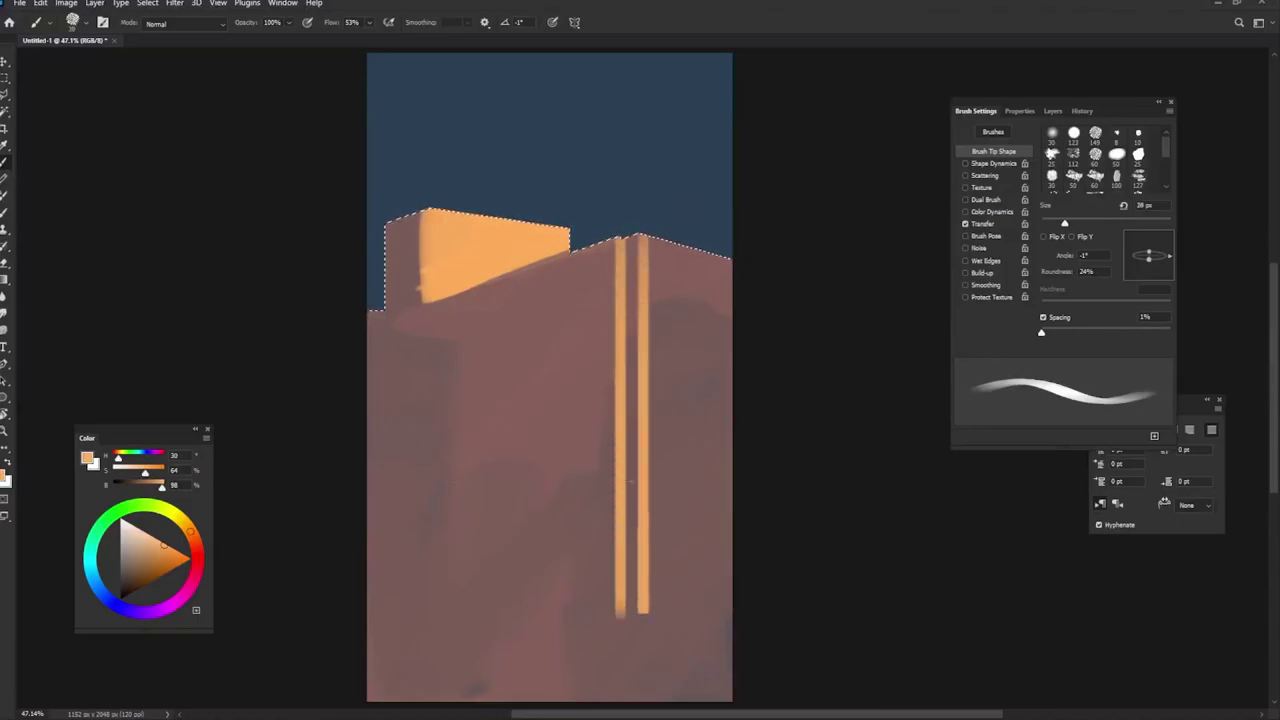
left_click(410, 232, "alt")
mouse_move(424, 222)
left_mouse_down()
mouse_move(424, 300)
mouse_move(376, 338)
left_mouse_up()
left_click(449, 277, "alt")
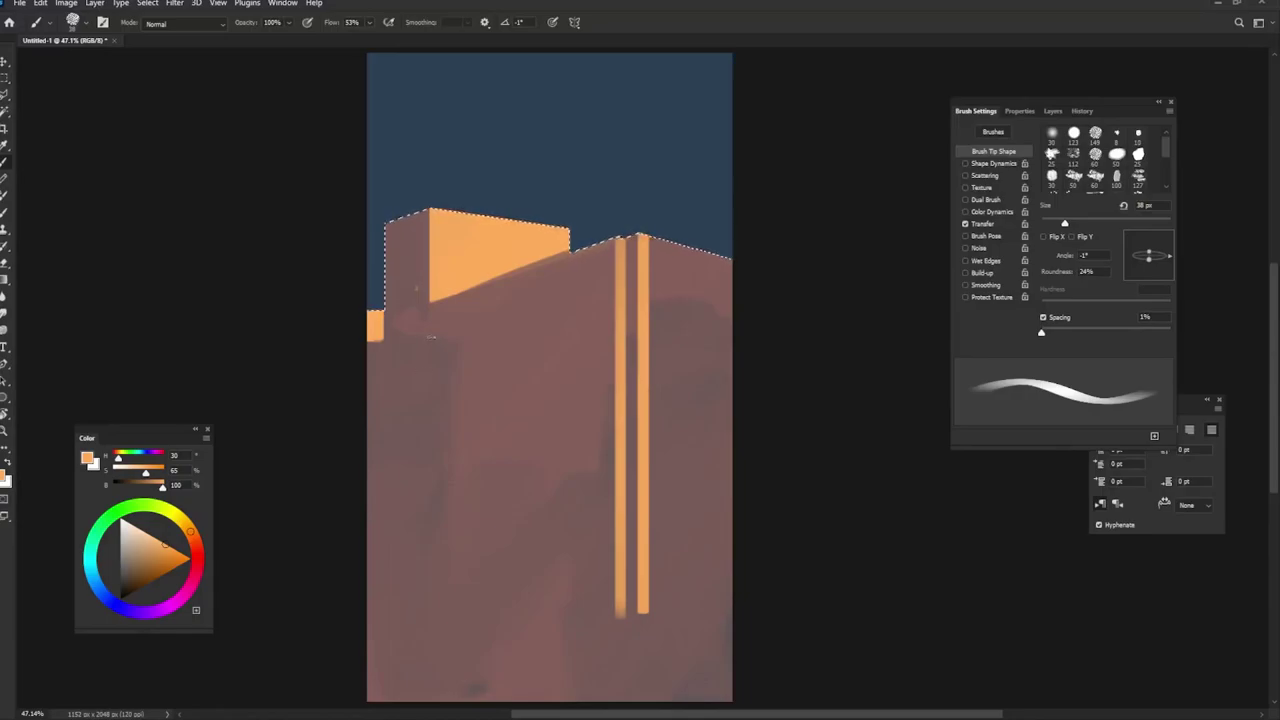
Step: Paint a vertical orange stripe on the left wall and break it into windows with a 68 px brush
left_click_drag(432, 336, 432, 660)
left_click(443, 357, "alt")
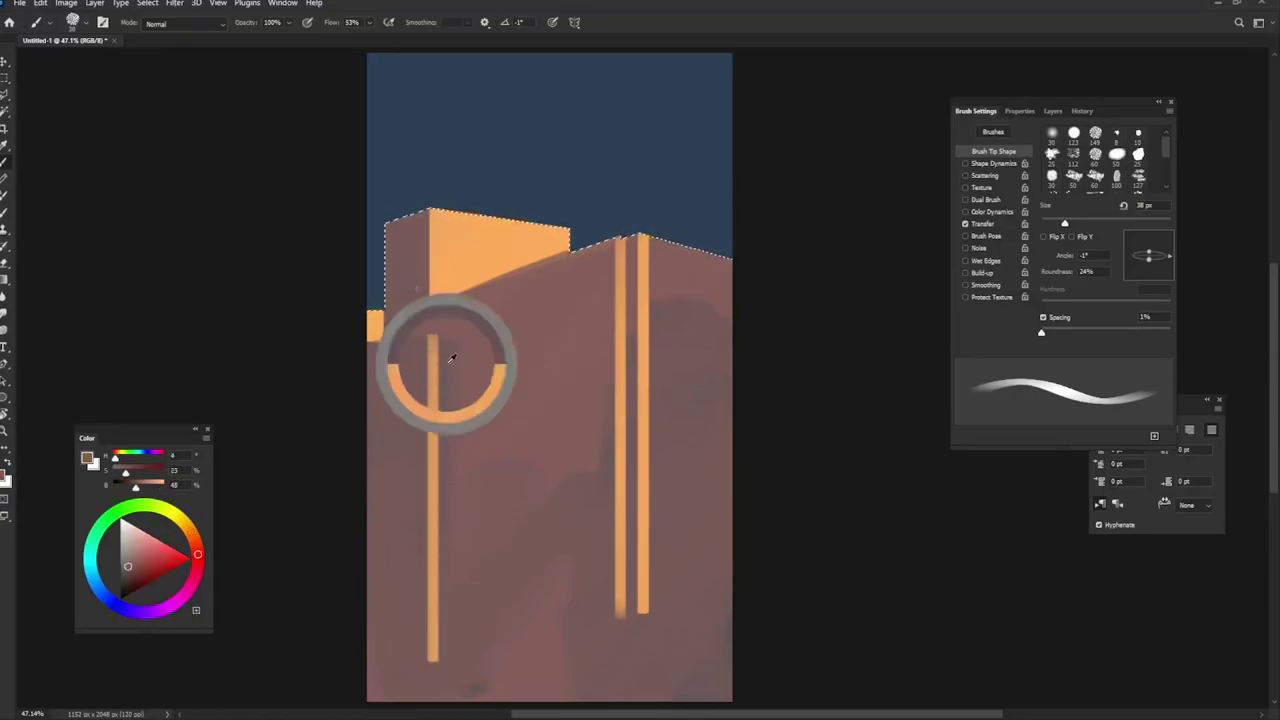
key("bracketright")
key("bracketright")
key("bracketright")
left_click_drag(440, 335, 433, 643)
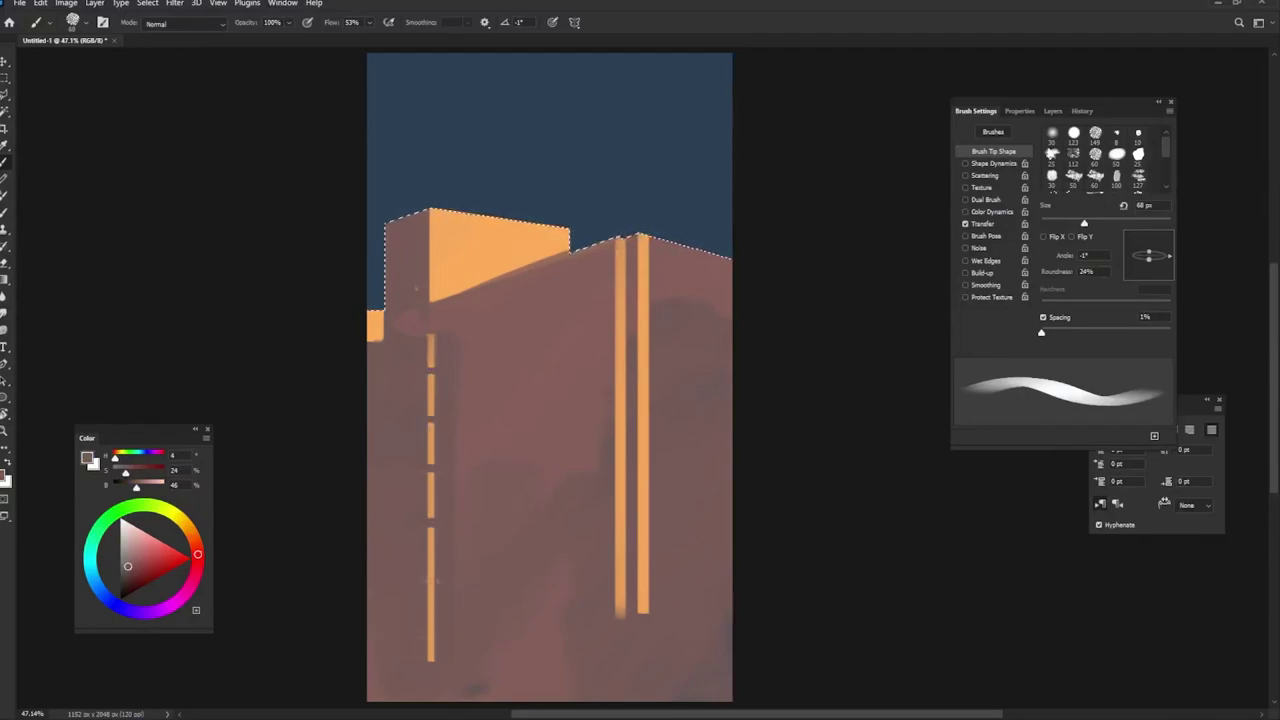
left_click_drag(432, 650, 428, 340)
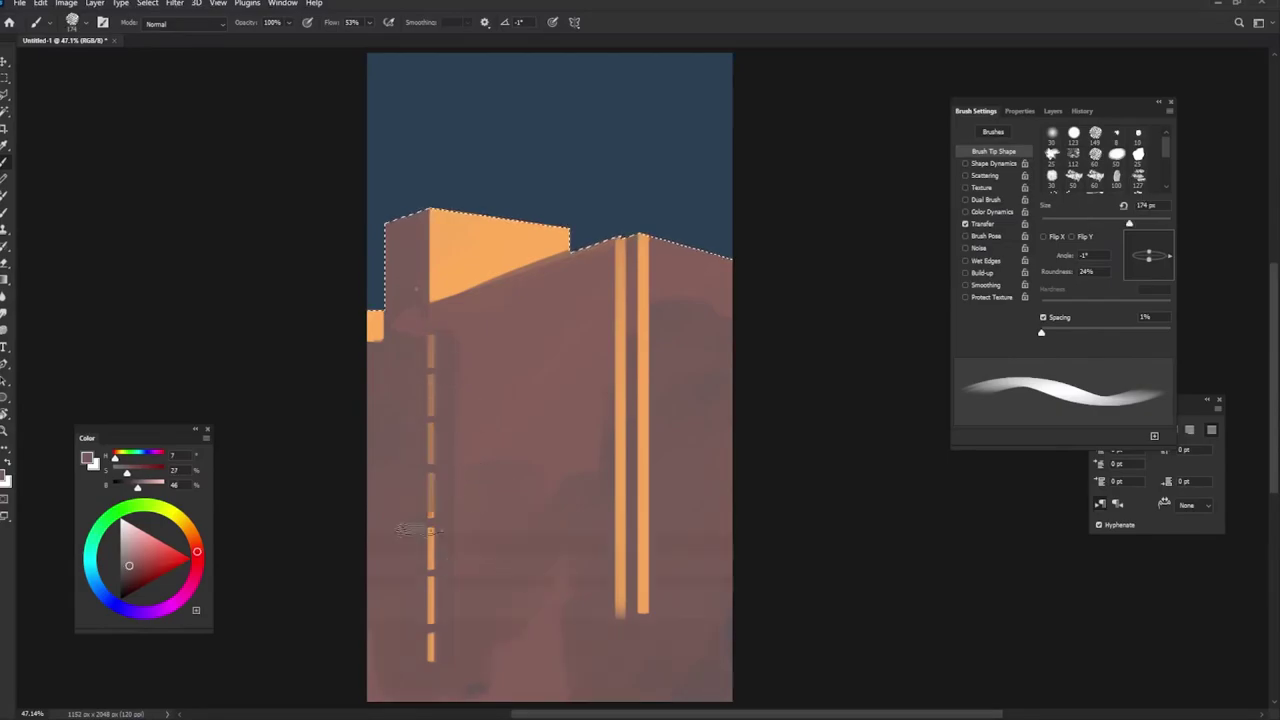
left_click(507, 268, "alt")
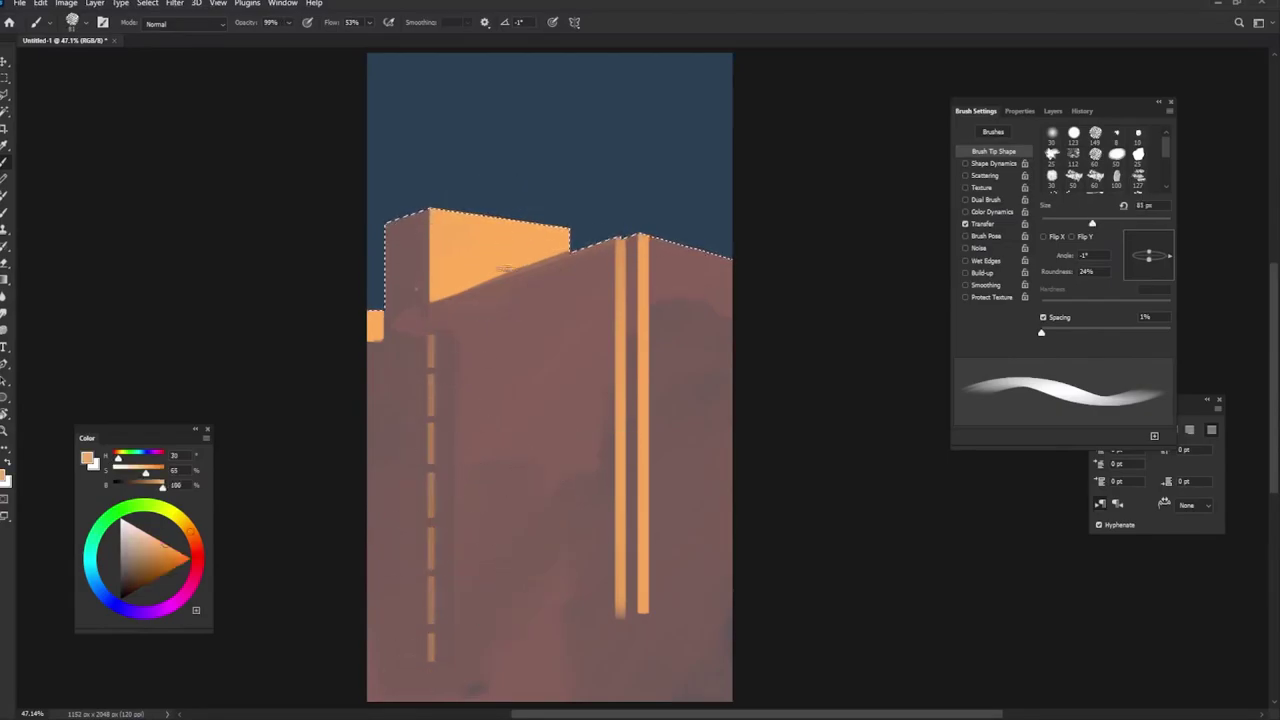
Step: Darken the lower-left and right sides of the wall with a darker brown
left_click(407, 310, "alt")
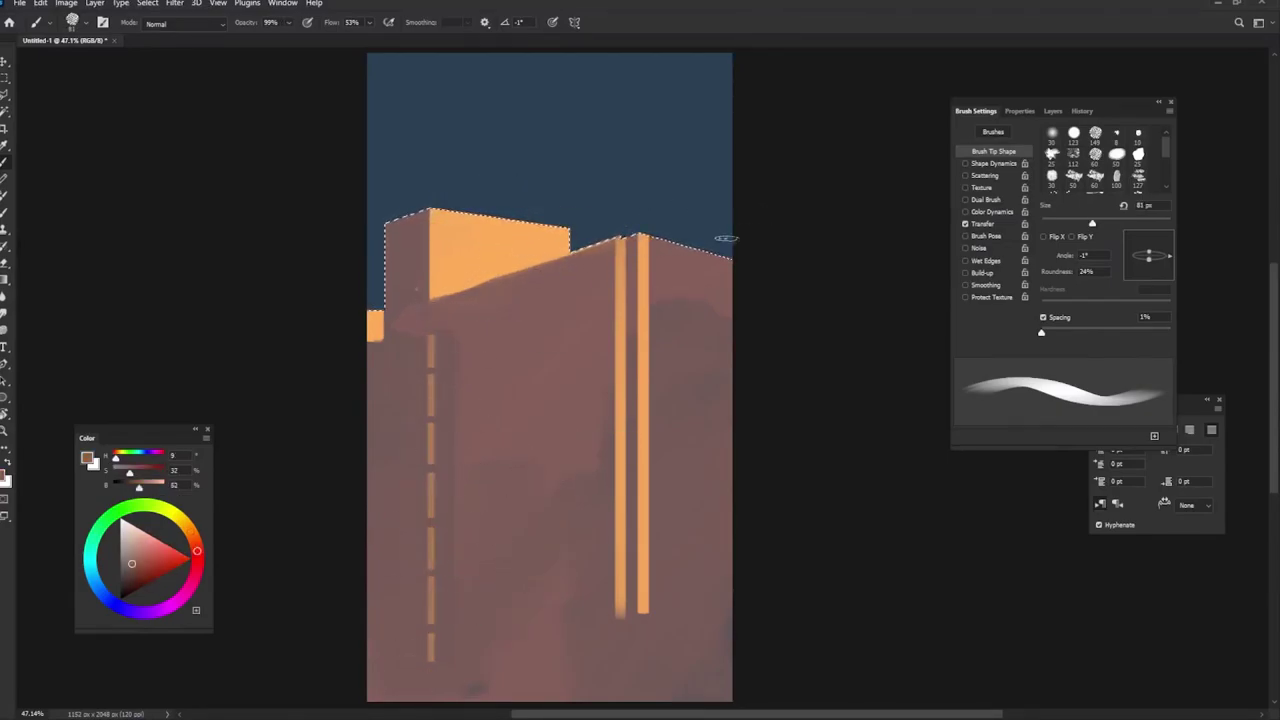
left_click(128, 576)
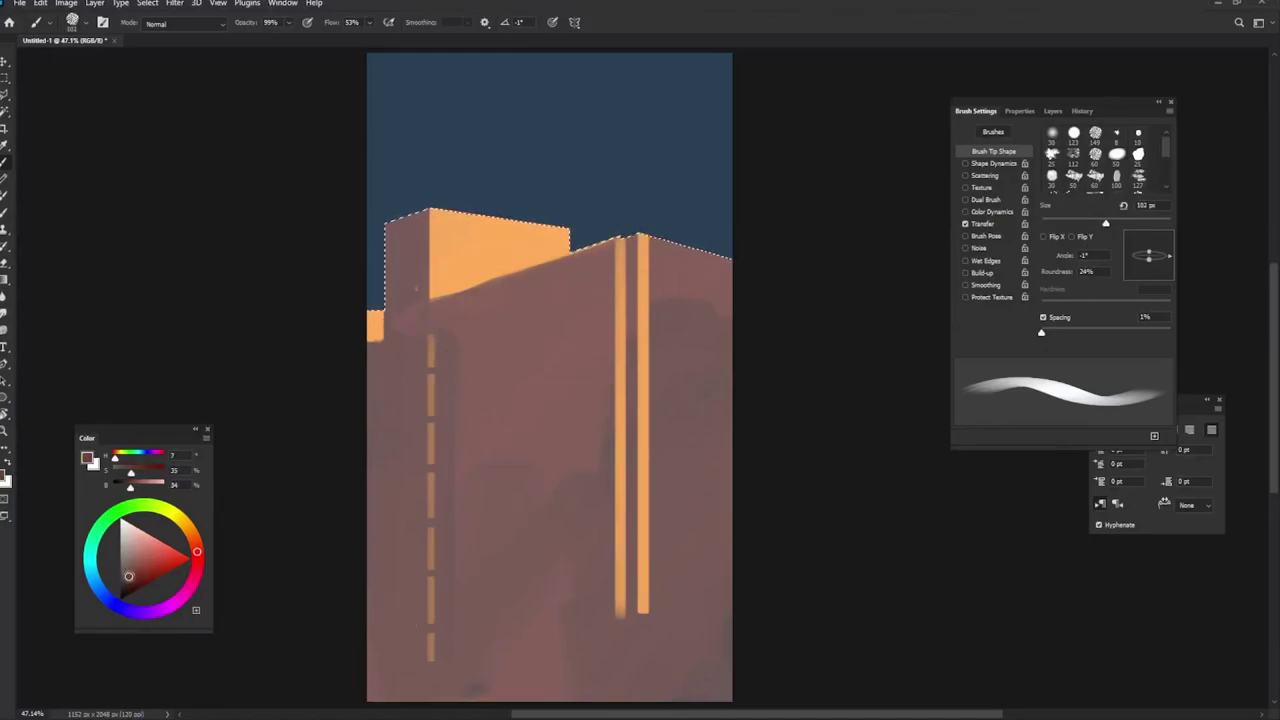
left_click_drag(371, 686, 380, 600)
left_click_drag(380, 651, 400, 680)
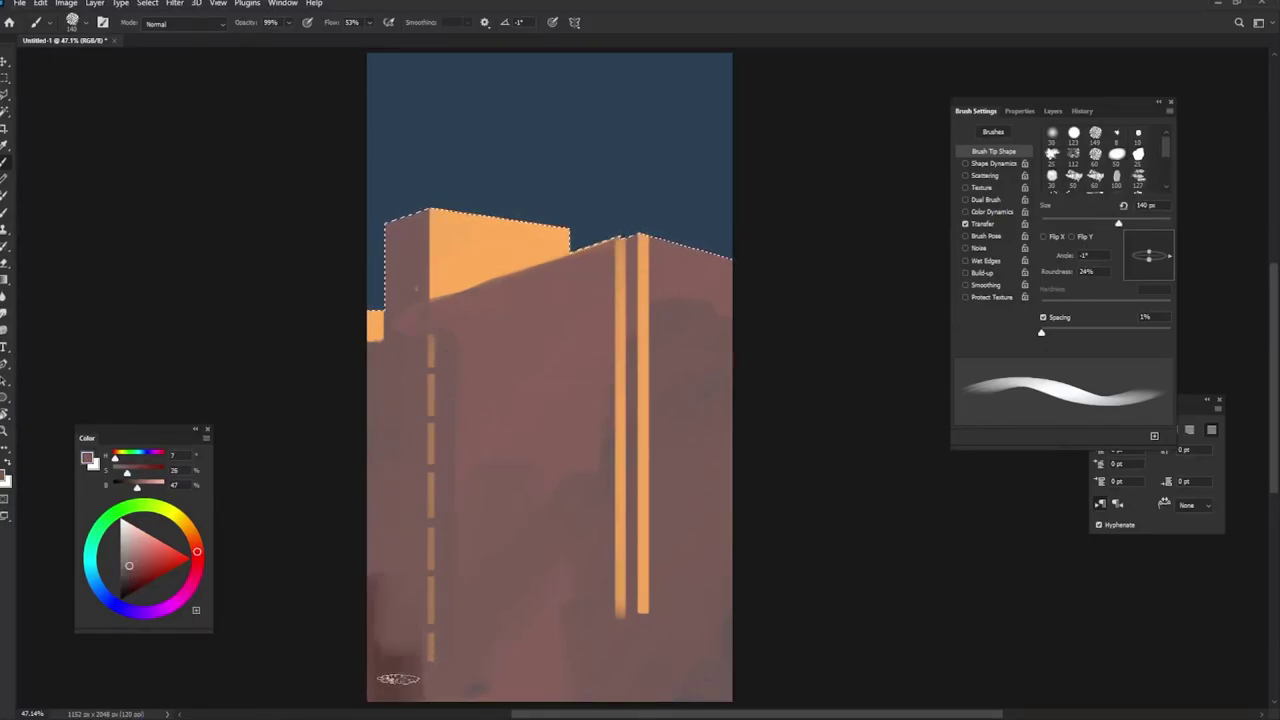
mouse_move(688, 640)
left_mouse_down()
mouse_move(680, 490)
mouse_move(720, 670)
left_mouse_up()
left_click(677, 486, "alt")
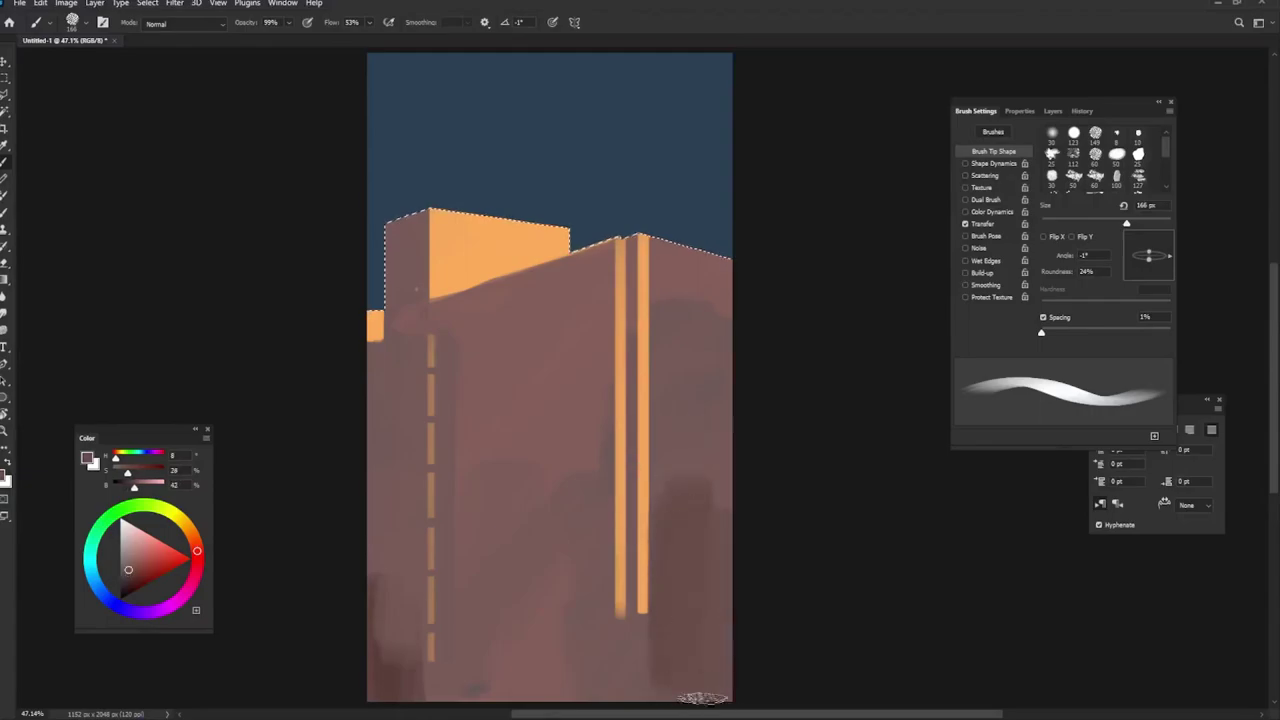
Step: Deepen the right upper wall face, left block edge and right stripe with saturated dark orange
left_click(497, 215, "alt")
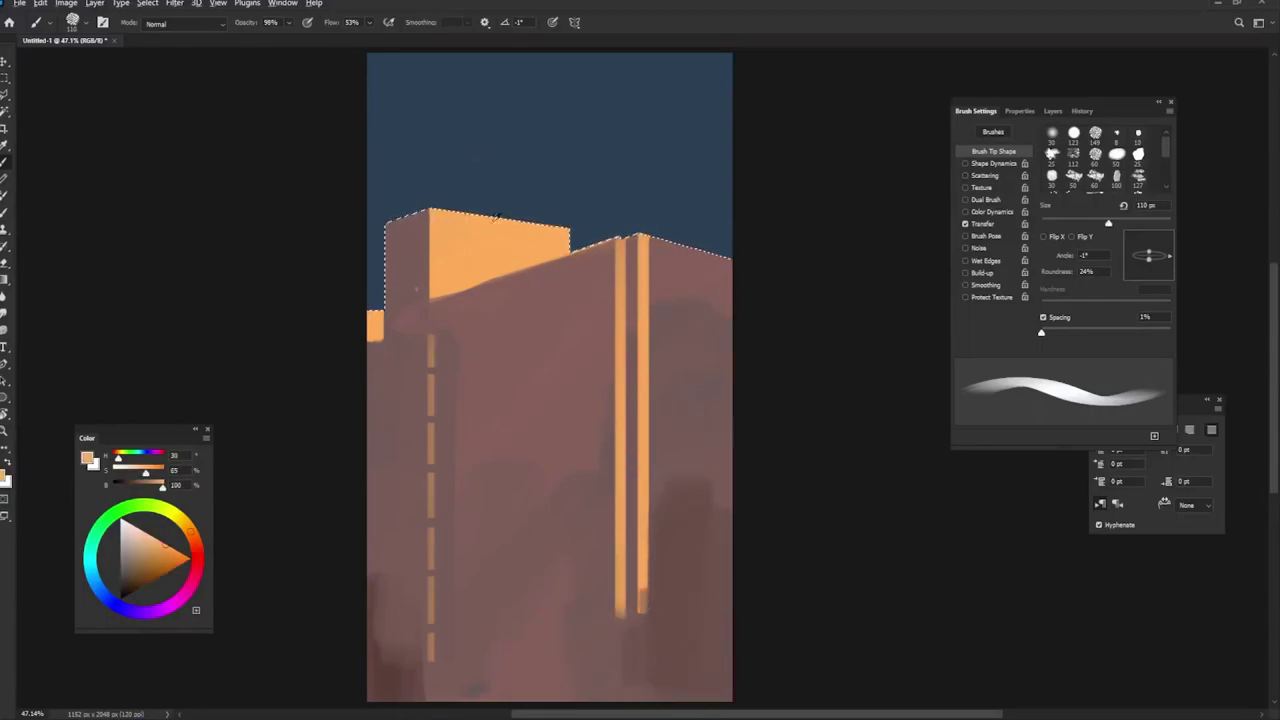
left_click_drag(180, 586, 173, 562)
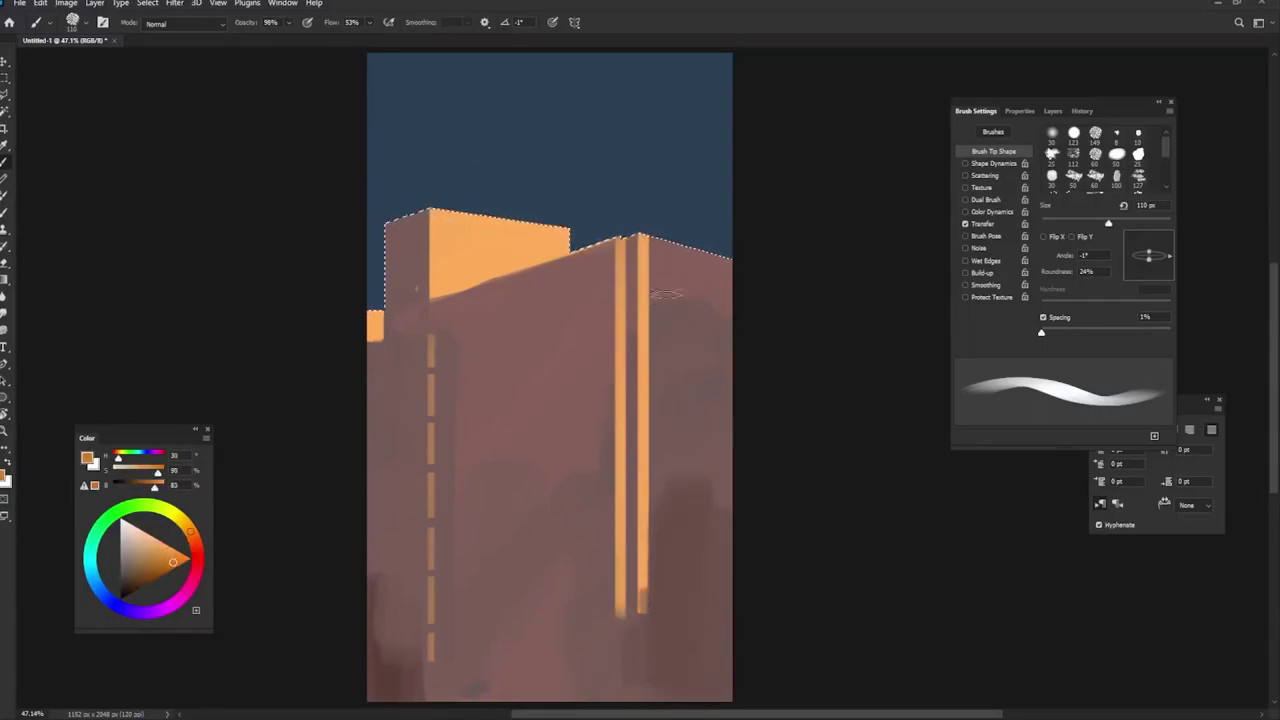
left_click_drag(660, 248, 725, 320)
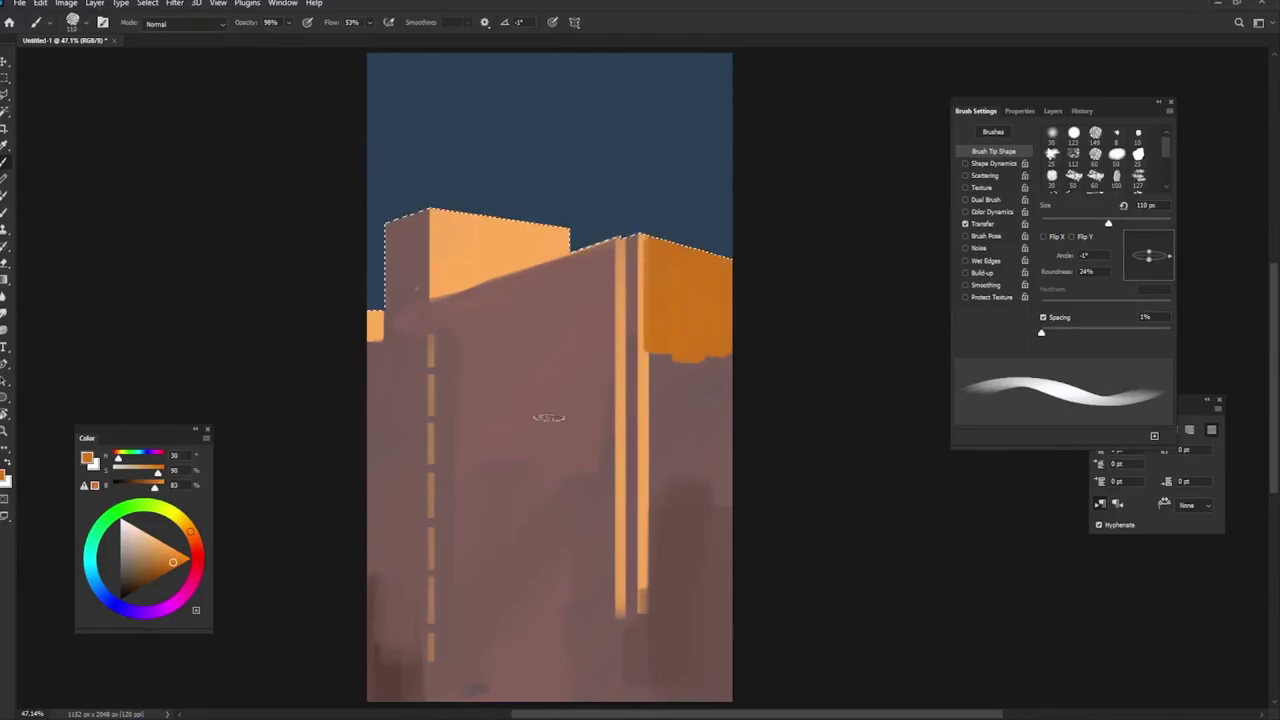
left_click_drag(440, 292, 508, 272)
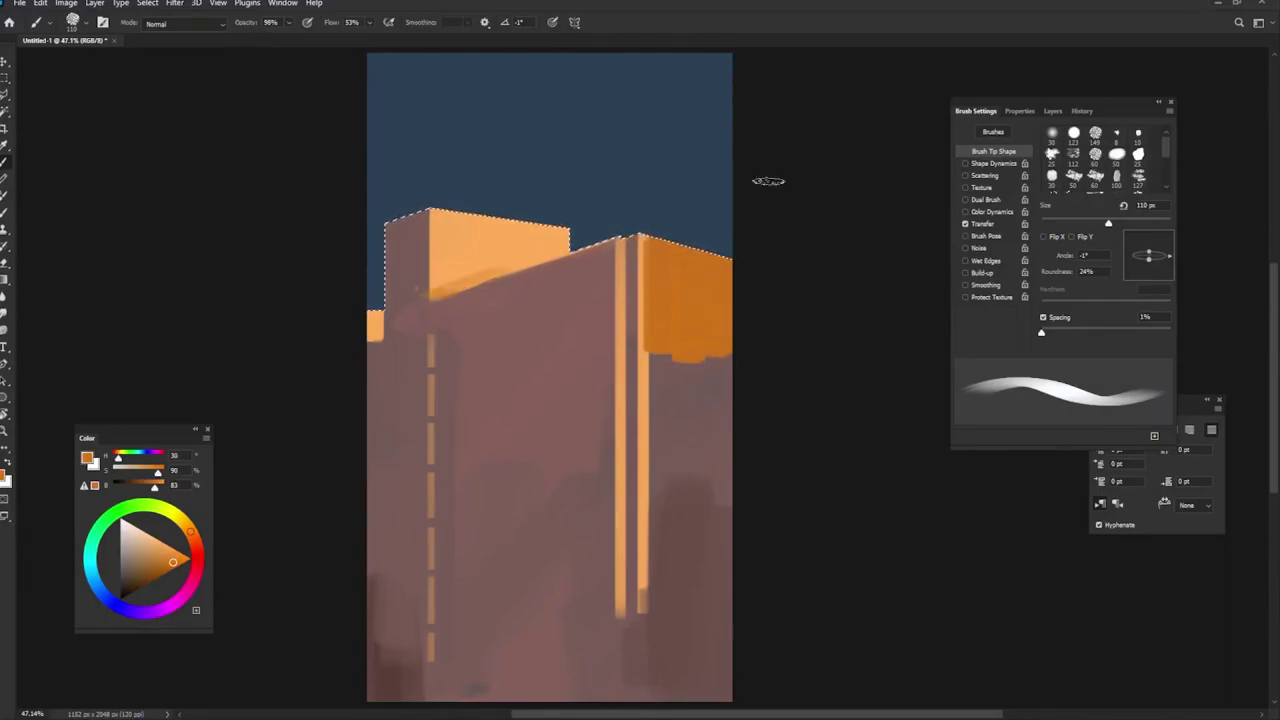
left_click_drag(621, 600, 621, 410)
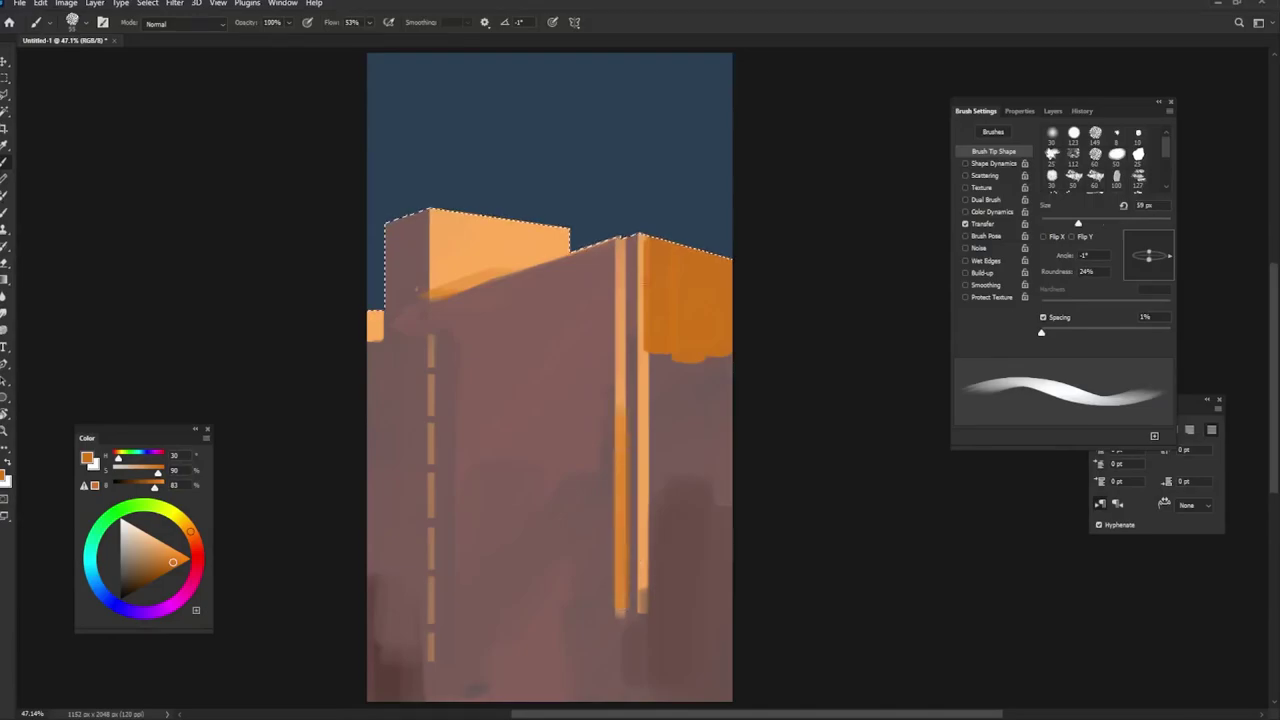
Step: Add a lighter orange highlight on the block top with a 34 px brush at 90% opacity
key("bracketleft")
key("bracketleft")
key("9")
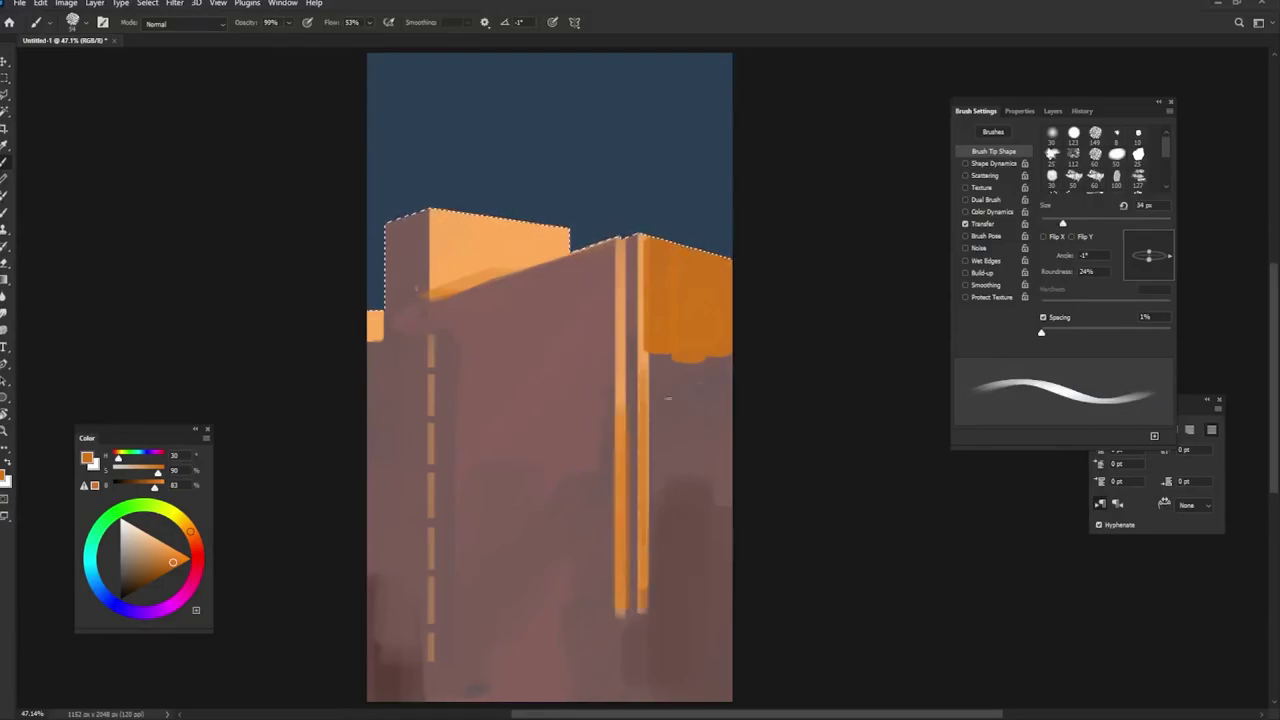
left_click(540, 240, "alt")
mouse_move(440, 215)
left_mouse_down()
mouse_move(460, 215)
mouse_move(460, 234)
mouse_move(523, 234)
left_mouse_up()
left_click(500, 228, "alt")
Step: Shade the left rooftop block's side crimson and paint a crimson stripe beside the orange pillar
left_click(425, 260, "alt")
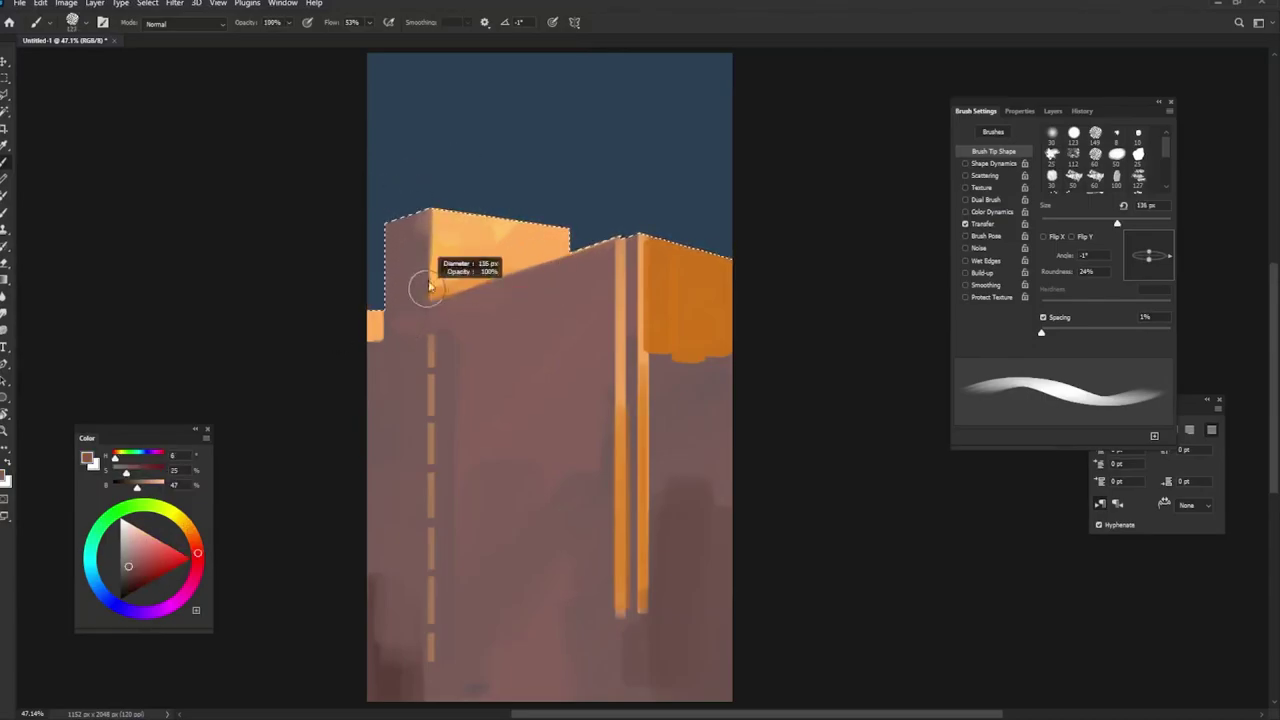
left_click(404, 240, "alt")
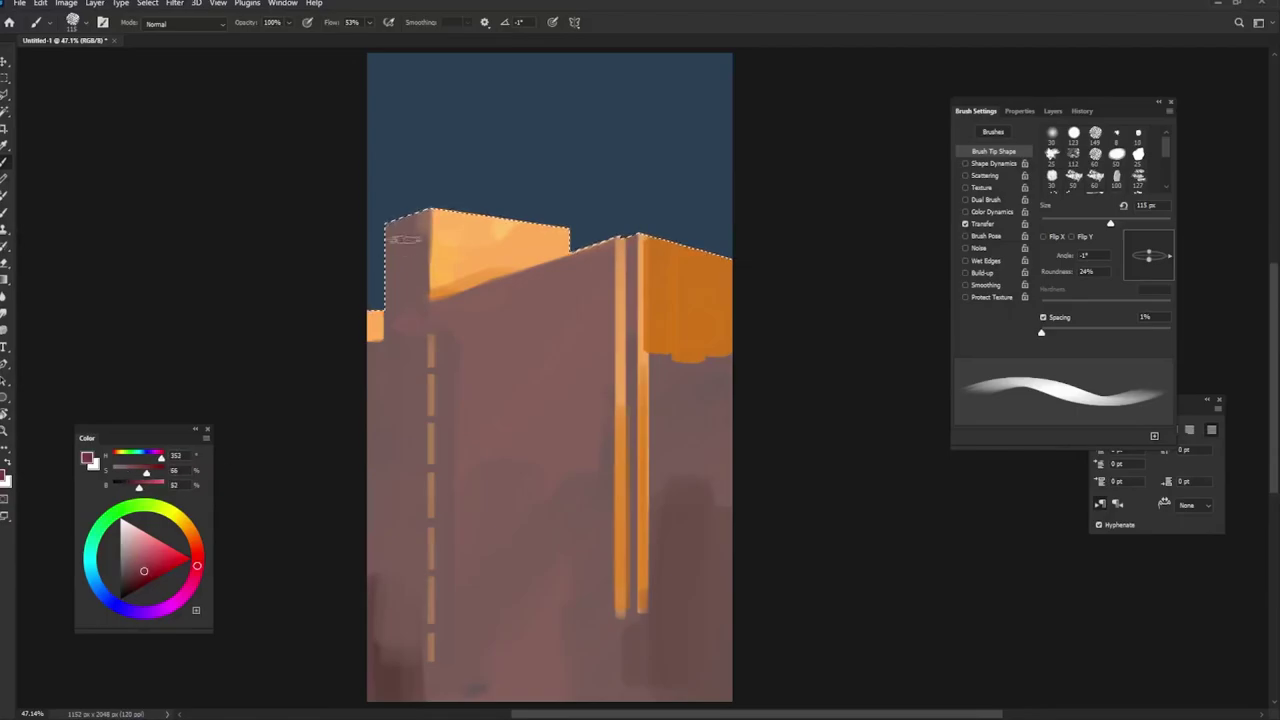
left_click_drag(404, 240, 405, 340)
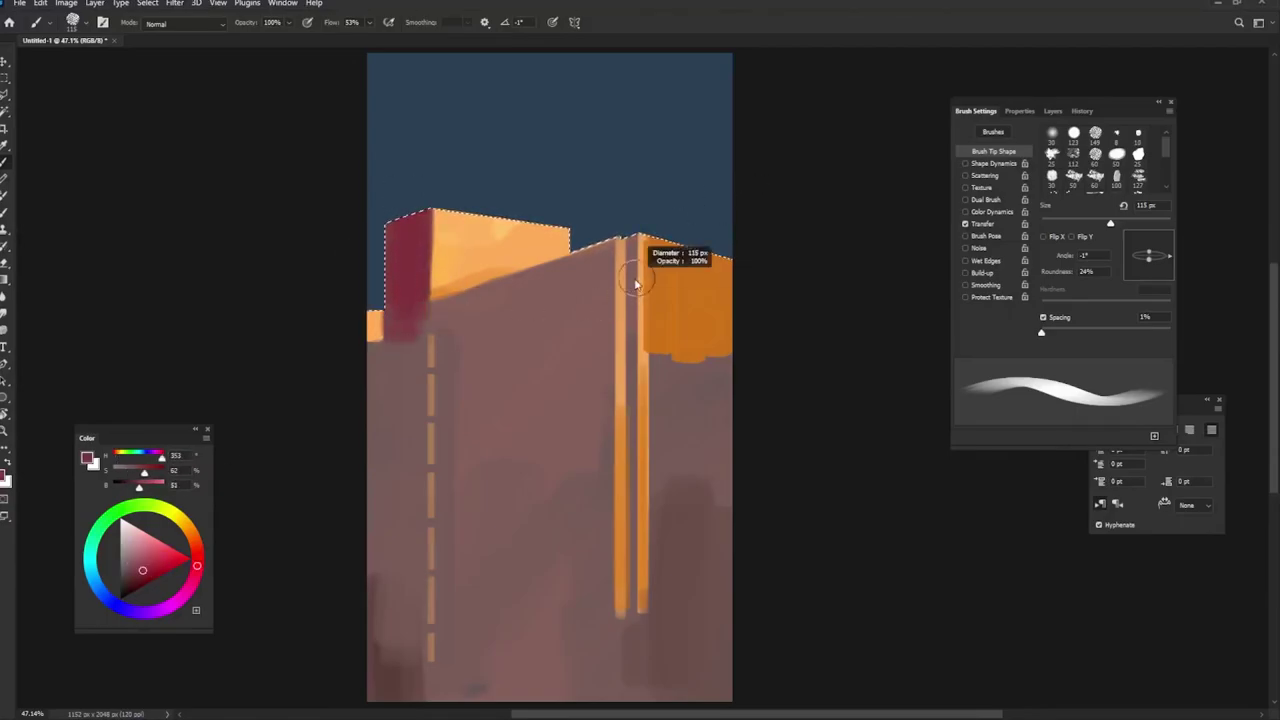
mouse_move(640, 240)
left_mouse_down()
mouse_move(615, 242)
mouse_move(633, 355)
left_mouse_up()
left_click_drag(587, 267, 595, 267)
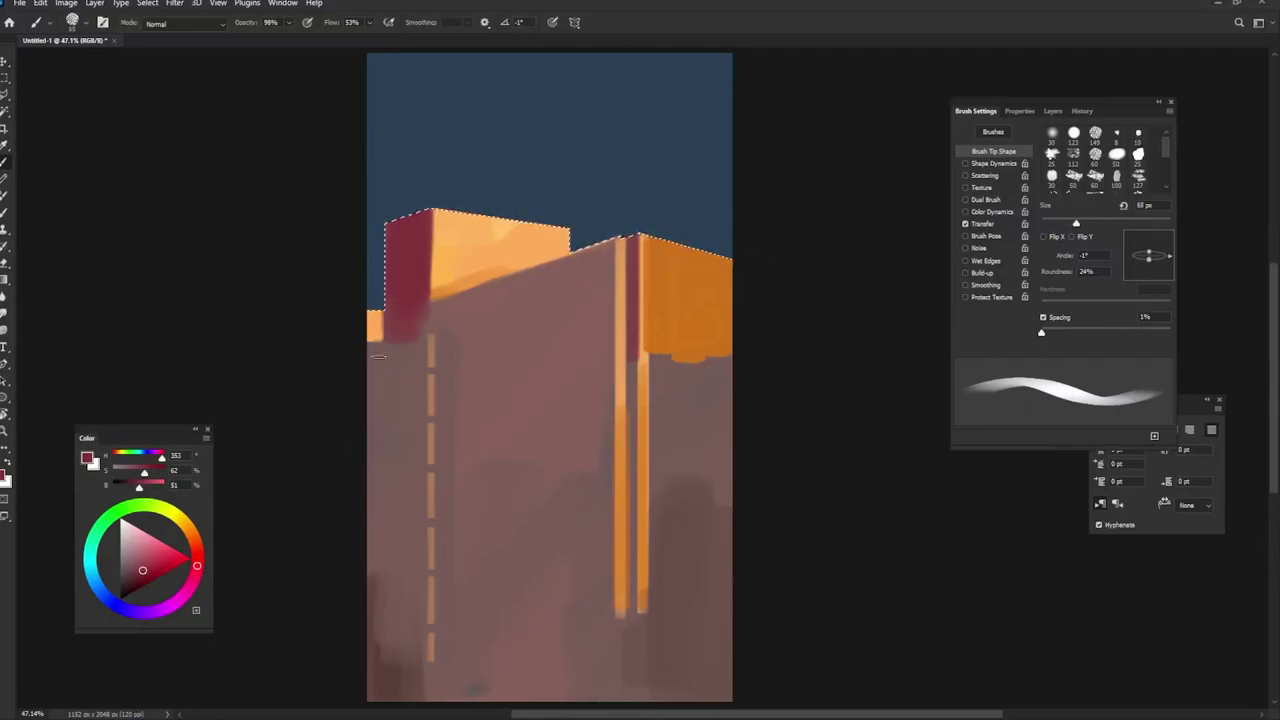
Step: Dab light orange on the crimson block's base, then cover the small orange block with crimson
left_click(376, 325, "alt")
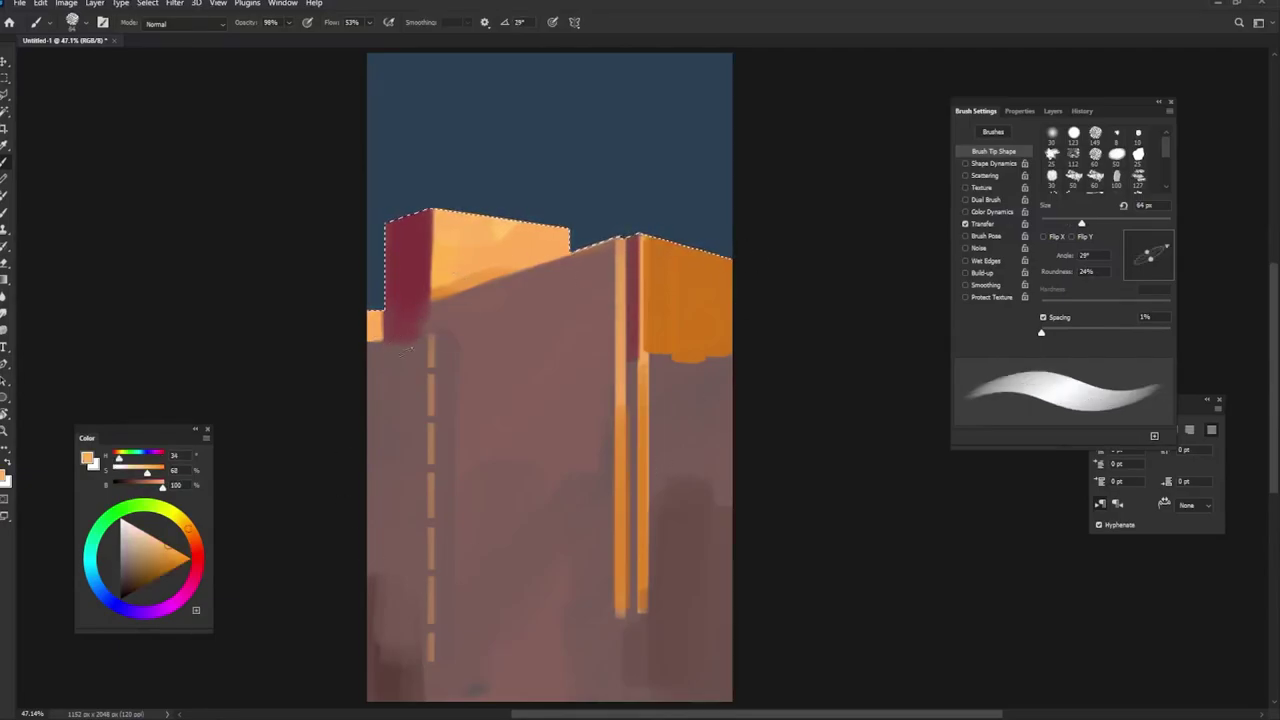
key("shift+Right")
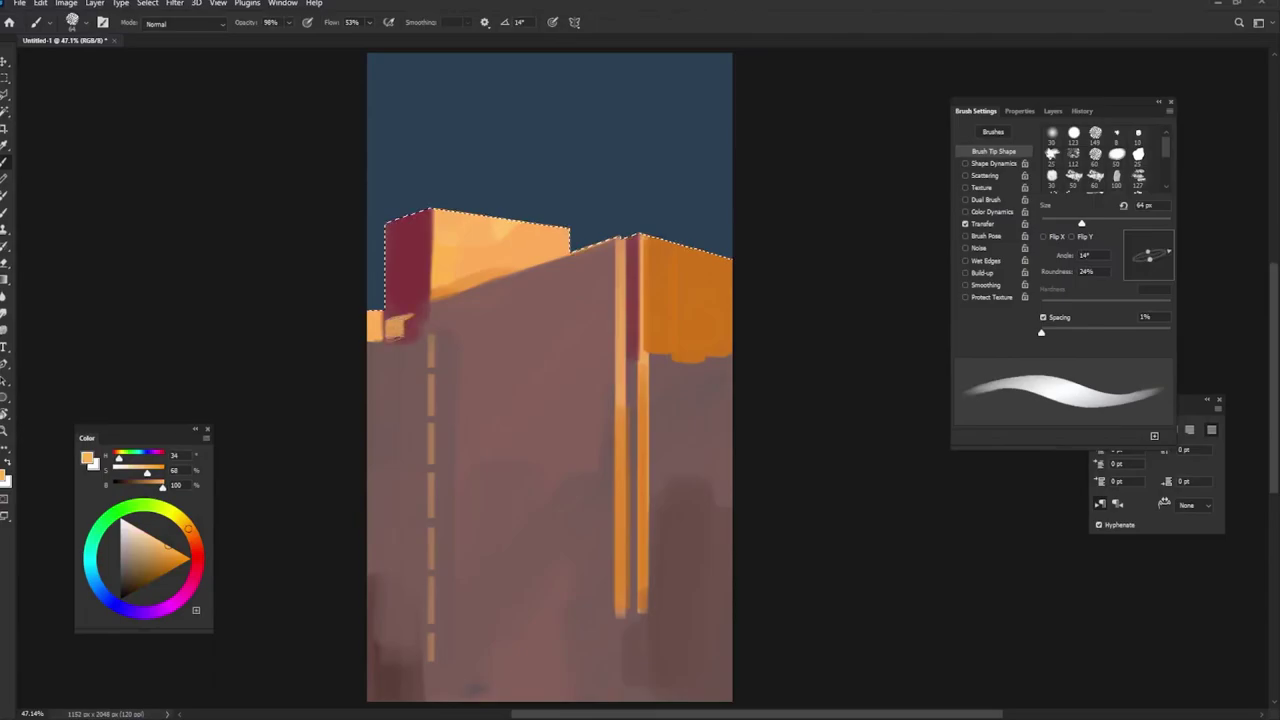
left_click_drag(400, 303, 395, 298)
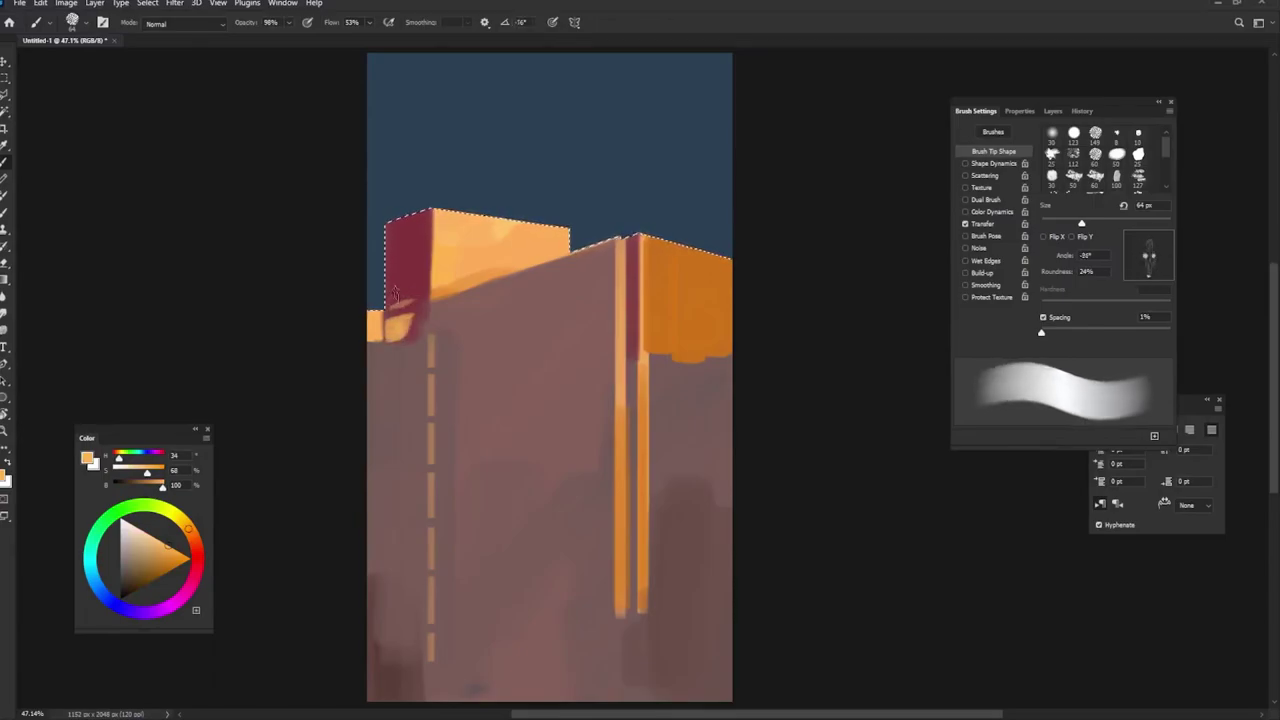
left_click(410, 293, "alt")
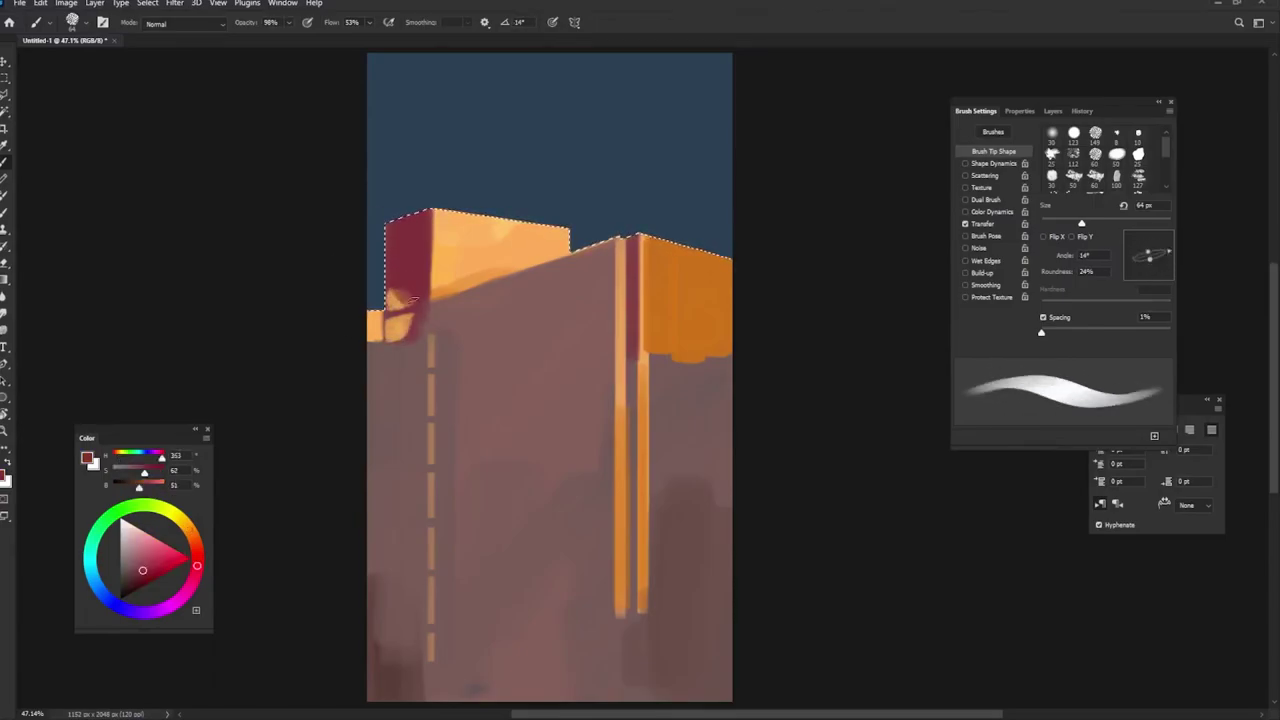
left_click_drag(398, 322, 392, 345)
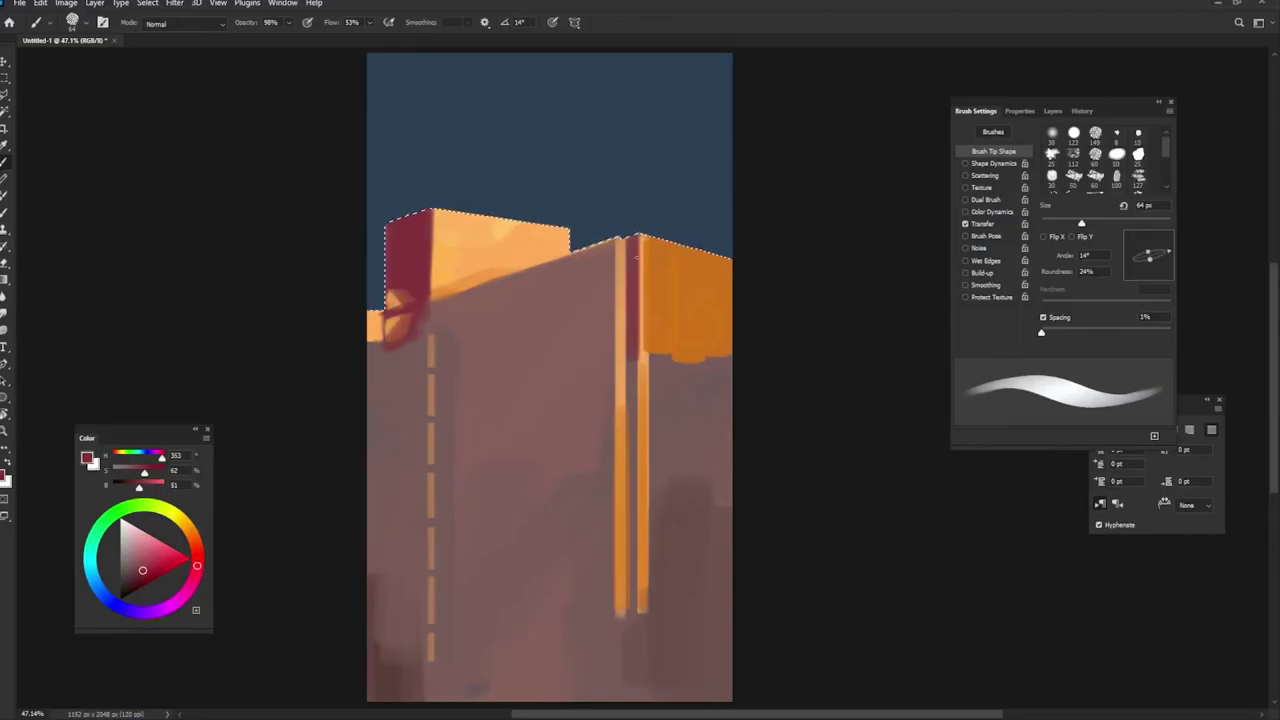
Step: Shift-click a straight dark muted-red pole down the left edge
left_click(388, 328, "alt")
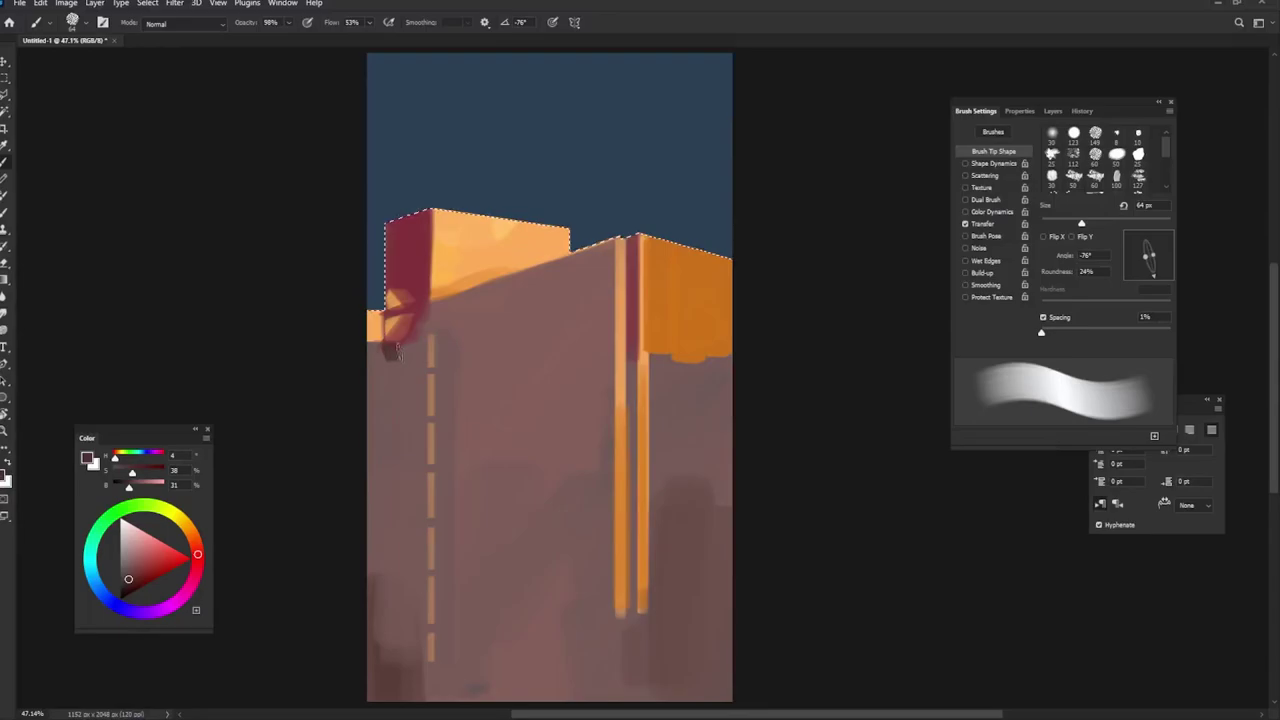
left_click(391, 640, "shift")
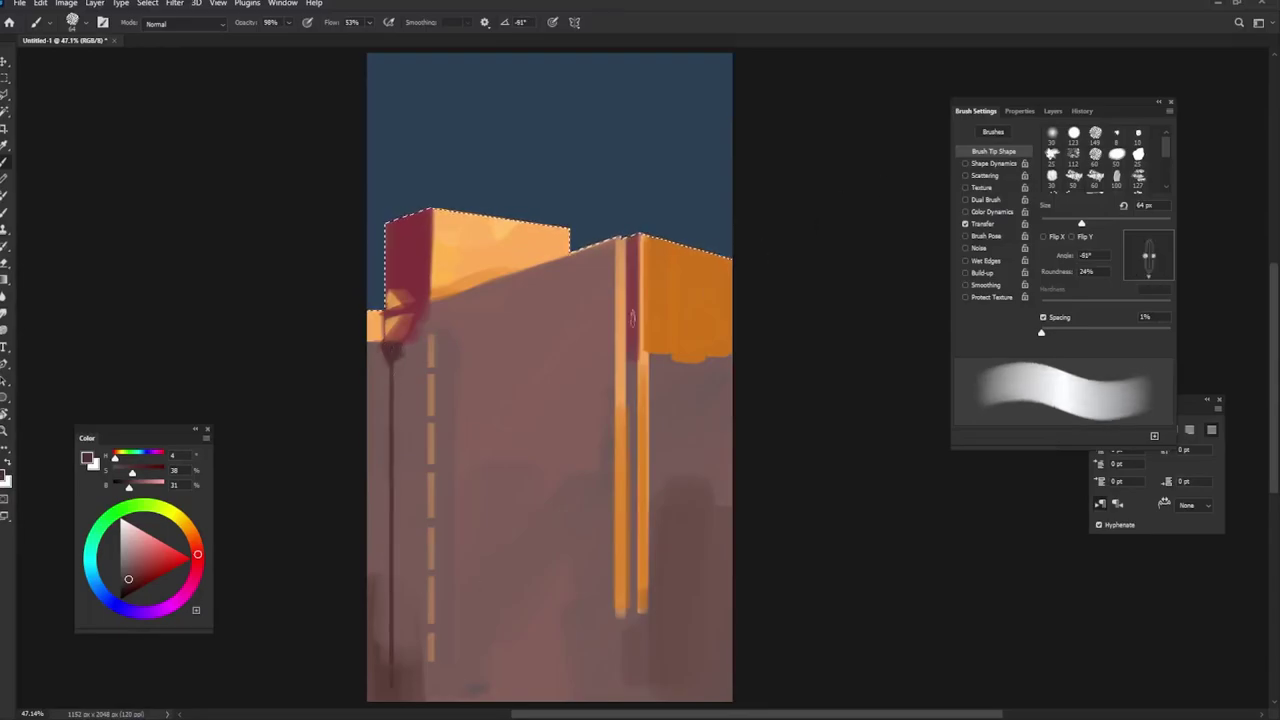
left_click(477, 225, "alt")
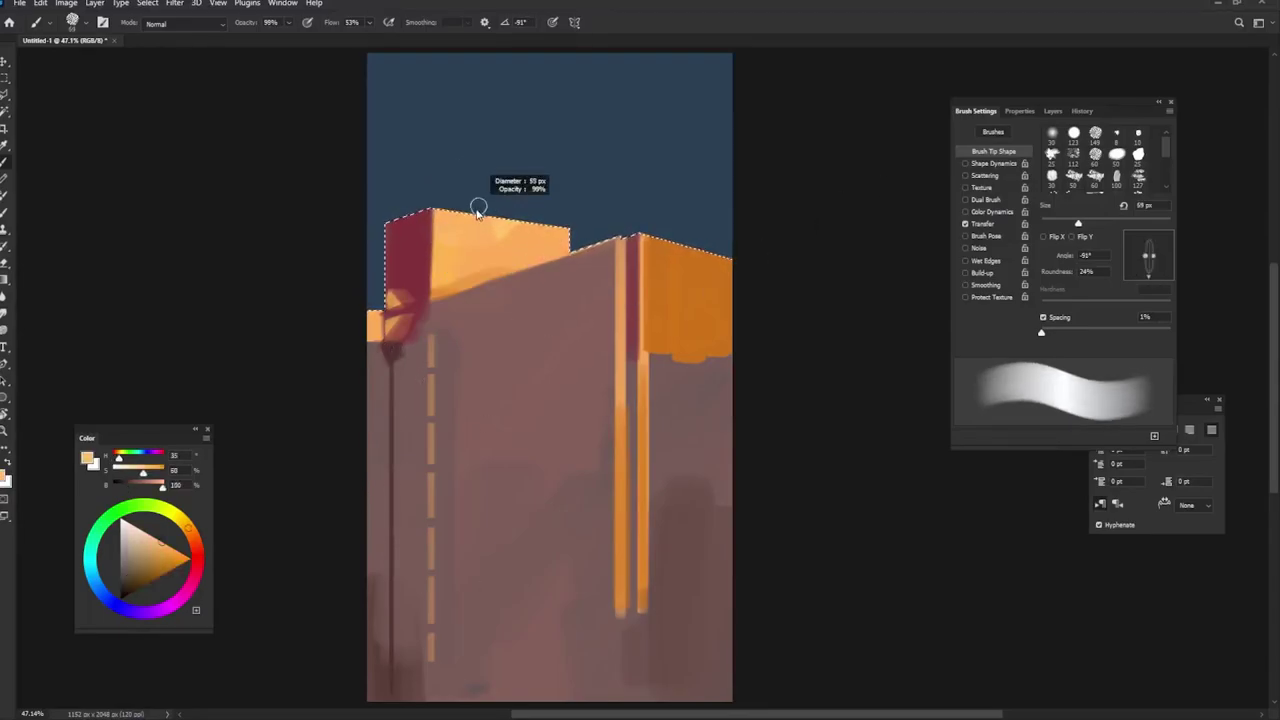
key("bracketleft")
key("bracketleft")
key("bracketleft")
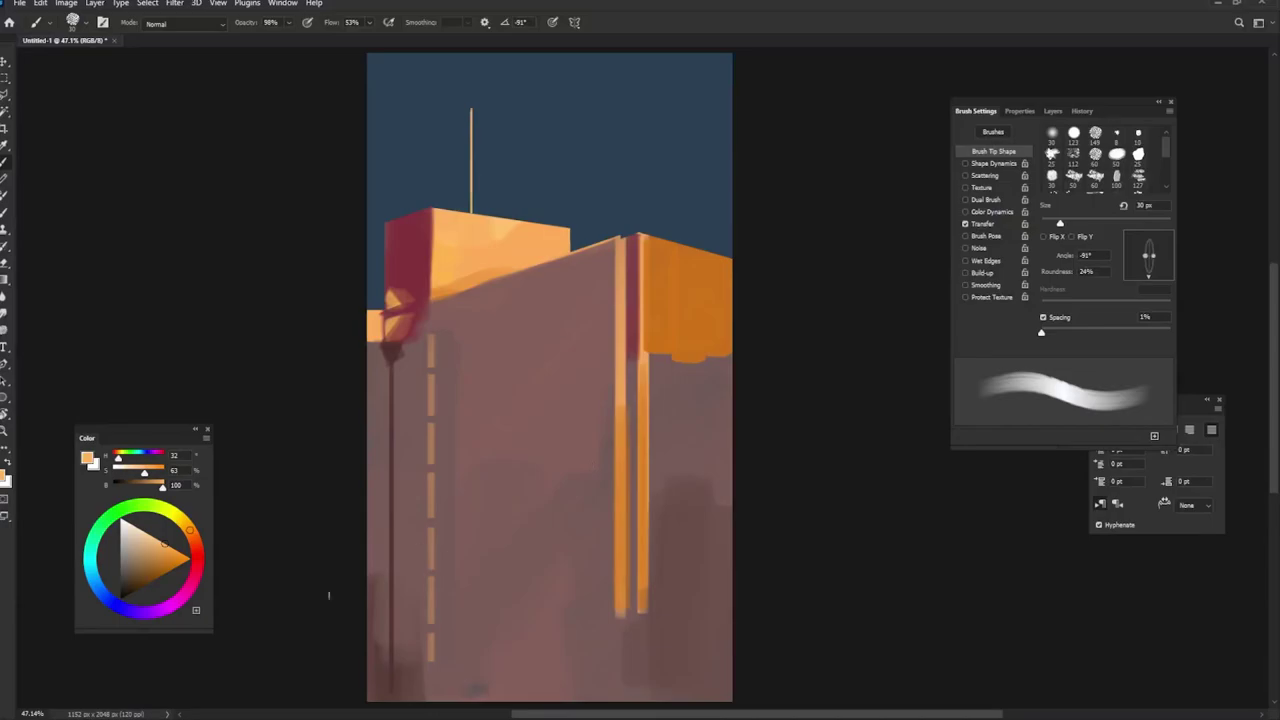
Step: Paint a thin antenna rising above the upper rooftop block
key("x")
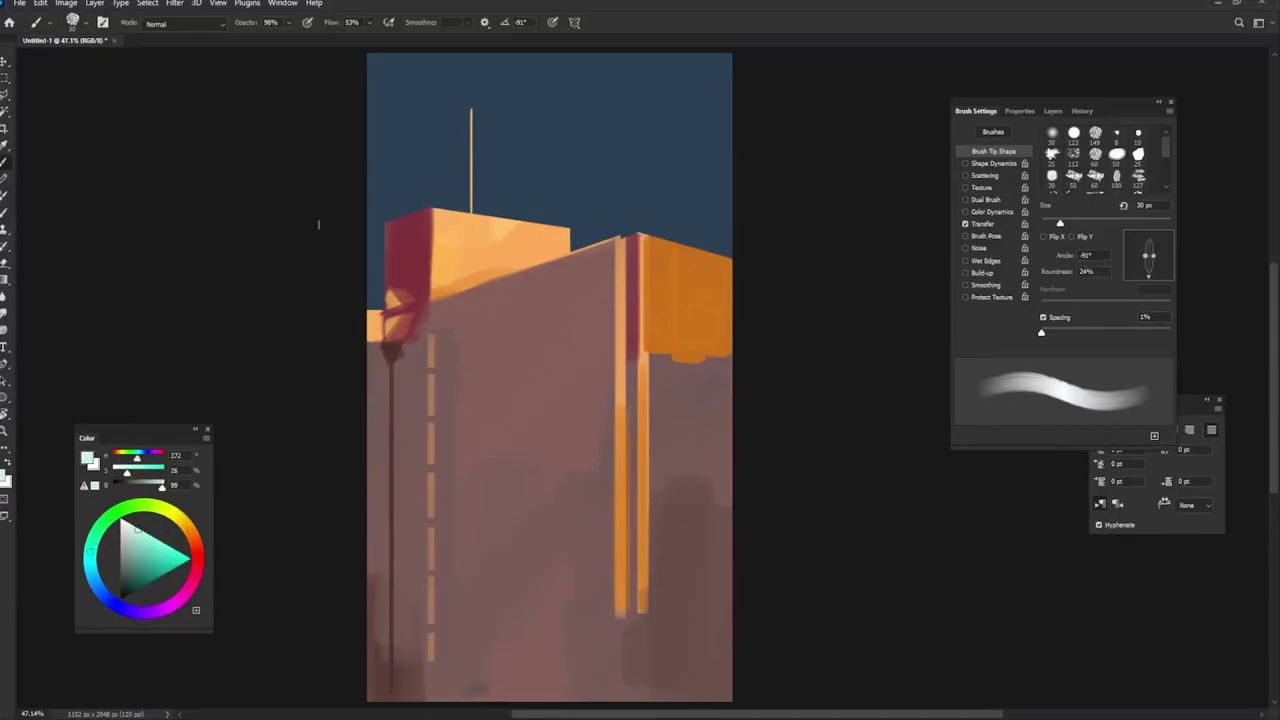
left_click_drag(660, 341, 672, 341)
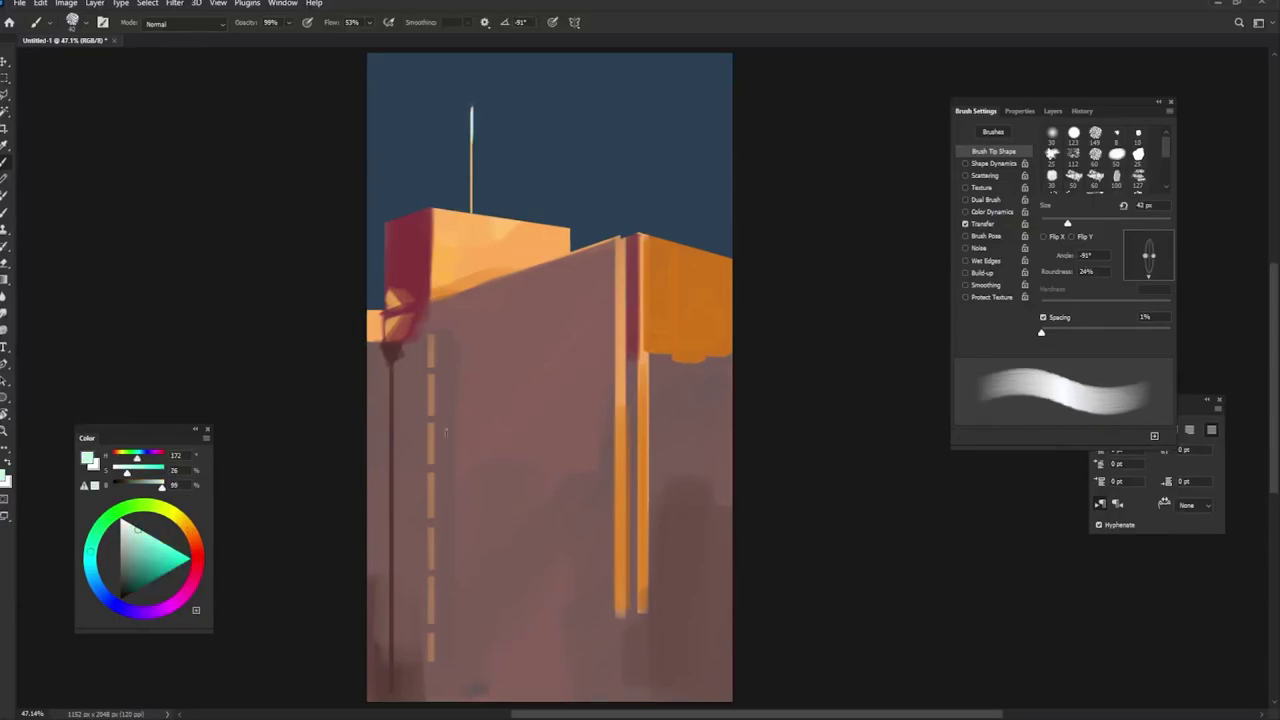
left_click(395, 353, "alt")
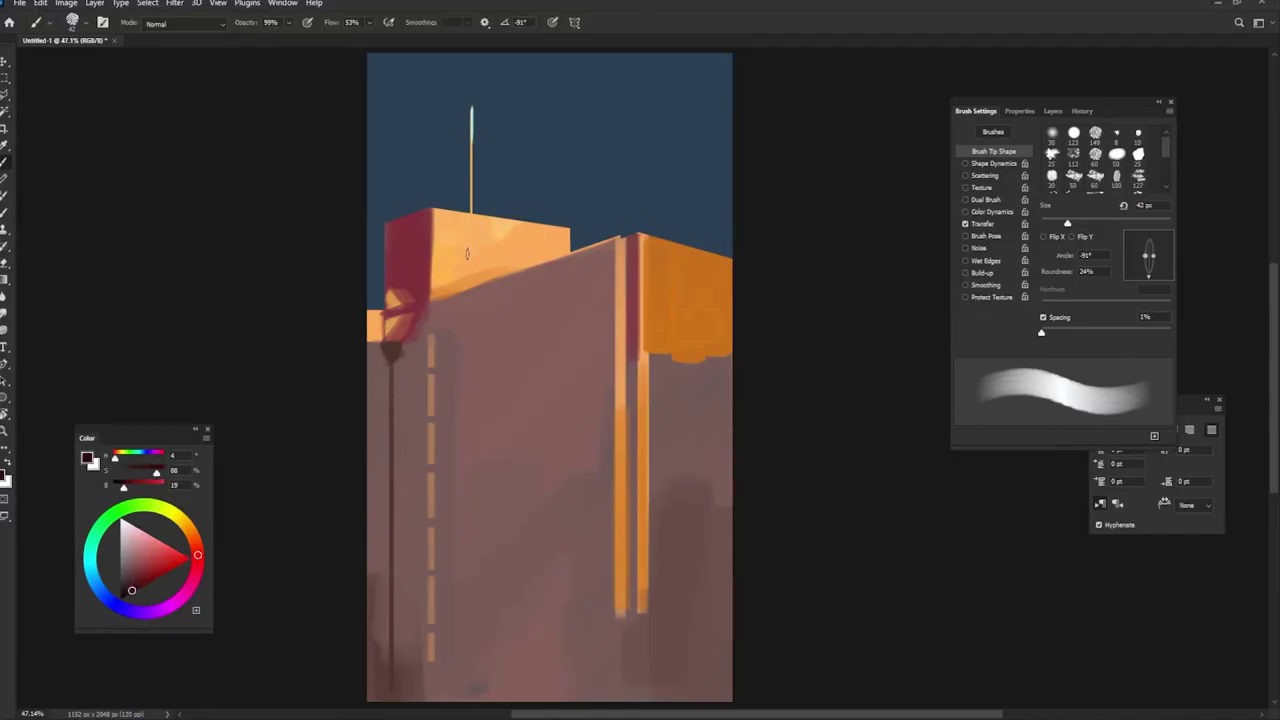
key("shift+Left")
key("shift+Left")
key("shift+Left")
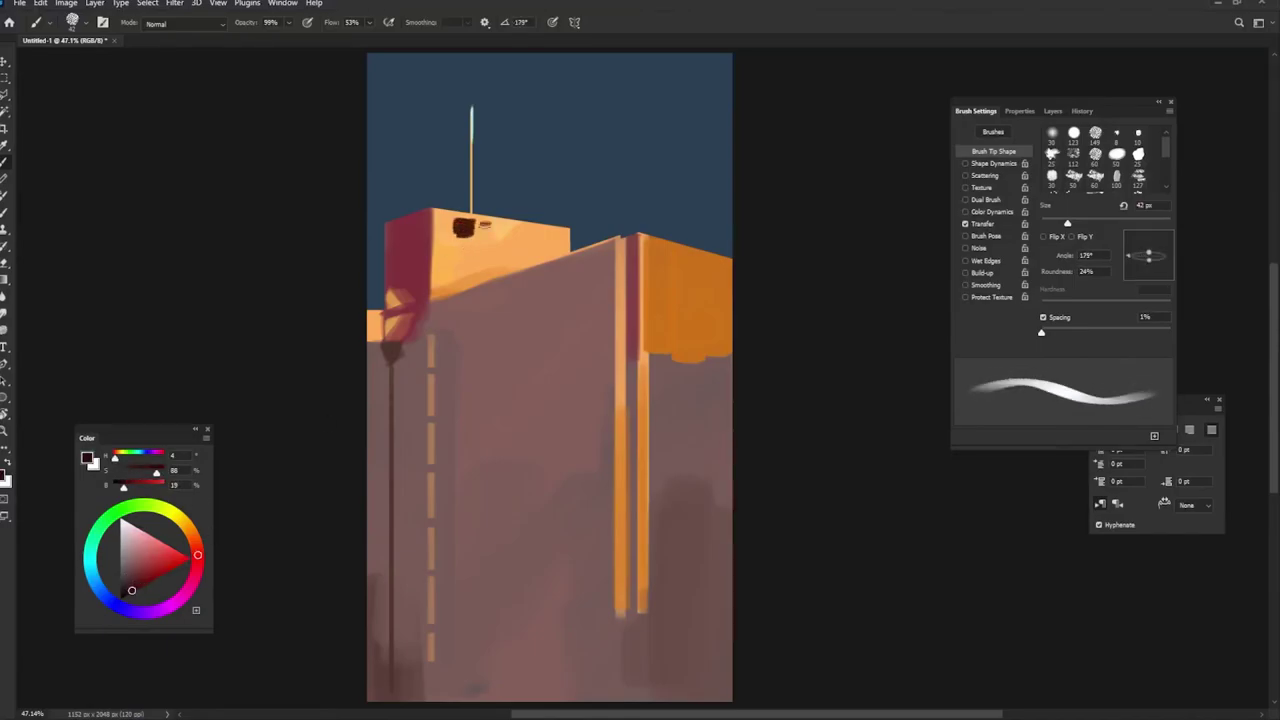
left_click(470, 240, "alt")
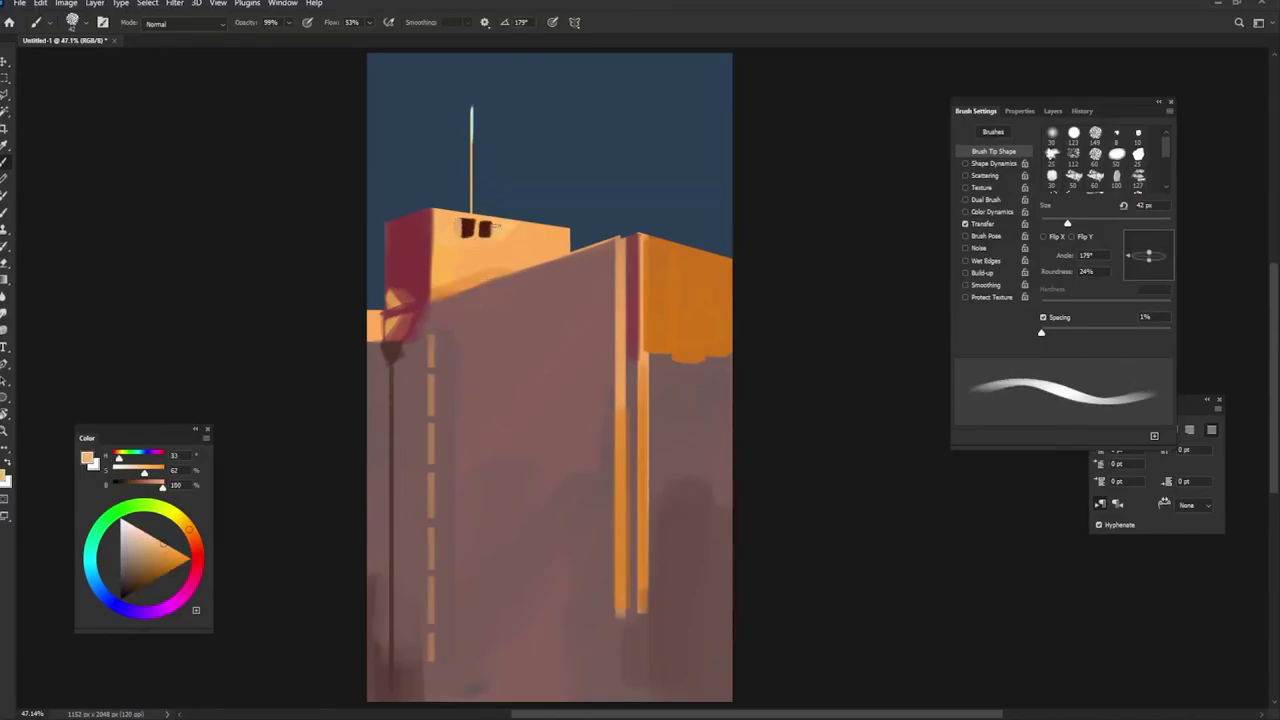
Step: Dab two pairs of small dark brown windows on the upper block's lit orange face
left_click(486, 226, "alt")
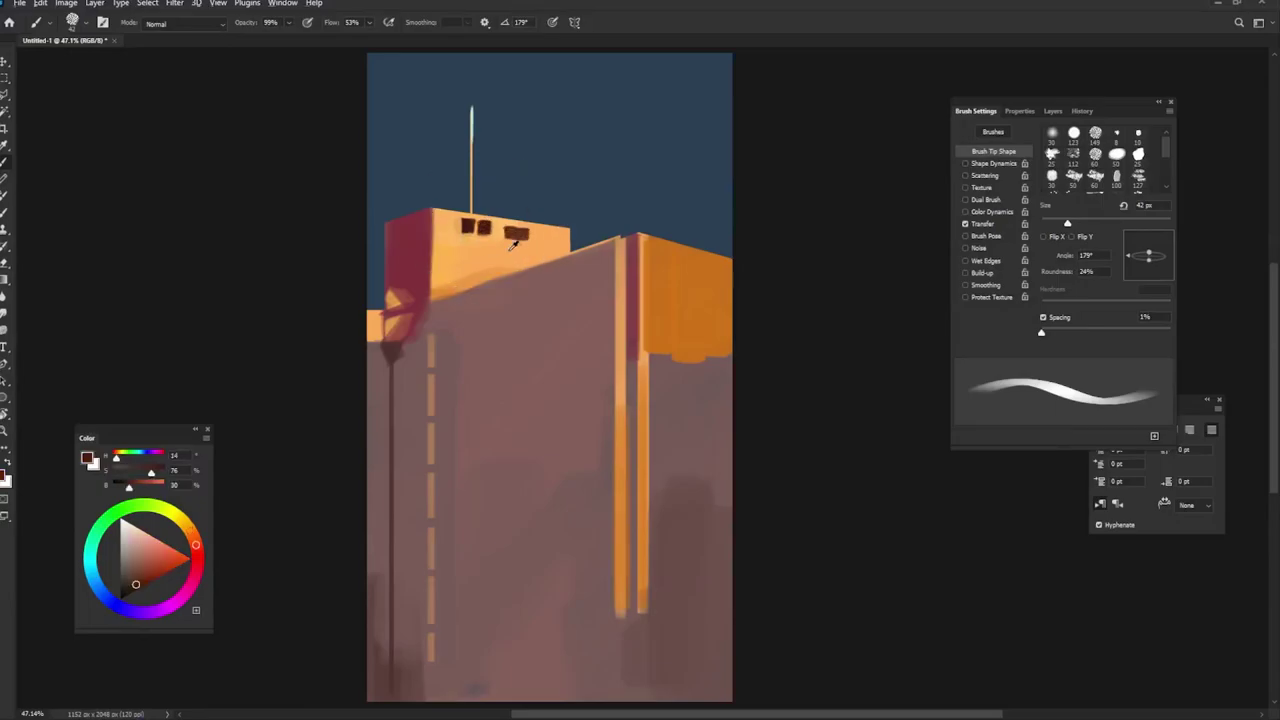
left_click(513, 244, "alt")
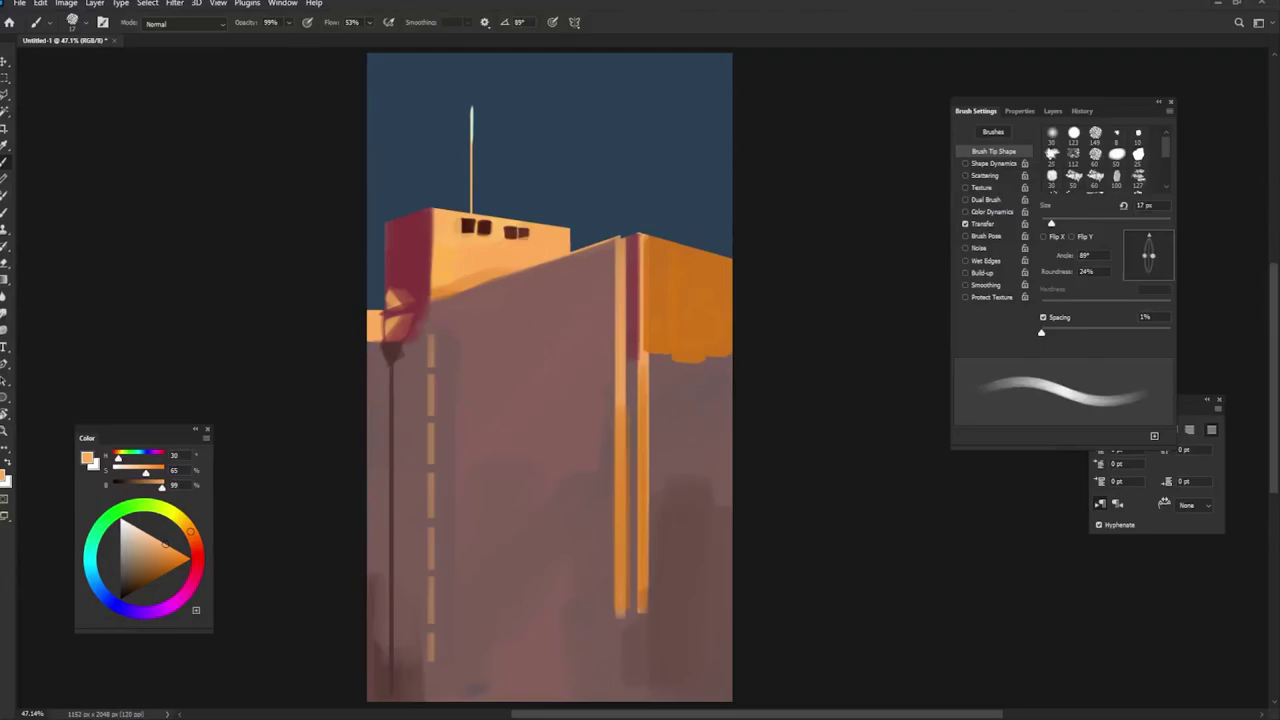
key("bracketright")
left_click(522, 232, "alt")
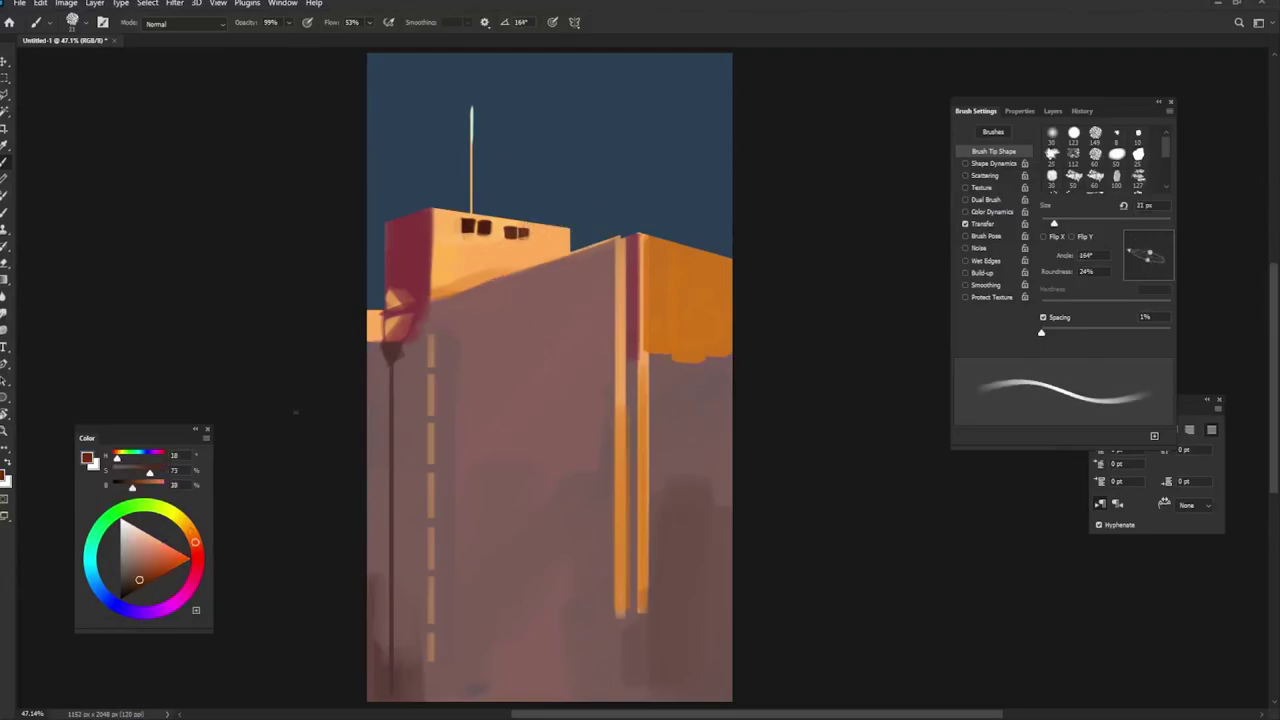
left_click_drag(522, 232, 528, 234)
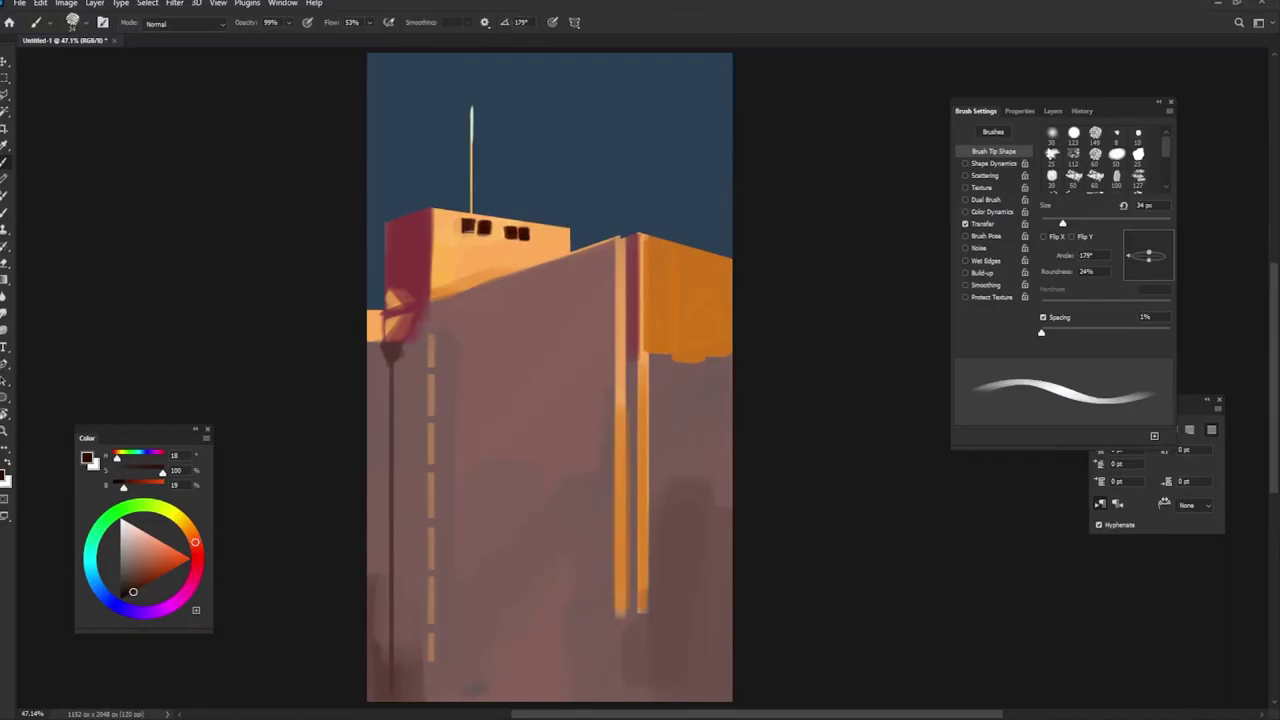
left_click(540, 223, "alt")
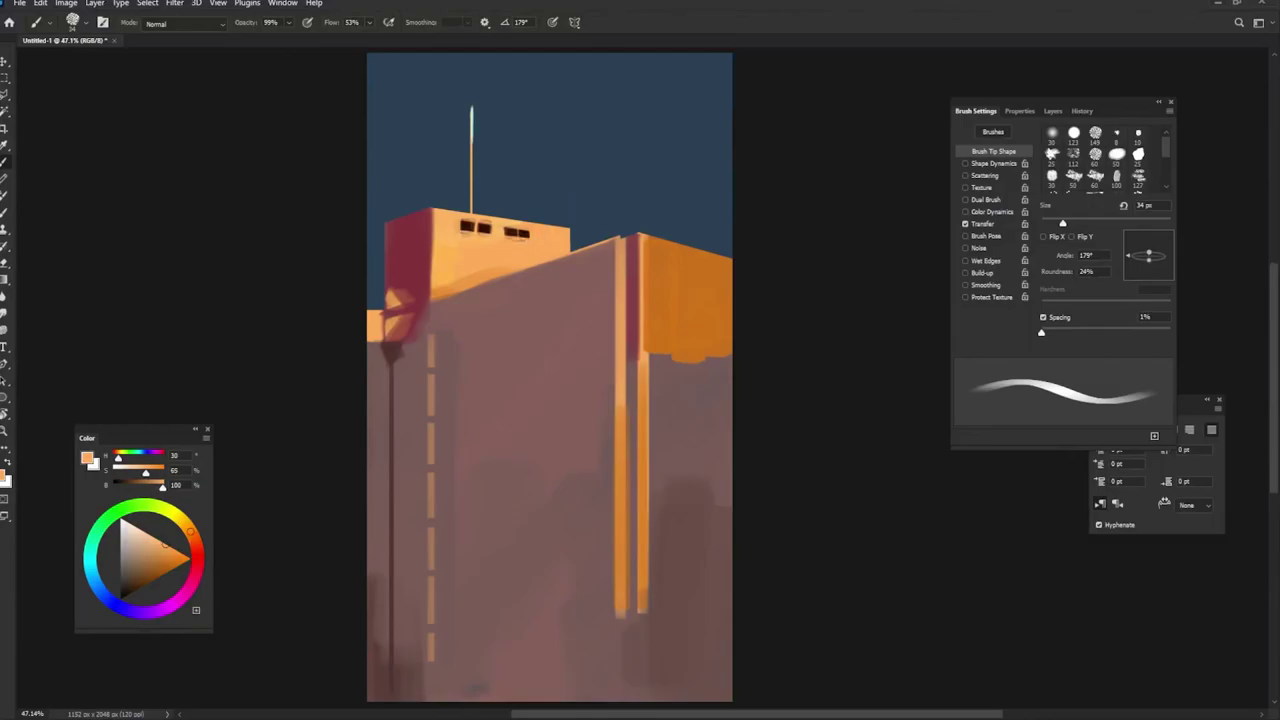
left_click(484, 228, "alt")
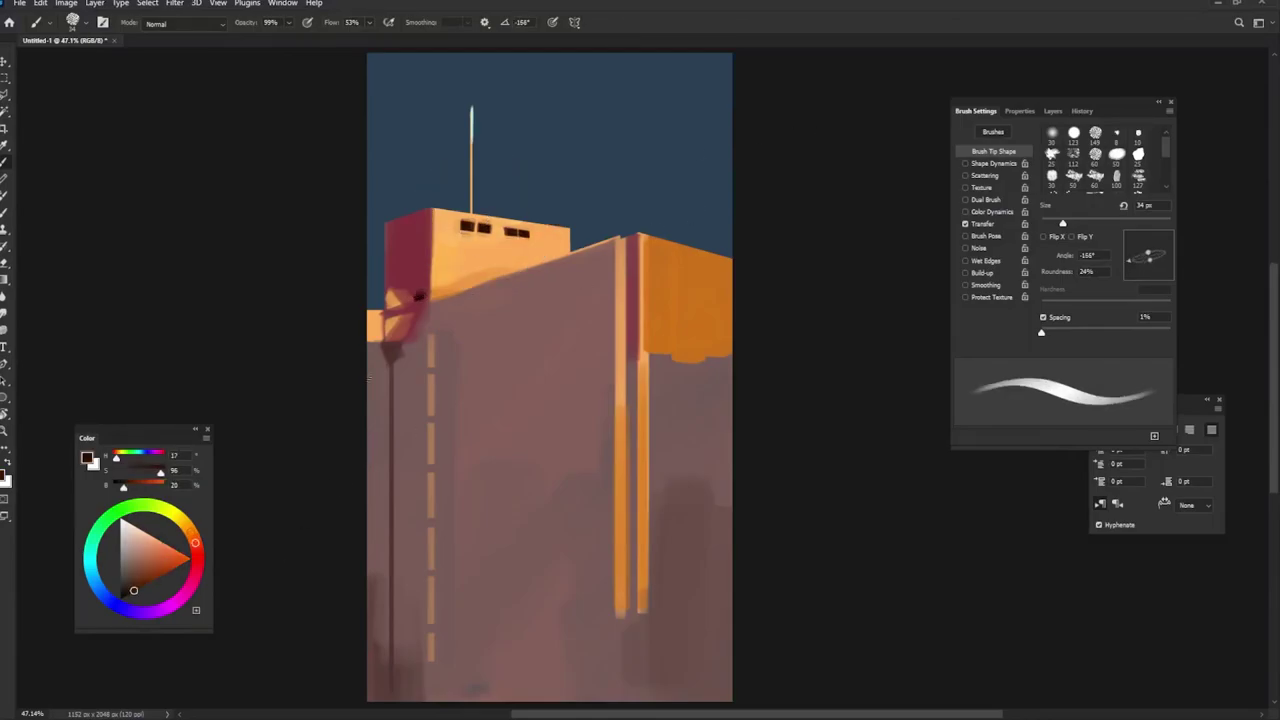
left_click(395, 345, "alt")
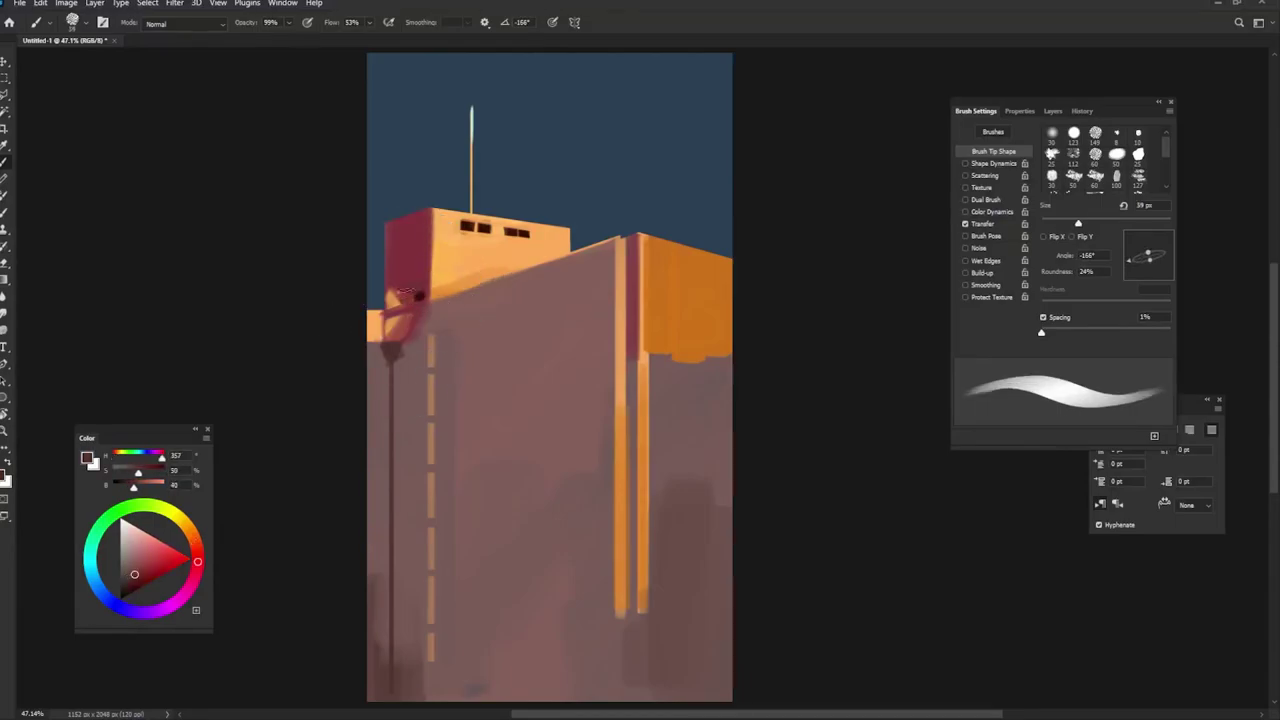
left_click(480, 222, "alt")
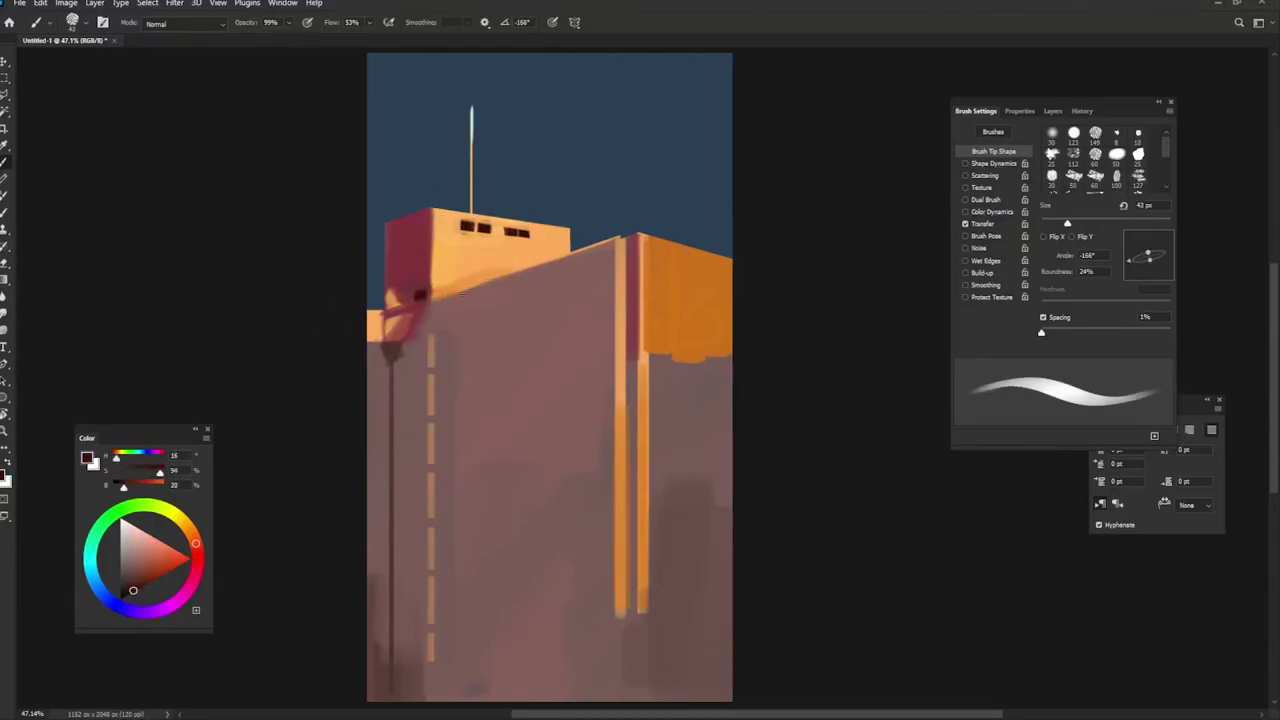
left_click(516, 258, "alt")
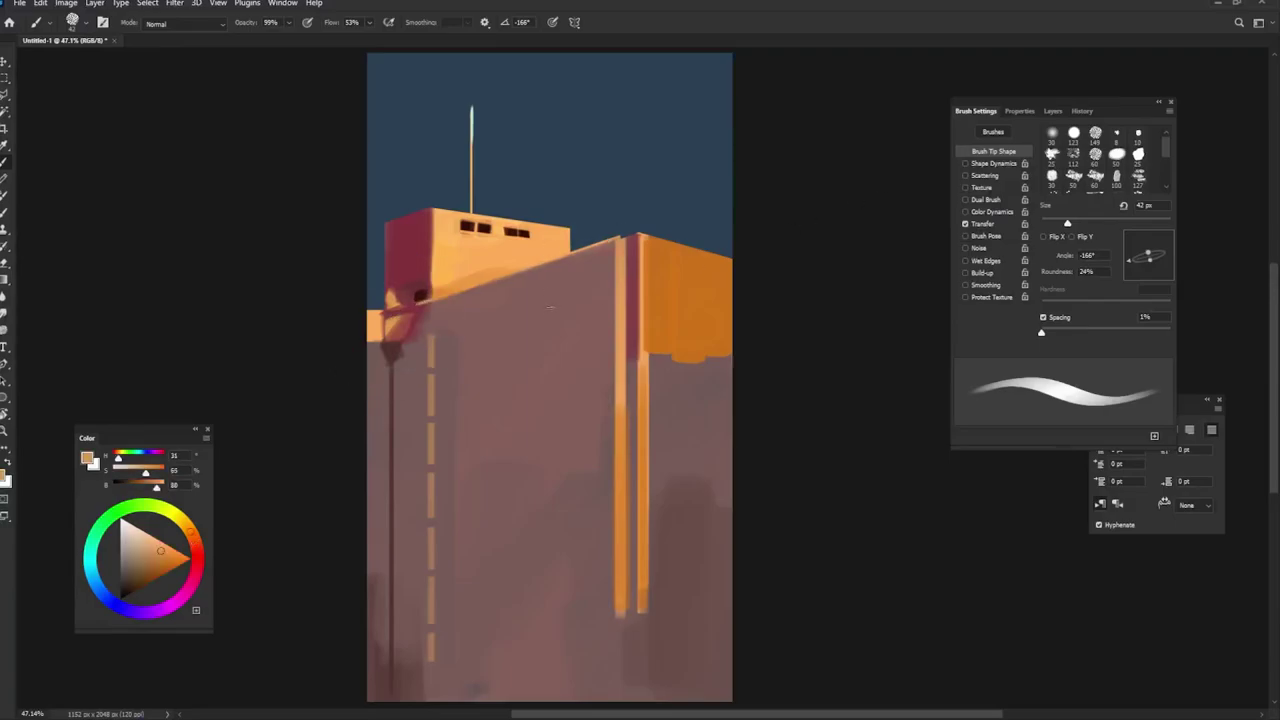
Step: Lasso a narrow window band on the wall
key("l")
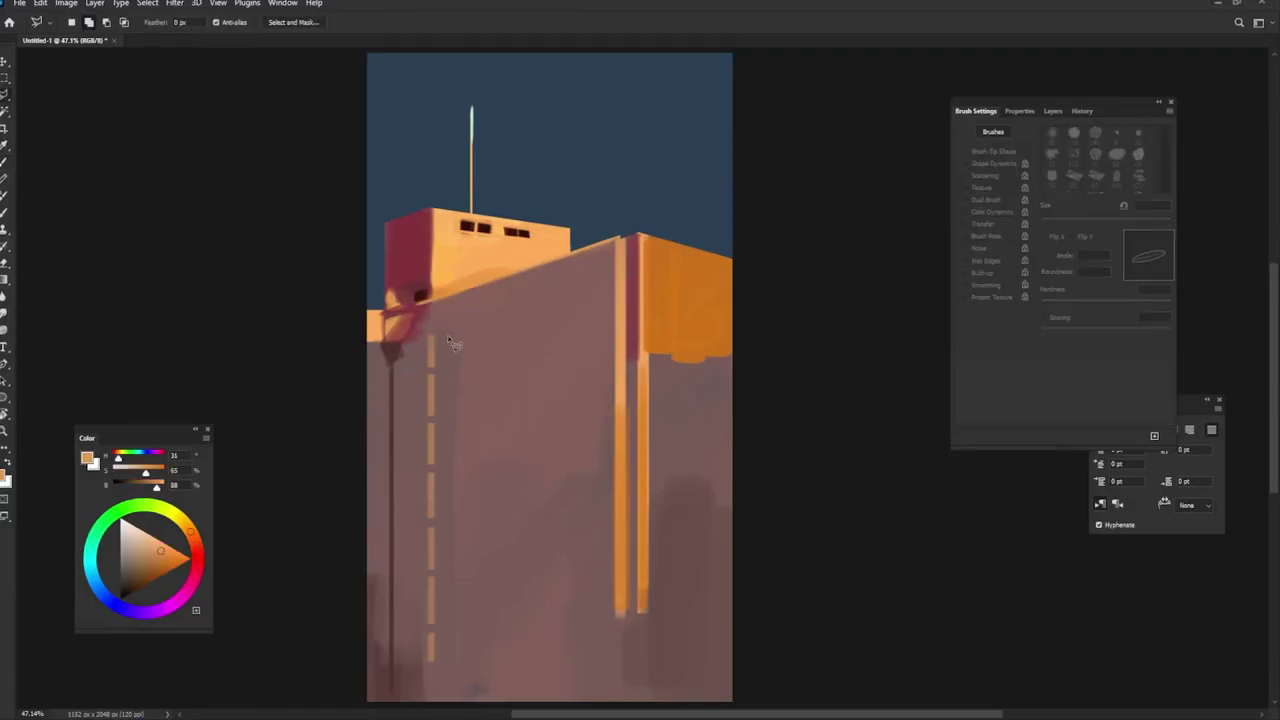
left_click(450, 337)
left_click(559, 340)
left_click(455, 342)
key("b")
Step: Fill the window band dark brown and dab a warm orange light inside it
left_click(484, 228, "alt")
left_click_drag(462, 355, 548, 322)
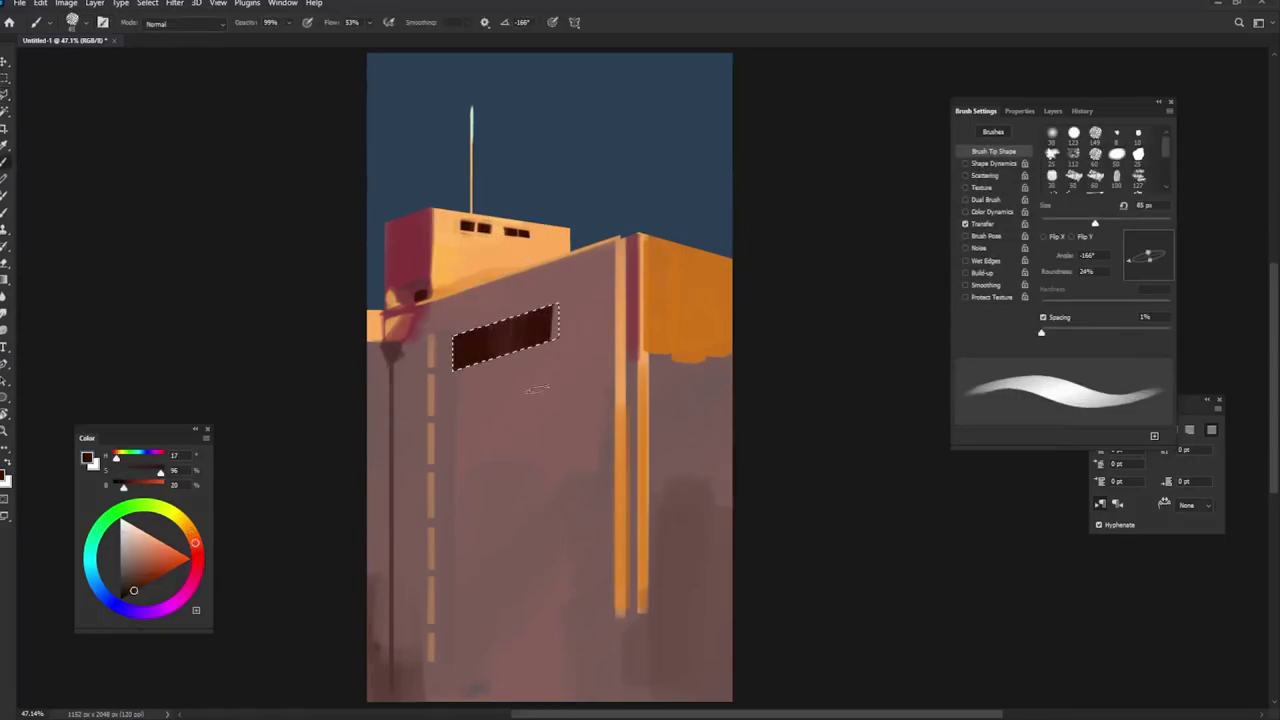
left_click(562, 300, "alt")
left_click_drag(460, 360, 555, 315)
left_click(520, 335, "alt")
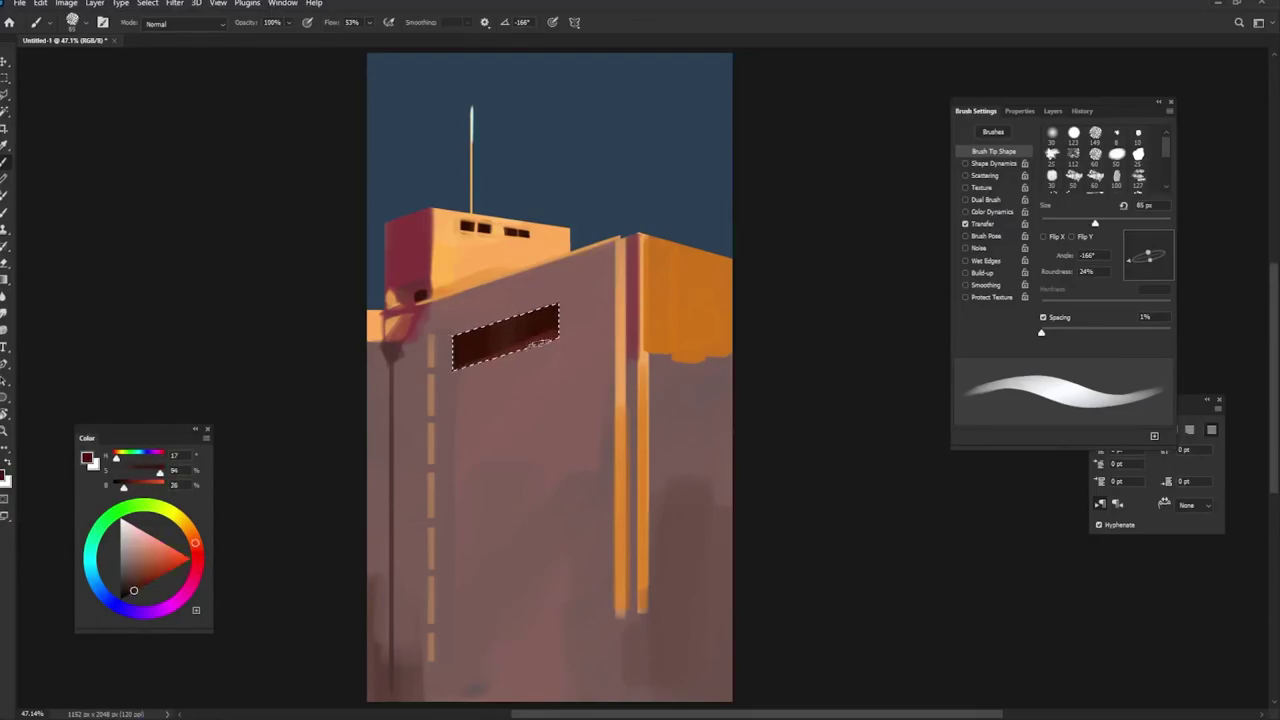
left_click(630, 285, "alt")
left_click(475, 345)
left_click(505, 330, "alt")
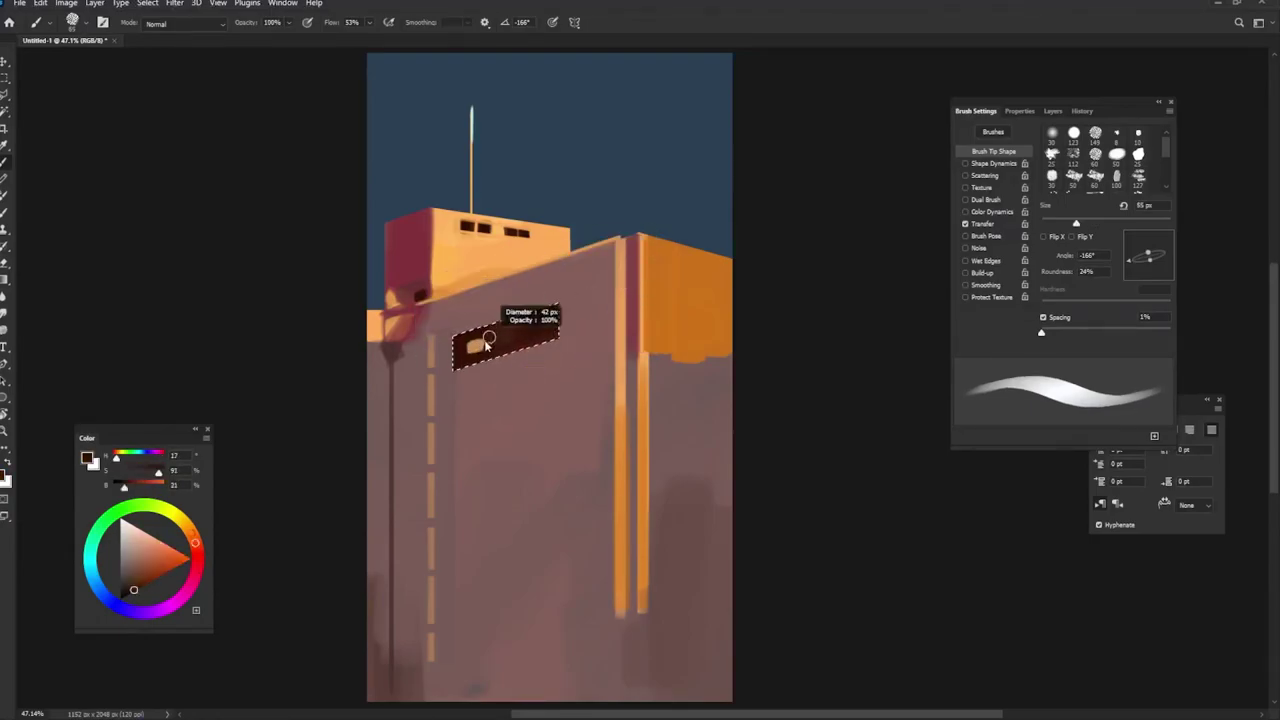
key("bracketleft")
key("bracketleft")
left_click_drag(470, 350, 540, 320)
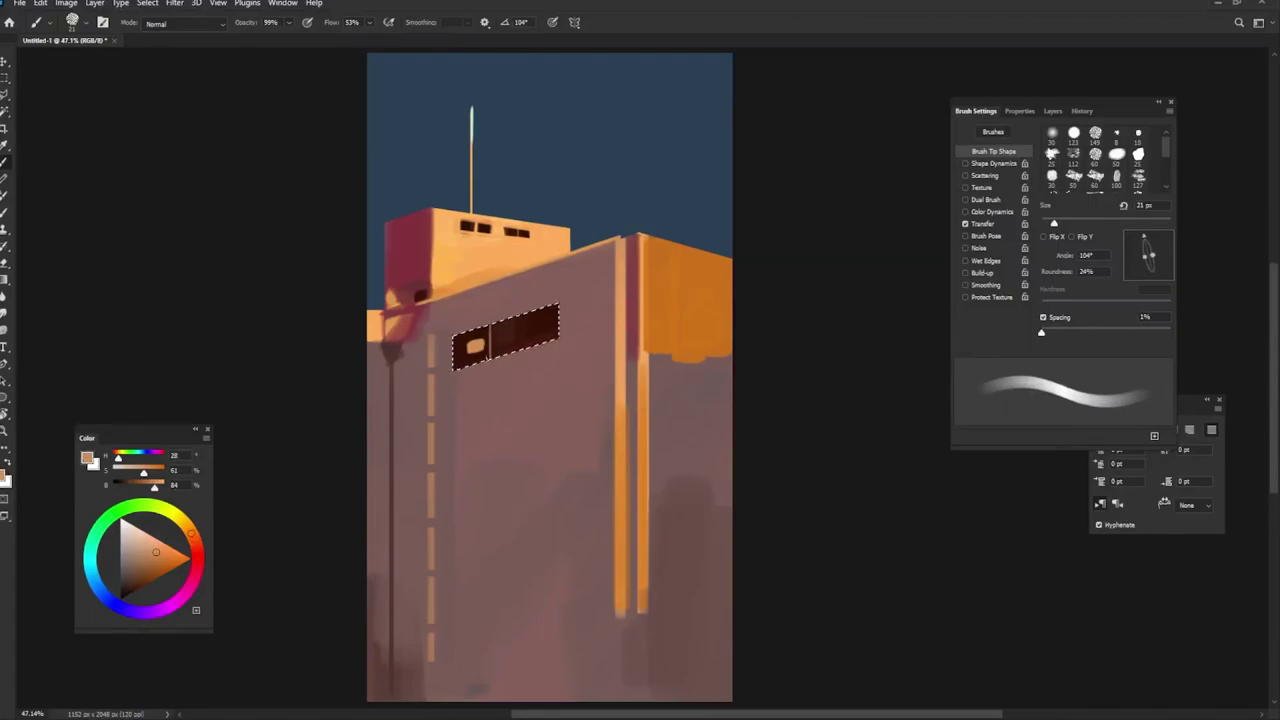
Step: Add darker brown and red touches to the window panes
left_click(492, 325, "alt")
key("shift+Right")
key("shift+Right")
key("shift+Right")
key("shift+Right")
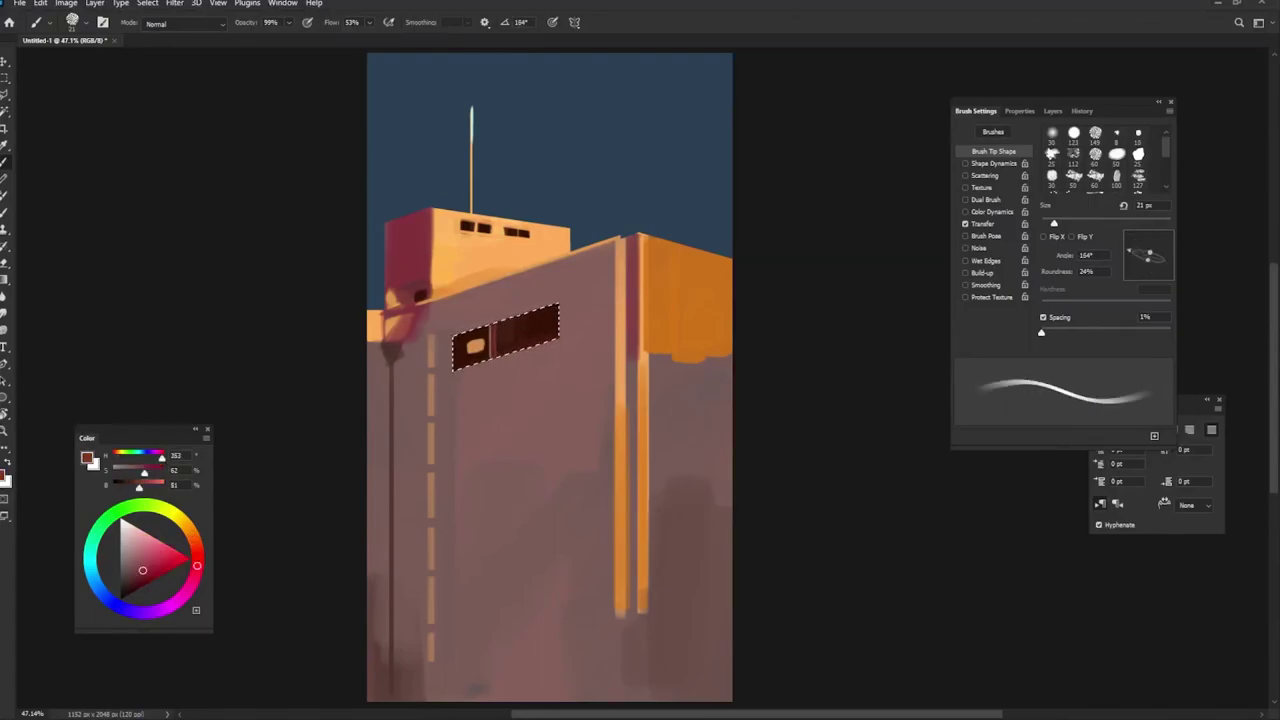
left_click(490, 311, "alt")
key("bracketright")
key("bracketright")
left_click(507, 321, "alt")
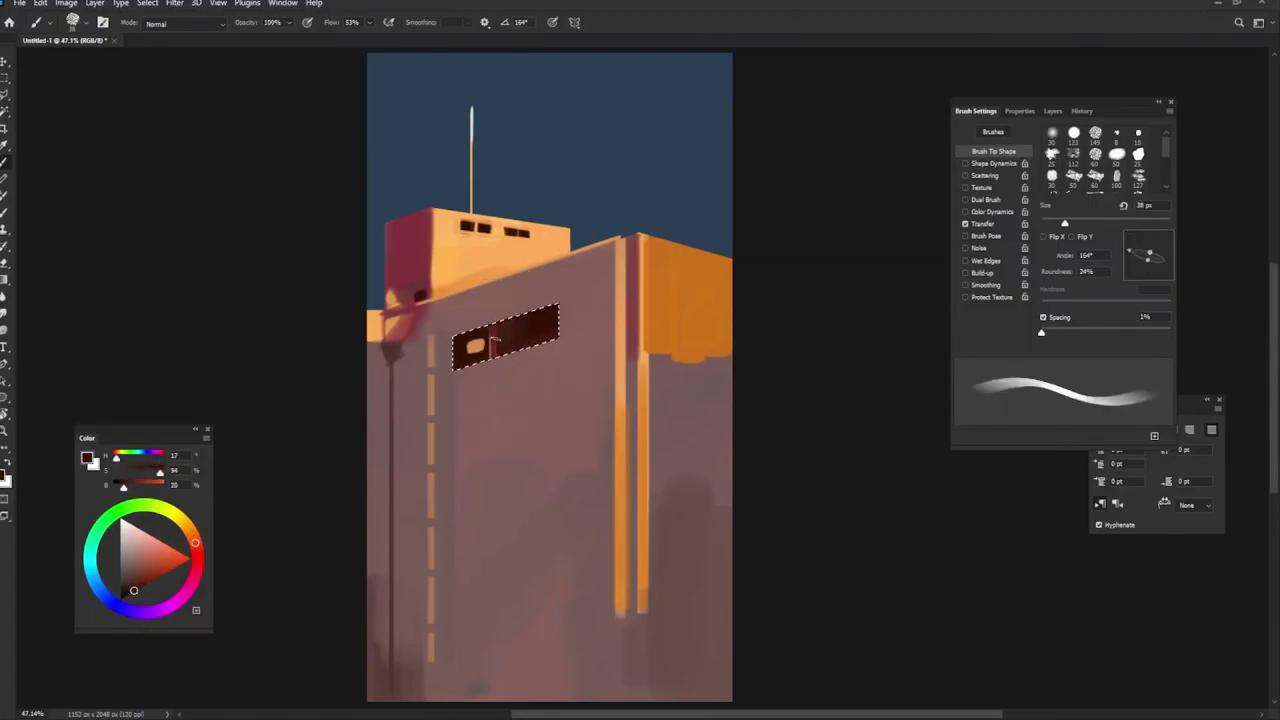
key("shift+Right")
key("shift+Right")
key("shift+Right")
key("bracketright")
key("bracketright")
key("bracketright")
left_click(560, 322, "alt")
key("9")
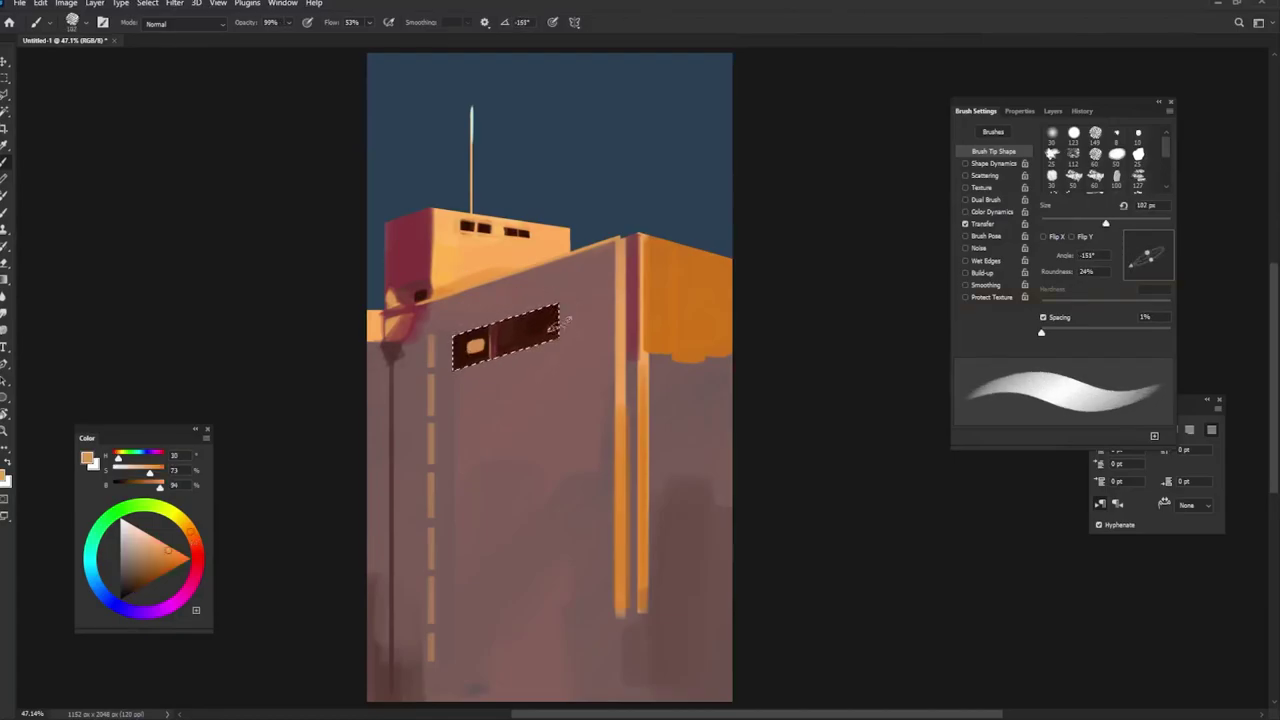
left_click(539, 349, "alt")
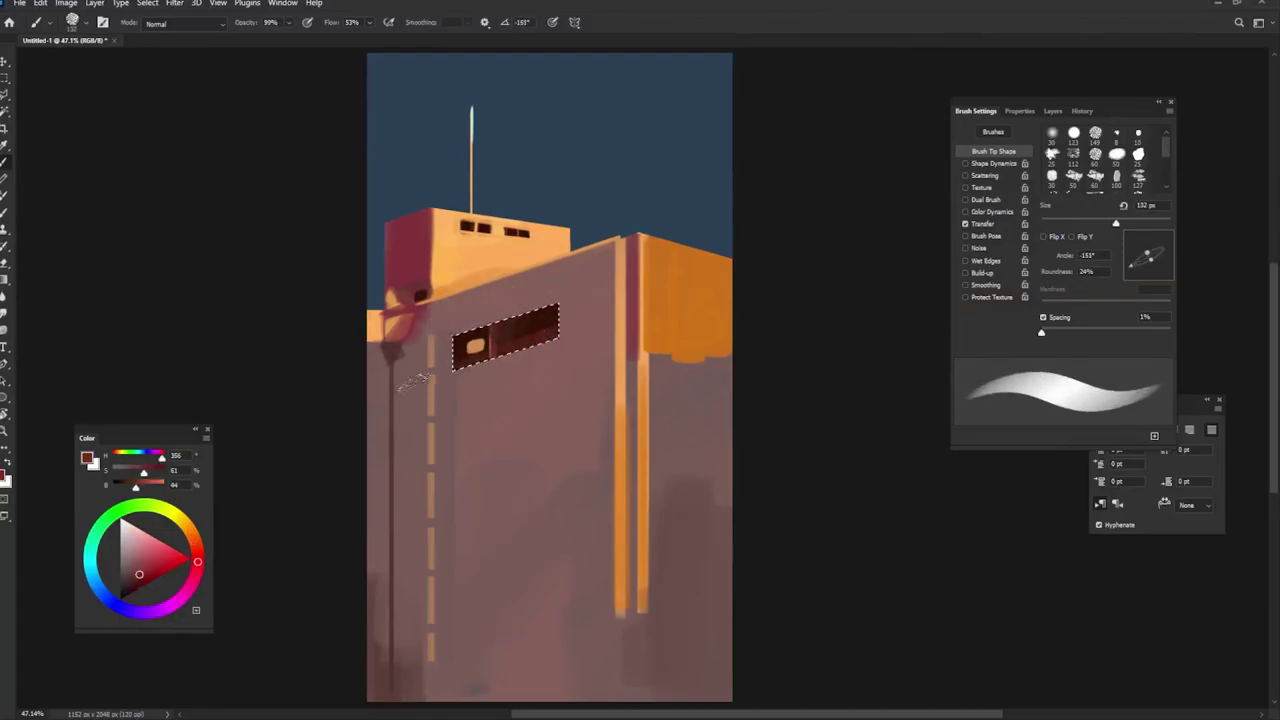
key("9")
Step: Paint dark red shading and light orange frame lines inside the window with a 25 px brush
key("8")
left_click_drag(575, 330, 500, 335)
key("d")
key("shift+Left")
key("shift+Left")
key("9")
key("7")
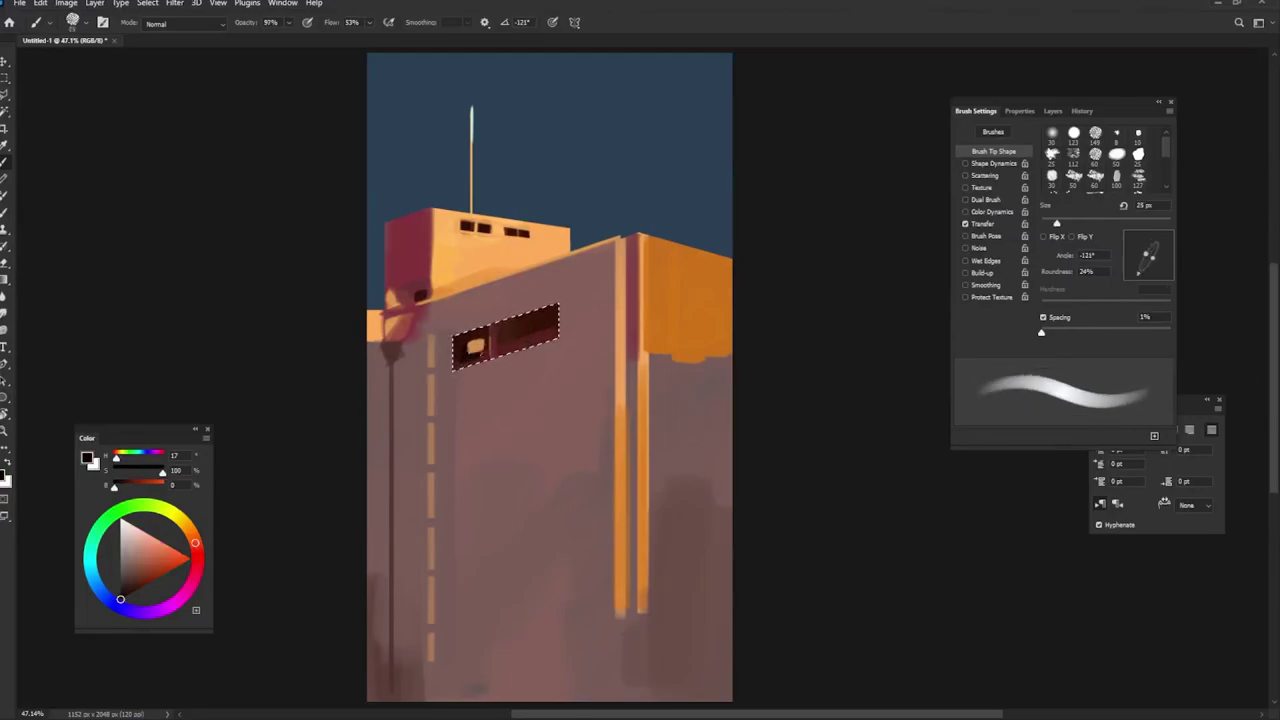
left_click(491, 343, "alt")
left_click_drag(491, 343, 500, 343)
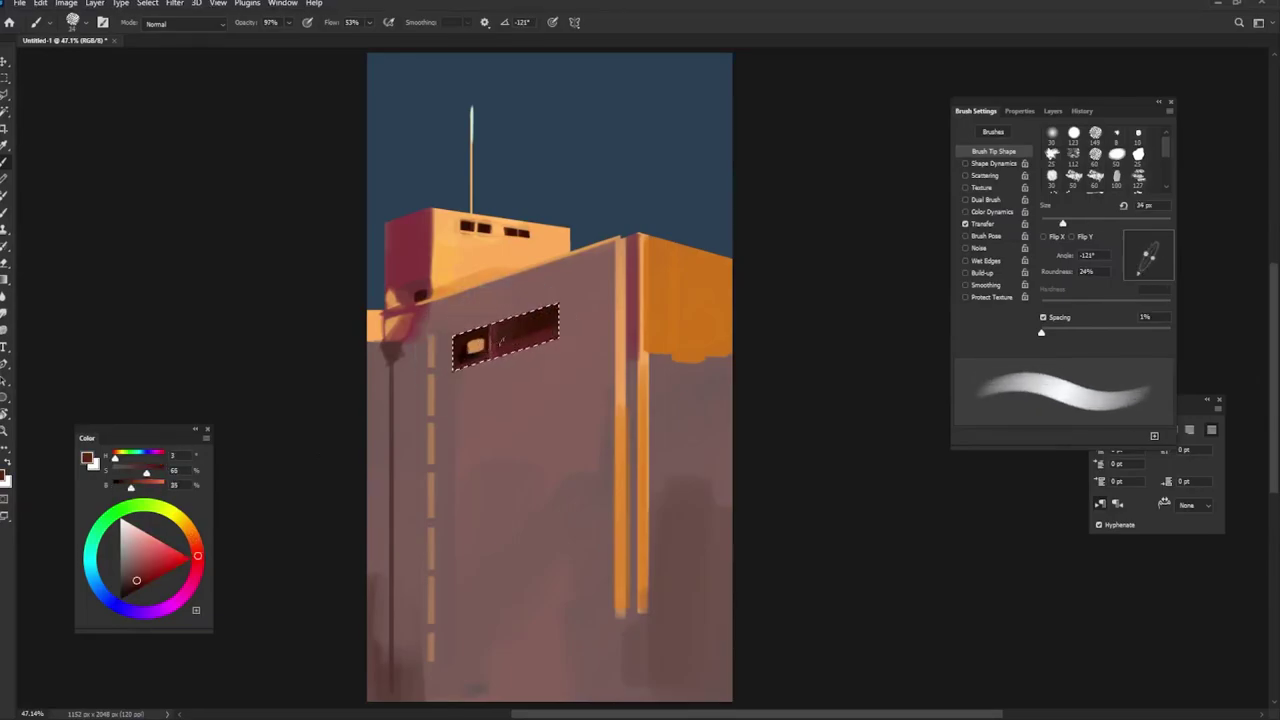
key("shift+Right")
key("shift+Right")
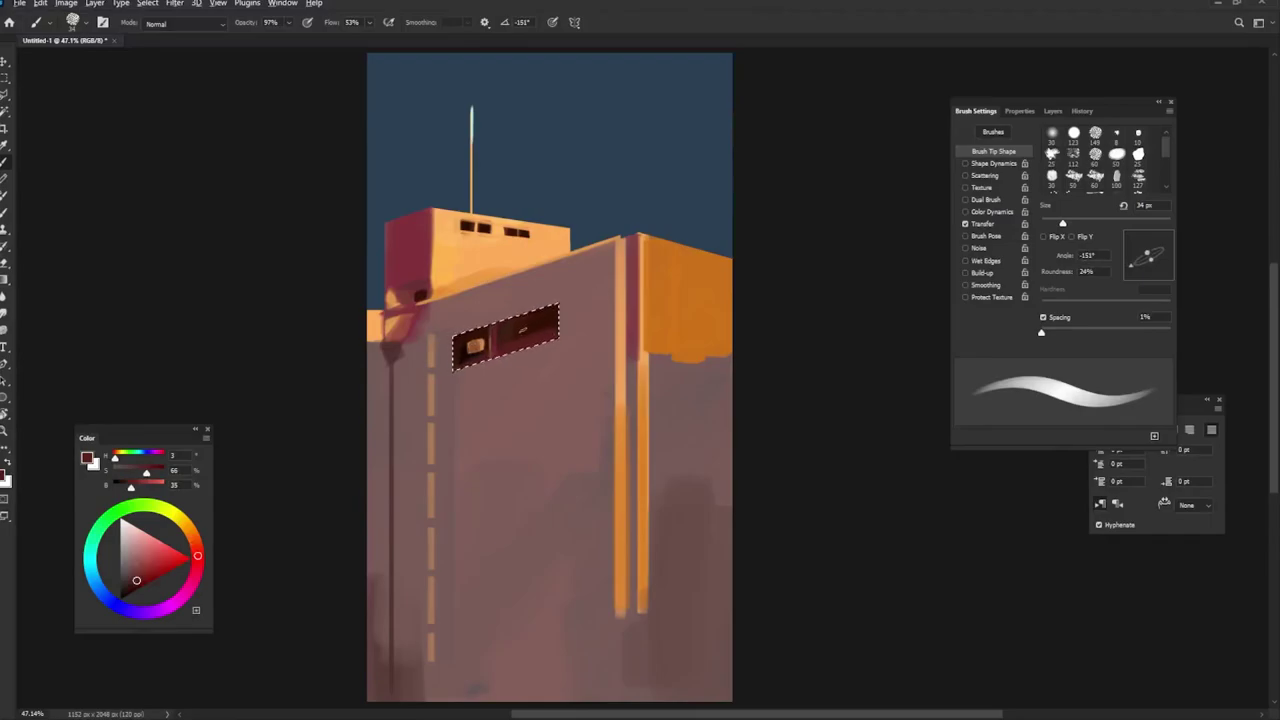
left_click(619, 307, "alt")
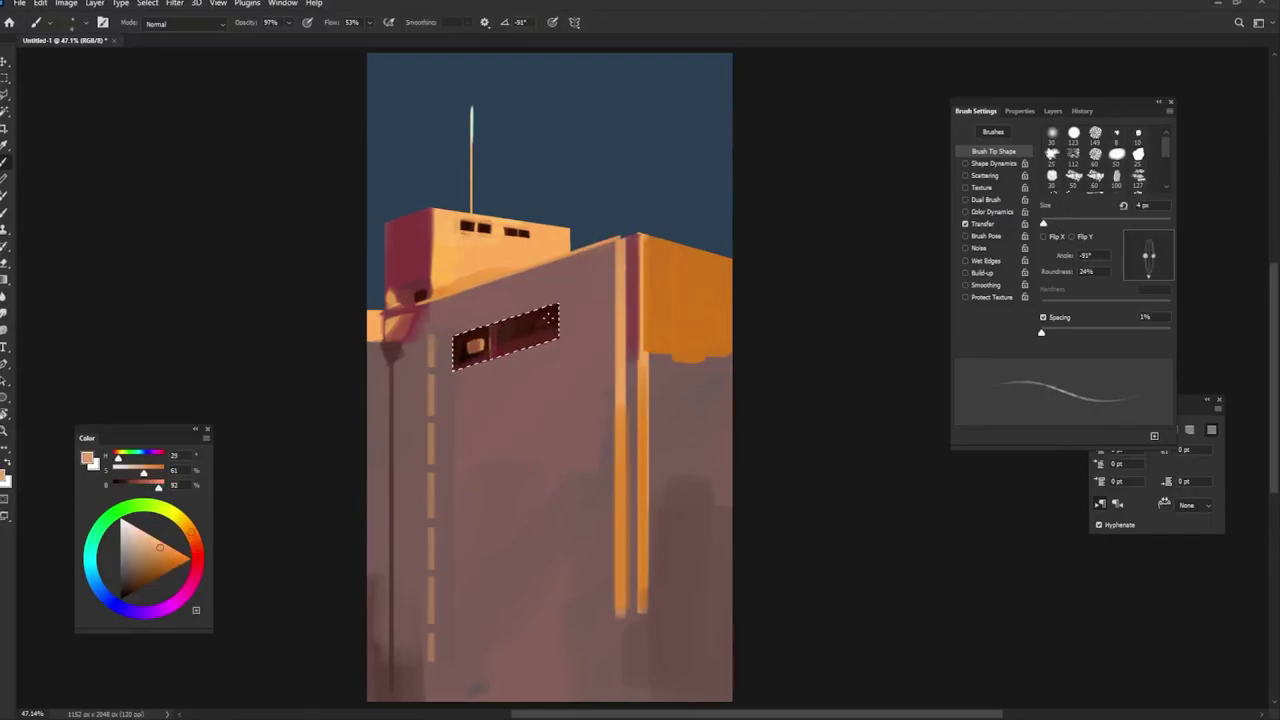
key("shift+Left")
key("shift+Left")
key("shift+Left")
left_click_drag(580, 318, 548, 318)
Step: Refine the panes with dark brown and peach-orange, then Alt-drag a copy of the strip below
left_click(520, 330, "alt")
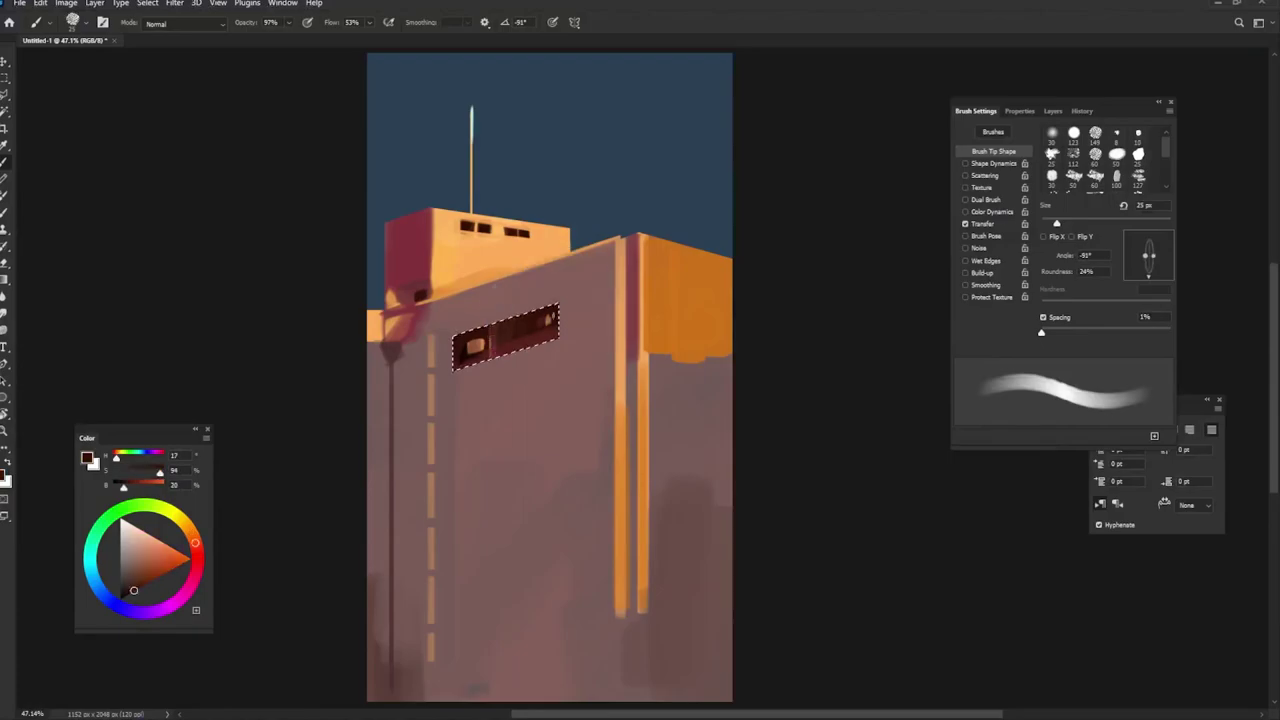
left_click(505, 333, "alt")
key("bracketright")
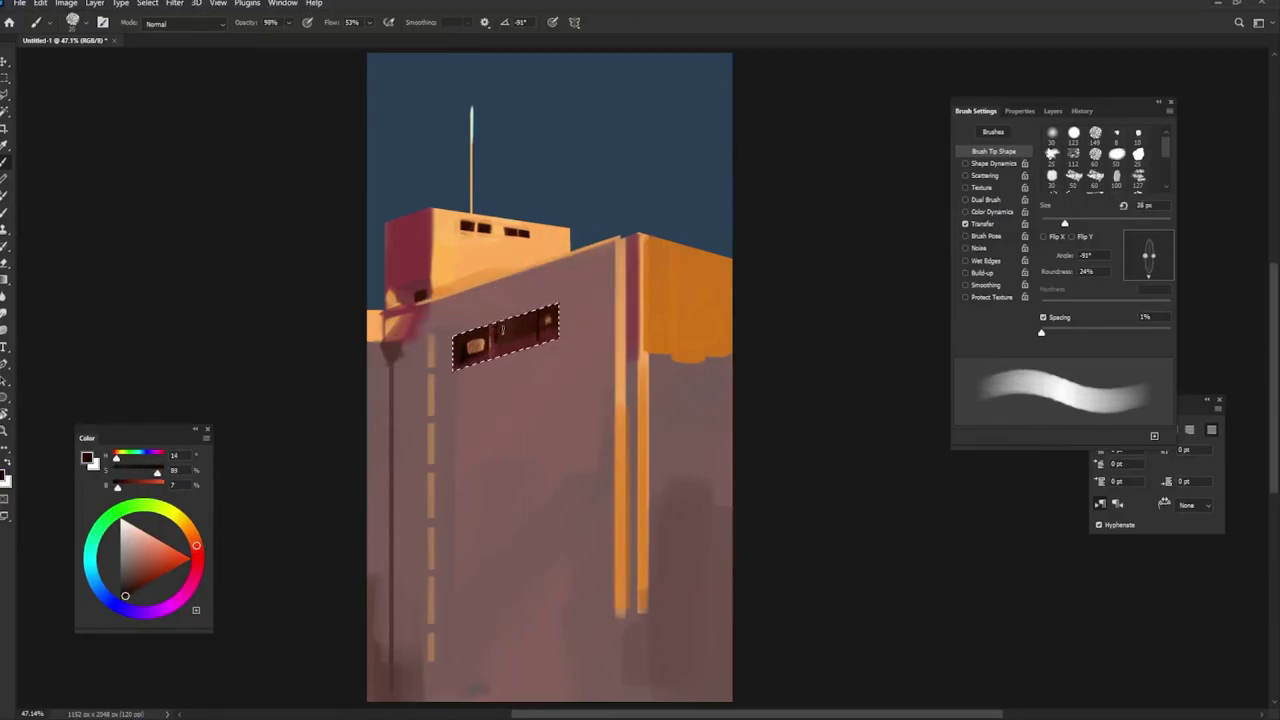
left_click(510, 343, "alt")
left_click(527, 341, "alt")
left_click(621, 318, "alt")
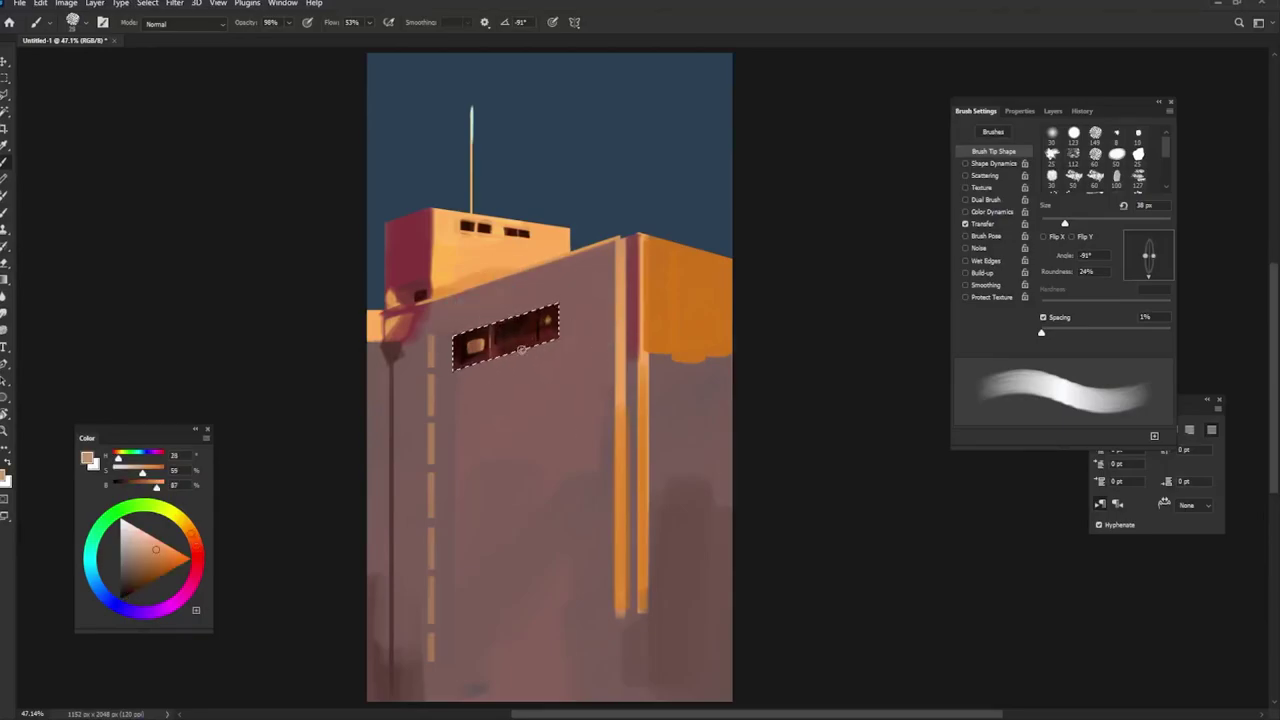
key("bracketleft")
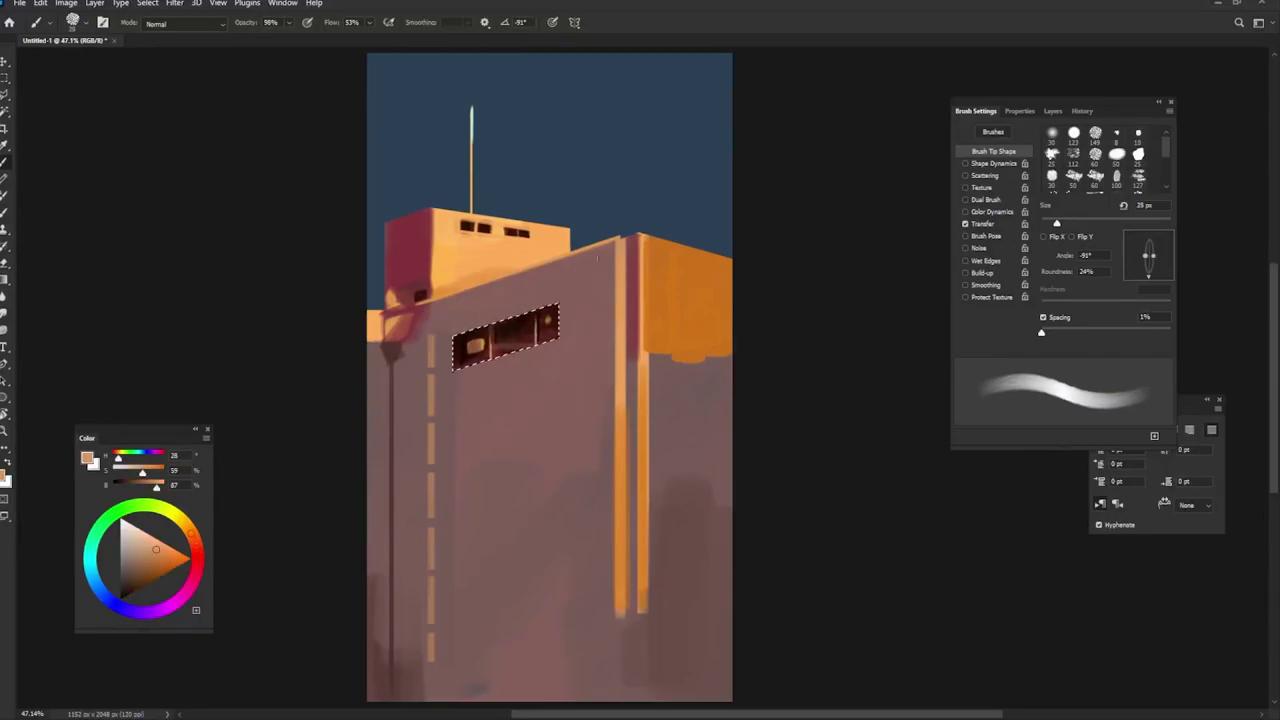
key("bracketright")
key("bracketright")
key("bracketright")
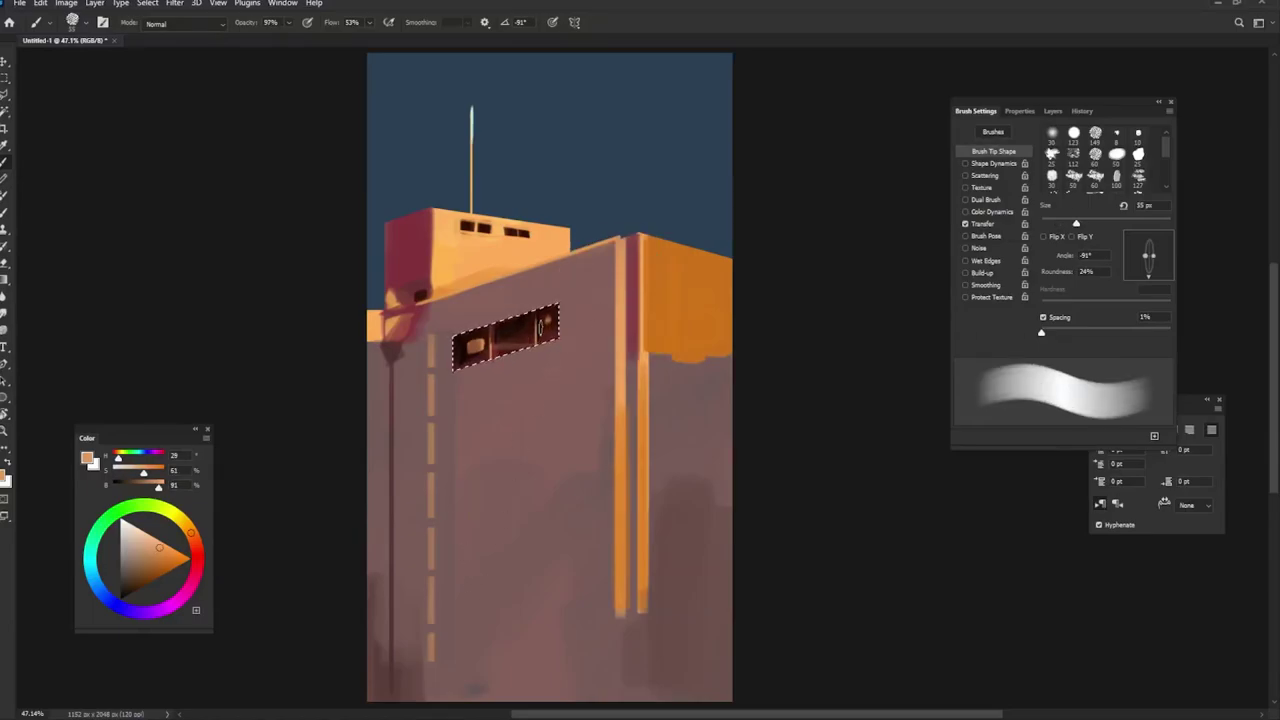
key("v")
left_click_drag(532, 335, 527, 532)
Step: Alt-drag a final window-row copy near the canvas bottom, commit it, and deselect
left_click_drag(528, 540, 538, 645)
key("ctrl+t")
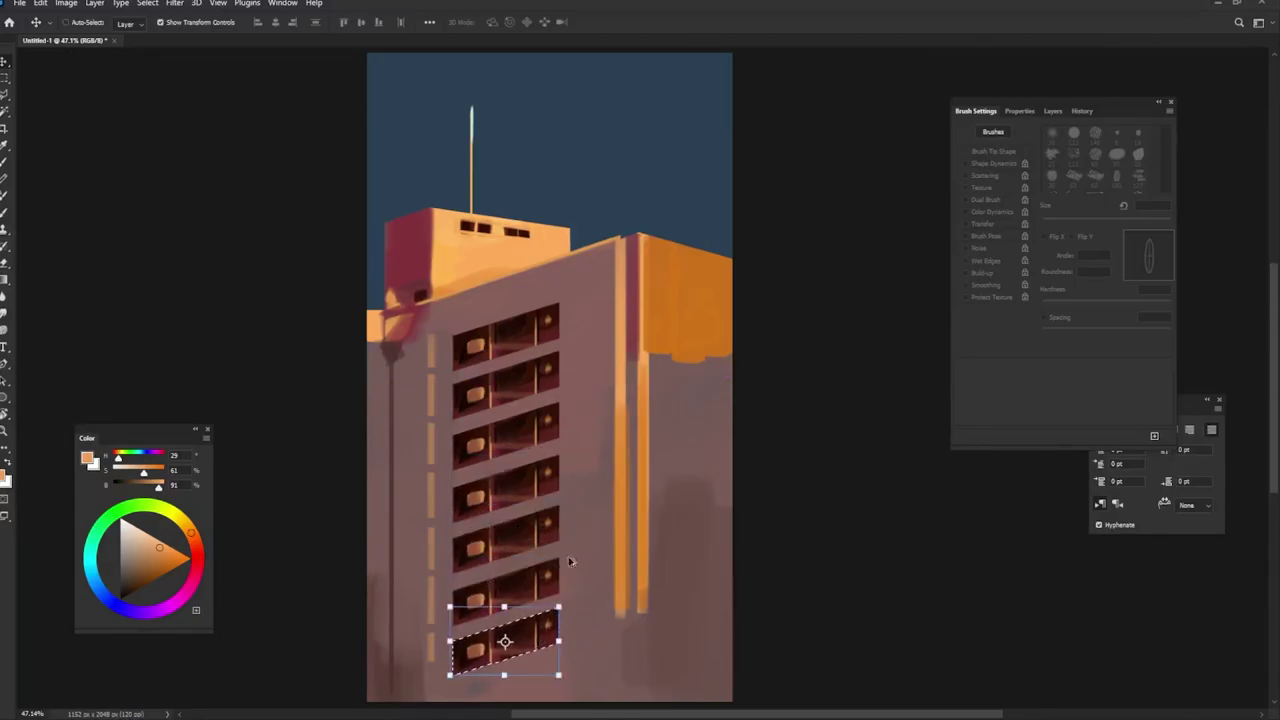
key("Return")
key("ctrl+d")
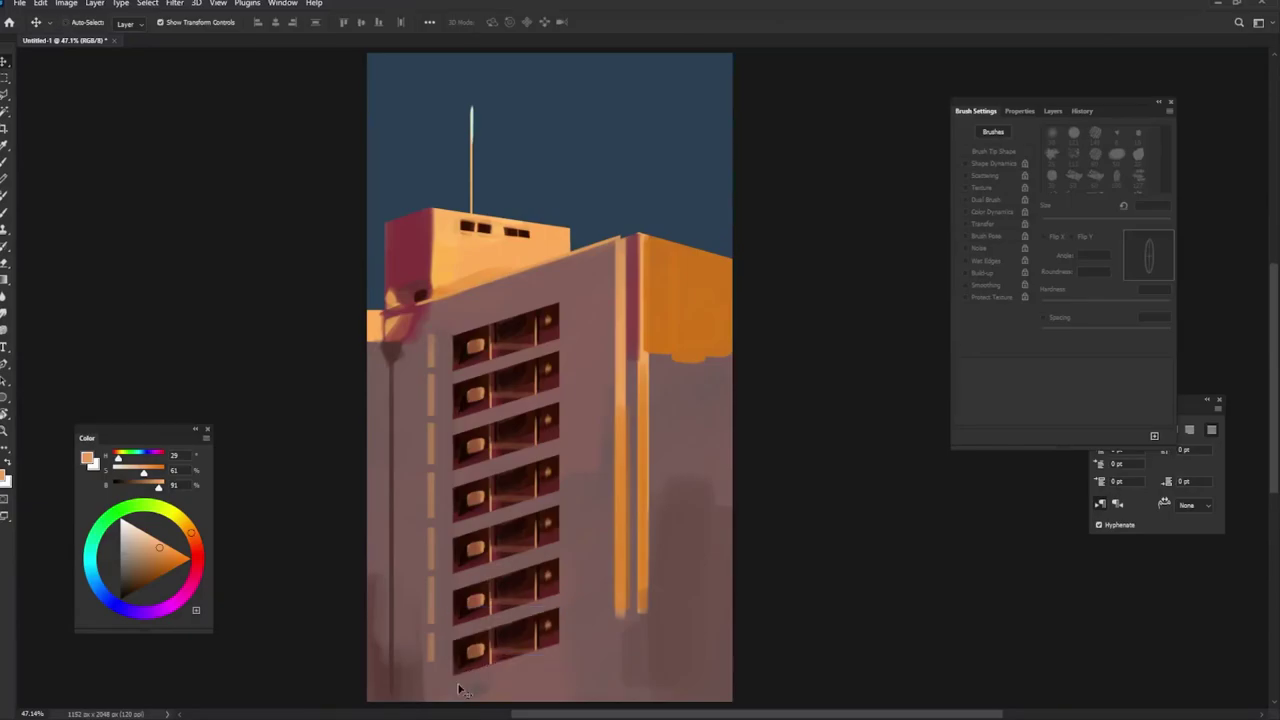
Step: Paint light vertical pillar strokes down the facade and darken the roof edge with dark red
key("b")
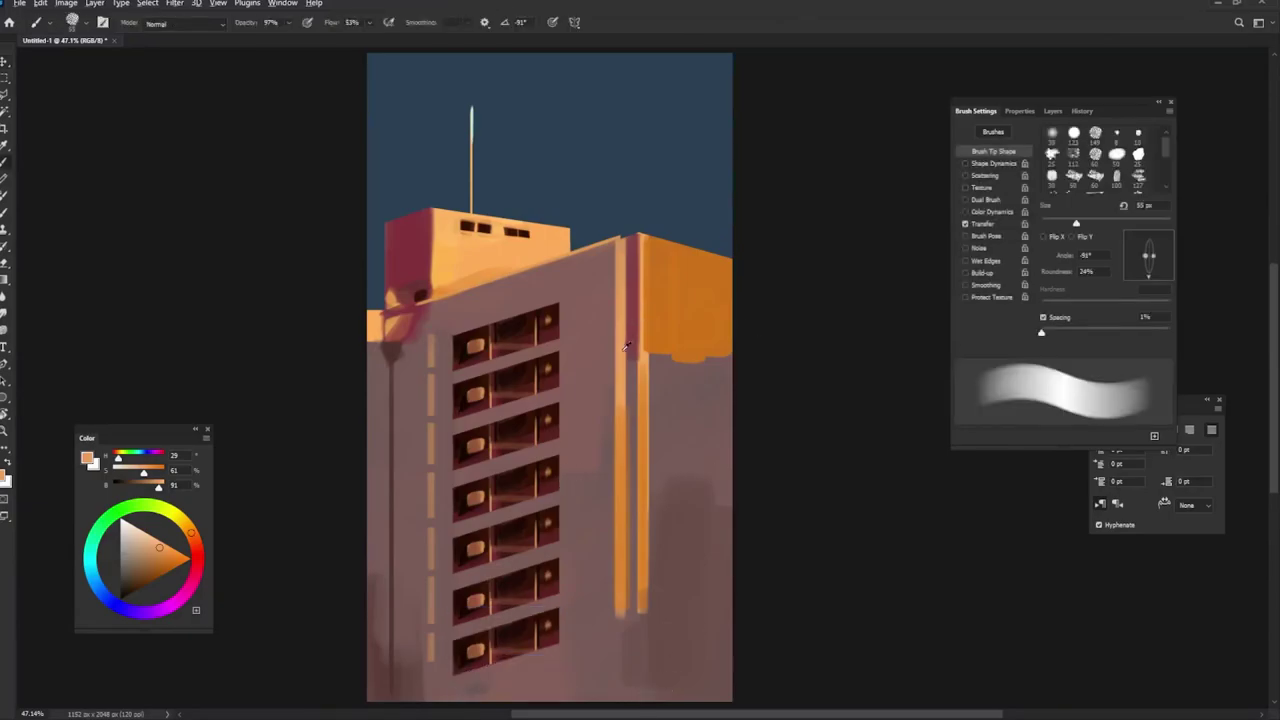
left_click_drag(536, 266, 537, 310)
left_click_drag(562, 265, 563, 614)
left_click(632, 288, "alt")
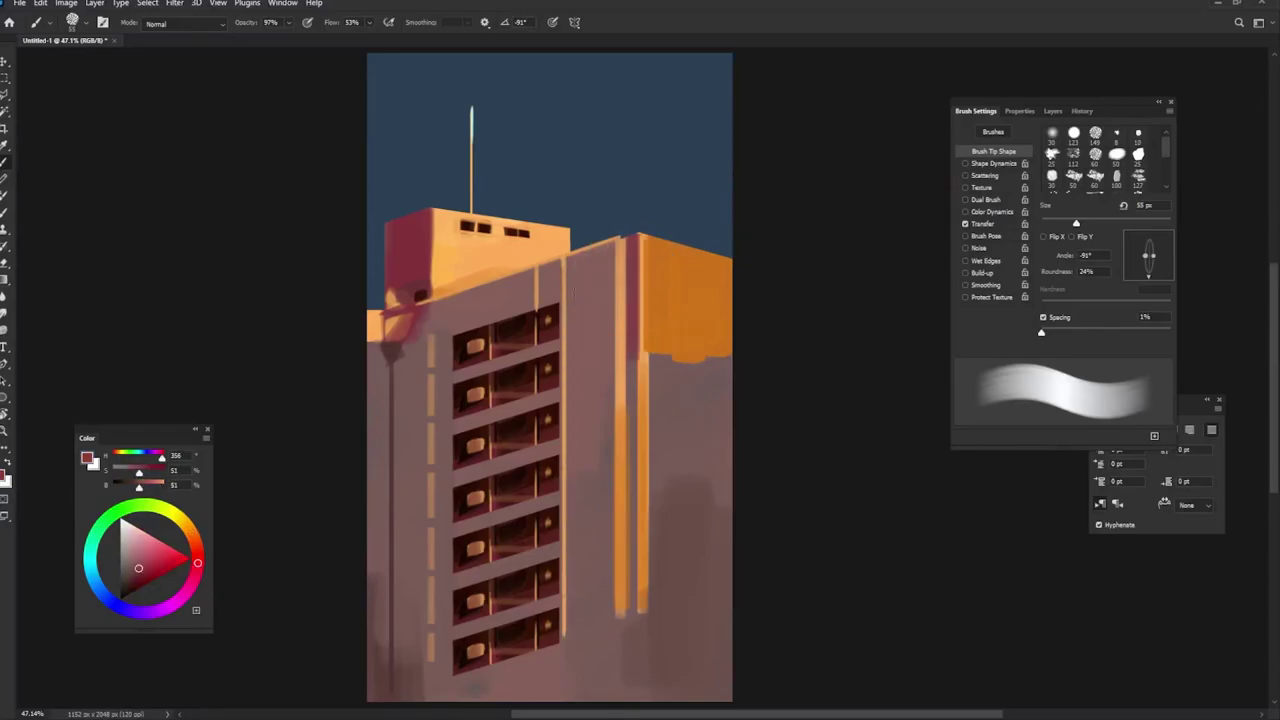
mouse_move(638, 240)
left_mouse_down()
mouse_move(561, 276)
mouse_move(576, 262)
mouse_move(578, 640)
left_mouse_up()
left_click(634, 264, "alt")
key("shift+Left")
key("shift+Left")
key("shift+Left")
key("shift+Left")
key("shift+Left")
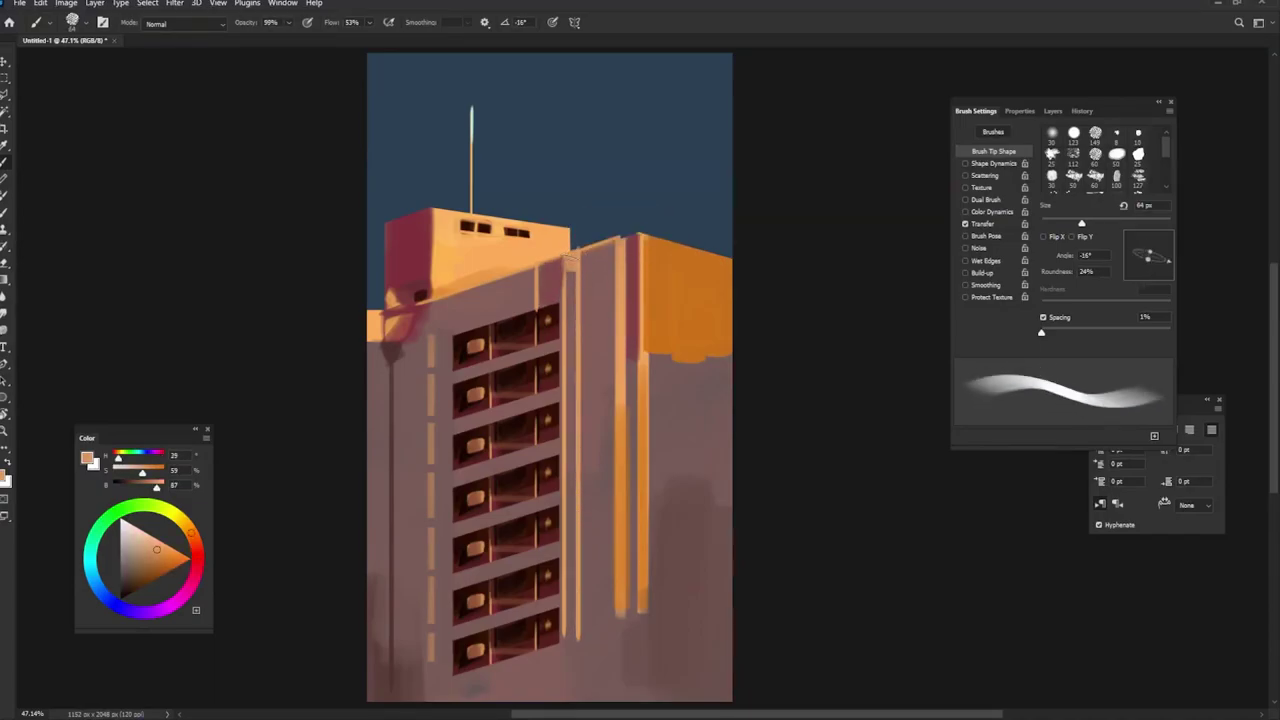
key("shift+Left")
key("shift+Left")
left_click_drag(575, 258, 572, 622)
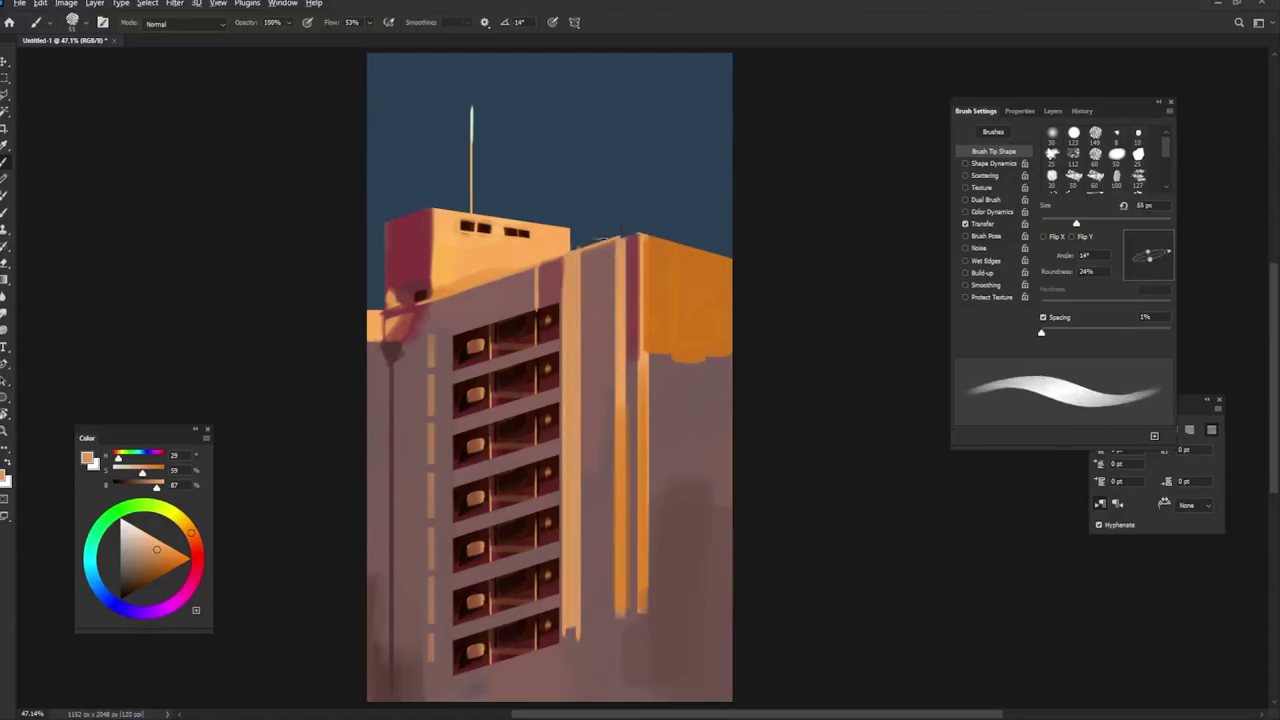
Step: Trim the building's top edge with the dark sky blue using a 42 px brush
left_click(598, 238, "alt")
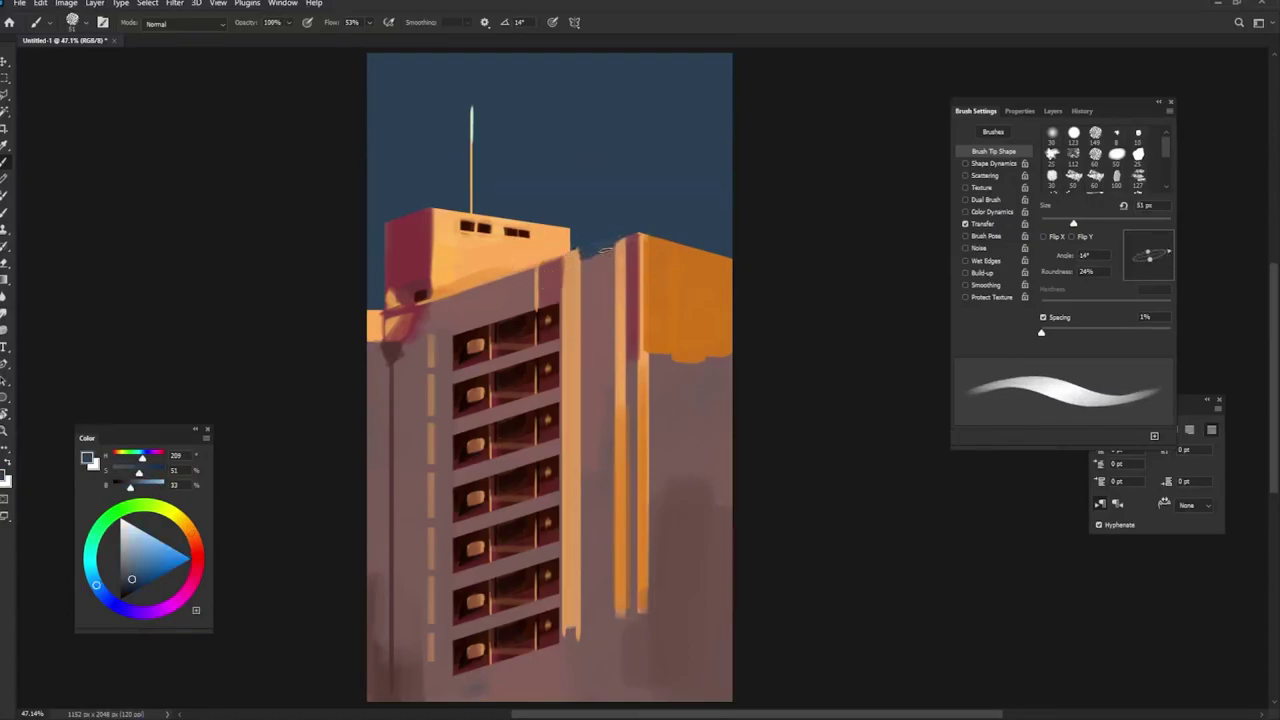
left_click(580, 248, "alt")
key("shift+Right")
key("bracketleft")
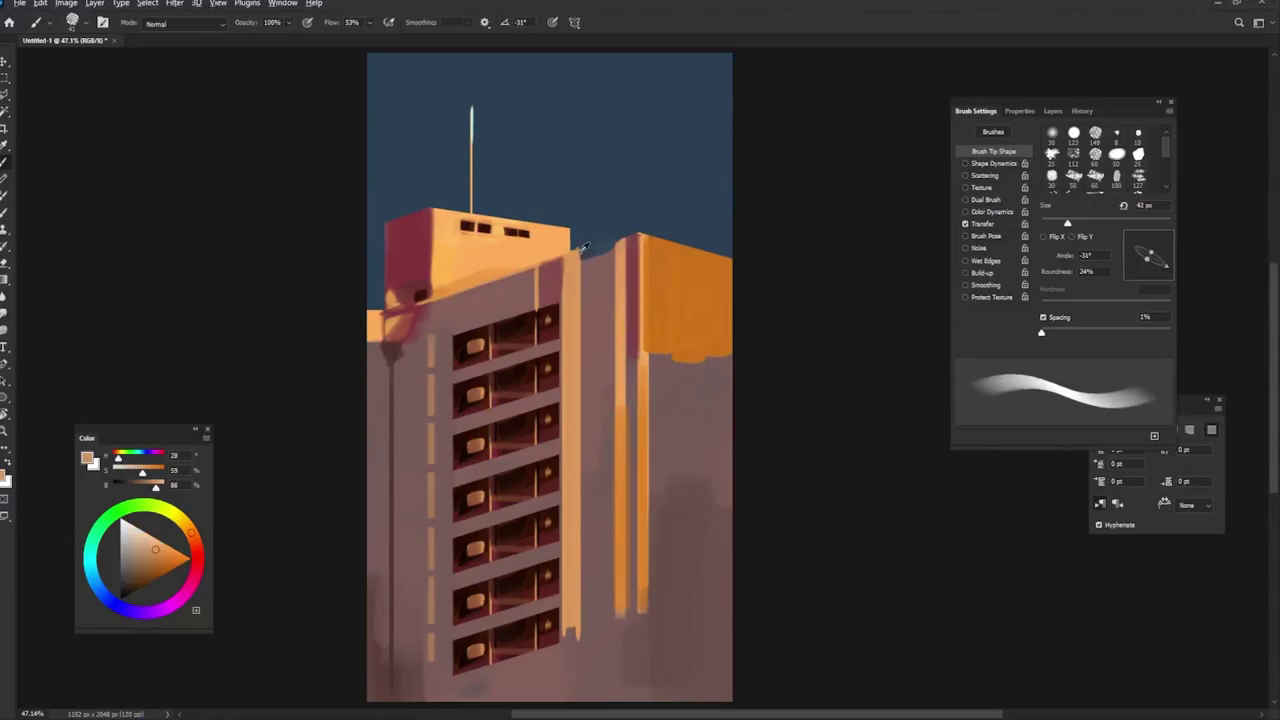
left_click(588, 240, "alt")
left_click(575, 252, "alt")
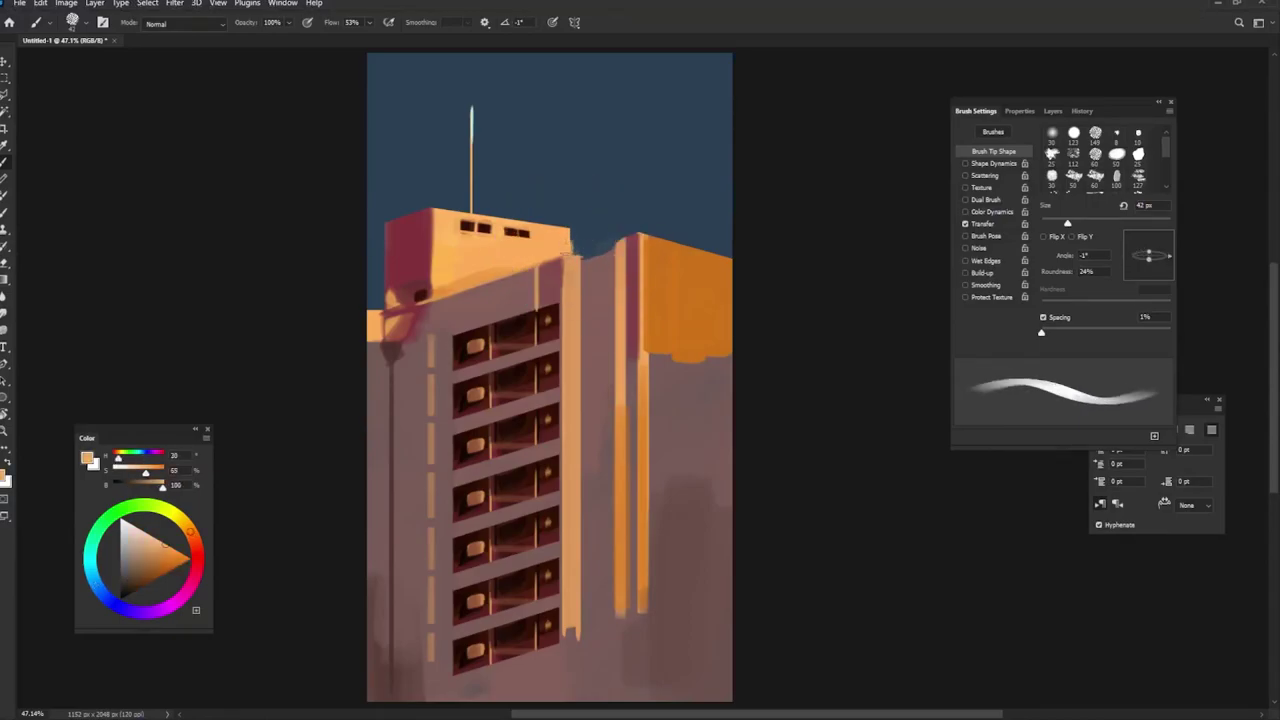
left_click(580, 238, "alt")
Step: Cover the orange roof edge with muted mauve using a 78 px brush
left_click(452, 228, "alt")
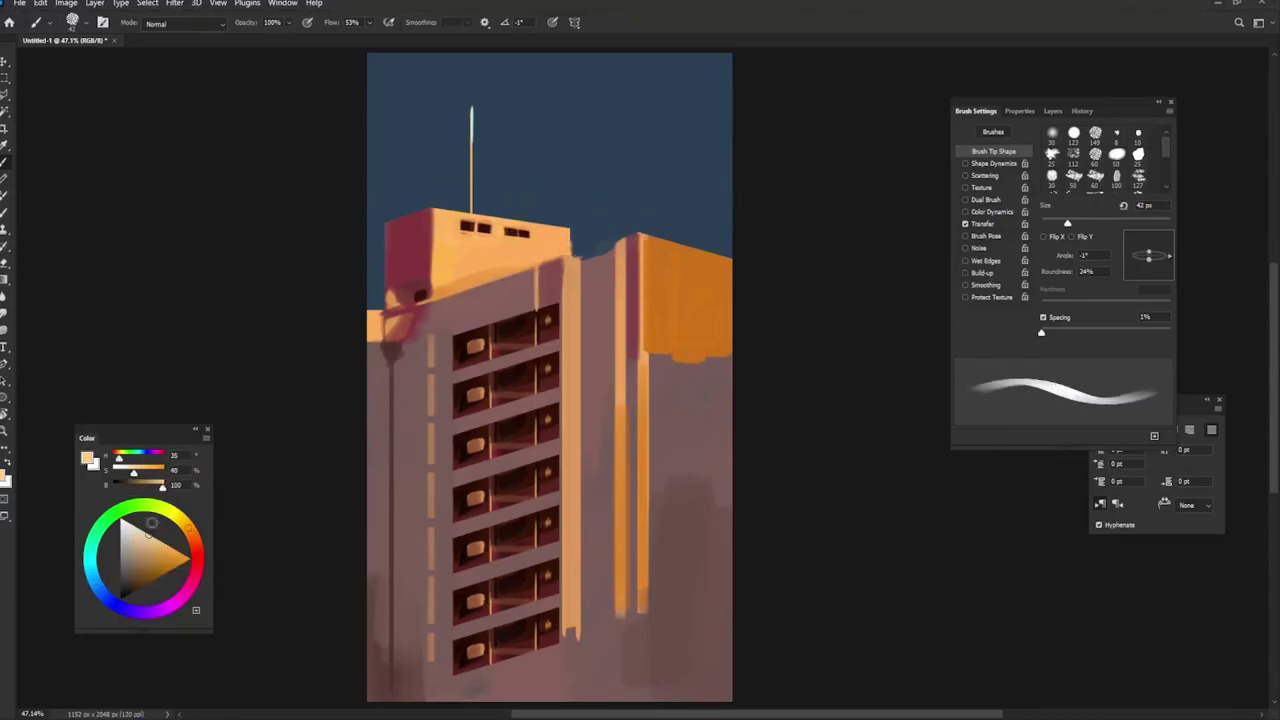
left_click(409, 251, "alt")
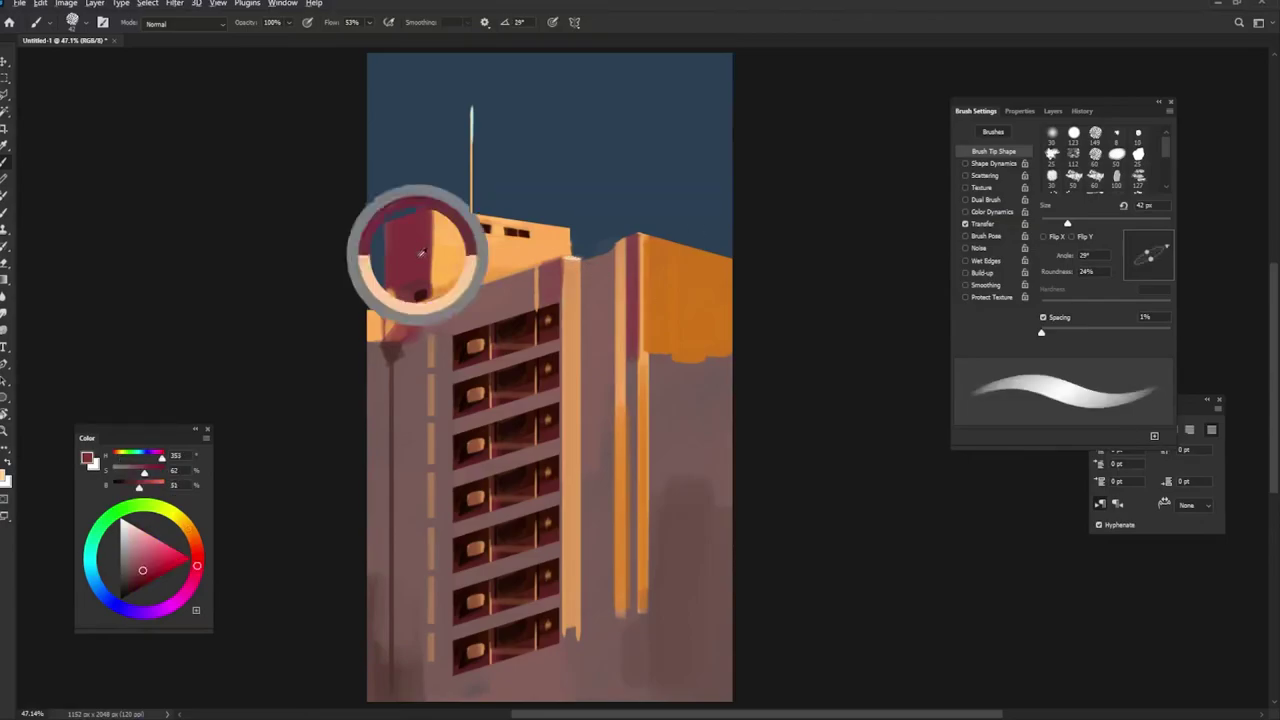
key("shift+Left")
key("shift+Left")
left_click(560, 262, "alt")
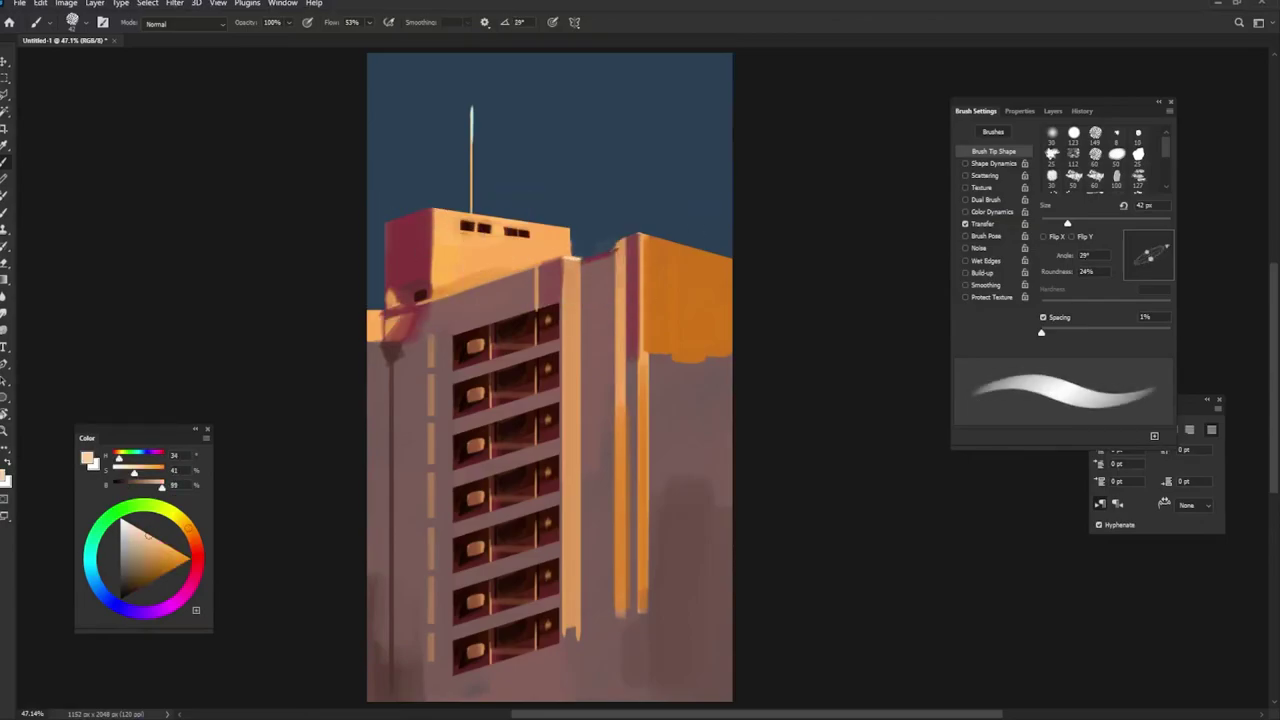
key("shift+Right")
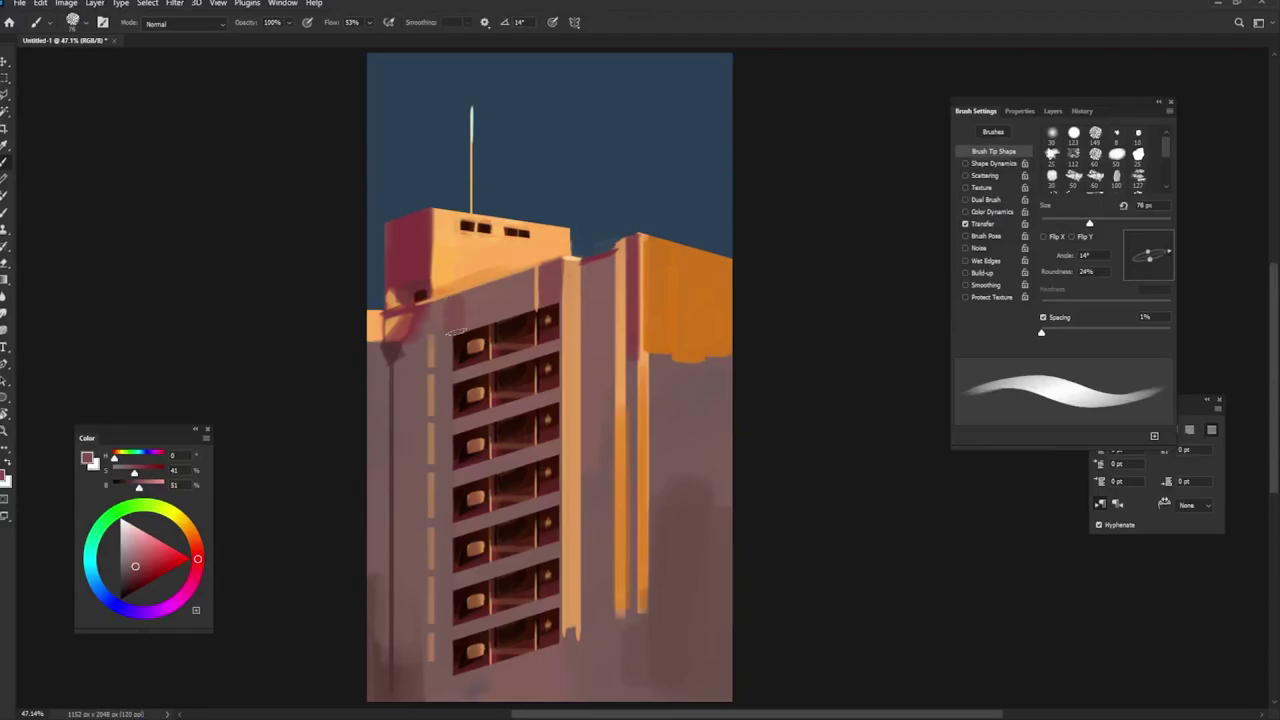
left_click_drag(522, 272, 462, 310)
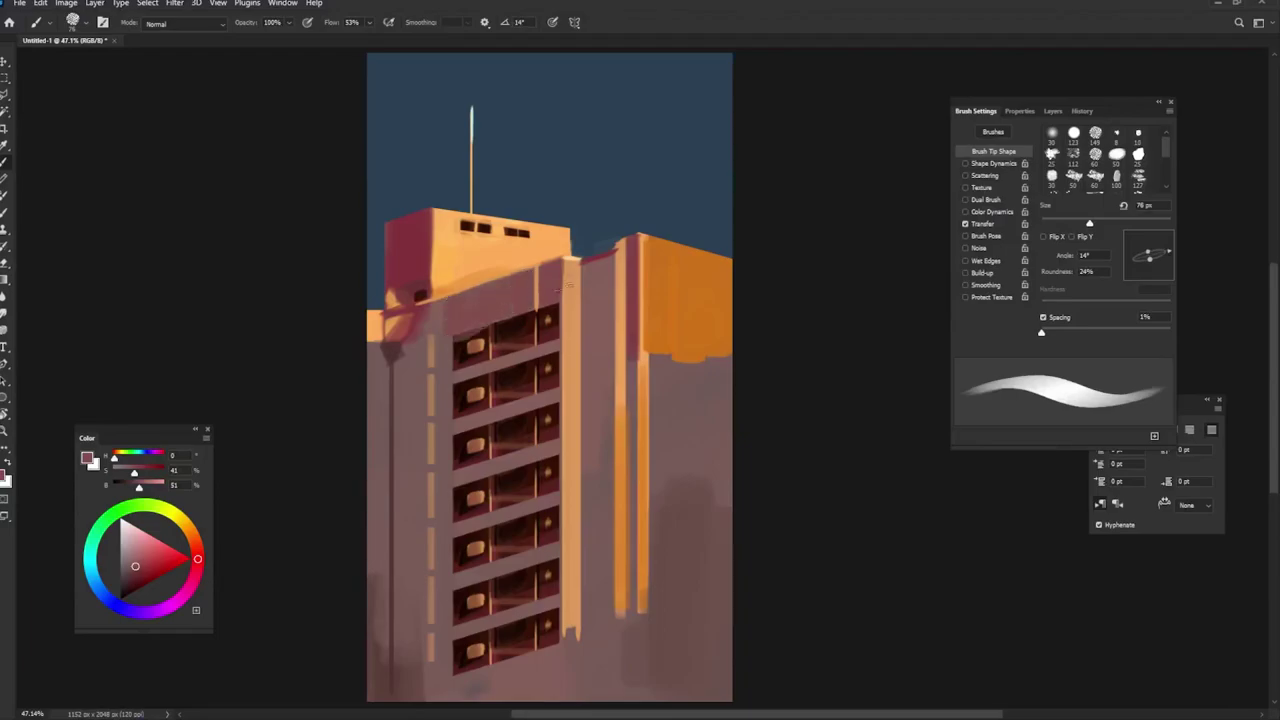
Step: Paint crimson strokes down the building's left edge and right section with a 64 px brush
left_click(415, 246, "alt")
key("bracketleft")
left_click_drag(433, 302, 433, 682)
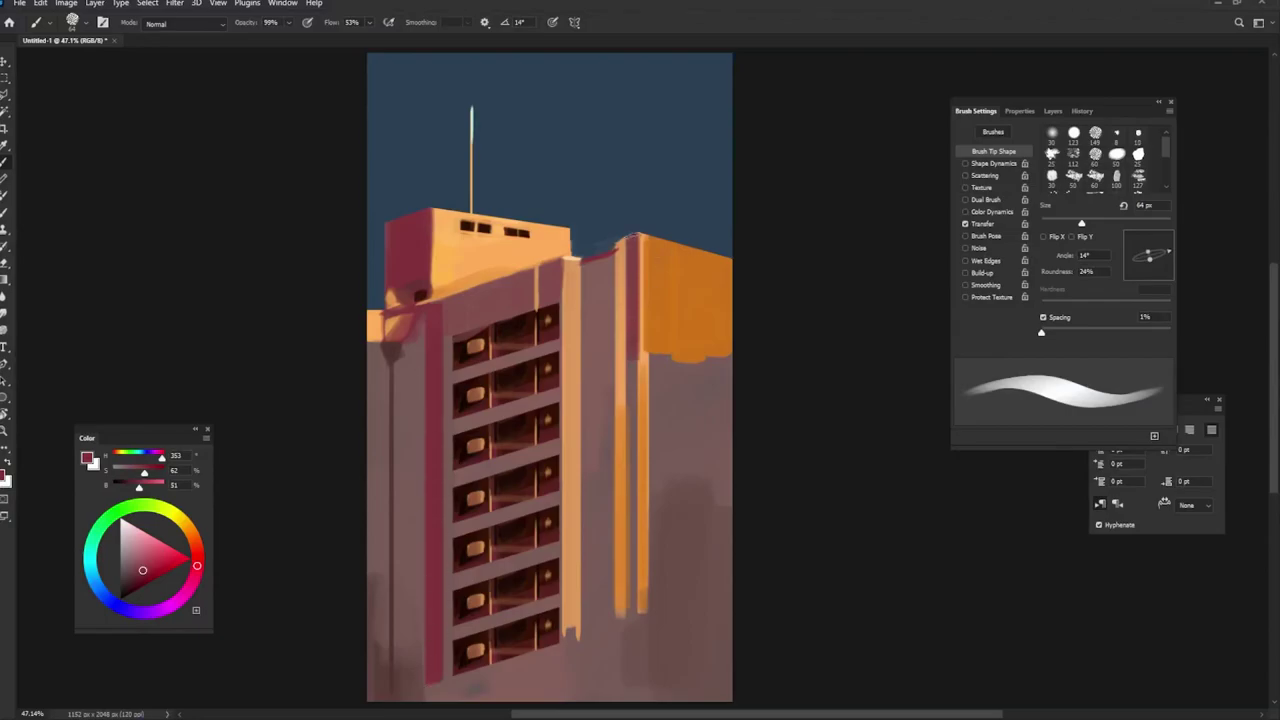
left_click_drag(632, 236, 632, 686)
Step: Darken the building's base and lower-left wall with dark brown at 90% opacity
key("bracketright")
key("bracketright")
key("bracketright")
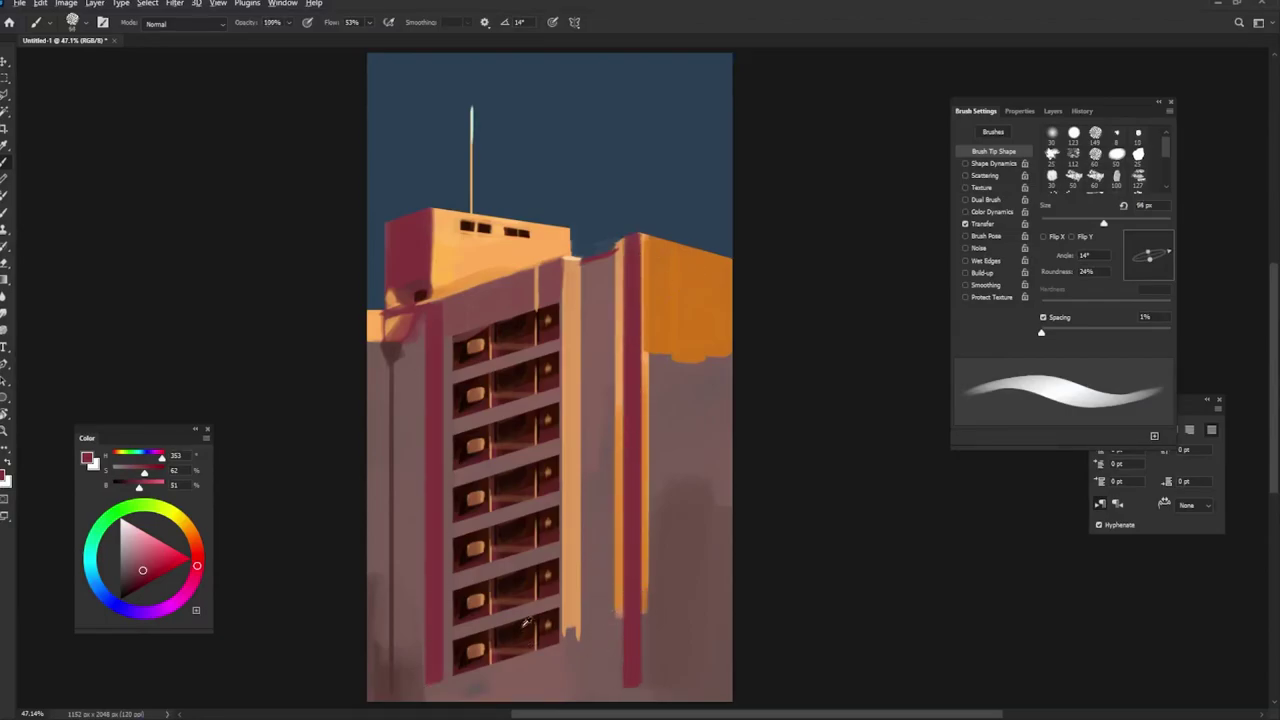
left_click(527, 624, "alt")
mouse_move(548, 664)
left_mouse_down()
mouse_move(548, 692)
mouse_move(465, 692)
mouse_move(545, 680)
mouse_move(530, 685)
left_mouse_up()
left_click(545, 650, "alt")
key("9")
left_click(558, 625, "alt")
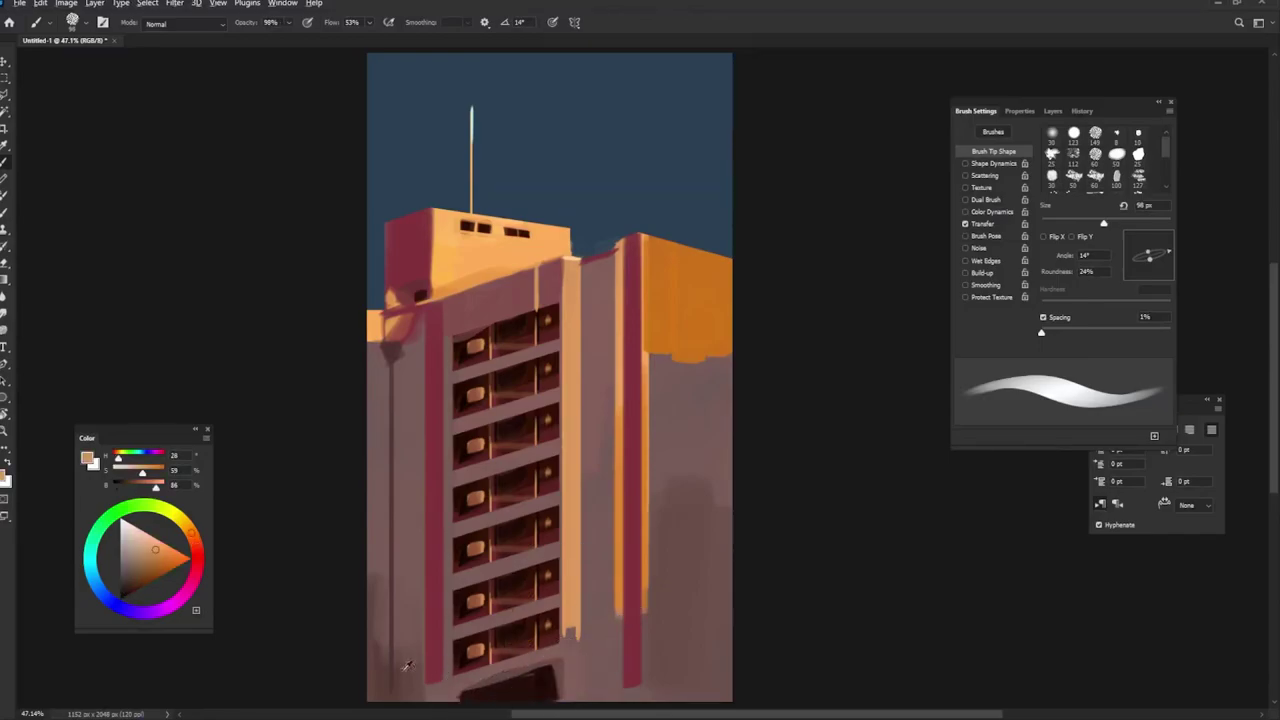
key("bracketright")
key("bracketright")
key("bracketright")
left_click(470, 686, "alt")
mouse_move(440, 640)
left_mouse_down()
mouse_move(400, 700)
mouse_move(594, 671)
mouse_move(523, 677)
left_mouse_up()
left_click(545, 667, "alt")
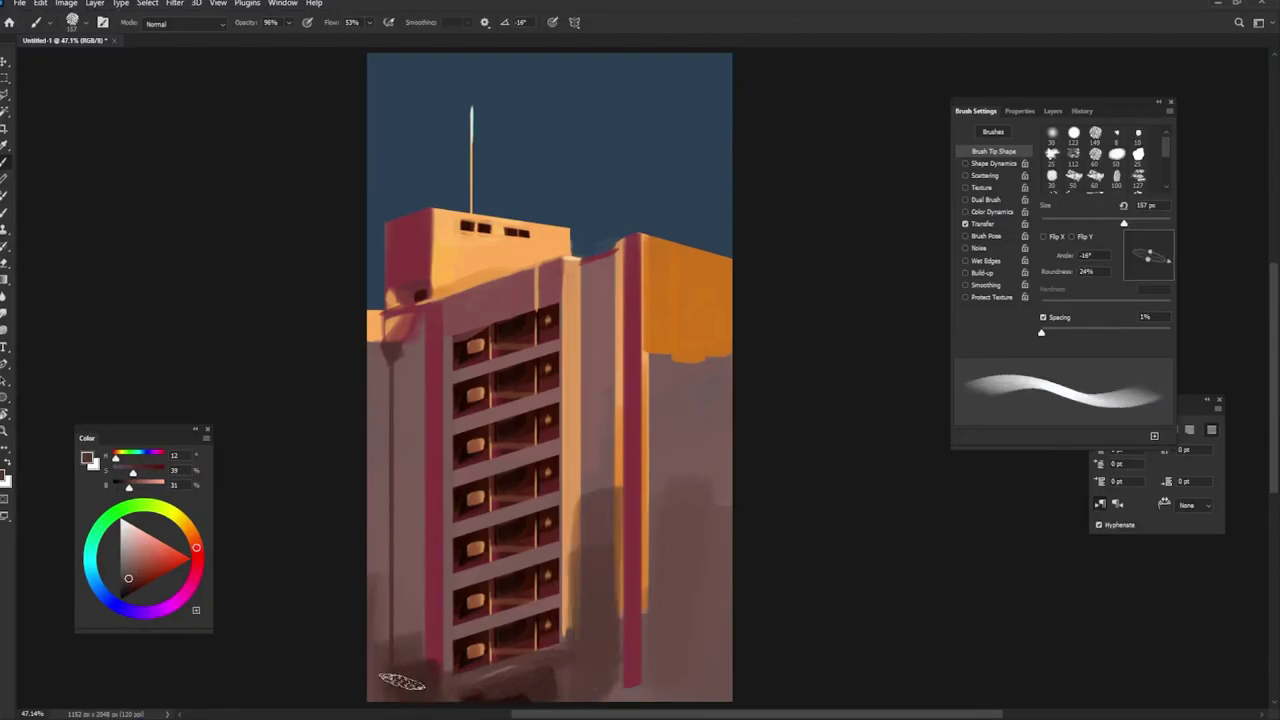
left_click_drag(402, 682, 395, 470)
Step: Highlight five window ledges with light peach using a 51 px brush
key("shift+Right")
key("shift+Right")
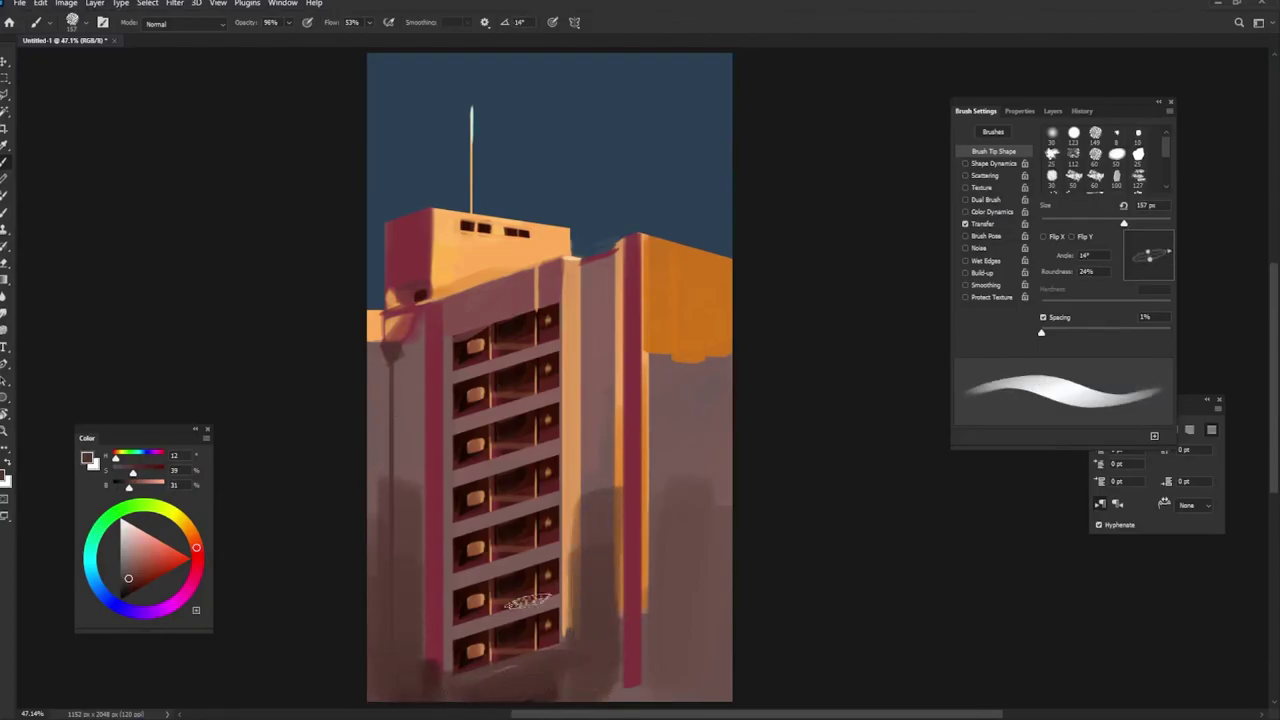
left_click(478, 448, "alt")
key("bracketleft")
key("bracketleft")
key("bracketleft")
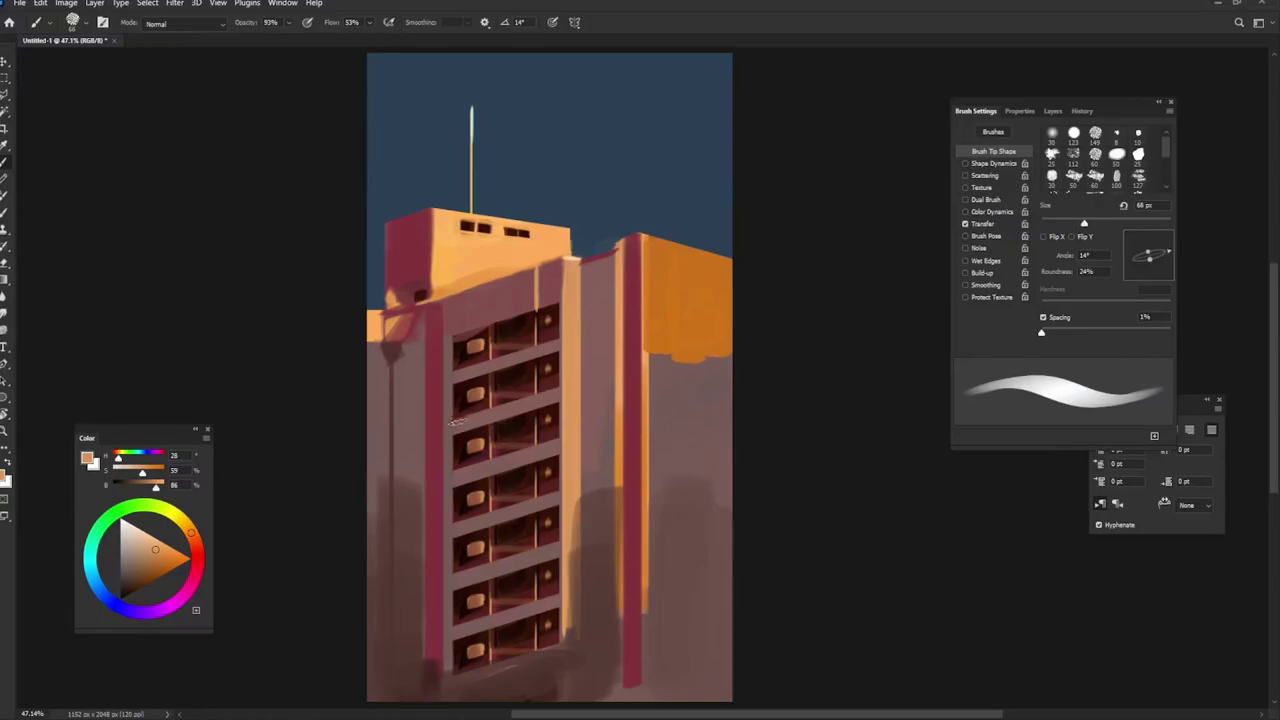
key("bracketleft")
key("bracketleft")
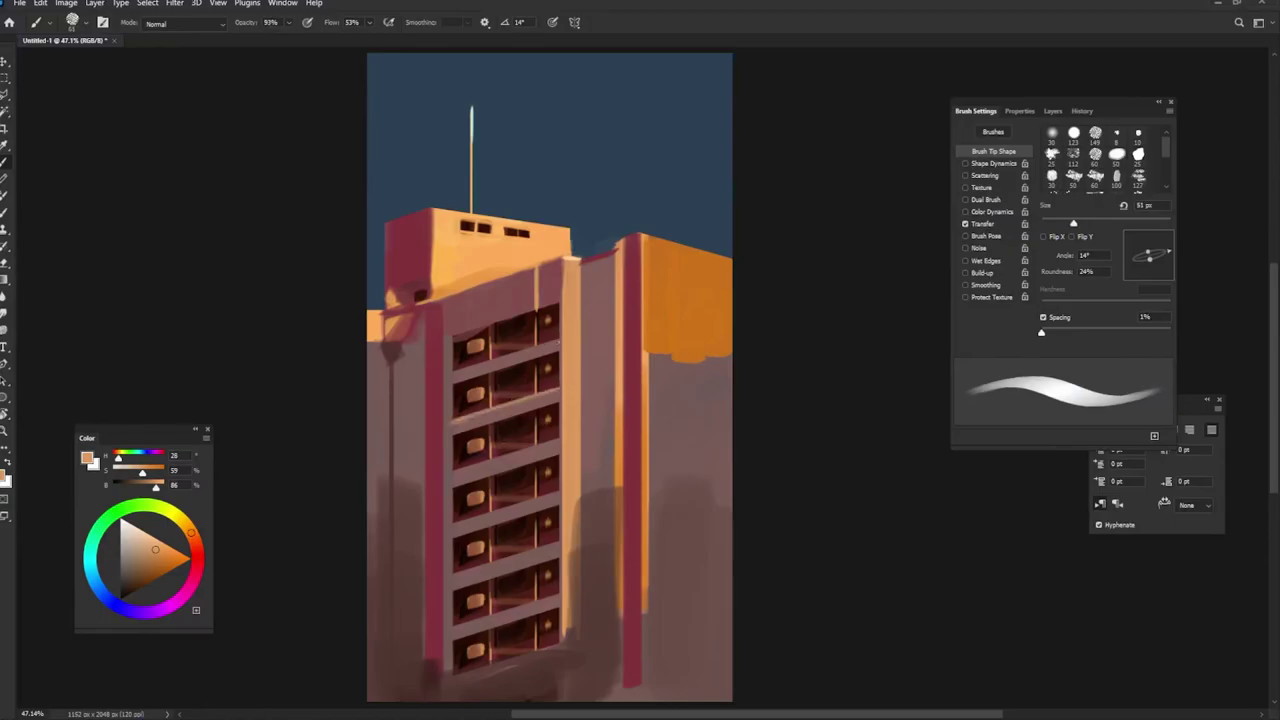
left_click_drag(457, 364, 560, 340)
left_click_drag(556, 440, 463, 470)
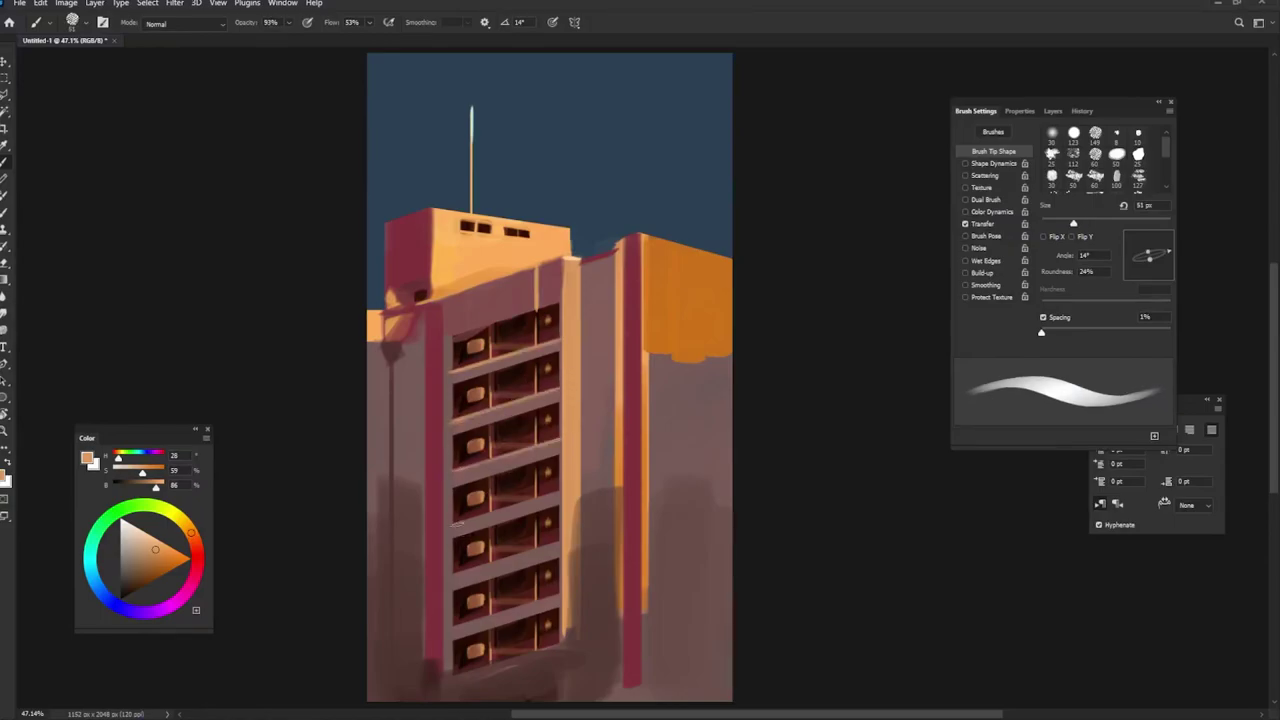
left_click_drag(460, 524, 560, 488)
left_click_drag(456, 574, 560, 538)
left_click_drag(460, 624, 562, 592)
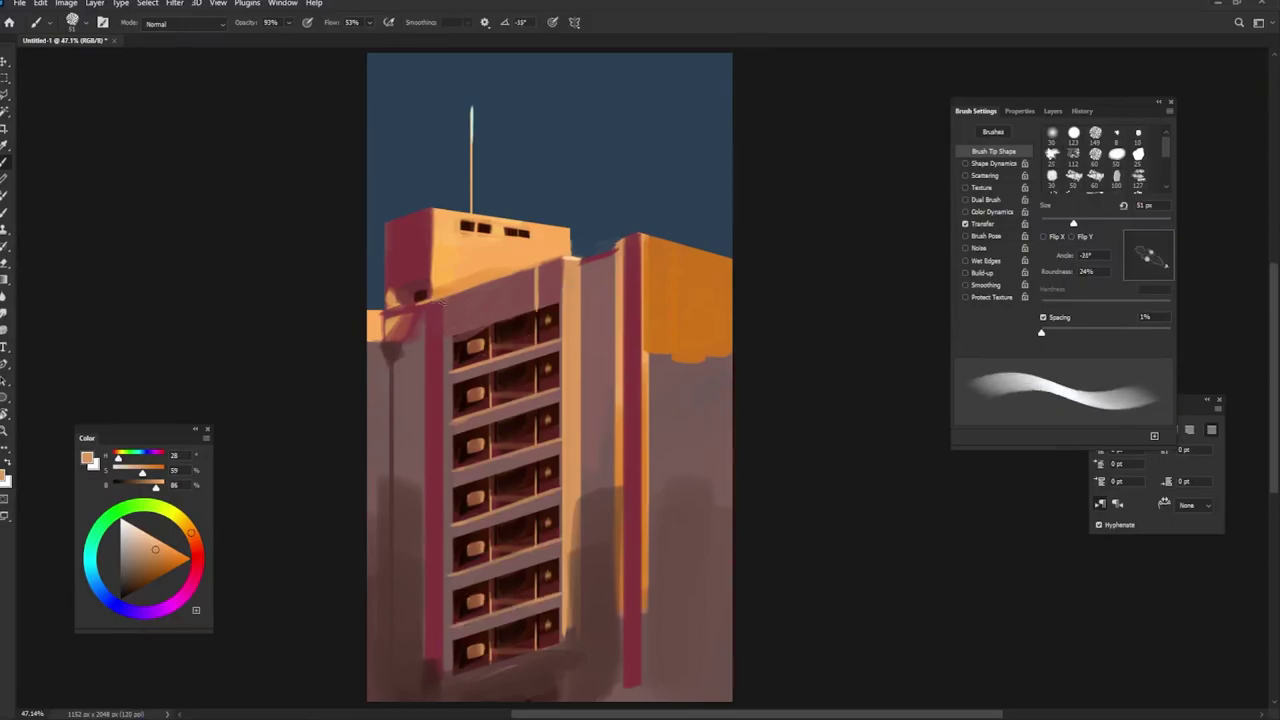
Step: Paint a dark brown stroke down the left pillar and a red stroke down the middle pillar
key("shift+Right")
key("shift+Right")
key("shift+Right")
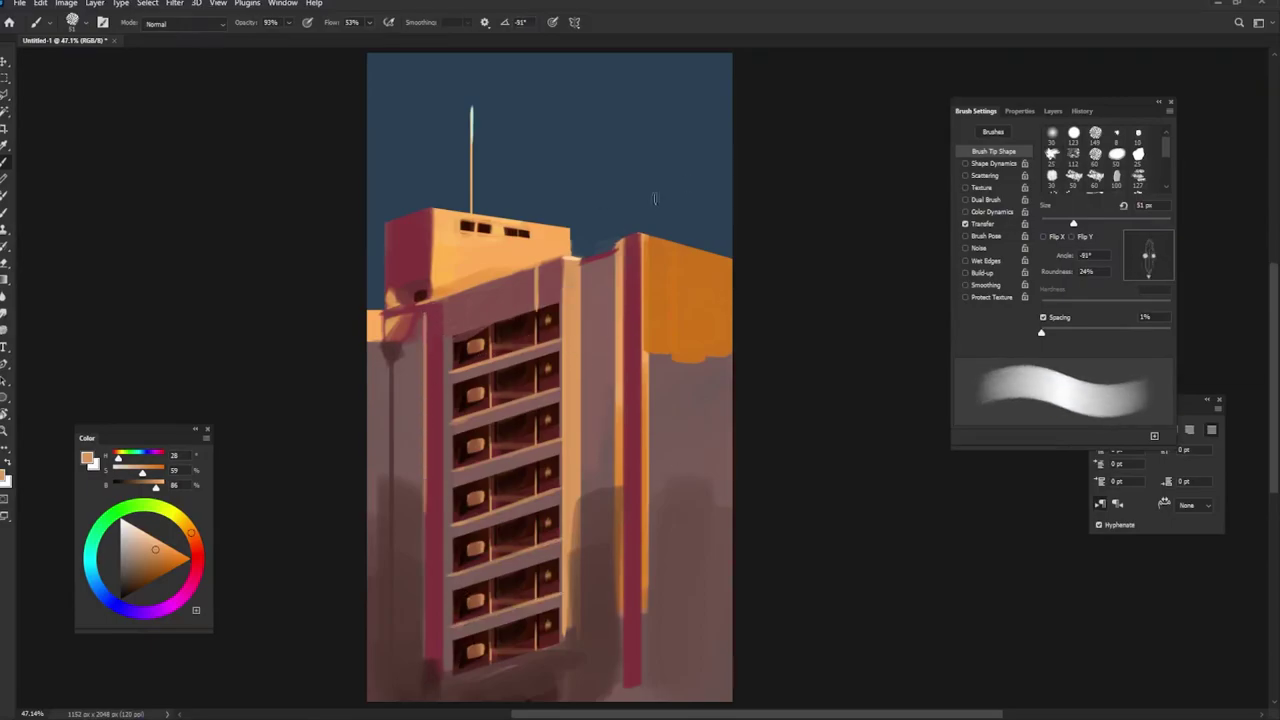
left_click(422, 288, "alt")
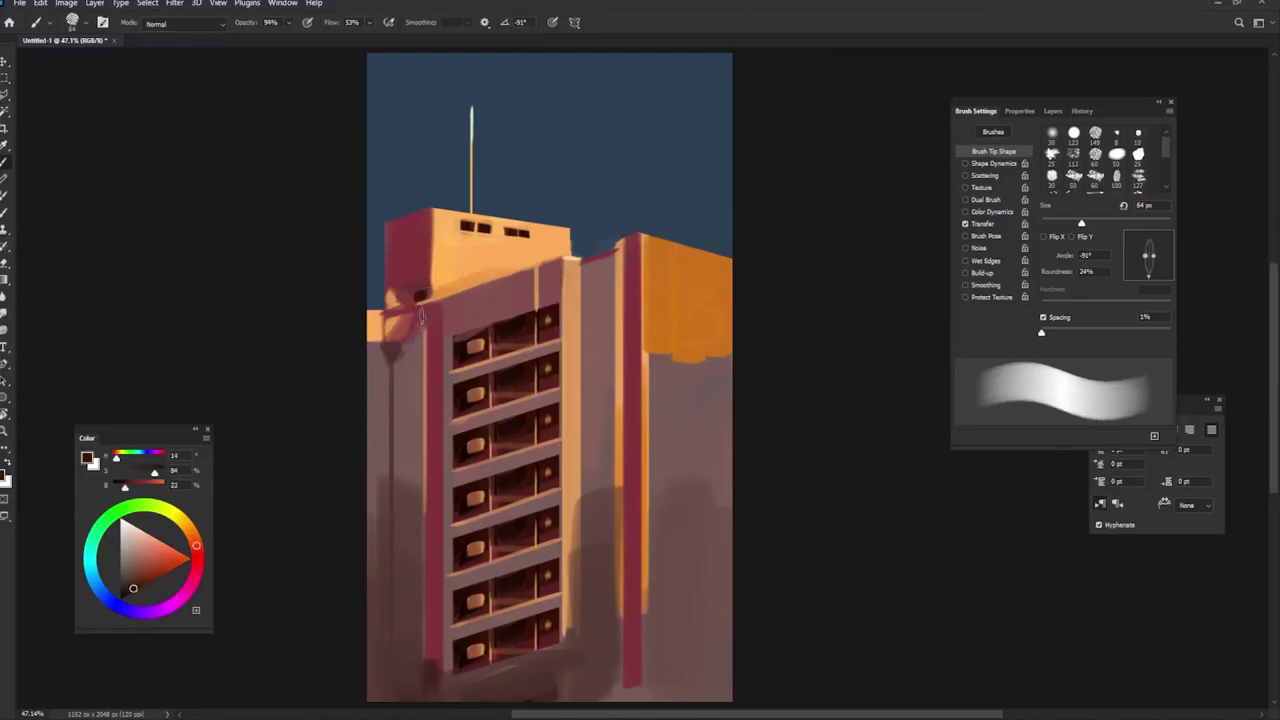
left_click_drag(421, 316, 423, 652)
key("shift+Left")
key("shift+Left")
key("shift+Left")
left_click(625, 265, "alt")
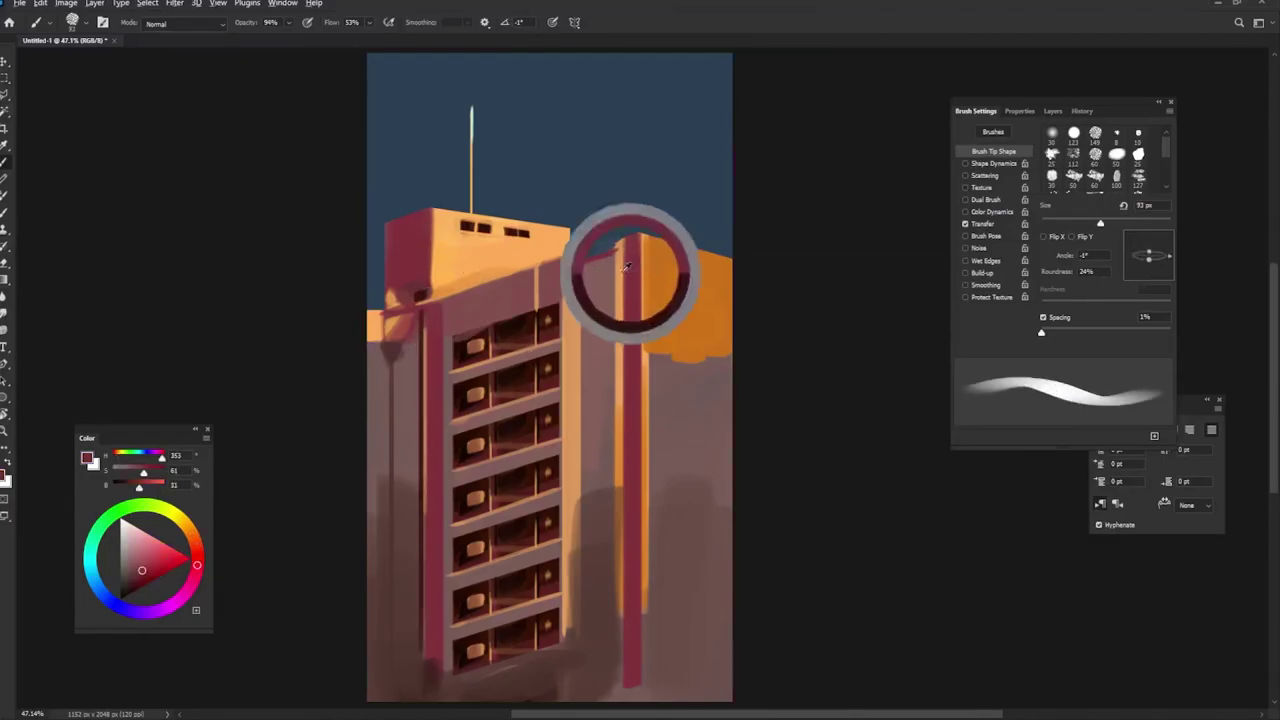
key("bracketright")
key("shift+Right")
left_click_drag(595, 250, 597, 692)
Step: Add orange down the middle pillar's left edge plus a lighter orange highlight stroke
scroll(600, 400, "down", 1)
left_click(605, 275, "alt")
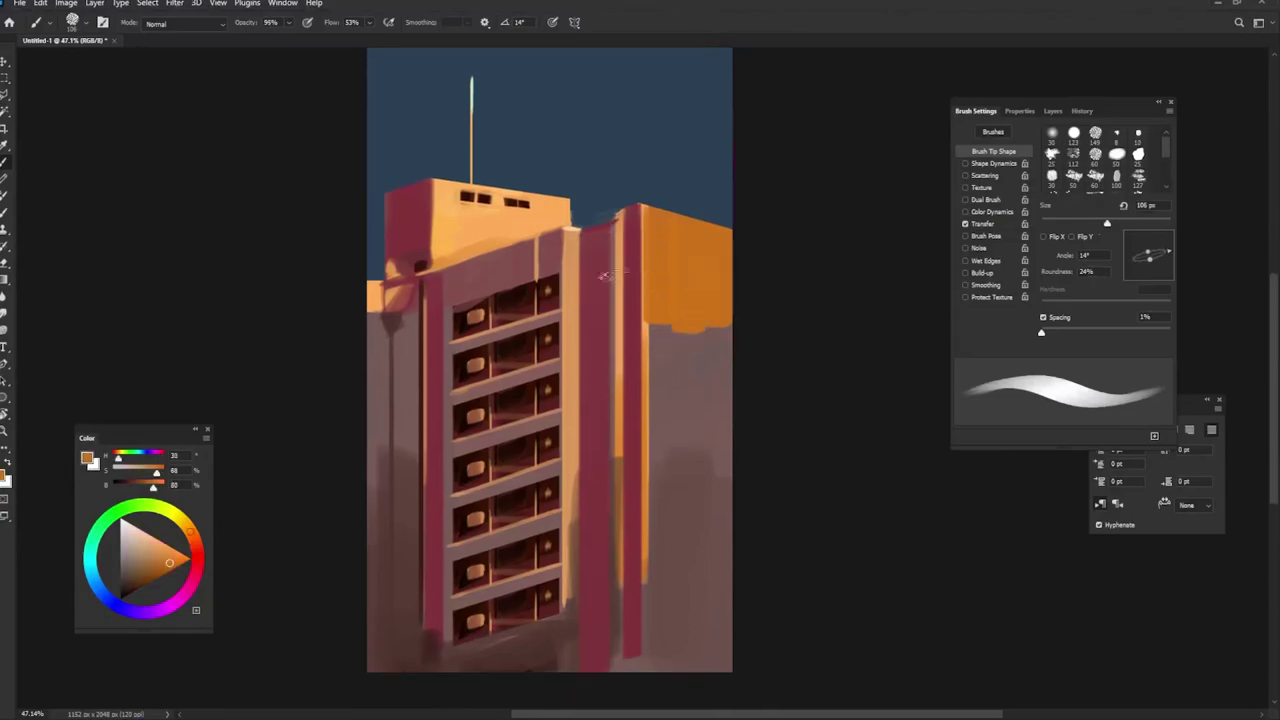
key("bracketleft")
key("bracketleft")
key("bracketleft")
left_click_drag(570, 262, 571, 598)
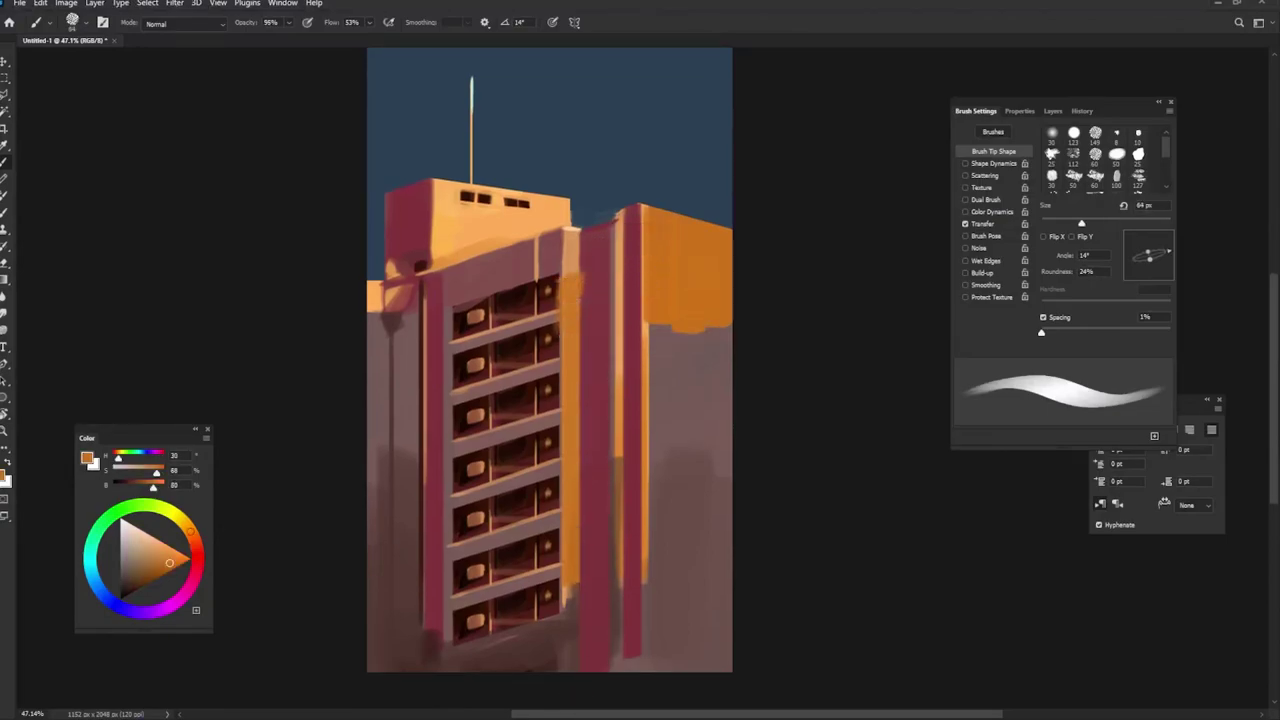
left_click(576, 252, "alt")
left_click_drag(566, 245, 575, 365)
Step: Sample darker orange and window browns, shrinking the brush to 34 px
key("bracketleft")
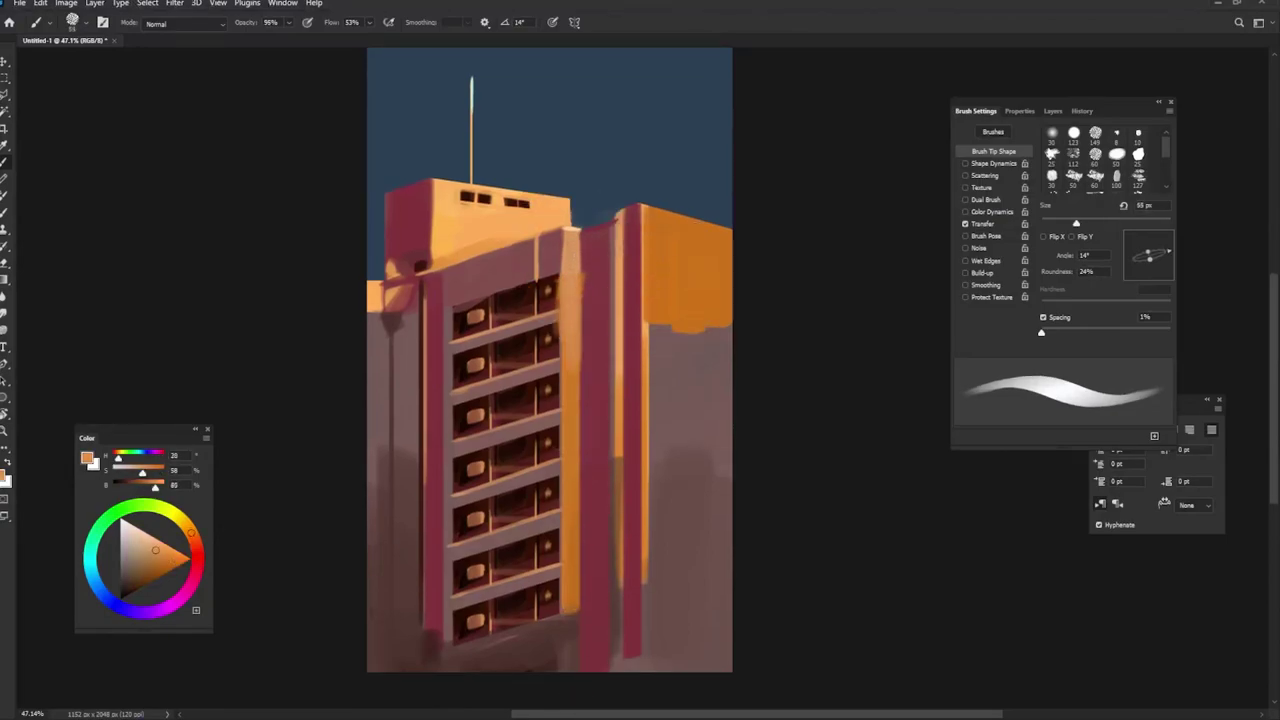
left_click(535, 303, "alt")
key("shift+Right")
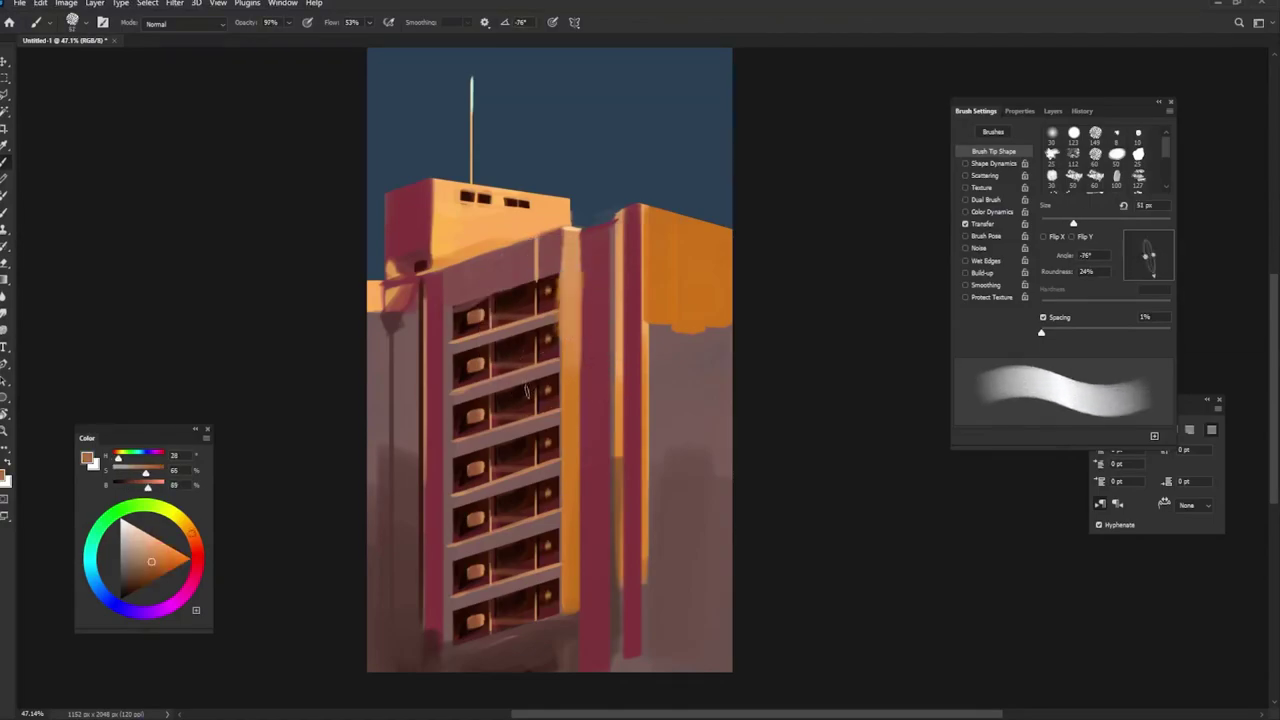
key("shift+Left")
left_click(476, 414, "alt")
key("bracketleft")
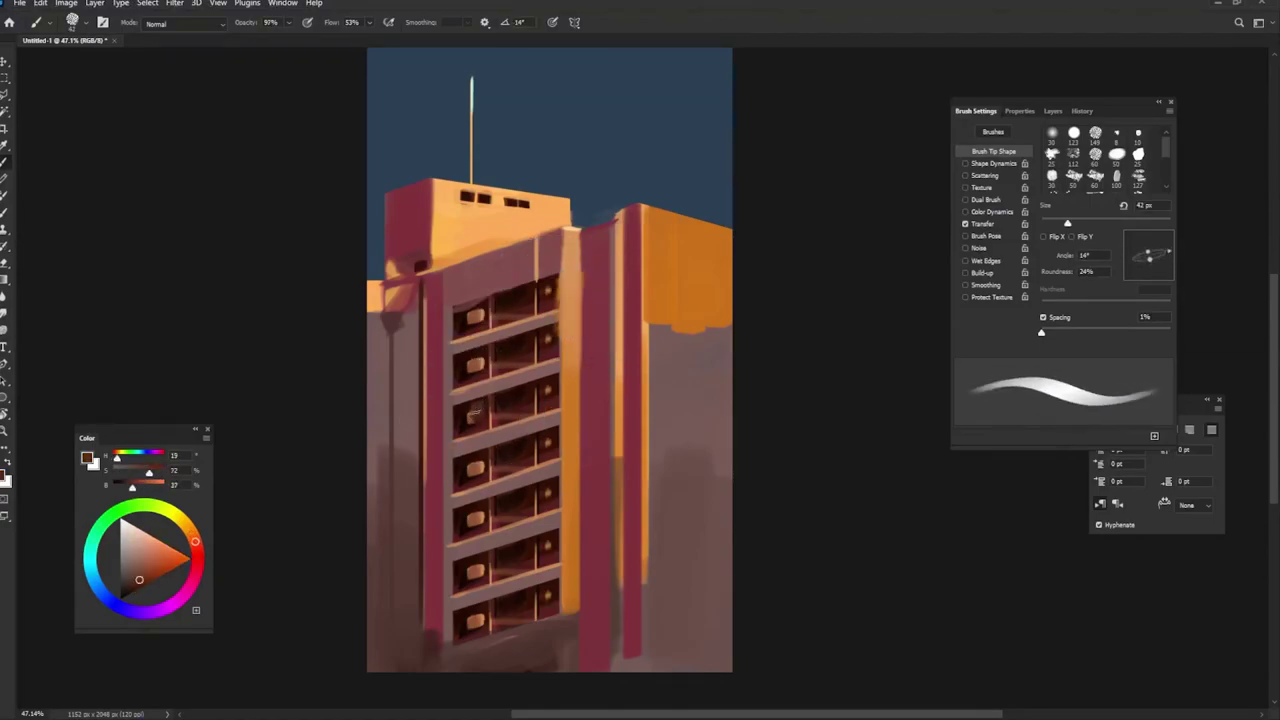
left_click(477, 416, "alt")
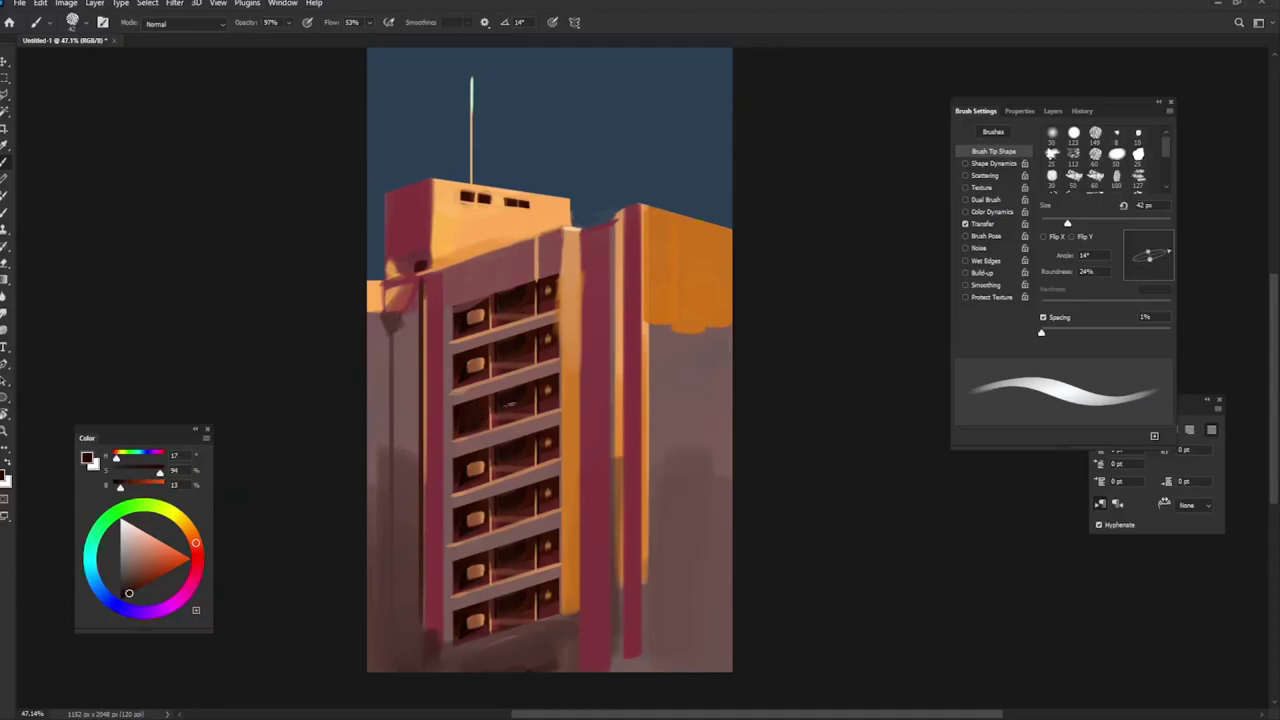
left_click(550, 383, "alt")
left_click(548, 487, "alt")
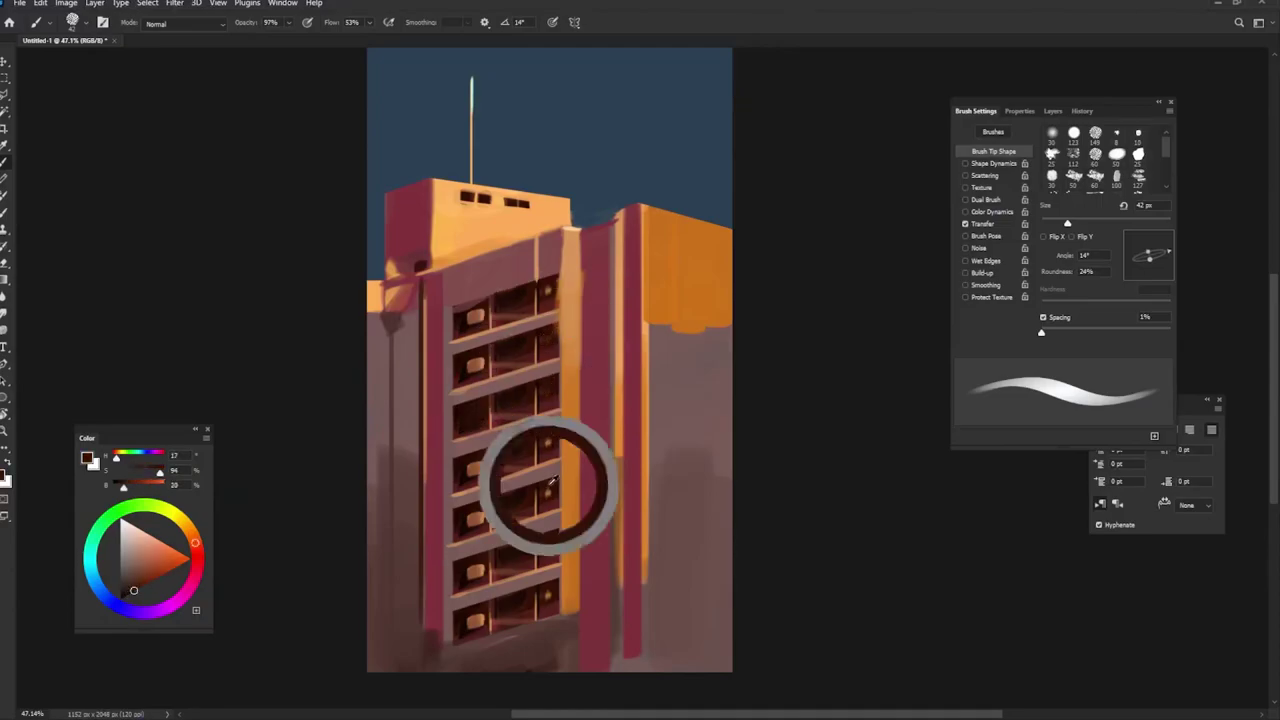
key("bracketleft")
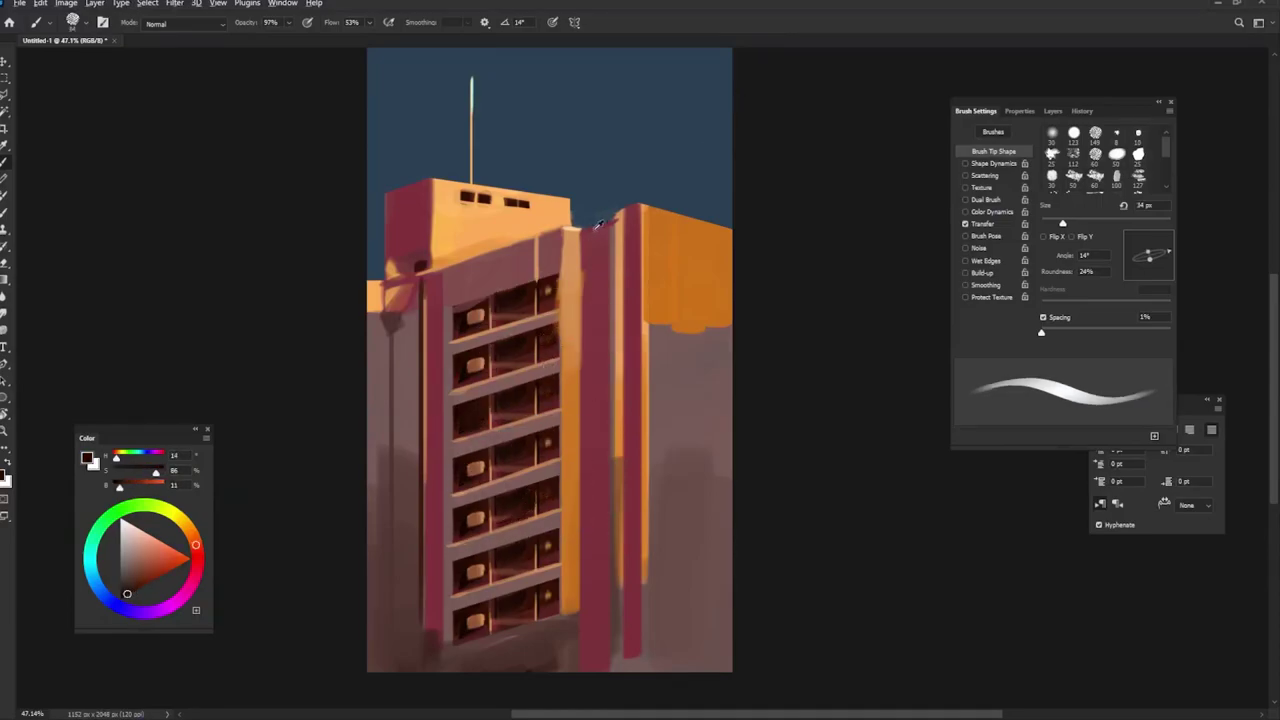
Step: Add a thin light orange vertical highlight and brighten the middle building's top edge in light tan
left_click(560, 248, "alt")
key("bracketright")
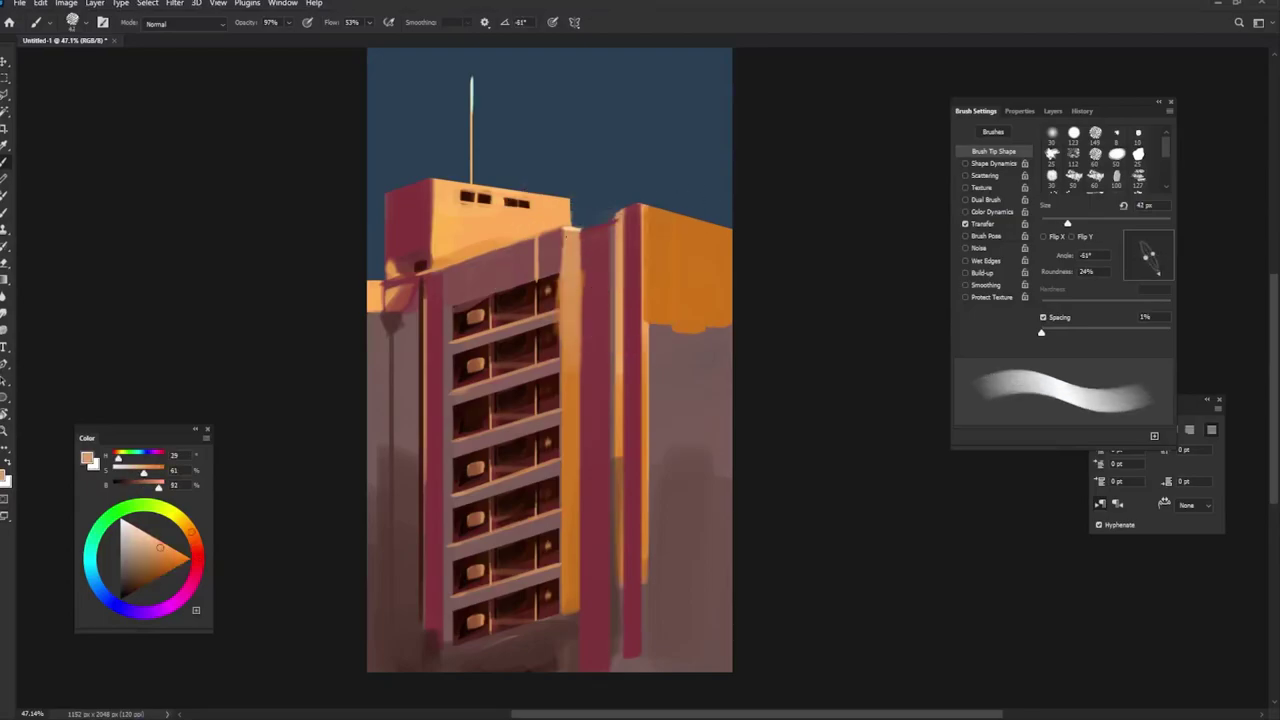
left_click(566, 229, "alt")
left_click_drag(564, 230, 564, 470)
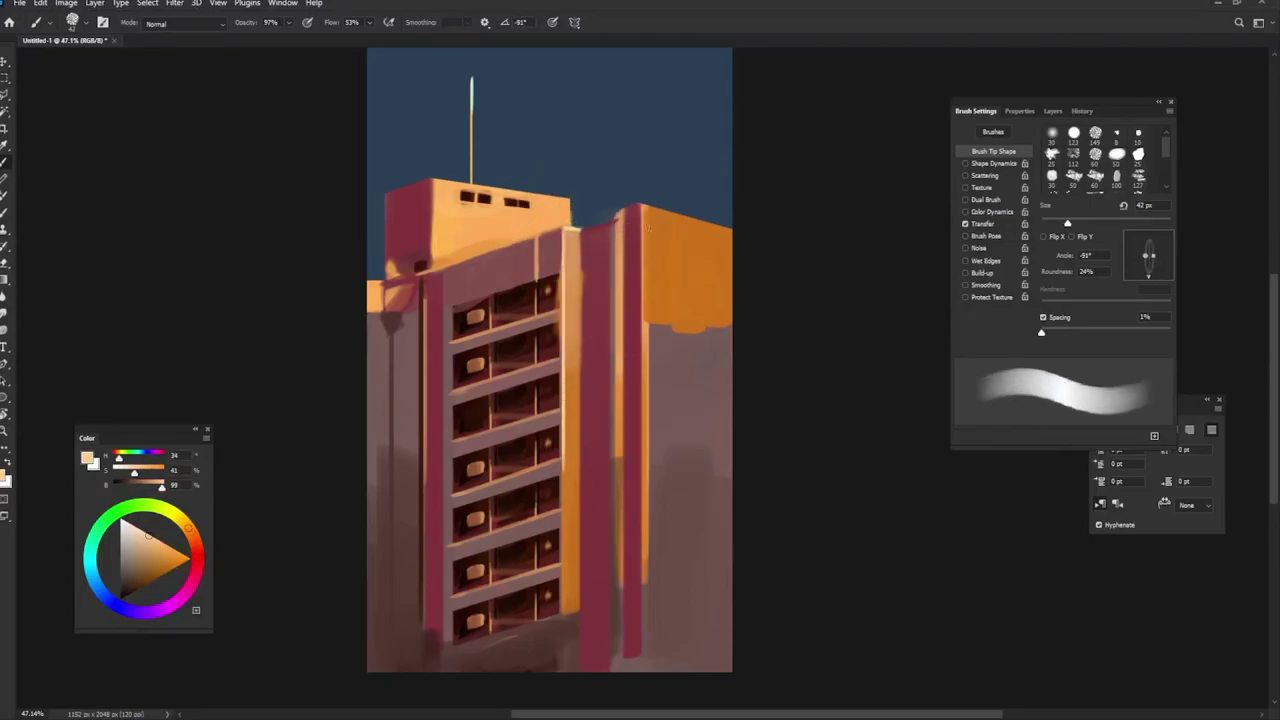
left_click(632, 210, "alt")
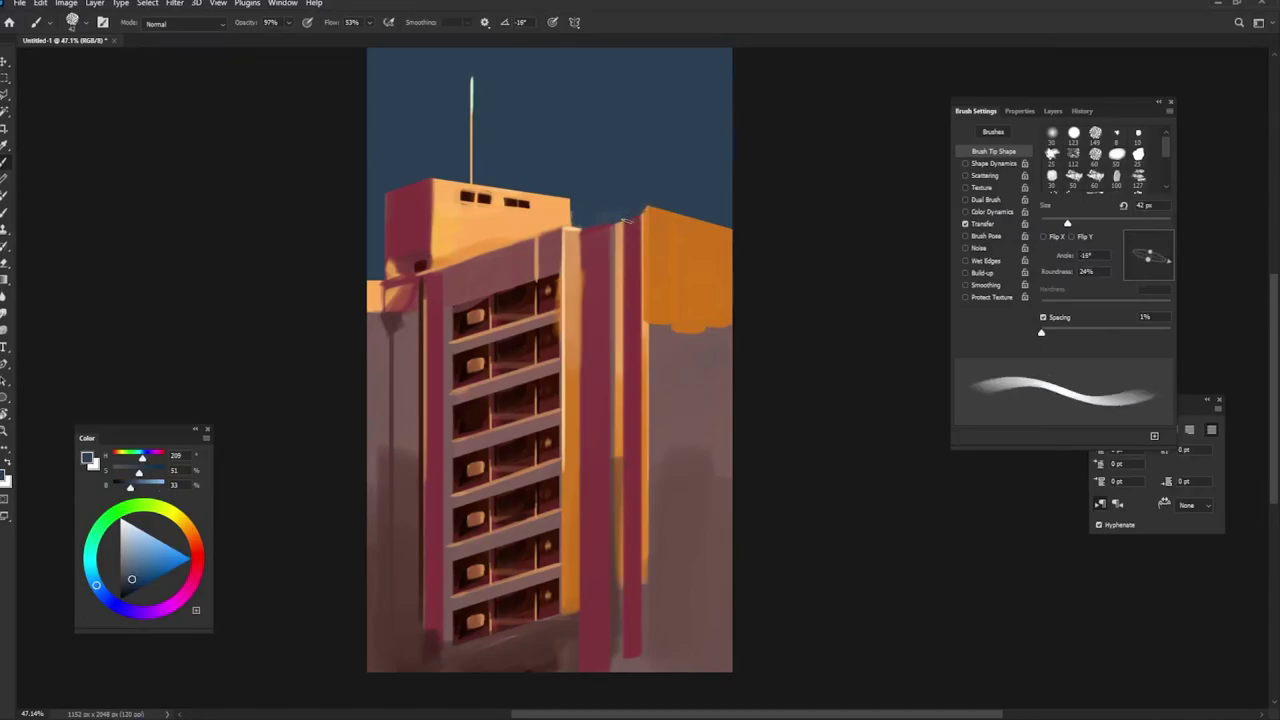
left_click(620, 226, "alt")
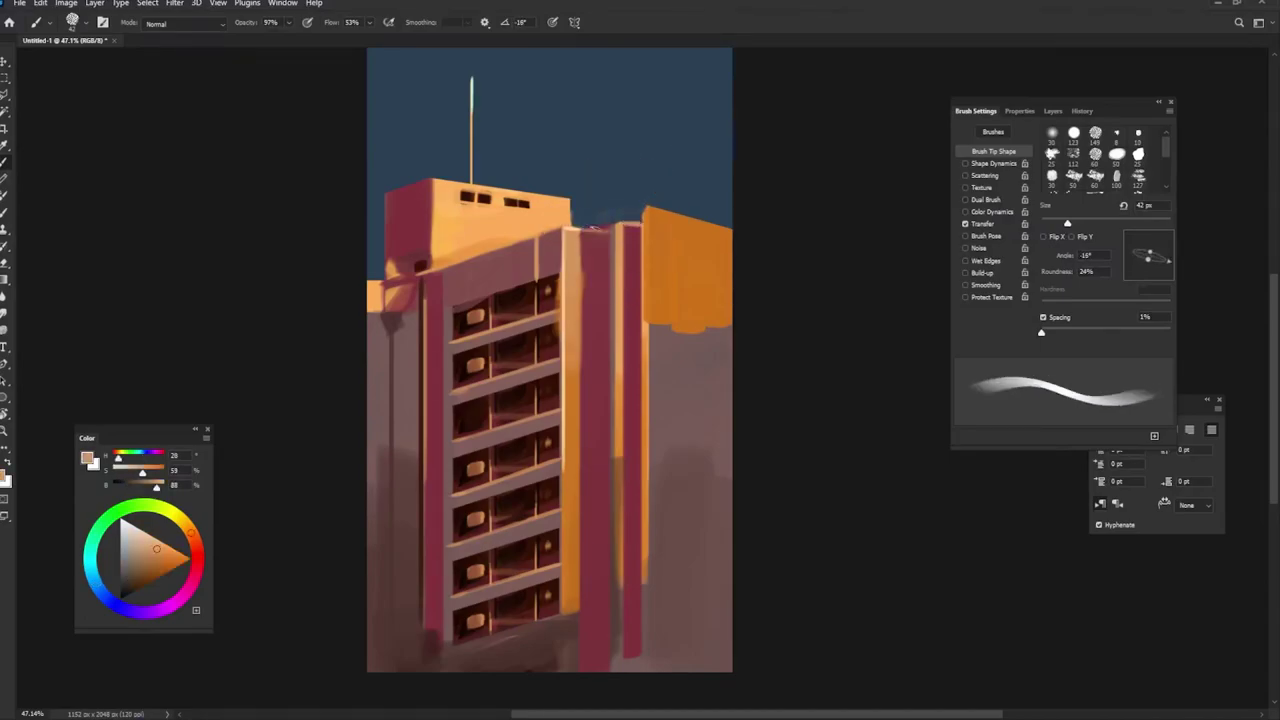
left_click_drag(595, 228, 606, 229)
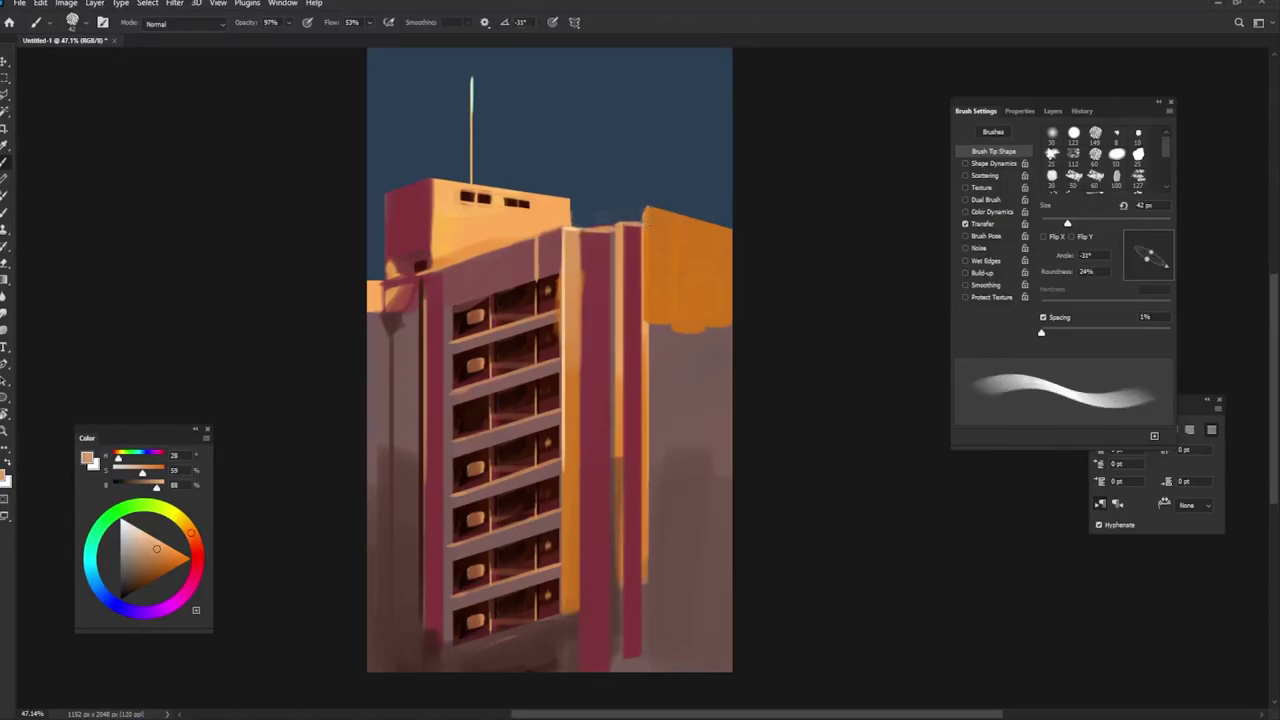
Step: Paint dark blue sky over the orange building top and grey-pink over the right face
left_click(677, 174, "alt")
left_click_drag(632, 212, 742, 232)
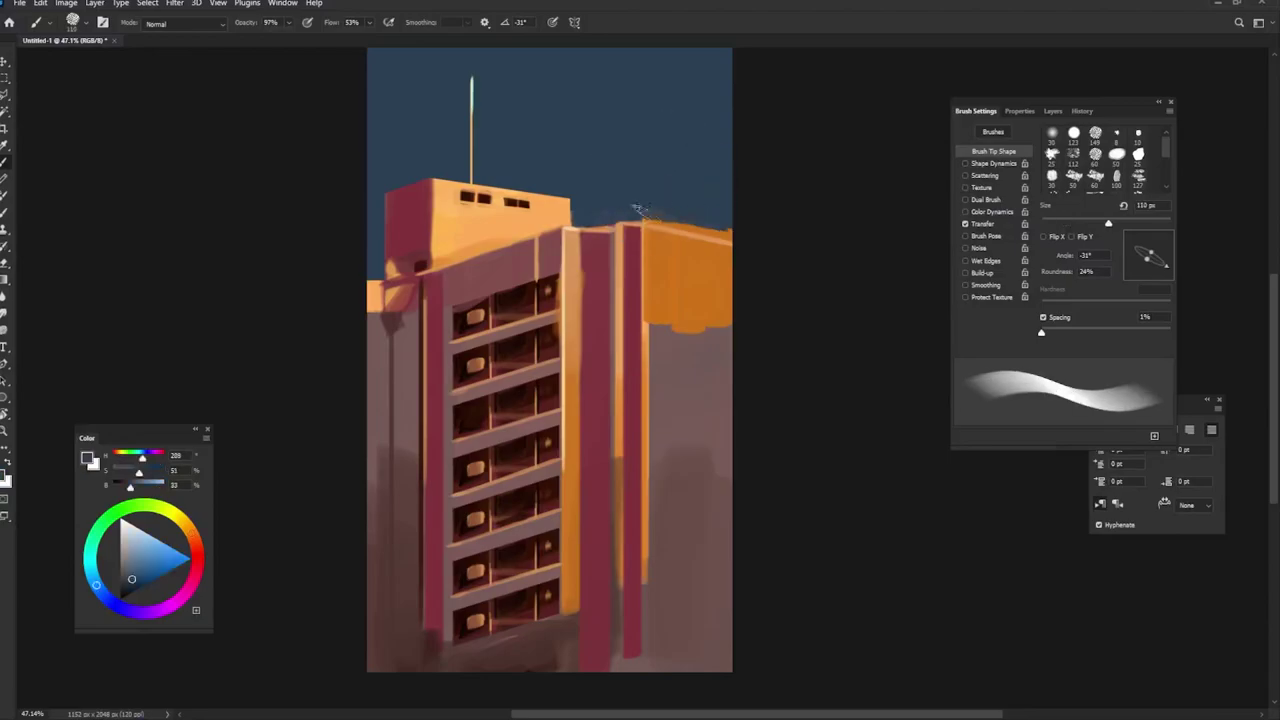
left_click(677, 279, "alt")
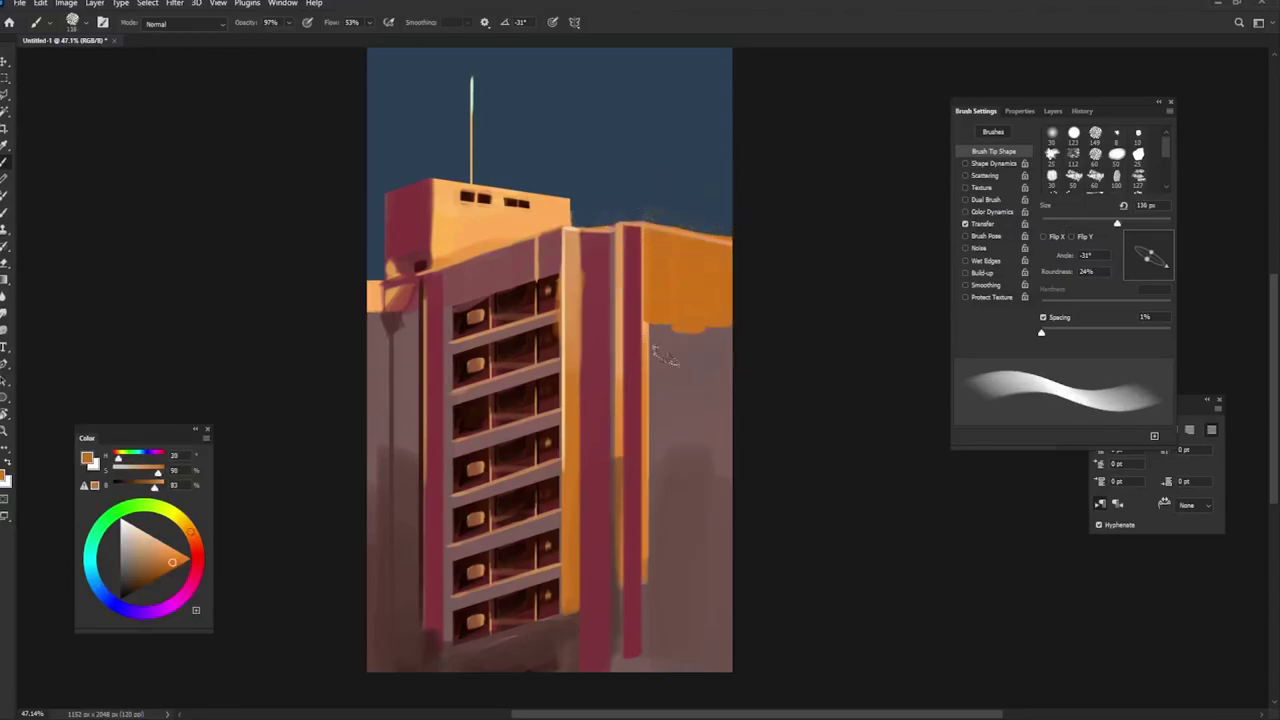
mouse_move(687, 322)
left_mouse_down()
mouse_move(651, 465)
mouse_move(656, 640)
left_mouse_up()
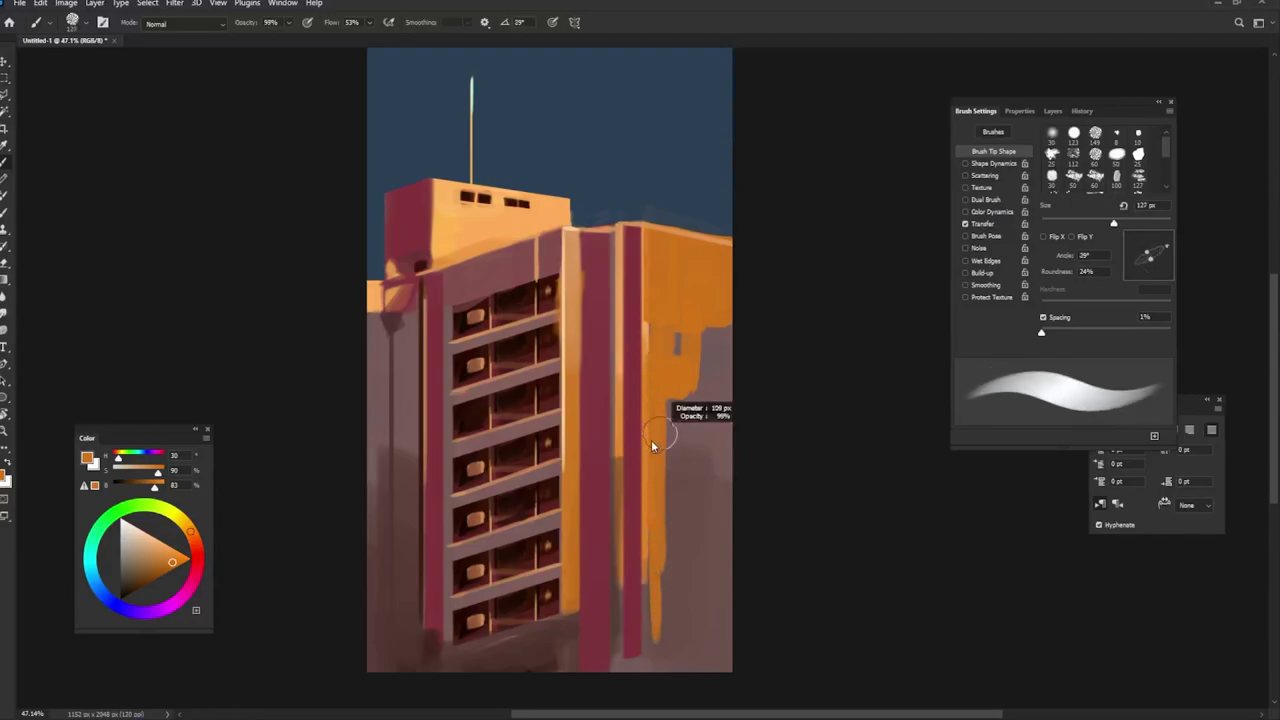
left_click(680, 445, "alt")
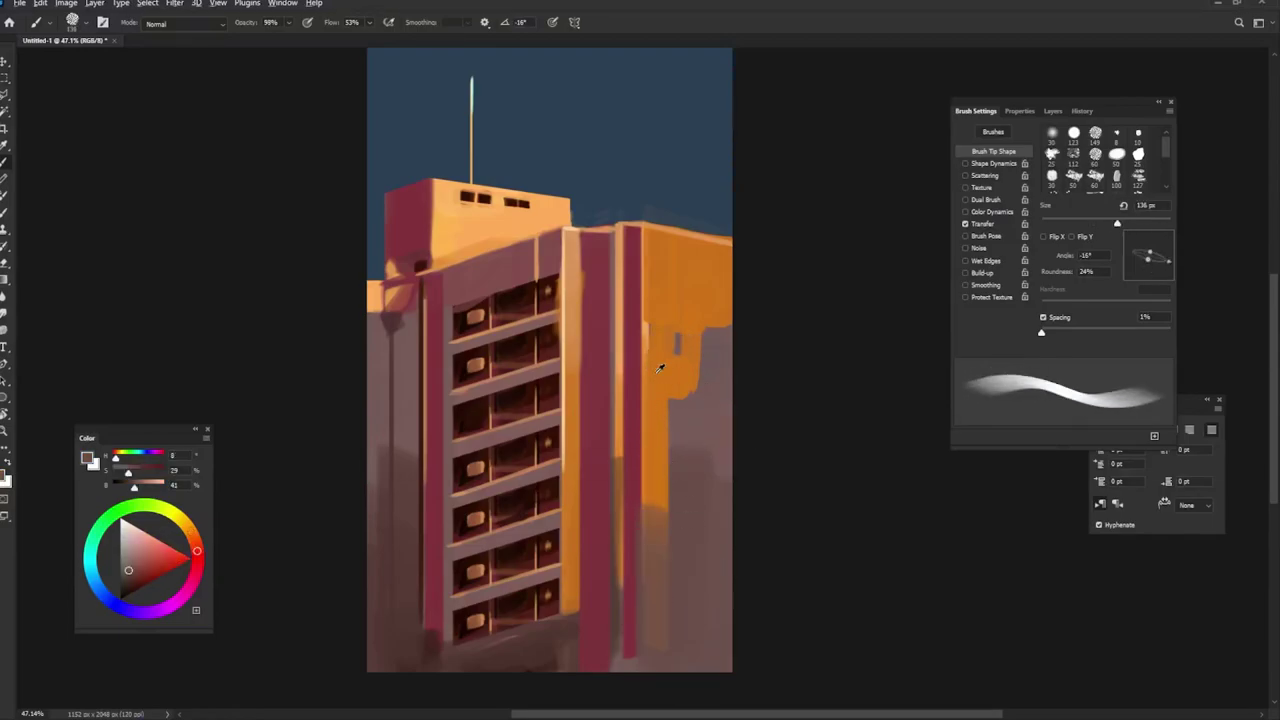
left_click(708, 340, "alt")
mouse_move(668, 405)
left_mouse_down()
mouse_move(722, 395)
mouse_move(704, 360)
left_mouse_up()
key("shift+Right")
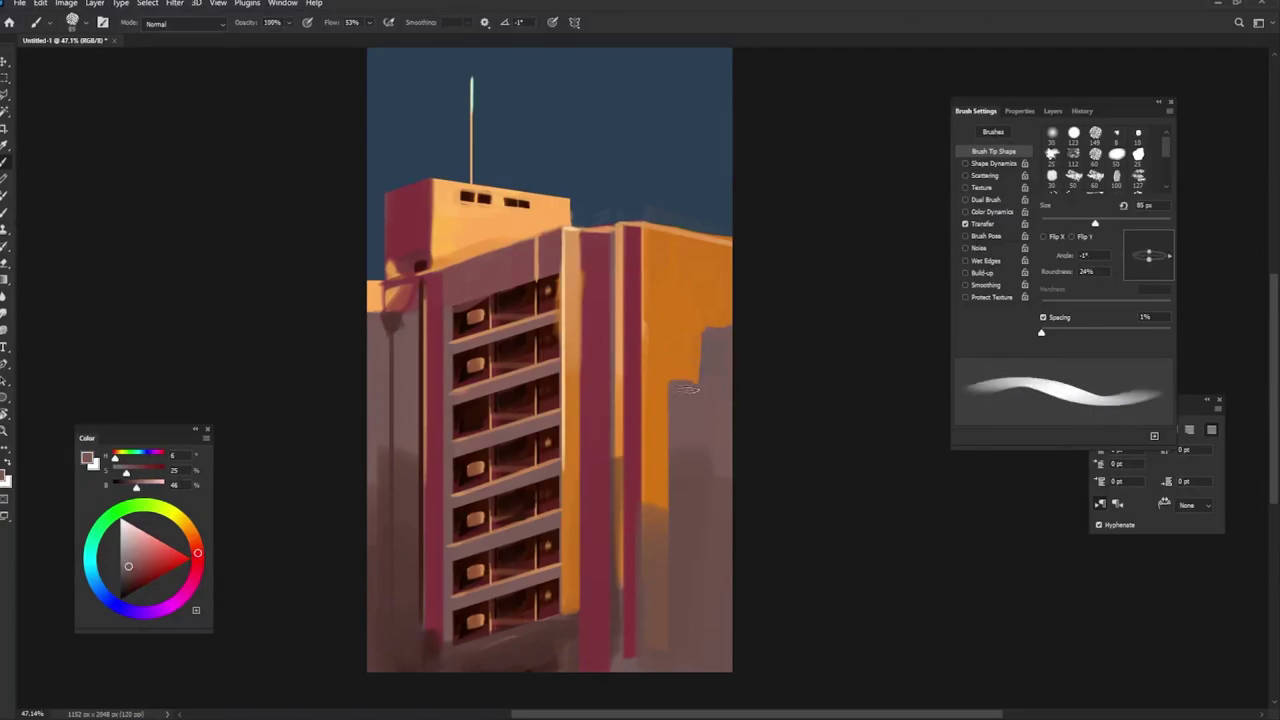
Step: Paint dusty red-pink strokes over two front-face window columns
left_click(688, 323, "alt")
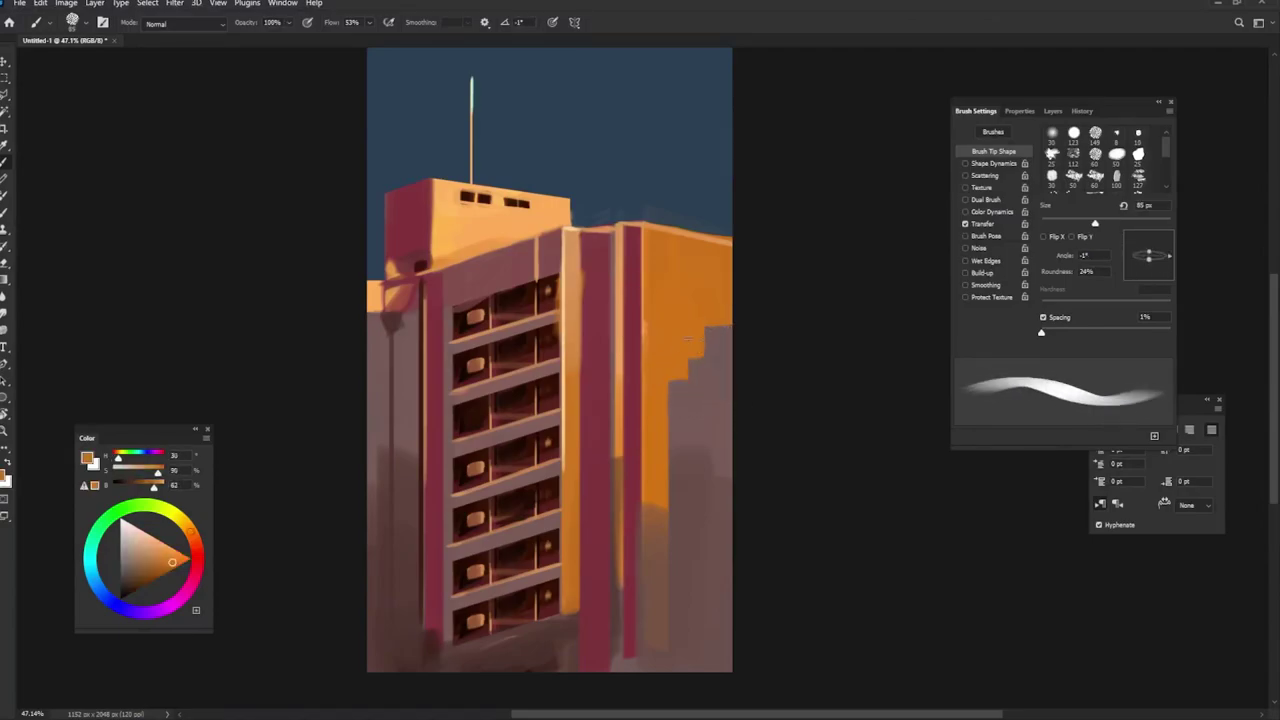
left_click(508, 277, "alt")
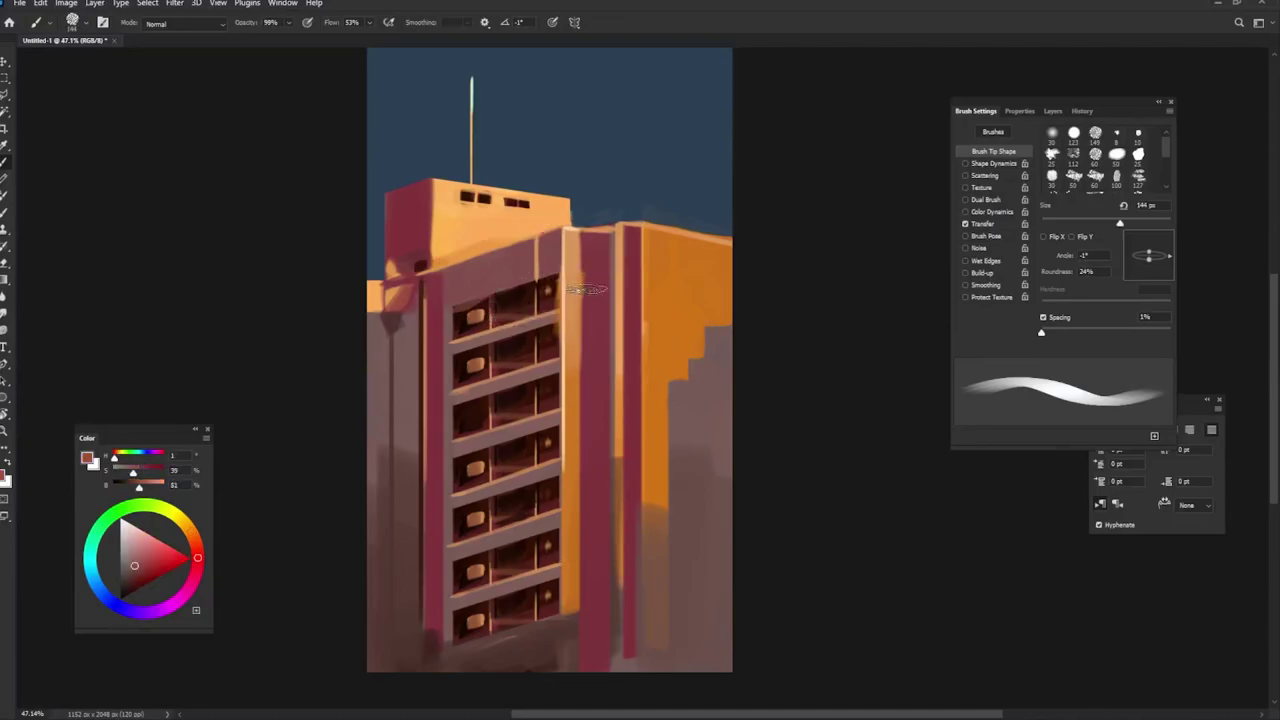
left_click_drag(495, 300, 482, 600)
mouse_move(520, 262)
left_mouse_down()
mouse_move(520, 625)
mouse_move(529, 614)
left_mouse_up()
Step: Finish the pink window columns and add a peach highlight along the front face's top edge
mouse_move(466, 291)
left_mouse_down()
mouse_move(449, 537)
mouse_move(475, 640)
mouse_move(455, 655)
left_mouse_up()
key("bracketleft")
key("bracketleft")
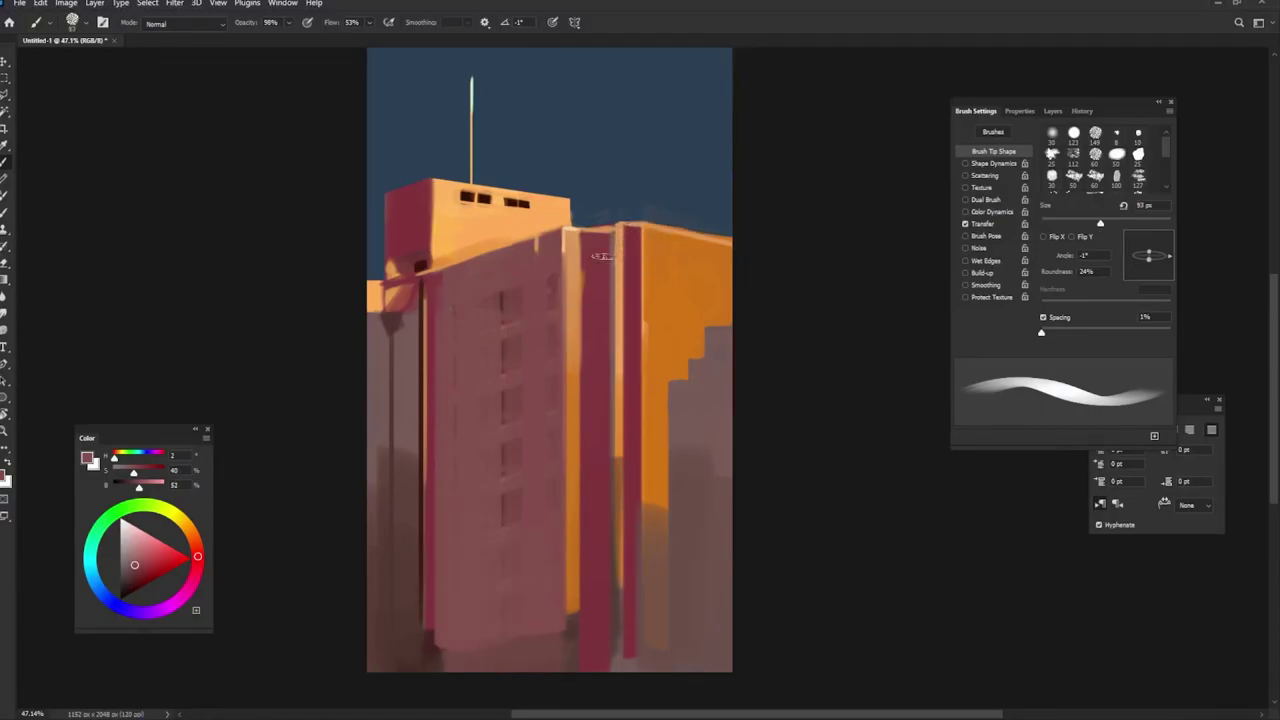
left_click(566, 232, "alt")
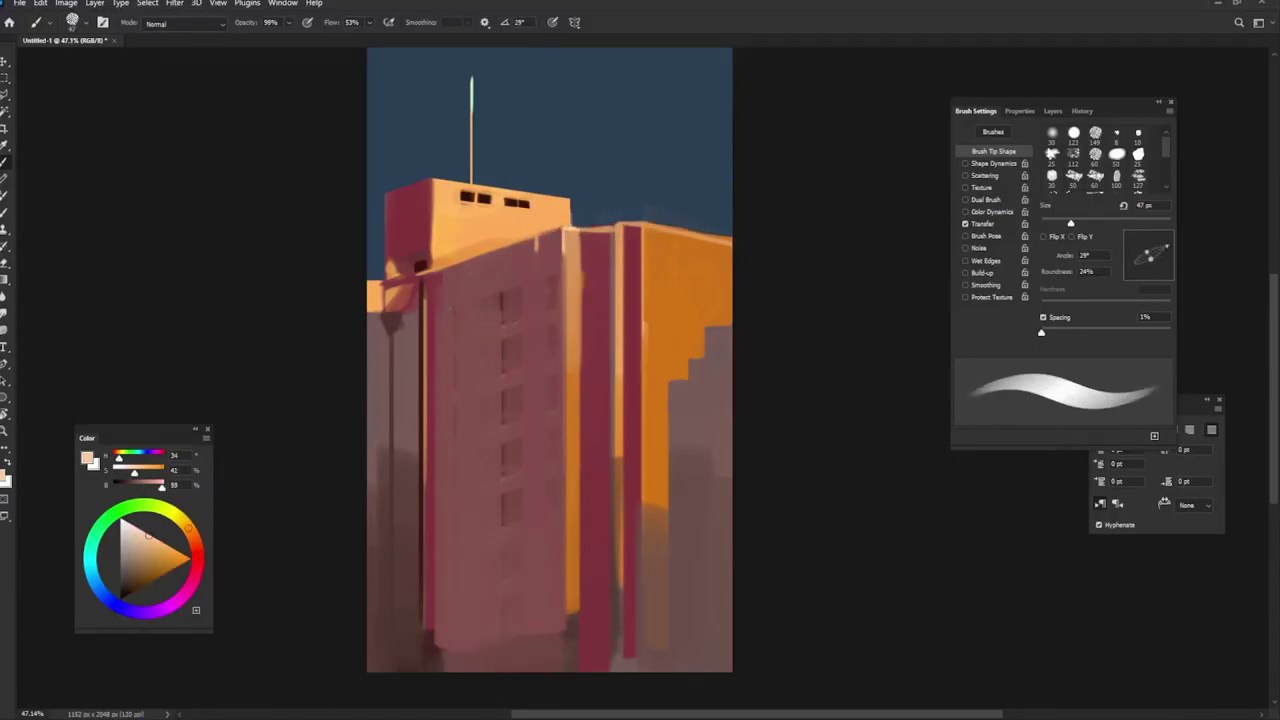
left_click_drag(440, 268, 564, 229)
Step: Paint light peach along the roof edge at full opacity and blend orange across the right wall
key("shift+Right")
key("shift+Right")
key("shift+Right")
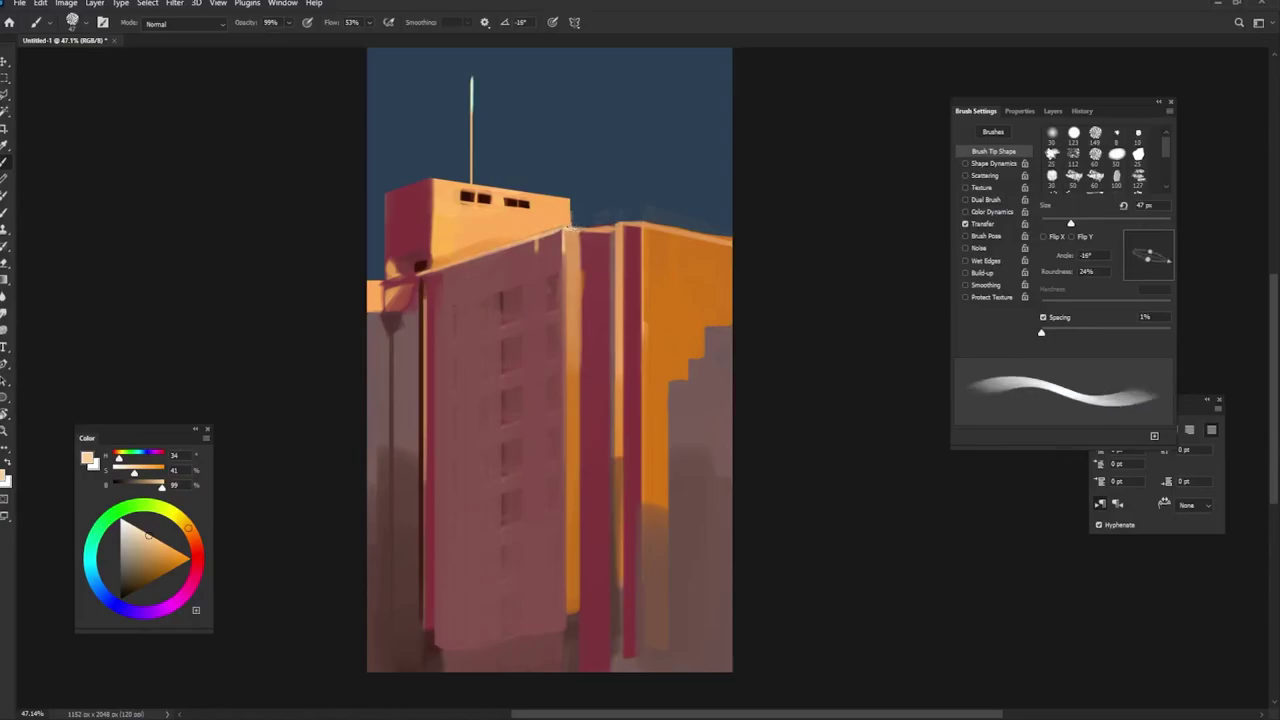
key("shift+Left")
key("shift+Left")
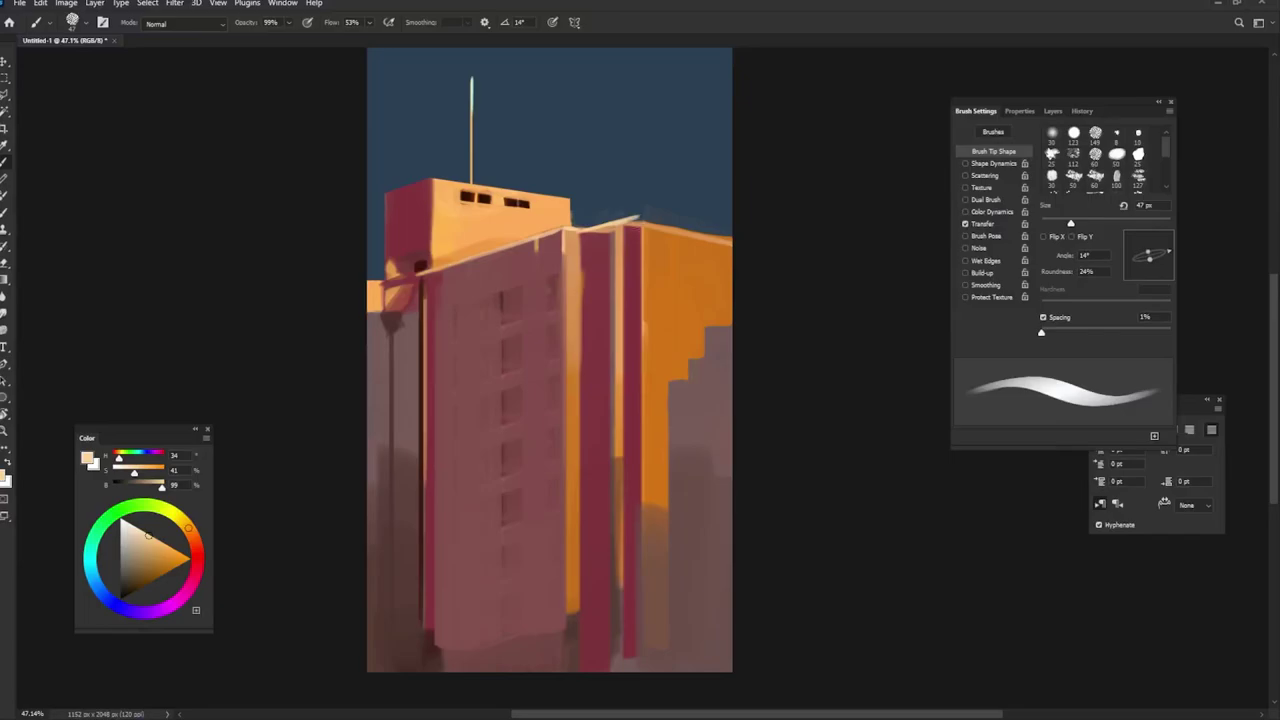
left_click(629, 220, "alt")
left_click(591, 243, "alt")
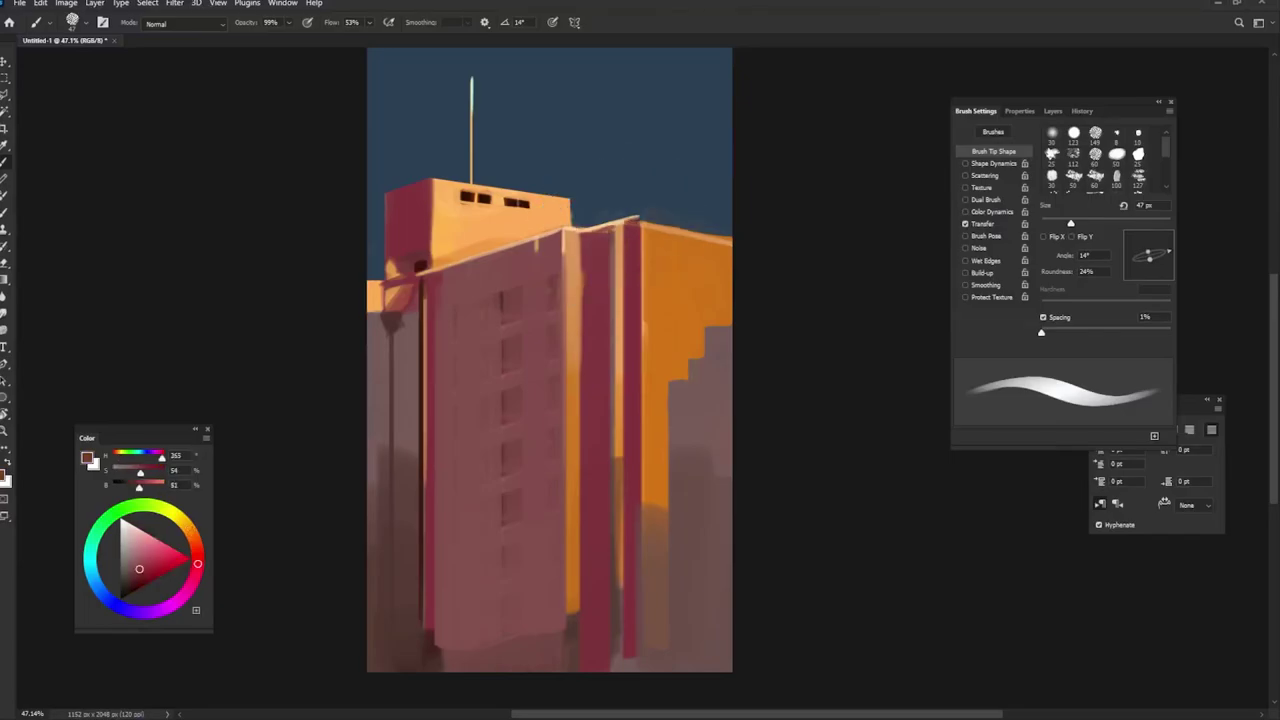
left_click(618, 218, "alt")
key("shift+Right")
key("shift+Right")
key("0")
mouse_move(638, 216)
left_mouse_down()
mouse_move(732, 230)
mouse_move(662, 236)
mouse_move(670, 260)
mouse_move(720, 285)
mouse_move(698, 320)
left_mouse_up()
left_click(671, 249, "alt")
left_click(700, 270, "alt")
left_click(670, 275, "alt")
mouse_move(660, 275)
left_mouse_down()
mouse_move(685, 315)
mouse_move(686, 244)
mouse_move(730, 238)
left_mouse_up()
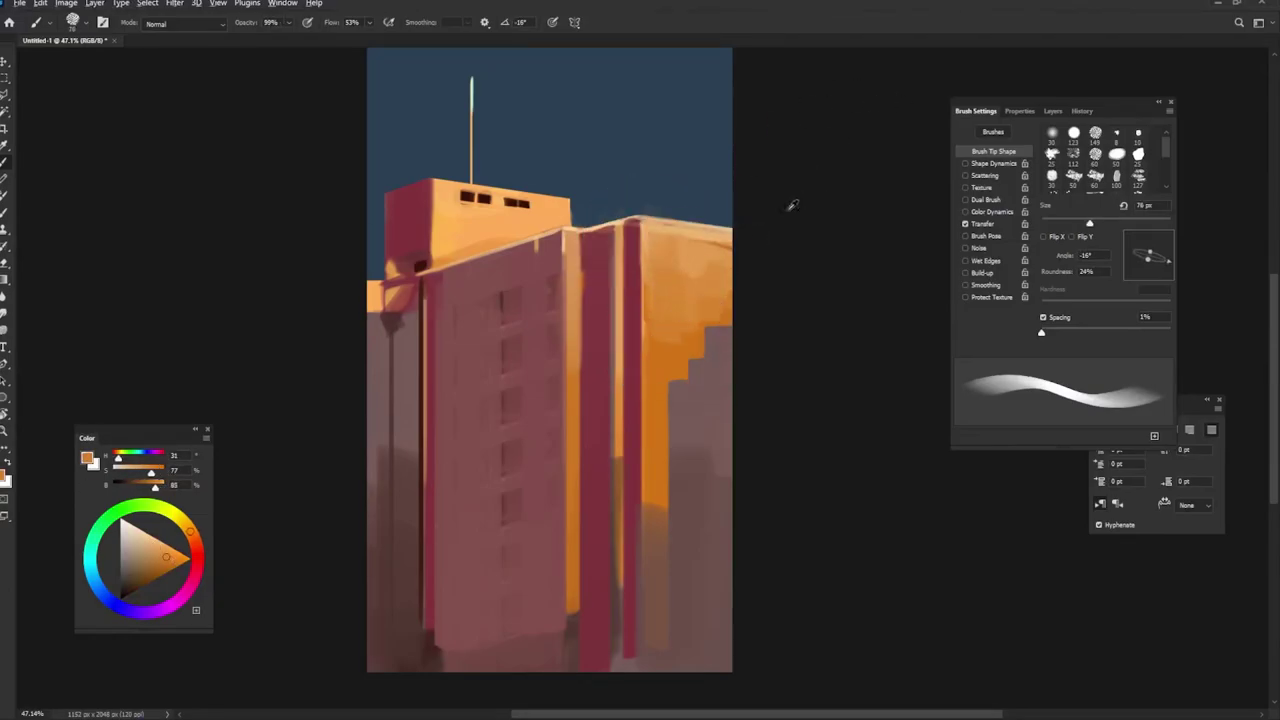
Step: Darken the building's left edge column with dark brown at about 68 px
left_click(378, 289, "alt")
left_click_drag(386, 300, 410, 340)
left_click(420, 262, "alt")
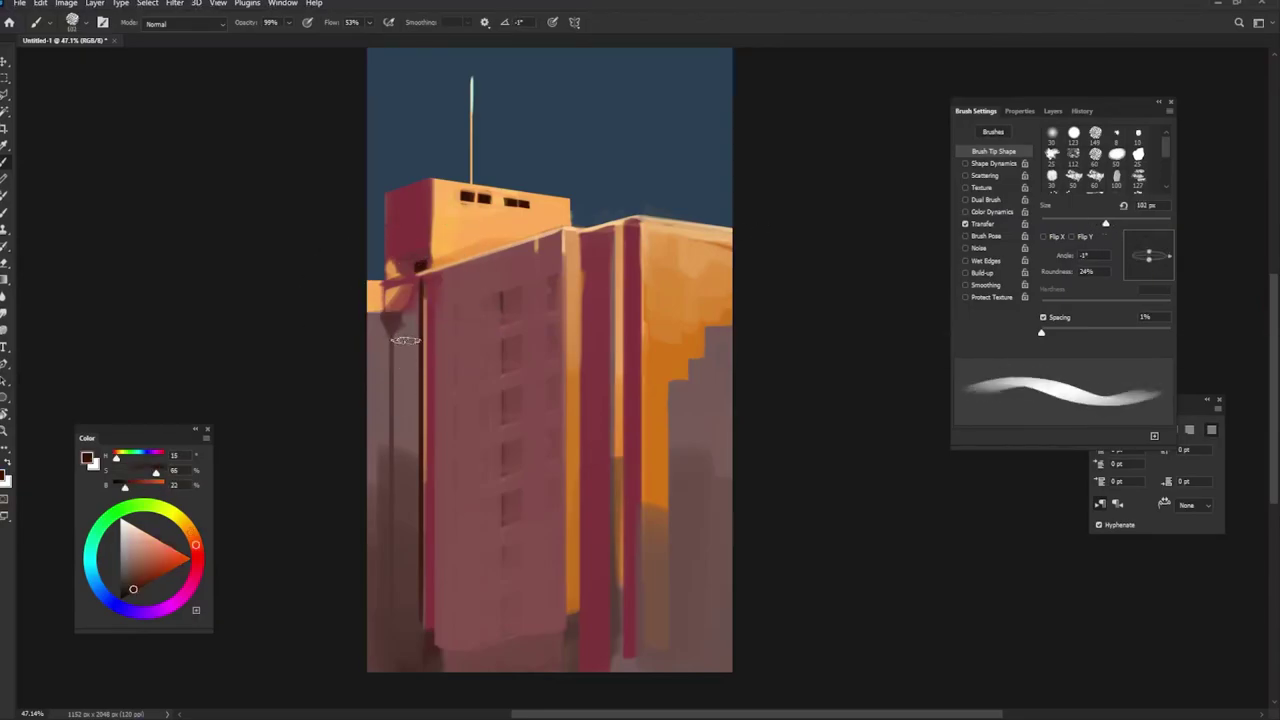
left_click(405, 338, "alt")
left_click_drag(405, 338, 405, 510)
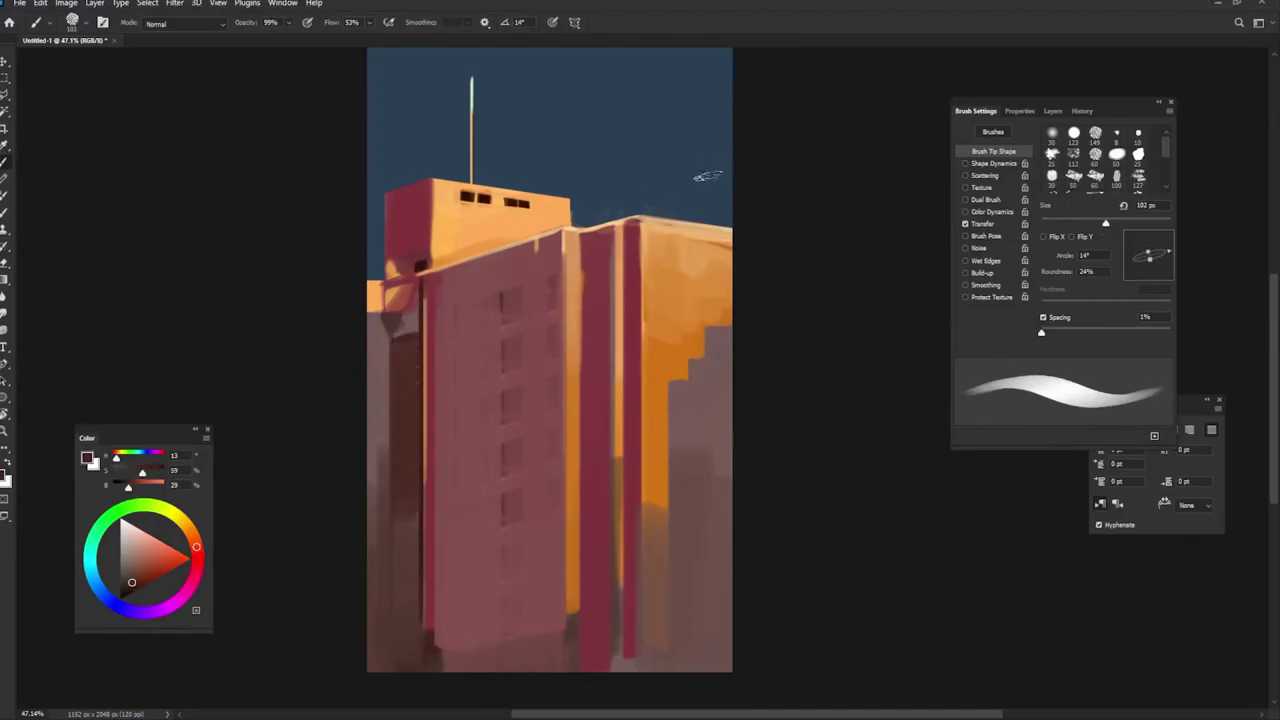
Step: Paint a crimson-pink stripe down the left edge at 100% opacity
left_click(428, 380, "alt")
left_click_drag(412, 400, 400, 400)
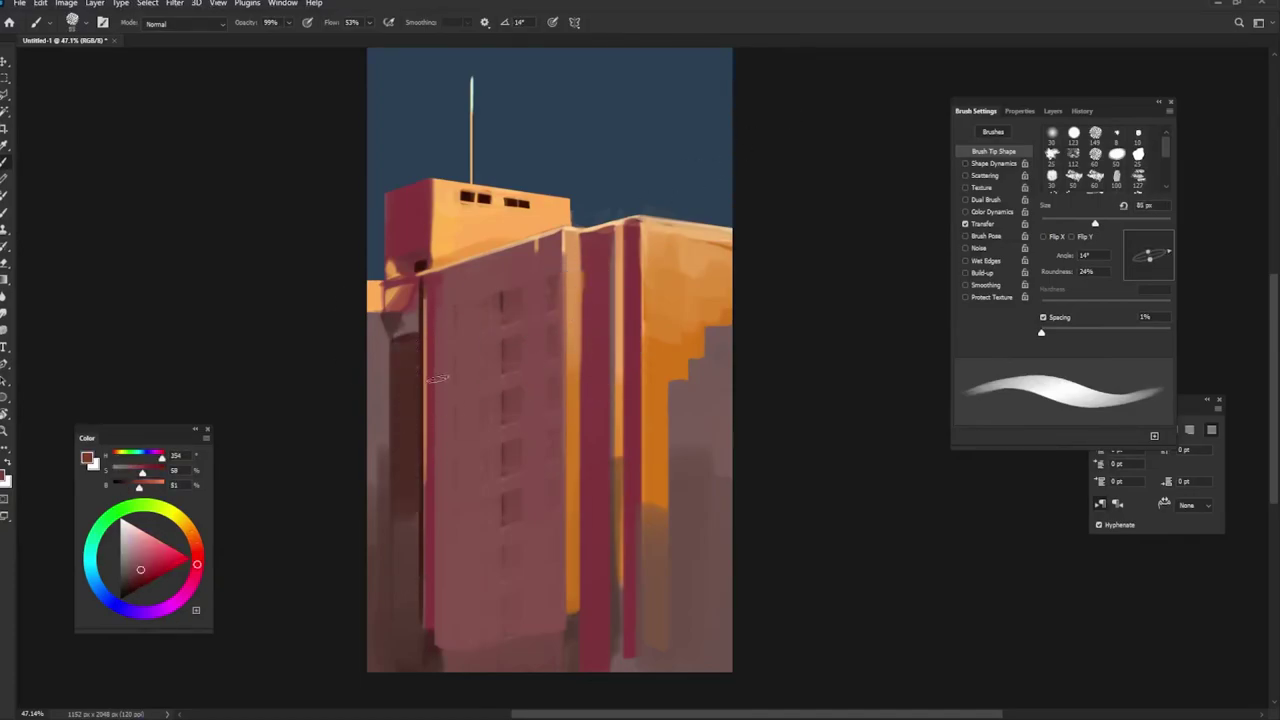
key("0")
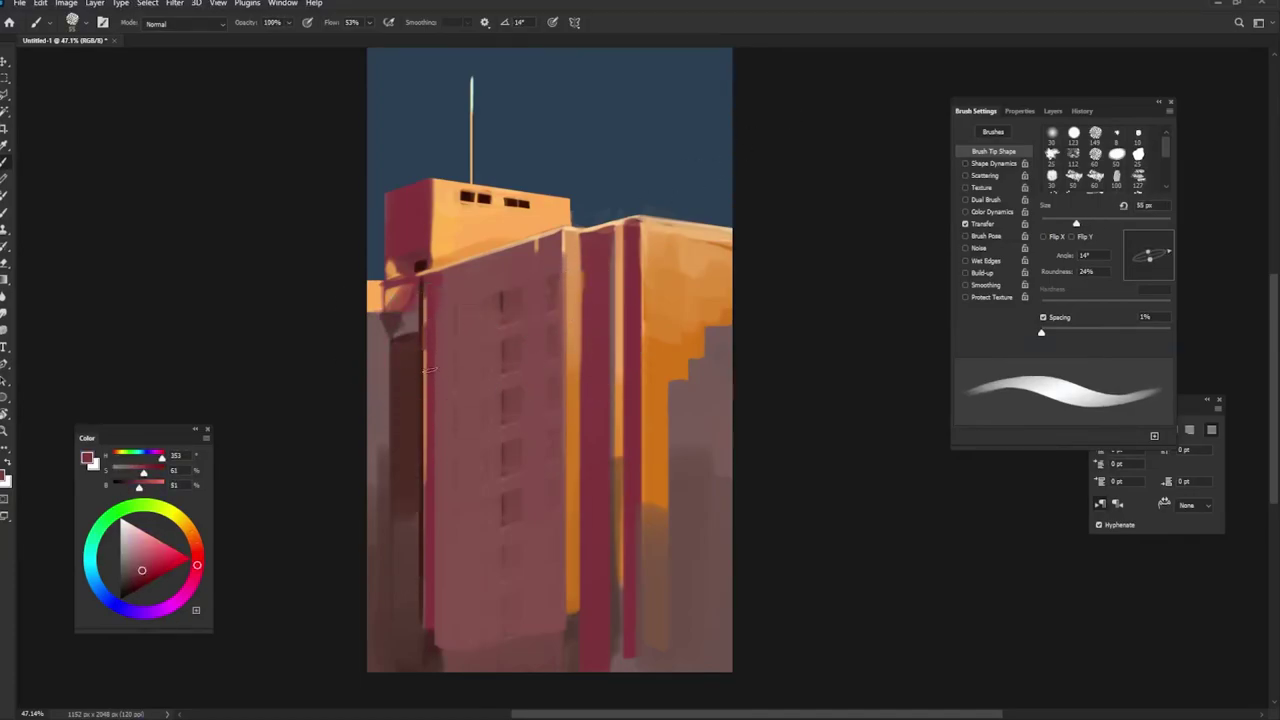
mouse_move(431, 370)
left_mouse_down()
mouse_move(433, 555)
mouse_move(445, 553)
left_mouse_up()
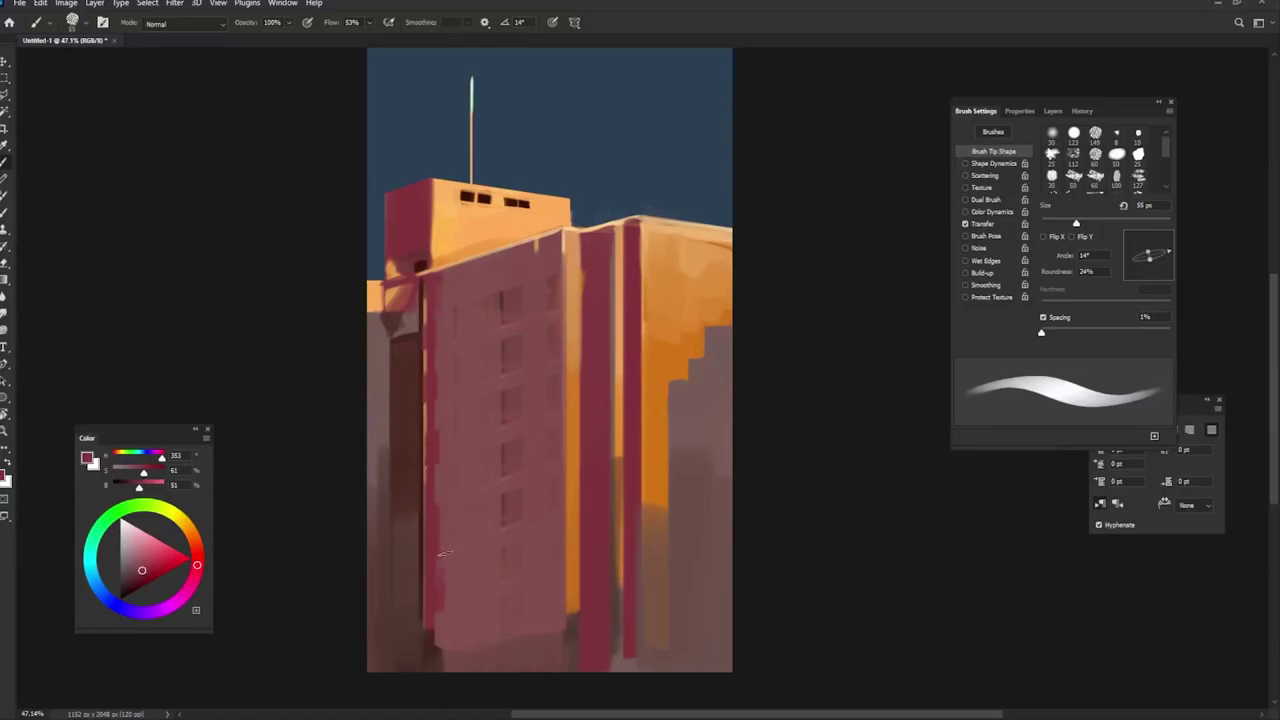
Step: Pick a muted red-pink at 90% opacity with a brush of about 93 px
left_click(718, 232, "alt")
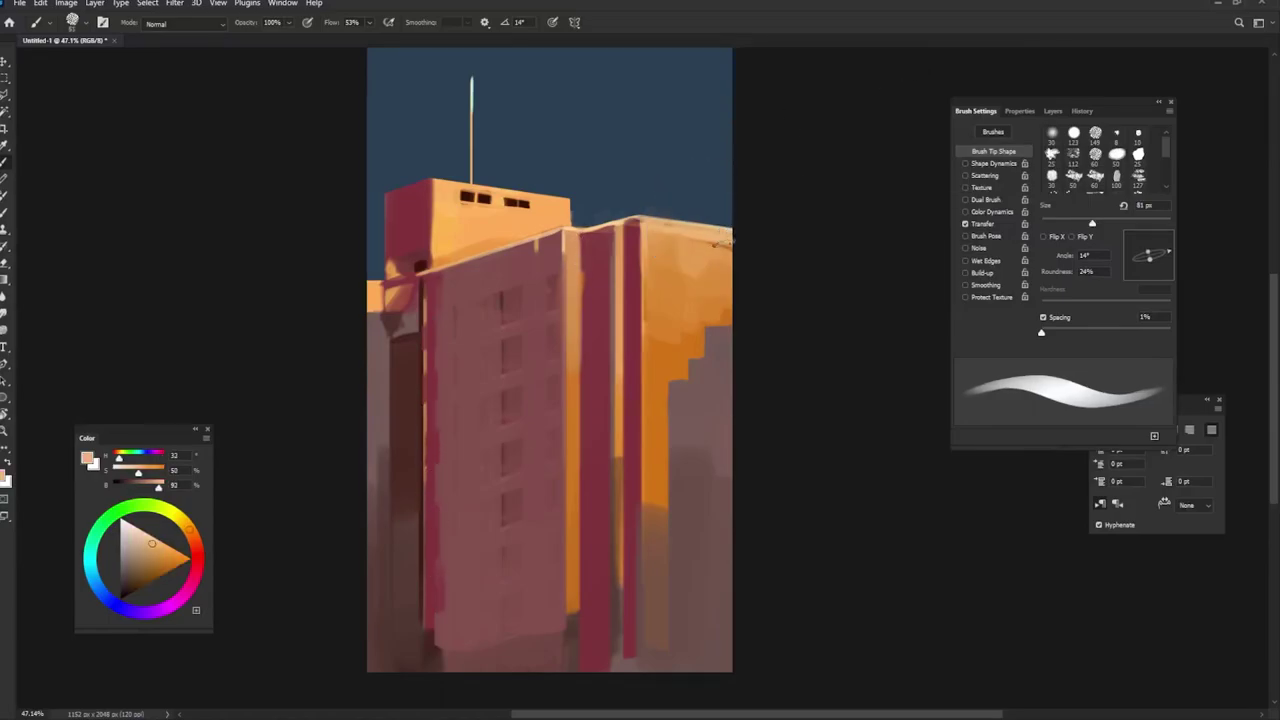
left_click(707, 235, "alt")
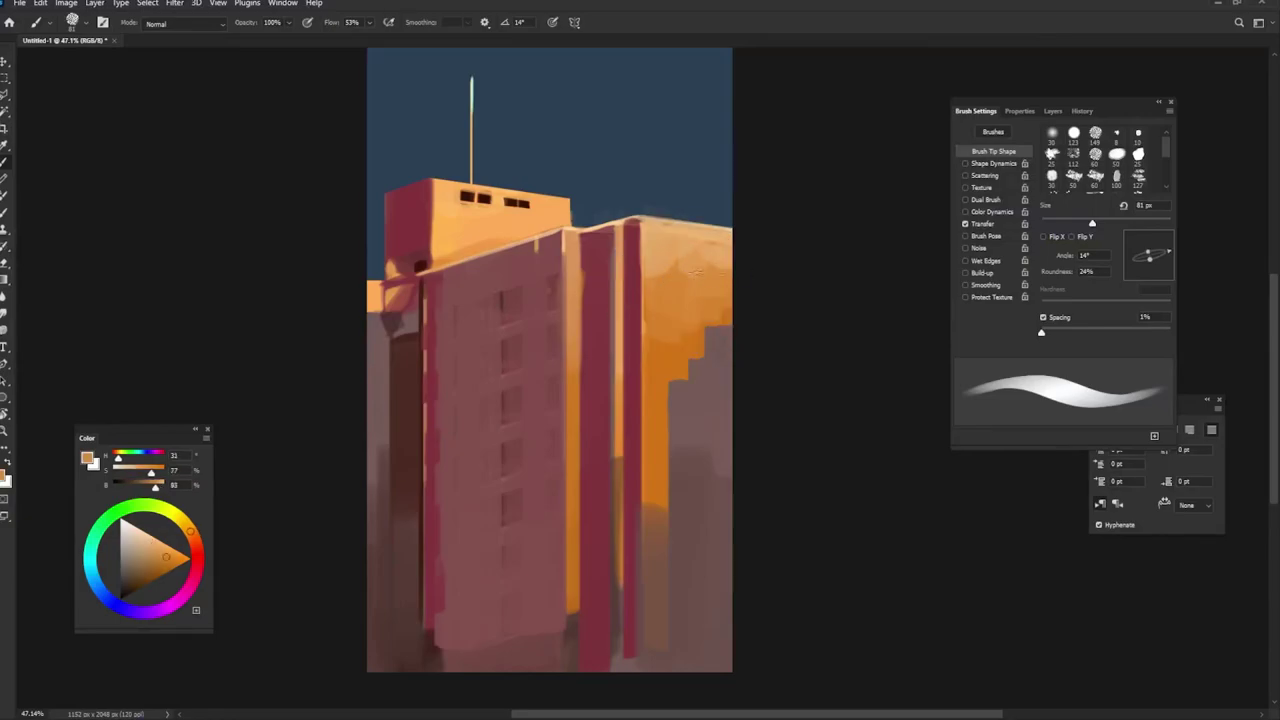
key("9")
left_click(524, 300, "alt")
key("bracketright")
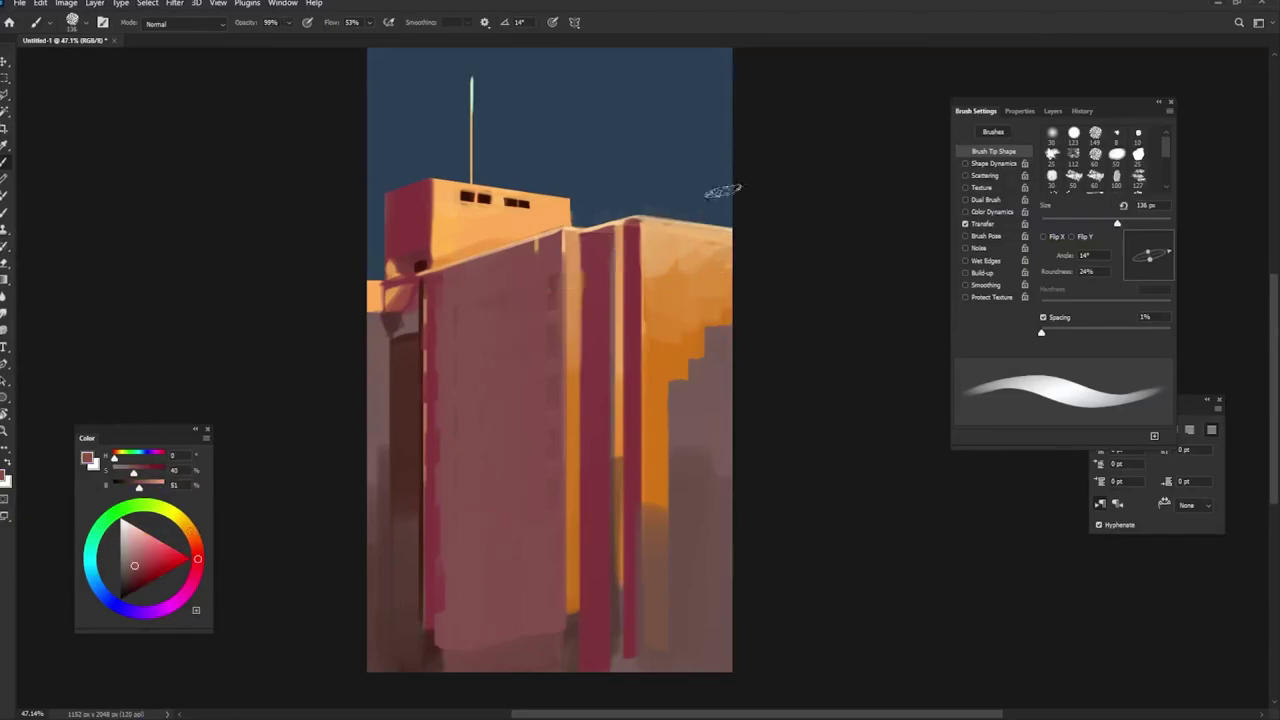
Step: Outline and fill a dark red-brown window band below the roof edge with a 51 px brush
left_click(483, 196, "alt")
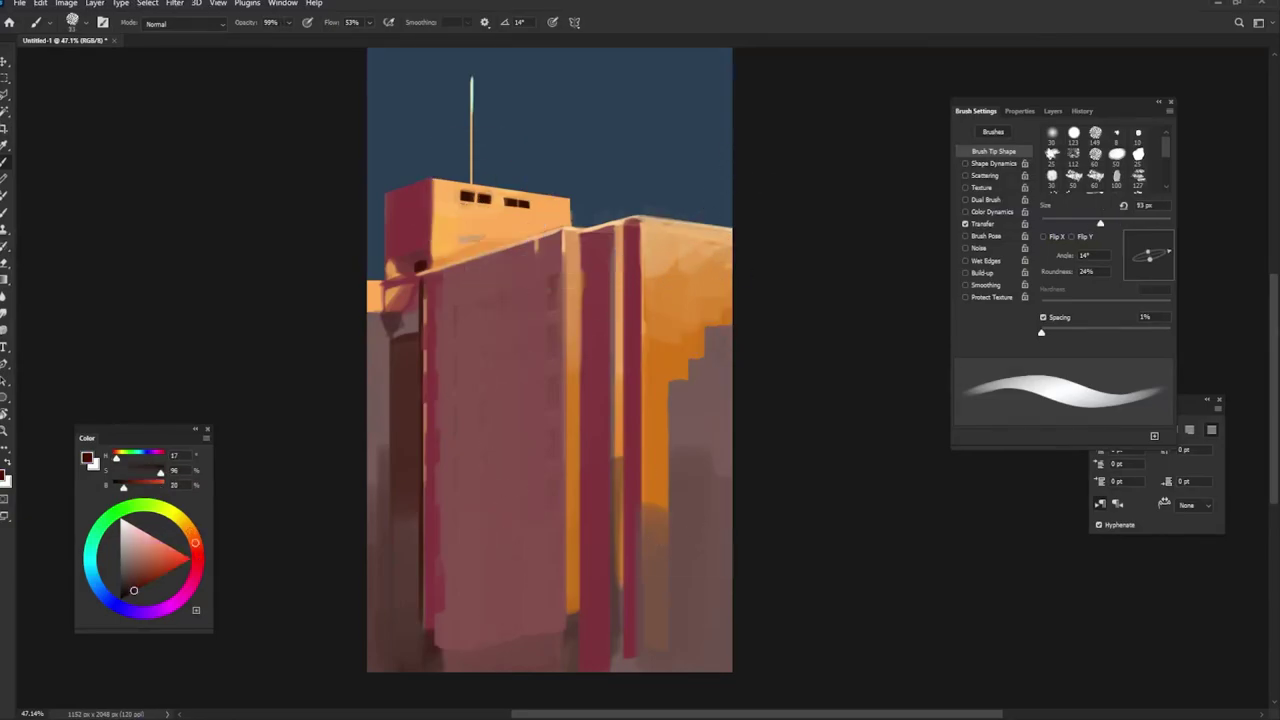
left_click_drag(486, 280, 448, 300)
left_click_drag(540, 268, 542, 306)
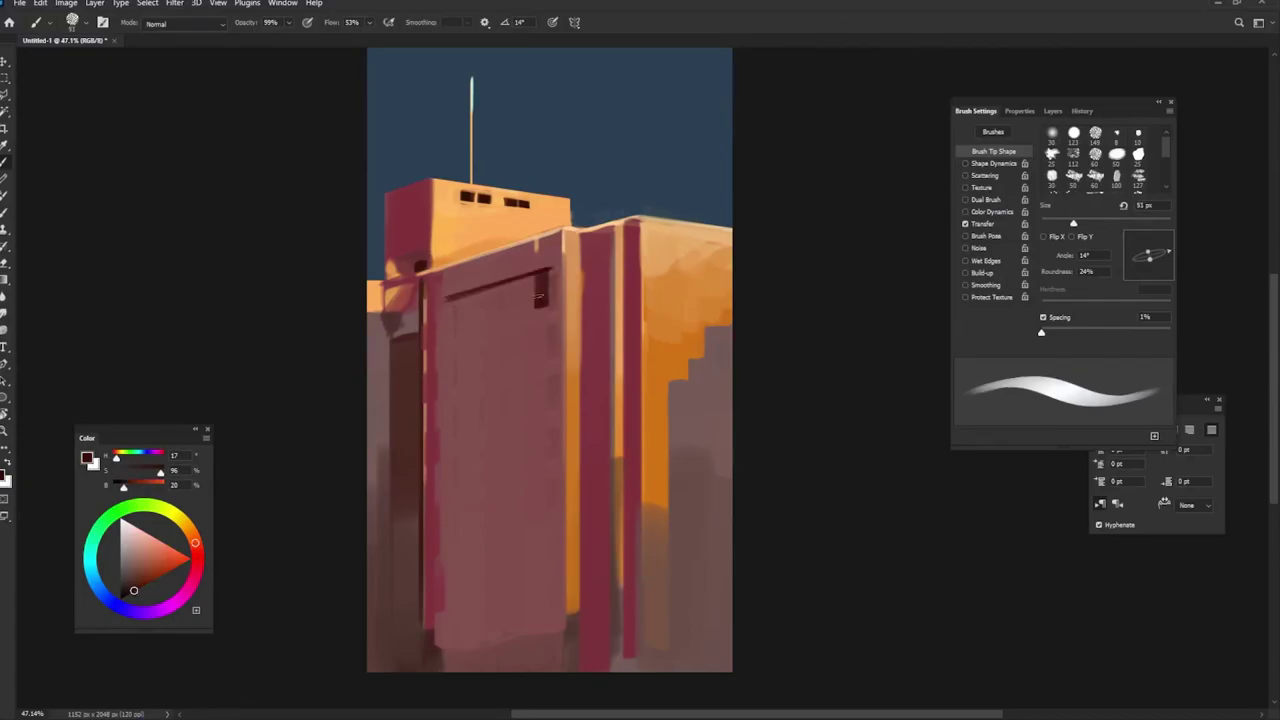
left_click_drag(450, 300, 449, 328)
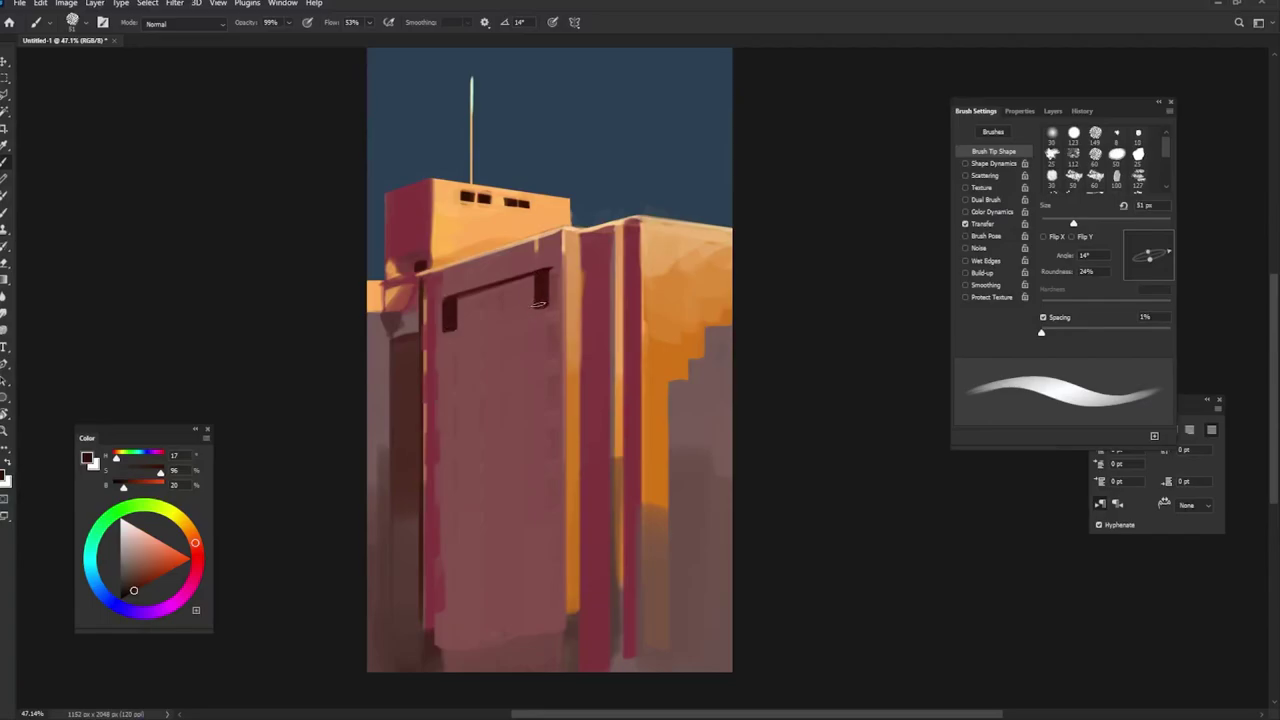
mouse_move(537, 303)
left_mouse_down()
mouse_move(448, 326)
mouse_move(505, 322)
mouse_move(485, 295)
mouse_move(526, 305)
left_mouse_up()
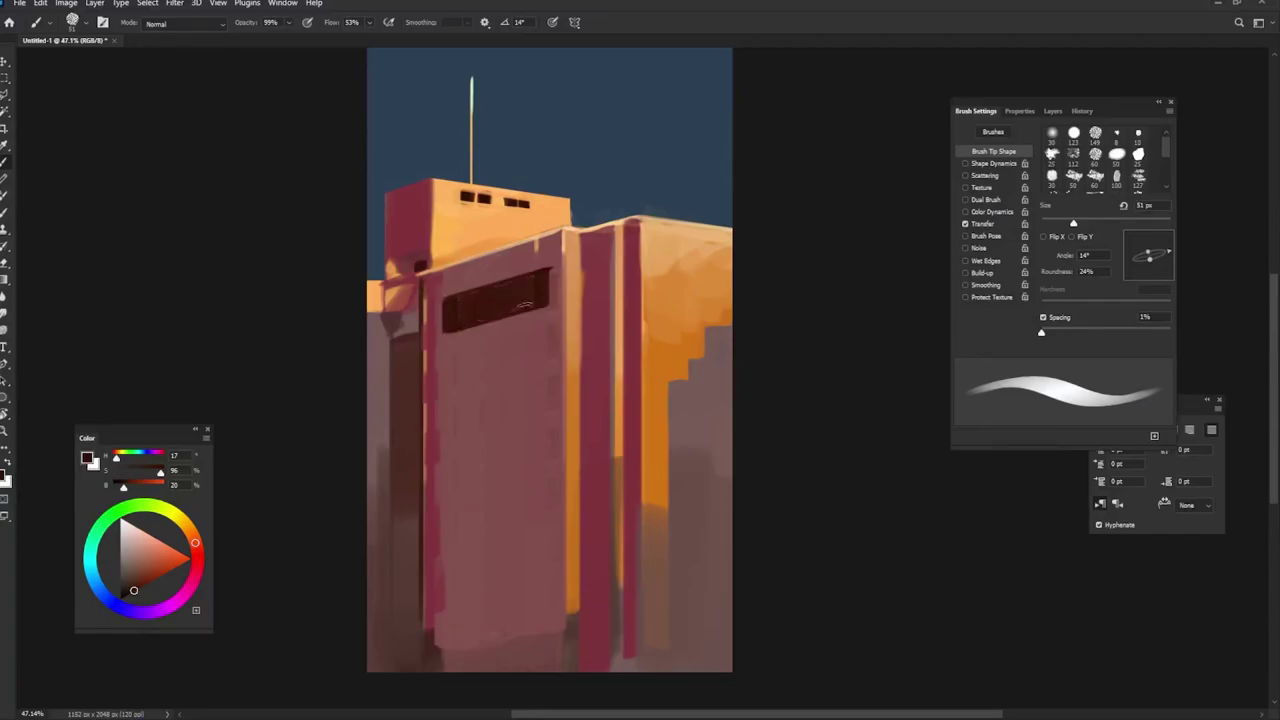
Step: Sample pink, orange and dark window brown, enlarging the brush to 55 px
left_click(536, 244, "alt")
left_click(553, 253, "alt")
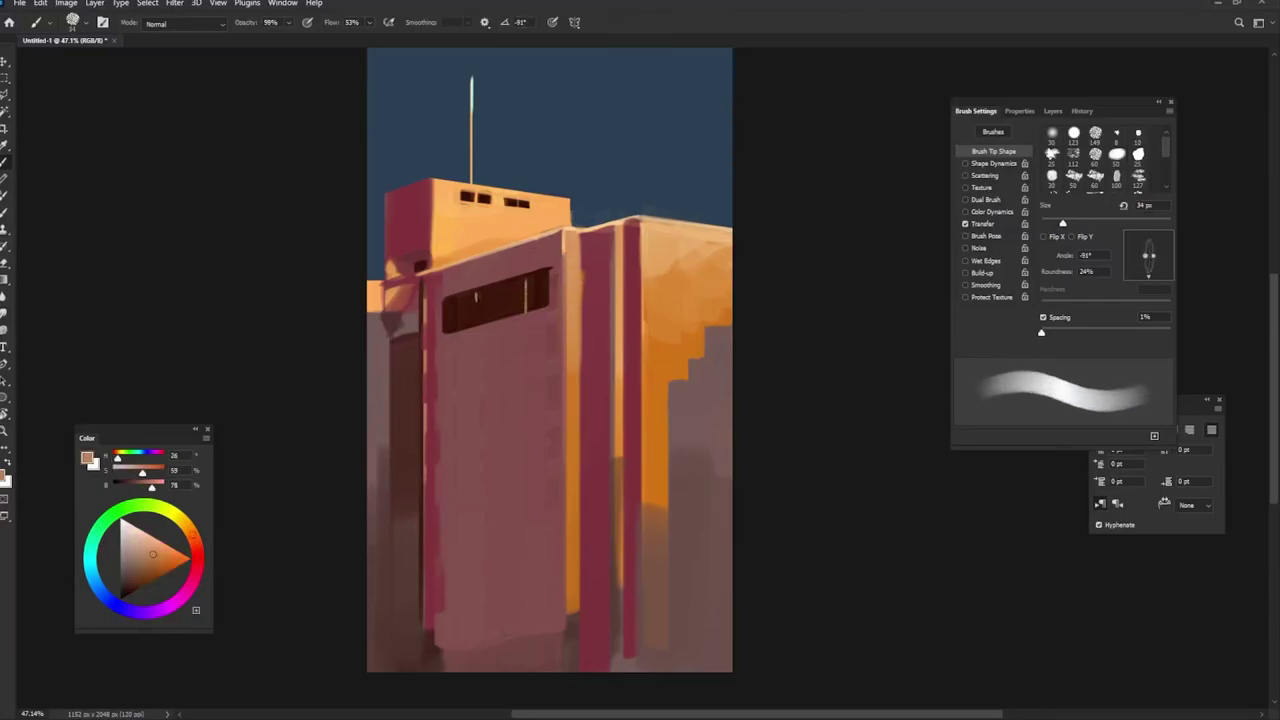
key("bracketright")
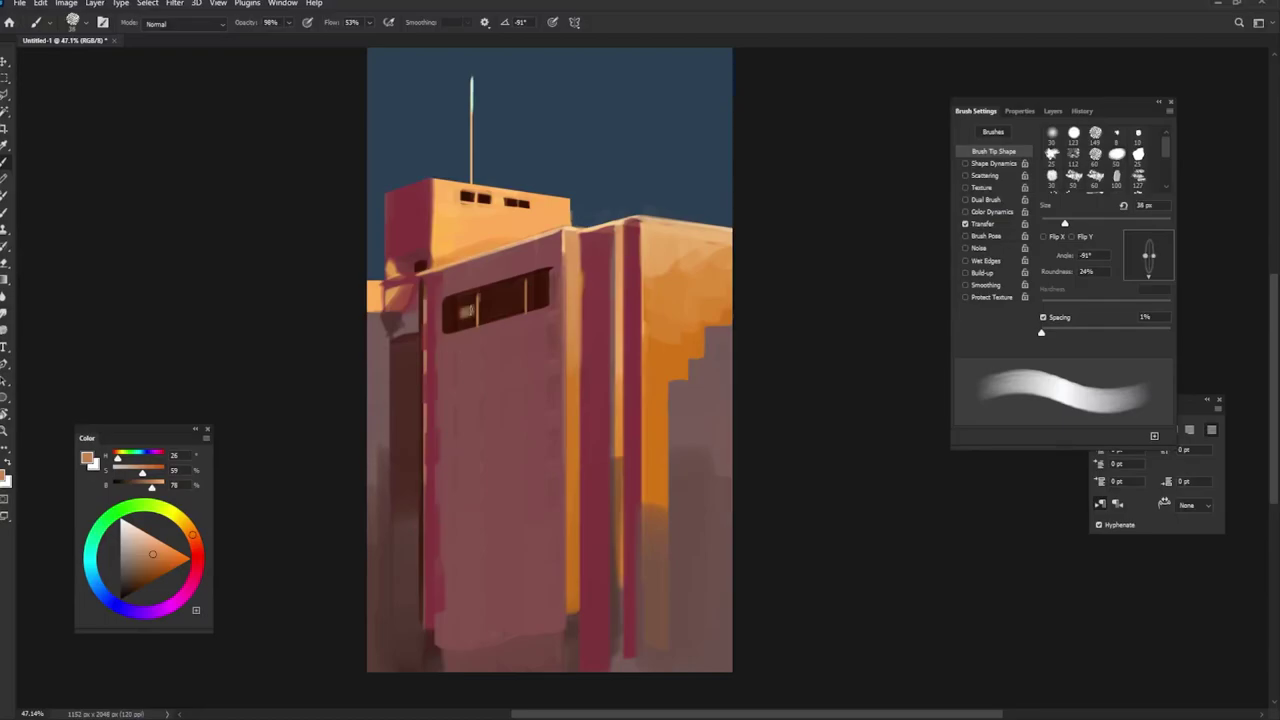
left_click(466, 311, "alt")
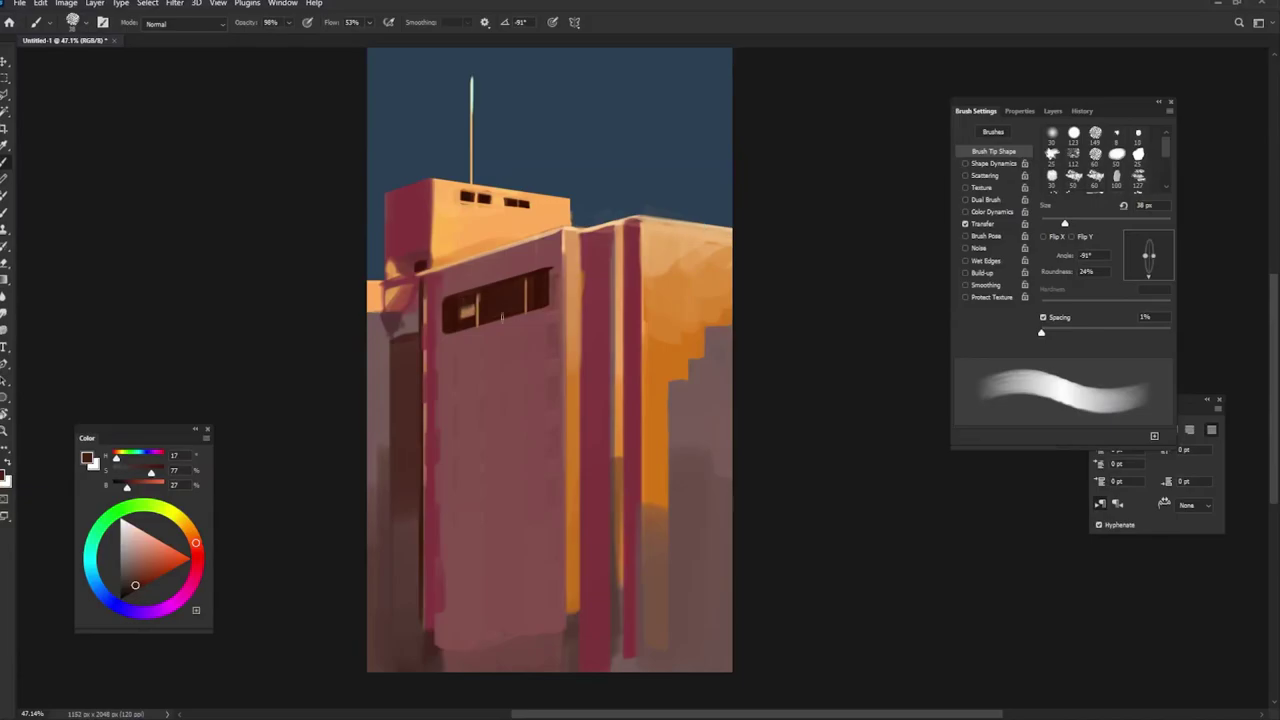
left_click(500, 290, "alt")
key("bracketright")
key("bracketright")
key("bracketright")
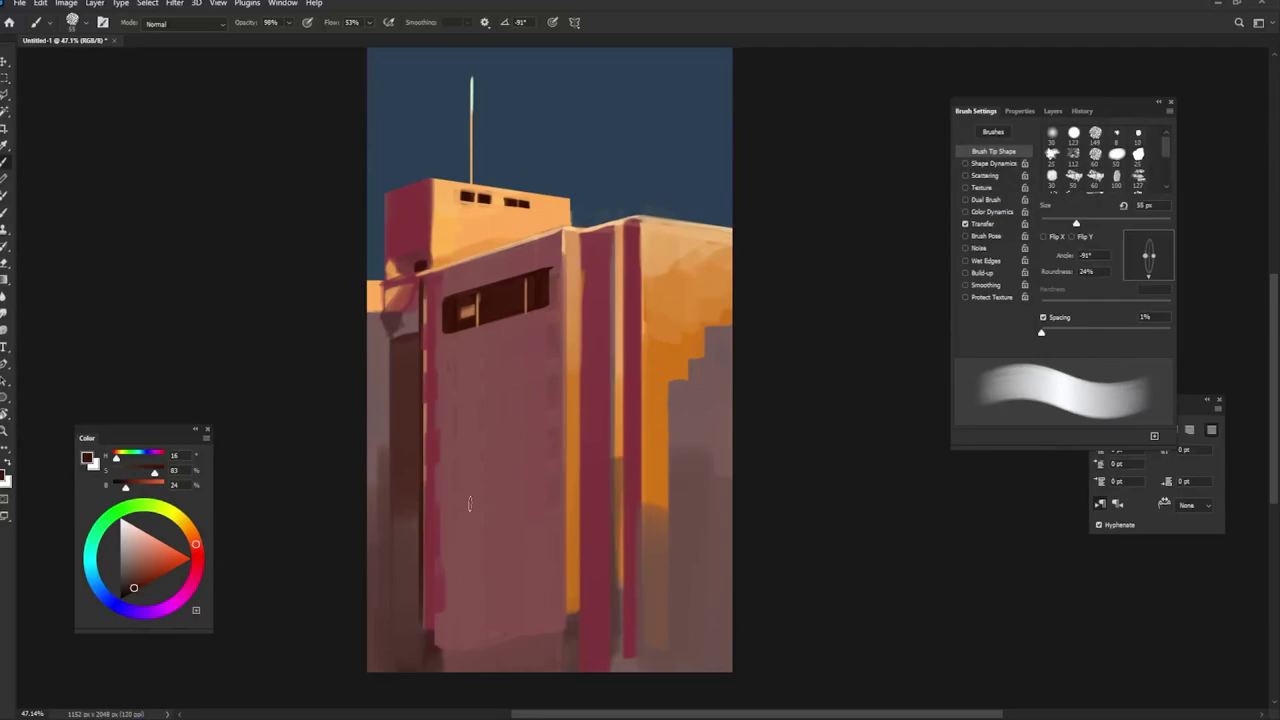
Step: Paint a second dark window band below the first and trim the windows' right edge in wall pink
left_click_drag(452, 372, 548, 350)
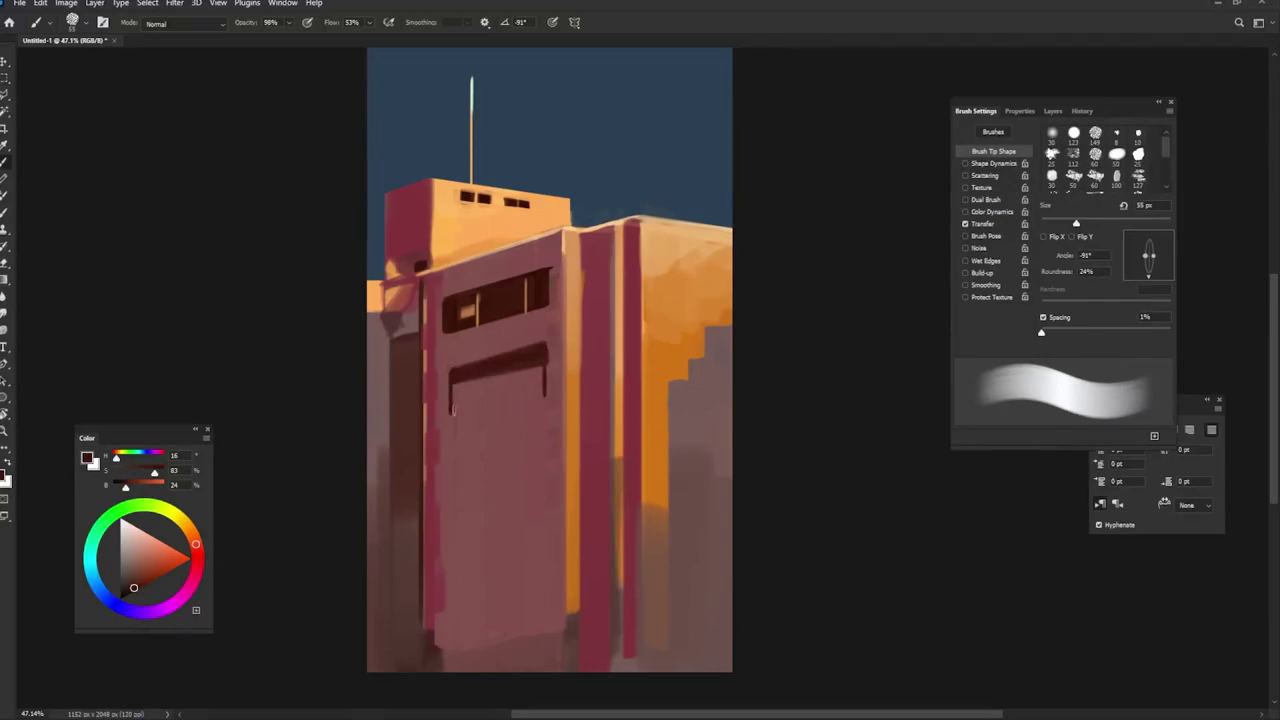
mouse_move(453, 410)
left_mouse_down()
mouse_move(546, 400)
mouse_move(515, 376)
left_mouse_up()
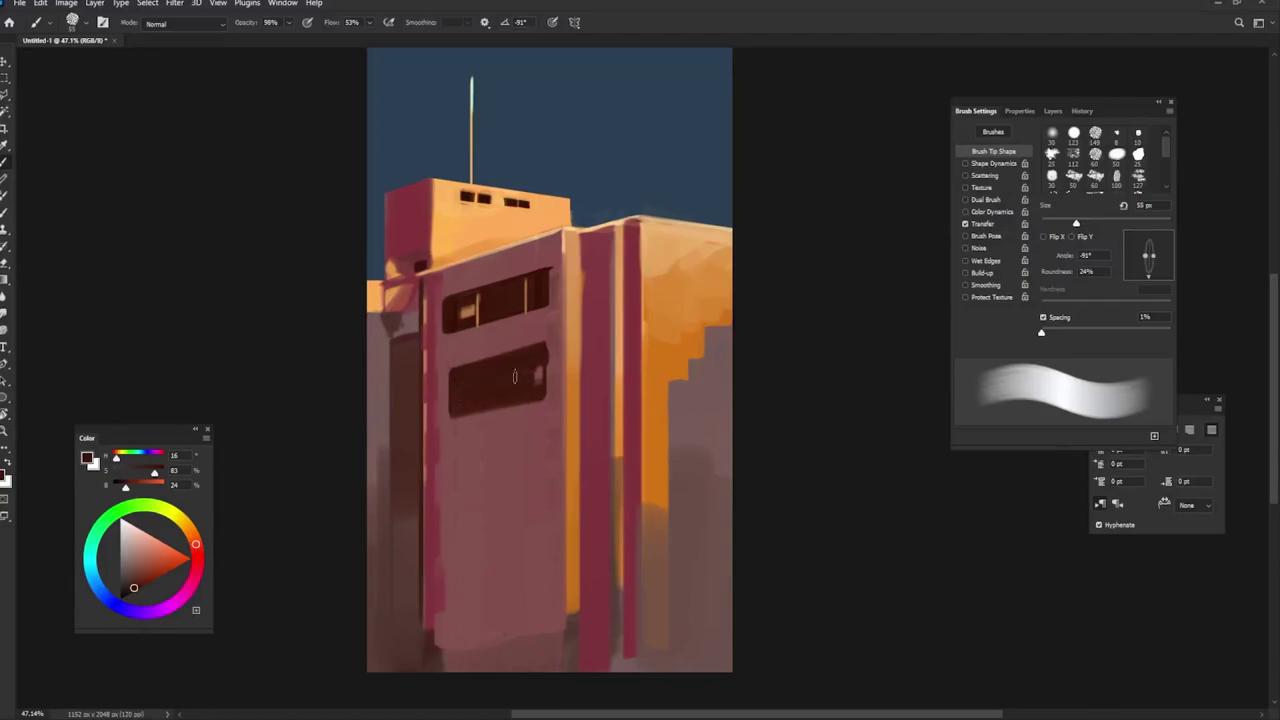
left_click(550, 337, "alt")
left_click(551, 285, "alt")
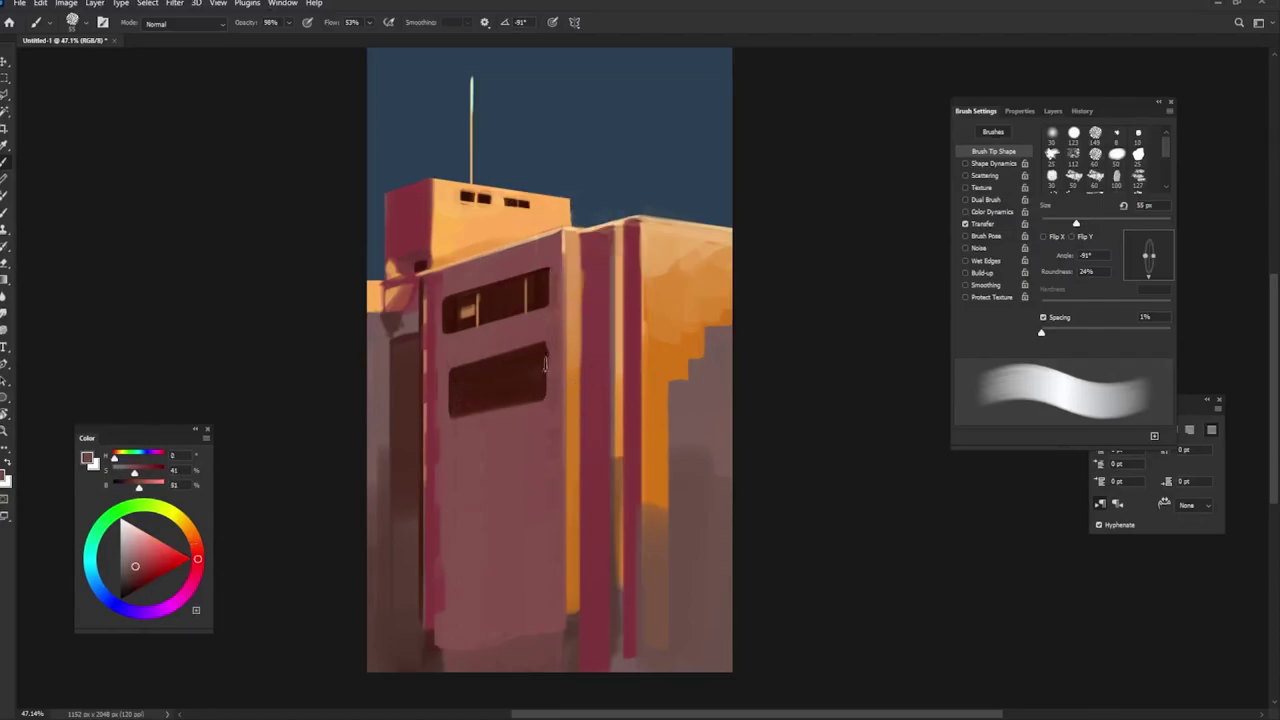
mouse_move(548, 262)
left_mouse_down()
mouse_move(547, 432)
mouse_move(447, 421)
left_mouse_up()
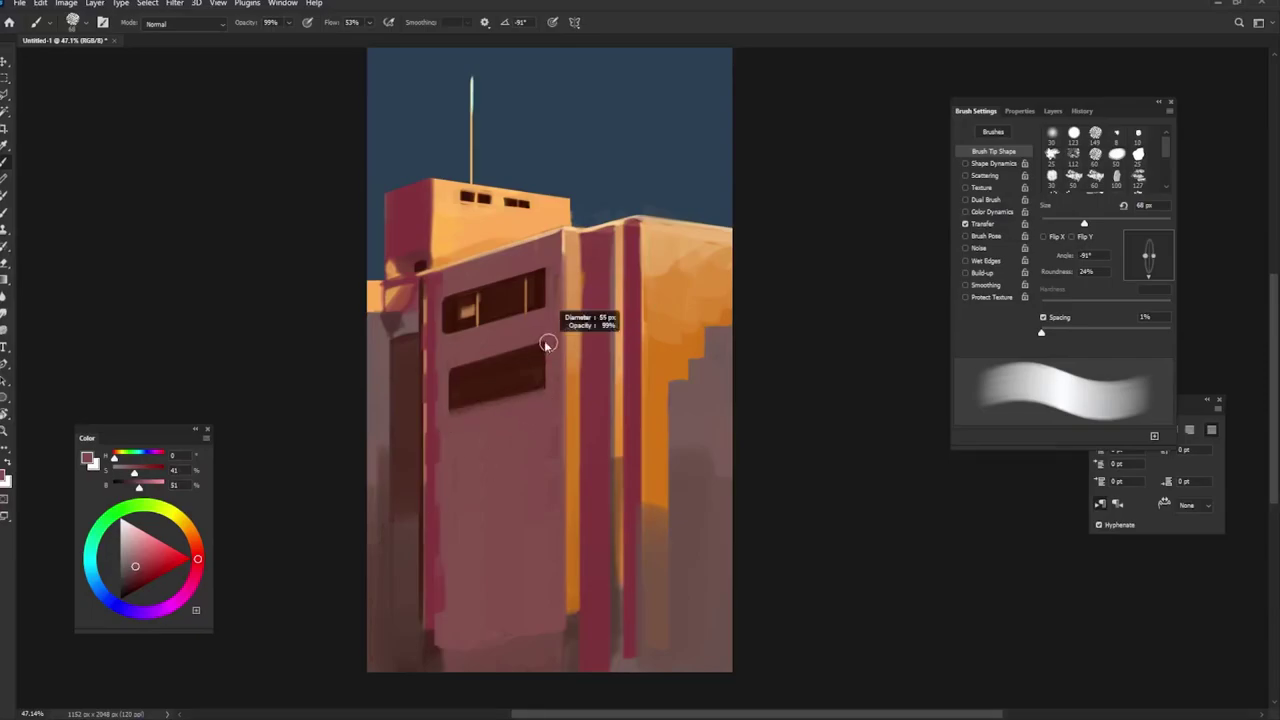
Step: Resize the brush to about 42 px and lighten the interiors of both window bands
left_click_drag(562, 320, 543, 328)
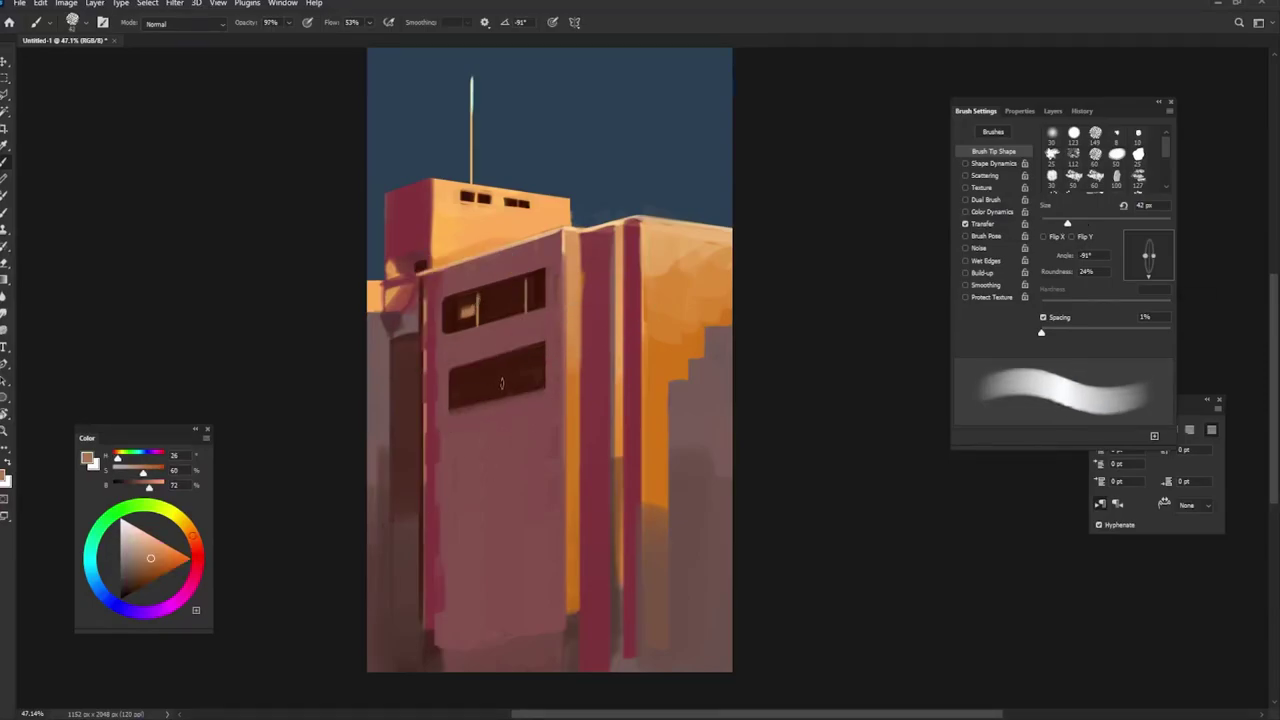
key("bracketright")
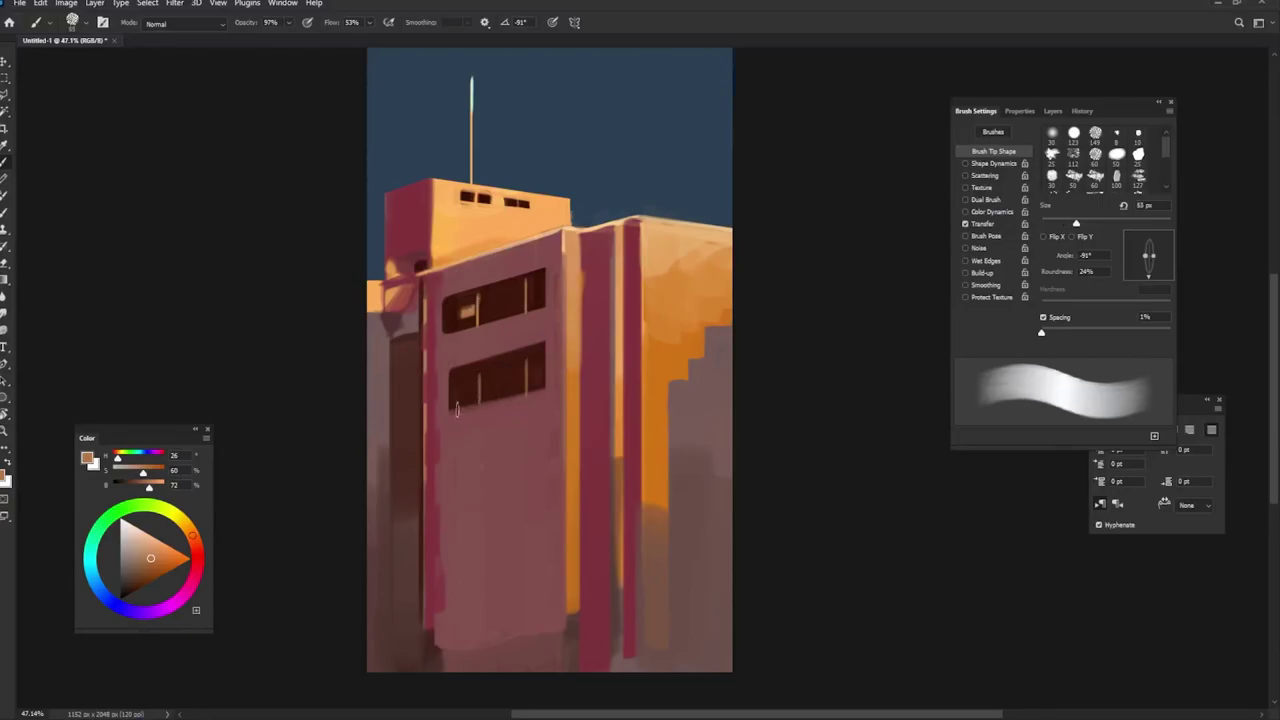
left_click_drag(544, 381, 452, 400)
left_click_drag(544, 308, 452, 322)
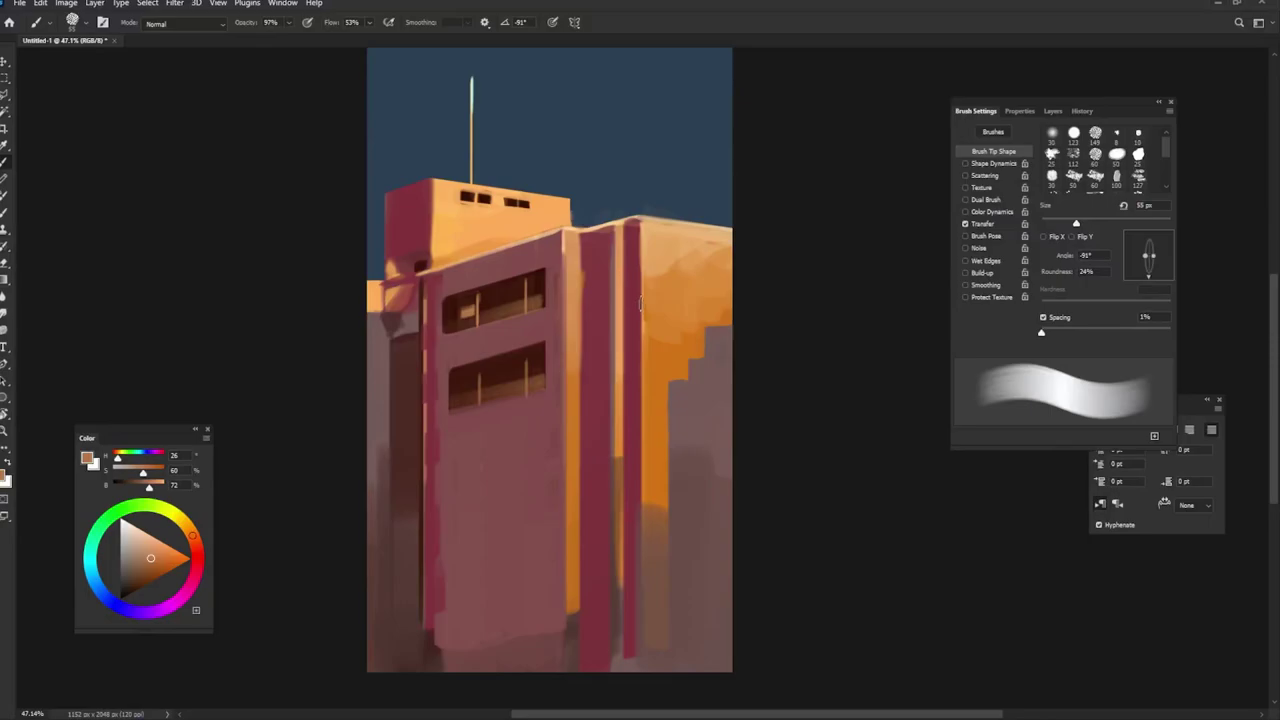
Step: Sample dark red-brown, paint a dark third window band with a thin edge, then pick up wall pink
left_click(450, 296, "alt")
left_click_drag(453, 434, 453, 484)
mouse_move(539, 426)
left_mouse_down()
mouse_move(455, 446)
mouse_move(540, 472)
mouse_move(462, 462)
mouse_move(516, 452)
mouse_move(529, 443)
mouse_move(503, 457)
mouse_move(538, 424)
left_mouse_up()
key("bracketright")
key("bracketright")
key("bracketright")
left_click(450, 495, "alt")
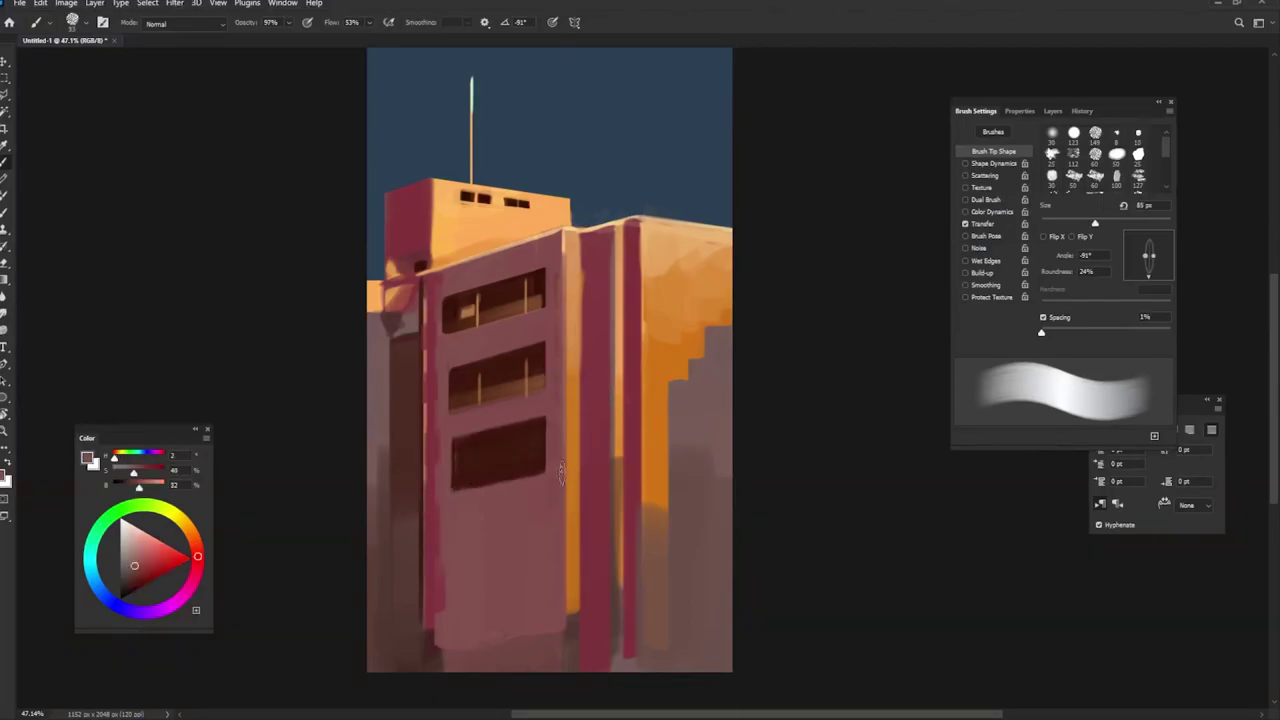
Step: Tidy the third band's bottom in pink and paint orange diagonal reflections across it
left_click_drag(450, 492, 548, 472)
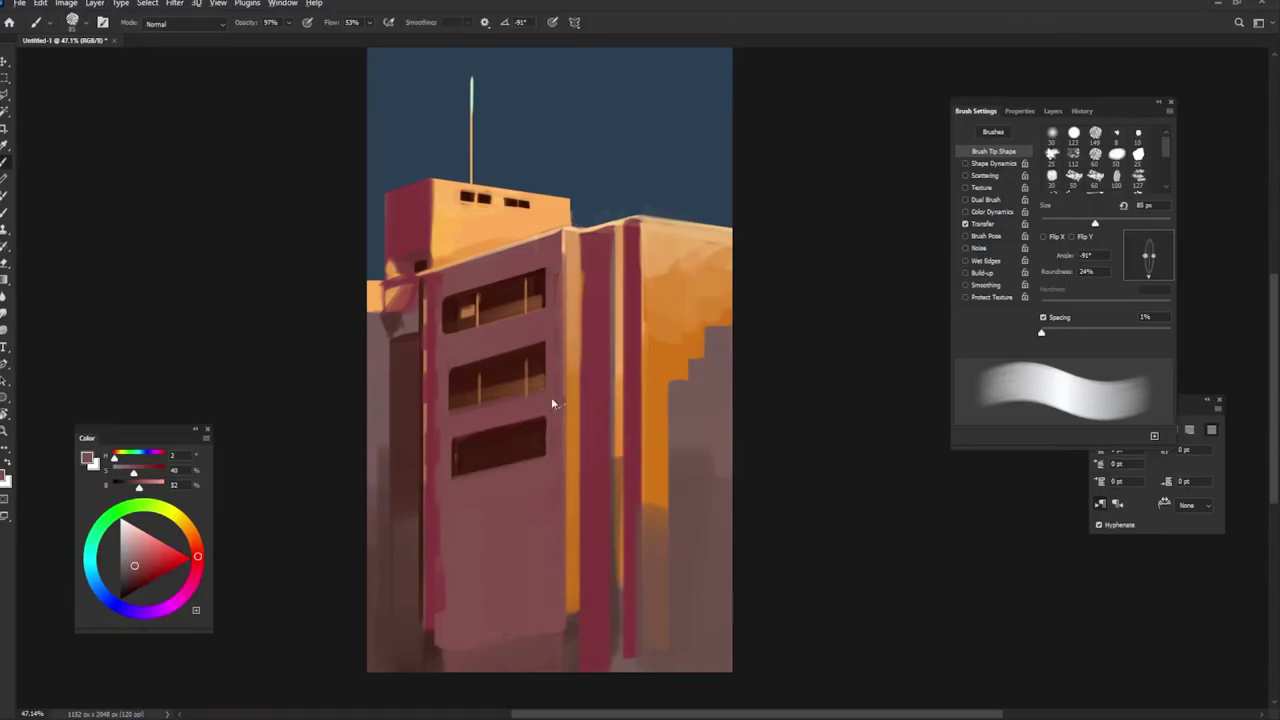
left_click(575, 322, "alt")
mouse_move(456, 478)
left_mouse_down()
mouse_move(546, 442)
mouse_move(533, 432)
left_mouse_up()
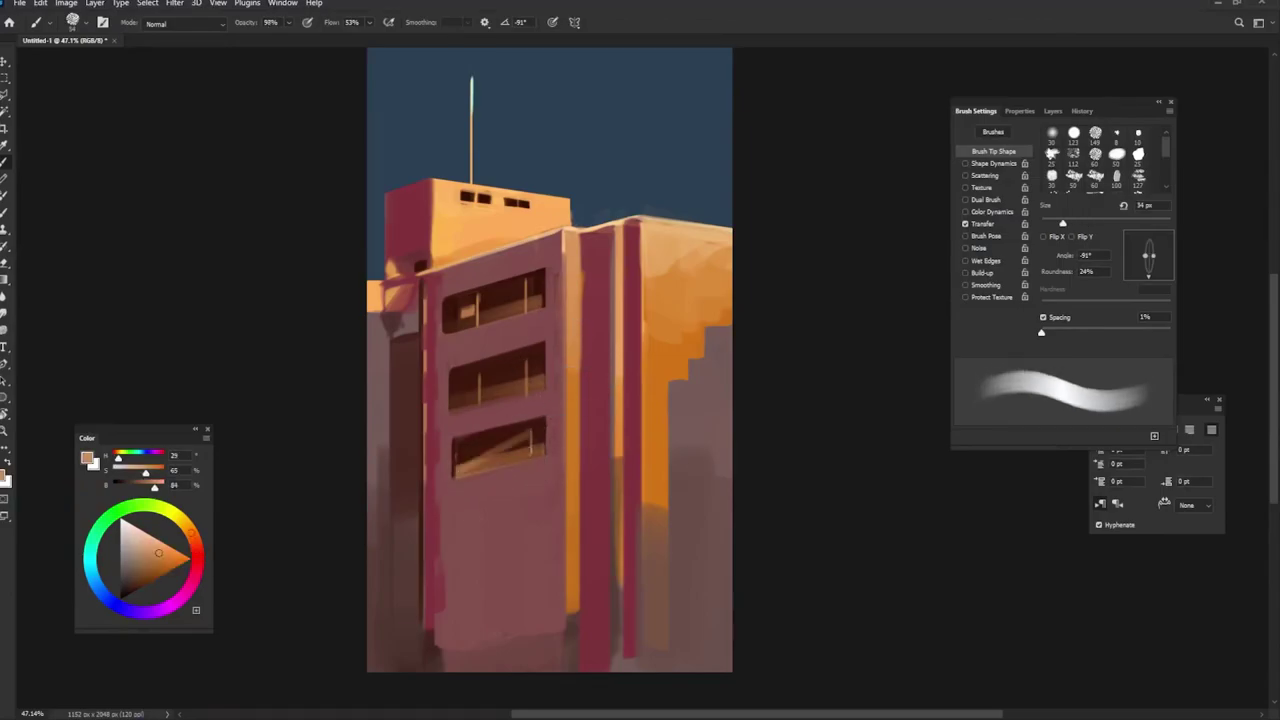
left_click(597, 386, "alt")
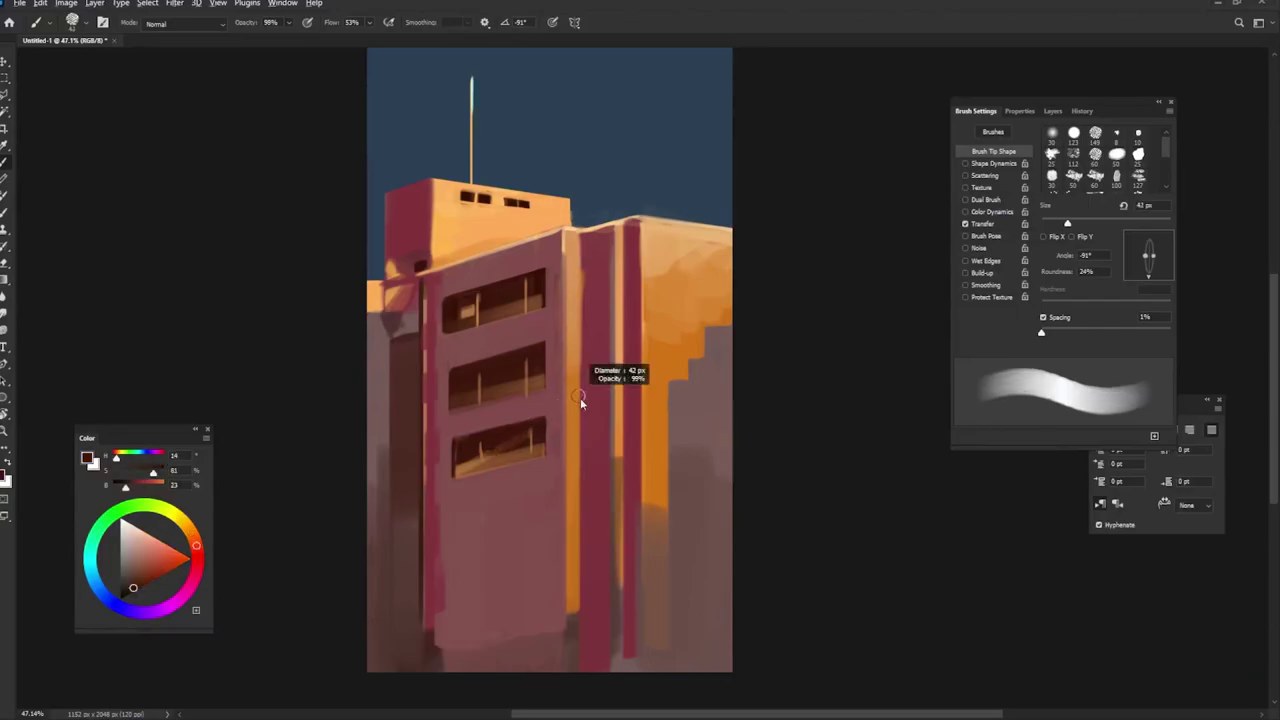
left_click_drag(580, 397, 600, 397)
Step: Paint dark brown interior strokes across the third window with a rotated brush tip
left_click(528, 392, "alt")
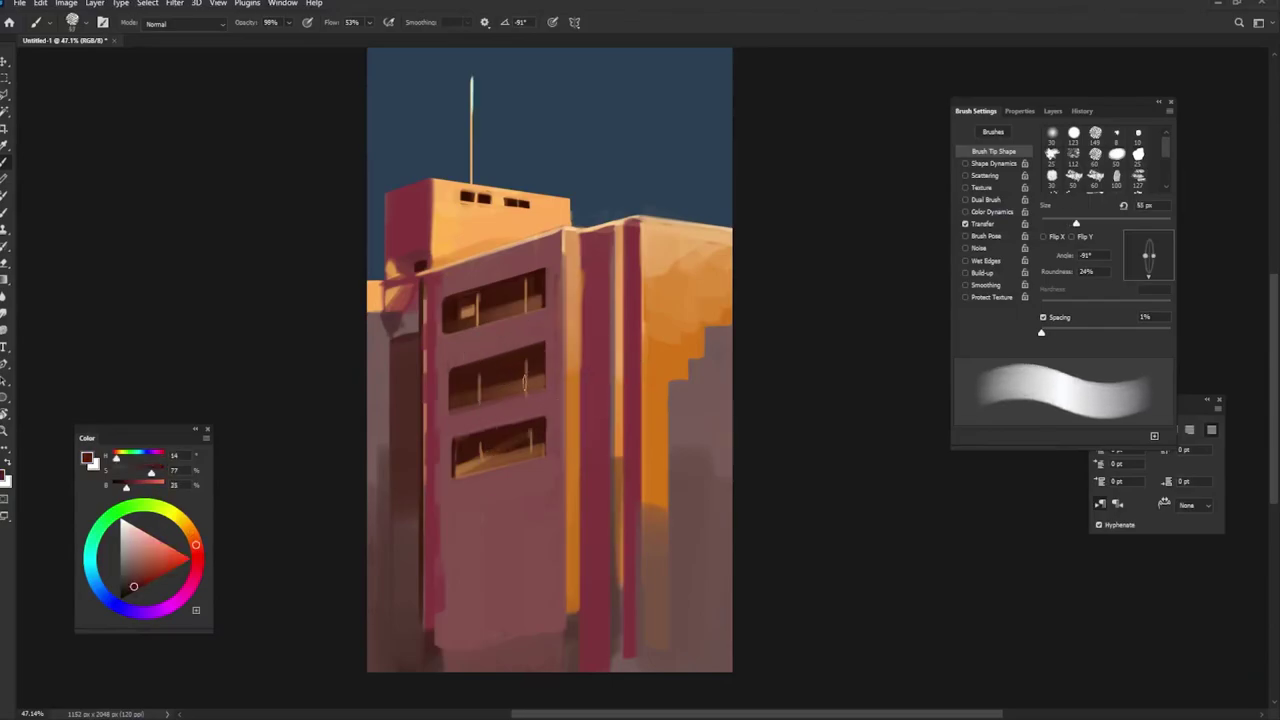
key("shift+Left")
key("shift+Left")
key("shift+Left")
key("shift+Left")
key("shift+Left")
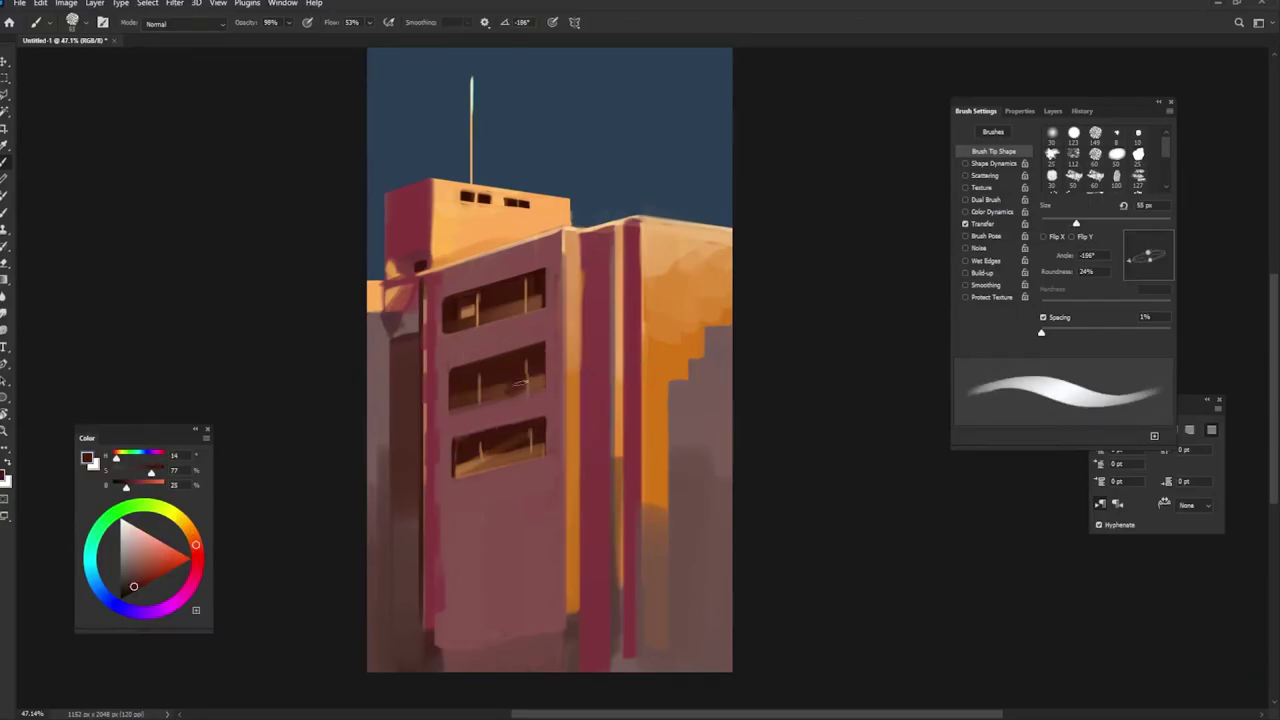
left_click(493, 389, "alt")
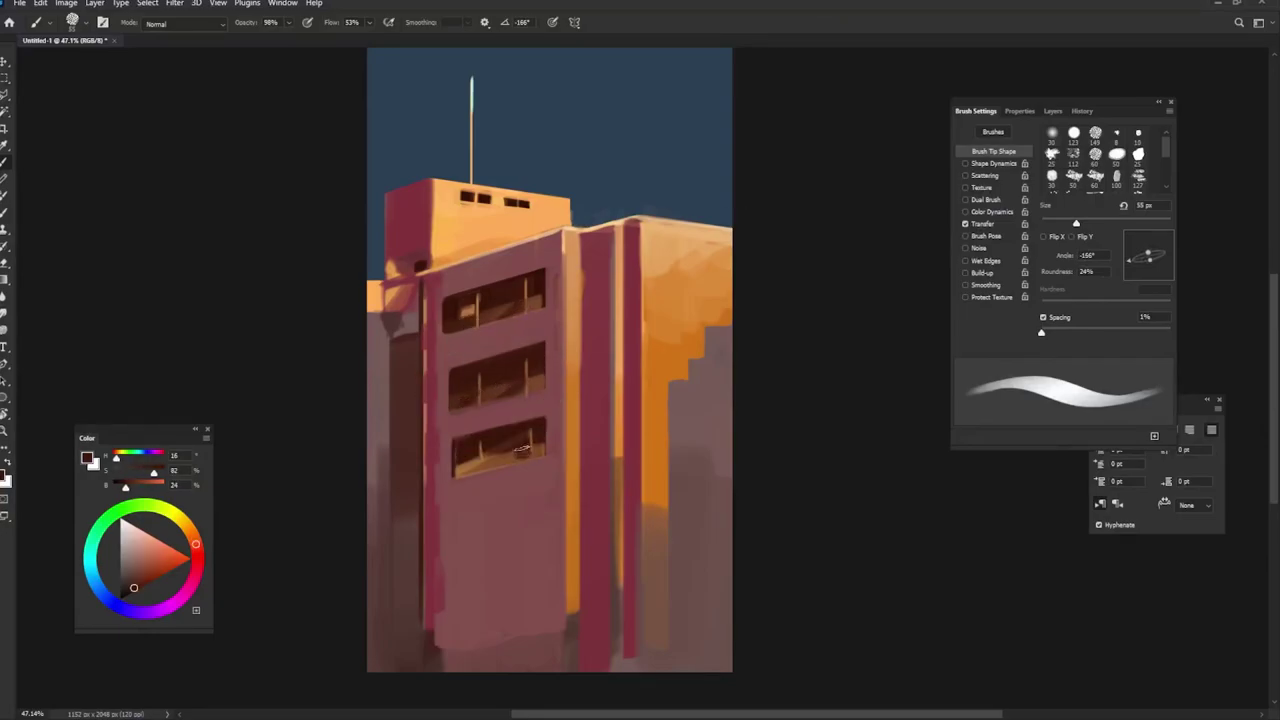
mouse_move(512, 446)
left_mouse_down()
mouse_move(496, 466)
mouse_move(462, 472)
left_mouse_up()
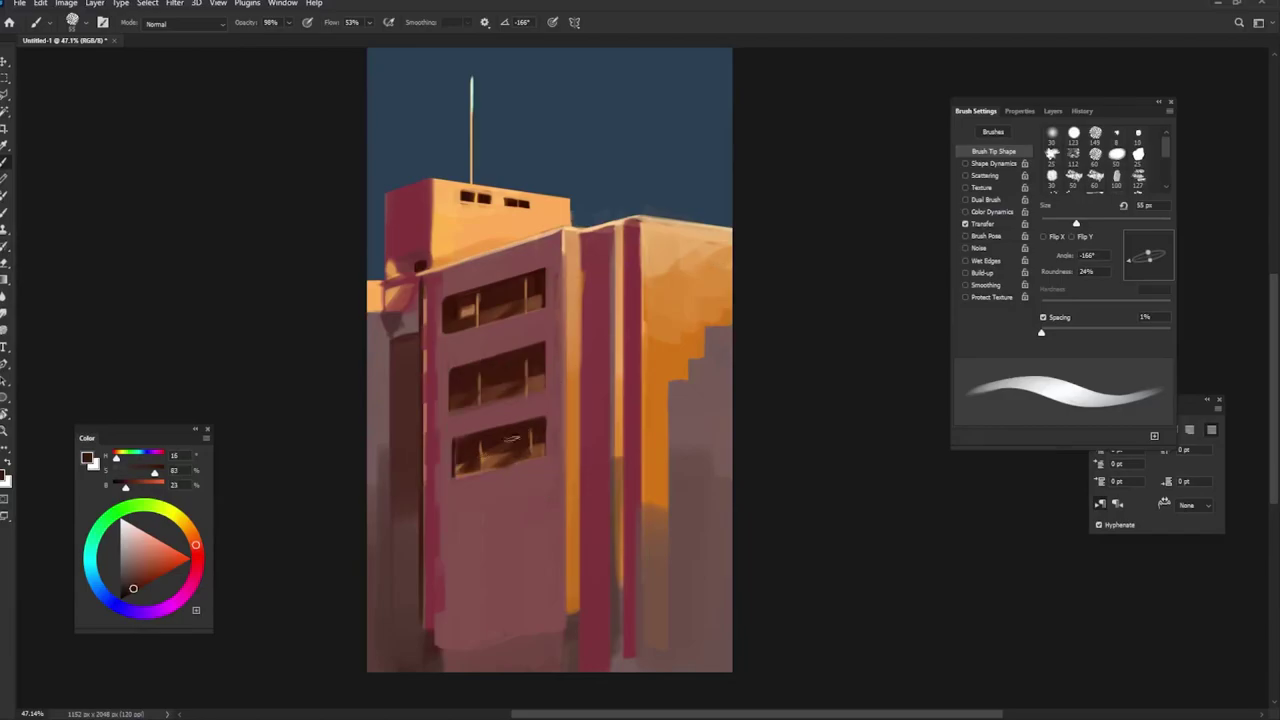
Step: Highlight the first window's sill in orange and add a light stroke along the window block's edge
left_click(512, 478, "alt")
left_click(578, 336, "alt")
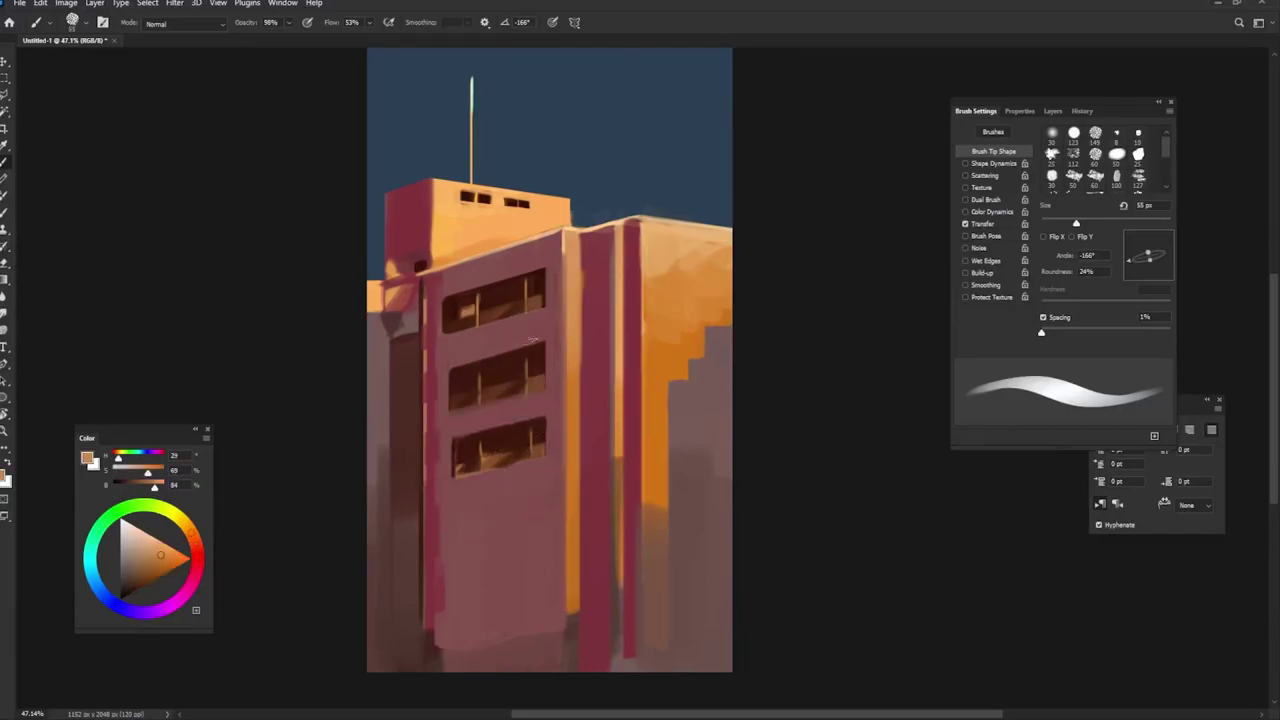
left_click_drag(448, 332, 544, 308)
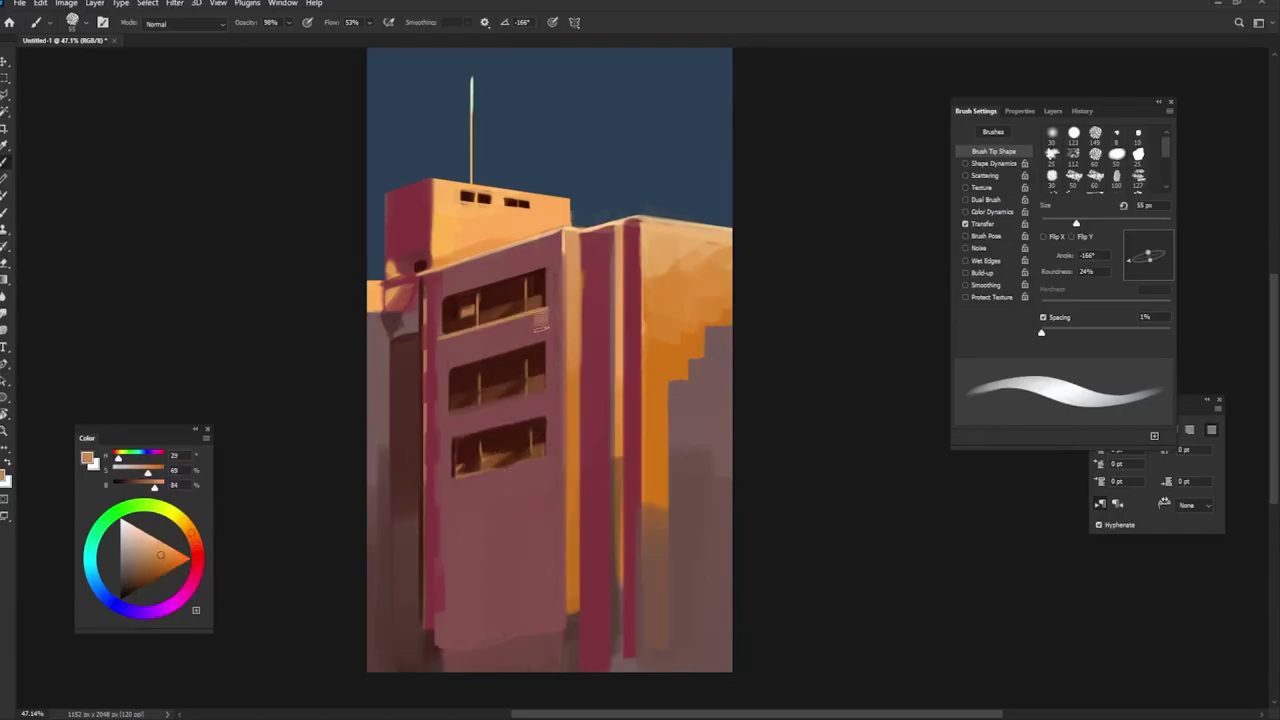
left_click(540, 312, "alt")
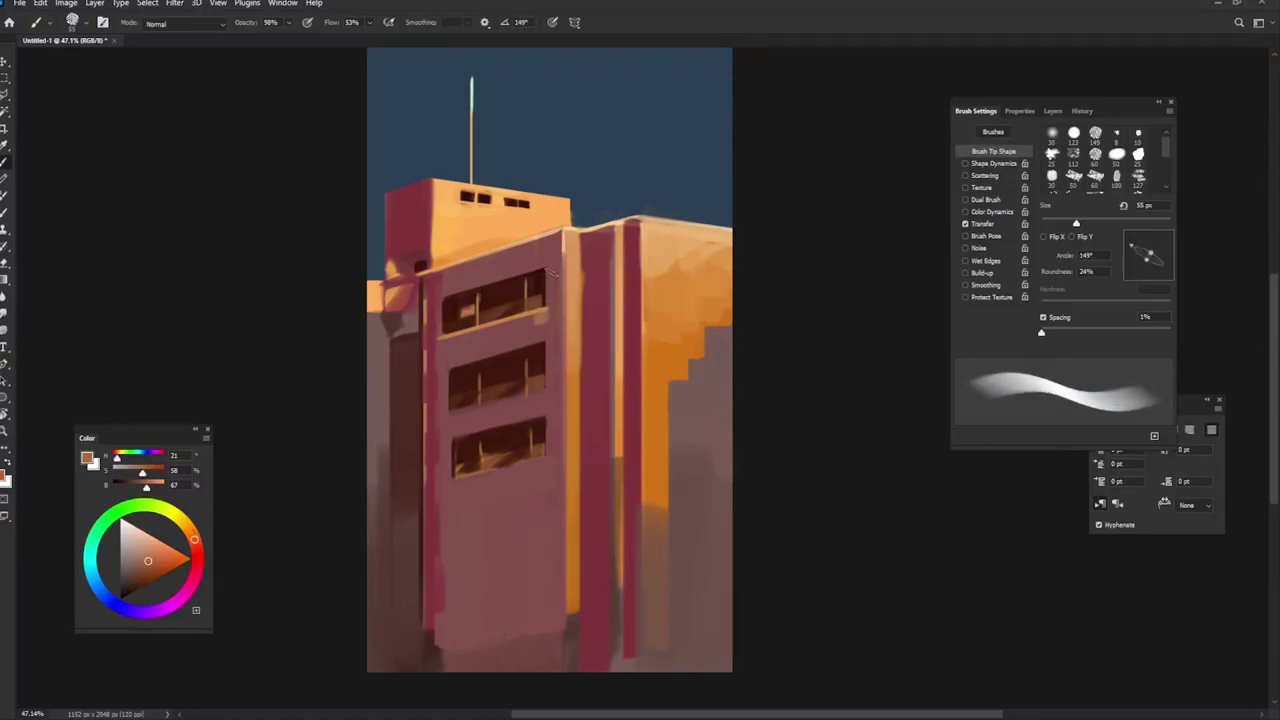
left_click_drag(552, 272, 556, 582)
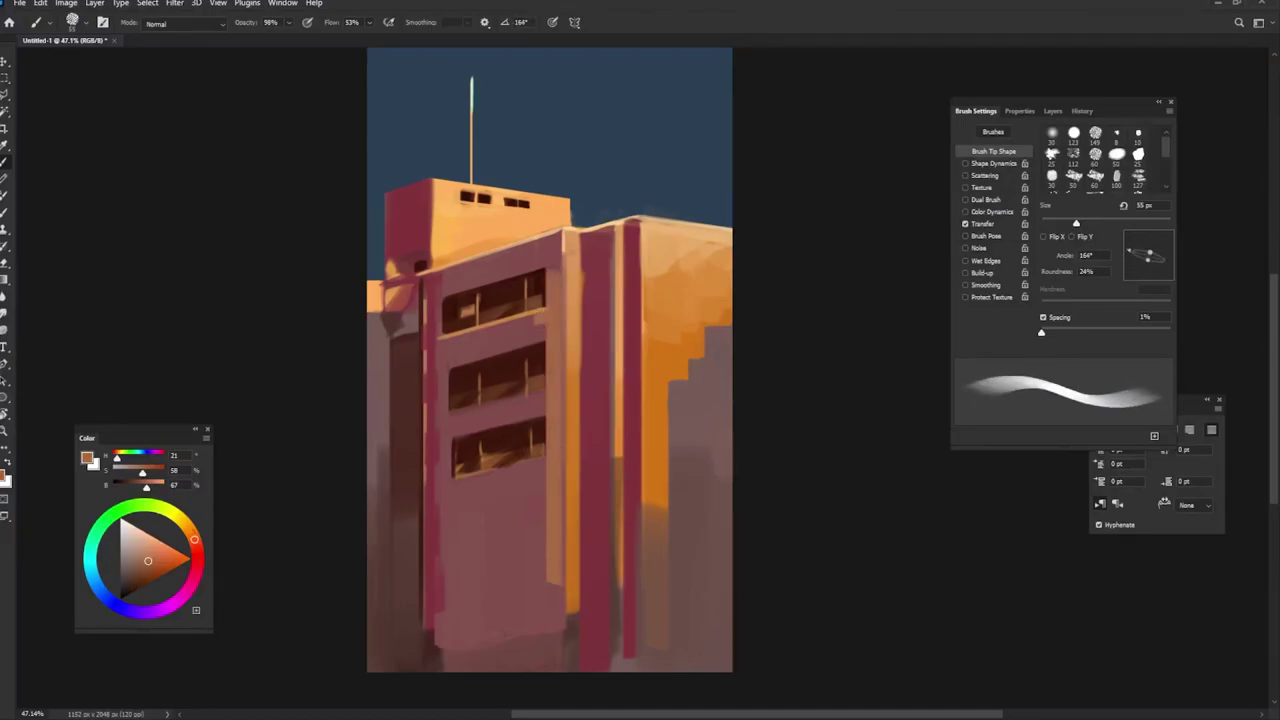
left_click(562, 236, "alt")
Step: Repaint the window-block edge light orange, its lower part pink, and restroke the right pillar's edge
mouse_move(552, 266)
left_mouse_down()
mouse_move(553, 578)
mouse_move(551, 280)
left_mouse_up()
left_click(581, 425, "alt")
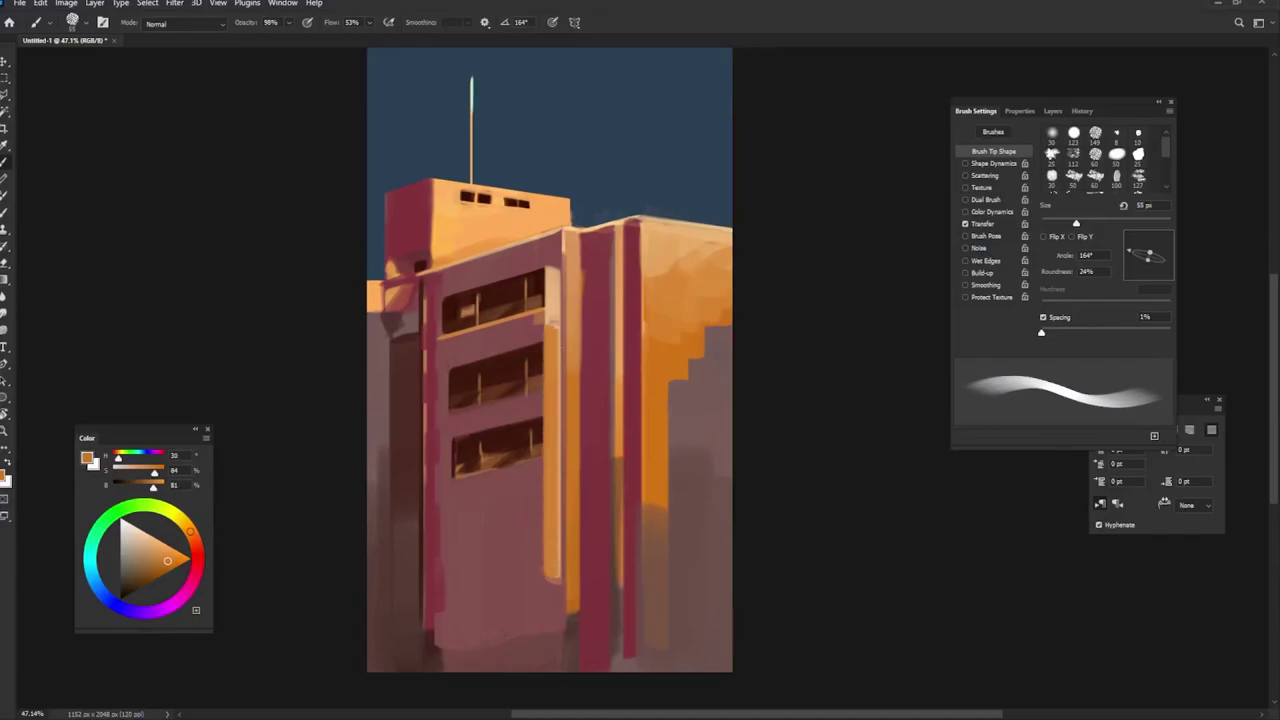
left_click(566, 440, "alt")
left_click_drag(552, 584, 557, 462)
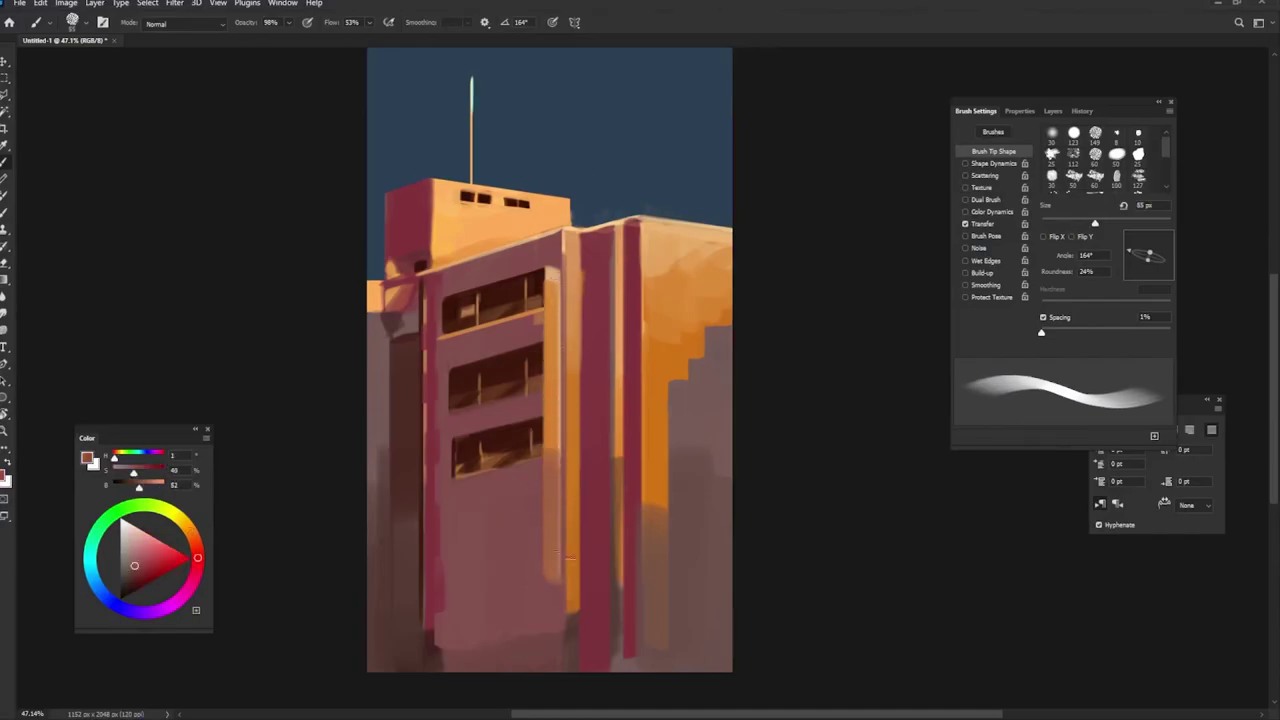
mouse_move(570, 610)
left_mouse_down()
mouse_move(570, 450)
mouse_move(618, 650)
left_mouse_up()
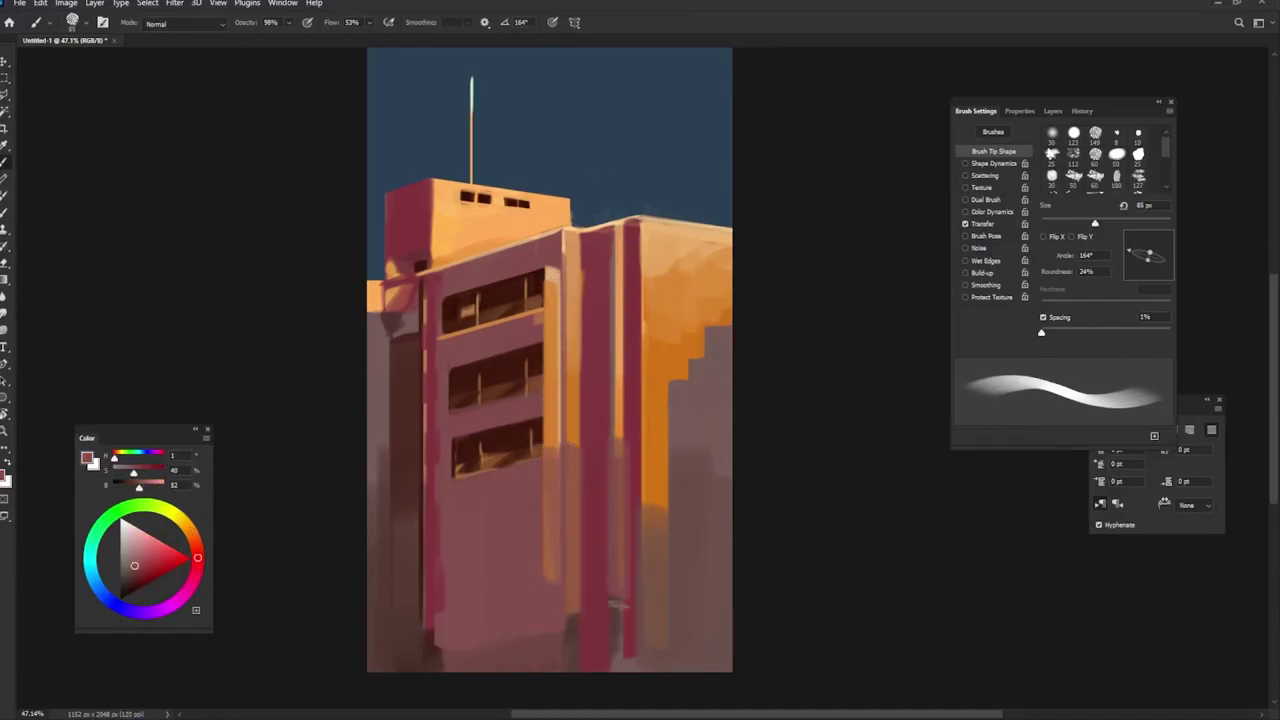
Step: Darken both crimson pillars and paint an orange sunlit strip right of the pillar
left_click(600, 490, "alt")
left_click_drag(600, 480, 600, 648)
left_click(630, 432, "alt")
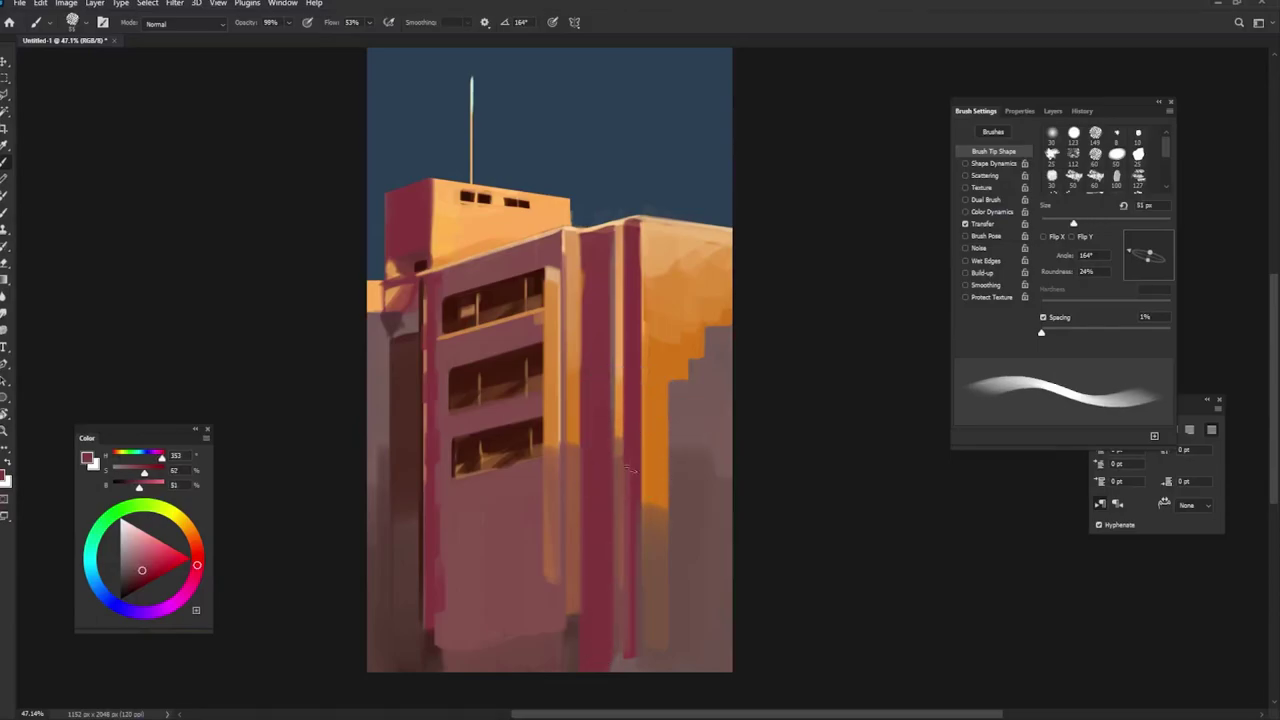
left_click_drag(630, 445, 630, 660)
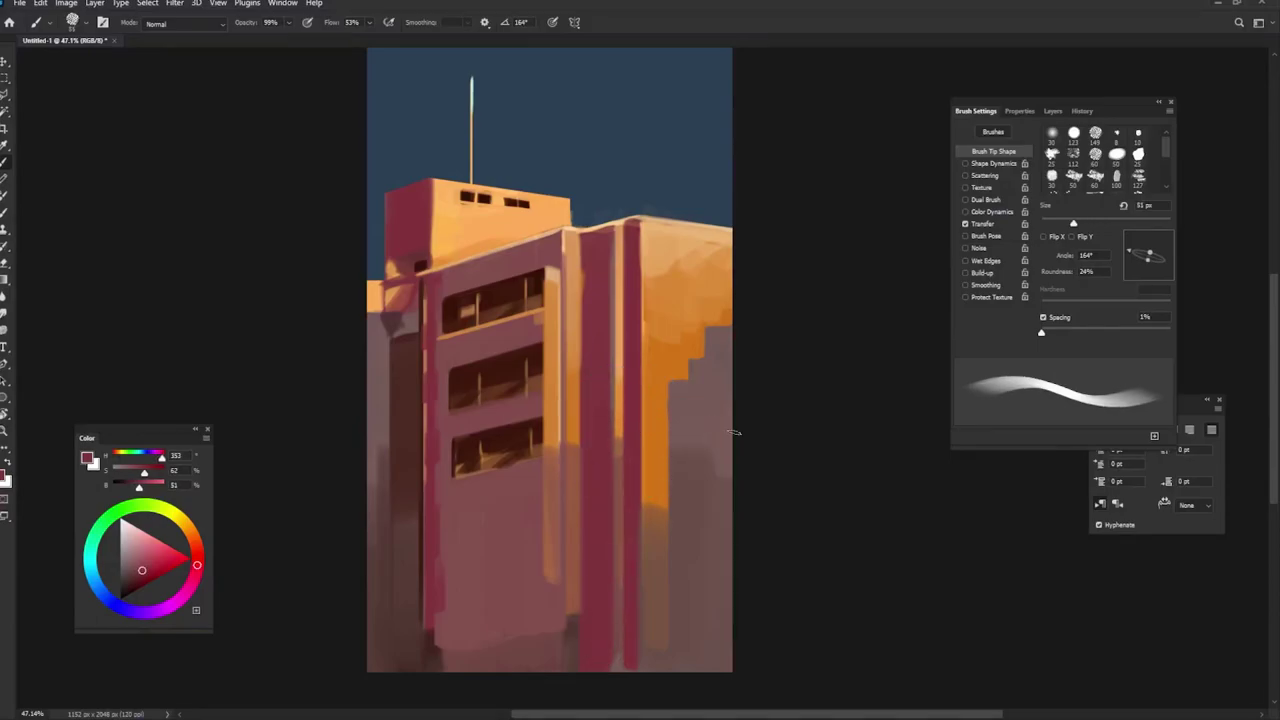
left_click(655, 470, "alt")
left_click_drag(650, 438, 657, 662)
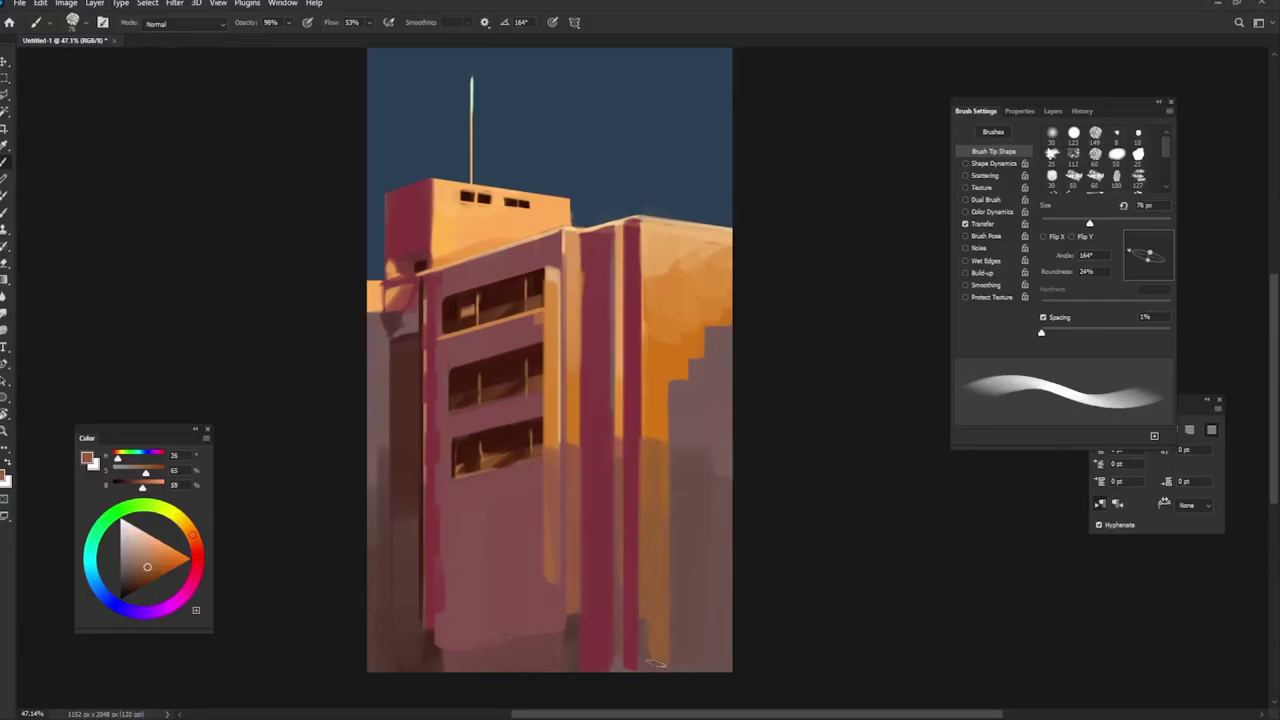
Step: Shade the lower right facade dark brown, then shrink the brush and turn its tip upright
left_click(574, 621, "alt")
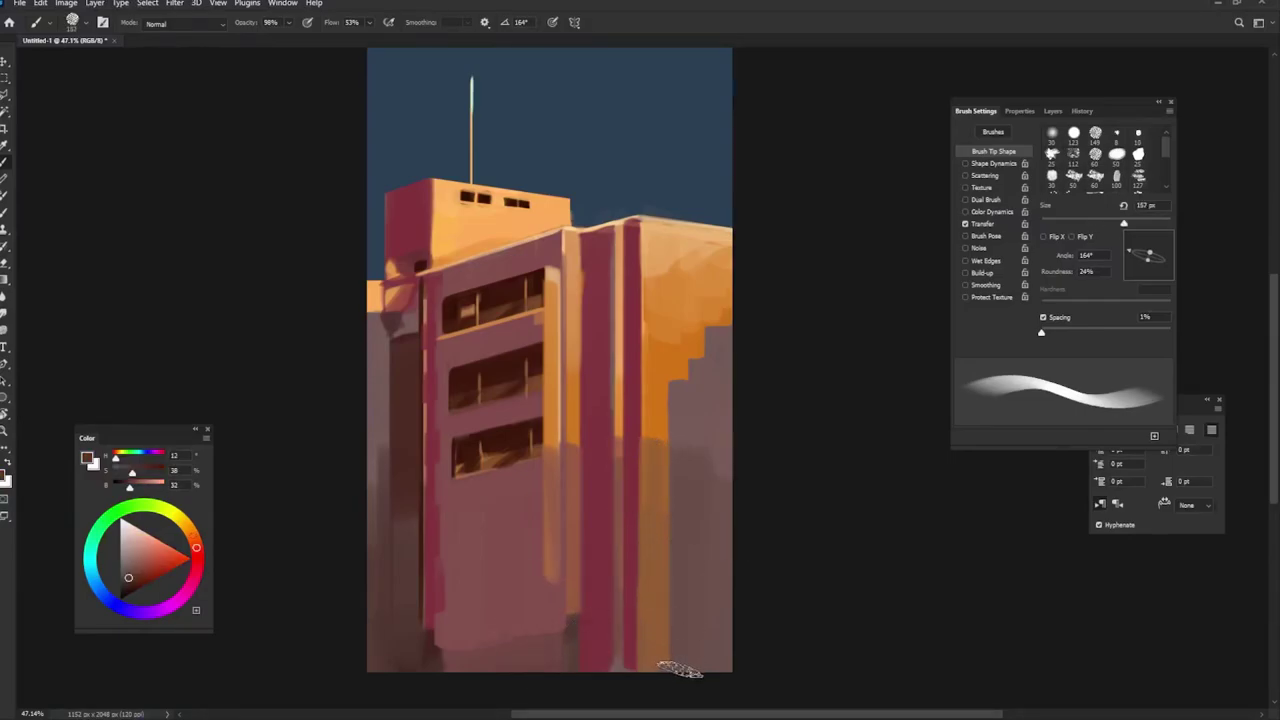
left_click_drag(680, 670, 700, 440)
left_click(686, 443, "alt")
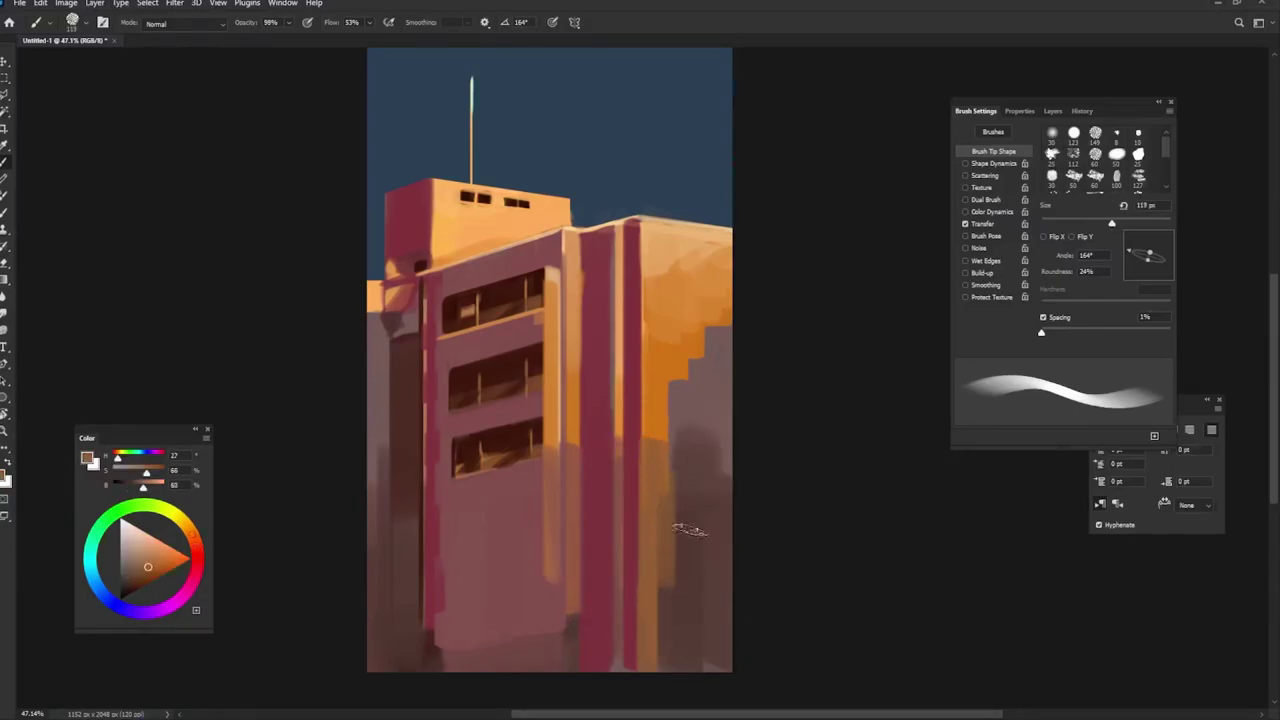
left_click(689, 530, "alt")
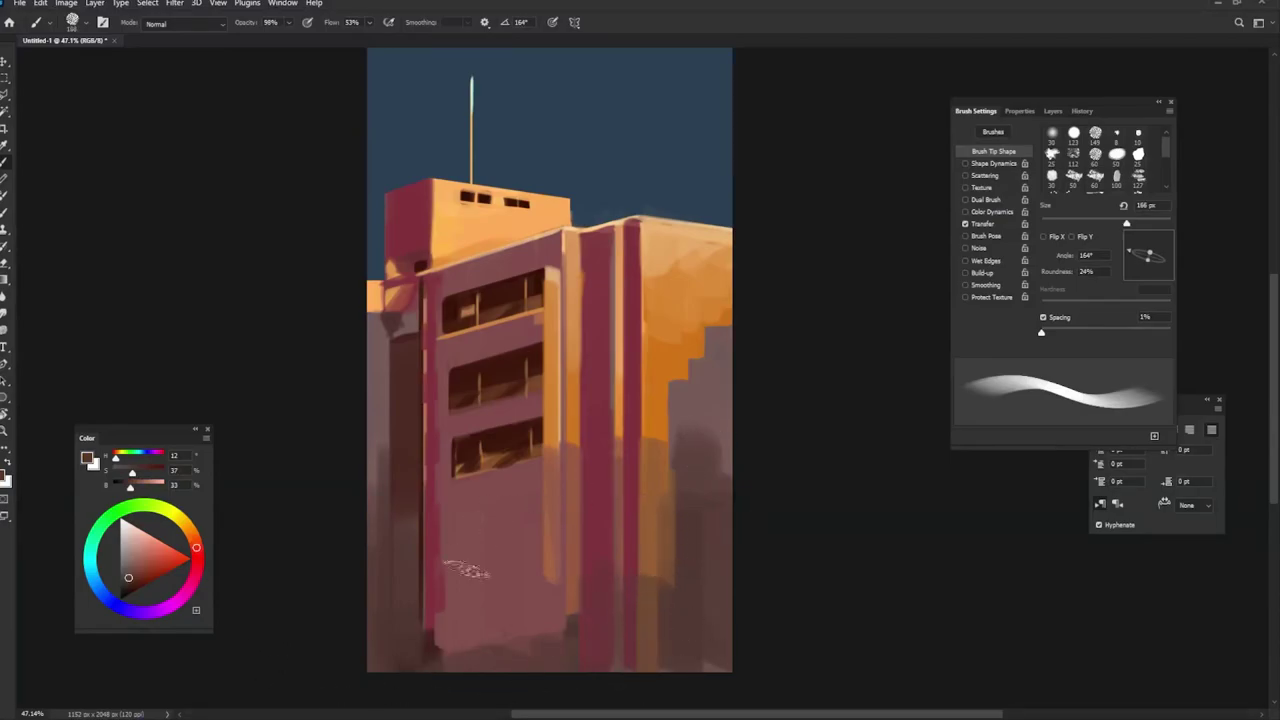
left_click(465, 511, "alt")
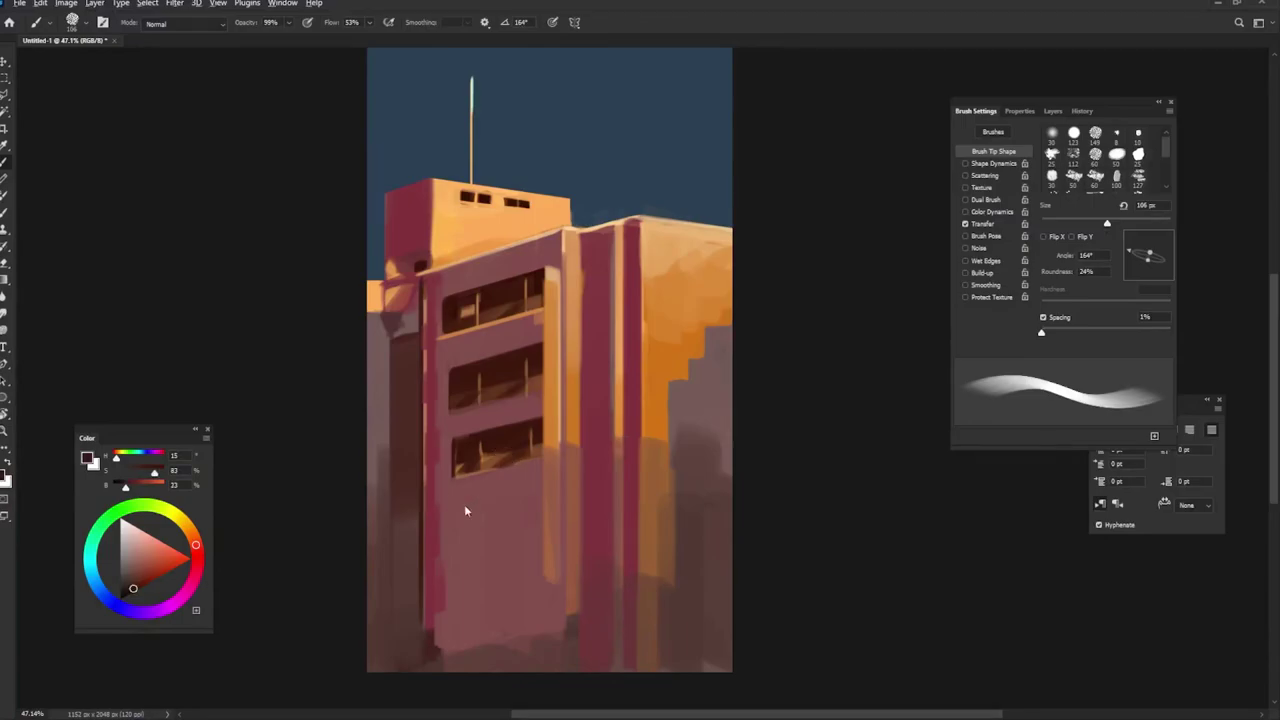
key("bracketleft")
key("bracketleft")
key("bracketleft")
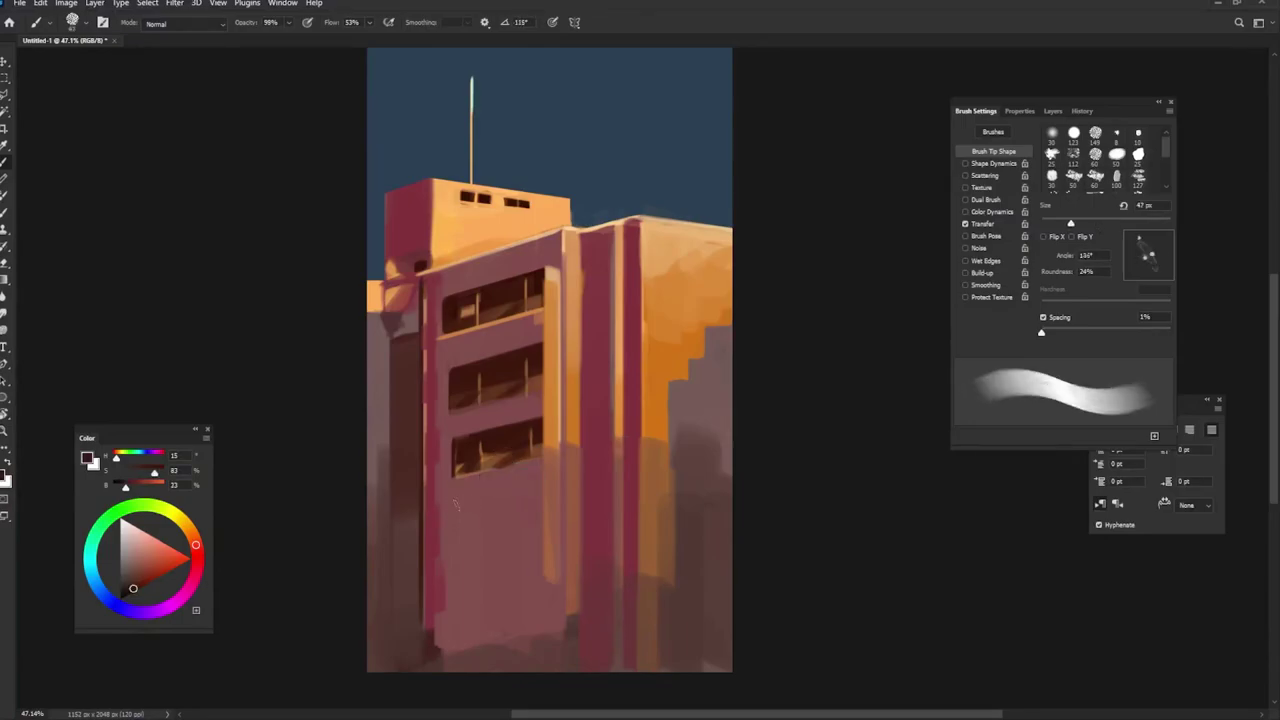
key("Right")
key("Right")
key("Right")
key("Right")
key("Right")
key("Right")
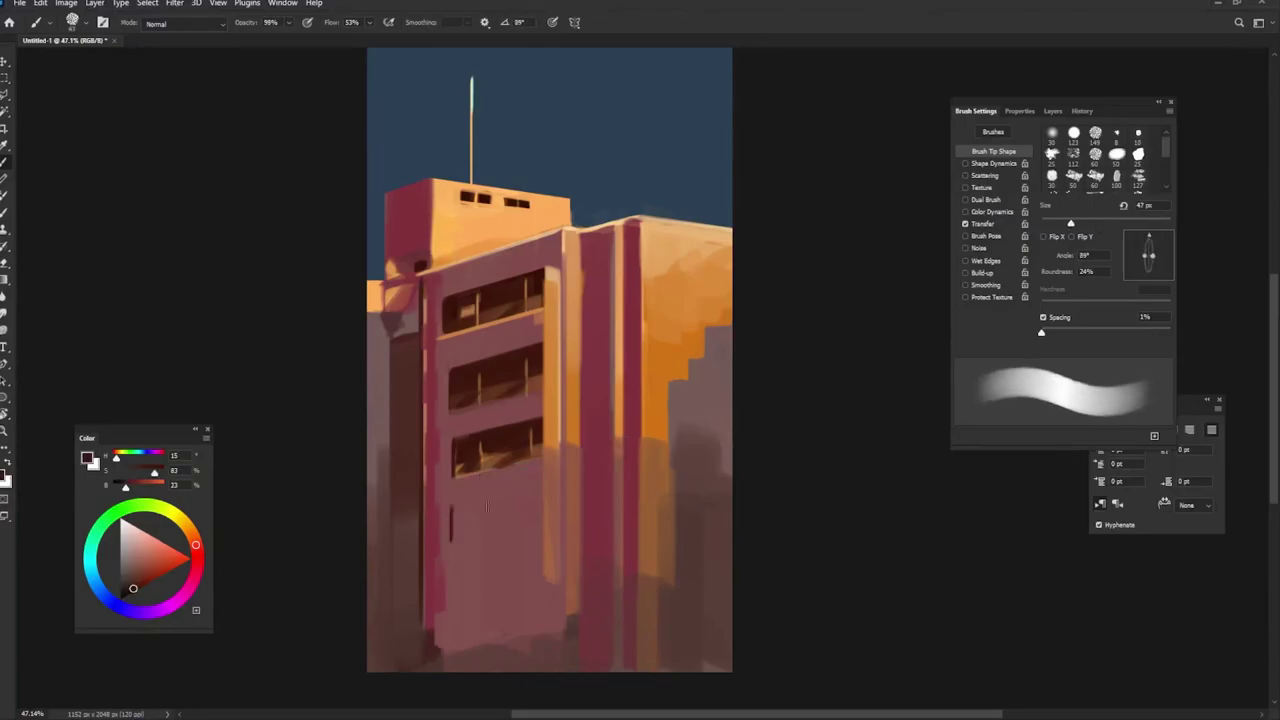
Step: Paint a dark fourth window band below the others and pick up orange from the lit windows
mouse_move(539, 491)
left_mouse_down()
mouse_move(453, 496)
mouse_move(541, 497)
left_mouse_up()
mouse_move(456, 543)
left_mouse_down()
mouse_move(541, 520)
mouse_move(453, 520)
mouse_move(518, 540)
mouse_move(542, 530)
mouse_move(460, 548)
left_mouse_up()
key("]")
left_click(501, 551, "alt")
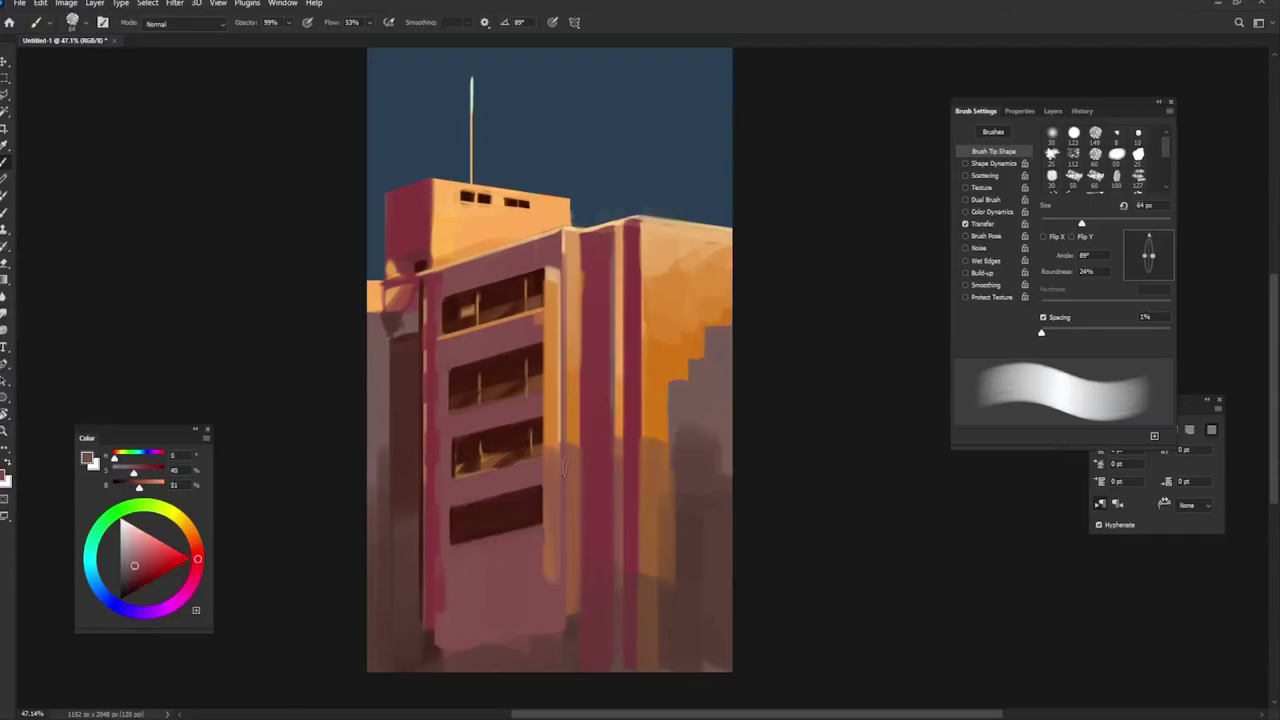
left_click(558, 422, "alt")
left_click_drag(535, 498, 448, 540)
Step: Add short orange frame strokes in the lower window at full opacity
left_click(500, 518, "alt")
left_click(530, 515)
key("]")
left_click(539, 516)
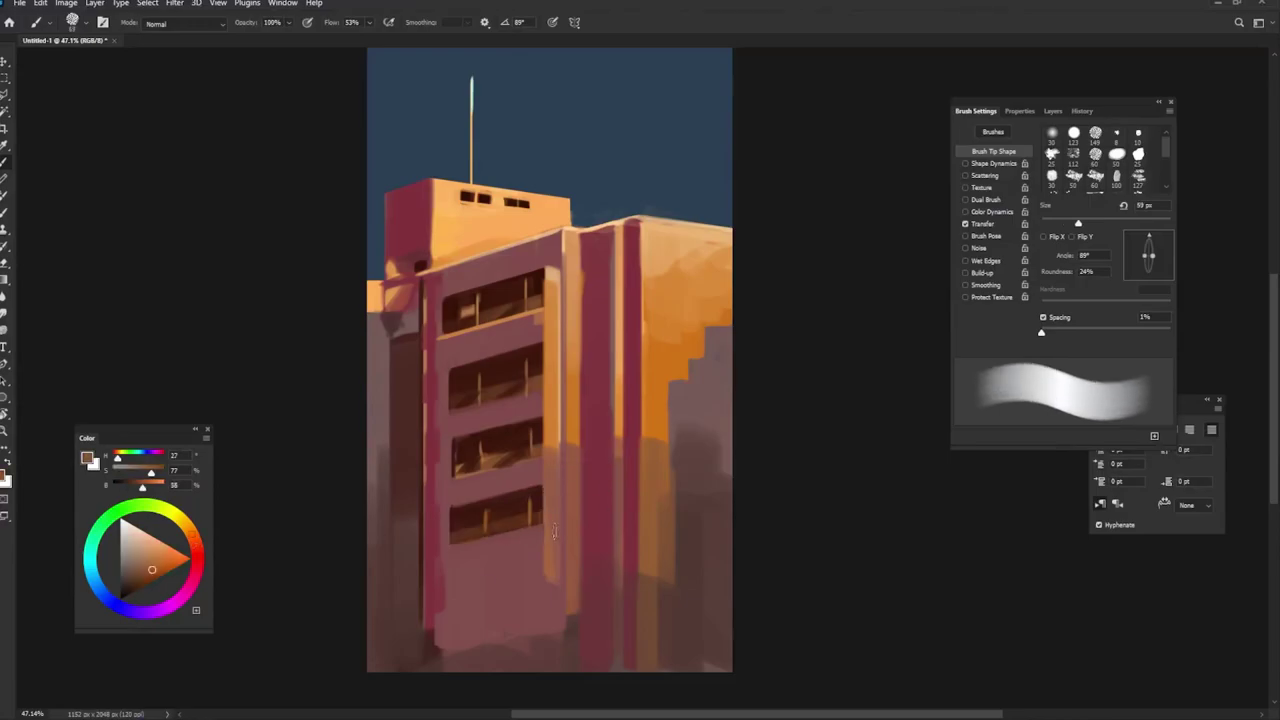
left_click(552, 488, "alt")
key("[")
key("[")
key("[")
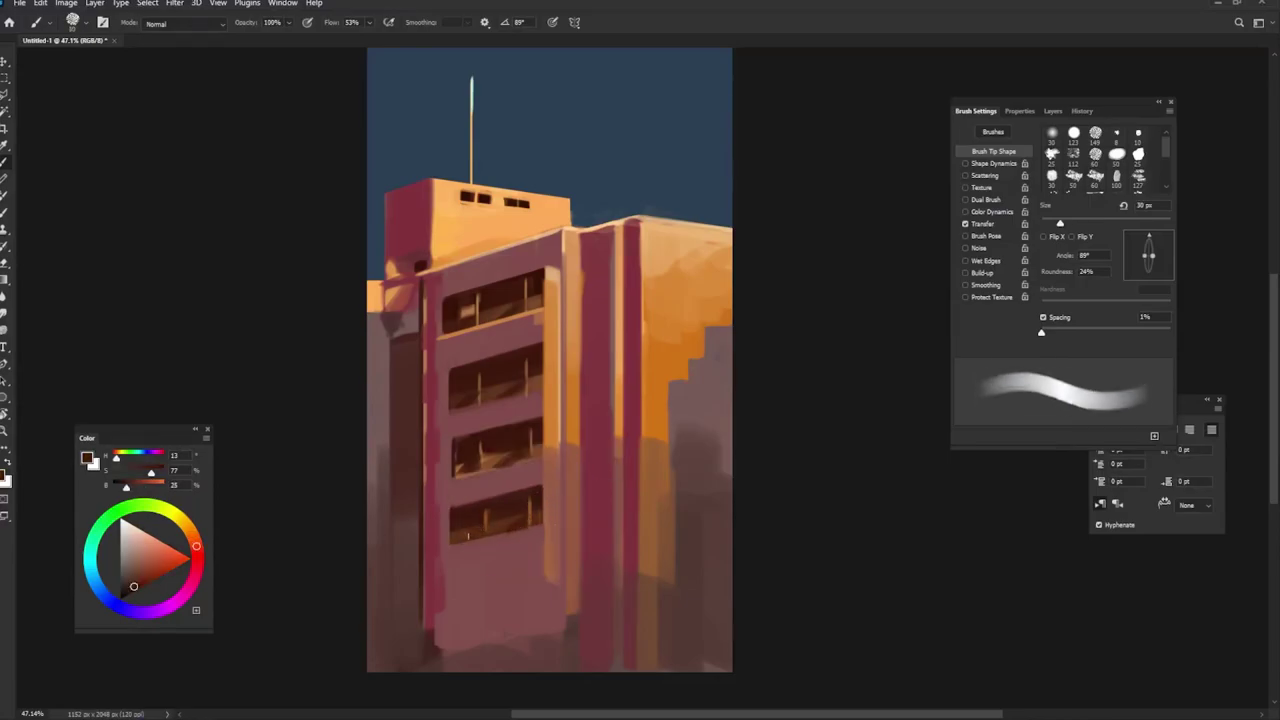
left_click(562, 270, "alt")
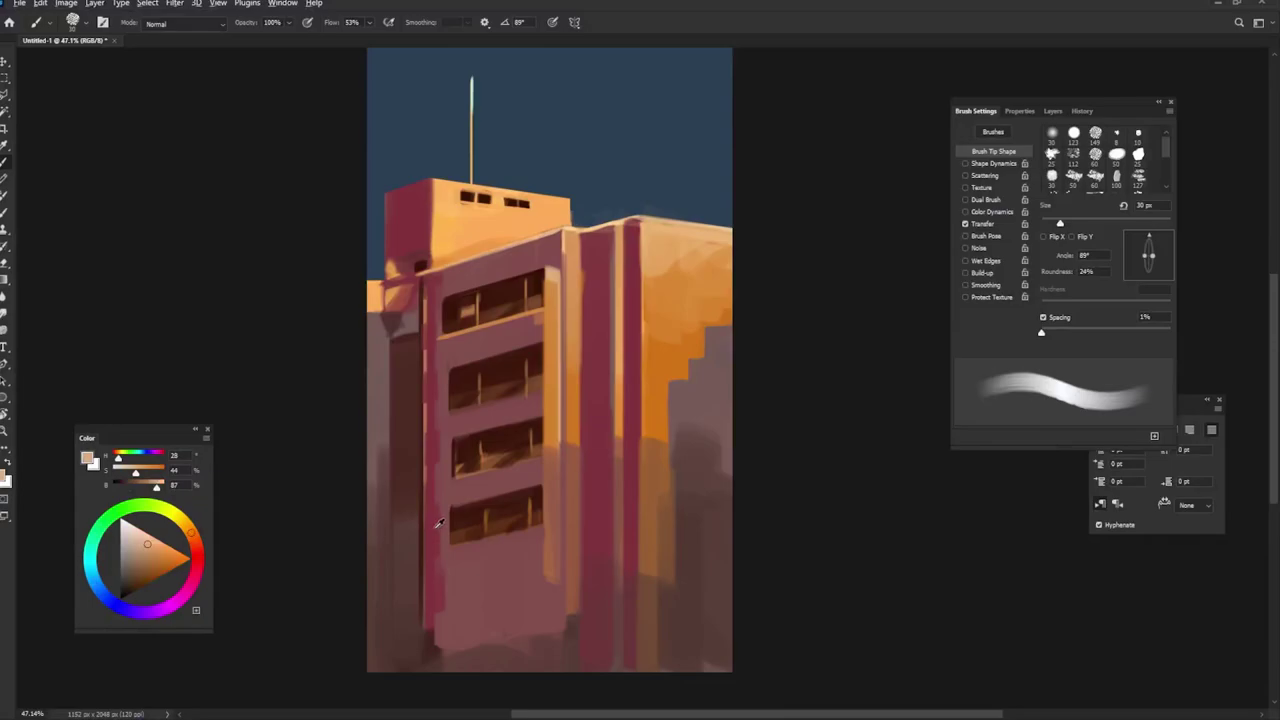
key("]")
Step: Sample dark red-brown and orange tones, size the brush 30–55 px and rotate its tip to 29°
left_click(471, 453, "alt")
key("]")
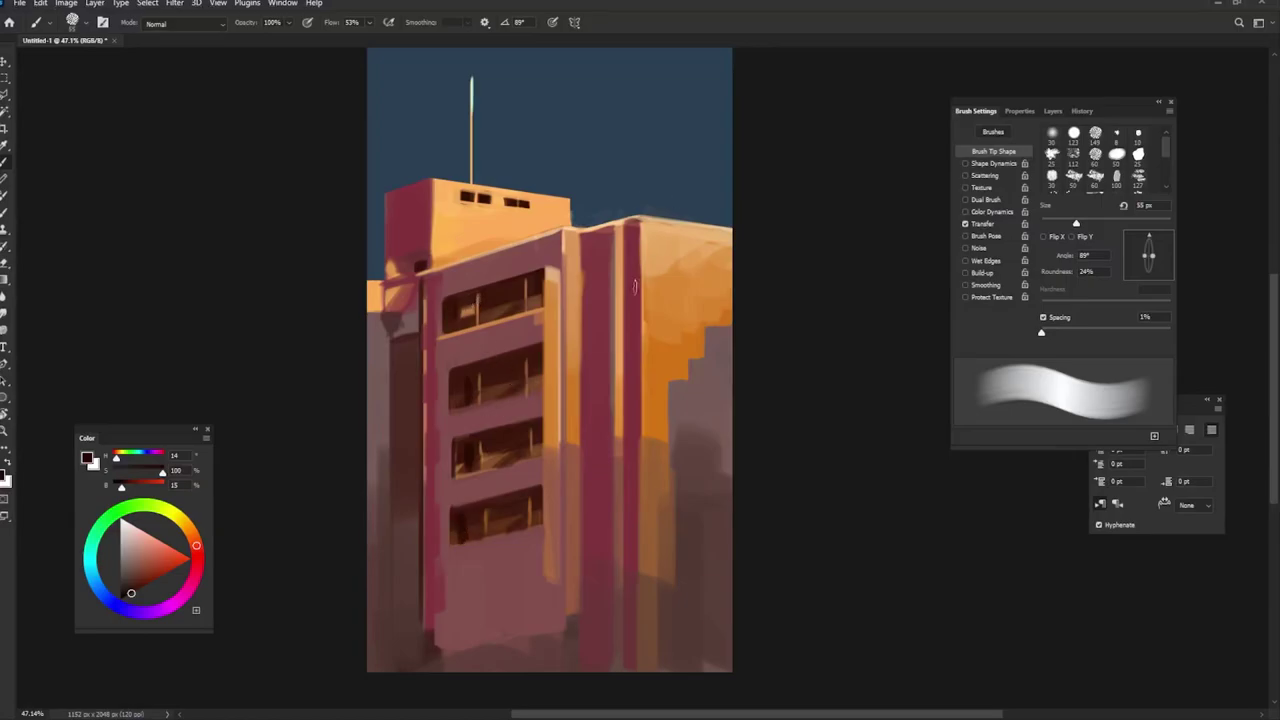
left_click(551, 362, "alt")
key("[")
key("[")
key("[")
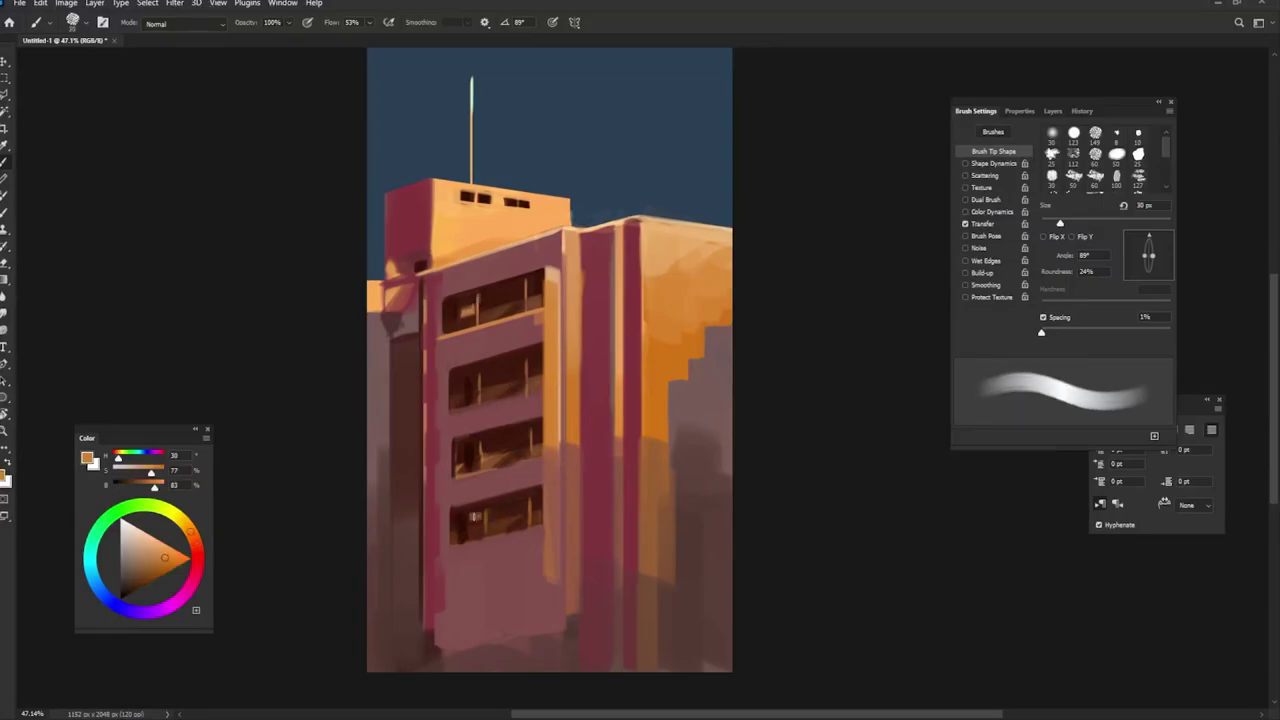
left_click(555, 272, "alt")
left_click(488, 525, "alt")
left_click(478, 525, "alt")
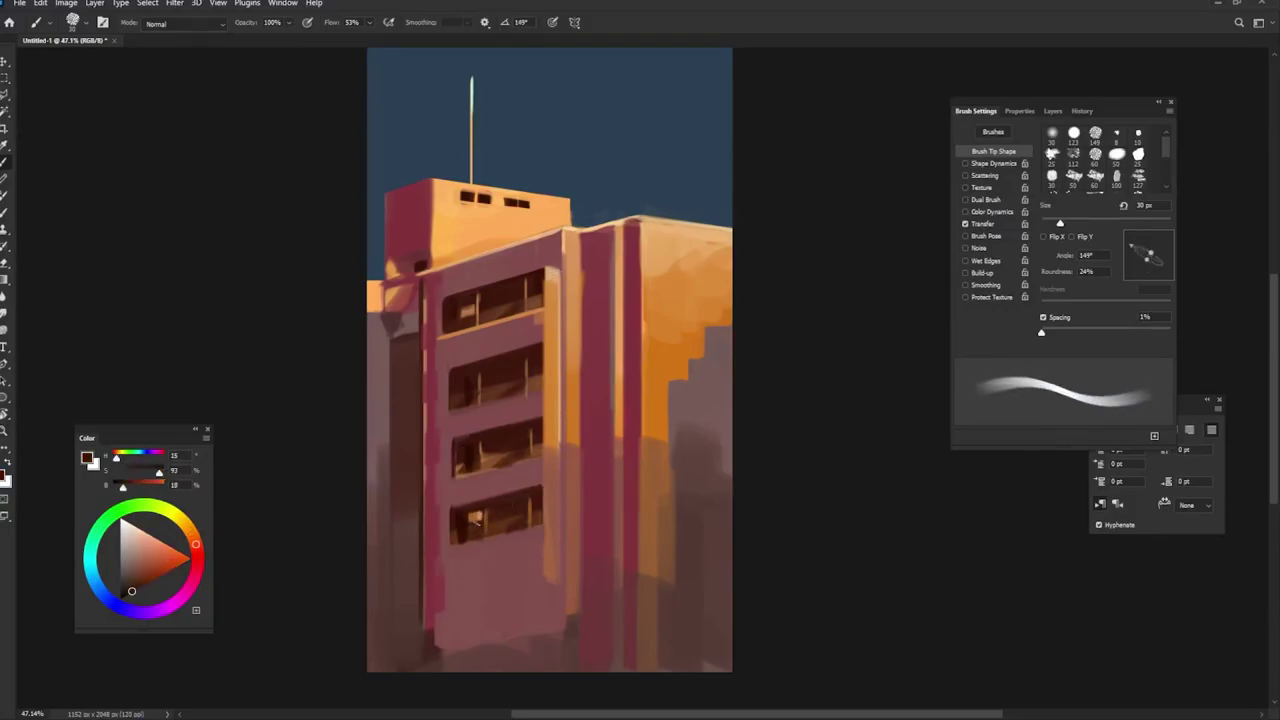
key("shift+Left")
key("shift+Left")
key("shift+Left")
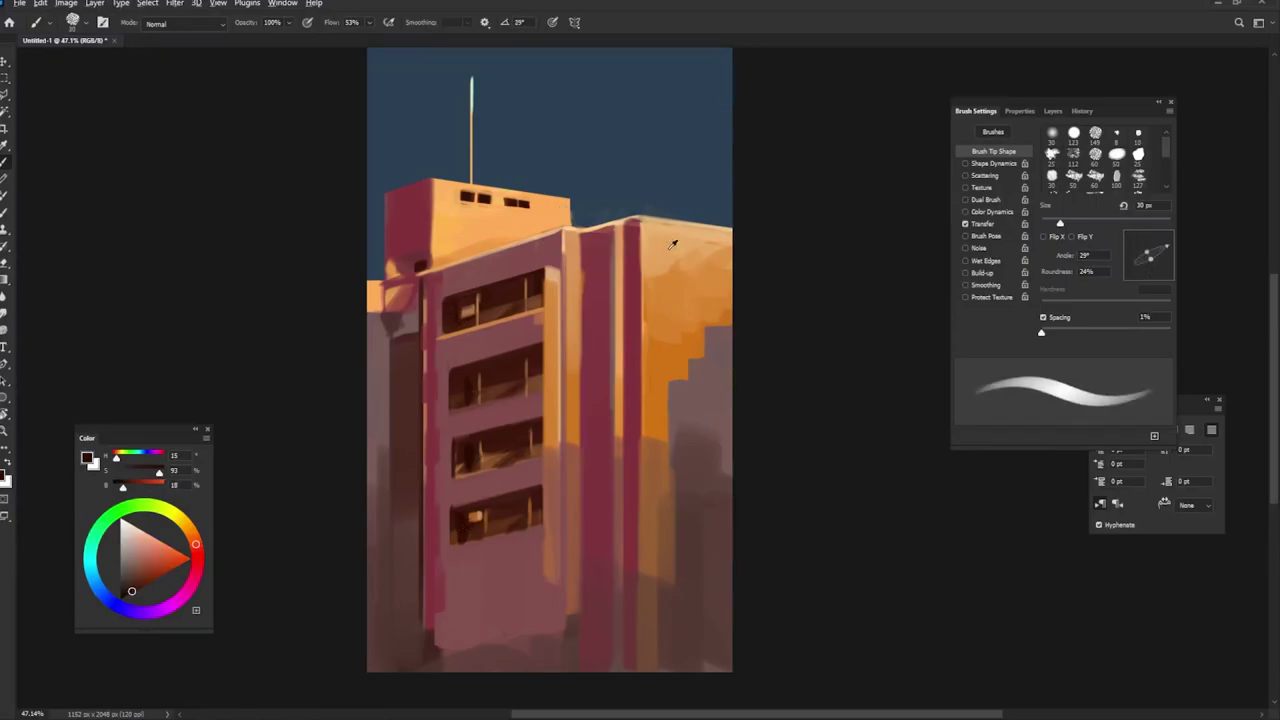
Step: Paint a pale grey-mauve neighbouring building strip down the canvas's right edge
left_click(688, 391, "alt")
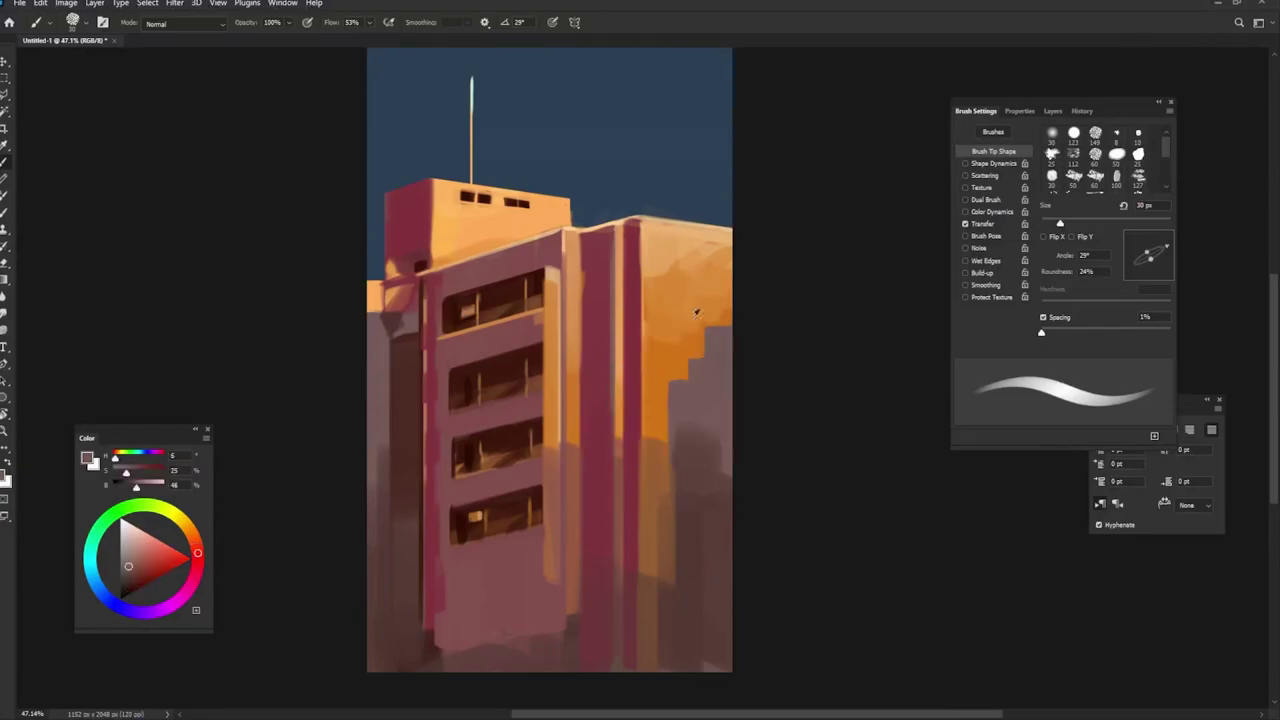
key("9")
left_click_drag(737, 150, 736, 550)
key("shift+Left")
key("shift+Left")
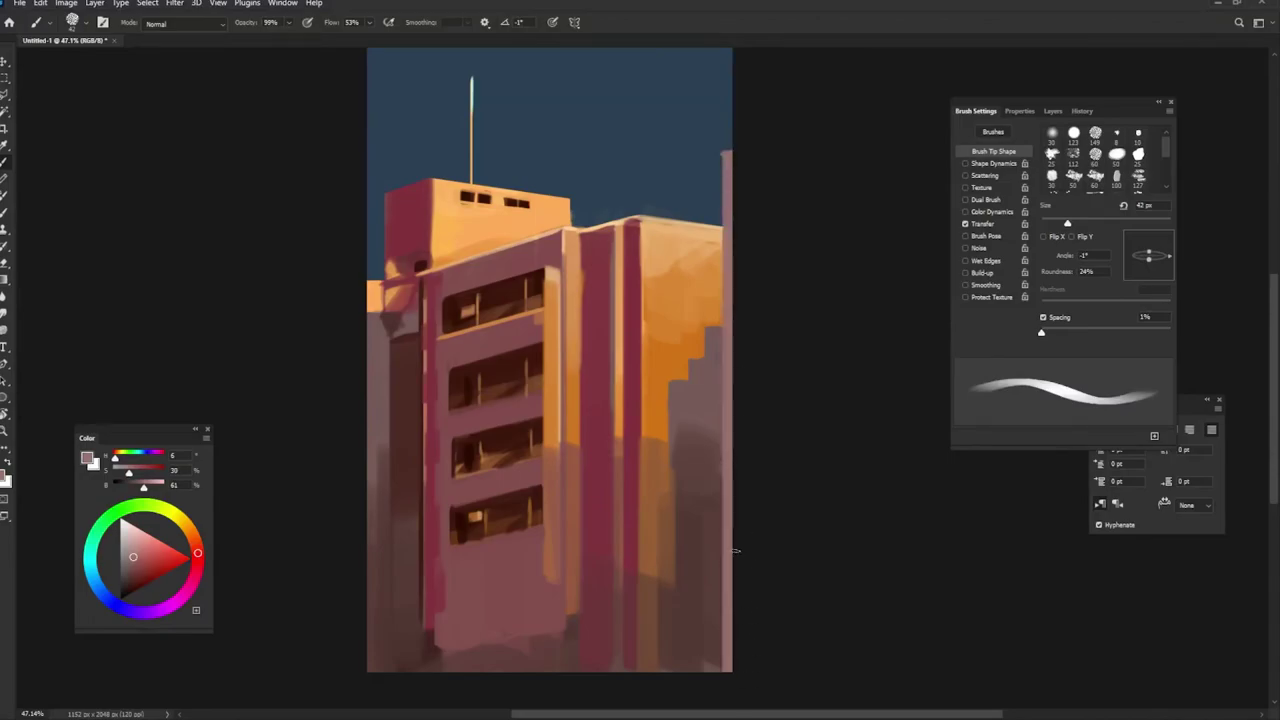
left_click(726, 149, "alt")
key("bracketright")
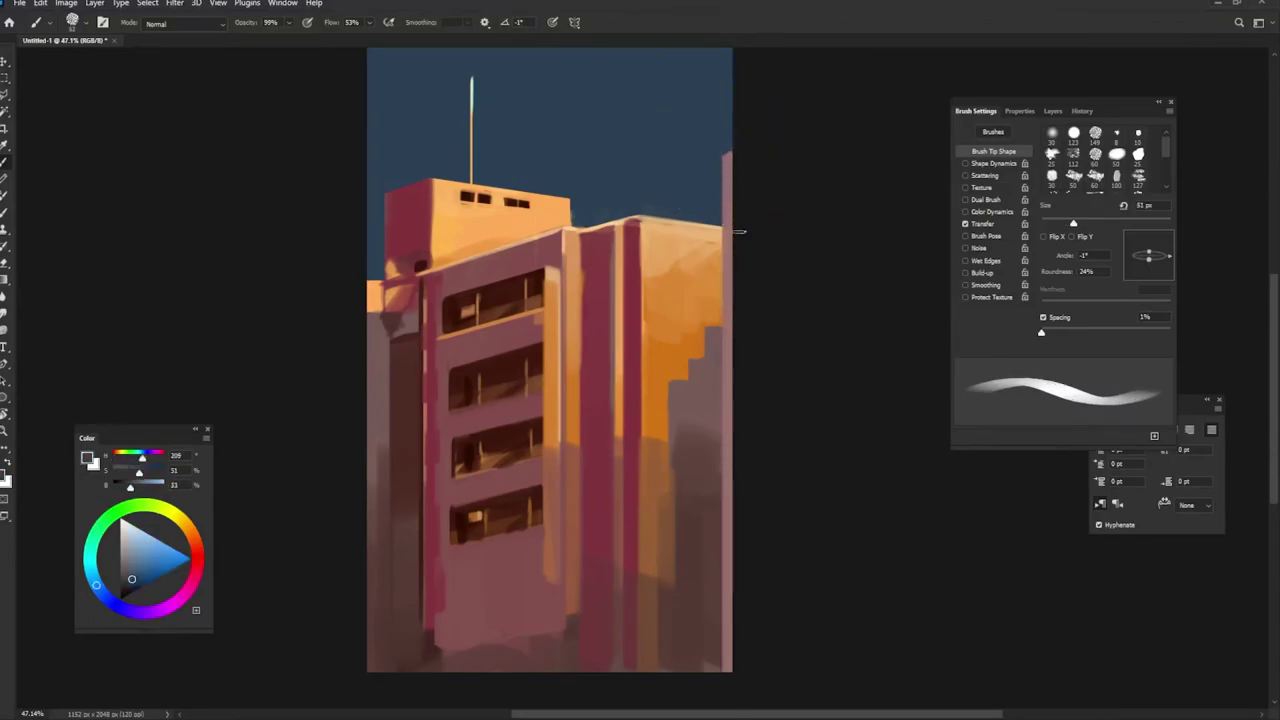
Step: Paint a short dark red-brown stroke on the building's left edge and adjust brush size and opacity
left_click(410, 278, "alt")
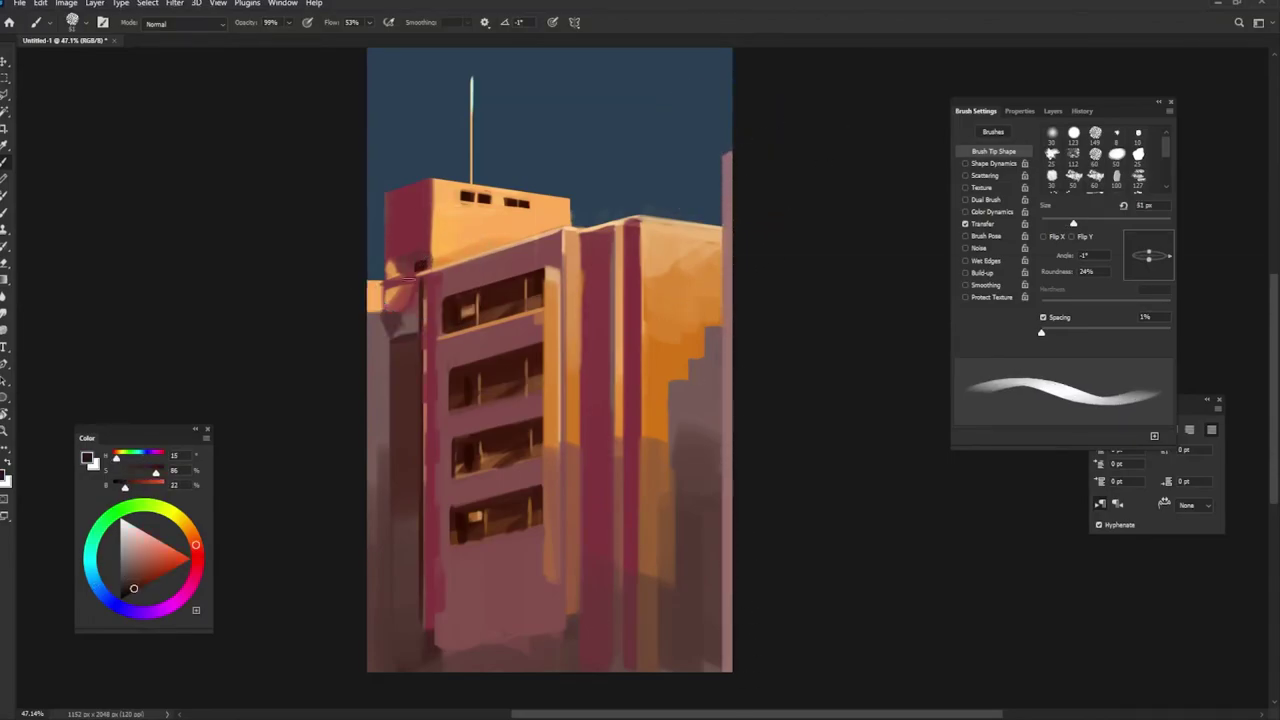
left_click_drag(370, 318, 372, 335)
left_click(374, 302, "alt")
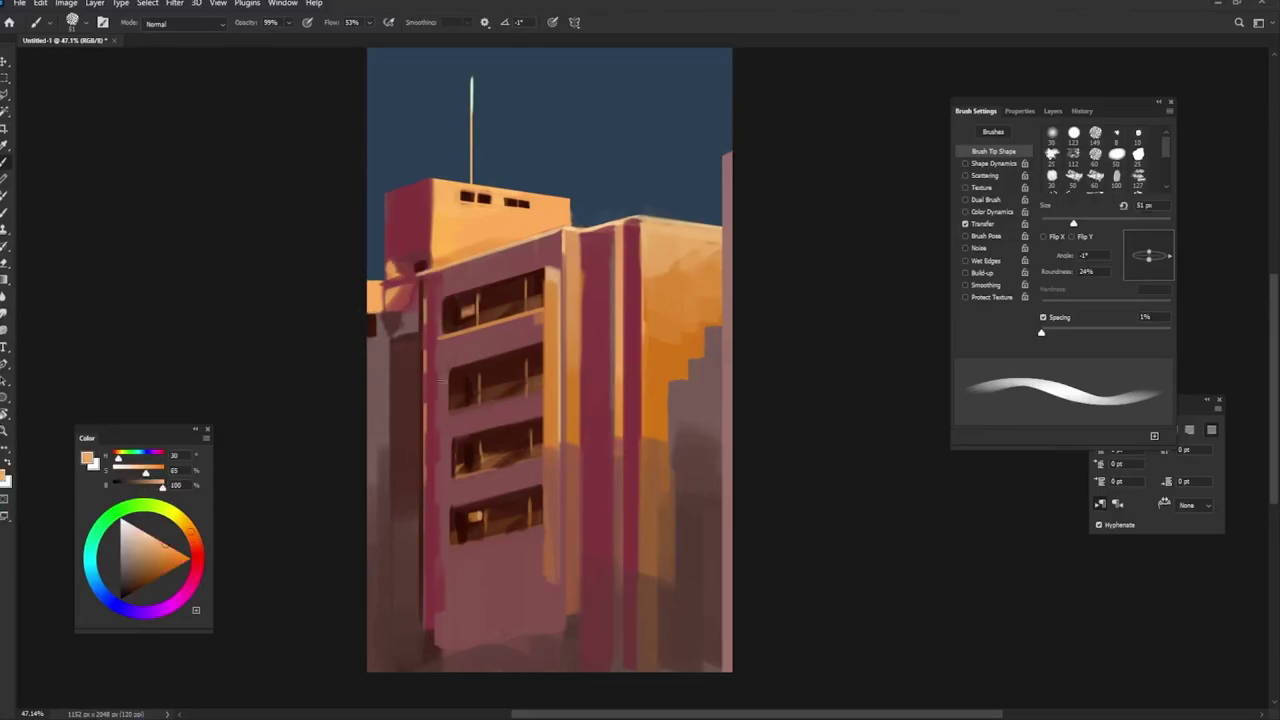
key("0")
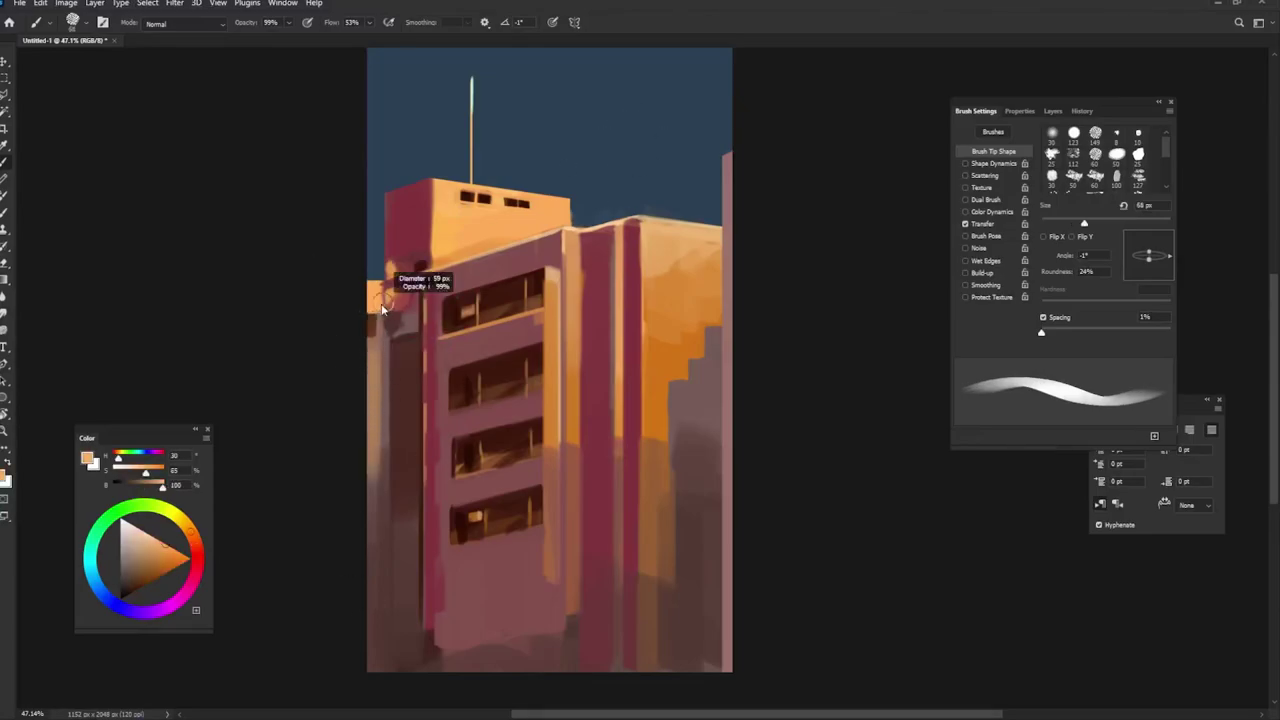
key("bracketleft")
key("9")
key("7")
Step: Paint a dark brown vertical shadow stroke down the building's left side with an upright brush tip
left_click(391, 309, "alt")
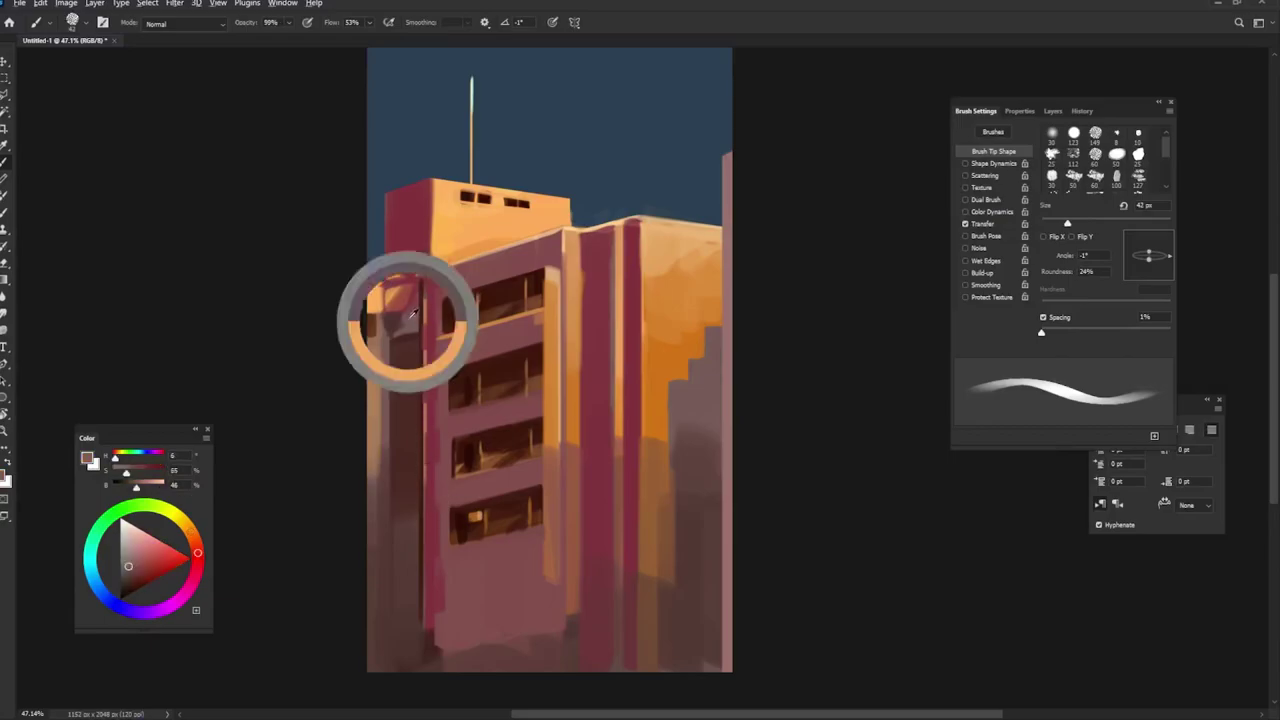
left_click(421, 267, "alt")
key("shift+Left")
left_click_drag(388, 322, 388, 672)
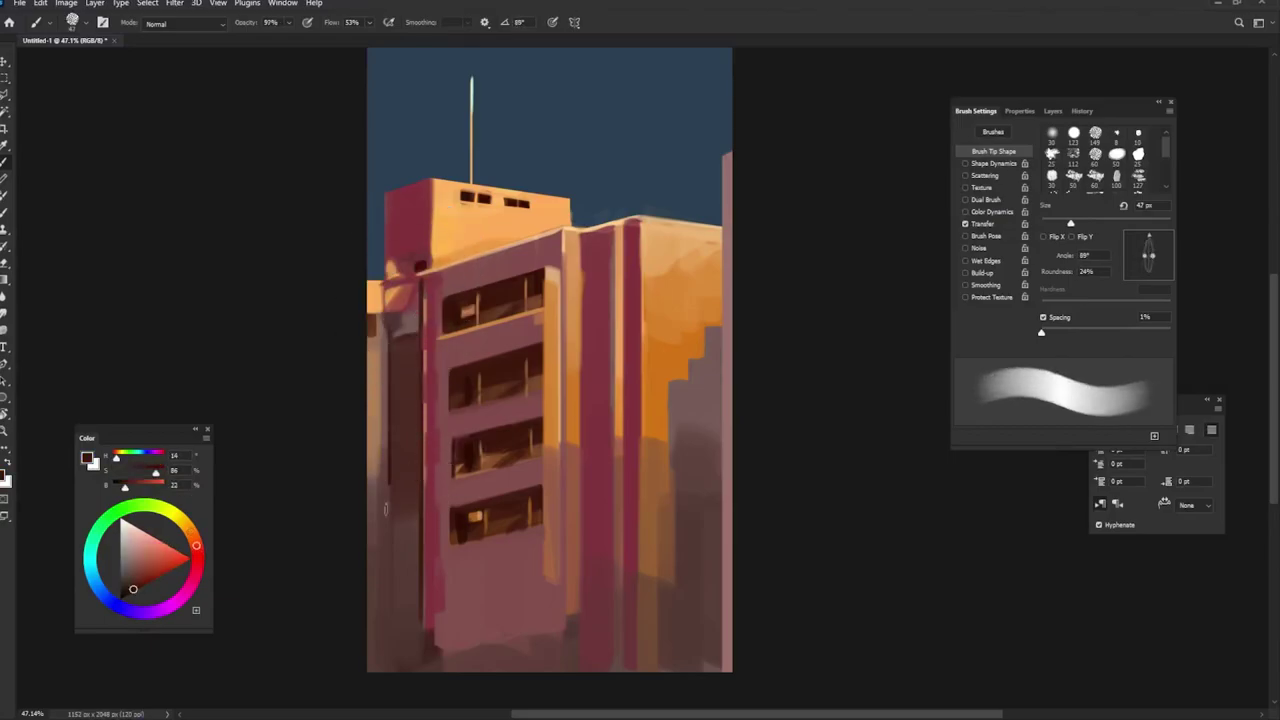
key("bracketright")
key("bracketright")
key("bracketright")
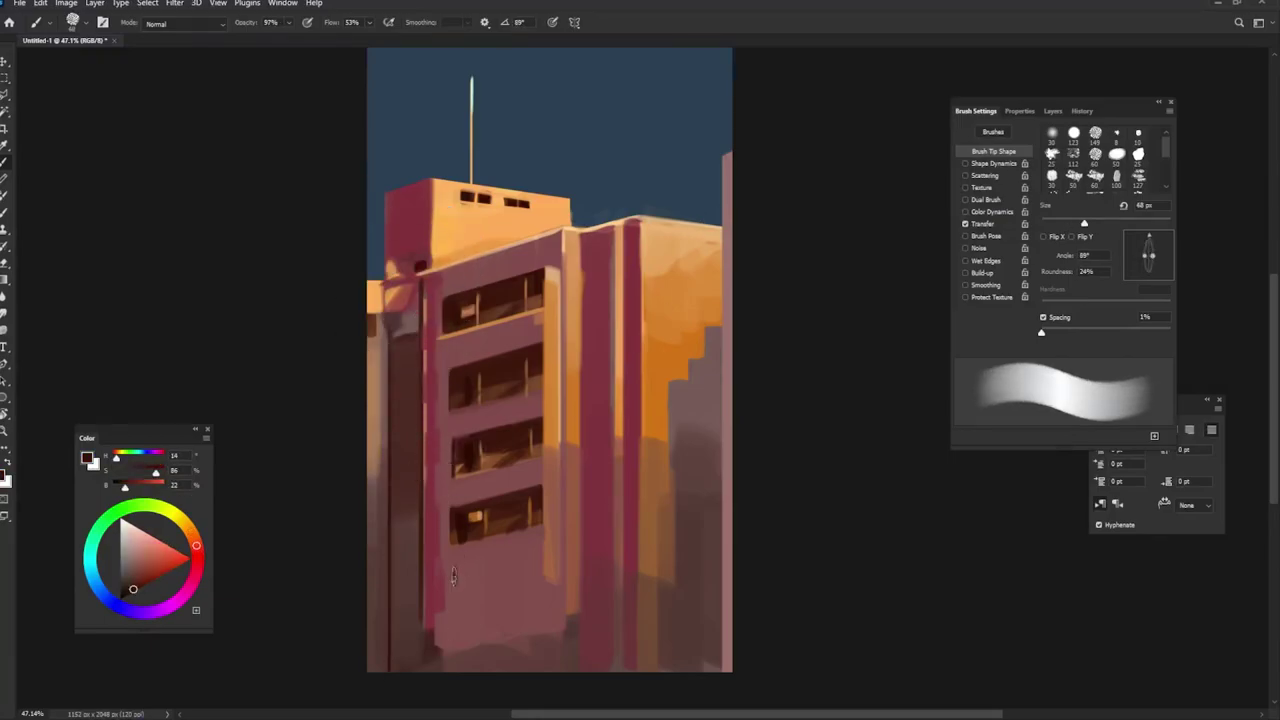
Step: Paint a dark fifth window band below the lowest row and thicken it with a 51 px brush
left_click_drag(453, 577, 544, 556)
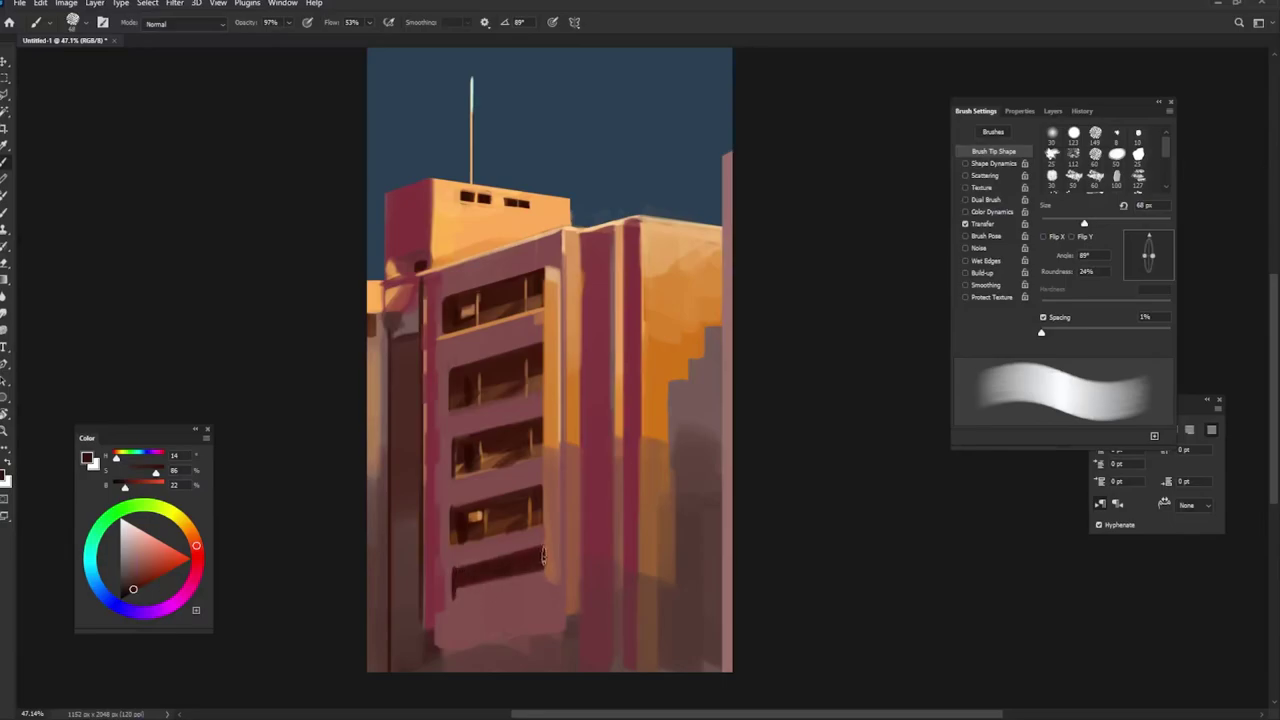
mouse_move(457, 598)
left_mouse_down()
mouse_move(545, 578)
mouse_move(457, 589)
left_mouse_up()
left_click(538, 533, "alt")
key("bracketleft")
key("bracketleft")
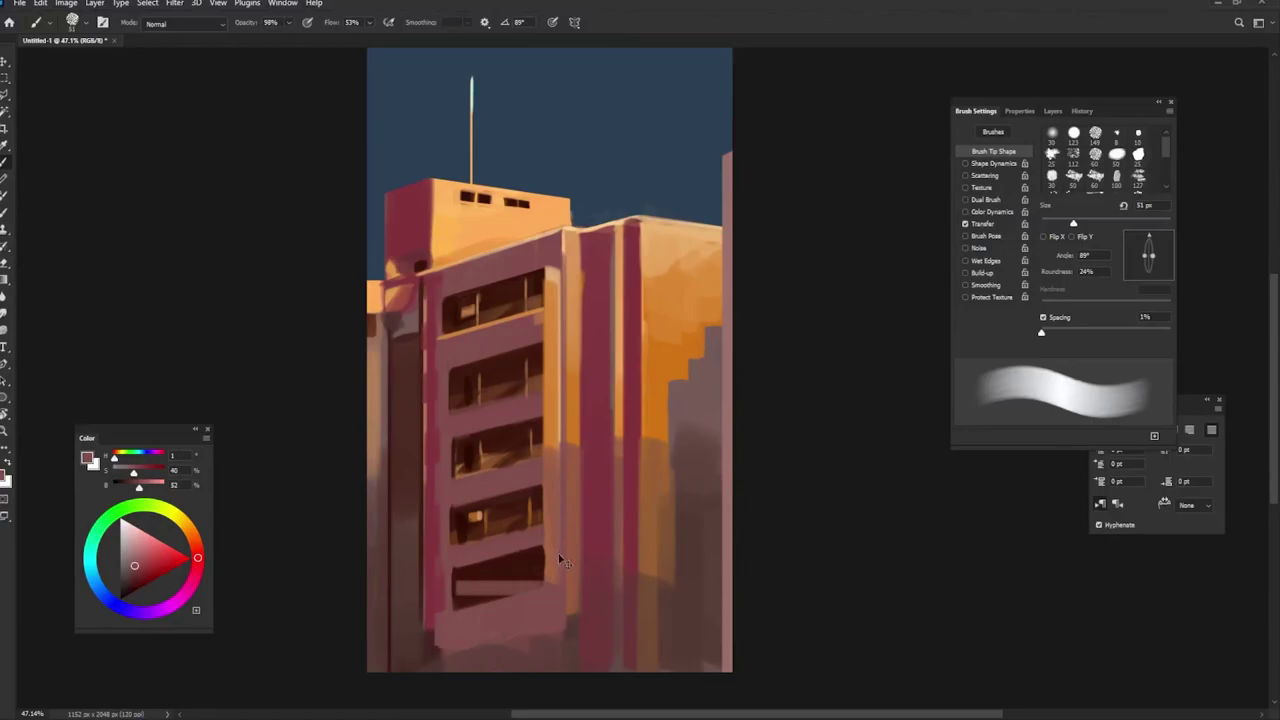
mouse_move(545, 588)
left_mouse_down()
mouse_move(455, 588)
mouse_move(455, 605)
left_mouse_up()
Step: Add a light orange-brown mullion in the new bottom window and refine its brown interior tones
left_click(527, 520, "alt")
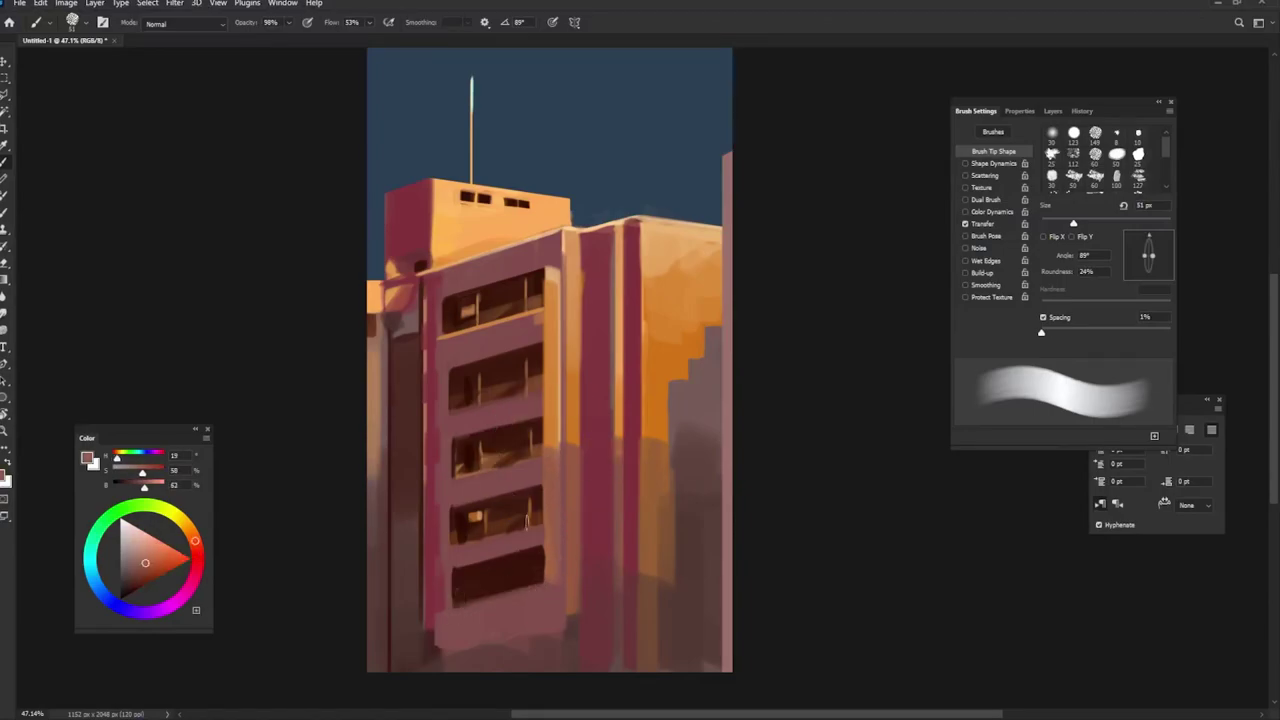
left_click_drag(527, 552, 527, 590)
left_click(457, 518, "alt")
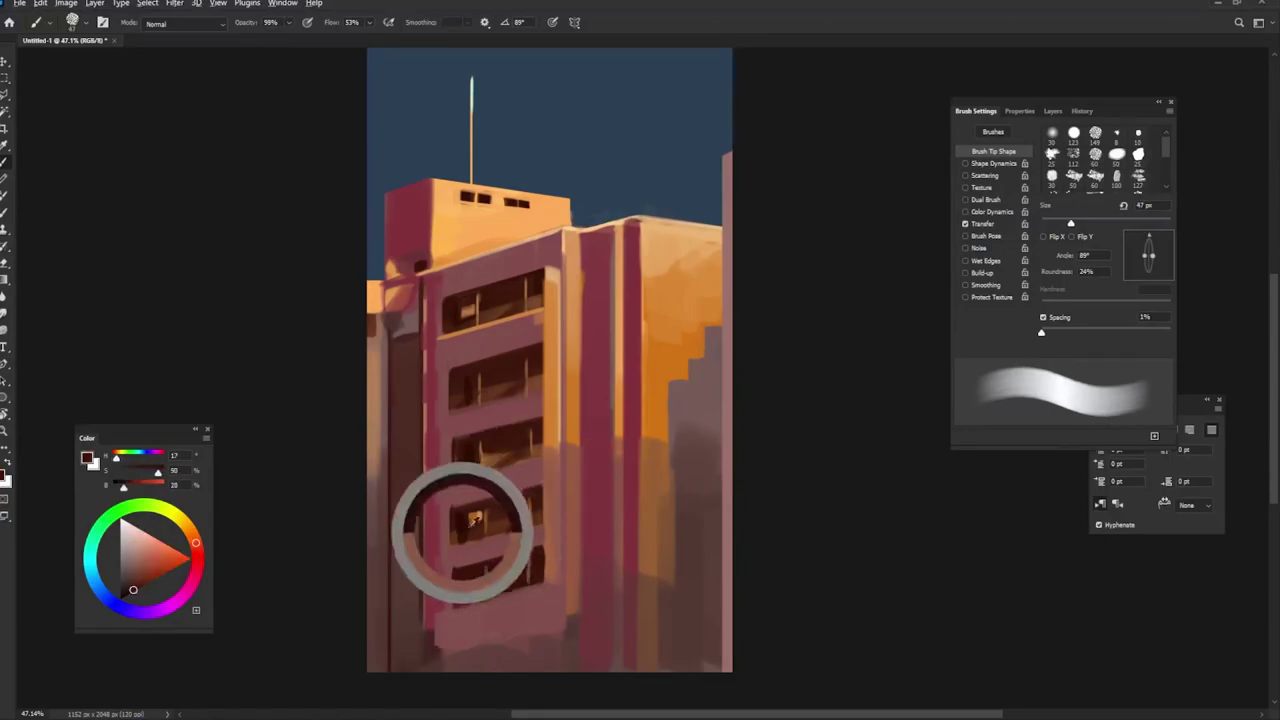
left_click(520, 560, "alt")
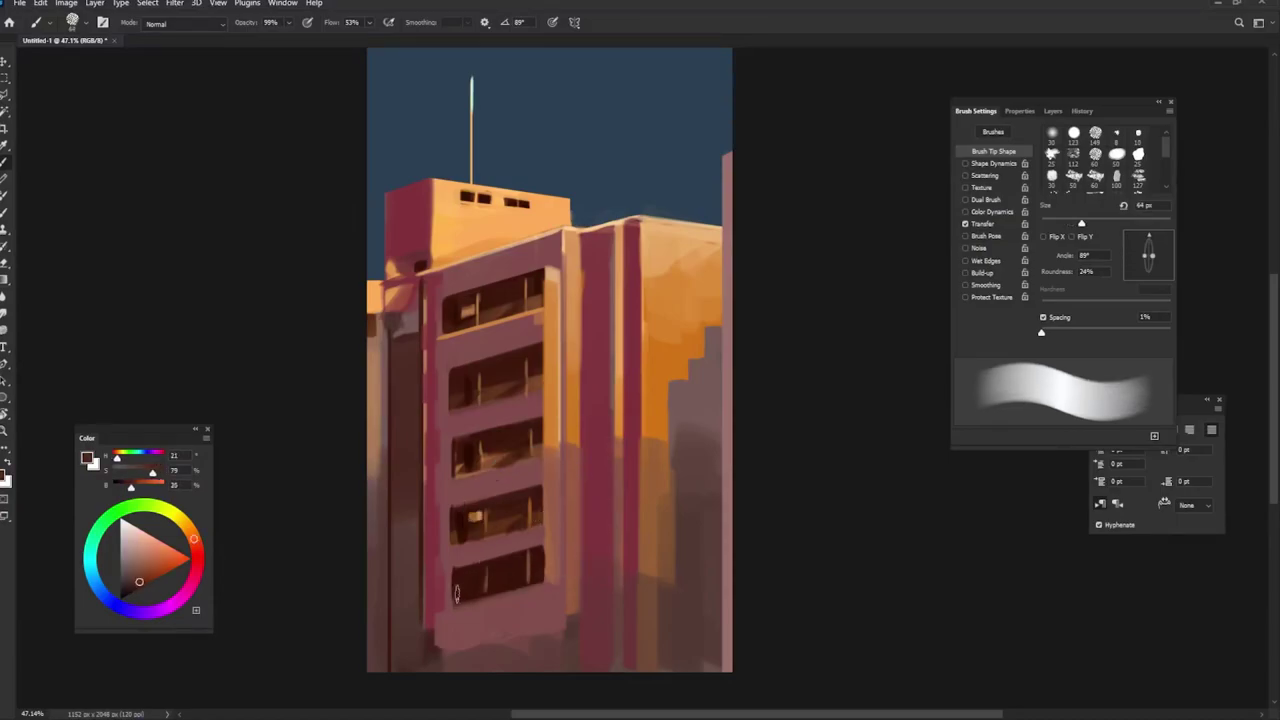
key("bracketright")
left_click(523, 566, "alt")
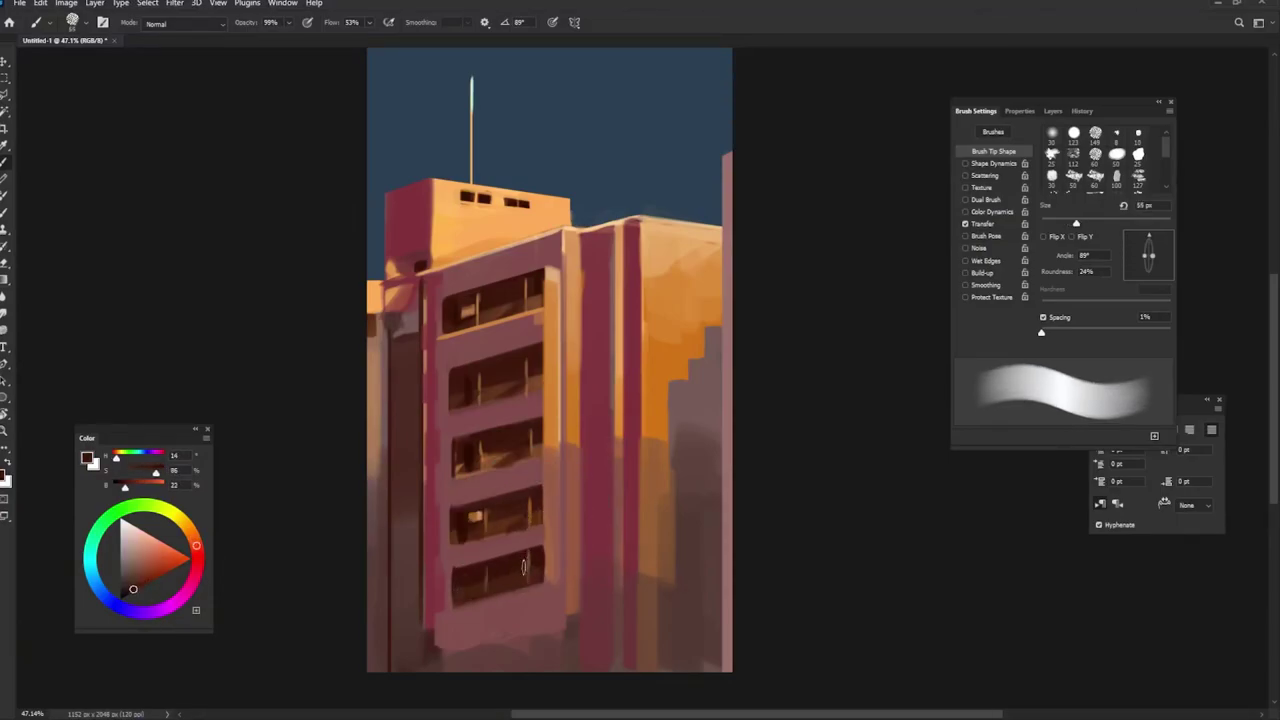
key("shift+Right")
key("shift+Right")
key("shift+Right")
Step: Paint pink along the window column's left edge and brush orange along the roofline
left_click(552, 439, "alt")
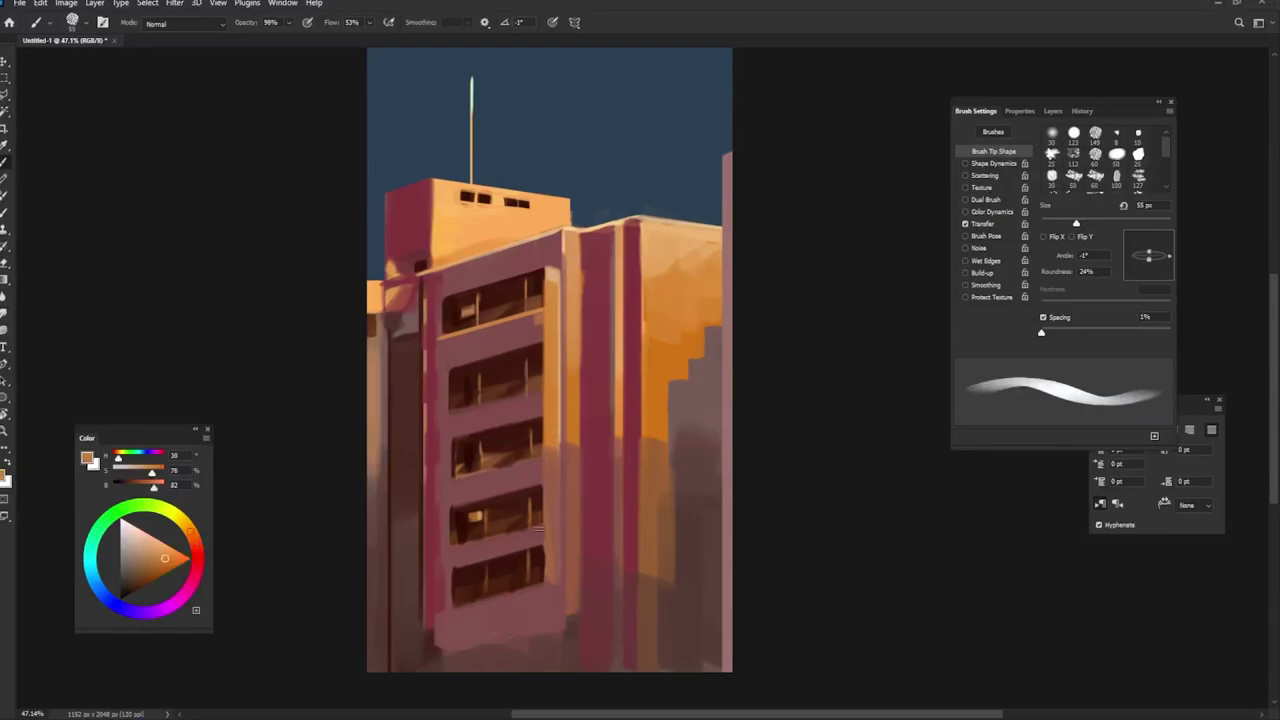
left_click(443, 284, "alt")
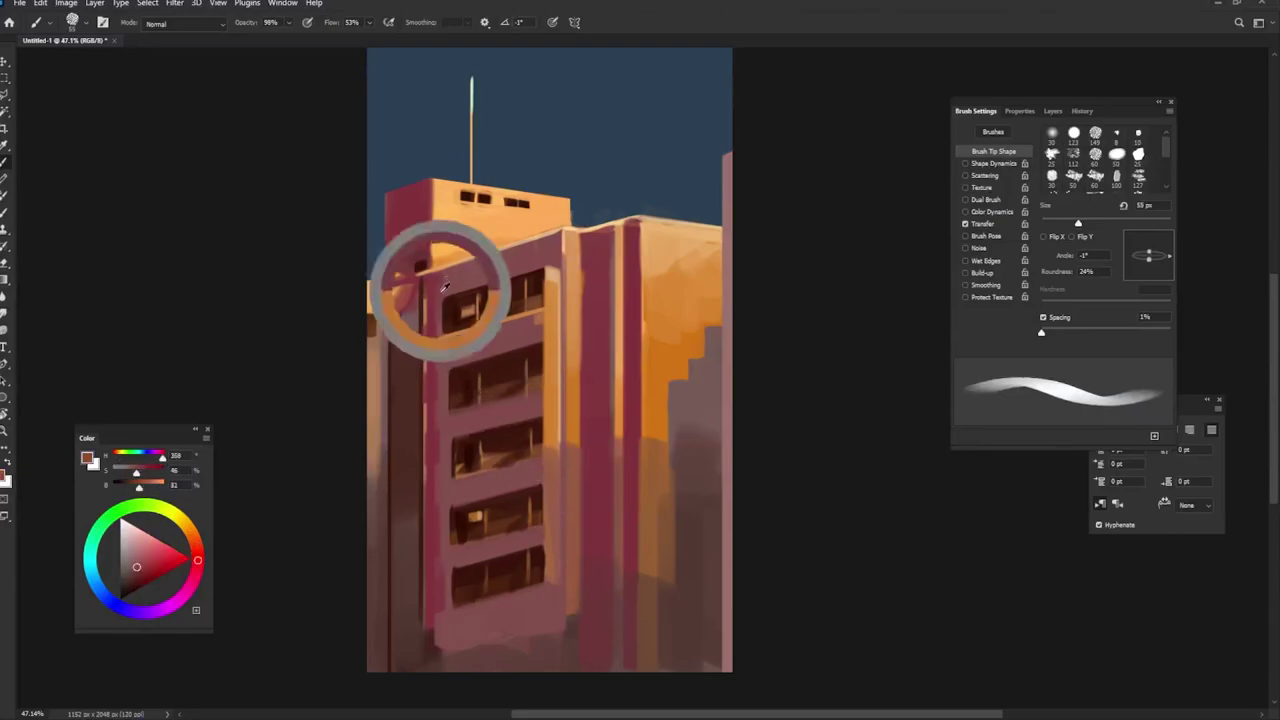
left_click_drag(453, 281, 449, 624)
left_click(452, 608, "alt")
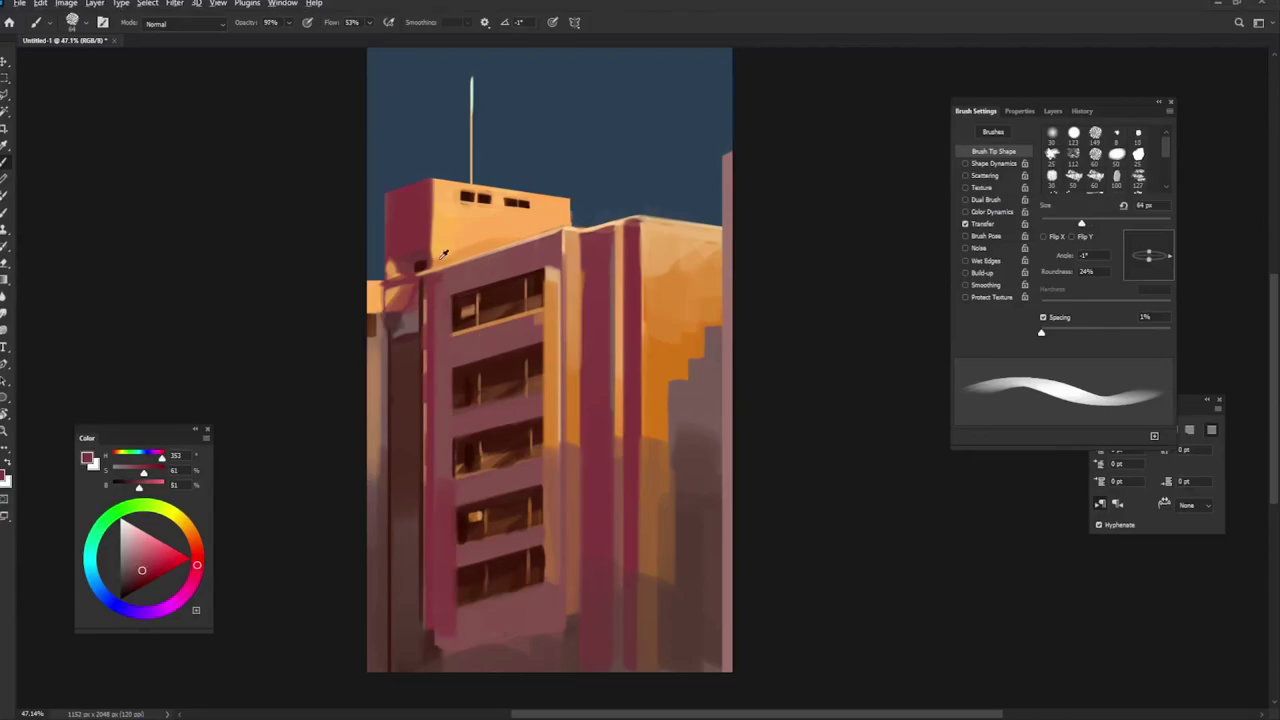
left_click(455, 300, "alt")
mouse_move(545, 240)
left_mouse_down()
mouse_move(460, 275)
mouse_move(556, 245)
left_mouse_up()
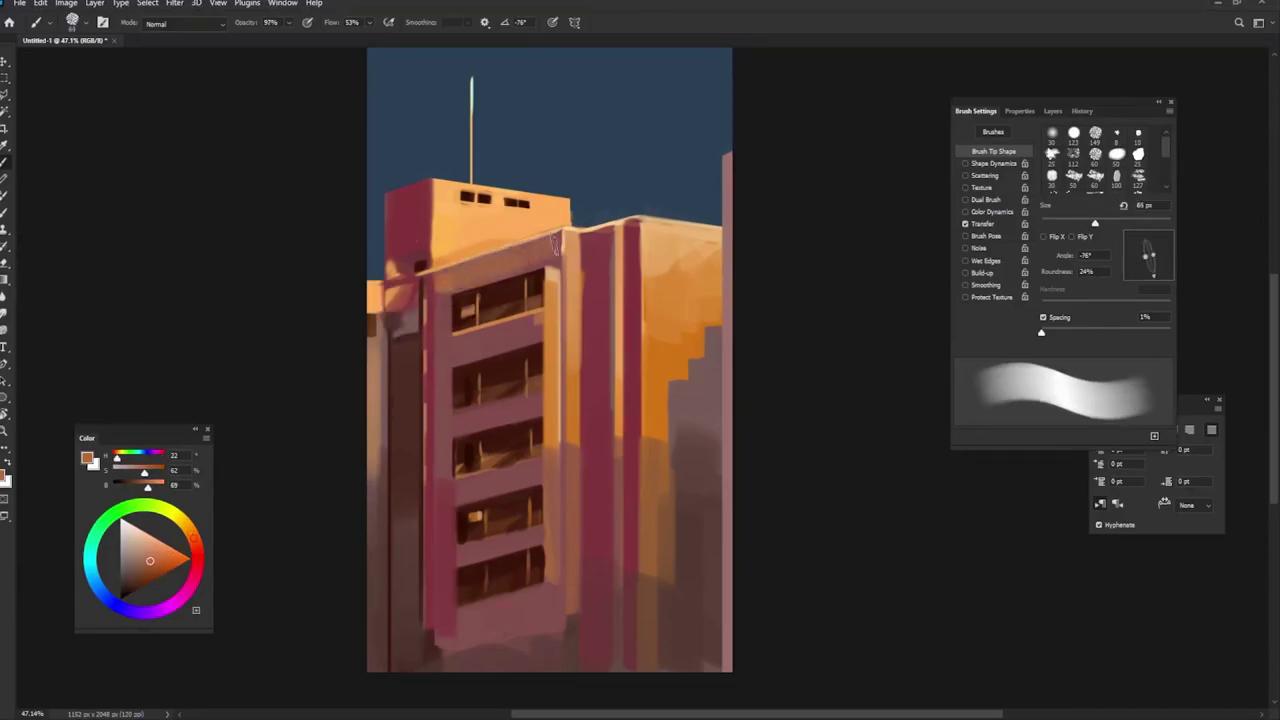
Step: Add faint light-orange highlights on the facade and pink column with a 72 px brush
left_click(605, 235, "alt")
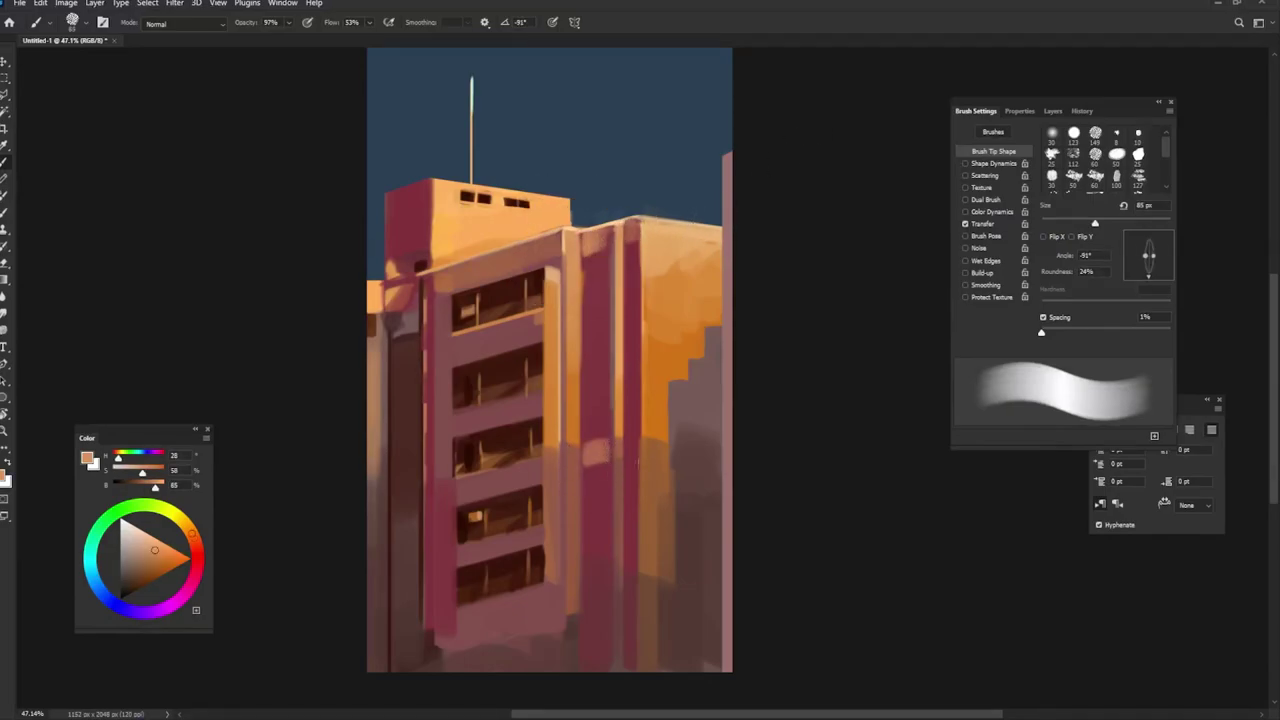
left_click(596, 460, "alt")
left_click_drag(588, 352, 580, 372)
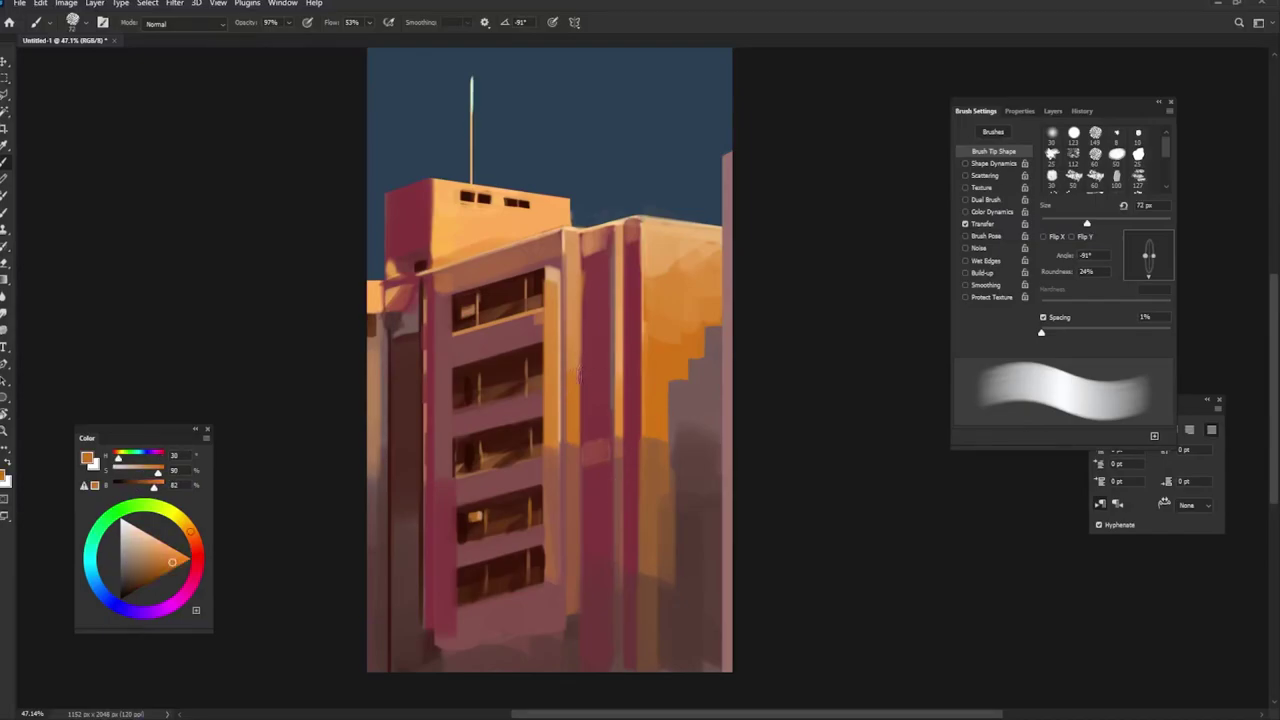
left_click(575, 345, "alt")
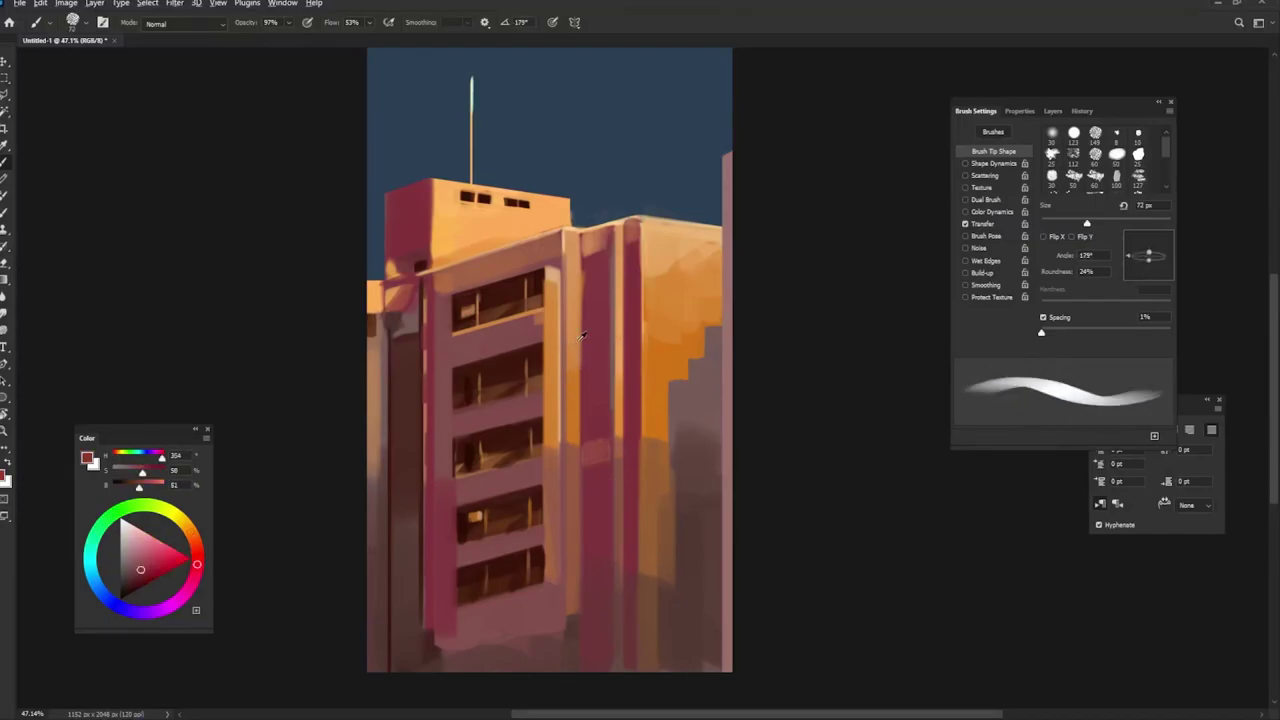
left_click(572, 345, "alt")
left_click_drag(582, 346, 612, 334)
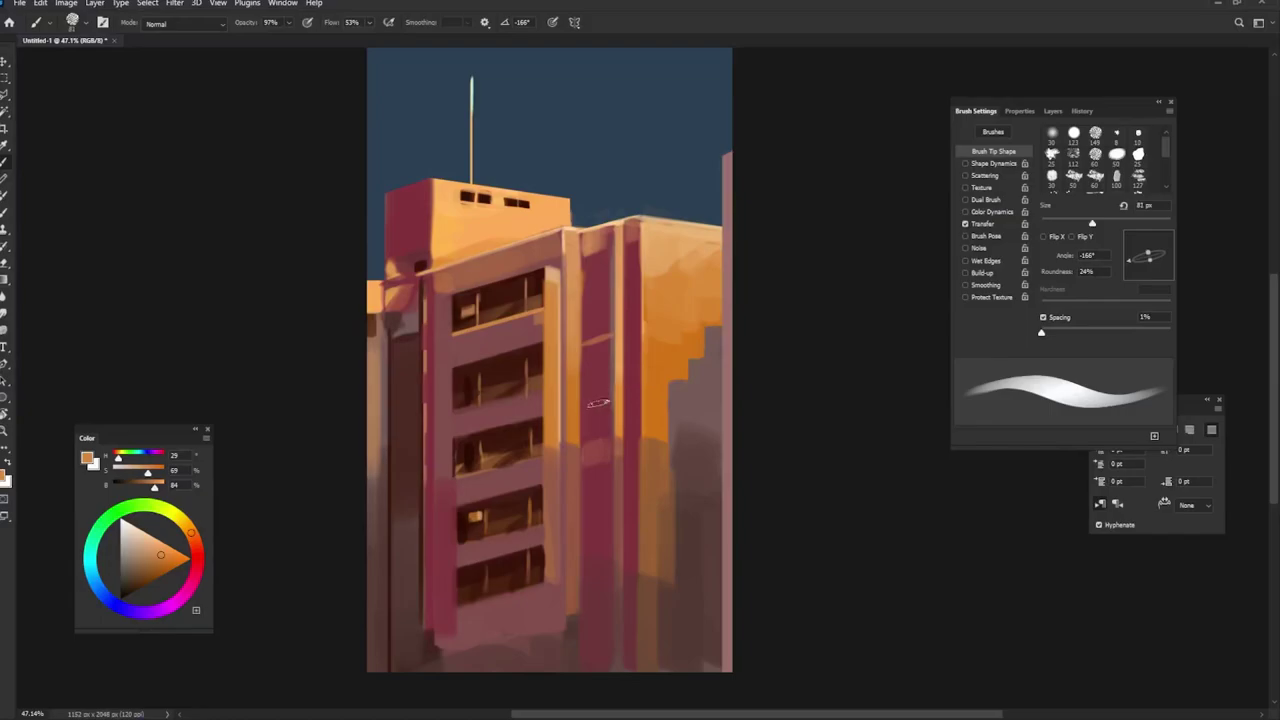
left_click_drag(582, 410, 606, 407)
Step: Sample several orange and red tones from the wall and enlarge the brush to about 98 px
left_click_drag(606, 487, 604, 480)
left_click(602, 484, "alt")
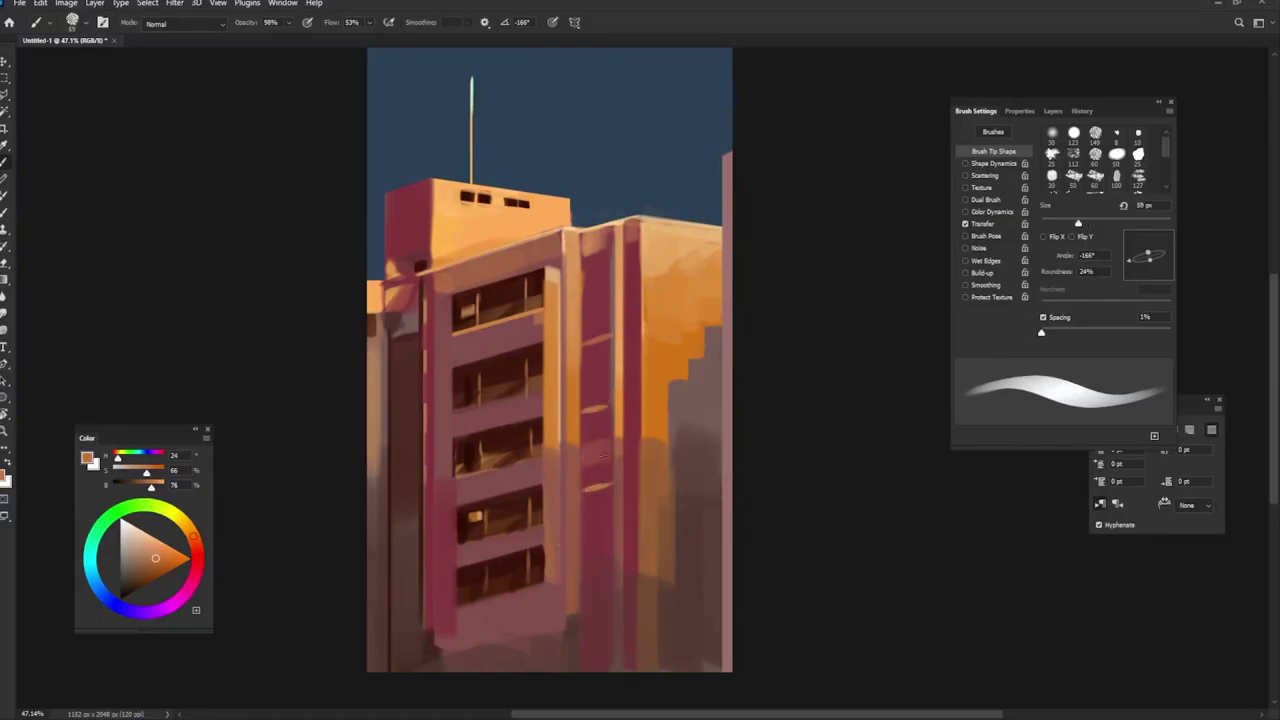
mouse_move(612, 340)
left_mouse_down()
mouse_move(602, 356)
mouse_move(608, 346)
left_mouse_up()
left_click(600, 352, "alt")
left_click(592, 364, "alt")
left_click(599, 350, "alt")
left_click(600, 372, "alt")
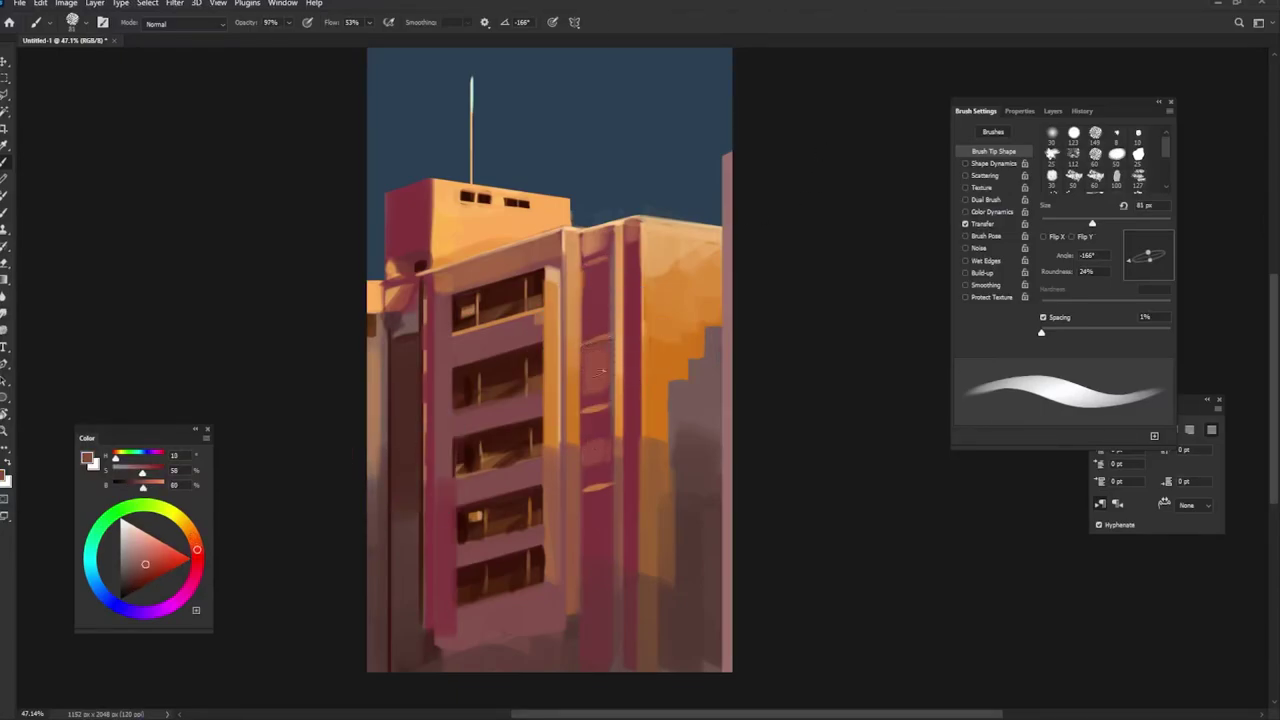
left_click_drag(597, 268, 610, 268)
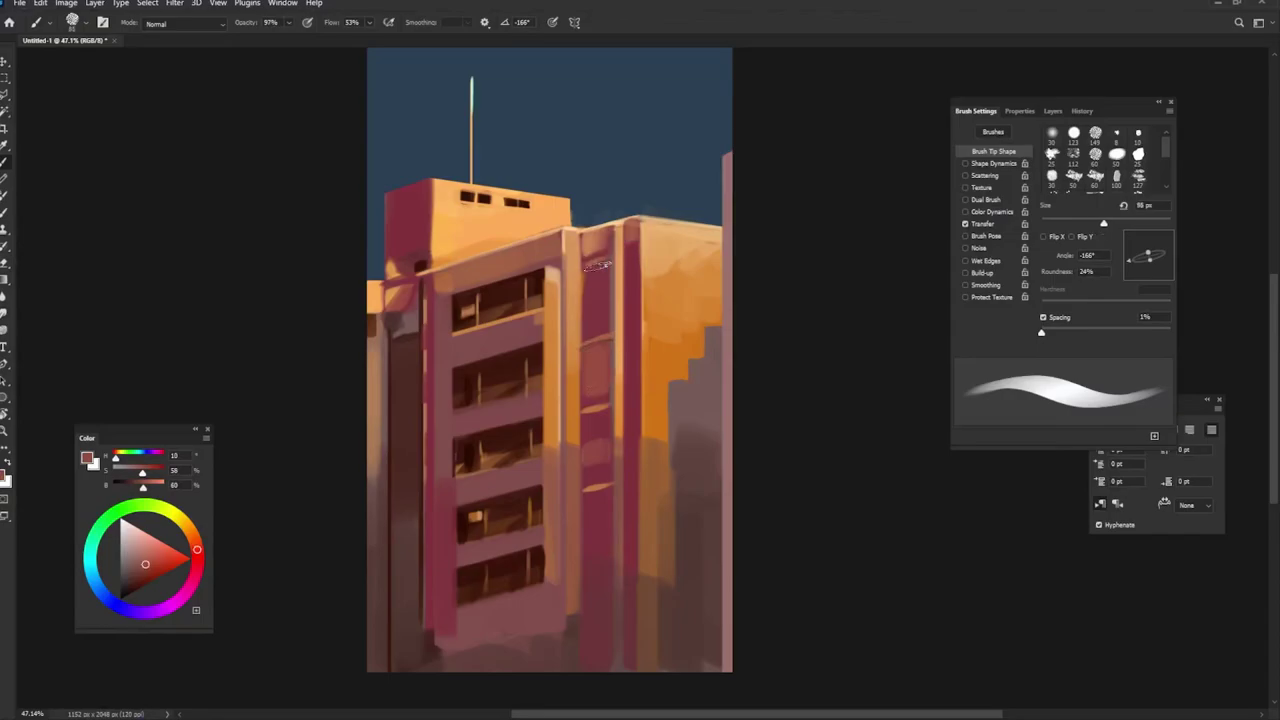
Step: Sample bright orange, then paint dark red-brown shadow strokes along the building's left edge
left_click(653, 259, "alt")
left_click(468, 322, "alt")
left_click_drag(528, 300, 510, 300)
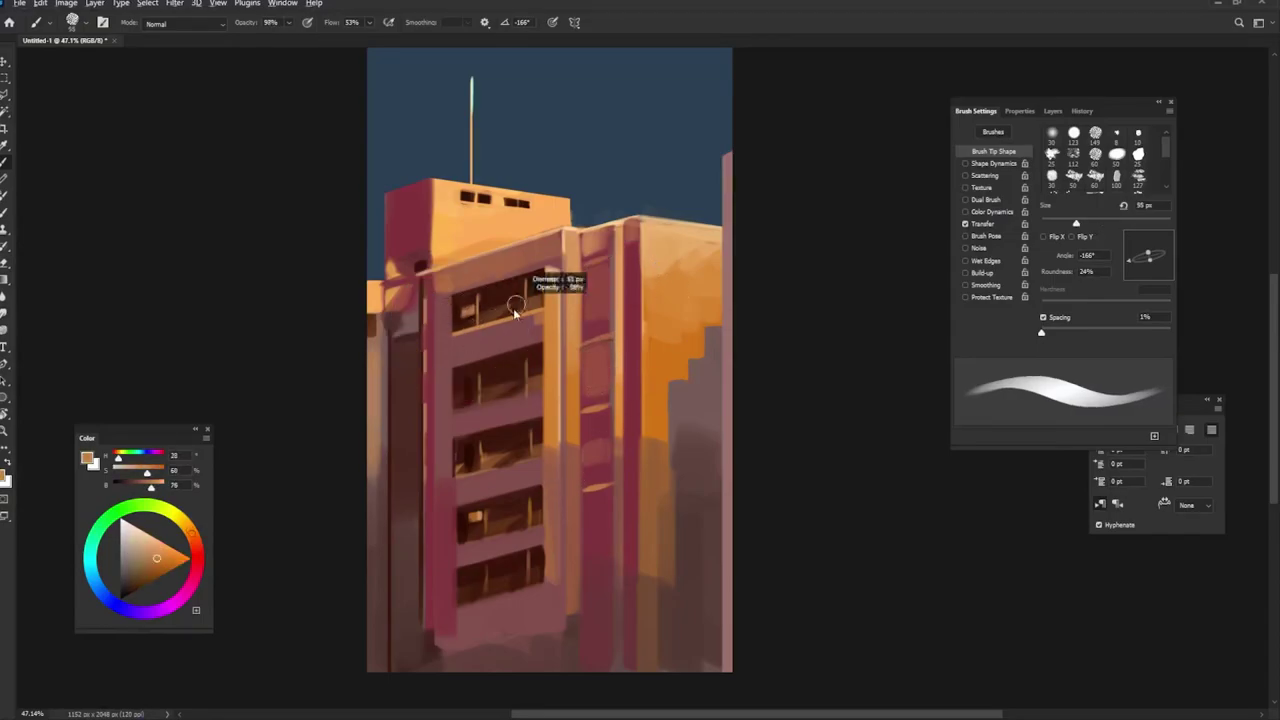
left_click(427, 284, "alt")
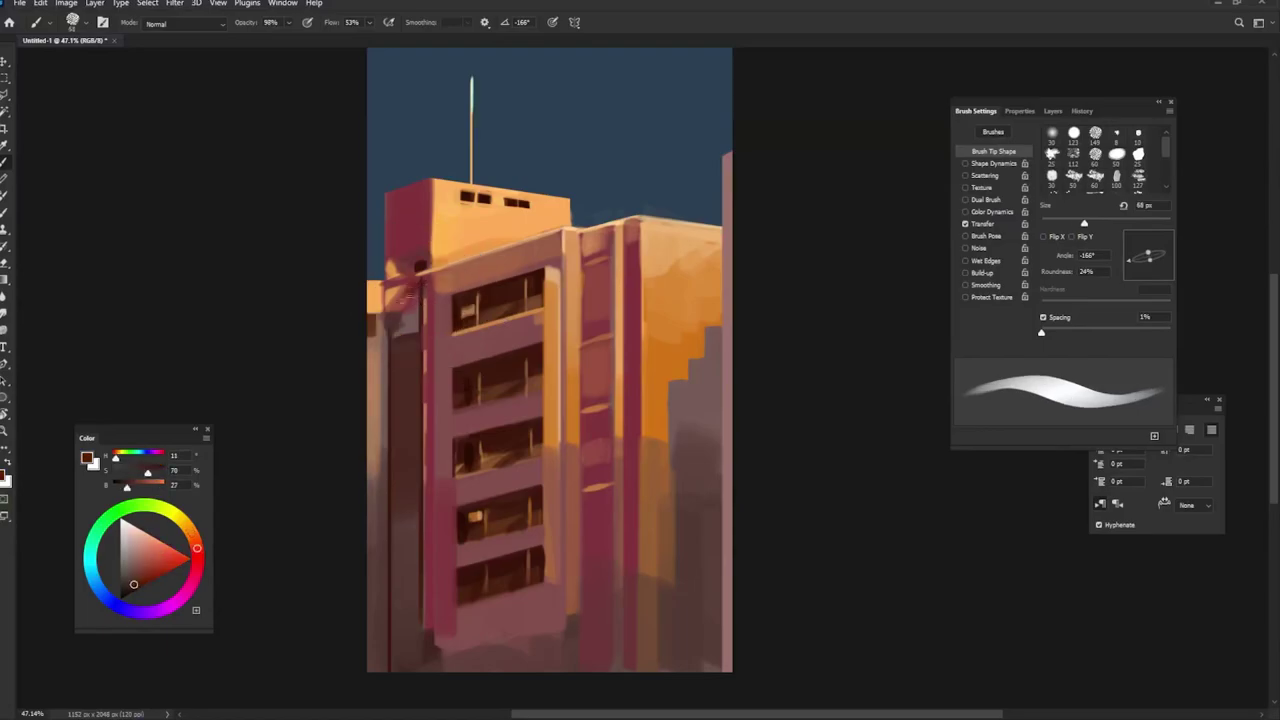
left_click_drag(410, 278, 440, 540)
Step: With an upright brush tip, paint a dark red-brown band along the building's base
key(".")
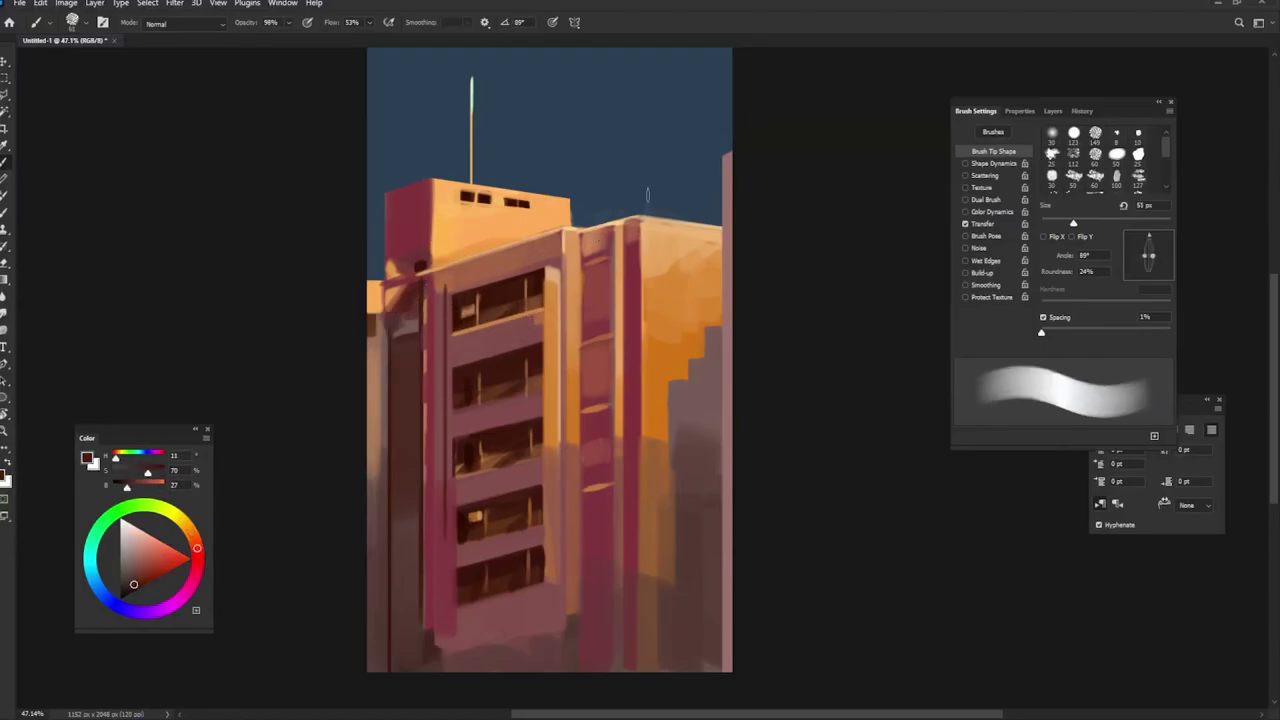
left_click(446, 194, "alt")
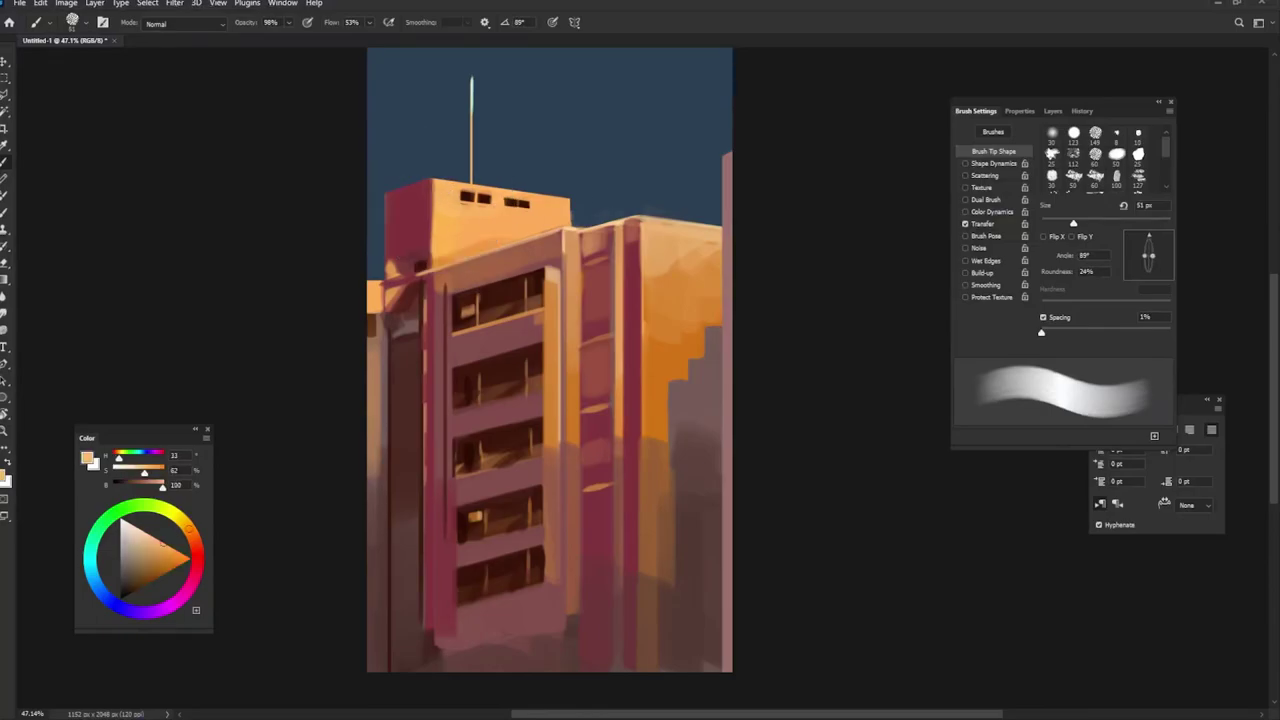
left_click(578, 208, "alt")
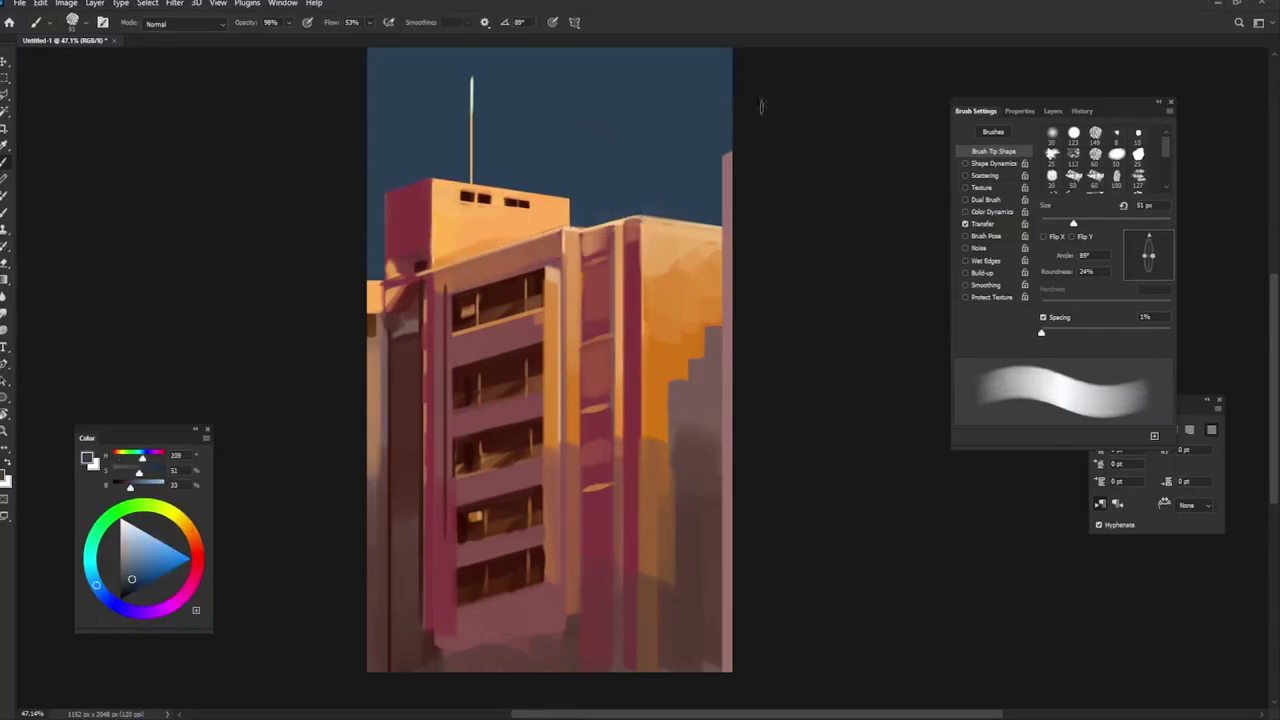
left_click(470, 562, "alt")
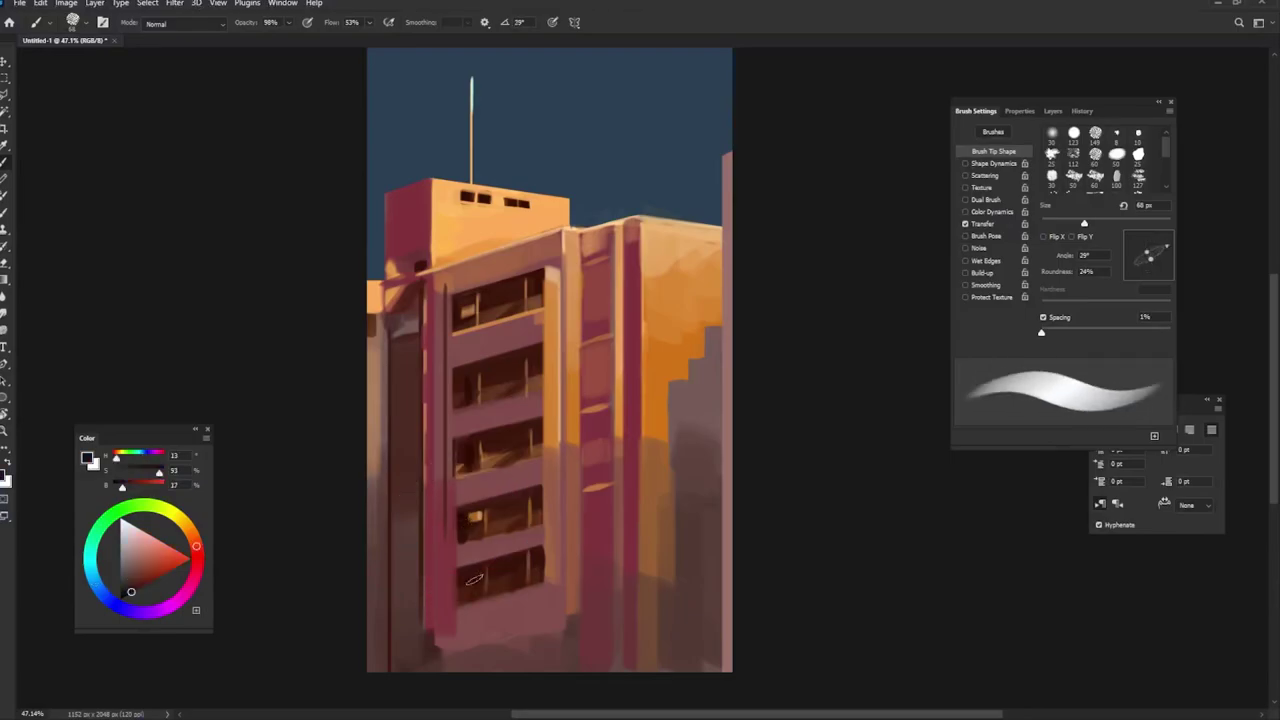
left_click(509, 569, "alt")
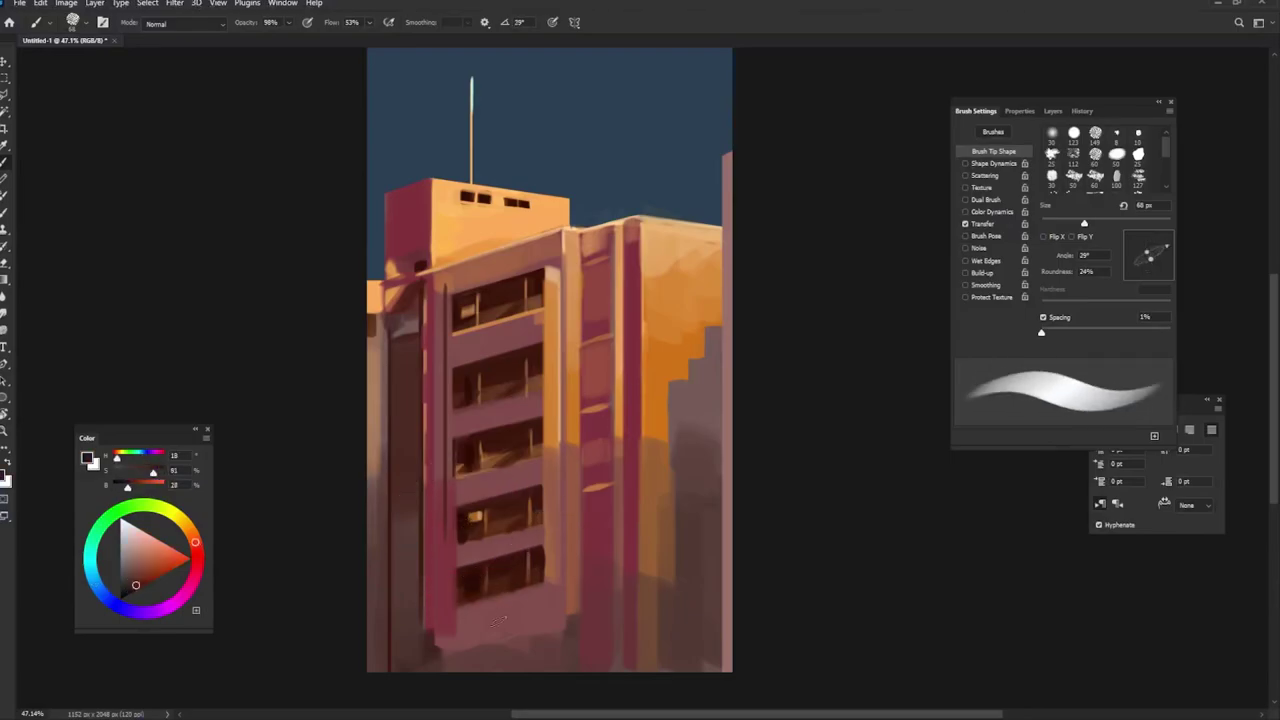
mouse_move(468, 634)
left_mouse_down()
mouse_move(548, 612)
mouse_move(540, 644)
left_mouse_up()
mouse_move(462, 656)
left_mouse_down()
mouse_move(541, 641)
mouse_move(466, 664)
mouse_move(460, 640)
mouse_move(536, 637)
mouse_move(466, 664)
mouse_move(478, 648)
mouse_move(520, 646)
left_mouse_up()
Step: Repaint the base in lighter pink with a larger brush, then undo the last change
key("bracketright")
left_click(442, 628, "alt")
mouse_move(442, 628)
left_mouse_down()
mouse_move(440, 664)
mouse_move(538, 617)
left_mouse_up()
key("bracketleft")
key("bracketleft")
key("bracketleft")
left_click(500, 630, "alt")
key("ctrl+z")
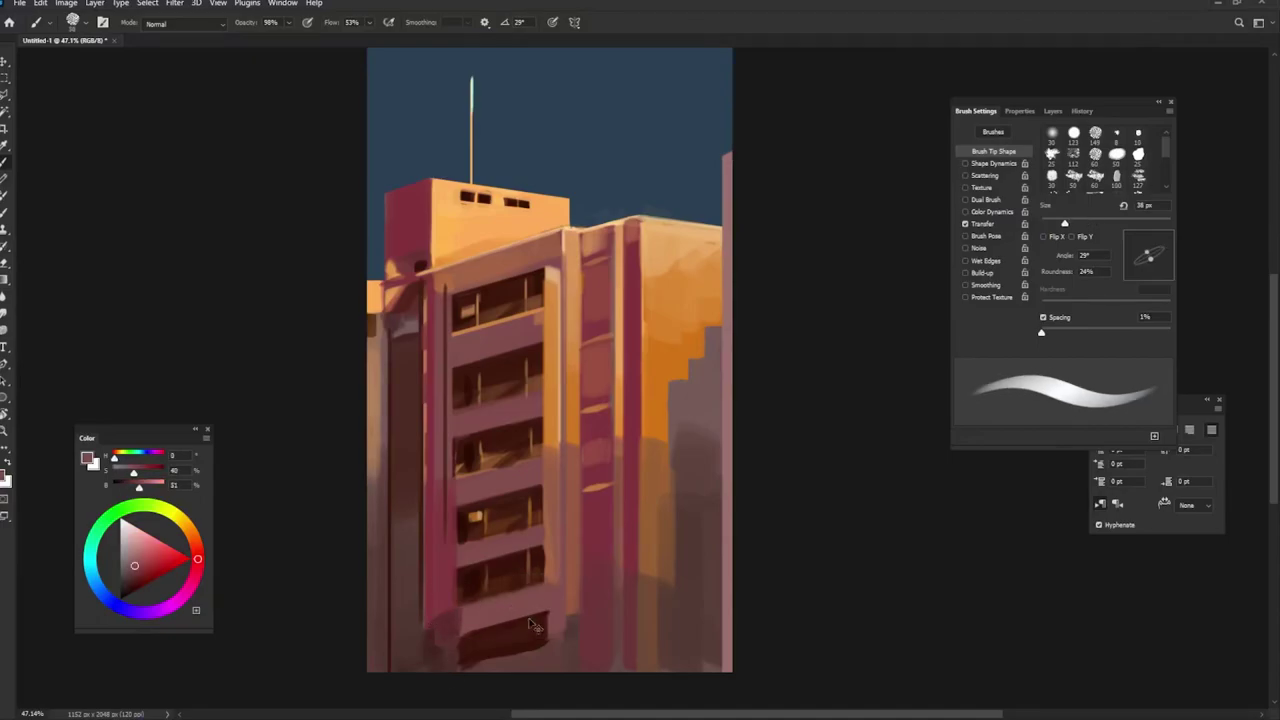
Step: Paint a tan stroke down the building strip and set brush opacity to 100%
key("bracketright")
left_click(552, 568, "alt")
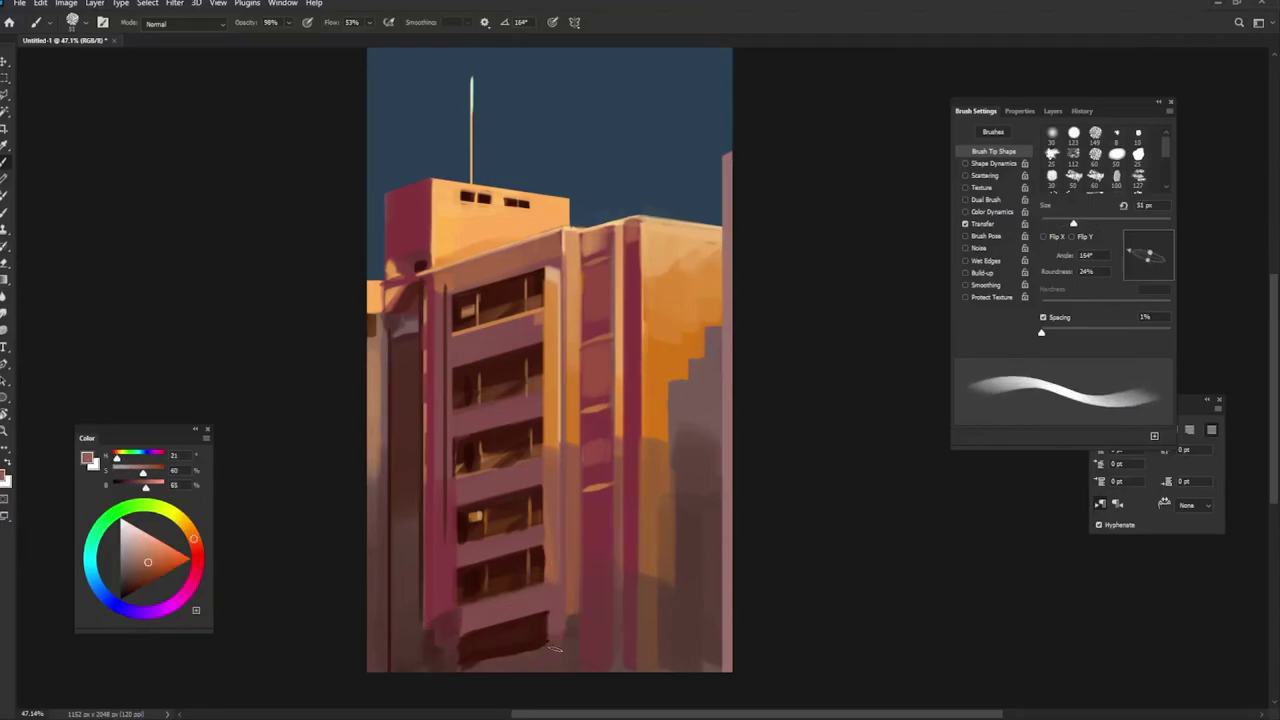
mouse_move(553, 570)
left_mouse_down()
mouse_move(550, 635)
mouse_move(548, 532)
left_mouse_up()
left_click(549, 491, "alt")
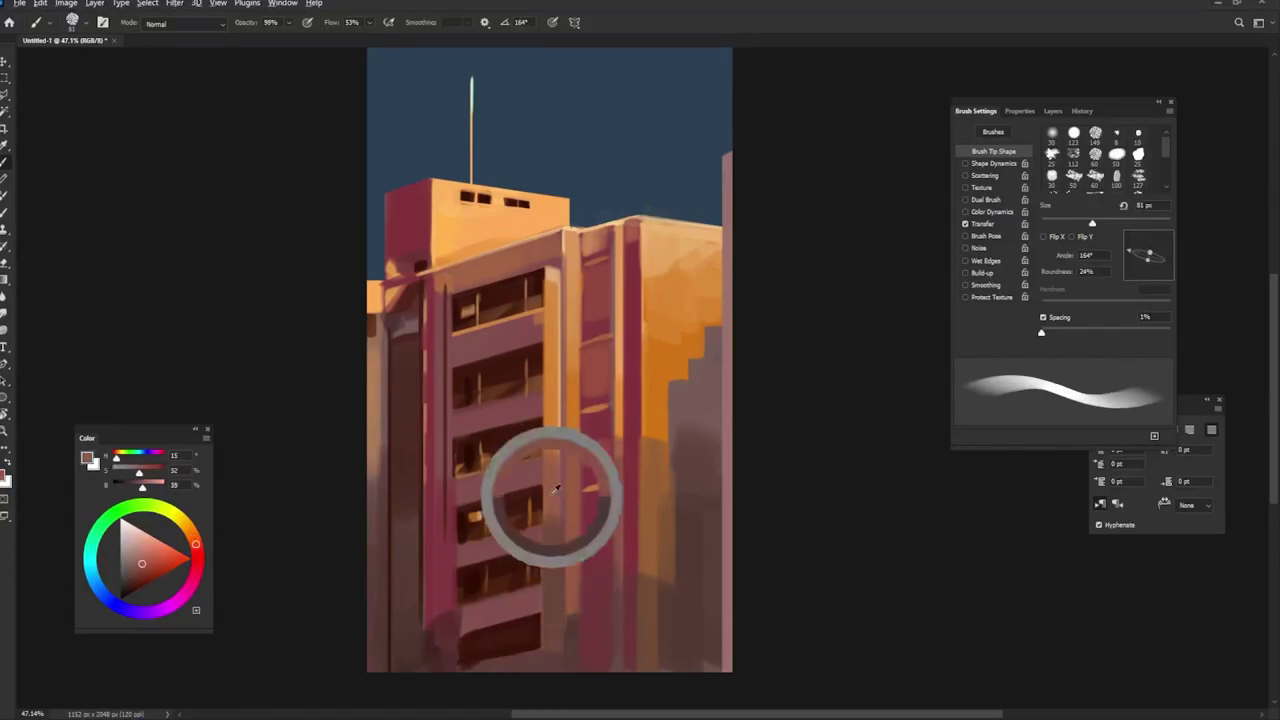
key("bracketleft")
key("bracketleft")
key("bracketleft")
key("shift+Left")
key("shift+Left")
key("shift+Left")
key("0")
Step: Brush a stroke across the bottom windows, sampling dark browns, orange and pink at 68 px
left_click(524, 624, "alt")
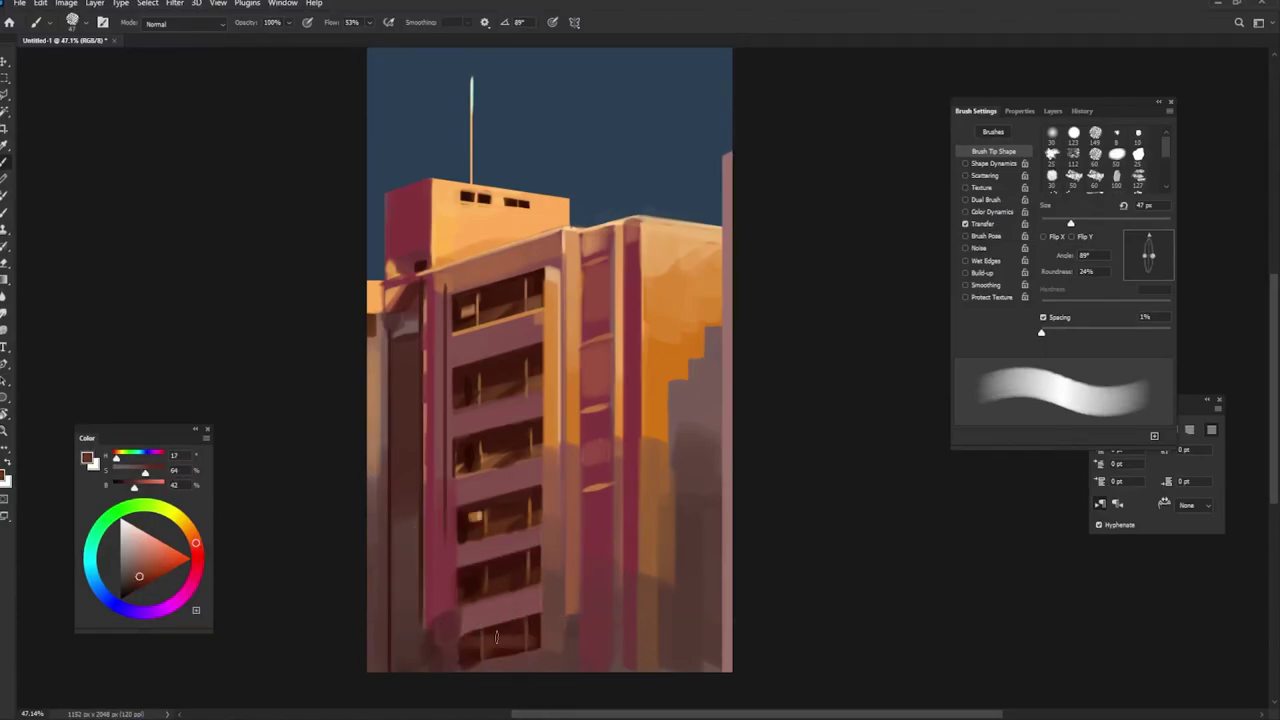
left_click_drag(488, 652, 541, 641)
left_click(465, 640, "alt")
left_click(474, 624, "alt")
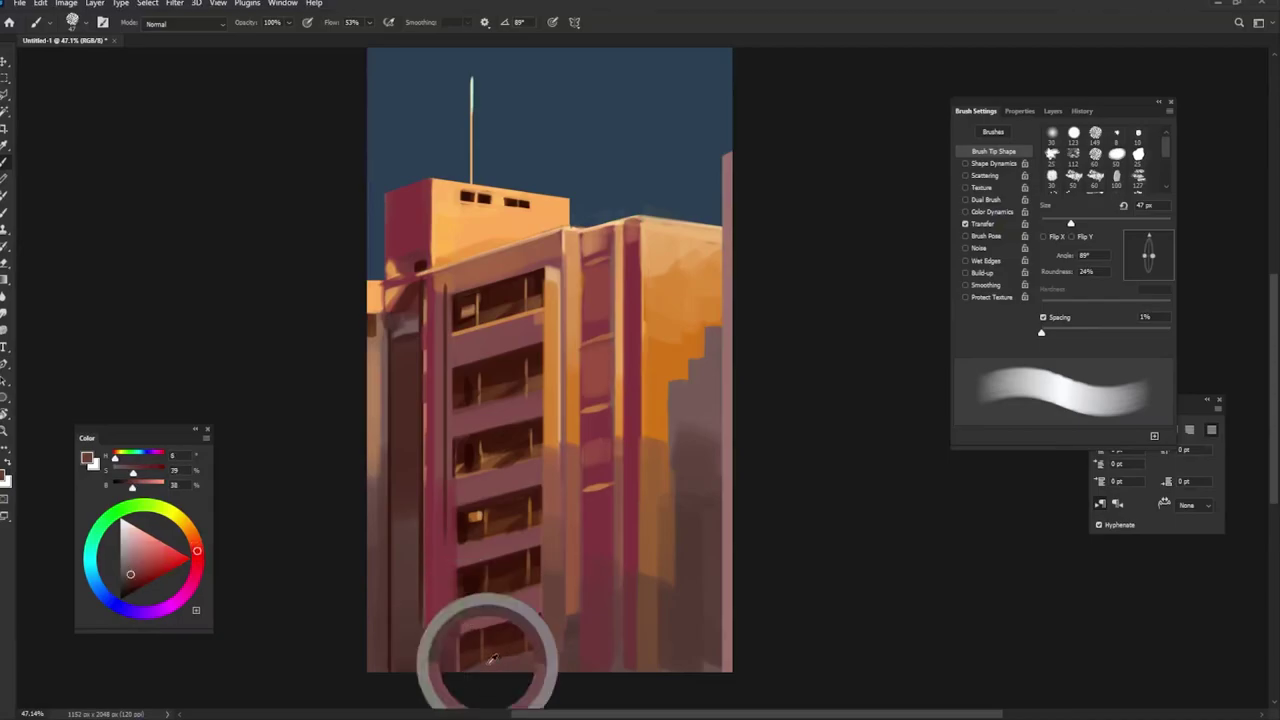
left_click(491, 630, "alt")
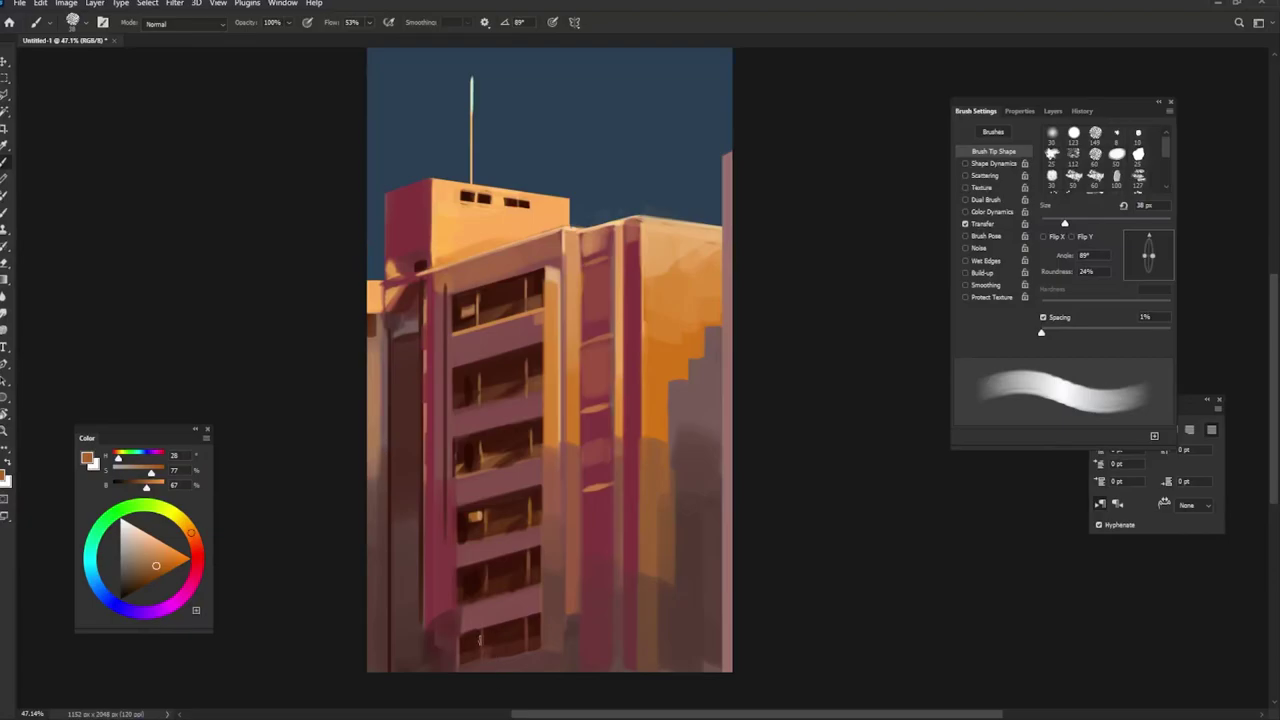
left_click(478, 640, "alt")
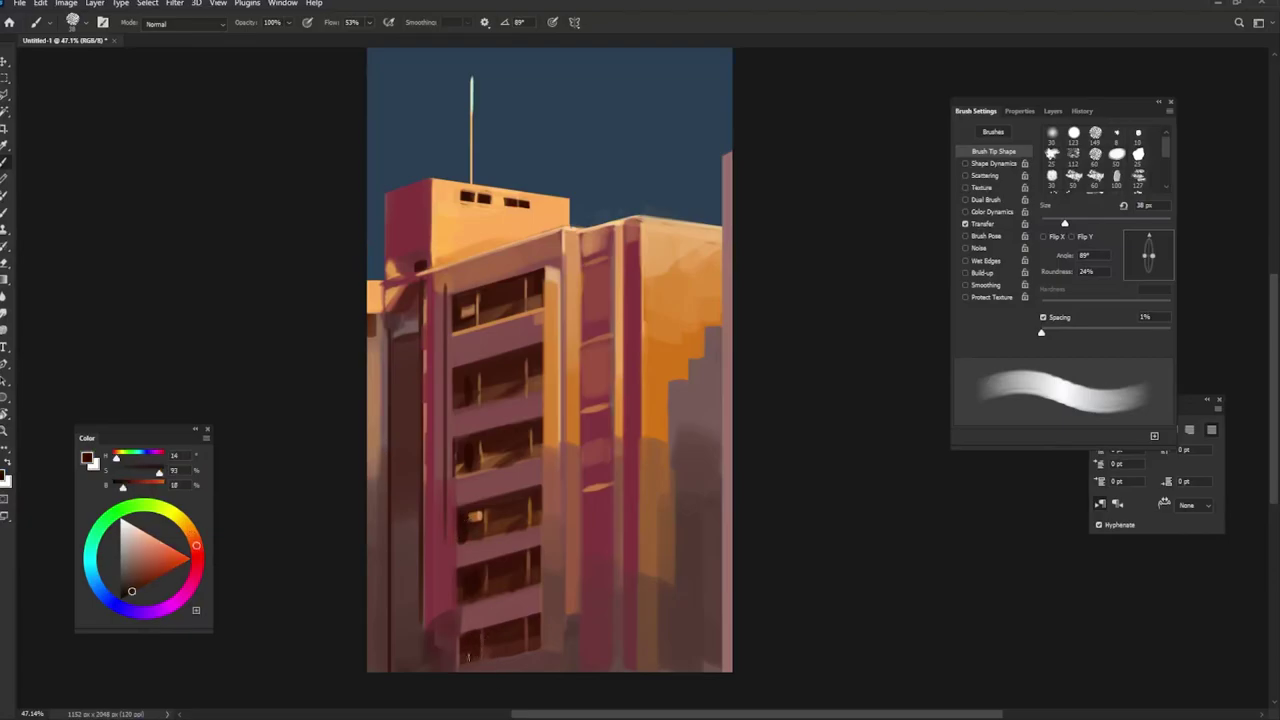
key("bracketright")
key("bracketright")
key("bracketright")
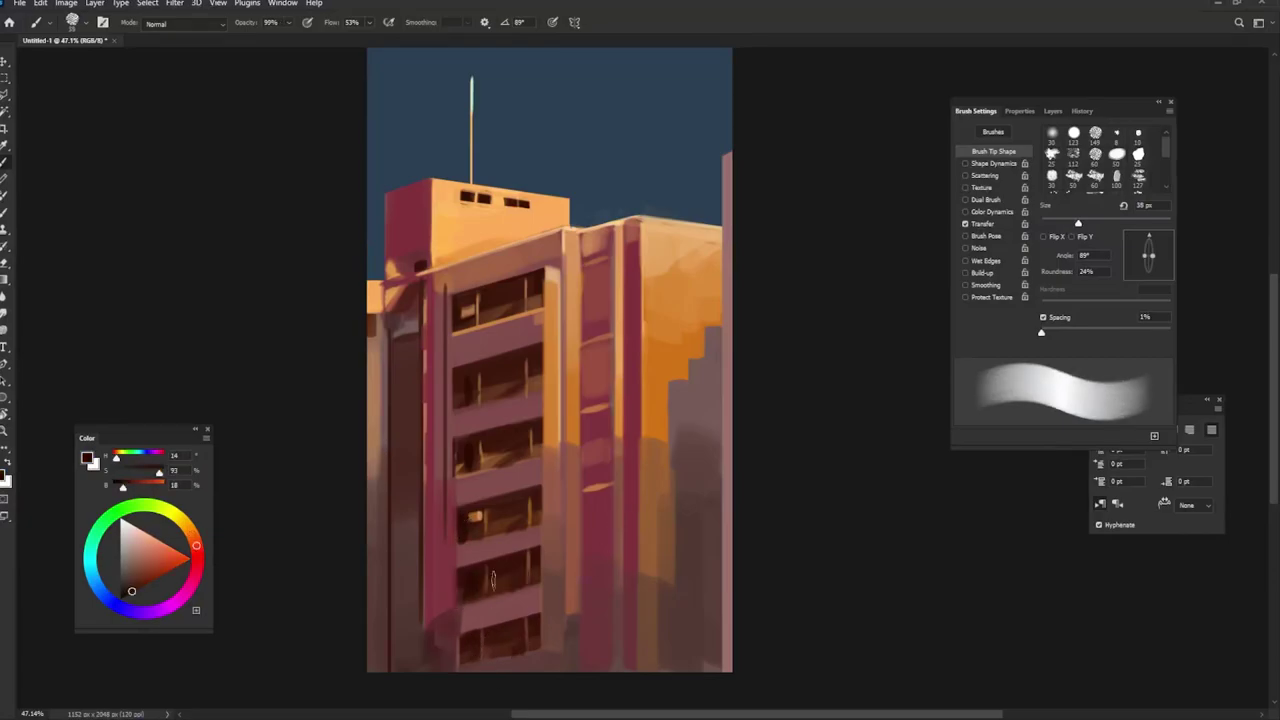
left_click(466, 600, "alt")
left_click(549, 470, "alt")
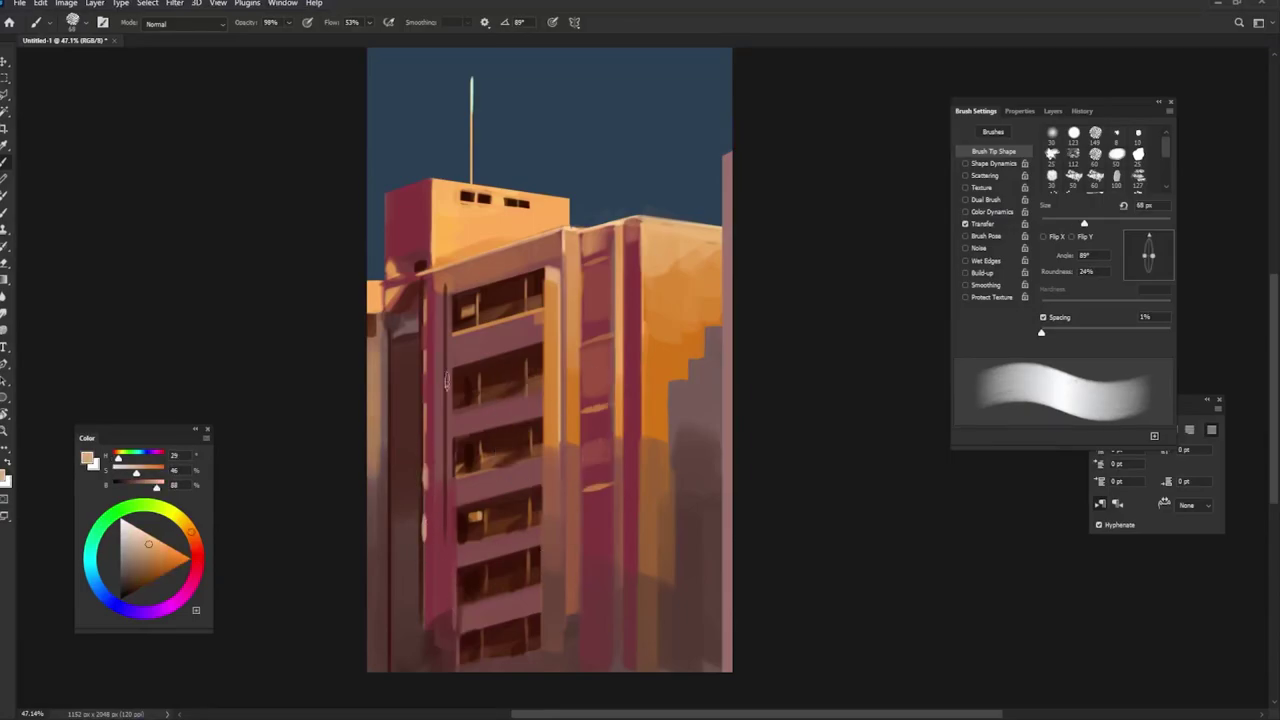
Step: Paint a thin light highlight down the facade corner at 100% opacity
key("bracketleft")
key("bracketleft")
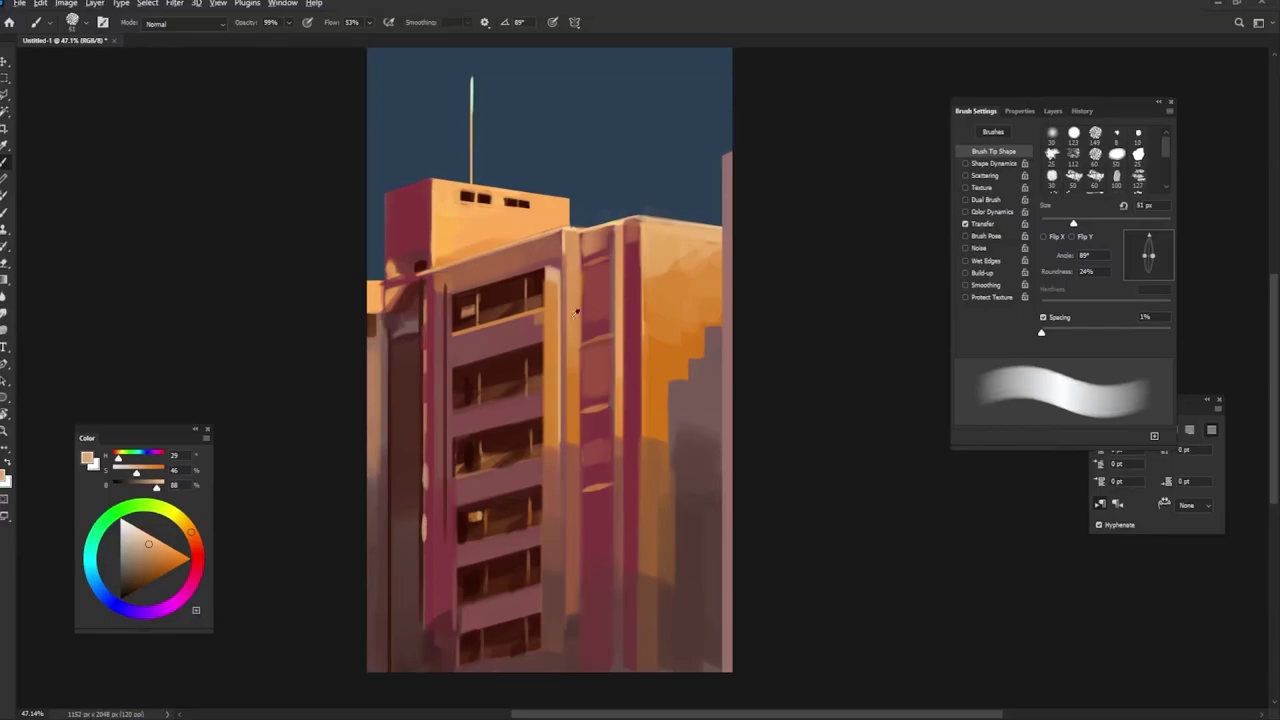
key("bracketright")
key("0")
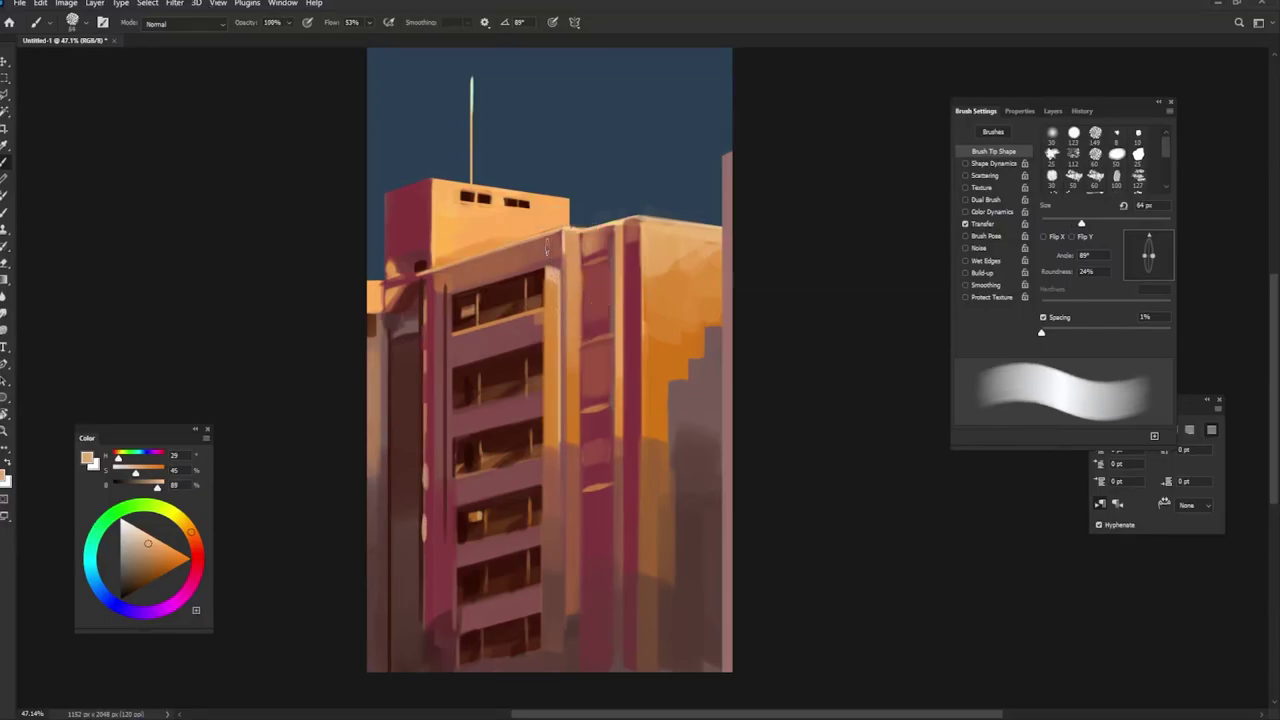
left_click_drag(547, 245, 558, 395)
Step: Add a light peach stroke down the corner edge with a smaller, rotated brush
left_click(641, 302, "alt")
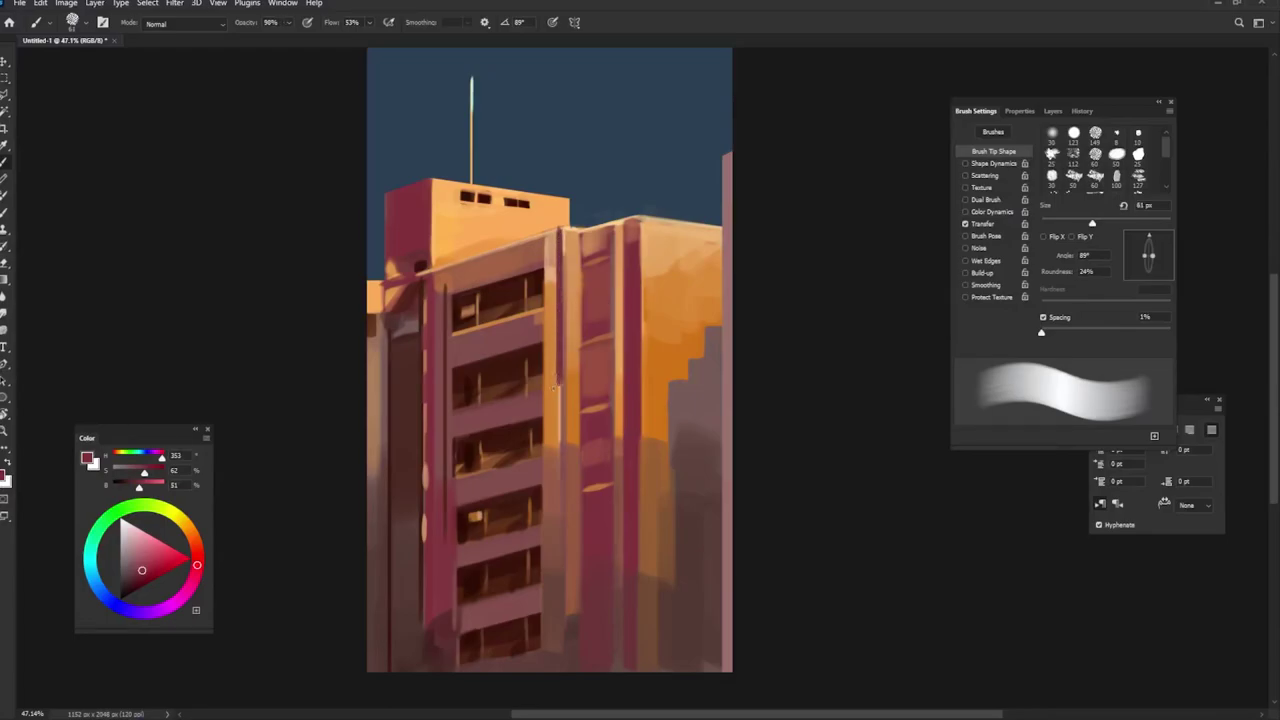
key("bracketleft")
key("shift+Left")
key("shift+Left")
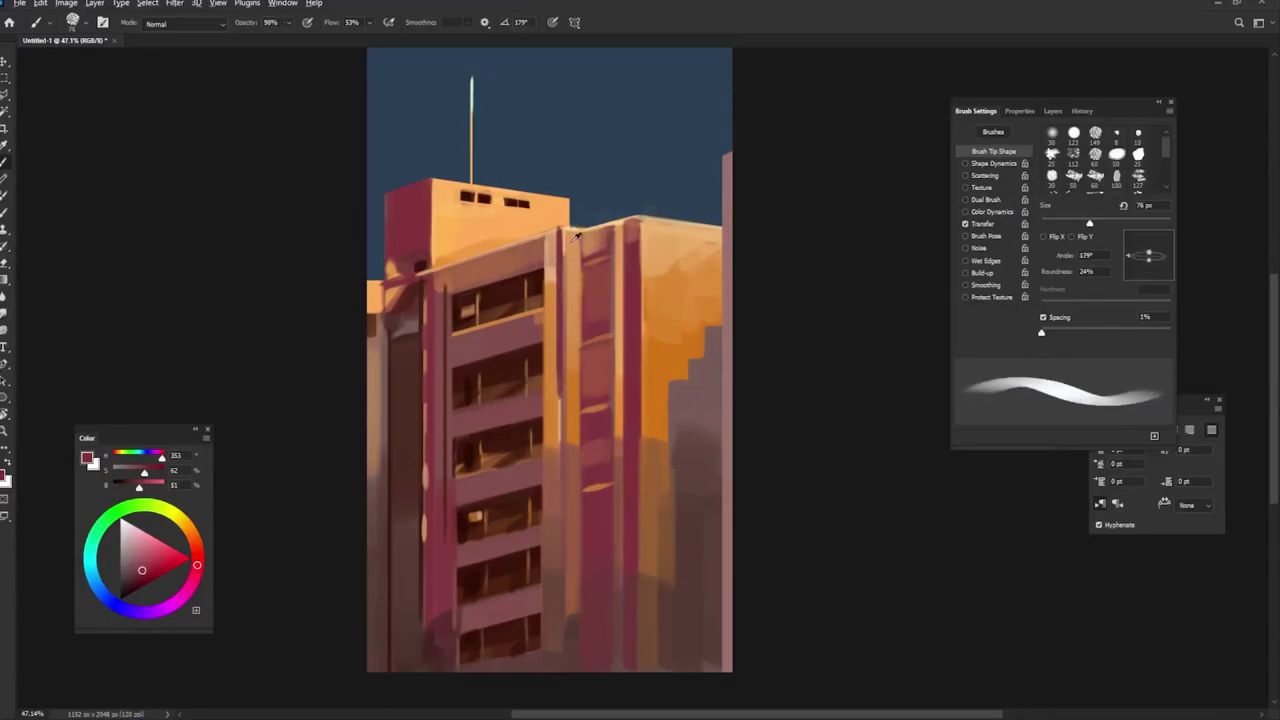
key("shift+Right")
key("shift+Right")
key("shift+Right")
left_click(546, 240, "alt")
left_click_drag(546, 240, 546, 302)
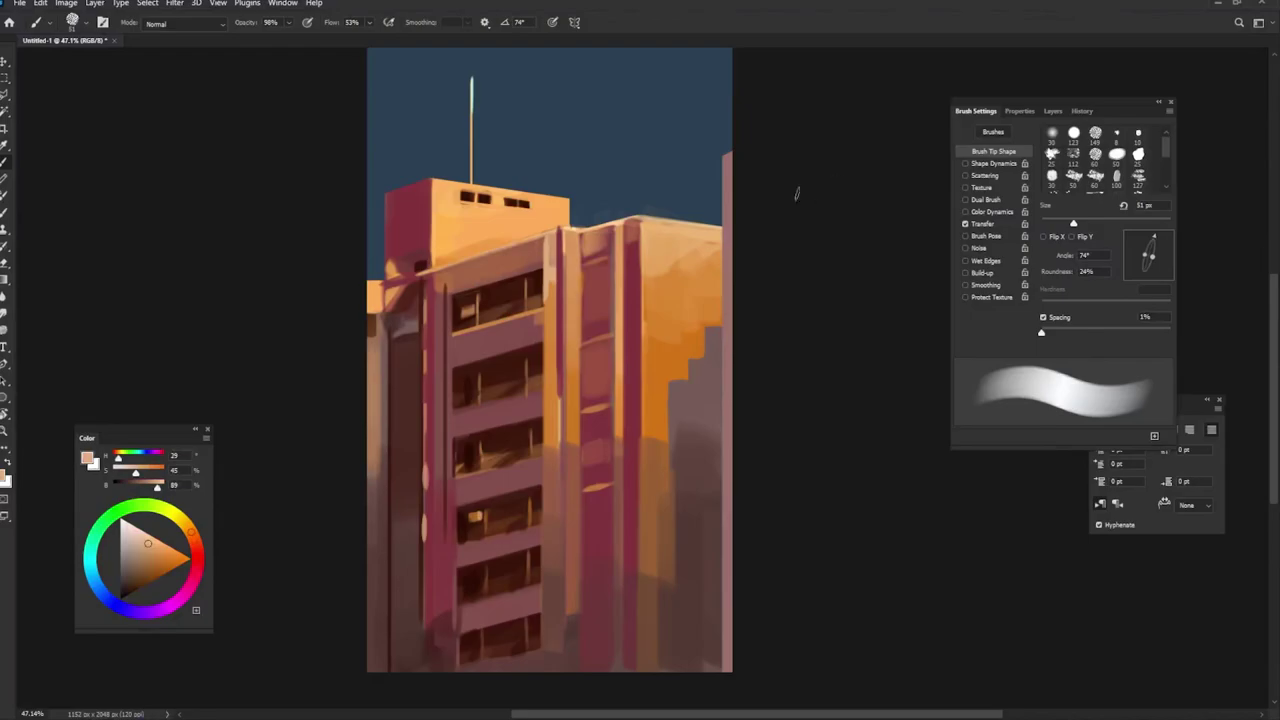
Step: Paint a dark brown window on the pink column
key("bracketright")
key("shift+Left")
key("shift+Left")
key("shift+Left")
left_click(601, 359, "alt")
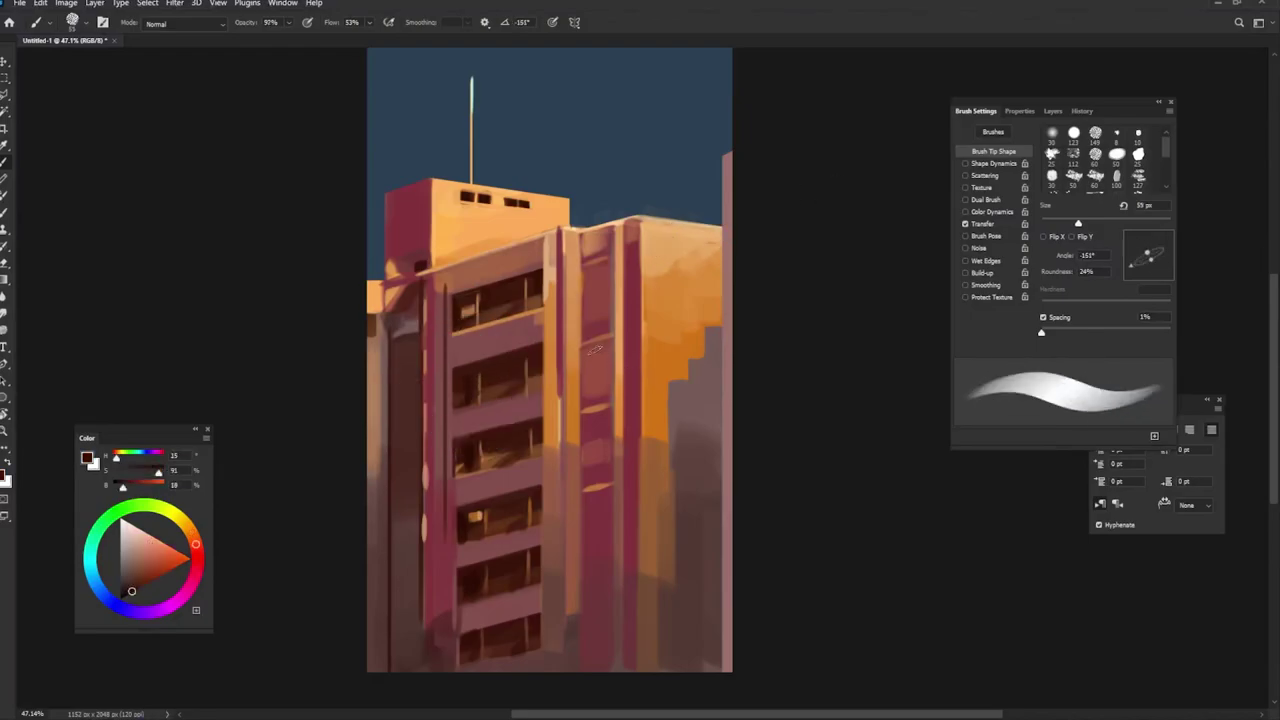
key("shift+Right")
left_click_drag(594, 380, 593, 360)
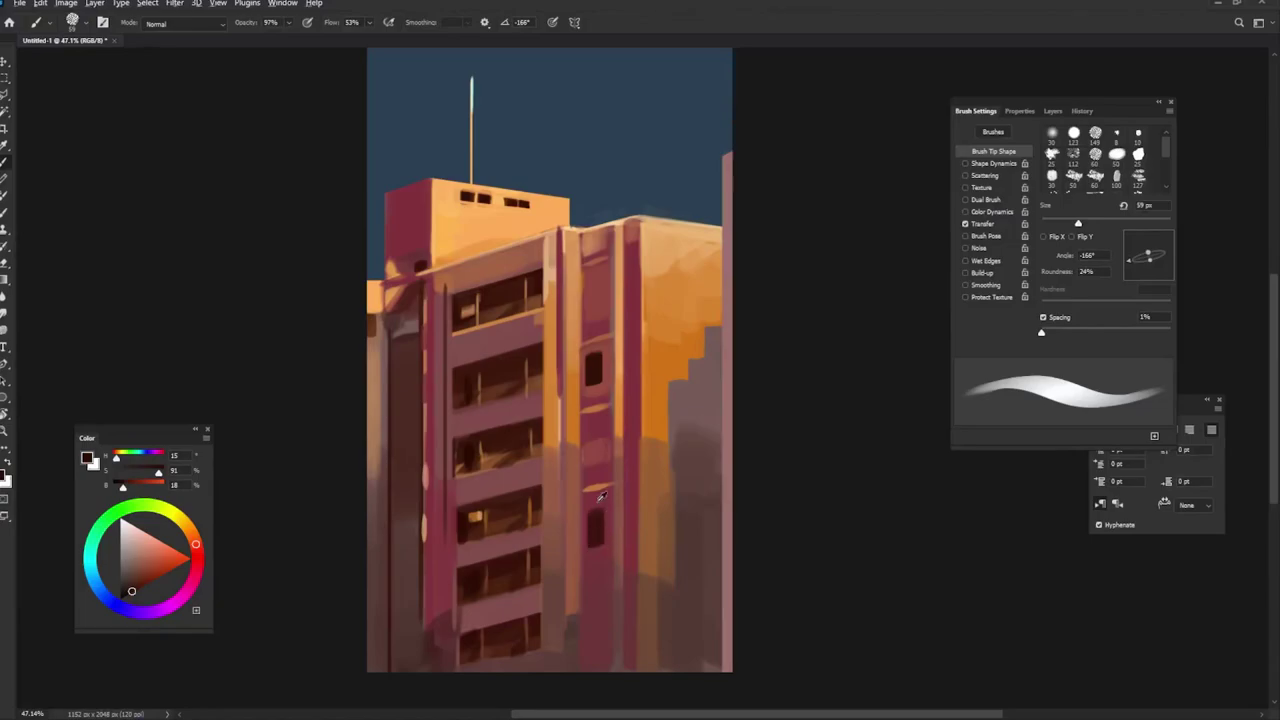
Step: Narrow that window with muted pink at 42 px and dab a small dark window
left_click(594, 508, "alt")
left_click(592, 492, "alt")
key("bracketleft")
key("bracketleft")
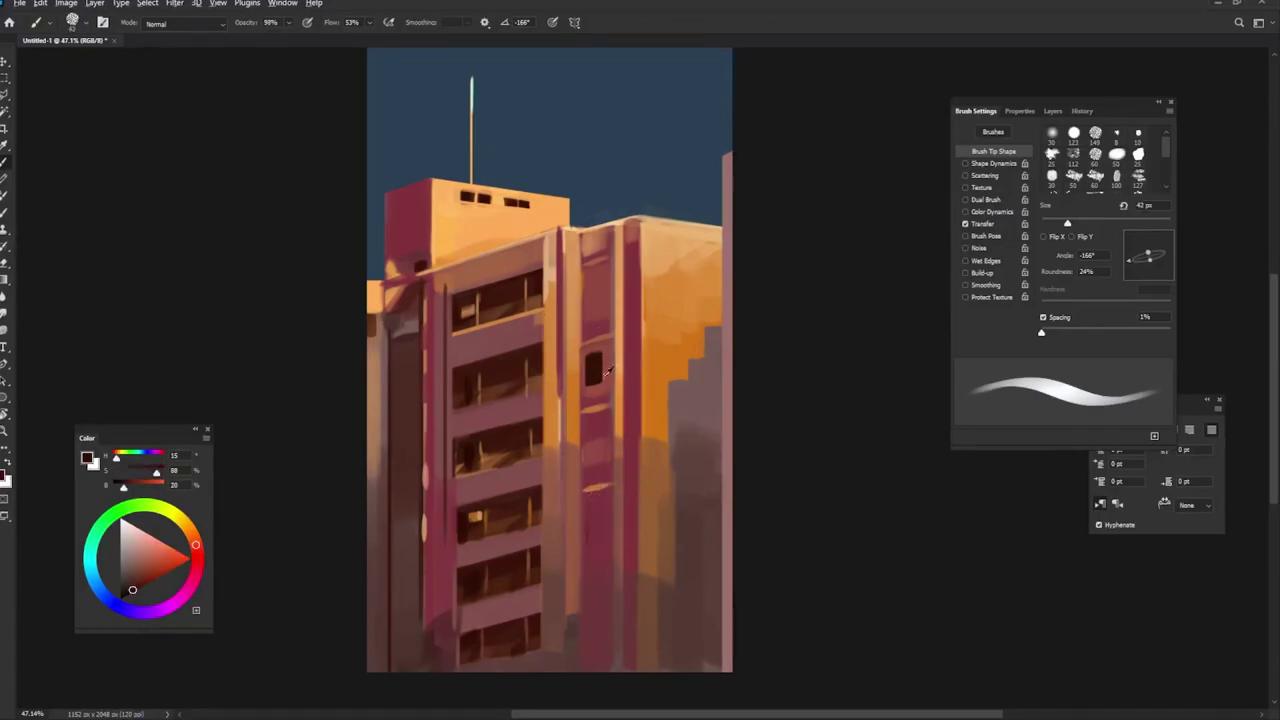
left_click(606, 371, "alt")
mouse_move(603, 348)
left_mouse_down()
mouse_move(602, 385)
mouse_move(589, 384)
left_mouse_up()
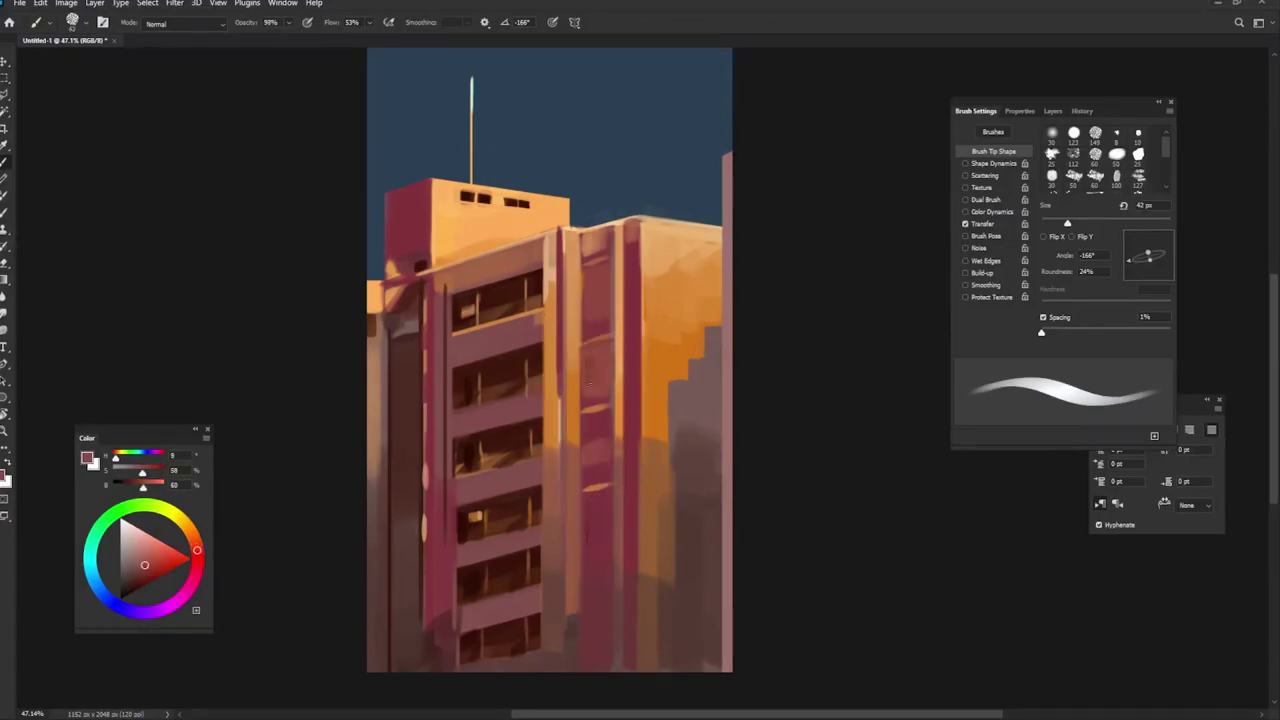
left_click(518, 369, "alt")
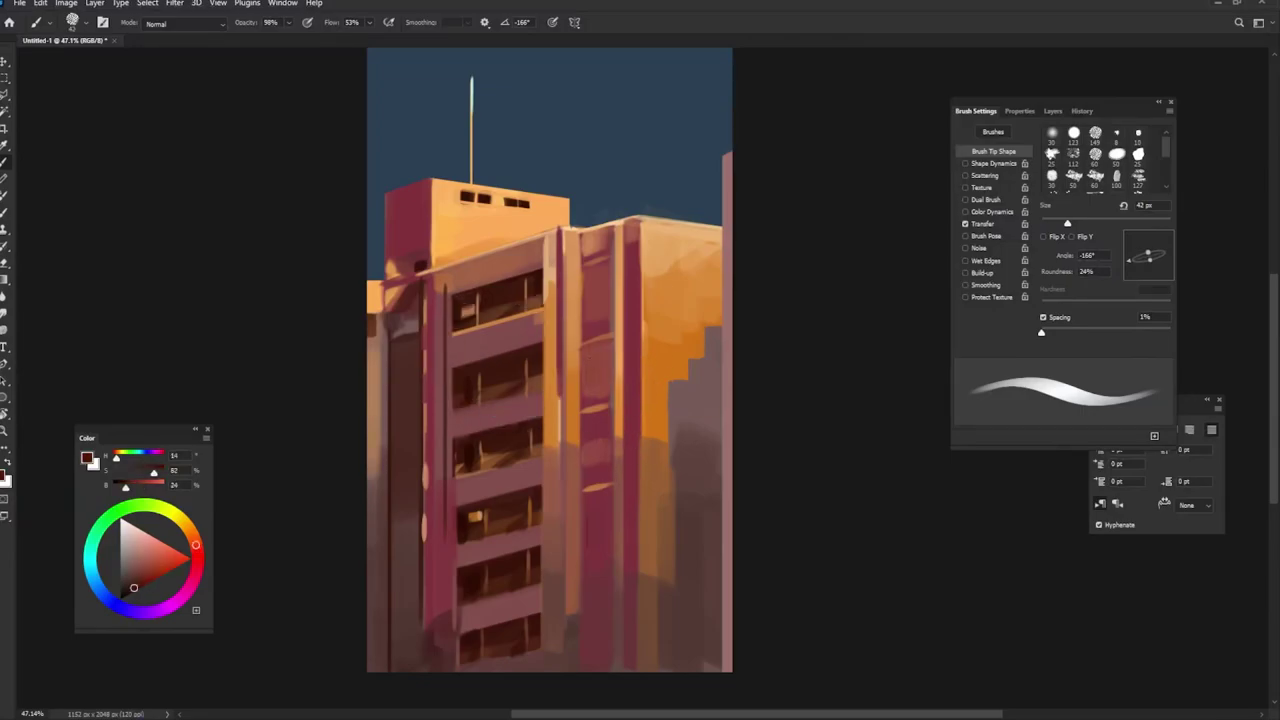